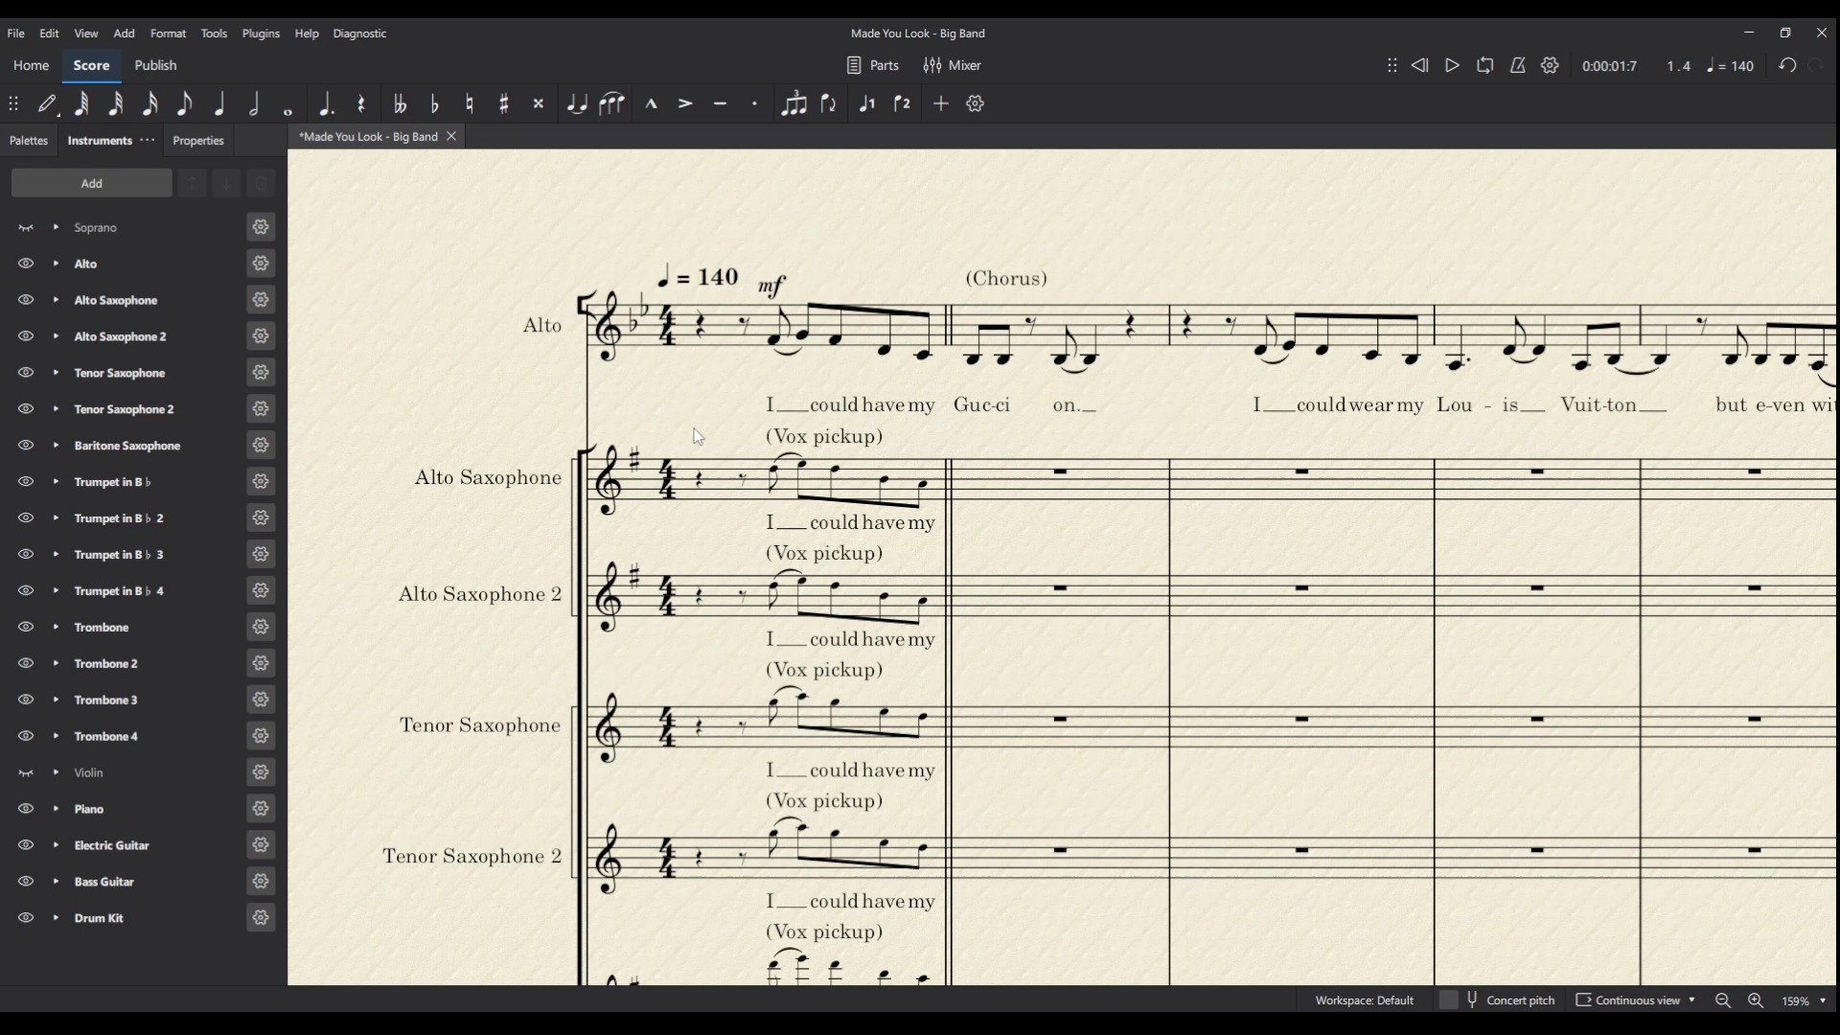
# - Scroll through 'Made You Look - Big Band' and select all staves from the first measure
pyautogui.scroll(-8, 1163, 432)
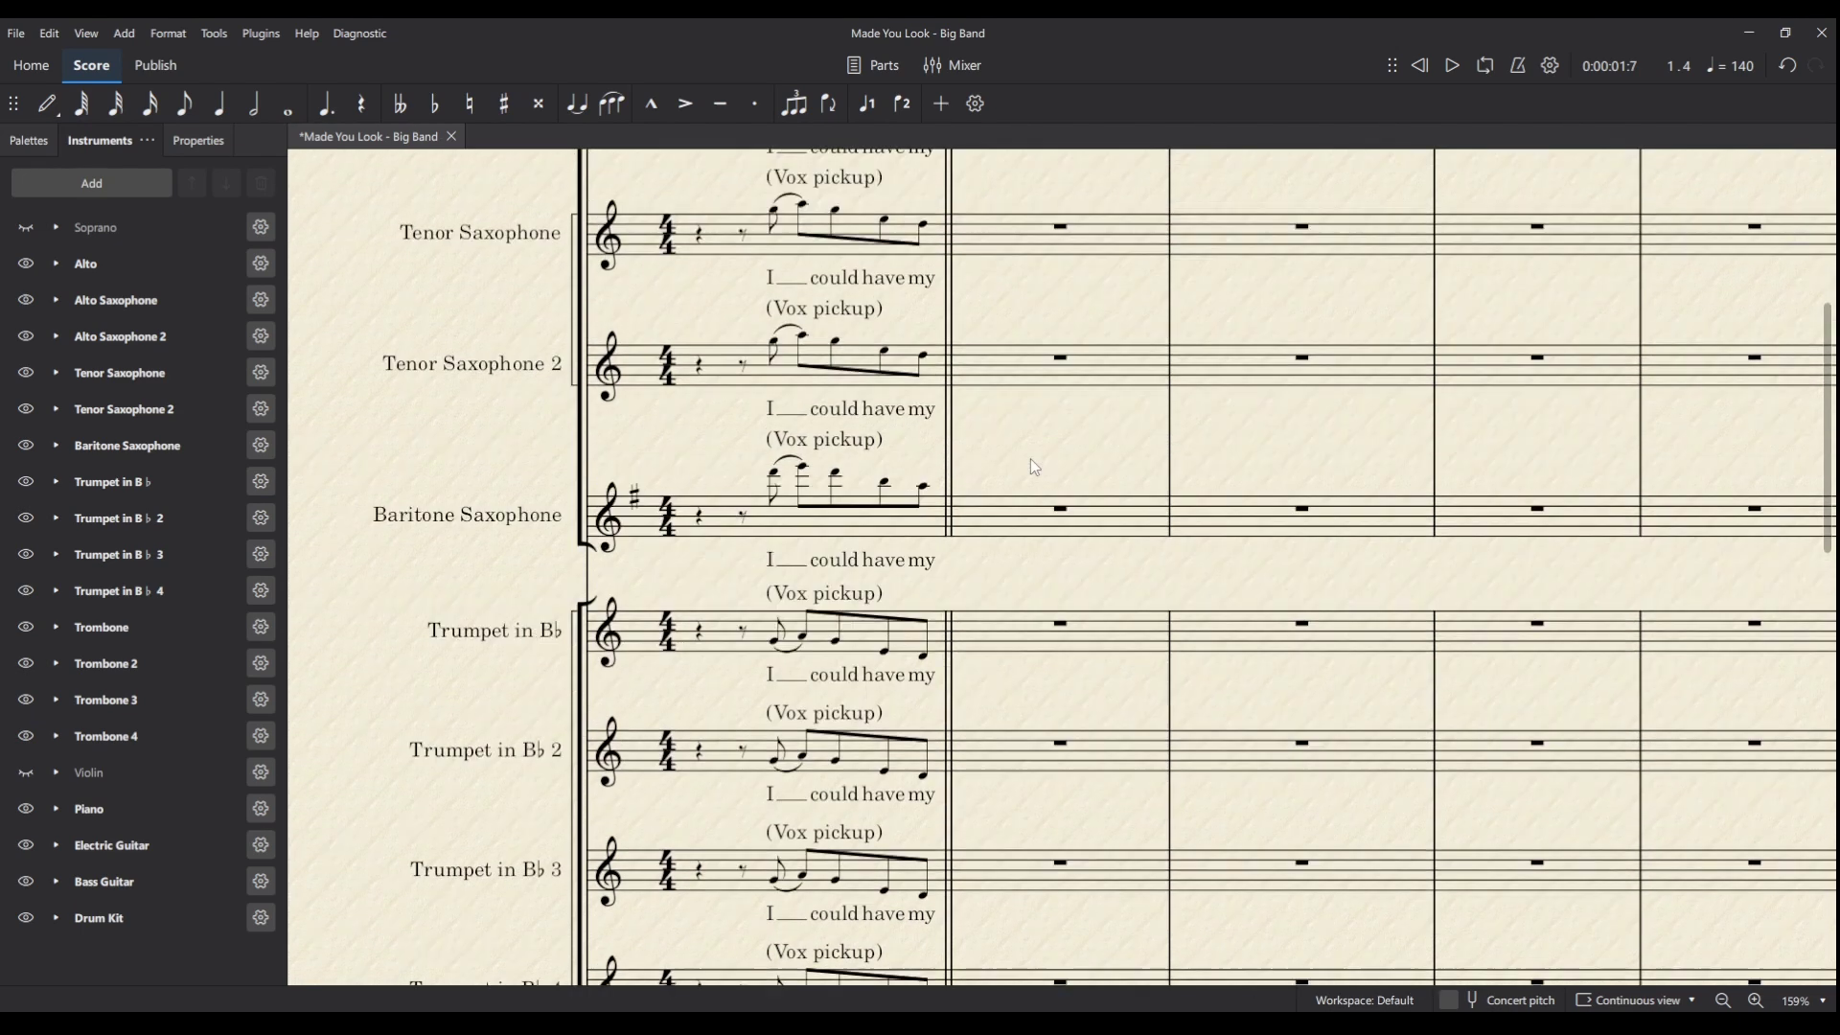
pyautogui.scroll(-6, 1031, 458)
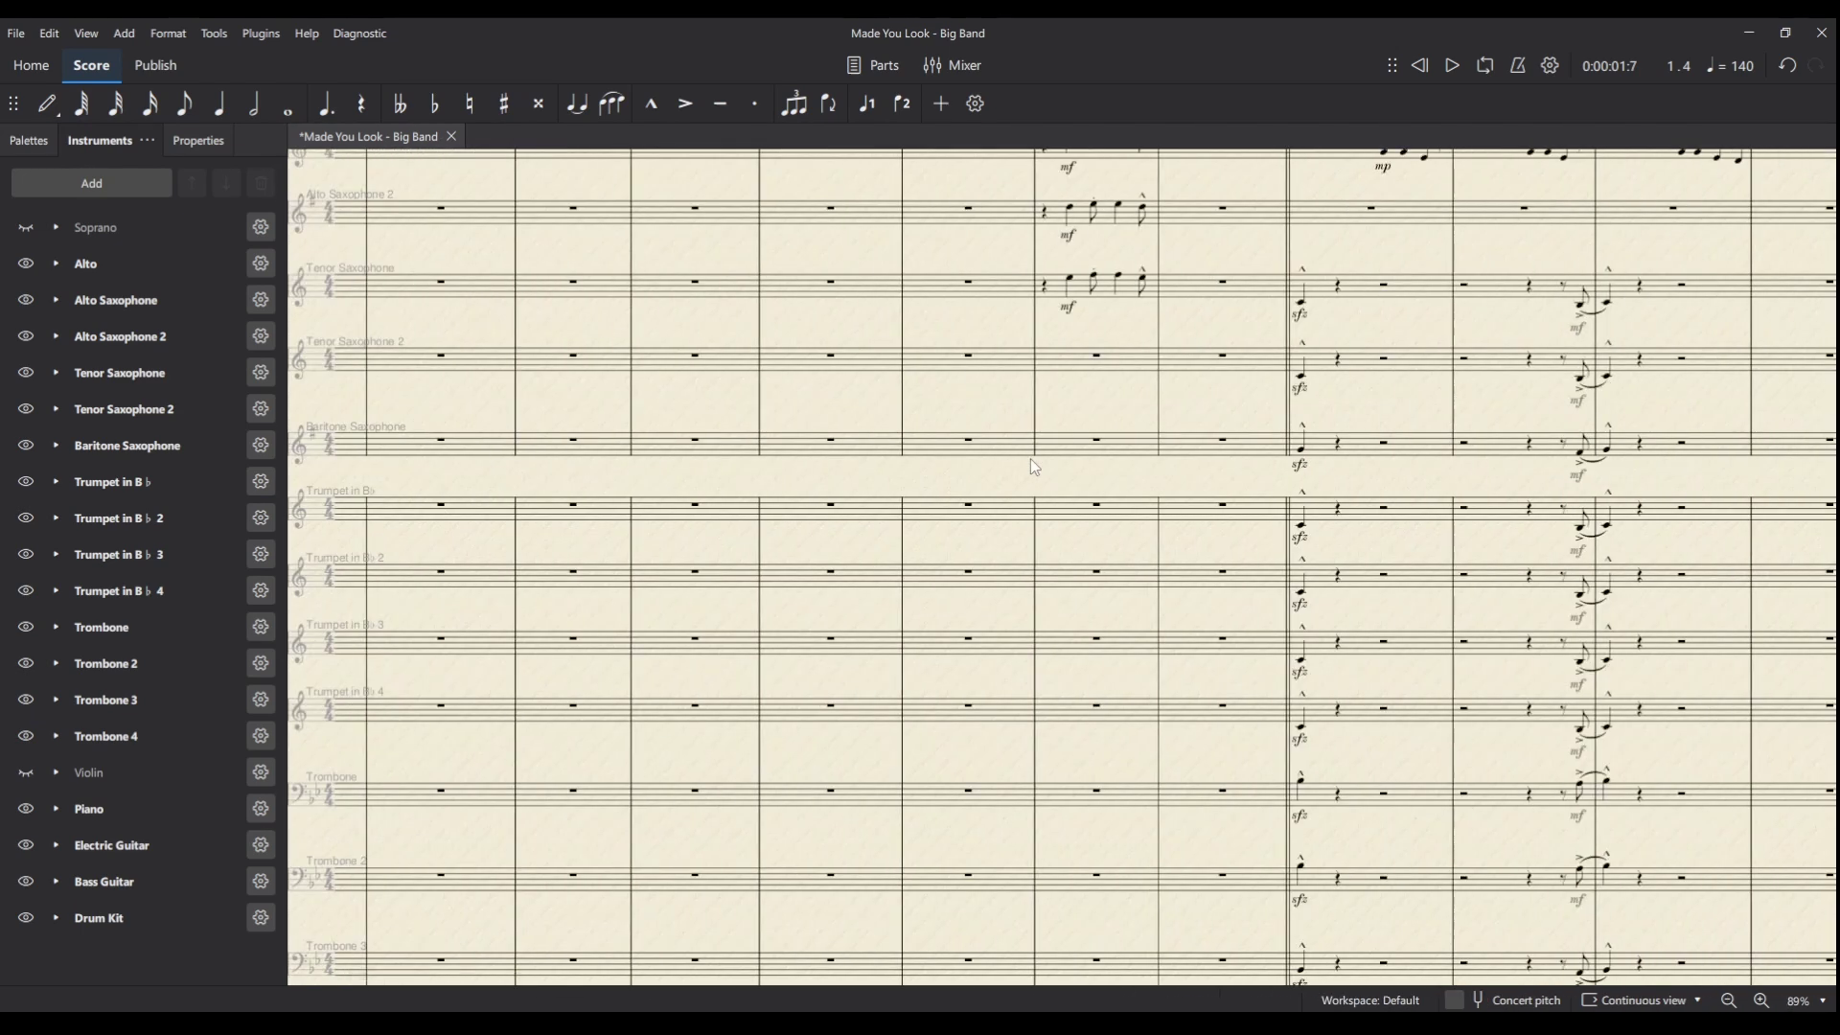
pyautogui.hscroll(-10, 822, 288)
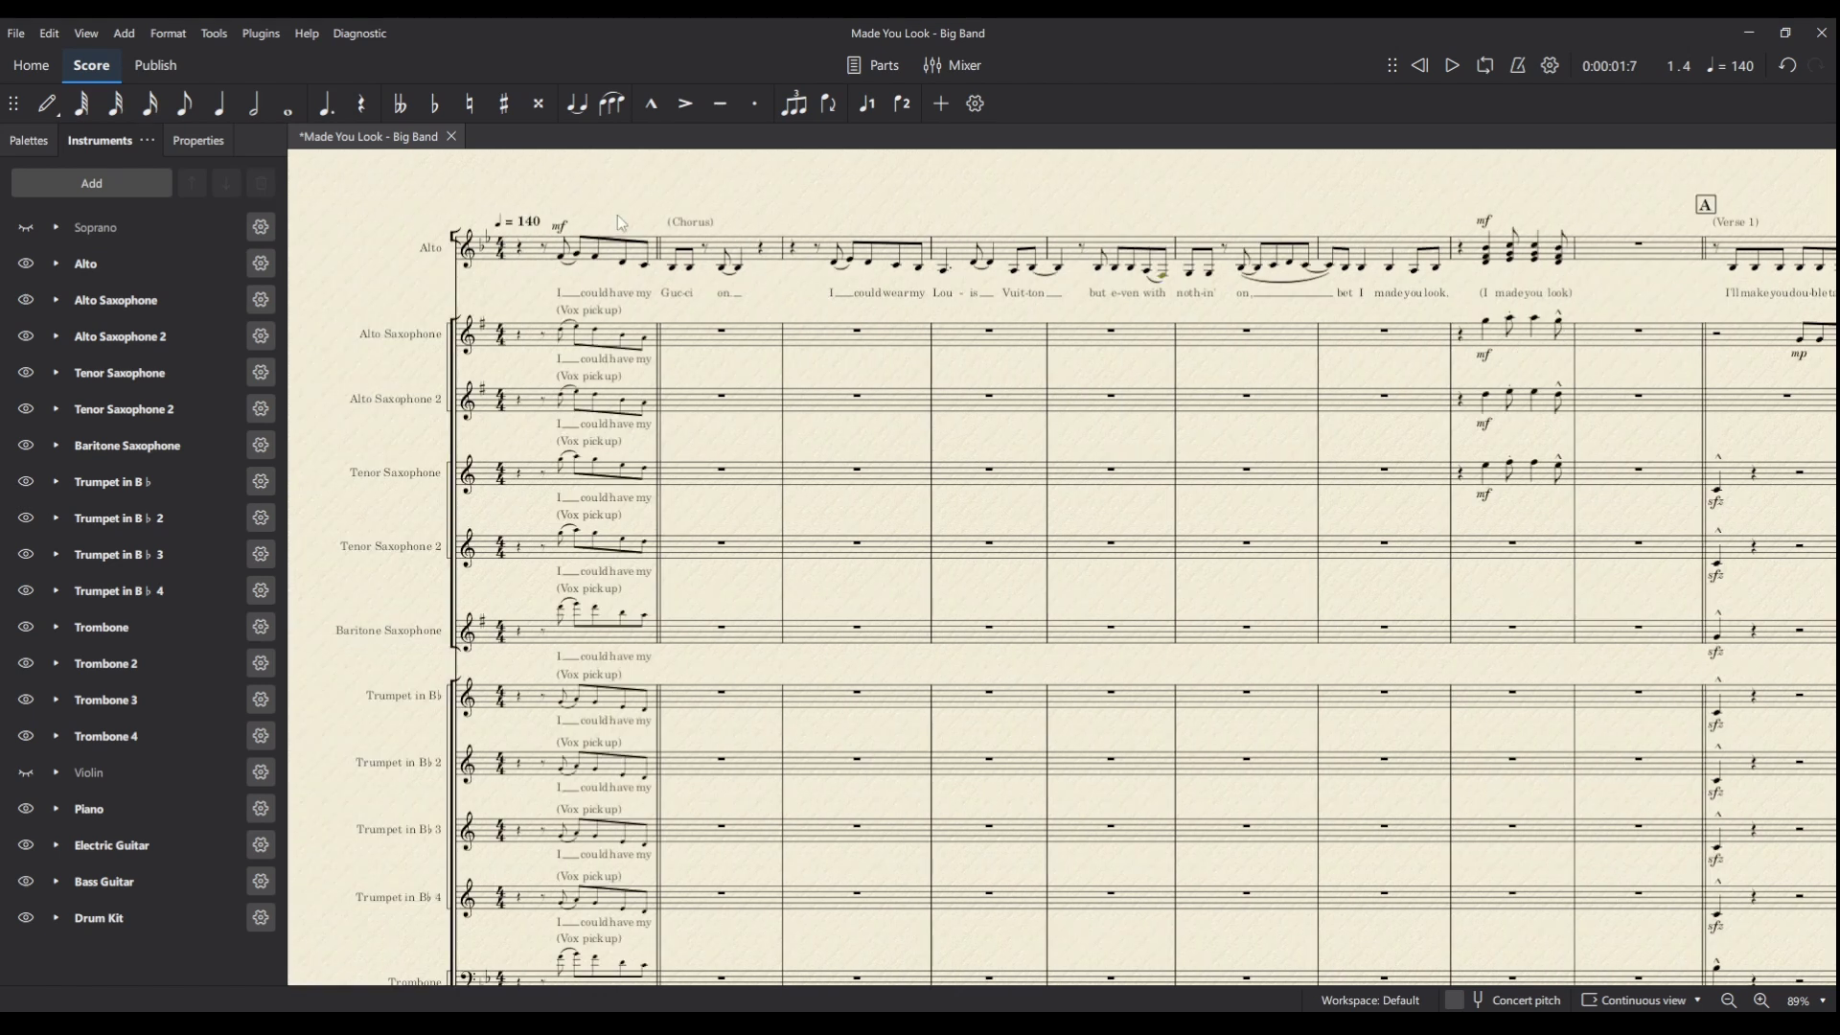
pyautogui.click(505, 260)
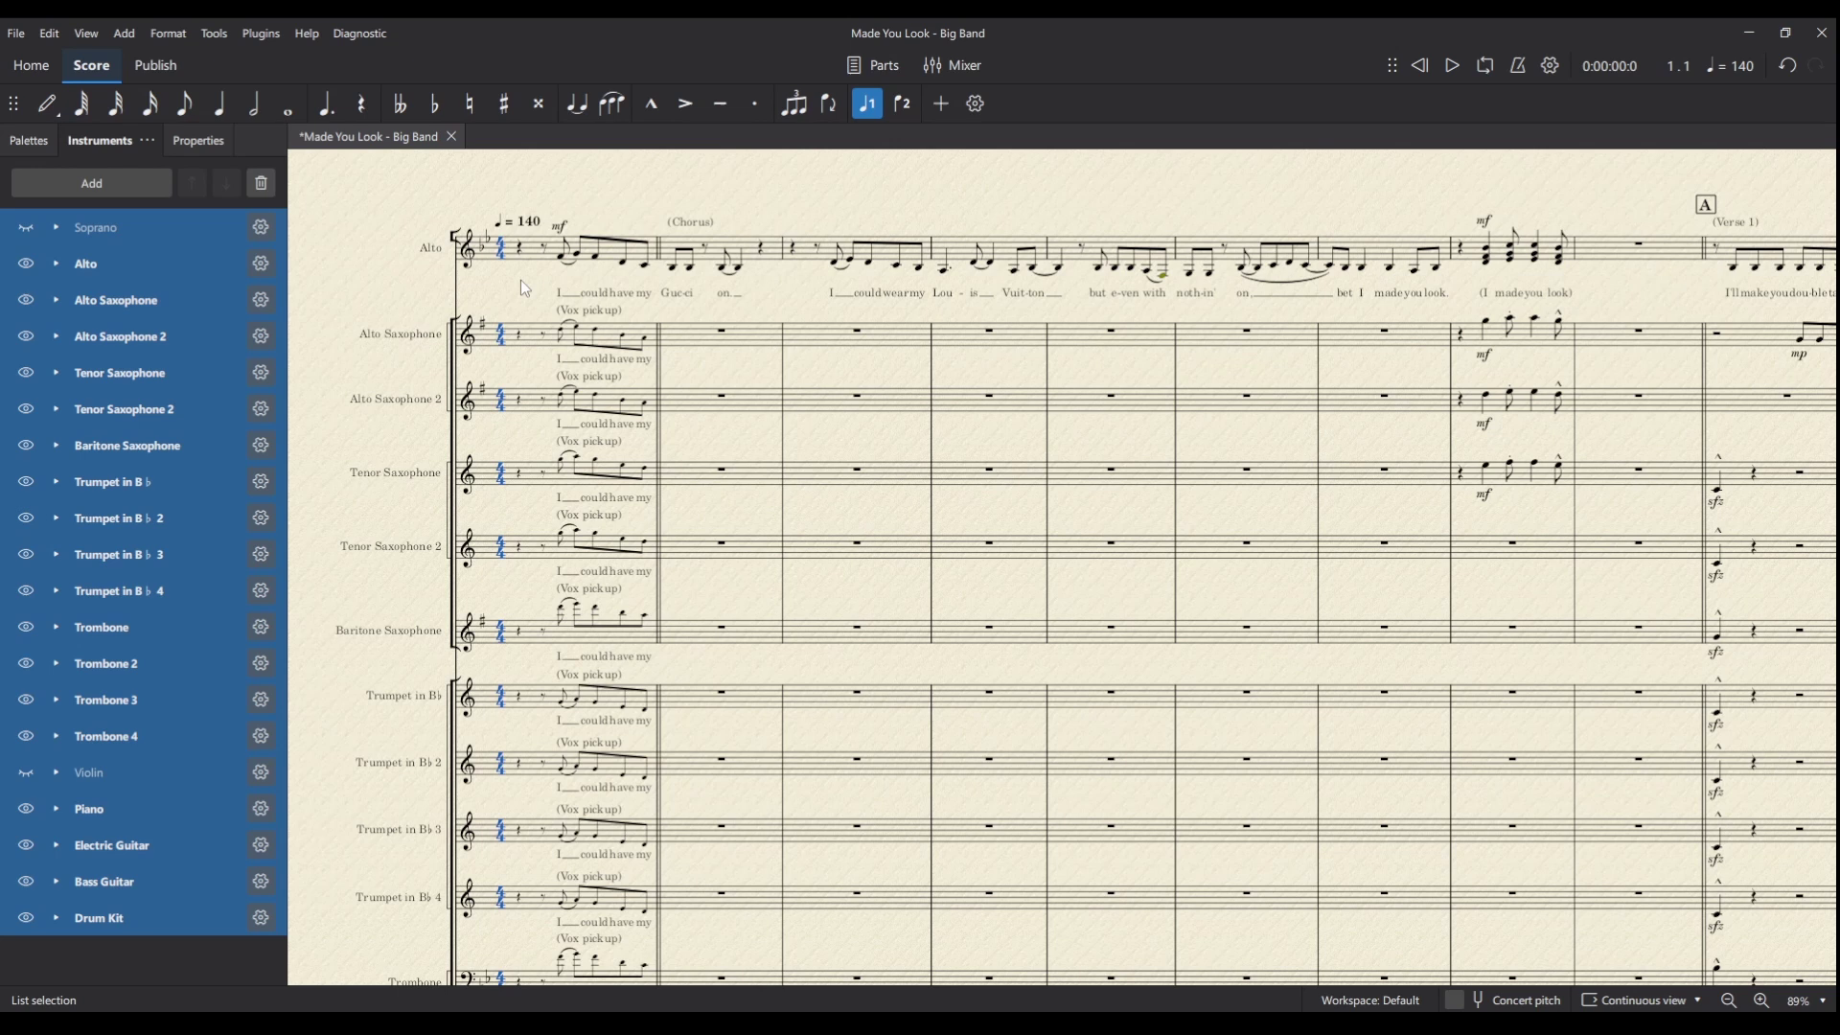
# - Play the opening measures, stop playback, and clear the selection with Esc
pyautogui.press('space')
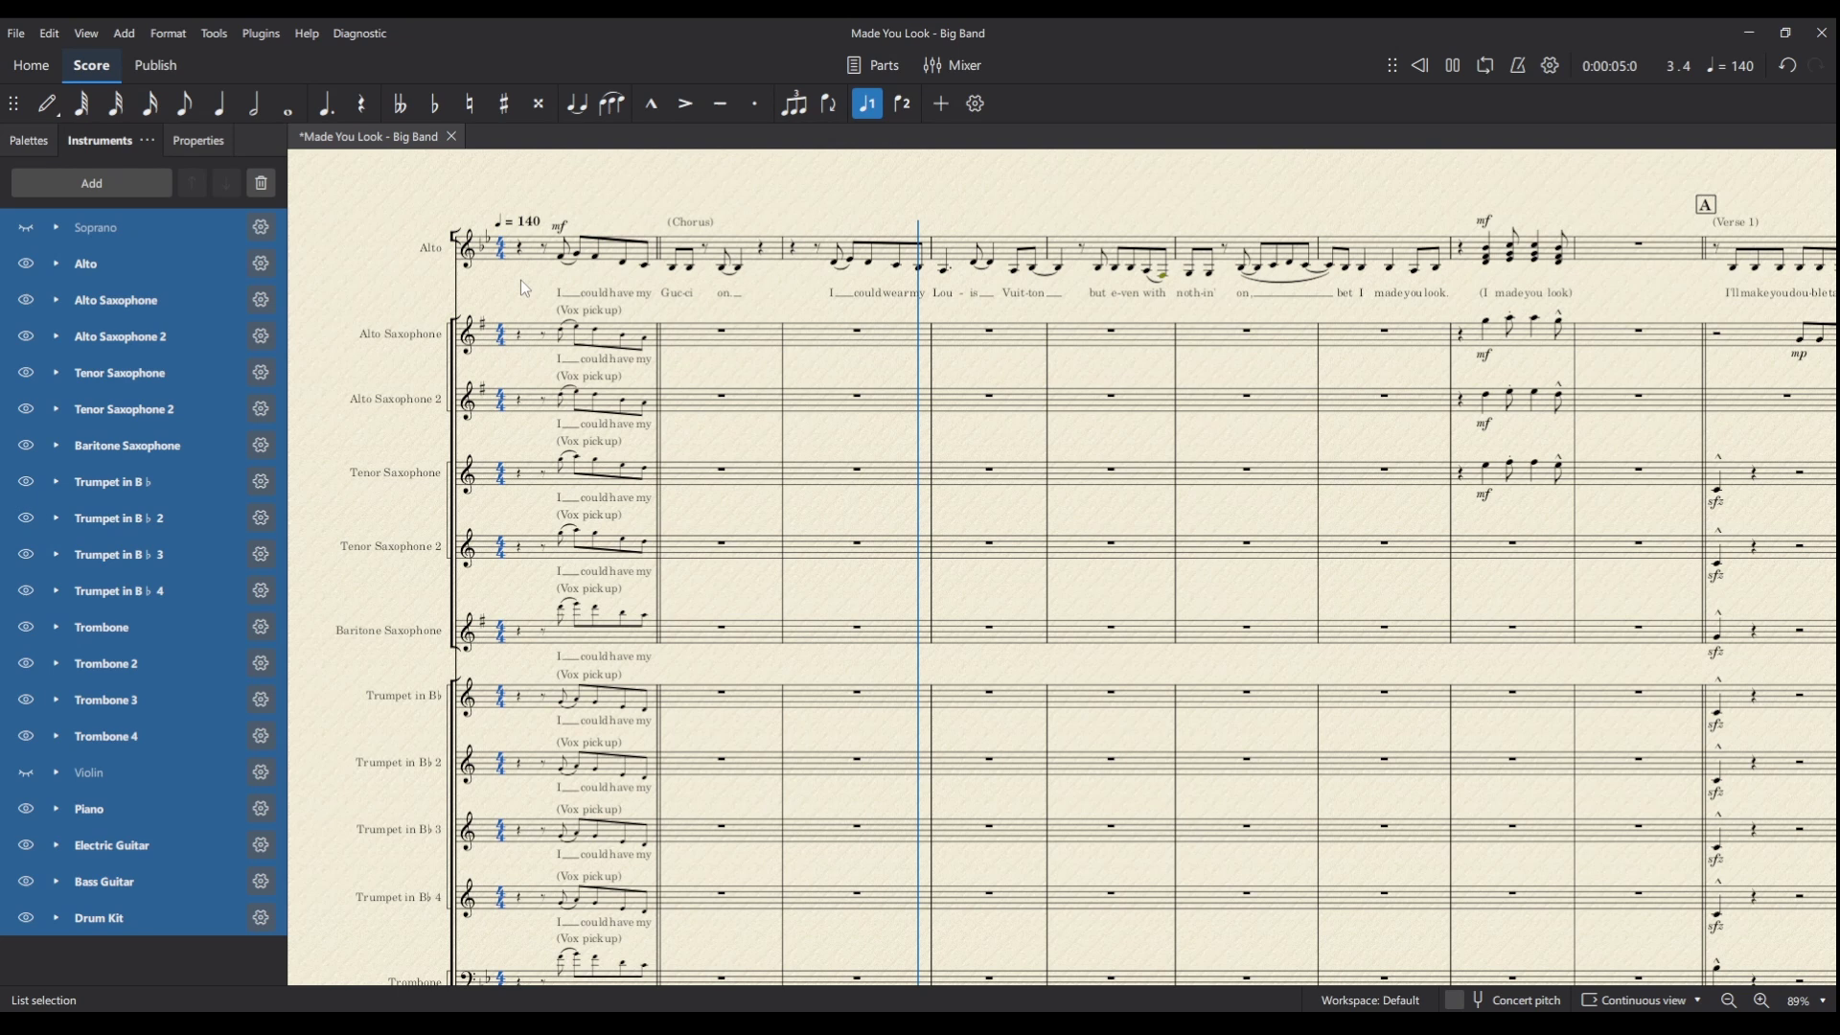
pyautogui.press('space')
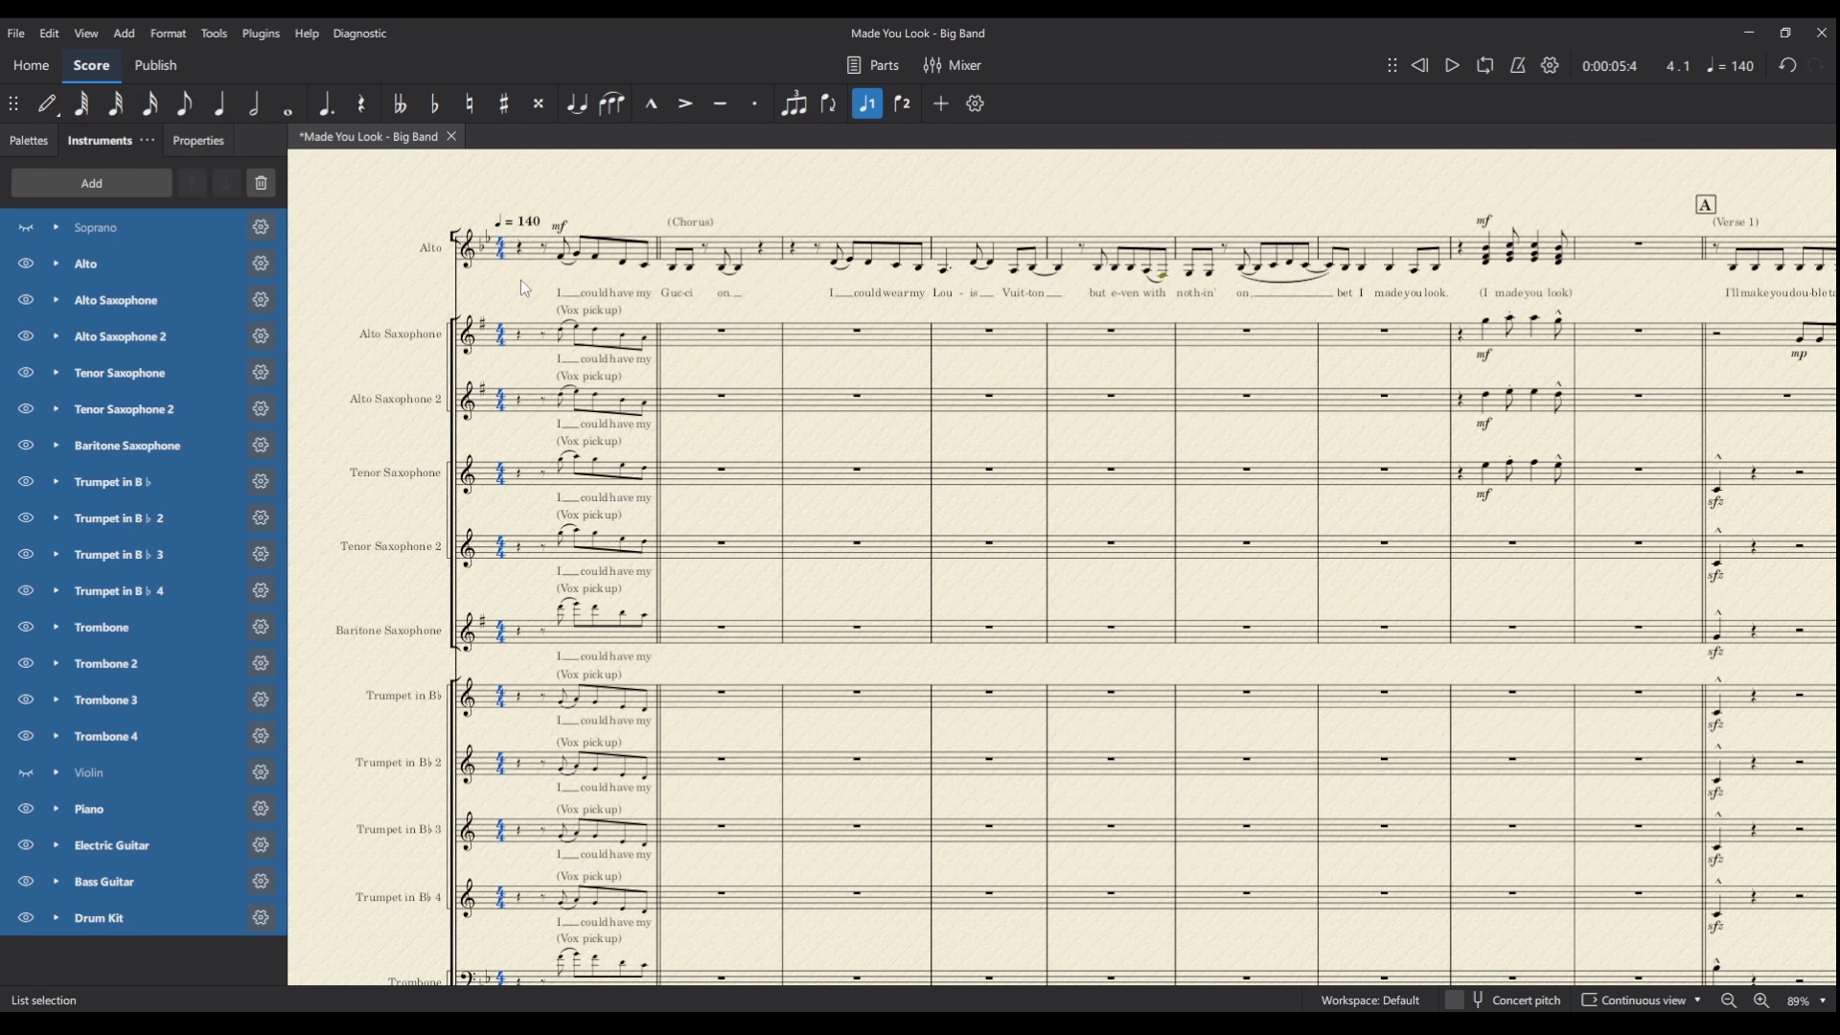
pyautogui.press('Escape')
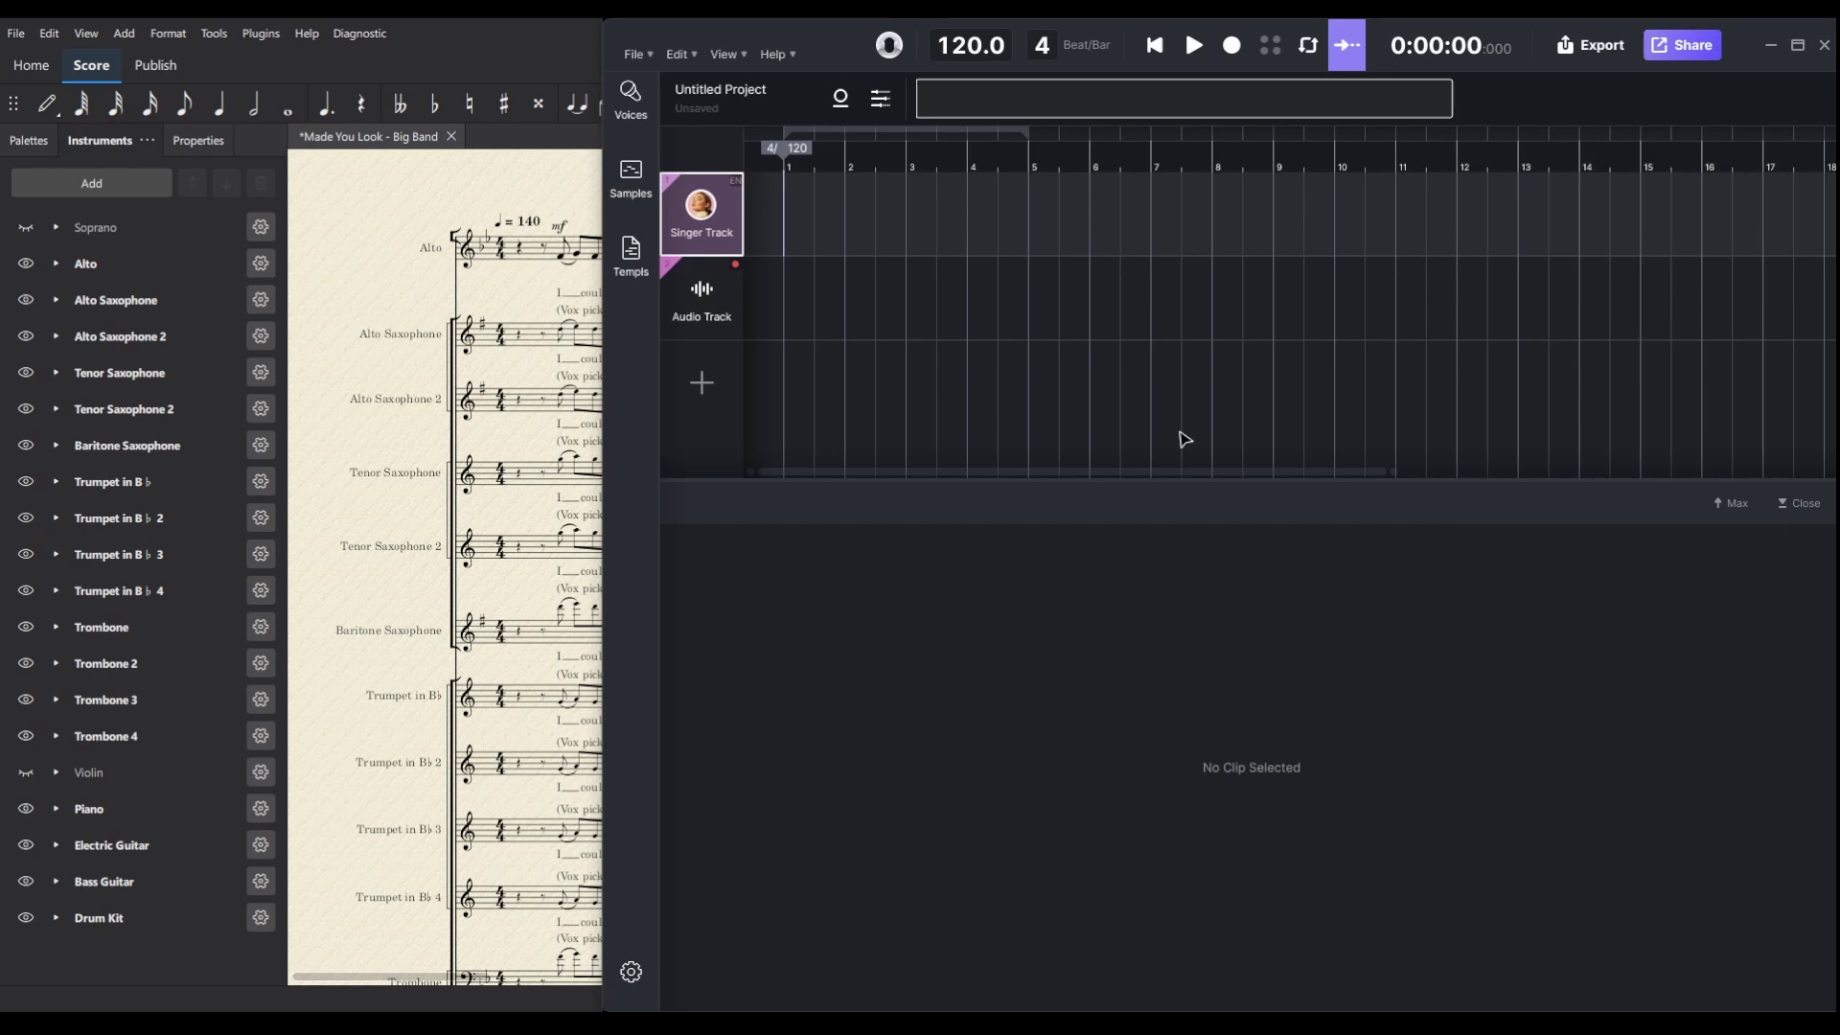
# - Audition the blended Zalo/Ember Rose/Jessica vocal with the energy curve over the band audio, then stop
pyautogui.moveTo(708, 259)
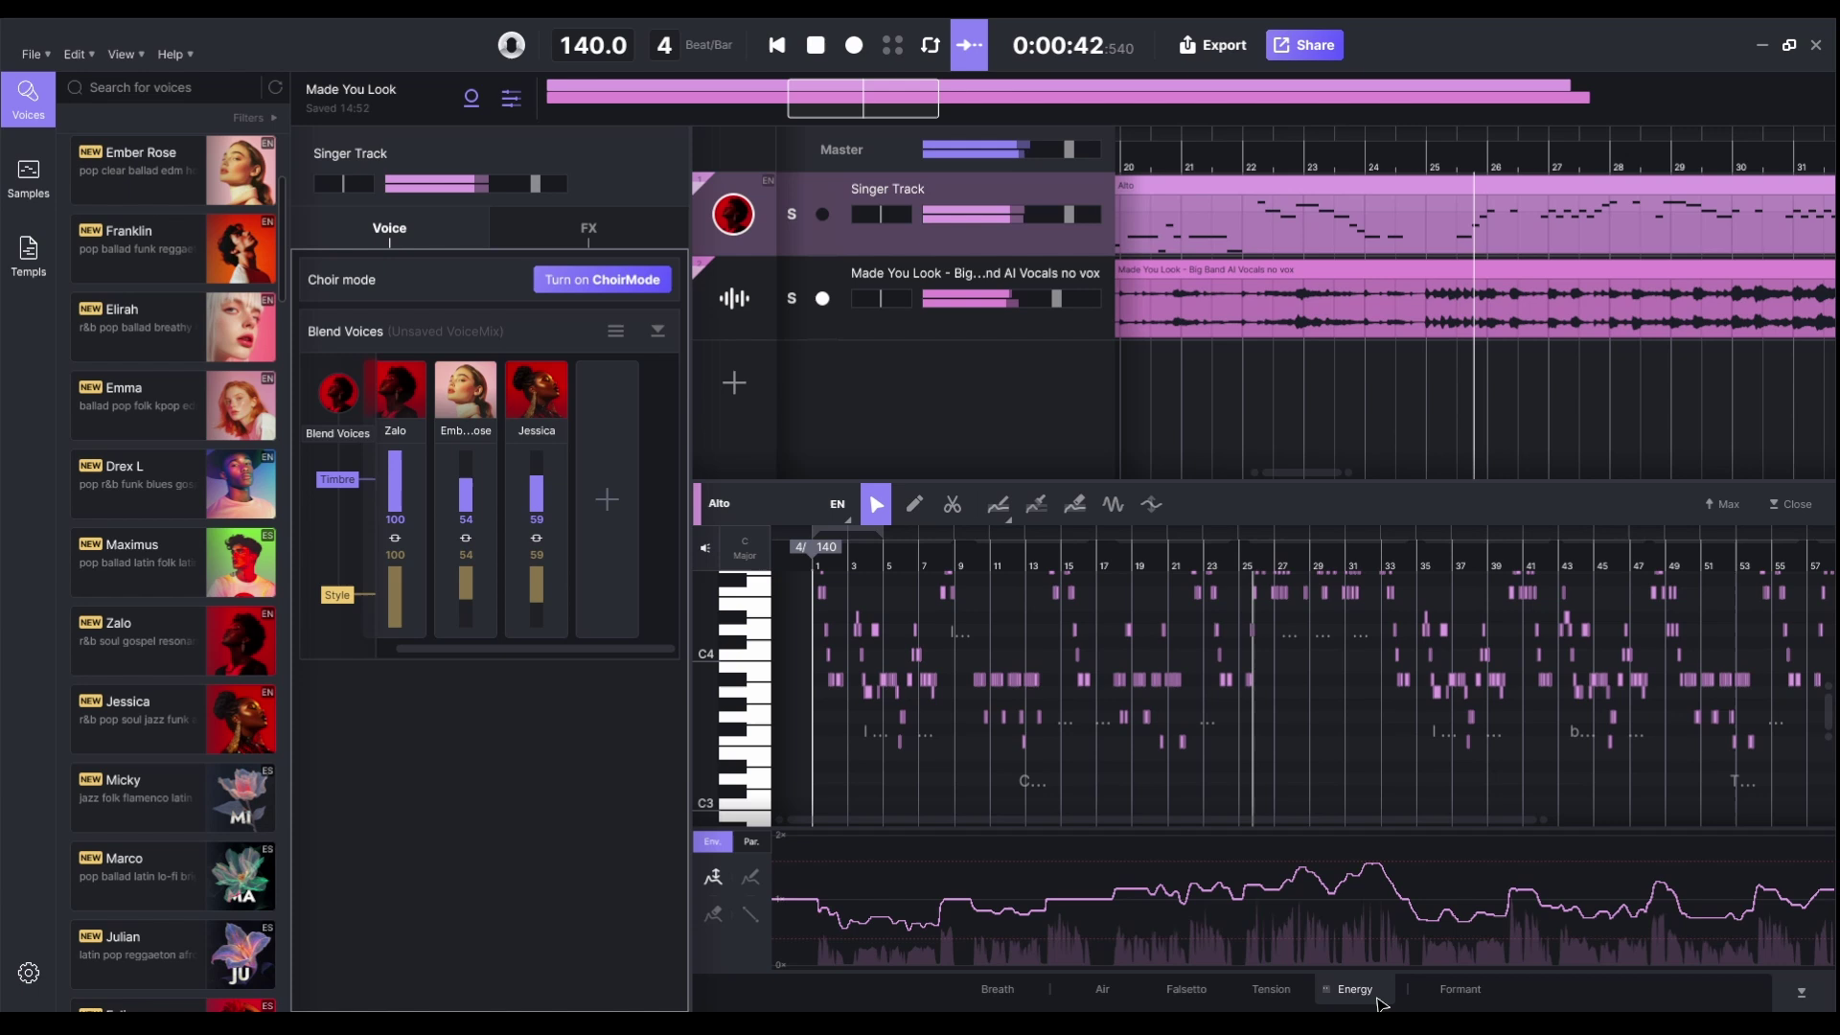
pyautogui.press('space')
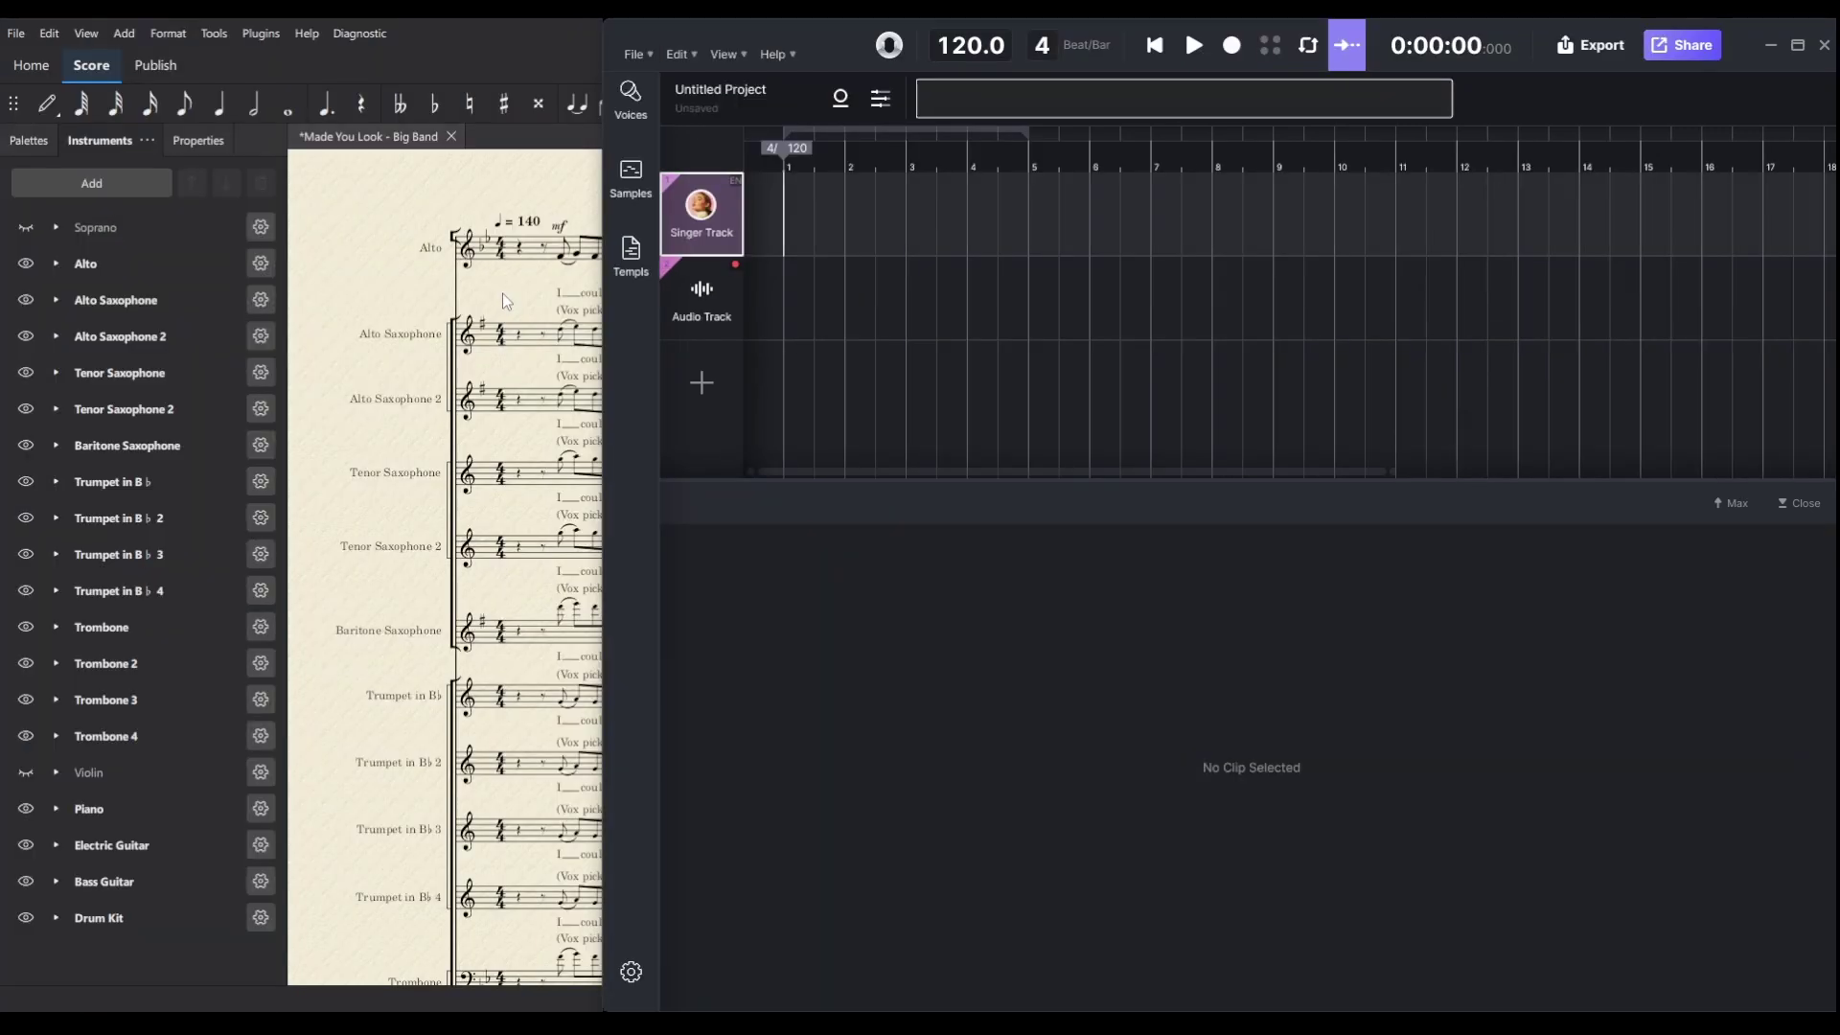
# - Save the score to the computer in the AI Vocals folder as 'Made You Look - Big Band AI Vocals'
pyautogui.click(502, 293)
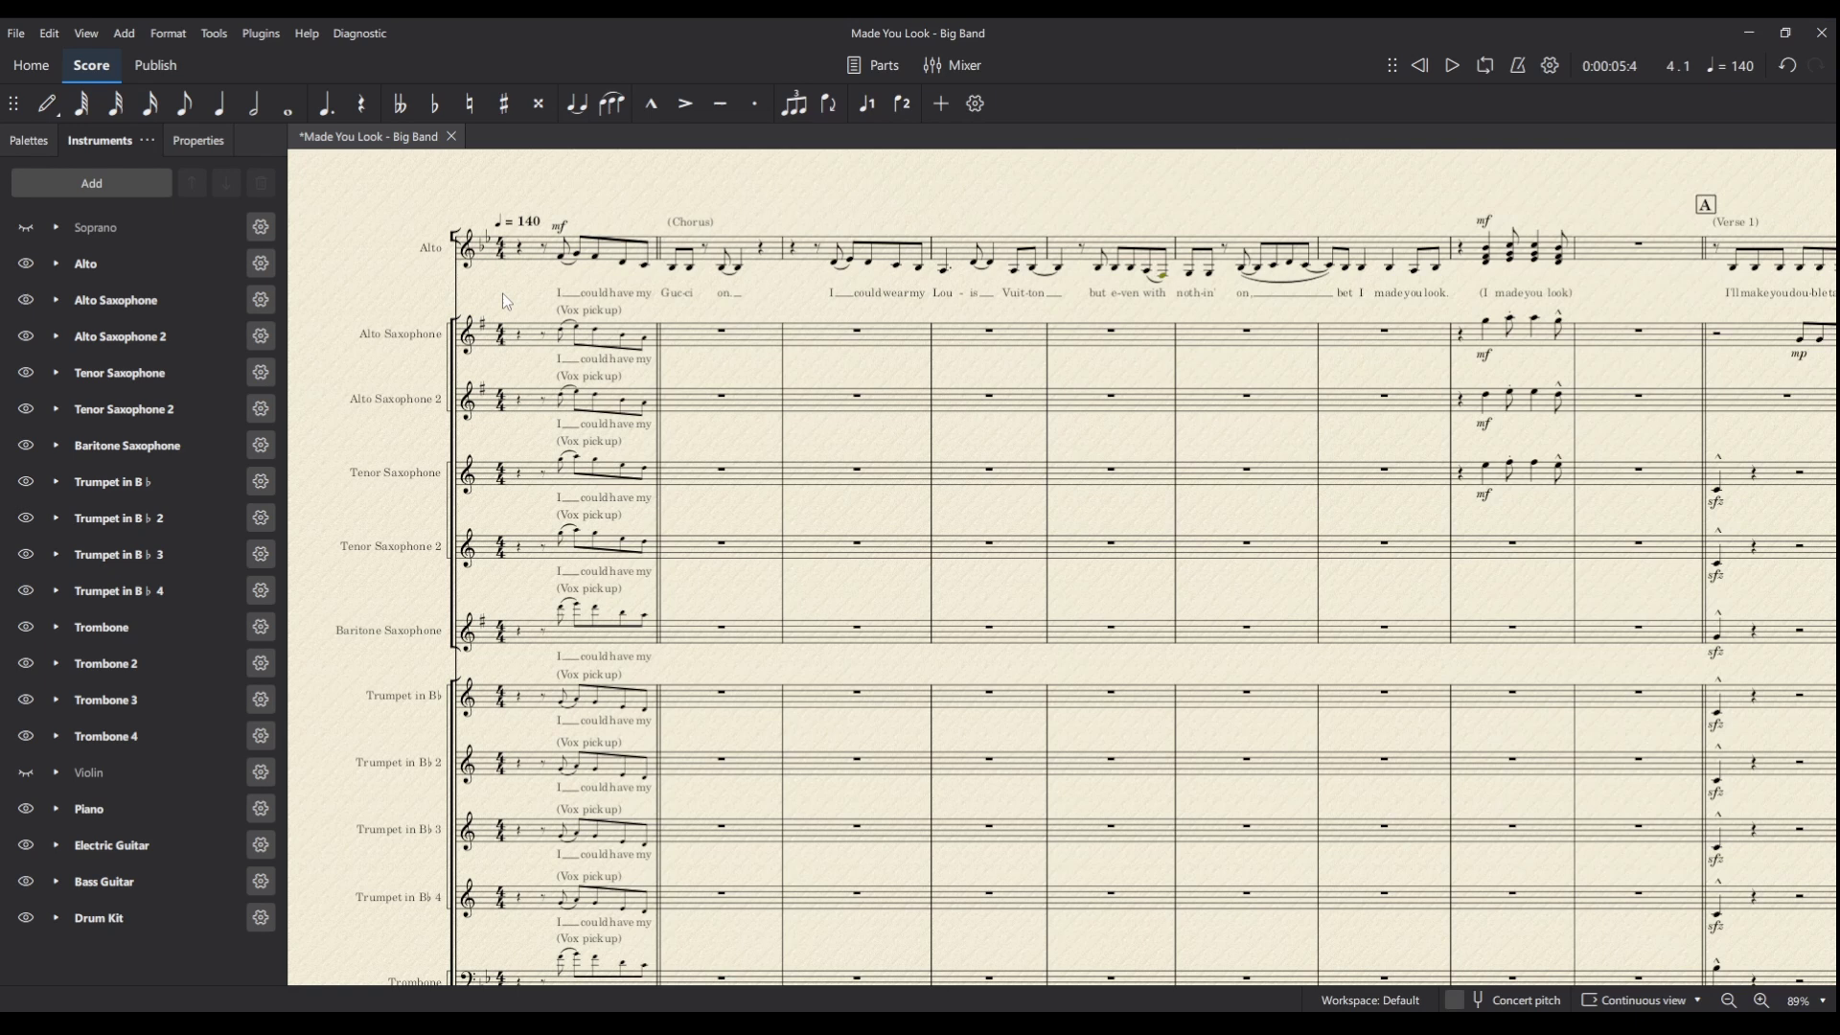
pyautogui.scroll(3, 688, 305)
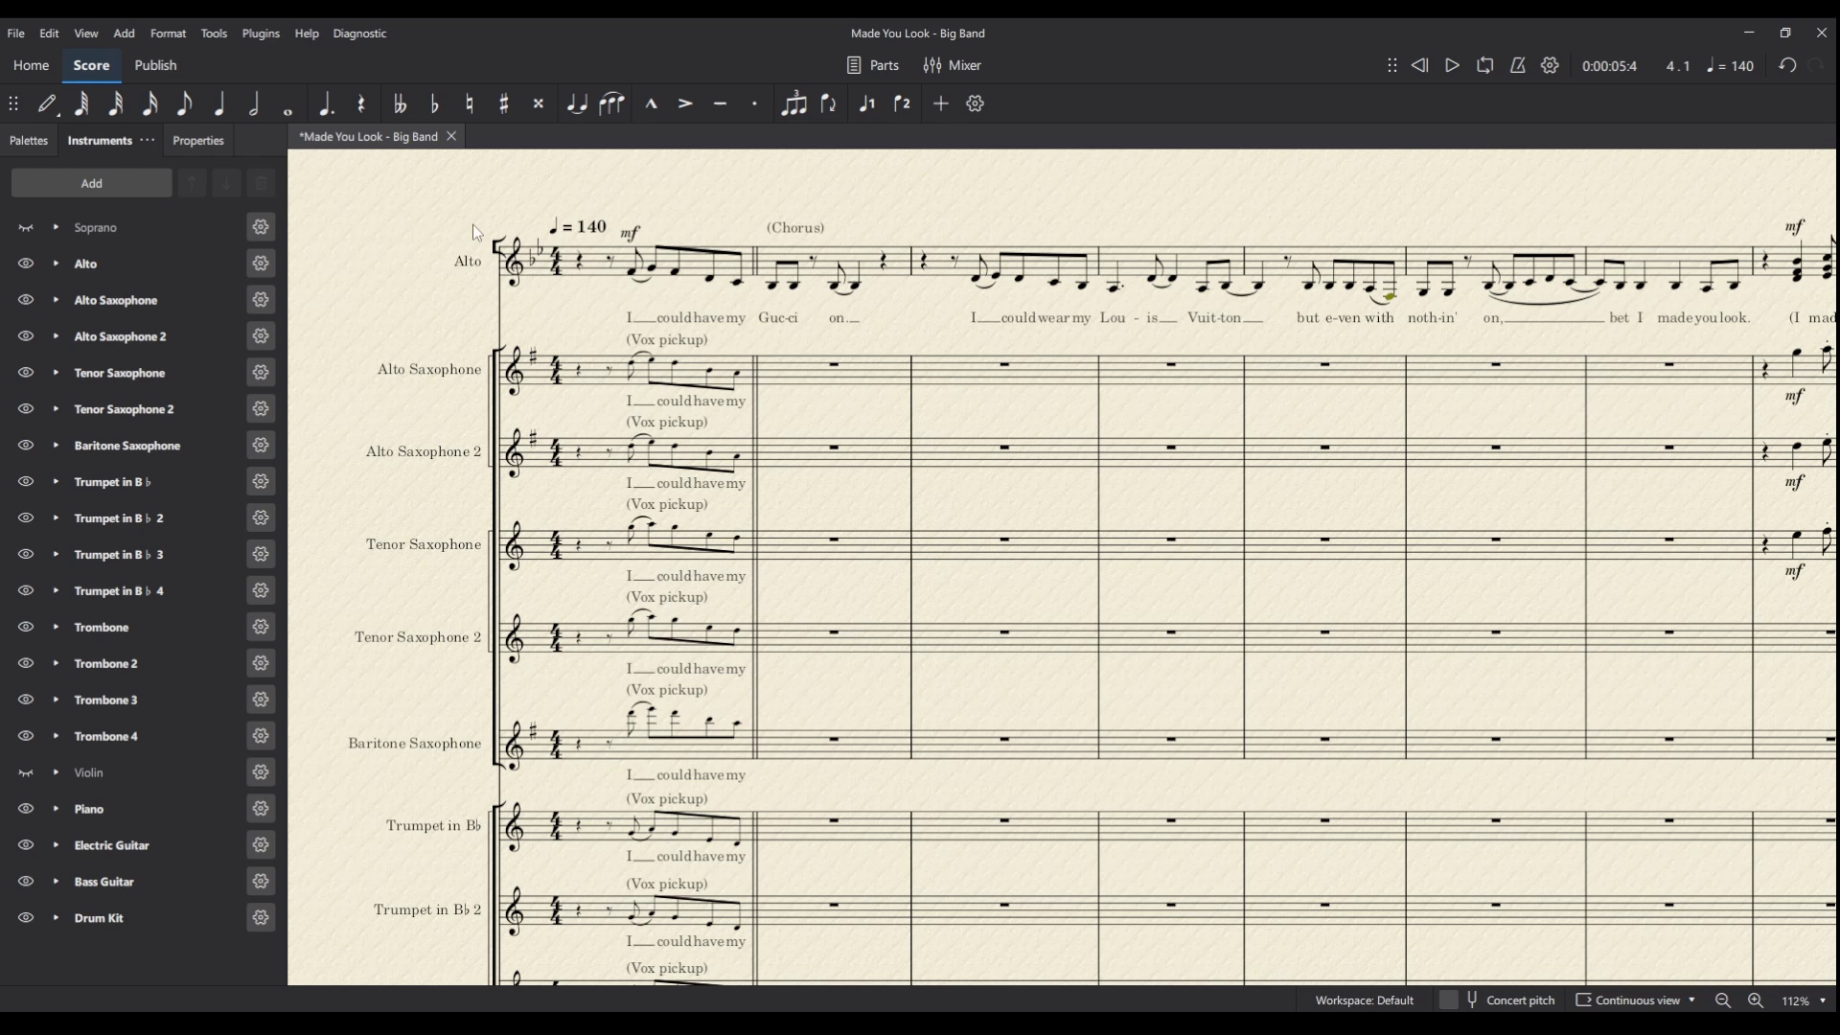
pyautogui.click(17, 34)
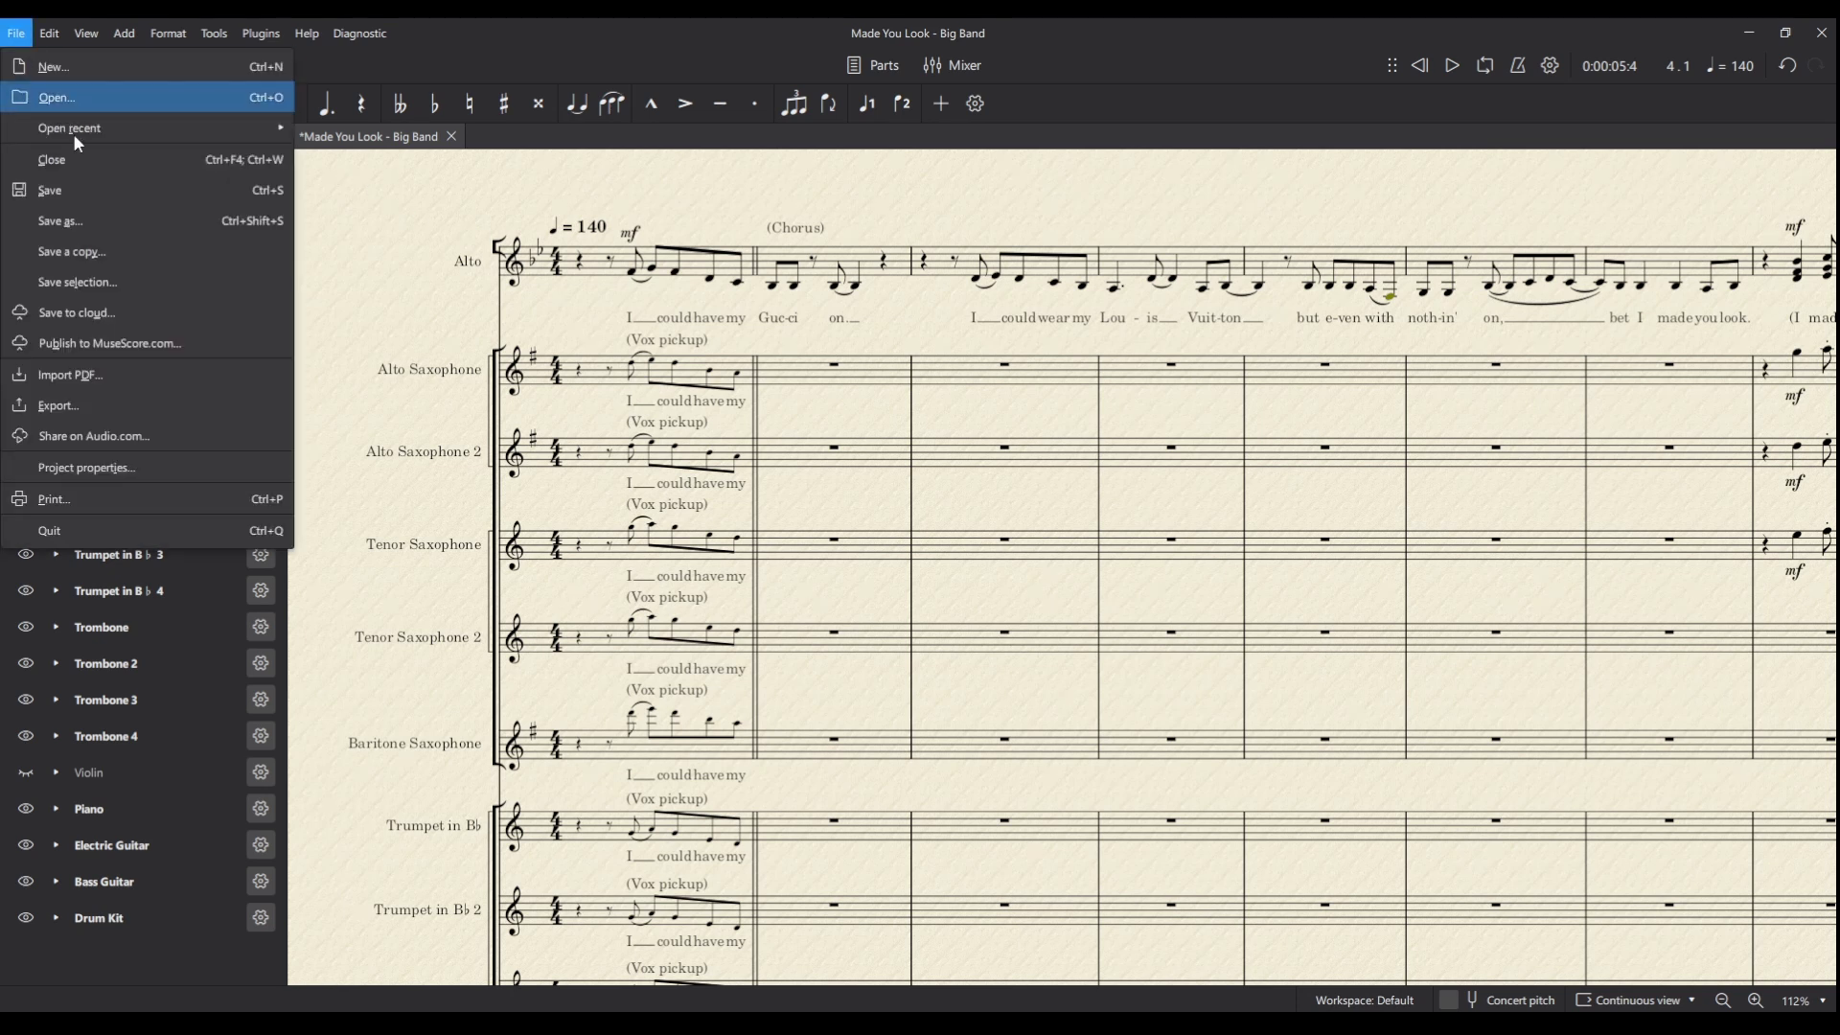
pyautogui.click(58, 190)
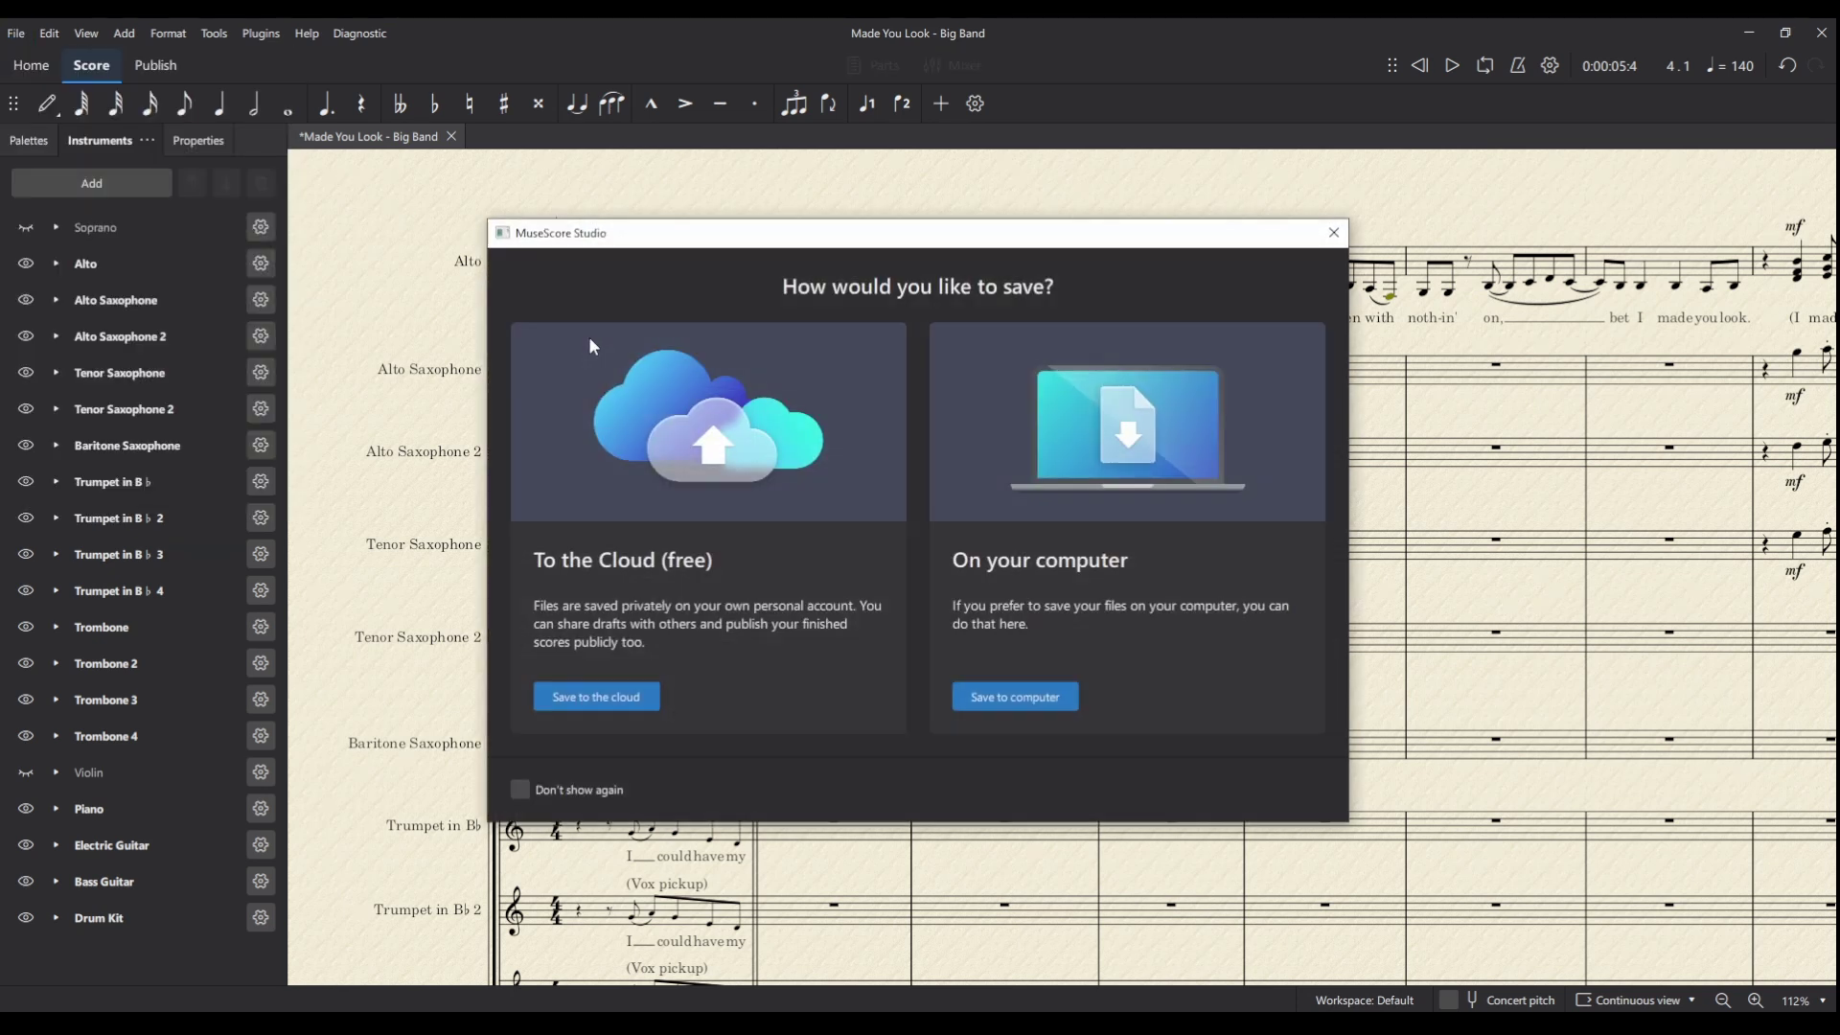
pyautogui.click(1043, 706)
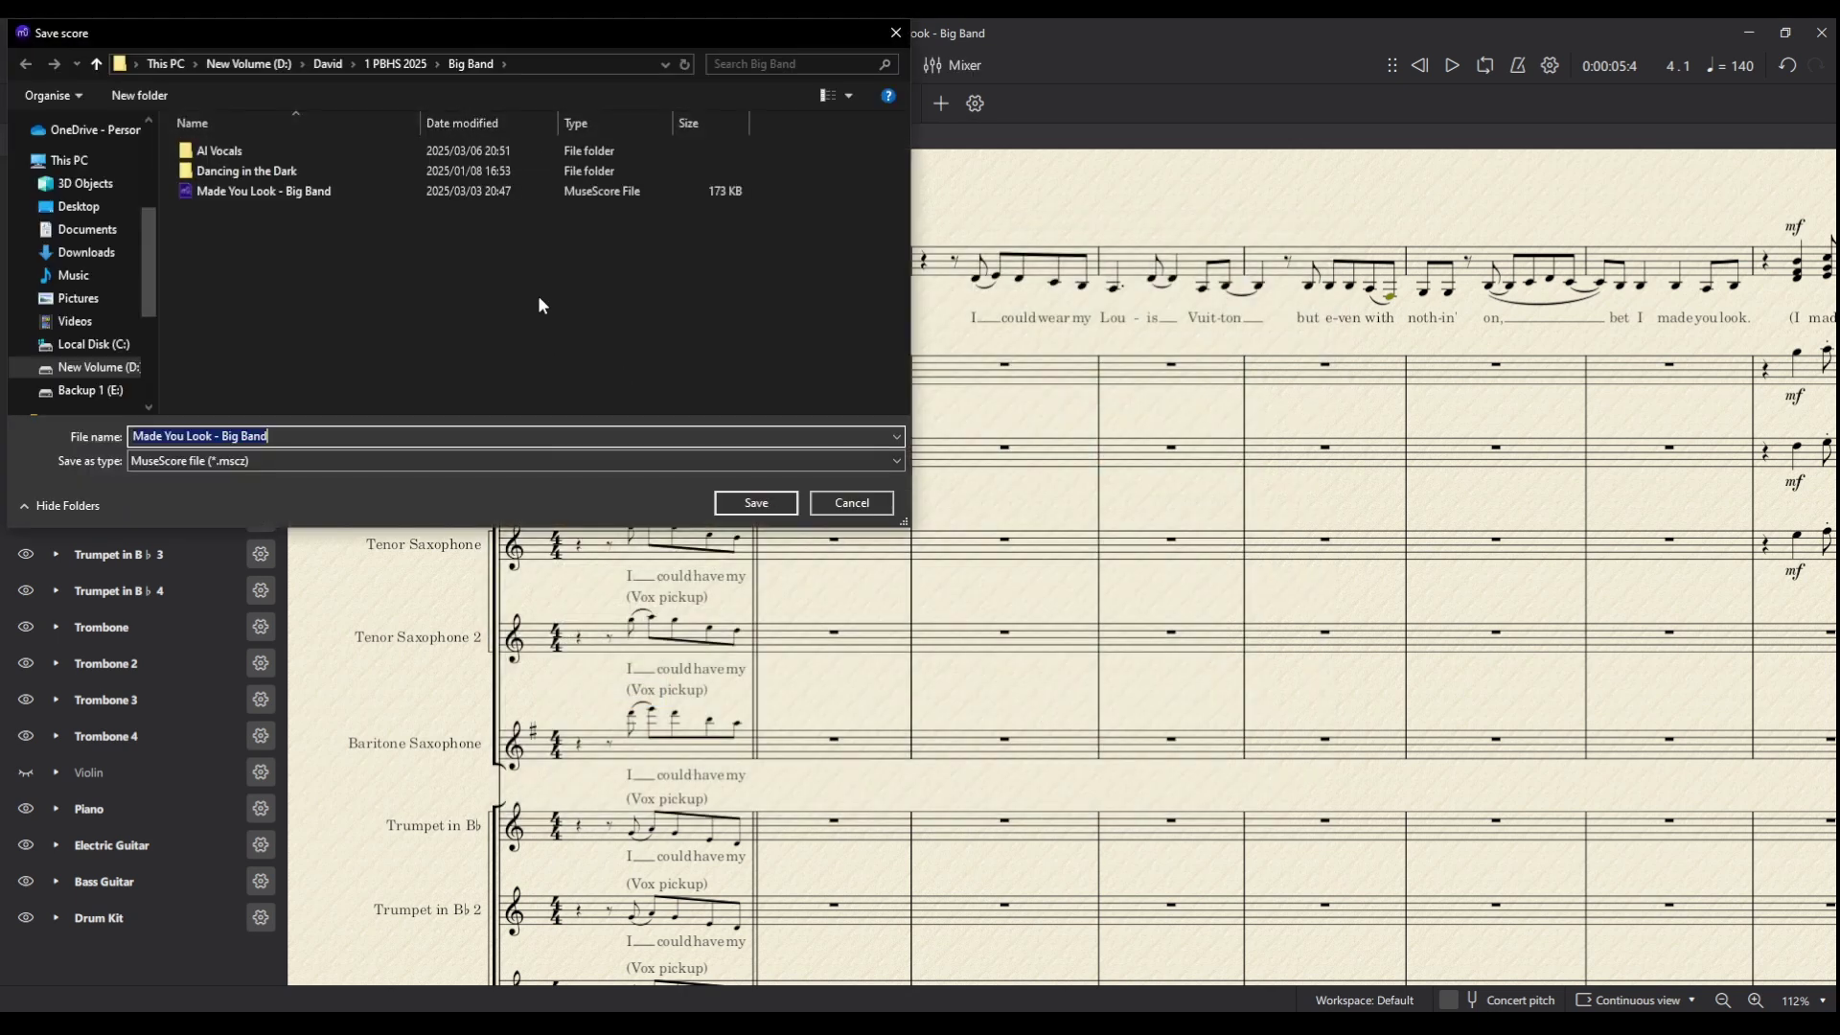
pyautogui.doubleClick(243, 148)
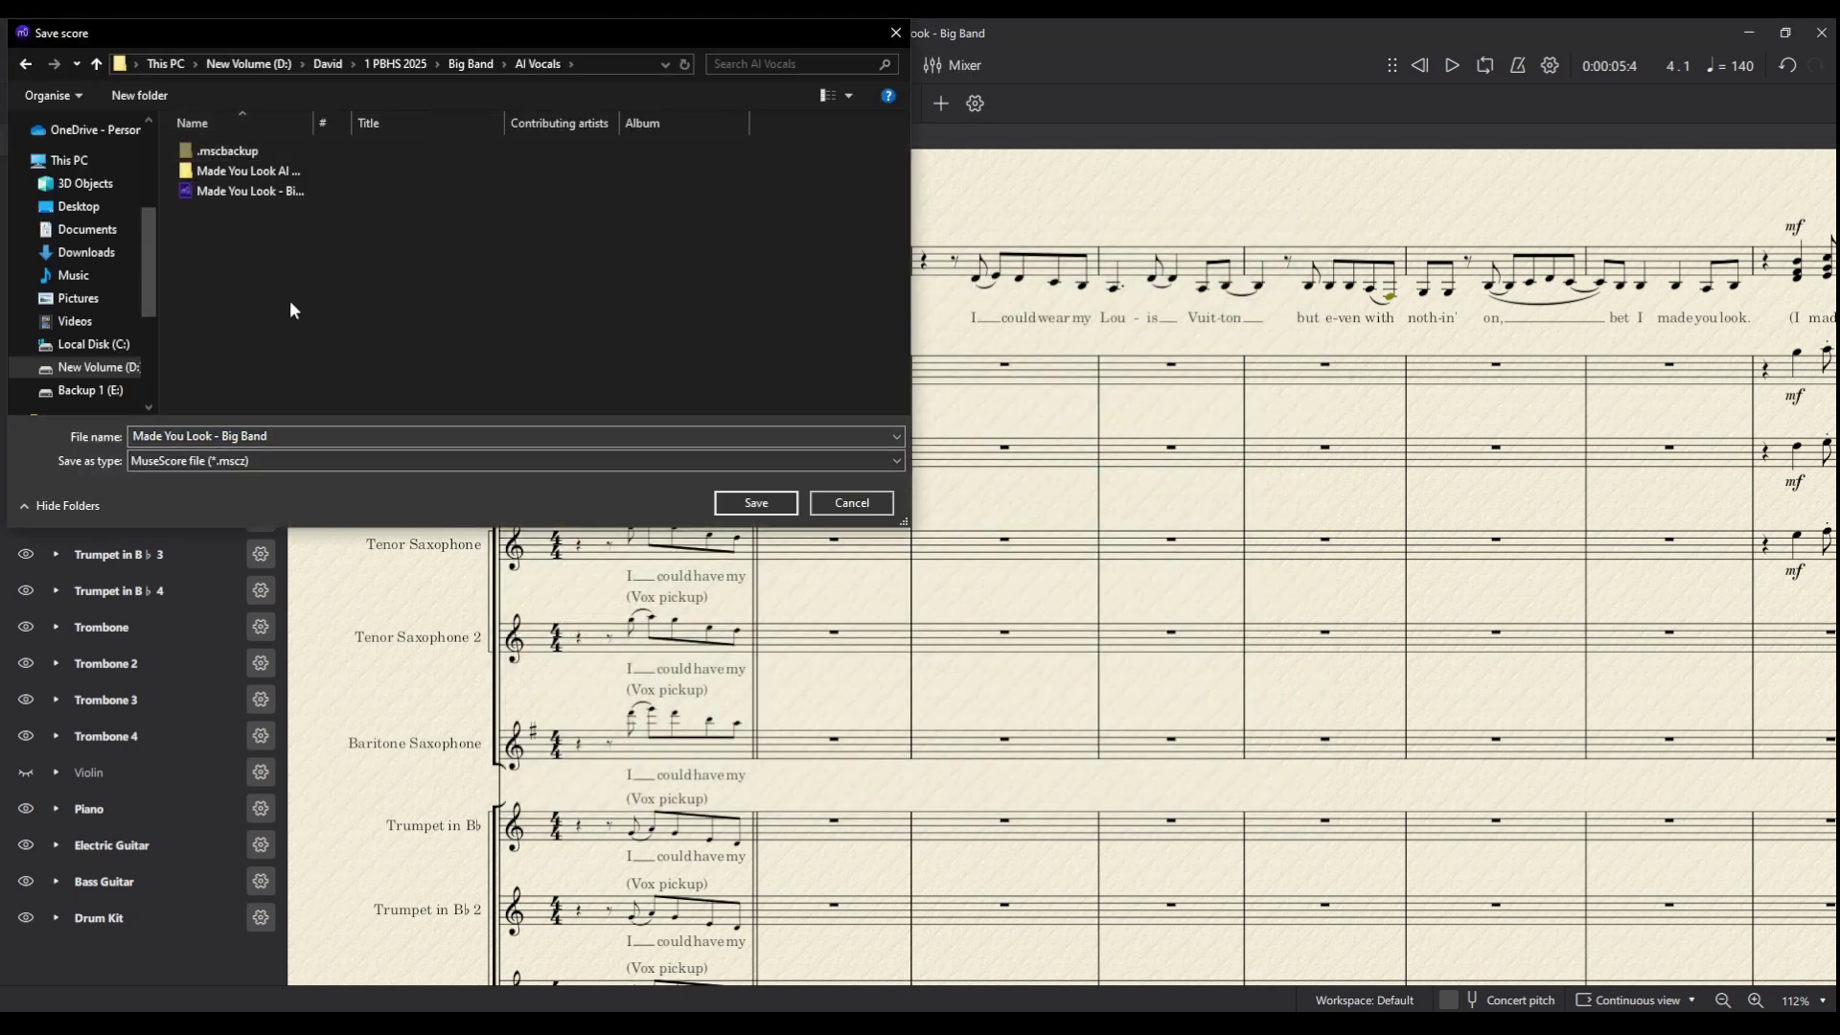
pyautogui.click(262, 193)
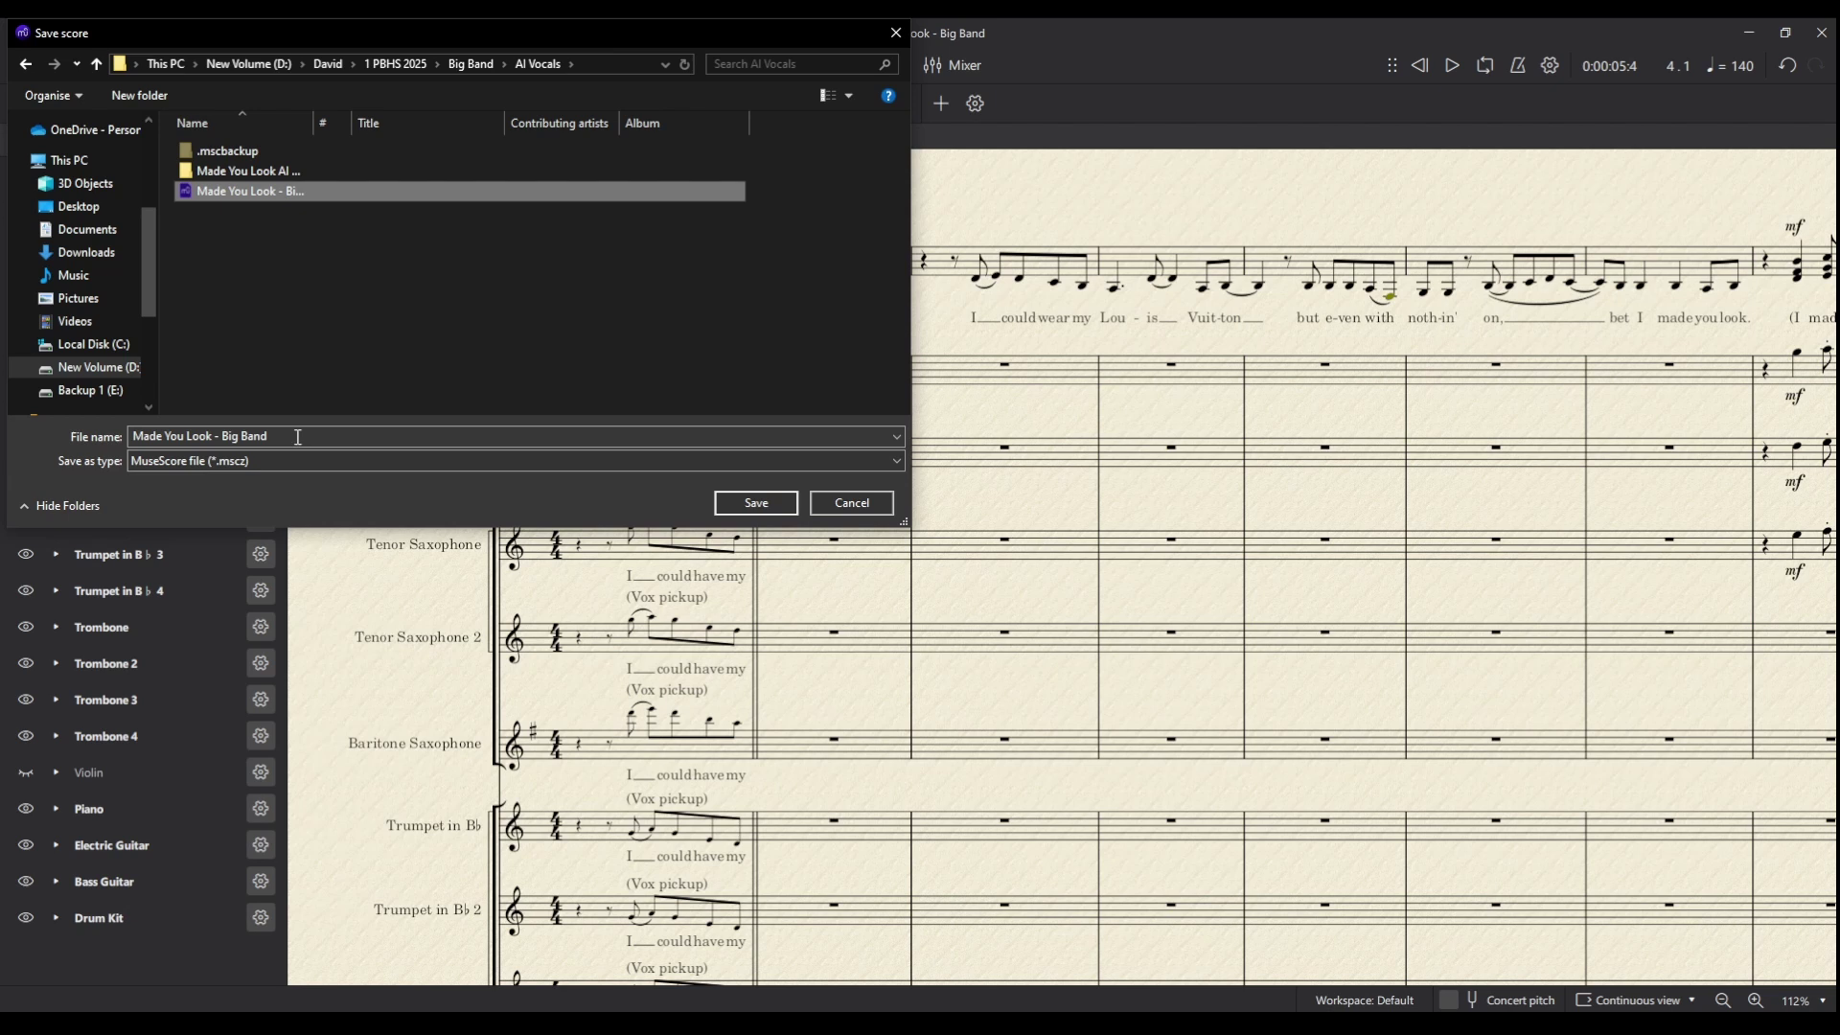
pyautogui.click(290, 439)
pyautogui.click(287, 439)
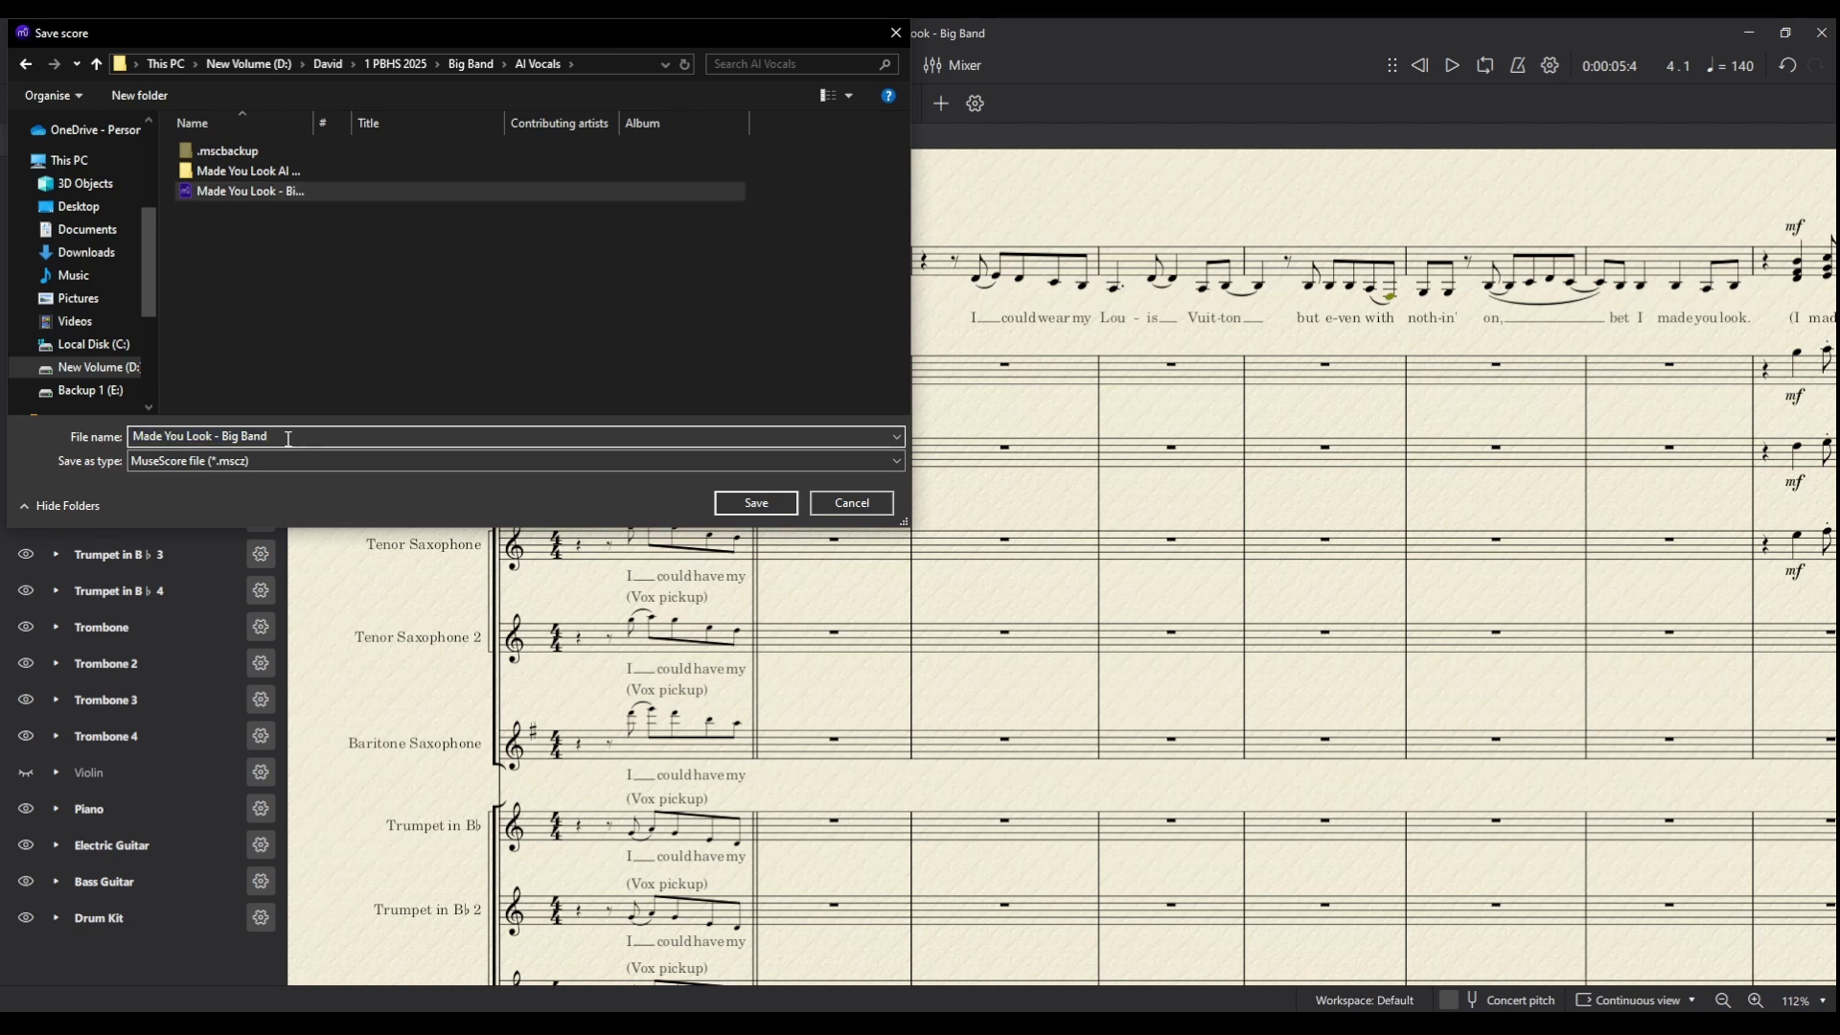
pyautogui.write('AI Vocals')
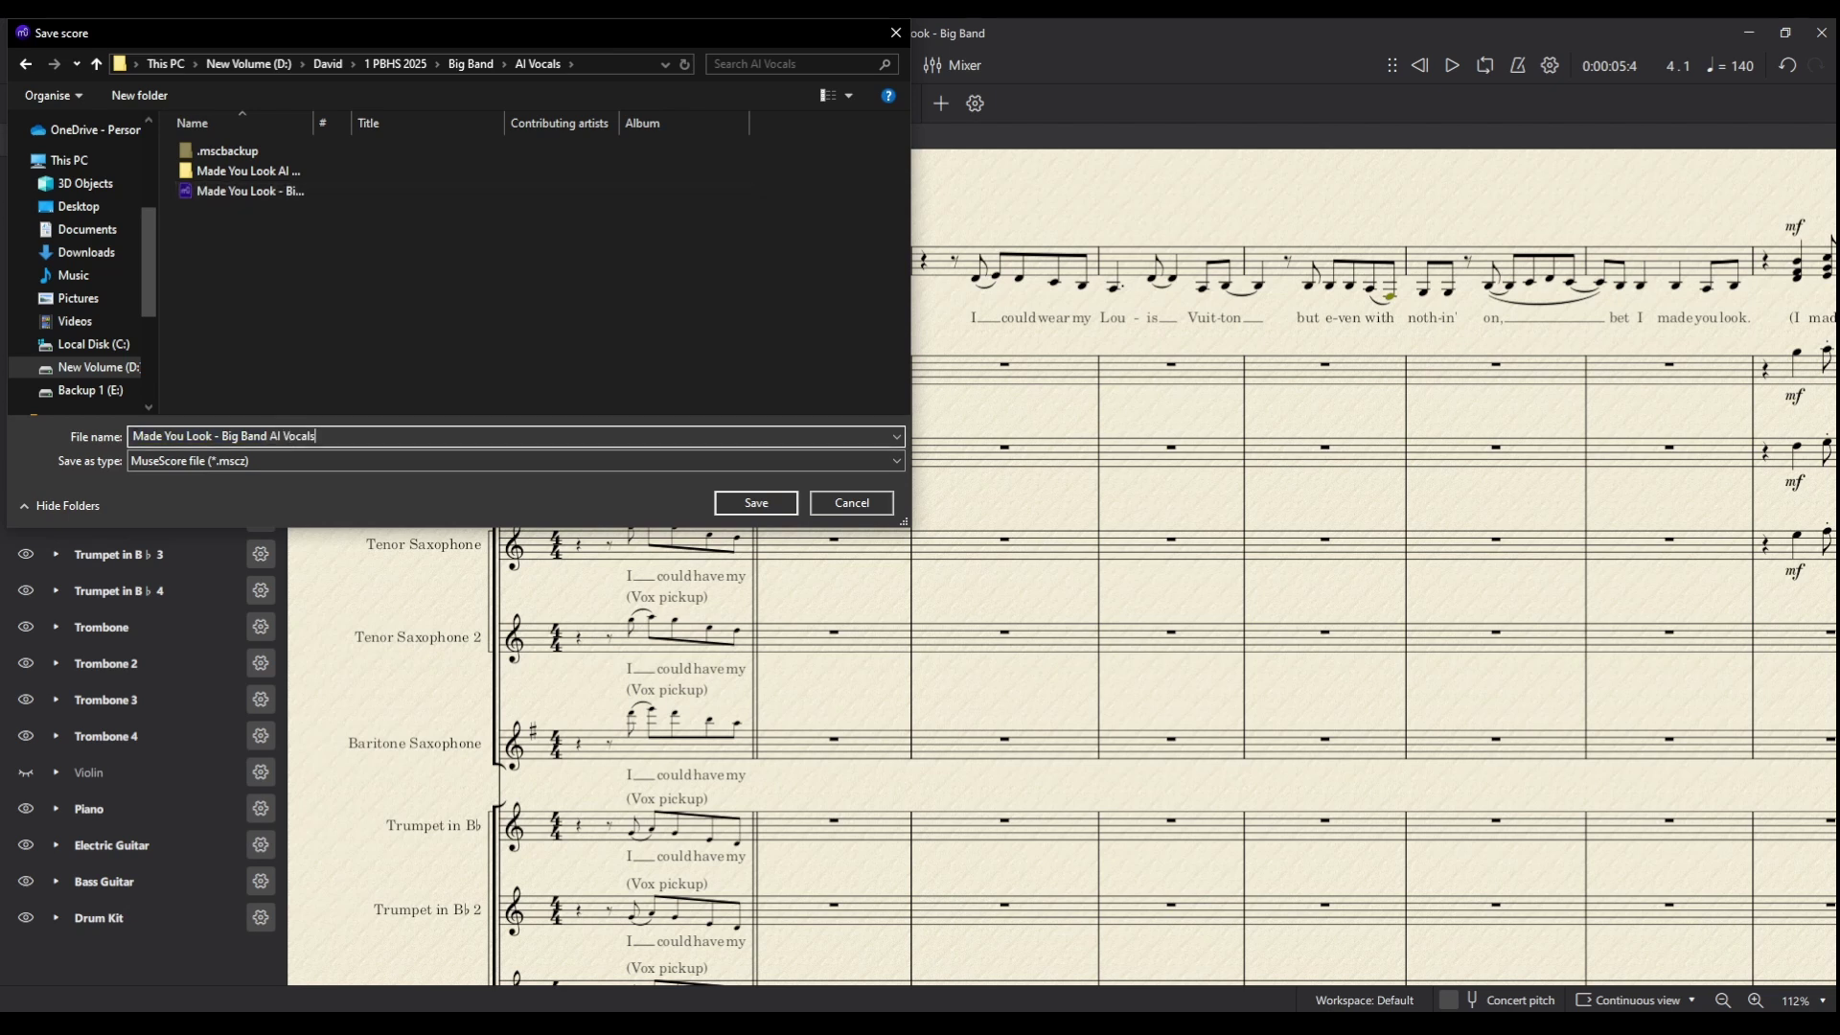
pyautogui.press('Return')
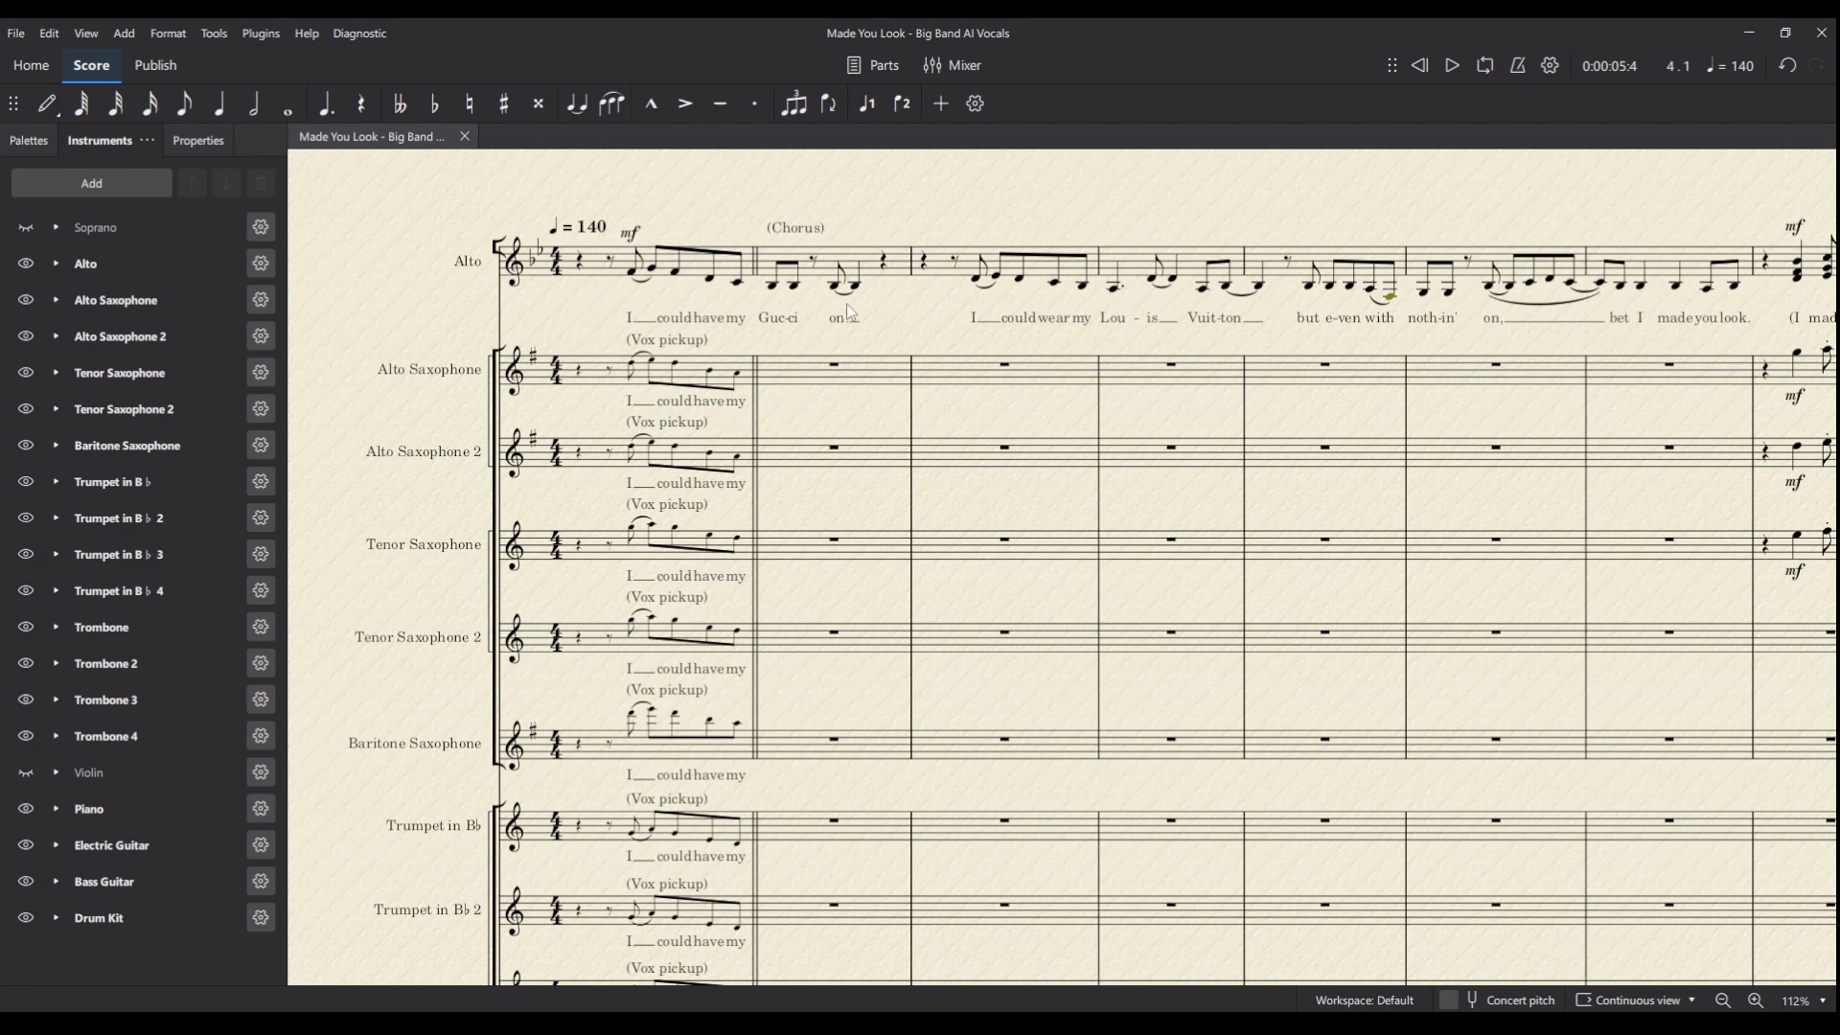
# - Browse the export formats in File > Export, then cancel without exporting
pyautogui.click(16, 32)
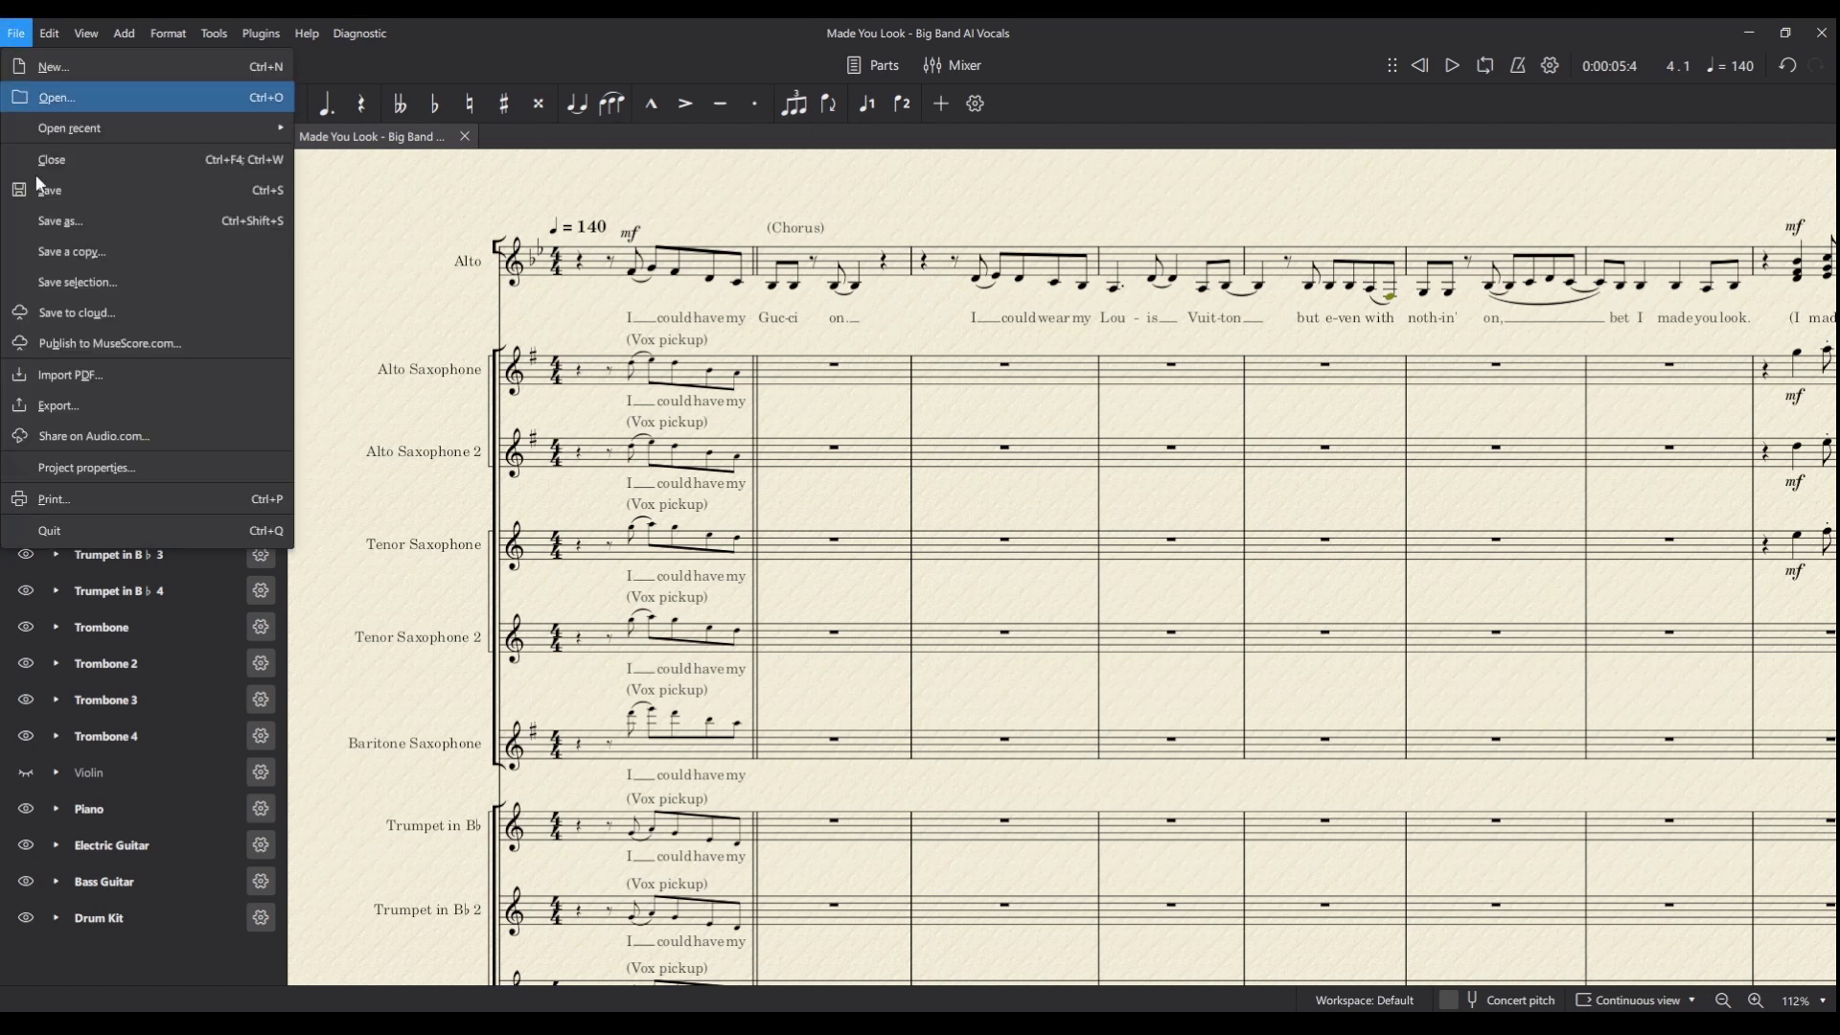
pyautogui.click(74, 403)
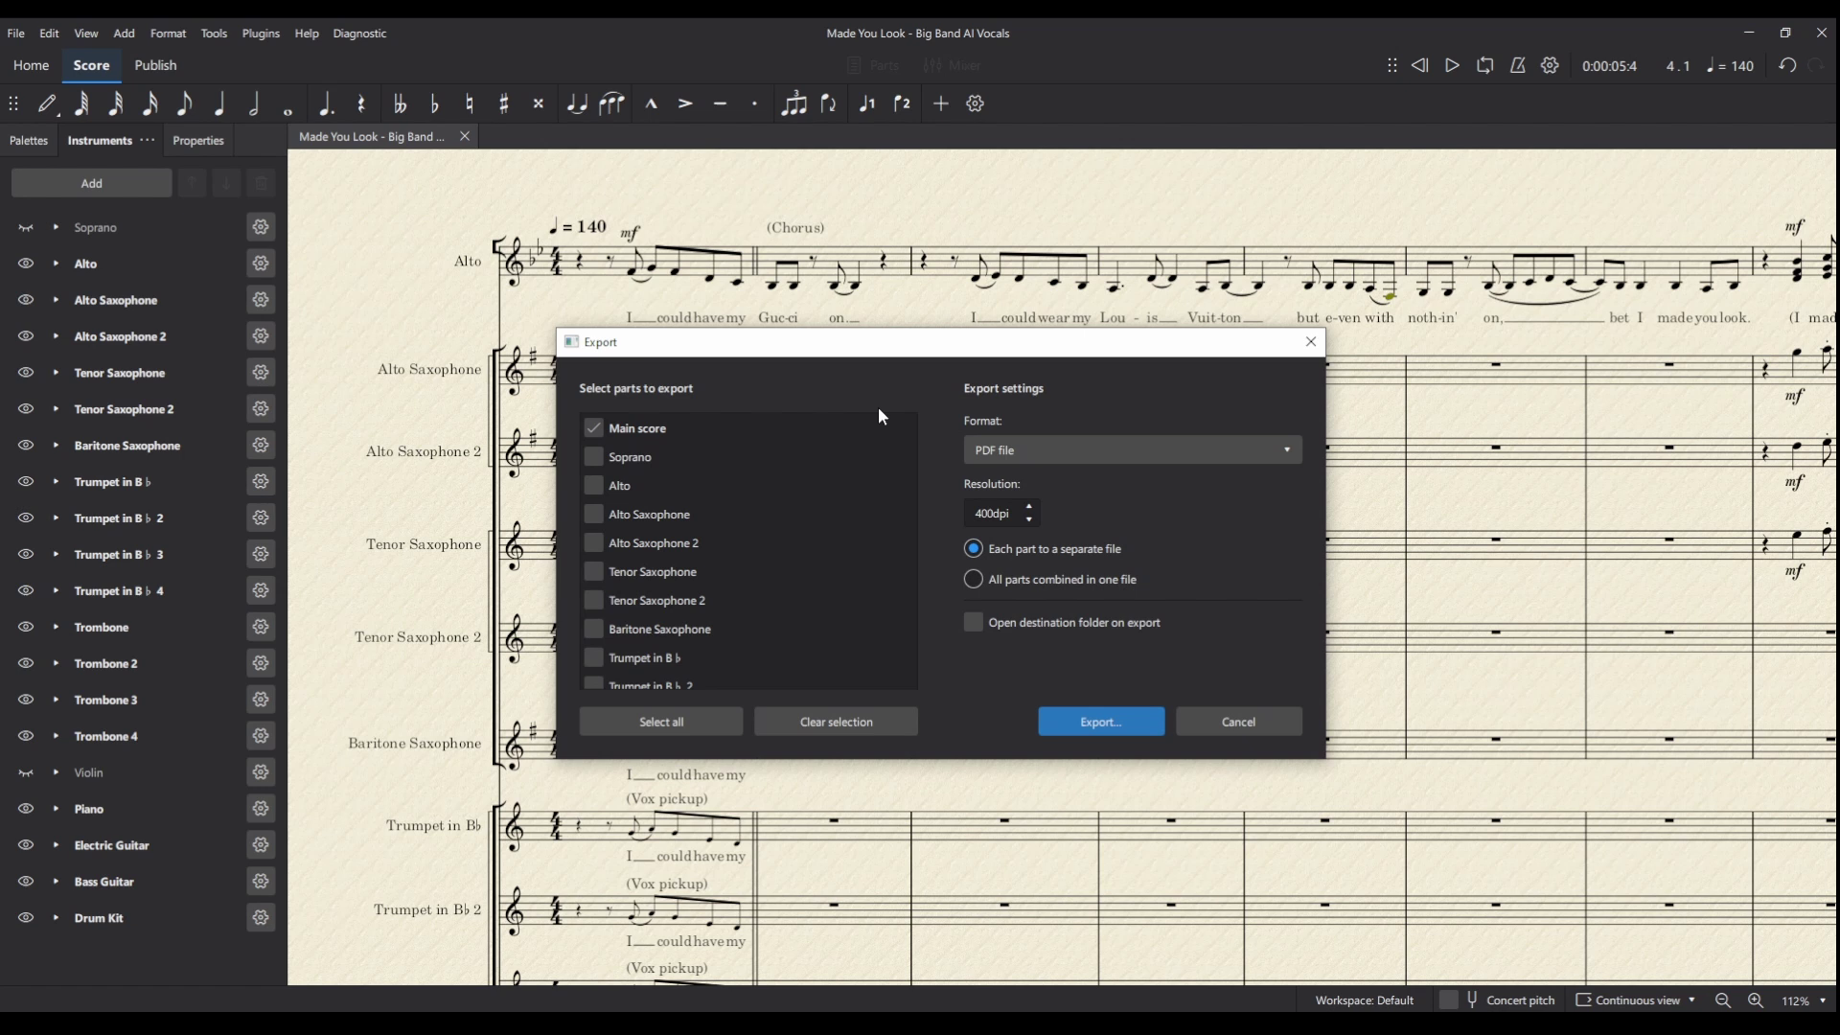
pyautogui.click(1109, 455)
pyautogui.click(1109, 456)
pyautogui.click(1246, 714)
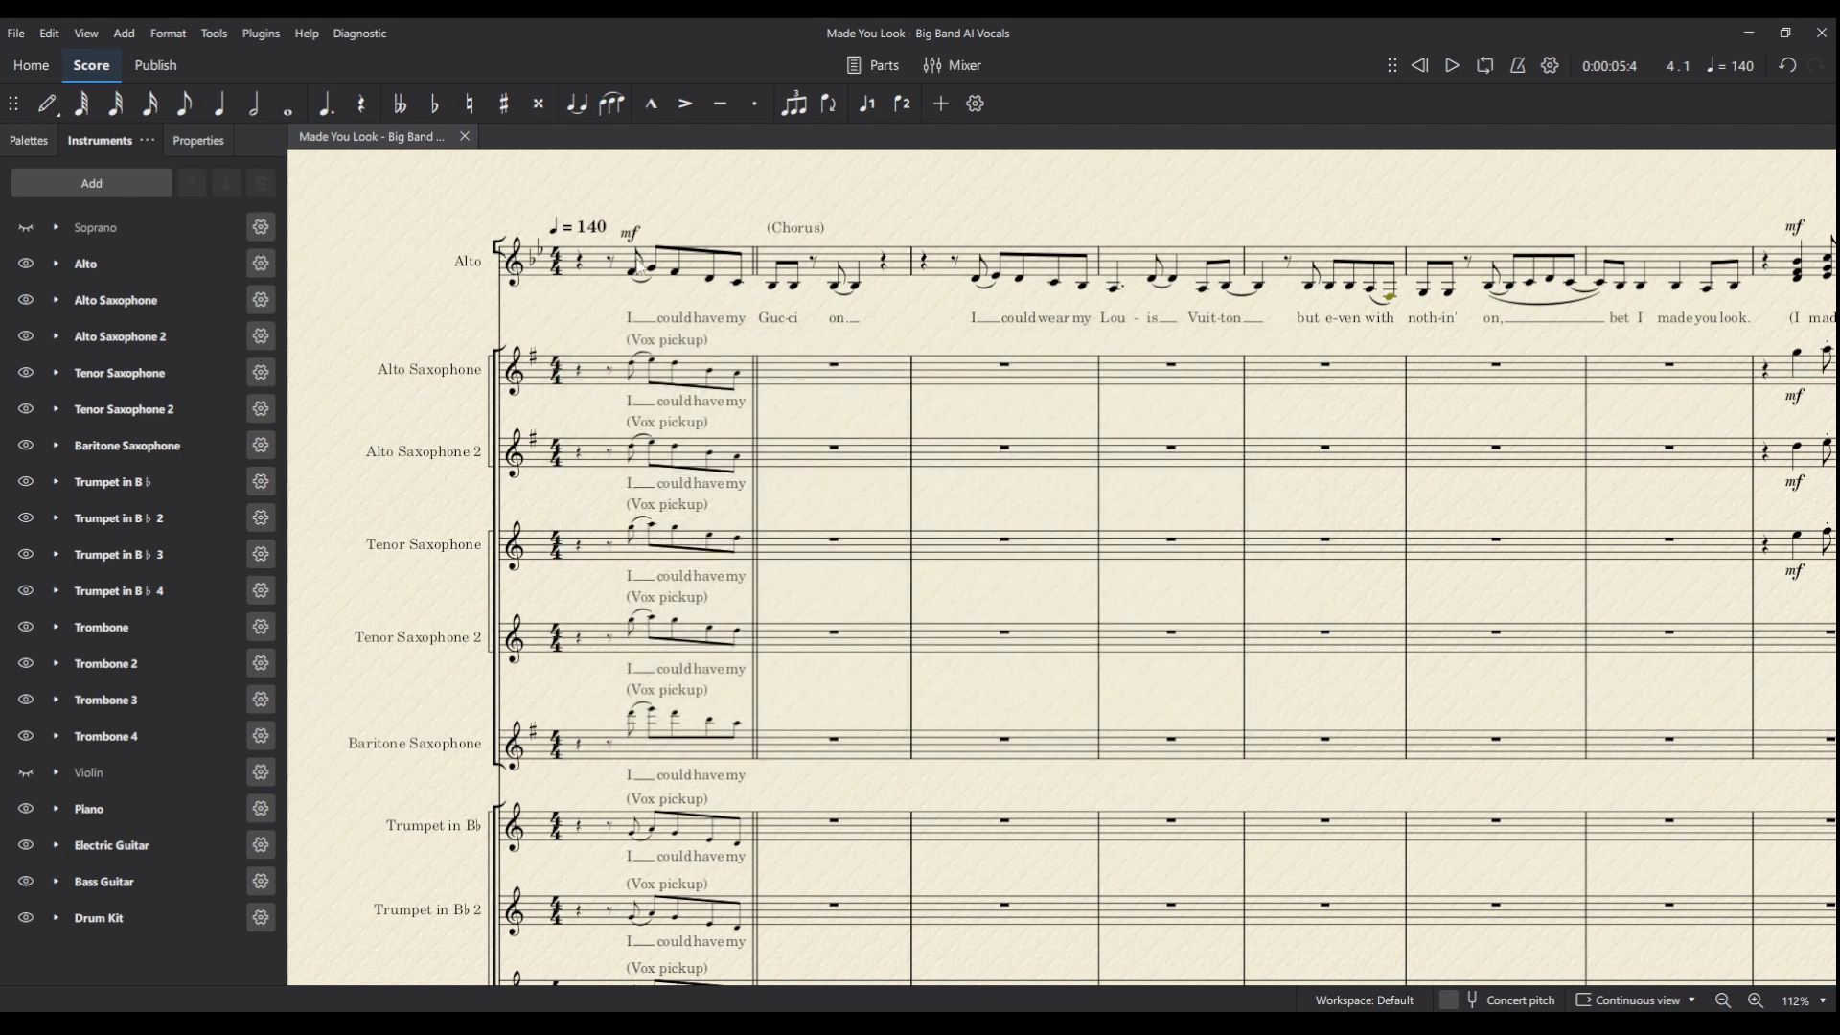
# - In the mixer, mute the Alto and Chords.Piano channels and toggle Soprano's mute
pyautogui.click(951, 67)
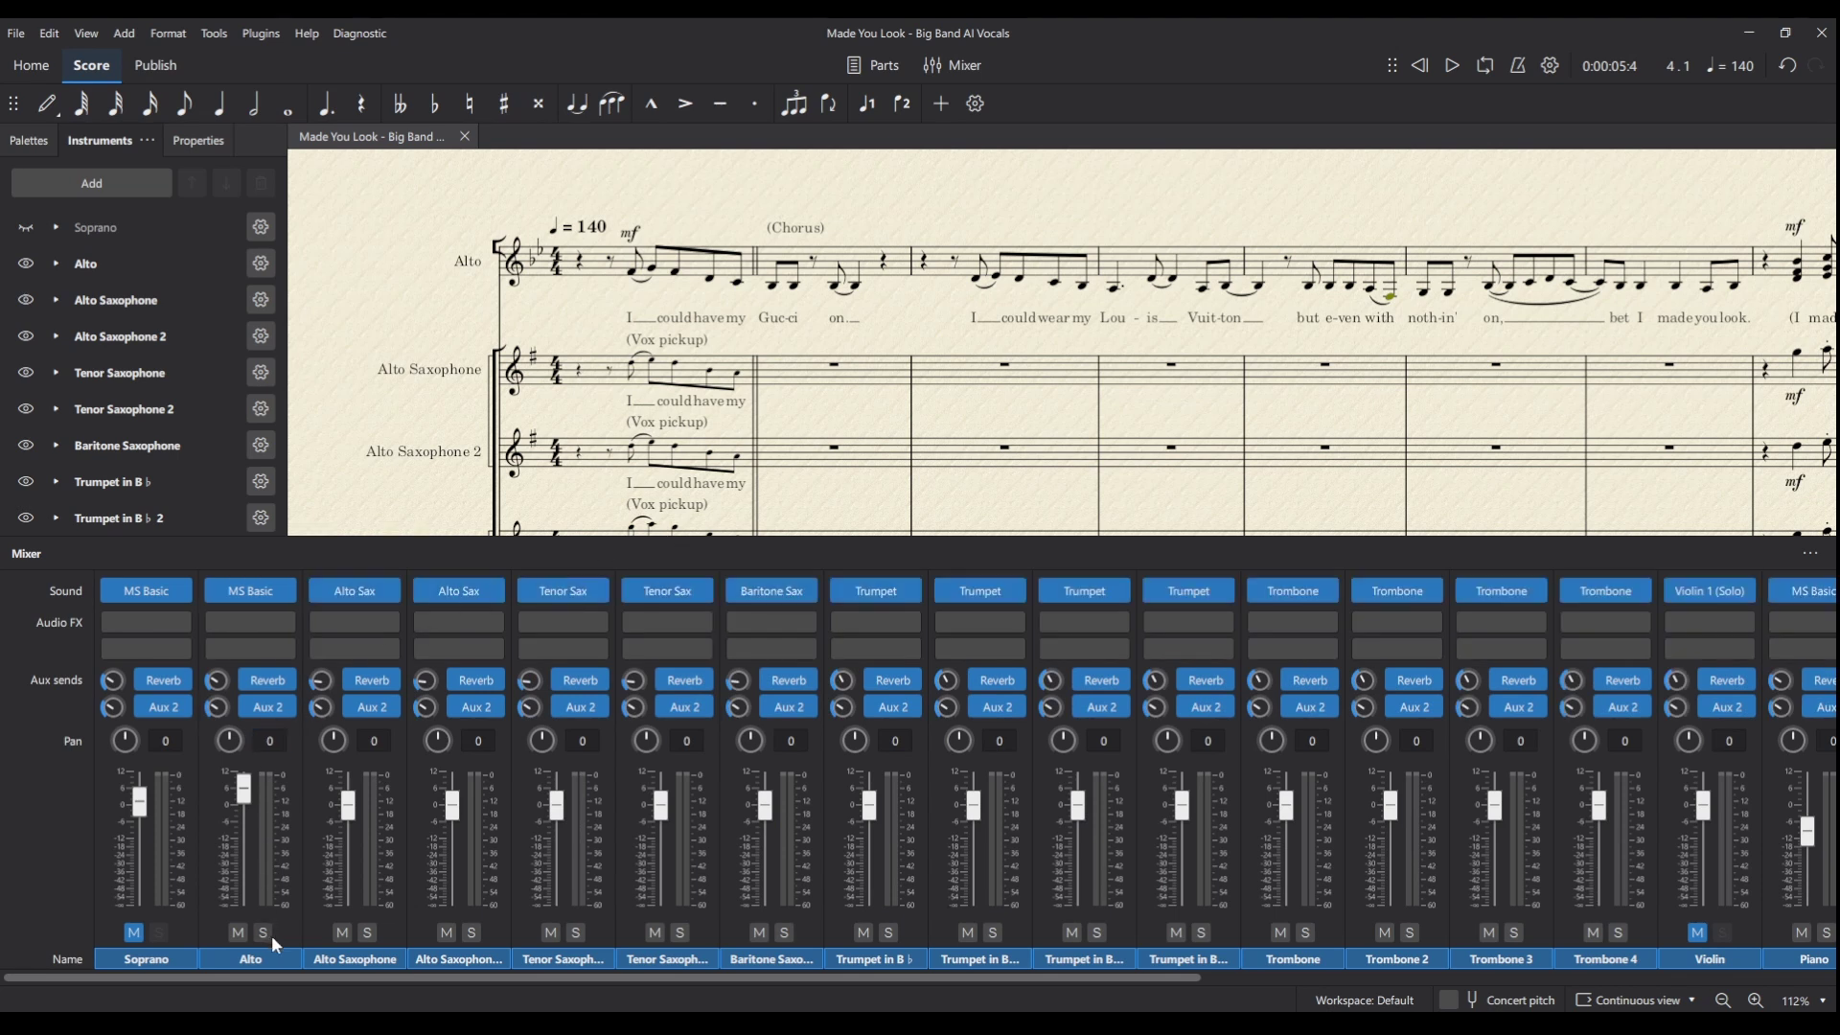
pyautogui.click(239, 933)
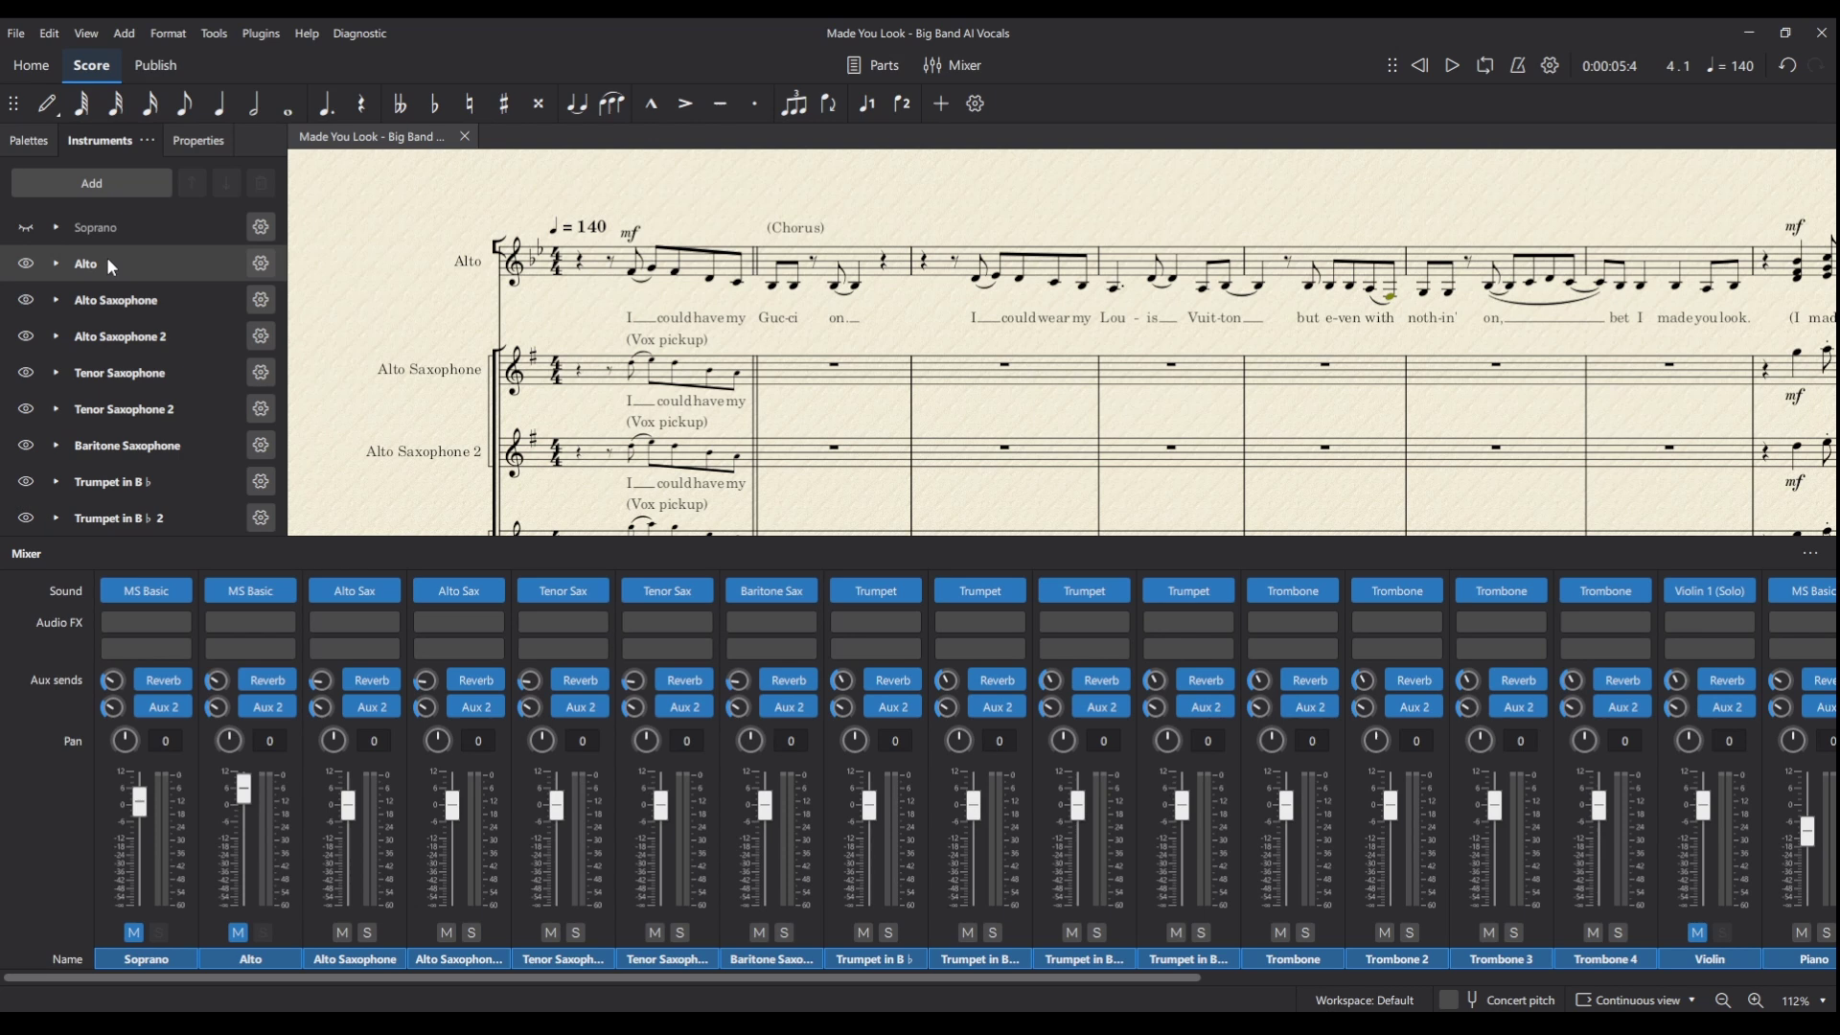
pyautogui.click(26, 230)
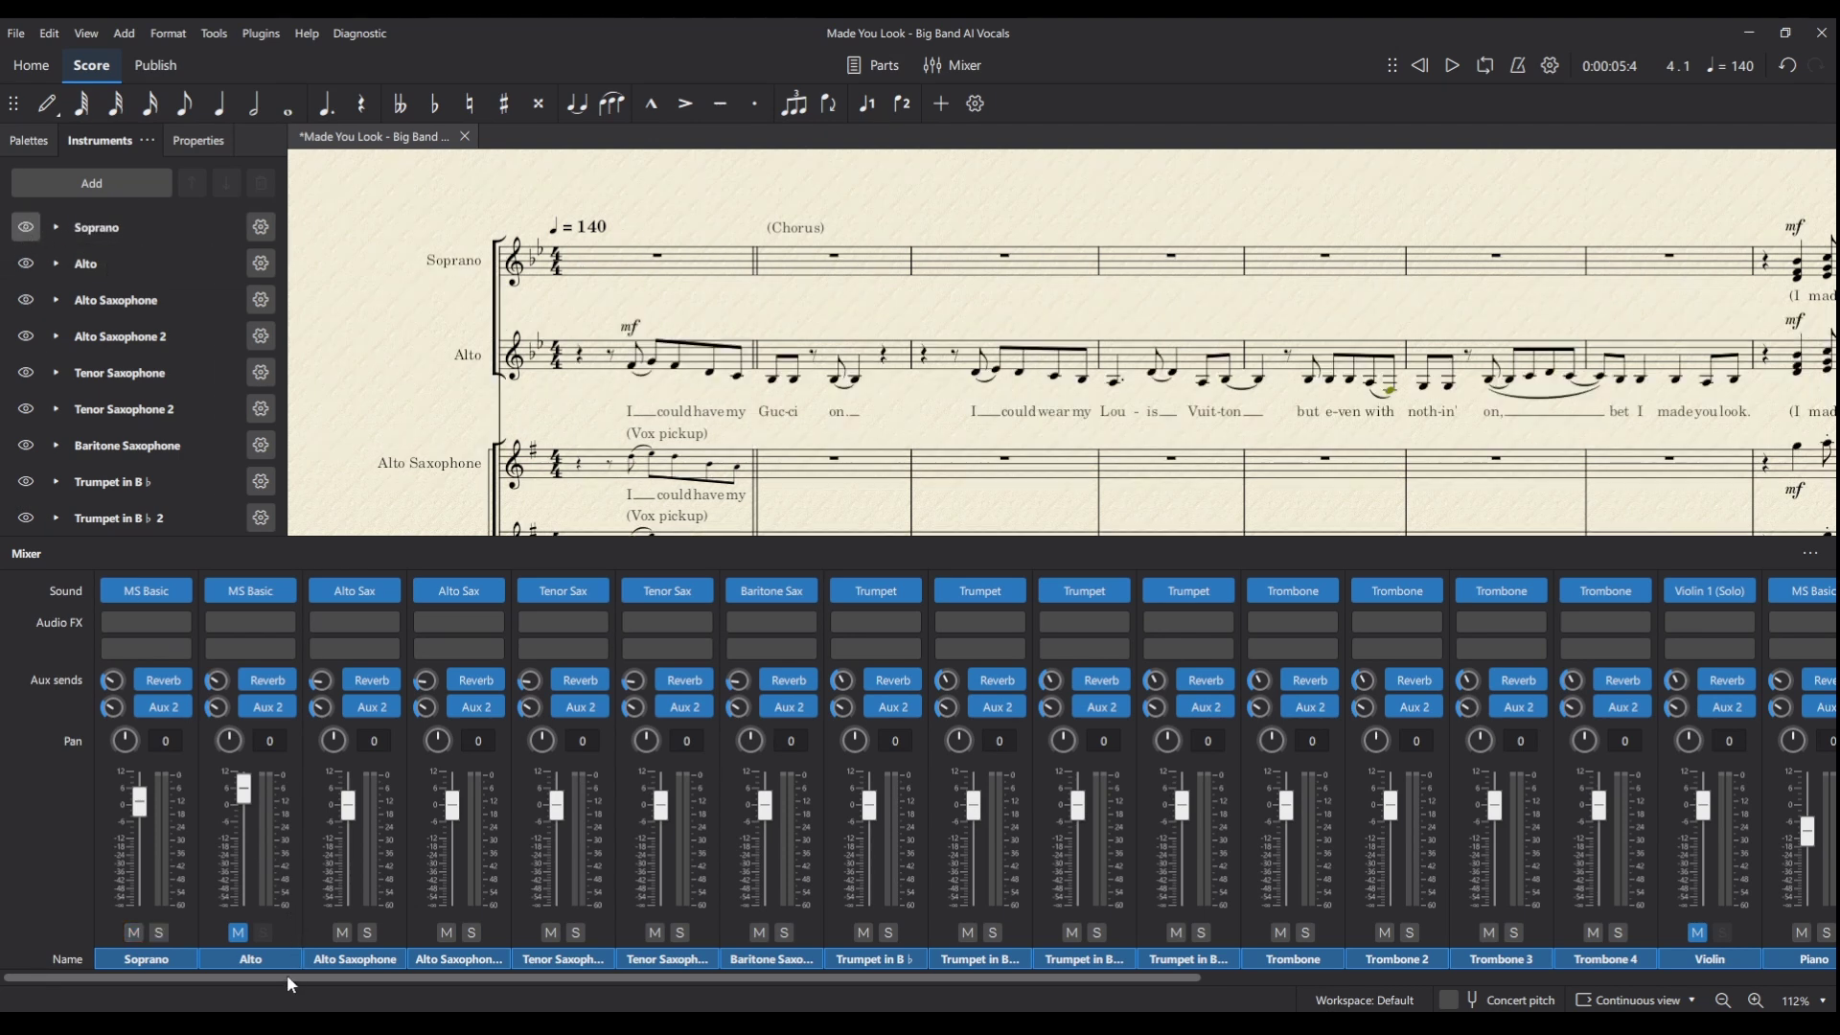
pyautogui.moveTo(285, 978); pyautogui.dragTo(970, 979)
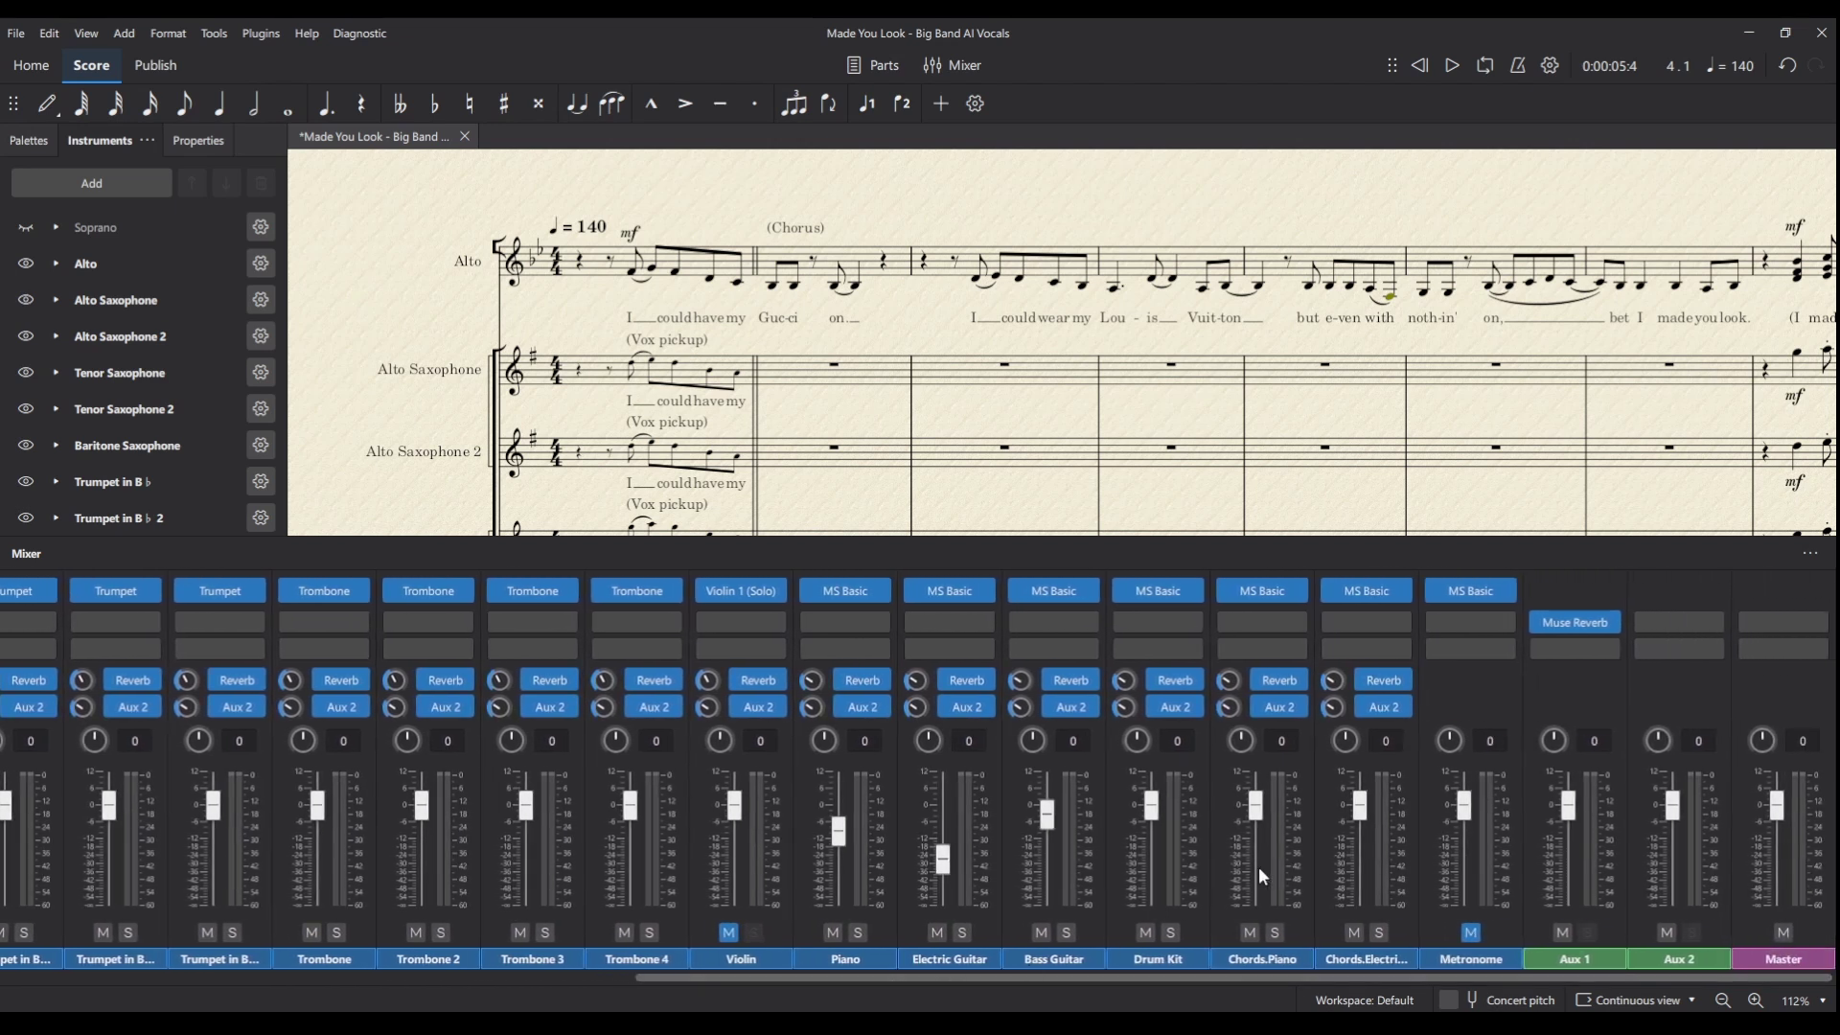
pyautogui.click(1250, 933)
pyautogui.moveTo(775, 976); pyautogui.dragTo(134, 979)
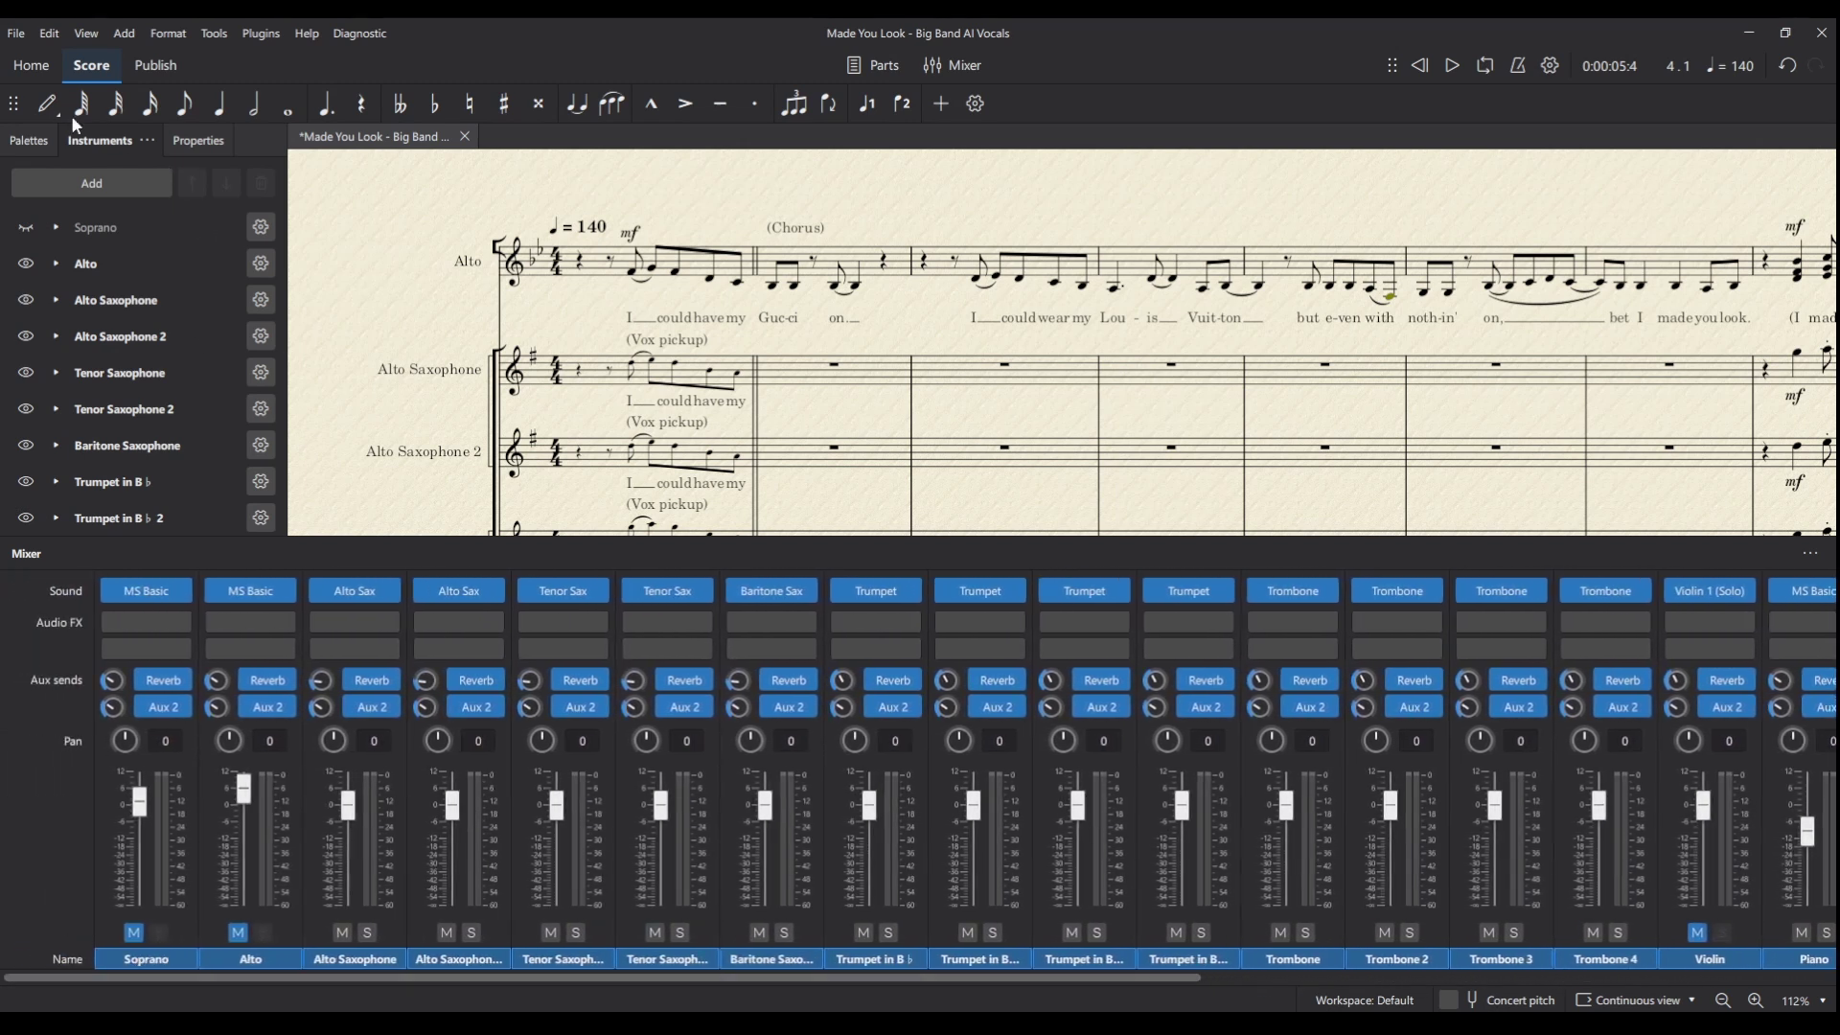
# - Set the export format to WAV audio with a 48000 Hz sample rate
pyautogui.click(15, 33)
pyautogui.click(109, 389)
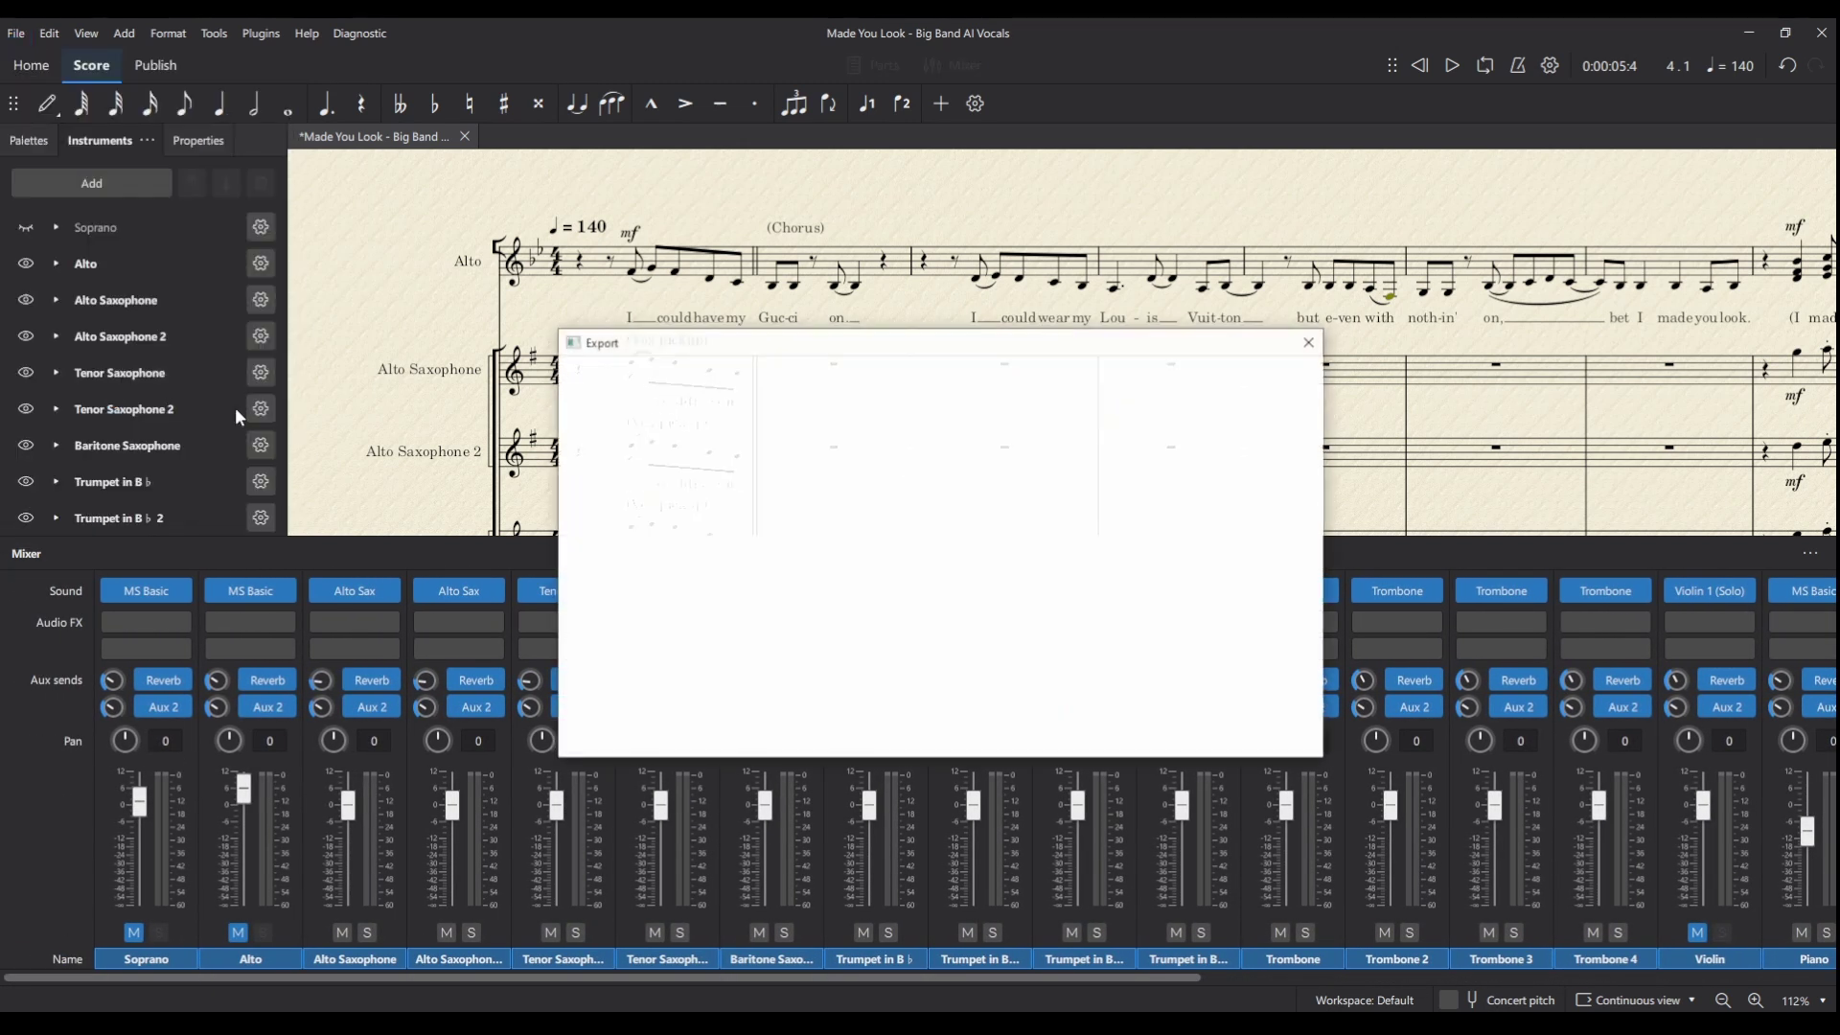
pyautogui.click(1056, 454)
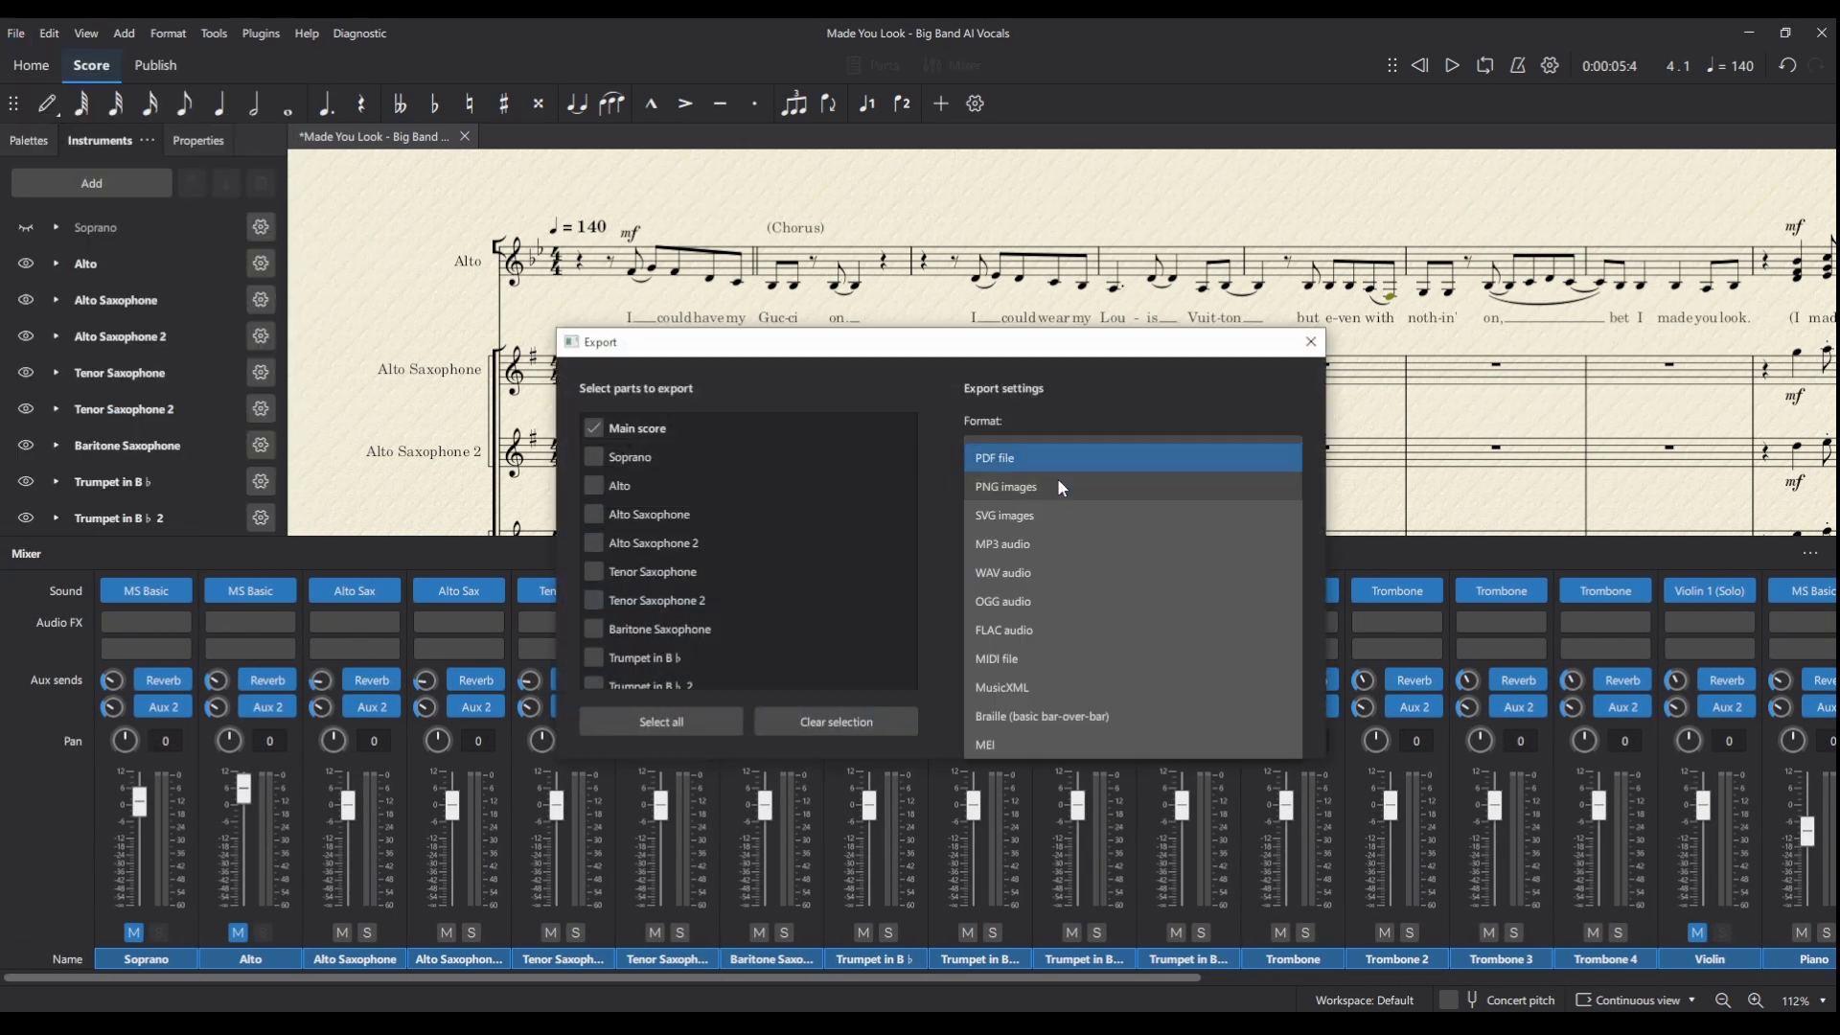
pyautogui.click(1061, 574)
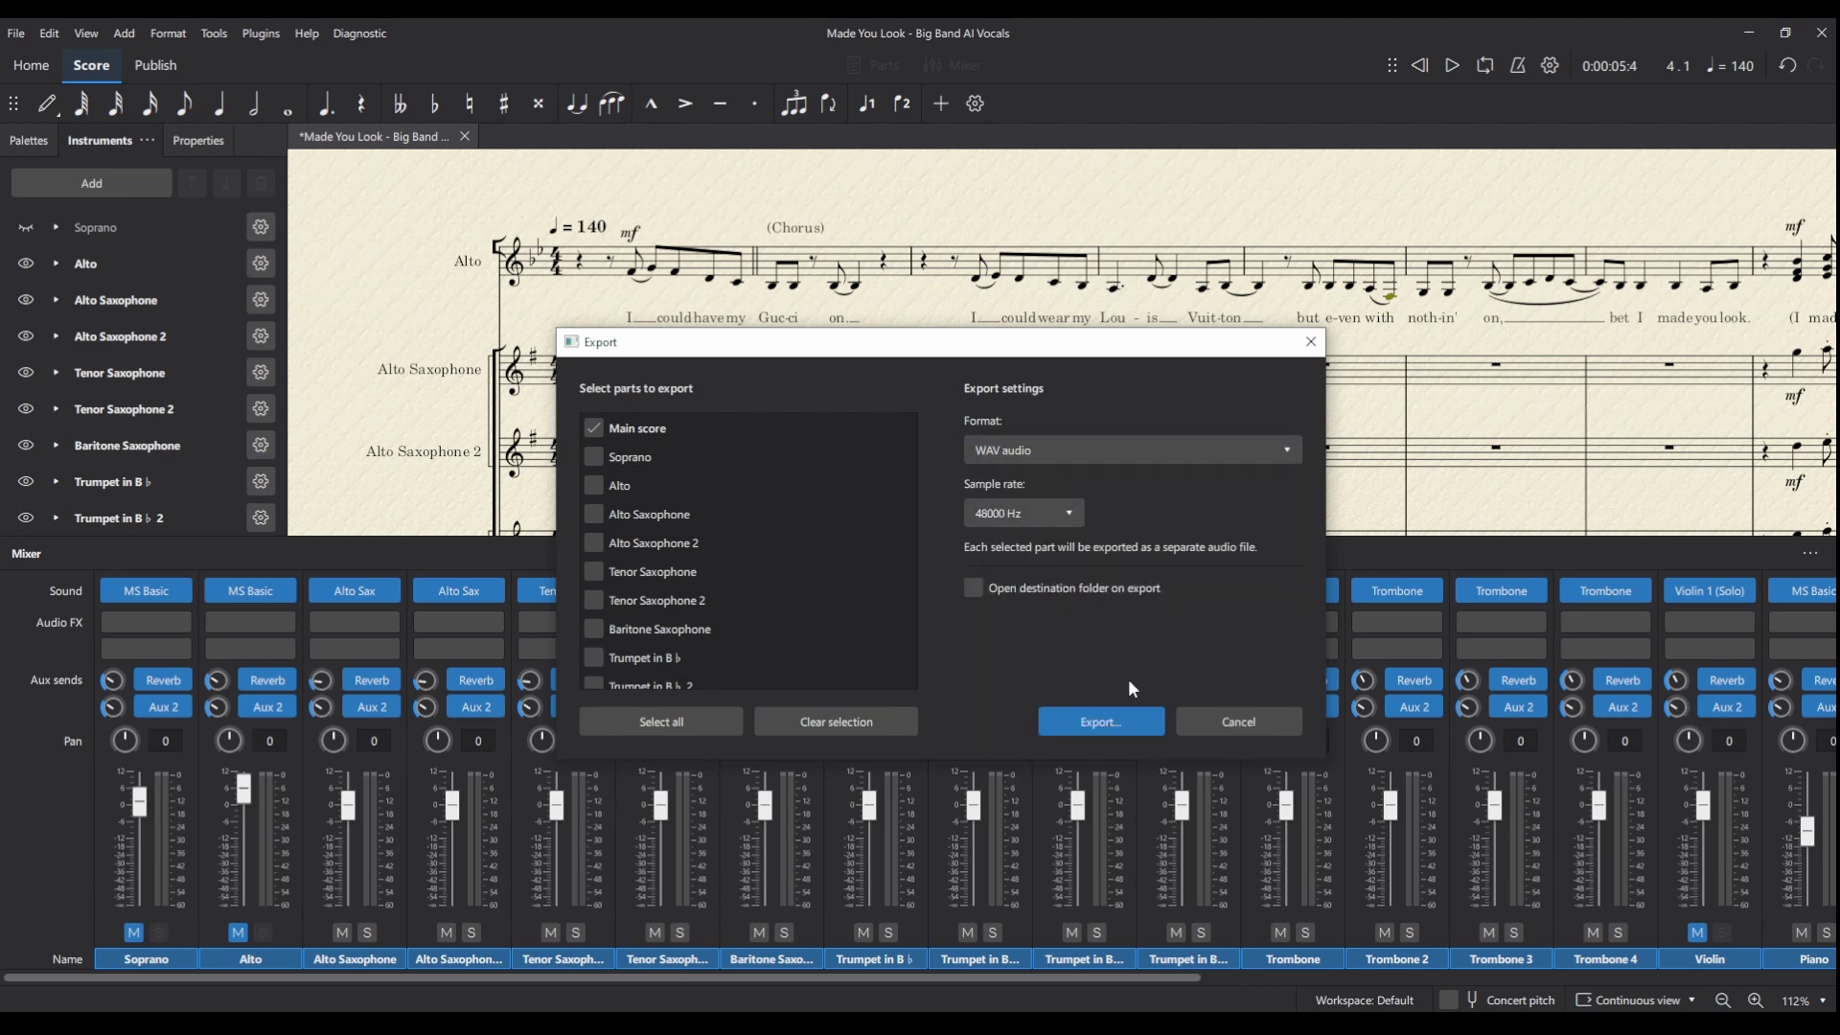
pyautogui.click(1067, 514)
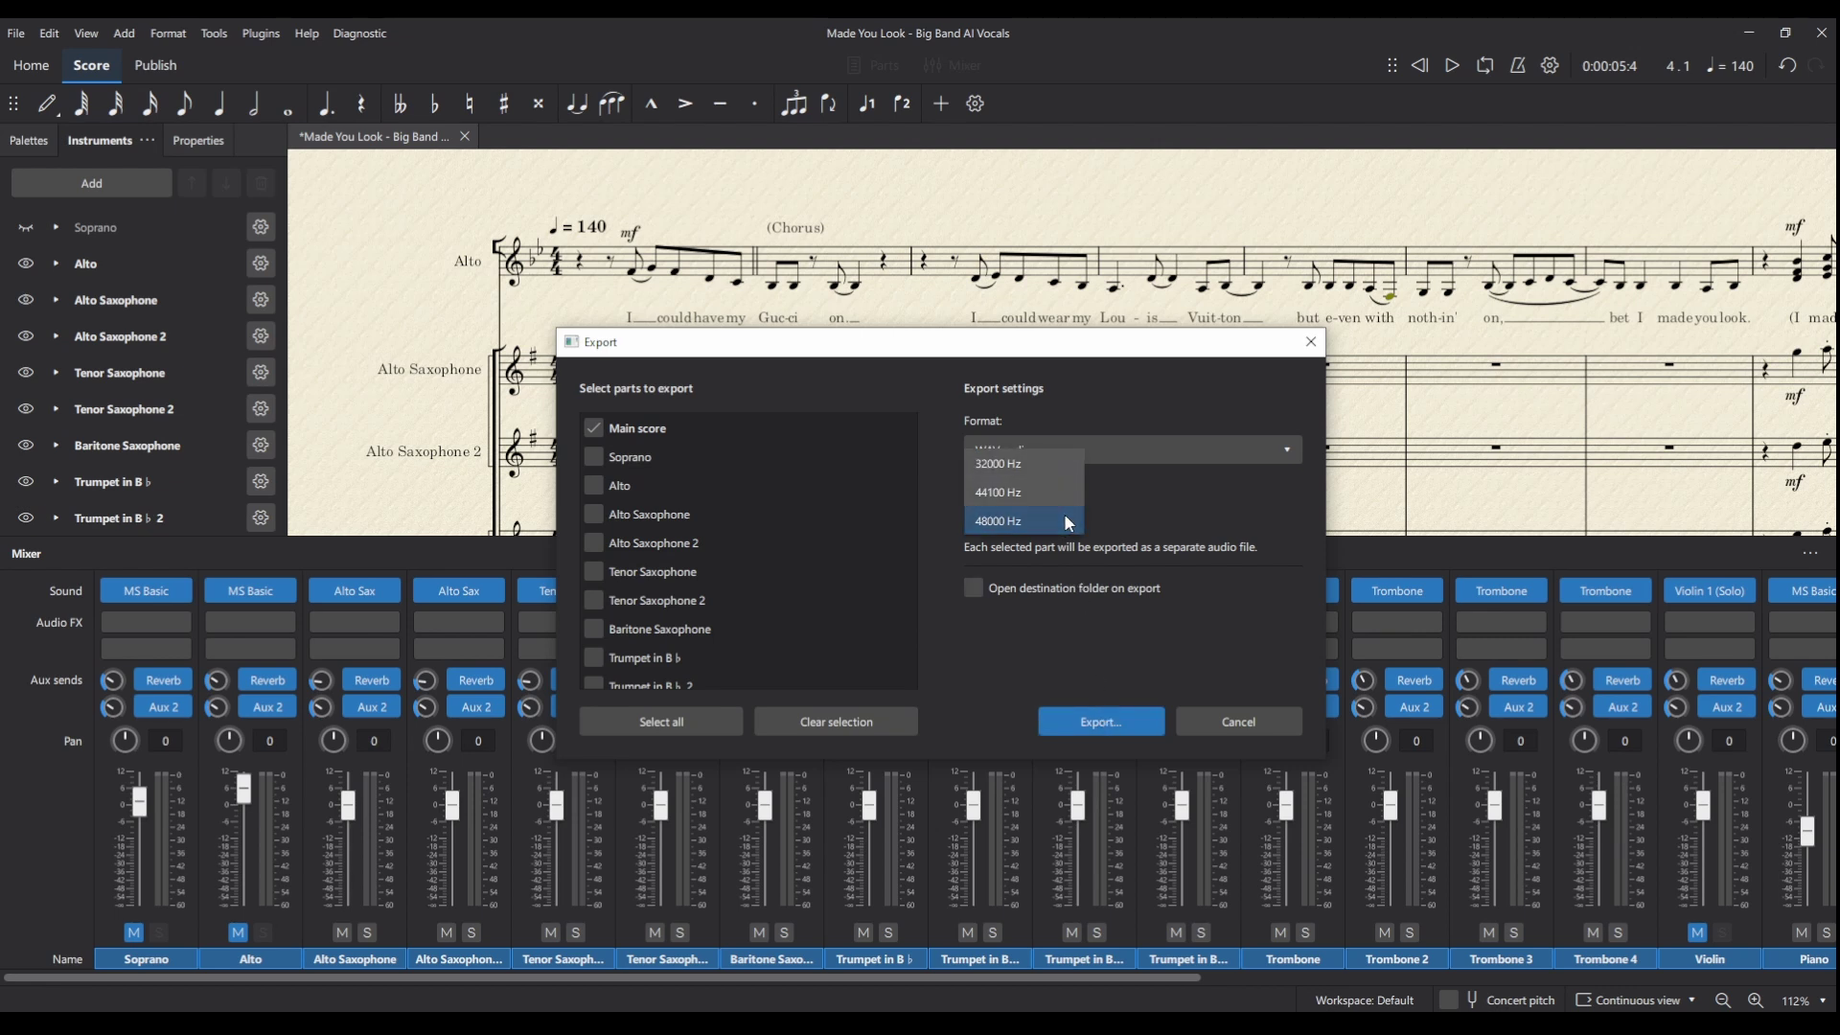
pyautogui.click(1067, 524)
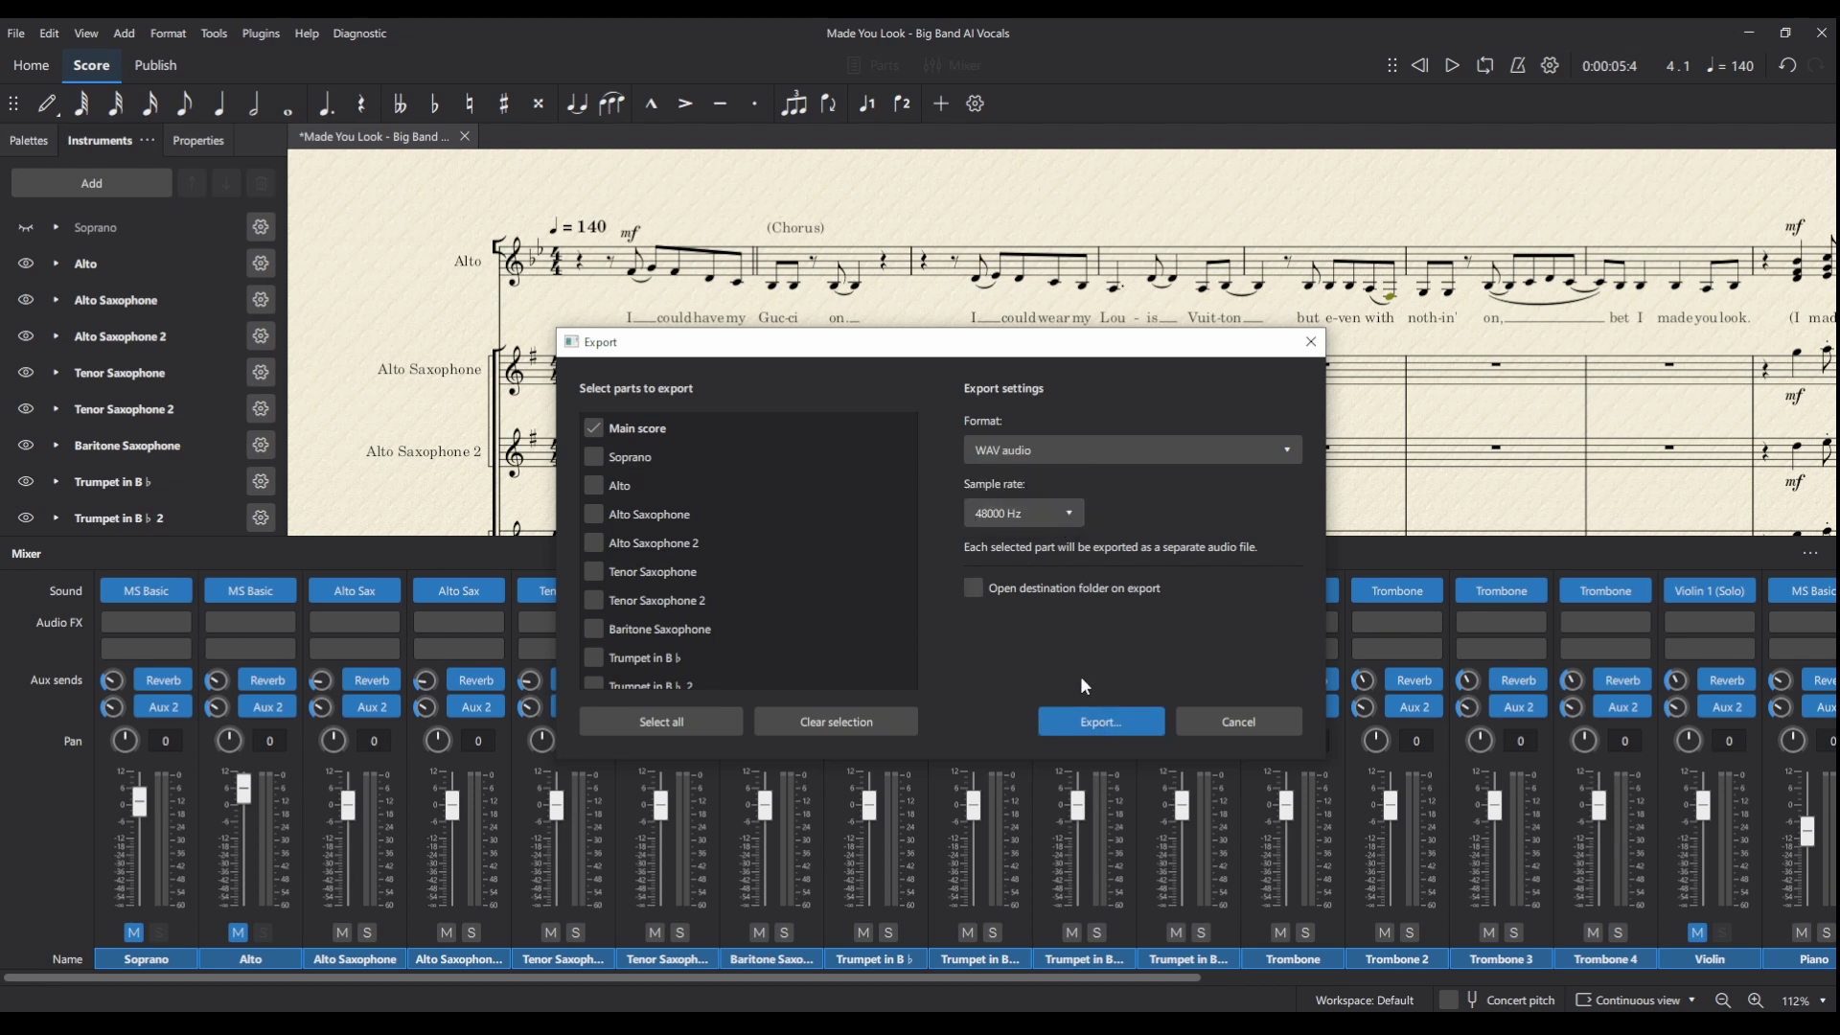
# - Export the audio as 'Made You Look - Big Band AI Vocals no vox'
pyautogui.click(1089, 726)
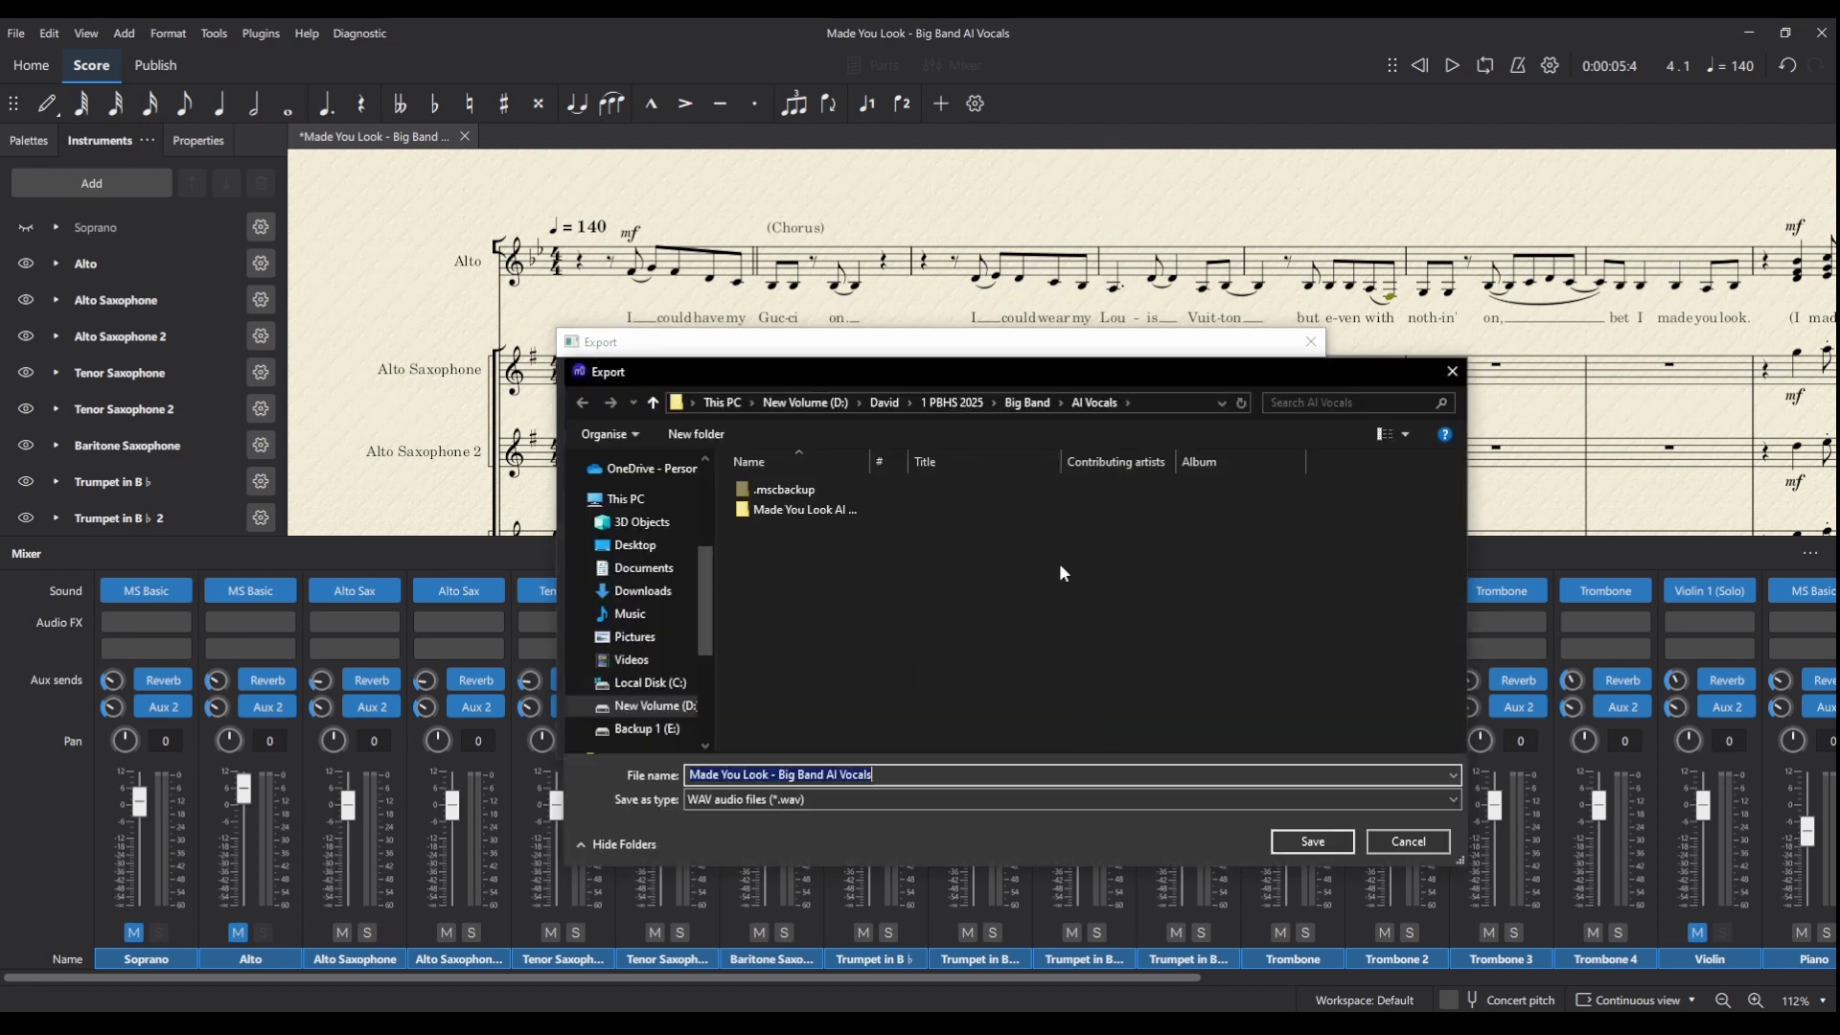
pyautogui.click(885, 778)
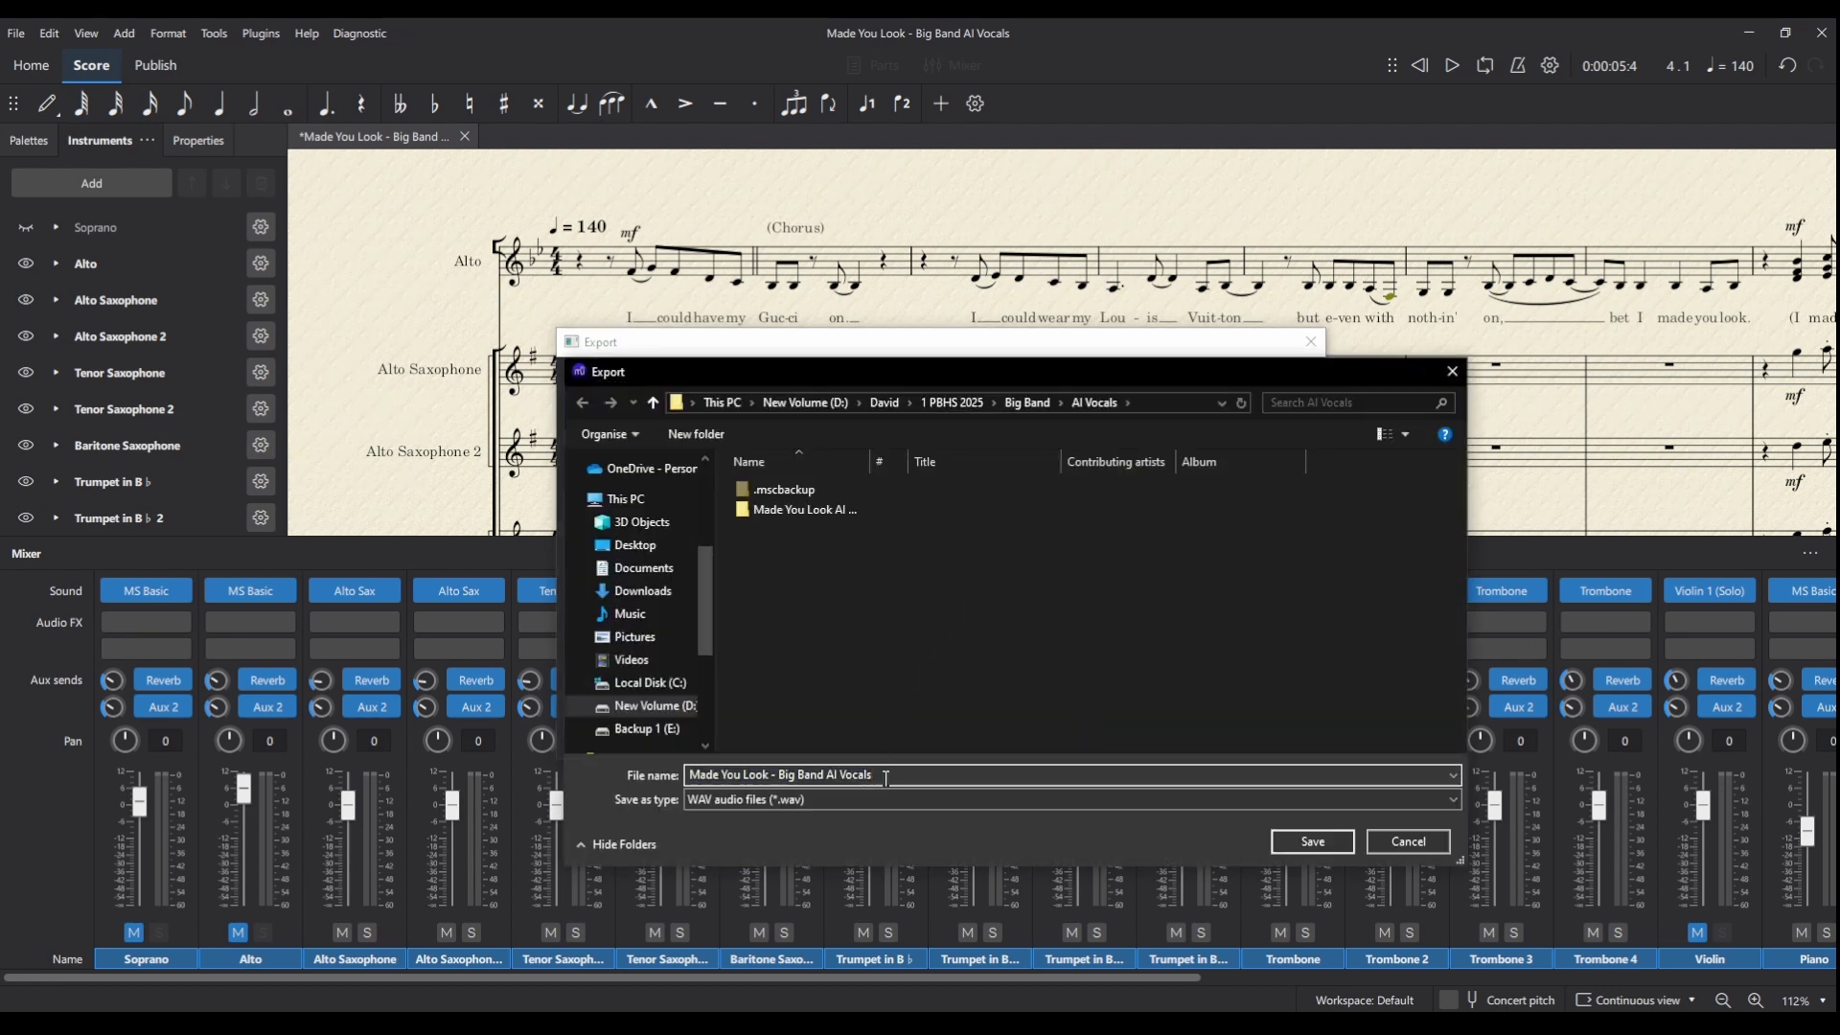
pyautogui.write('no vox')
pyautogui.press('Return')
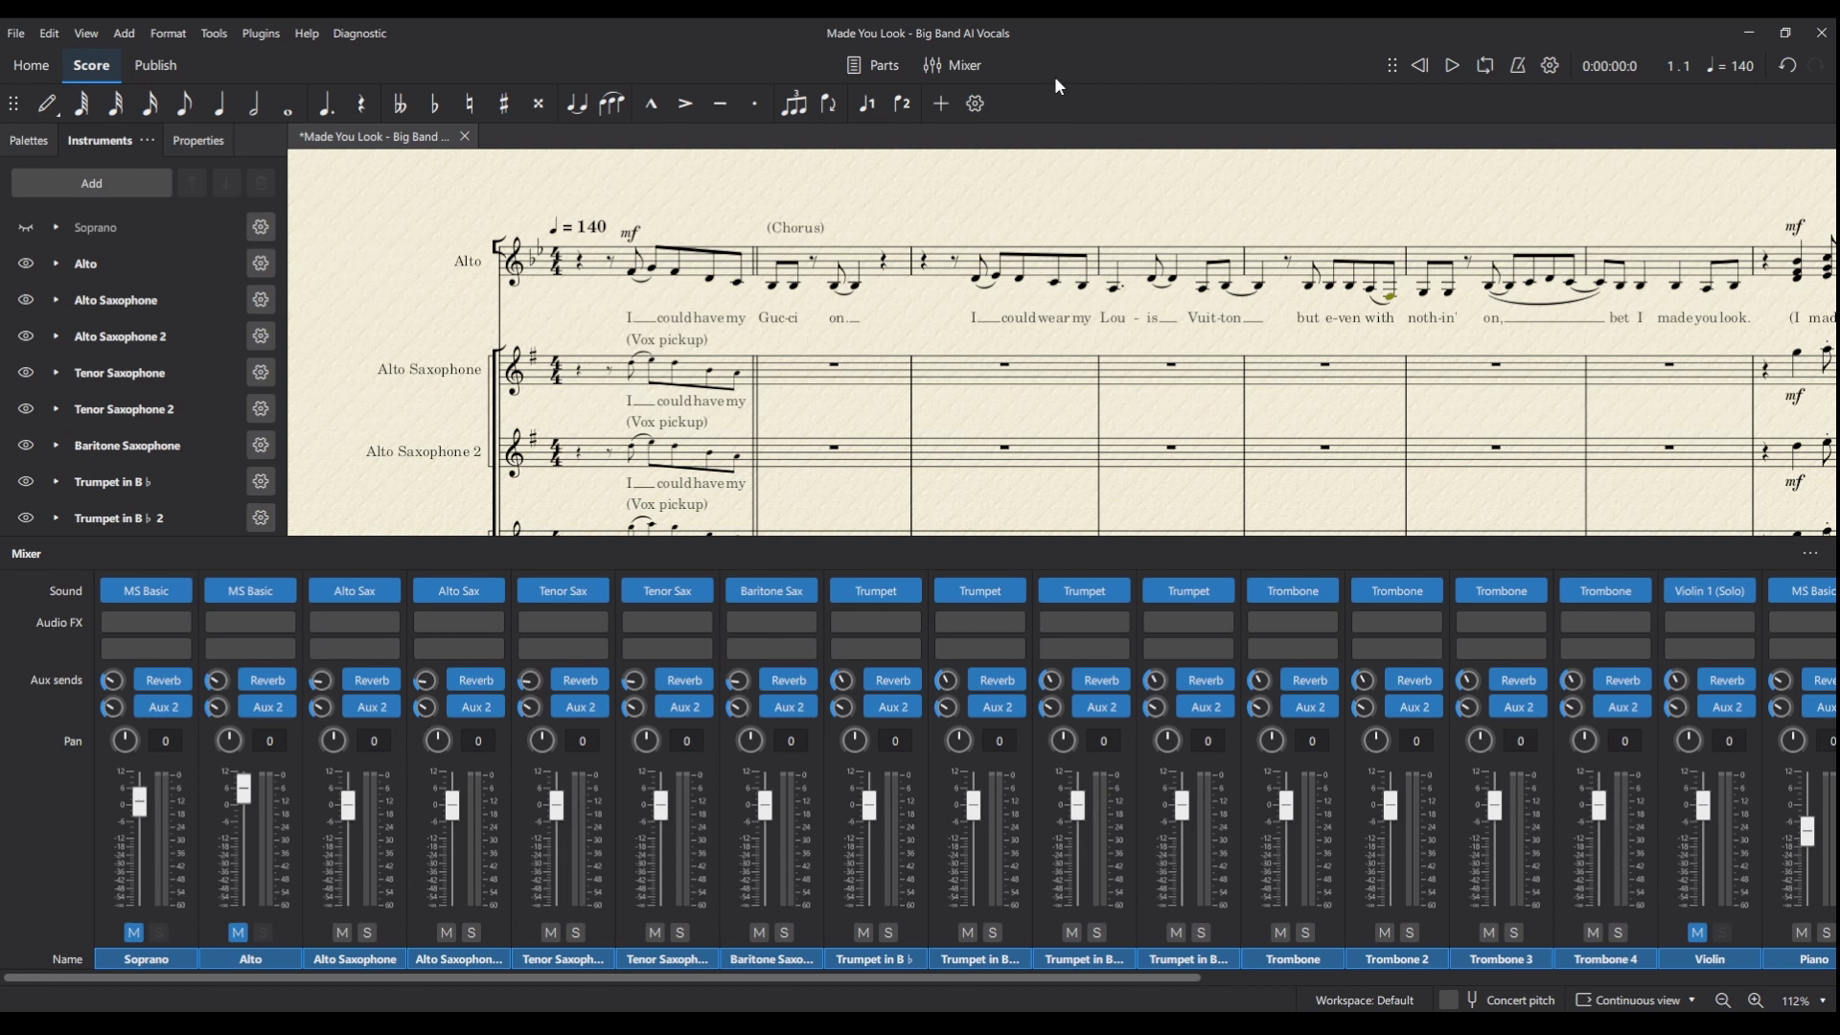
# - Close the mixer and delete Alto Saxophone through Drum Kit from the instruments
pyautogui.click(958, 65)
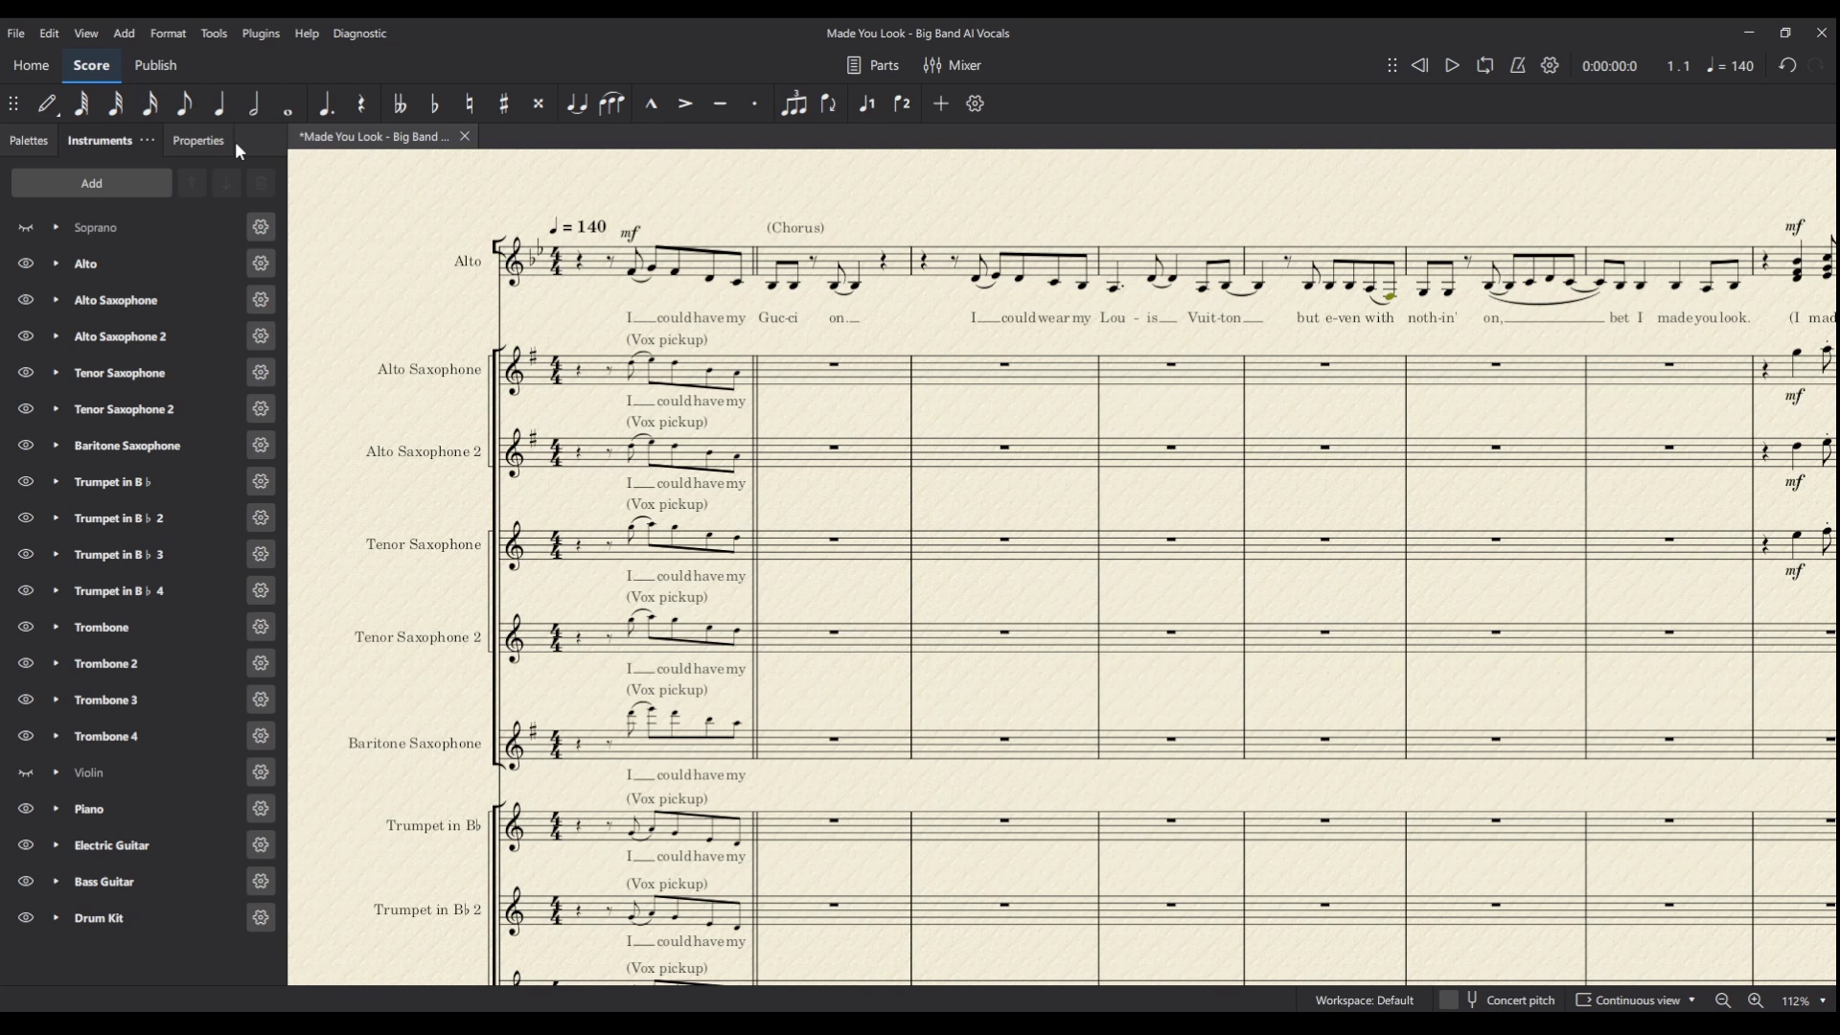
pyautogui.click(95, 259)
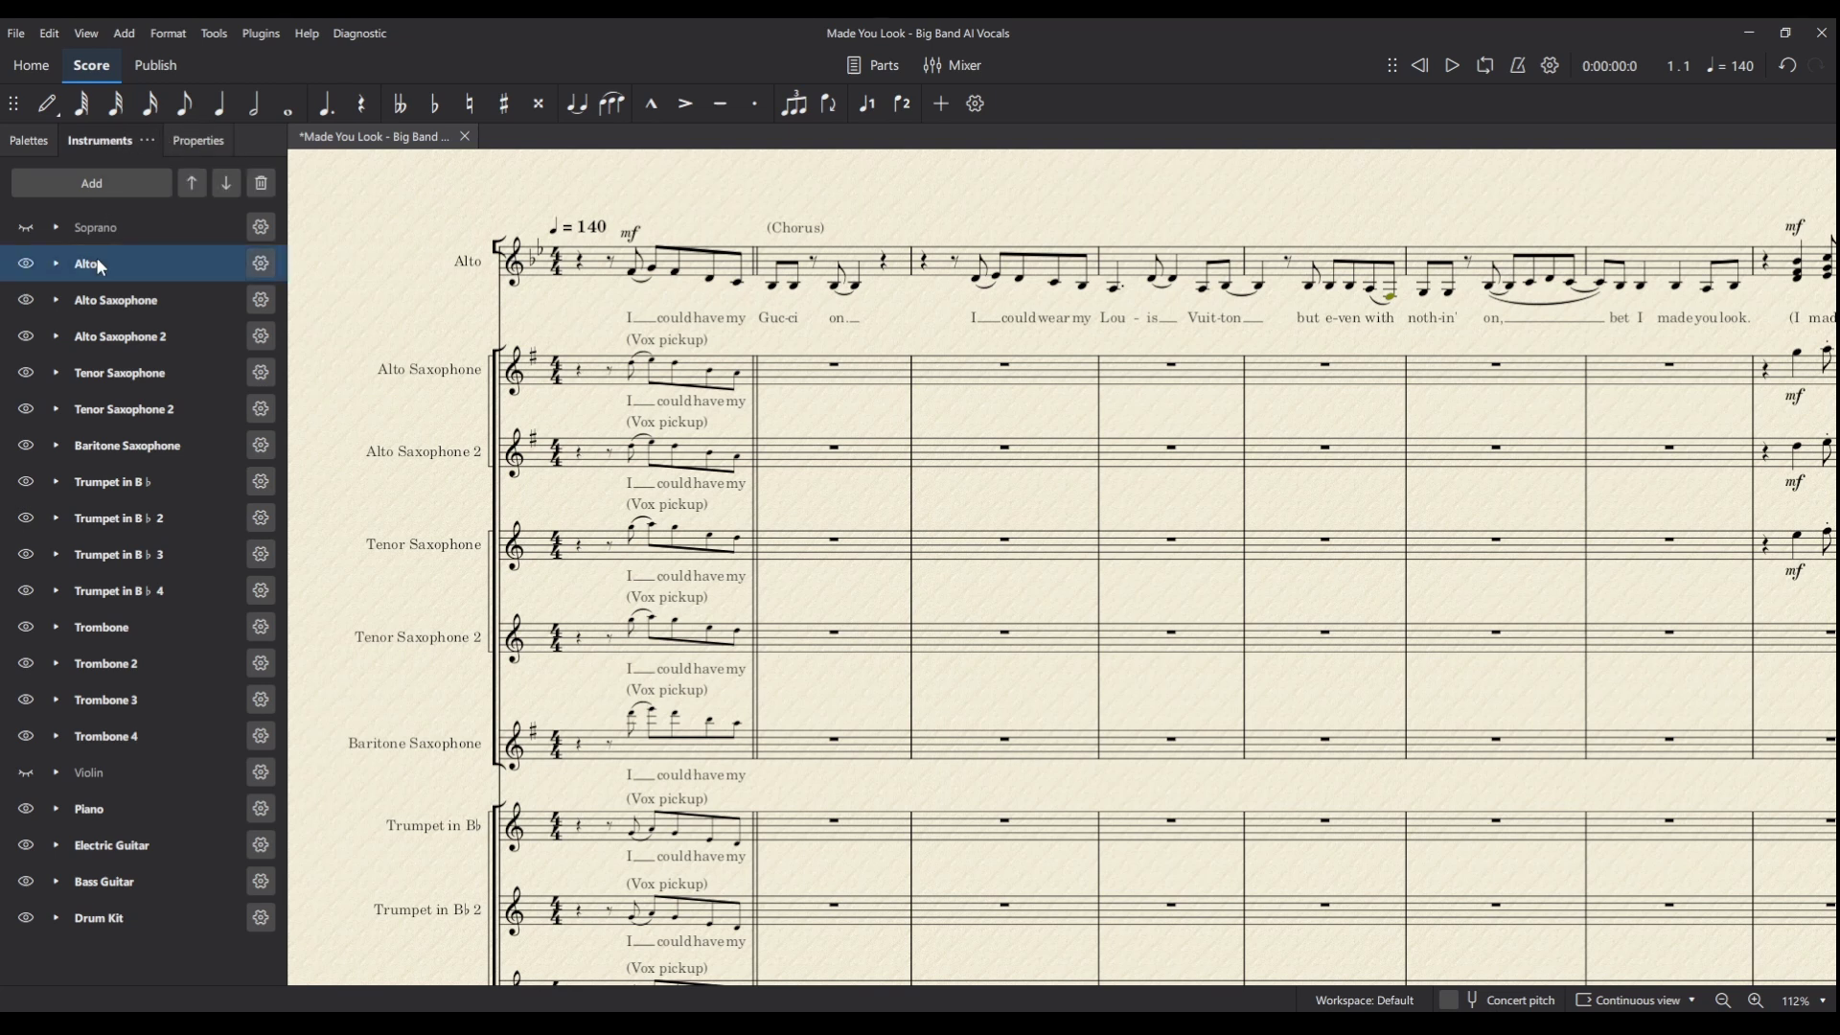
pyautogui.click(106, 300)
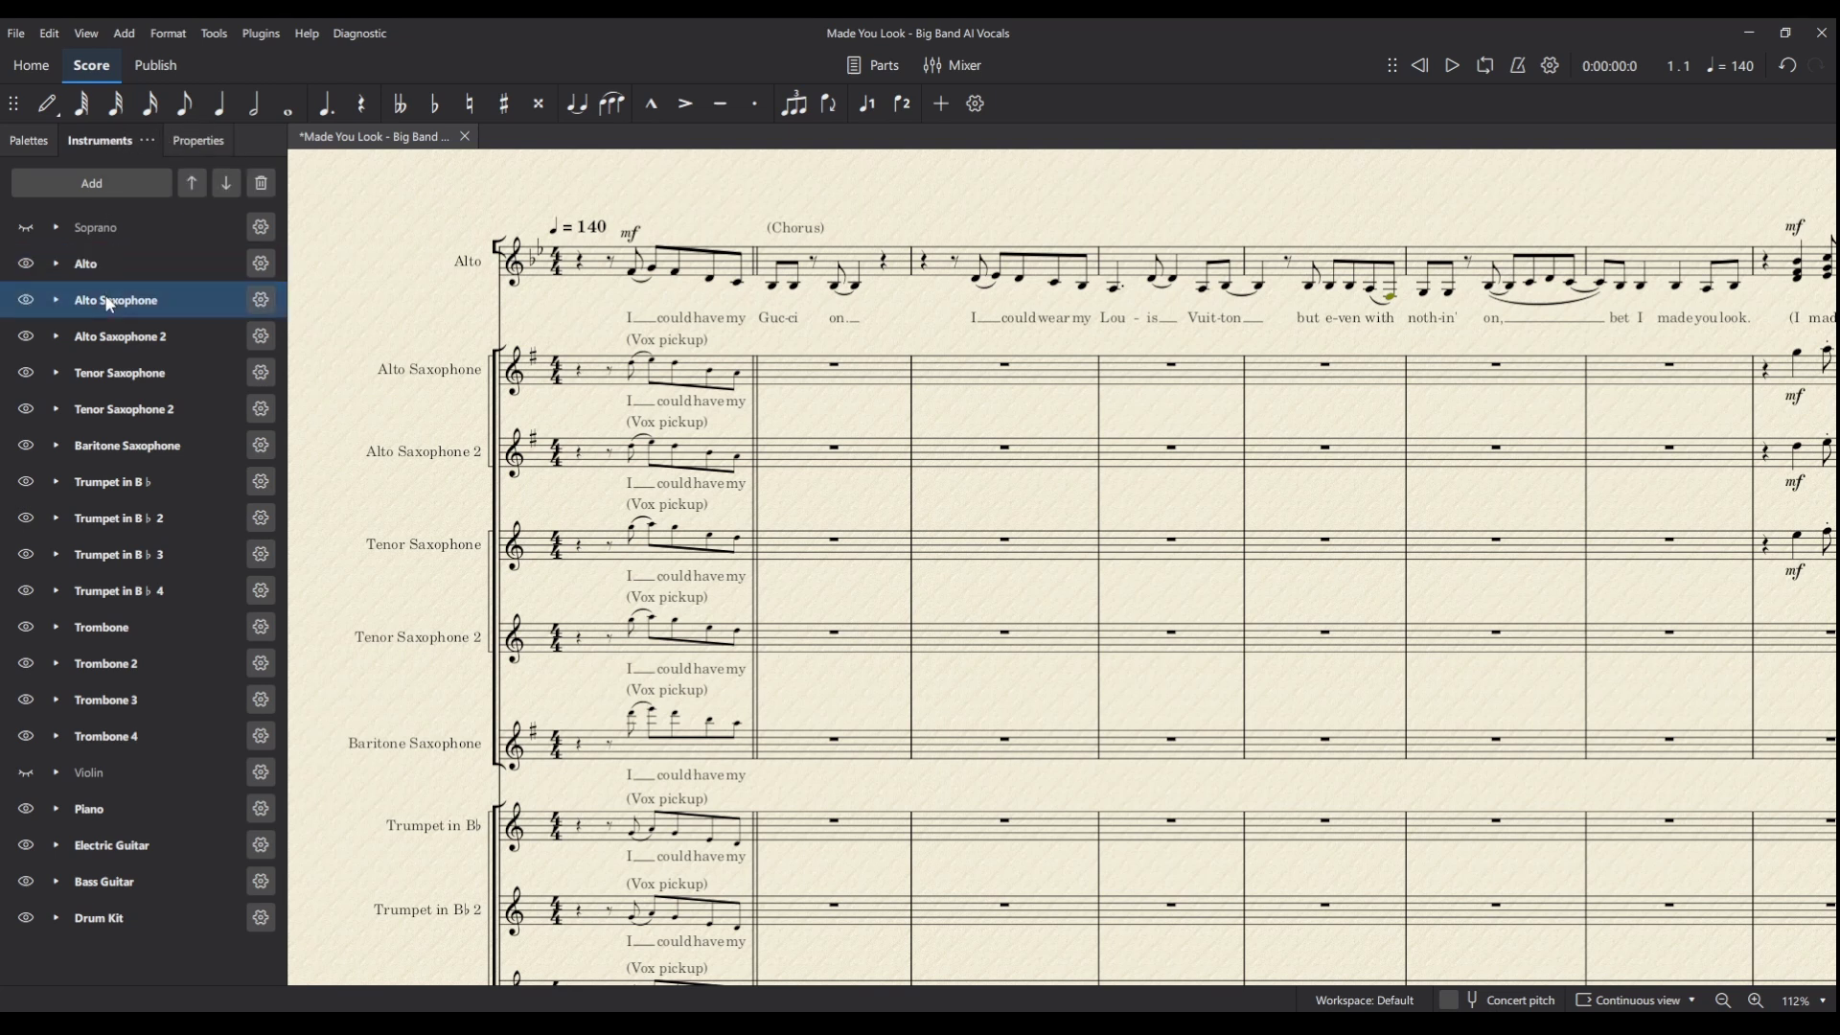
pyautogui.keyDown('shift'); pyautogui.click(140, 916); pyautogui.keyUp('shift')
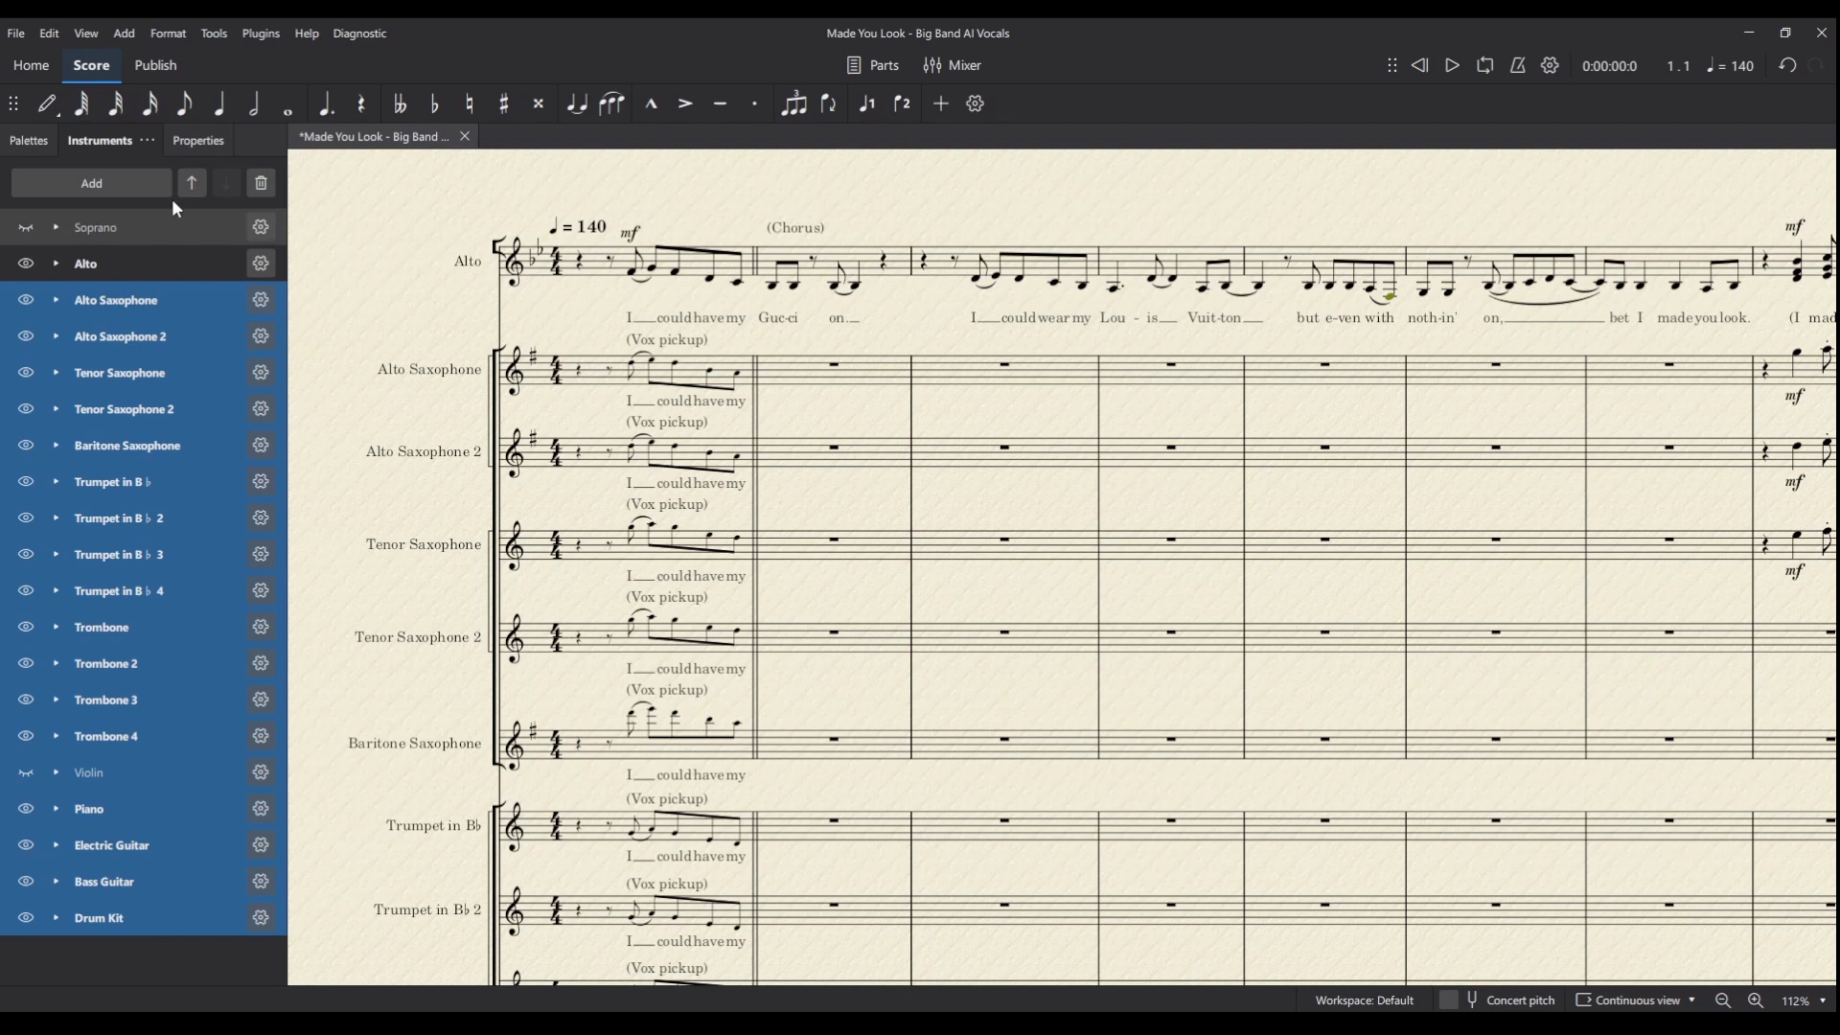
pyautogui.click(260, 187)
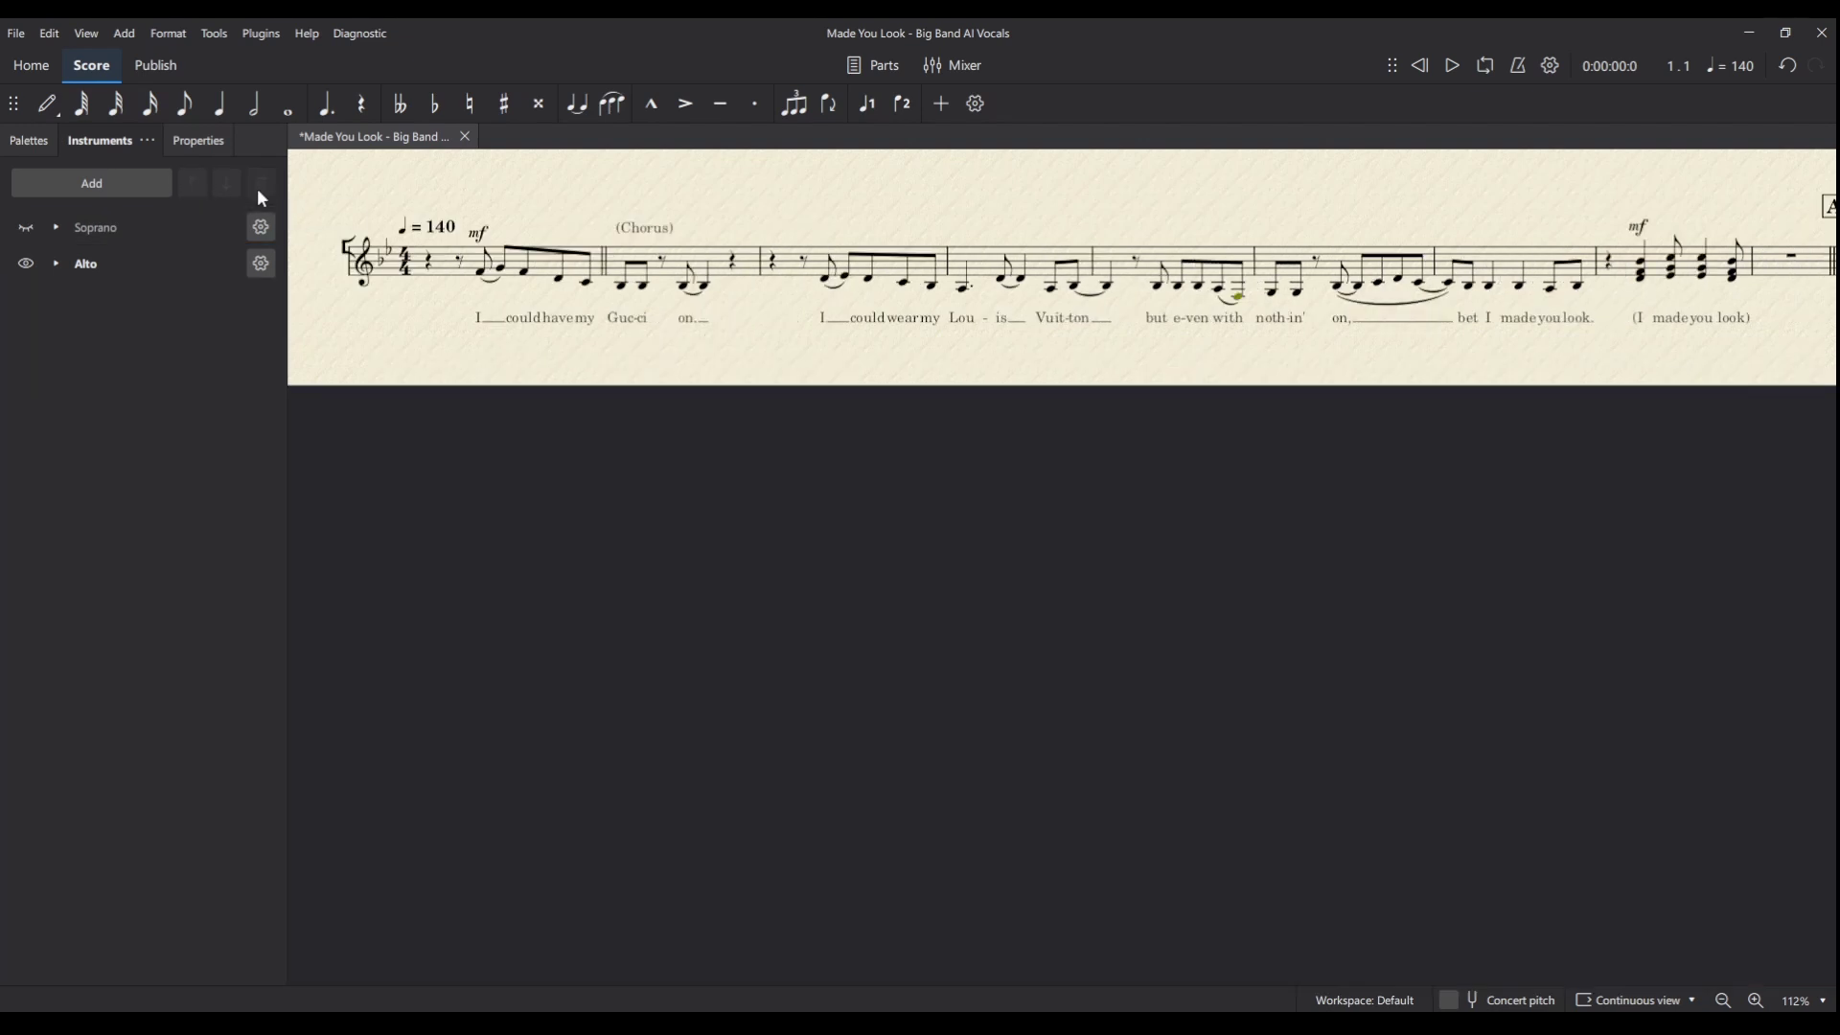
# - Remove the Soprano instrument, leaving only the Alto vocal line
pyautogui.click(96, 232)
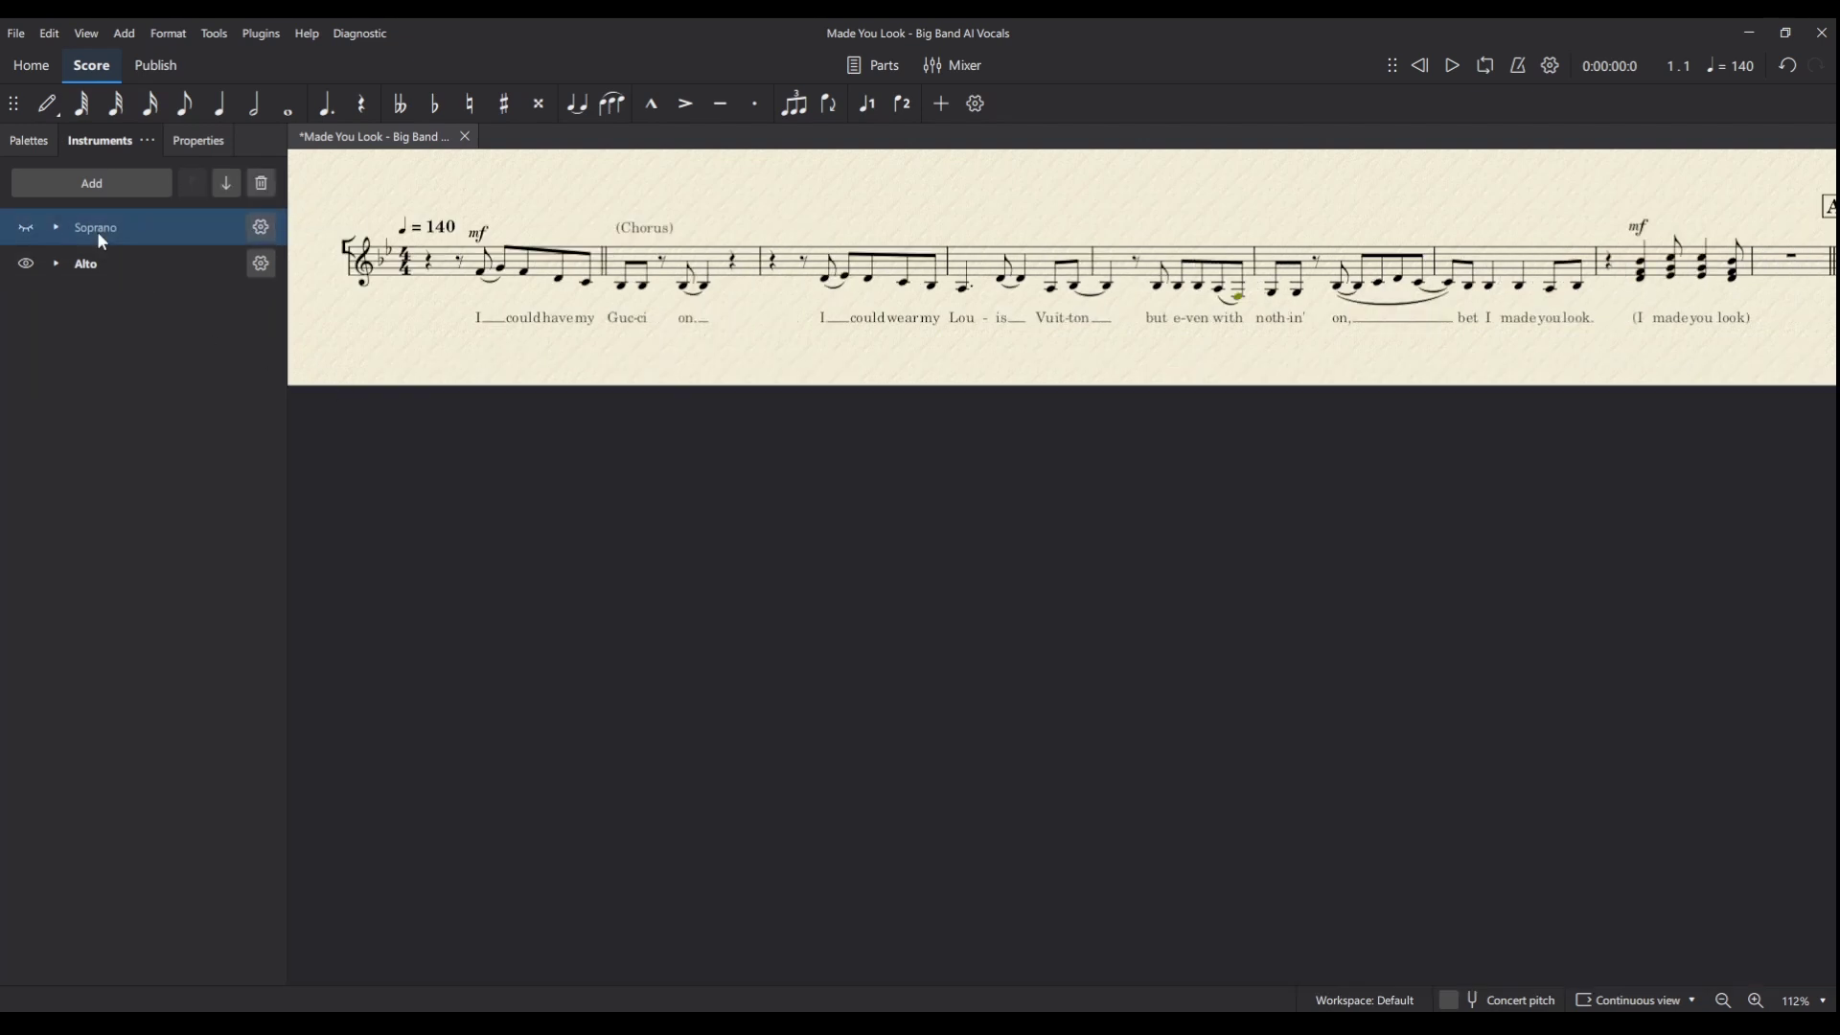
pyautogui.click(261, 185)
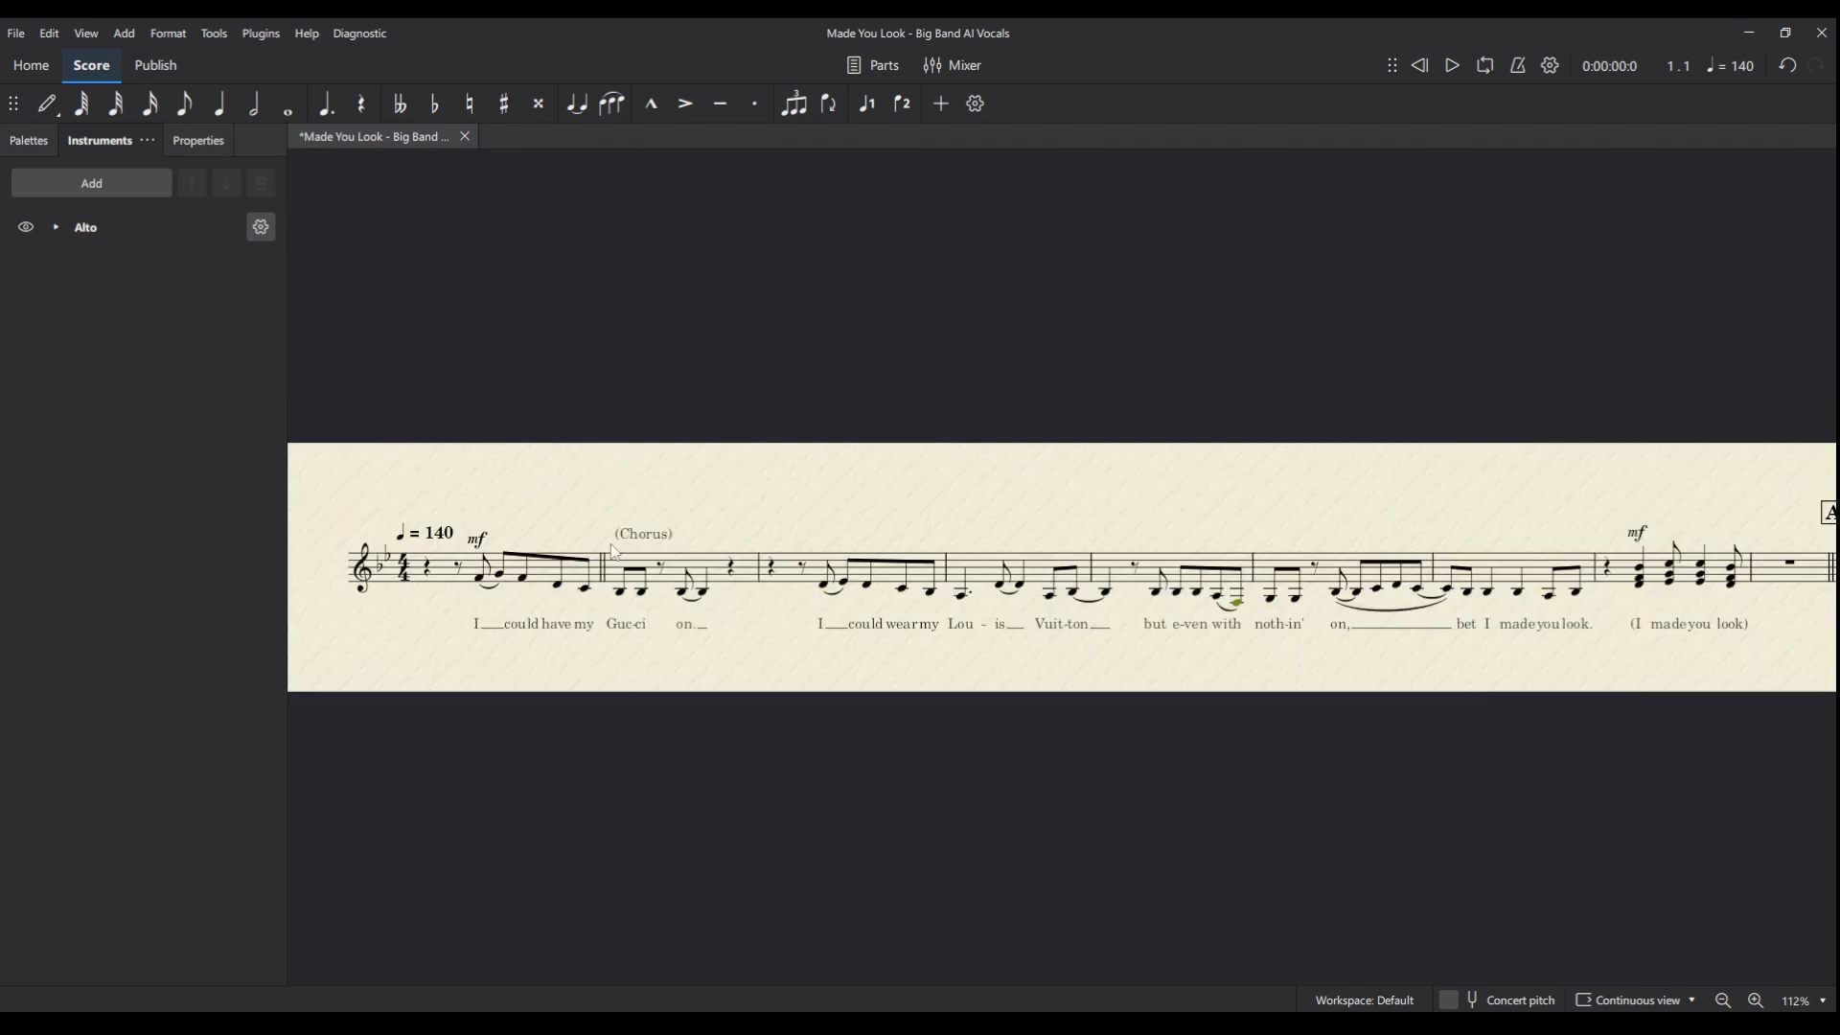
pyautogui.keyDown('ctrl'); pyautogui.scroll(4, 614, 552); pyautogui.keyUp('ctrl')
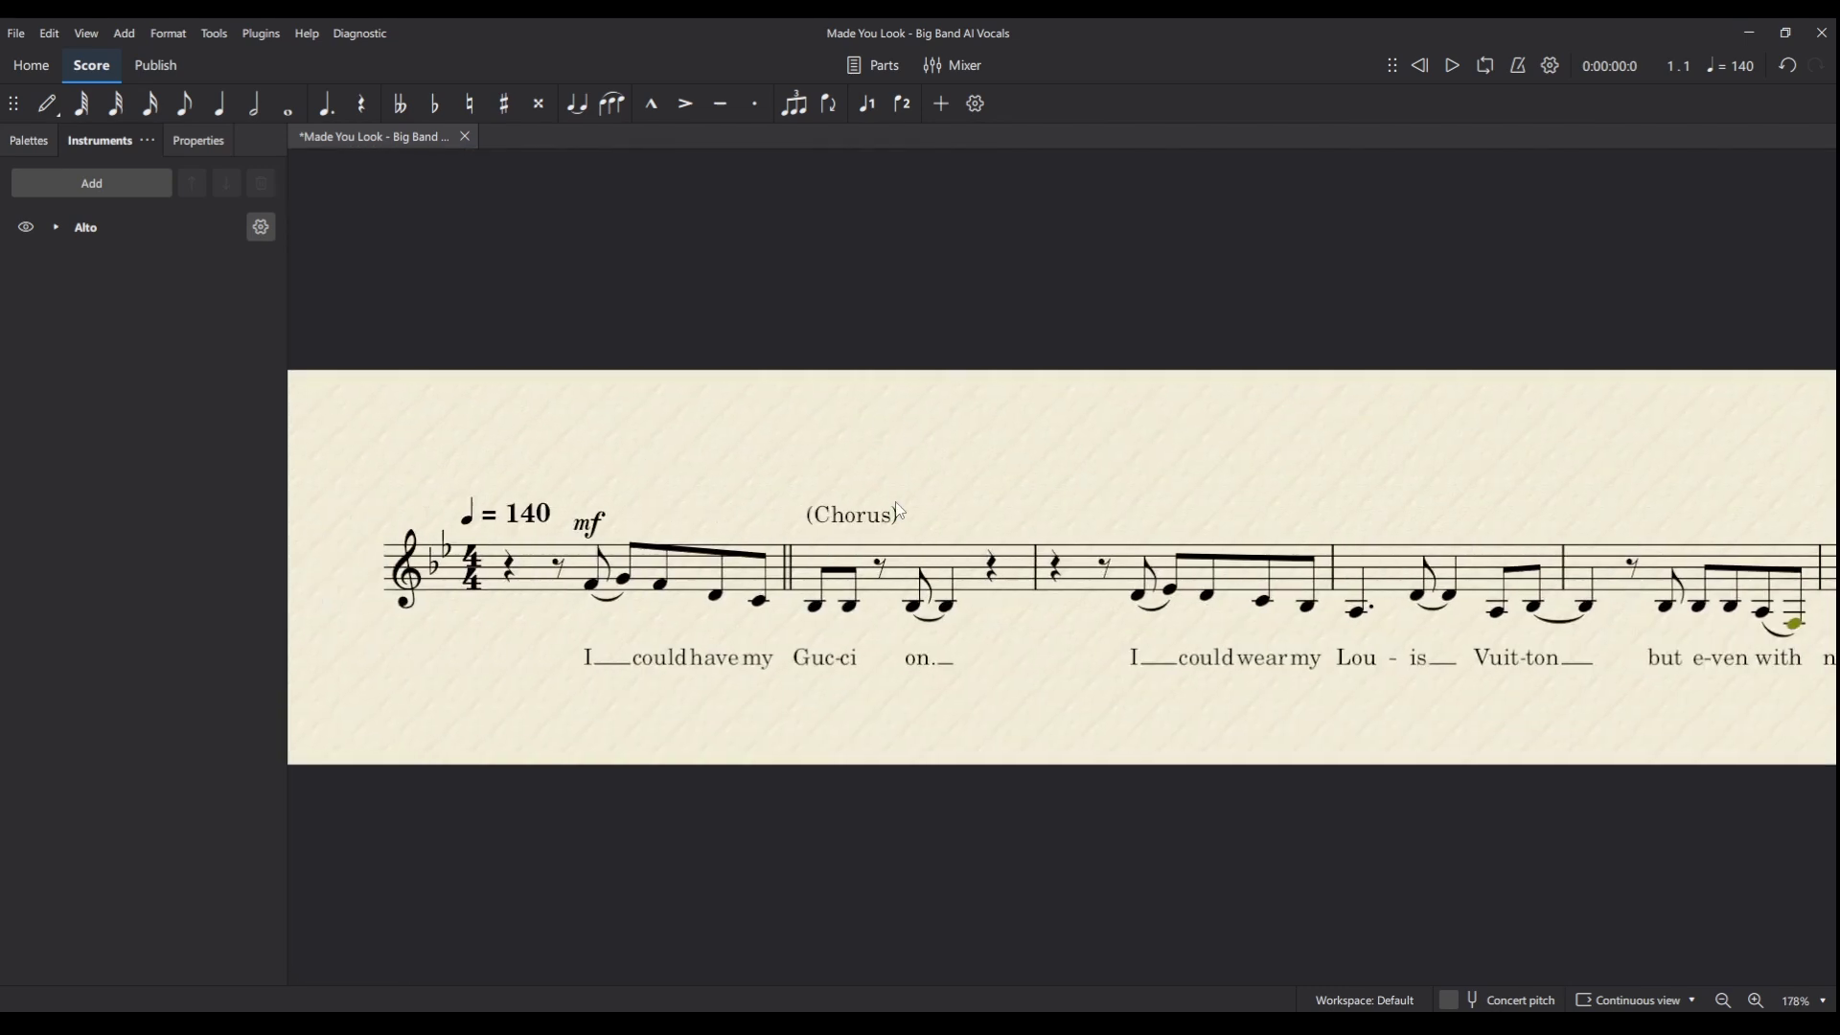
pyautogui.hscroll(10, 668, 484)
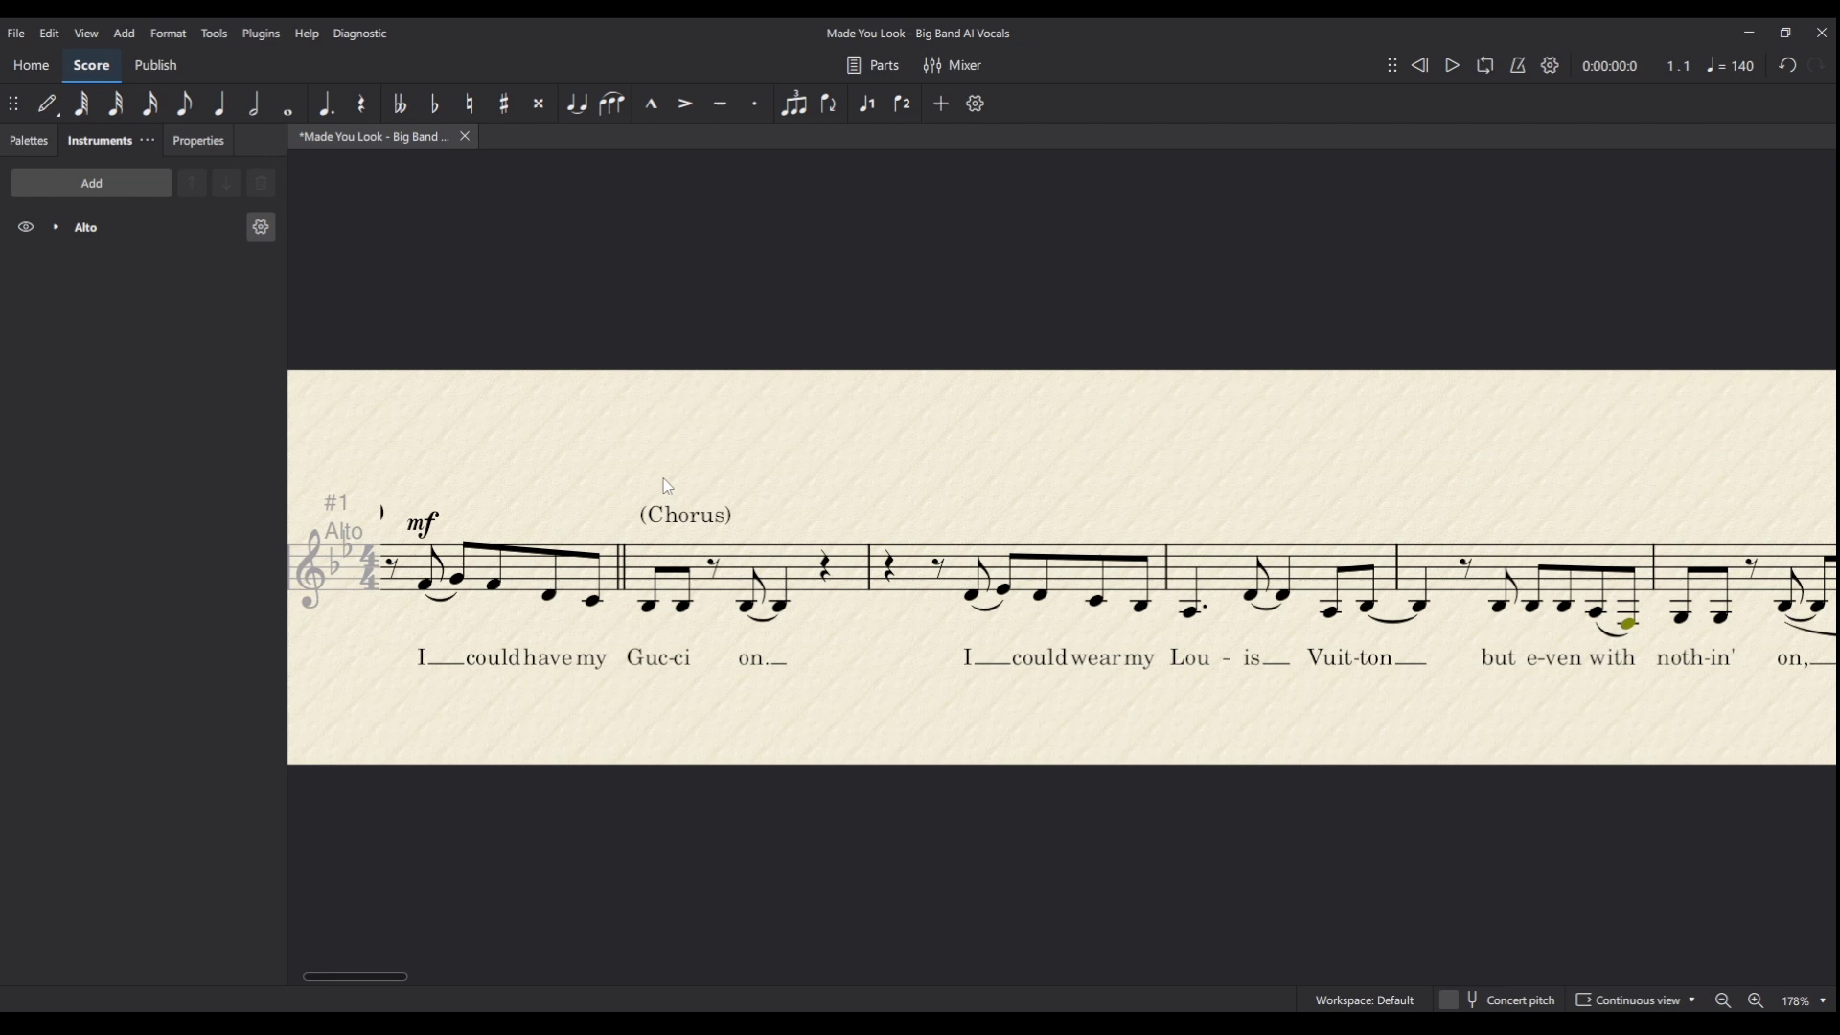
pyautogui.hscroll(7, 668, 486)
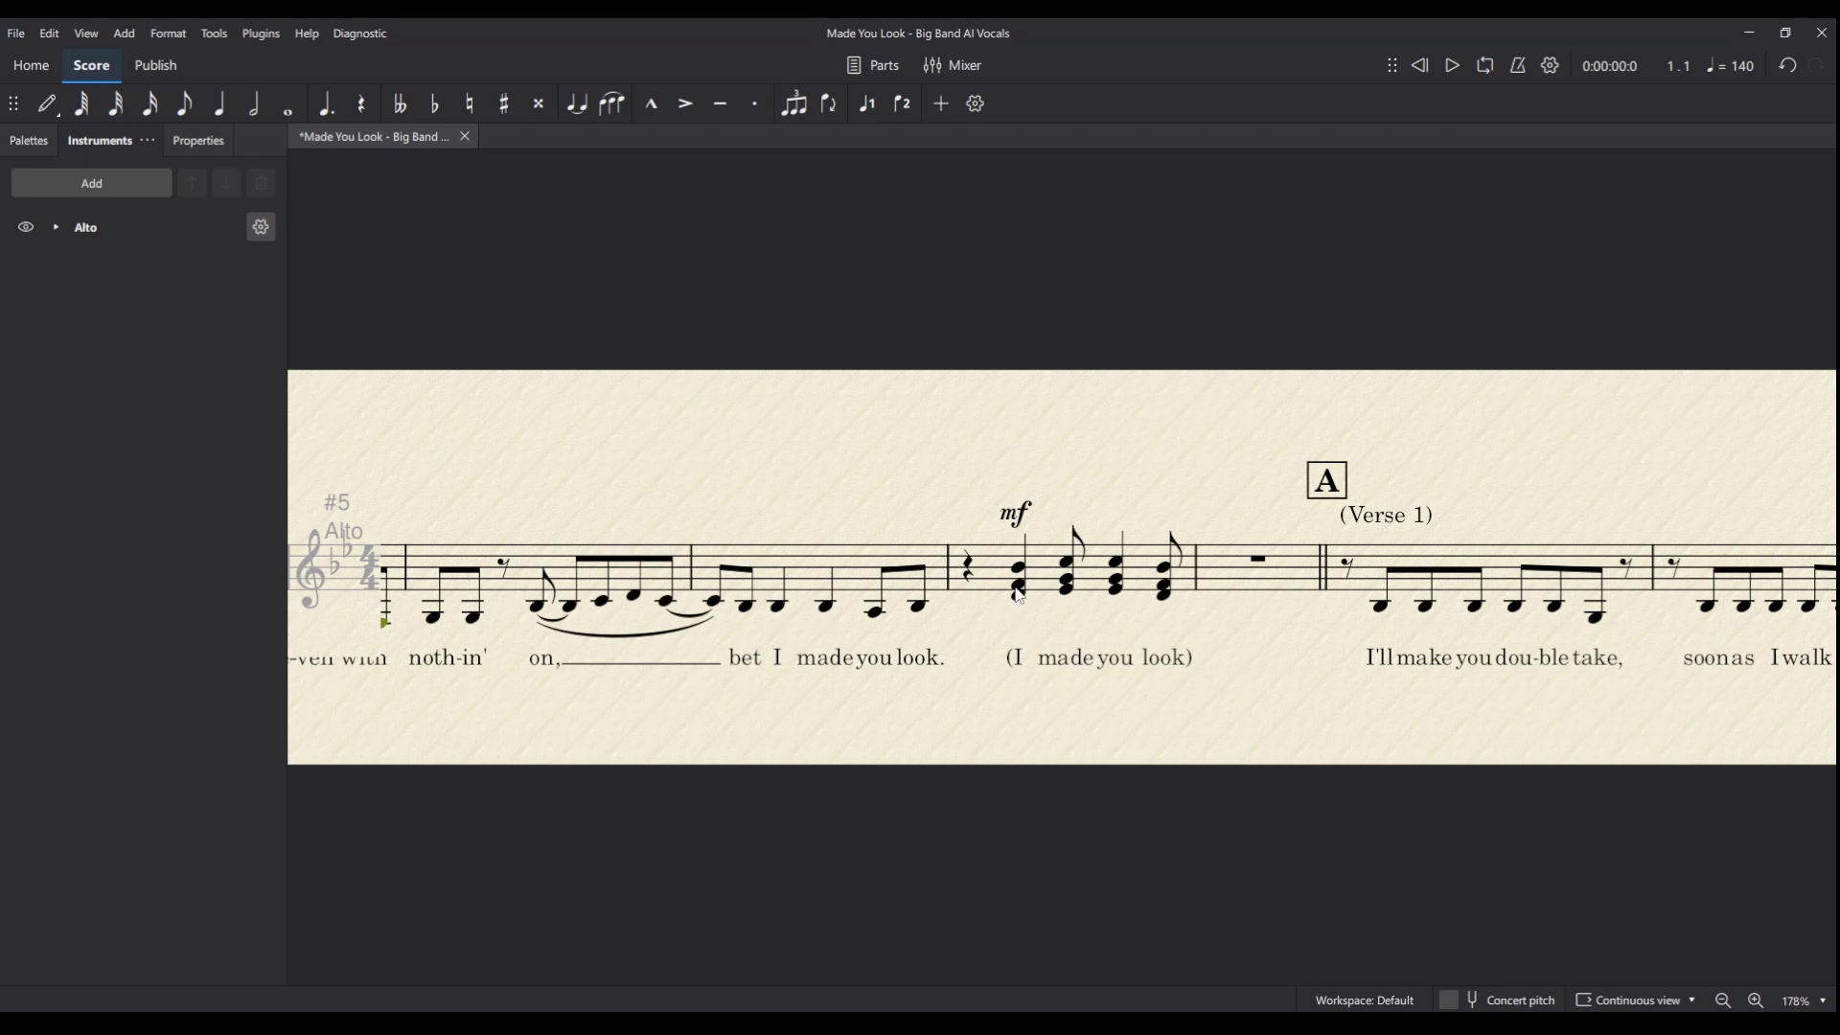
# - Undo the added harmony notes in bar 8's chords
pyautogui.press('F10')
pyautogui.click(1020, 588)
pyautogui.click(1068, 587)
pyautogui.click(1117, 586)
pyautogui.click(1165, 569)
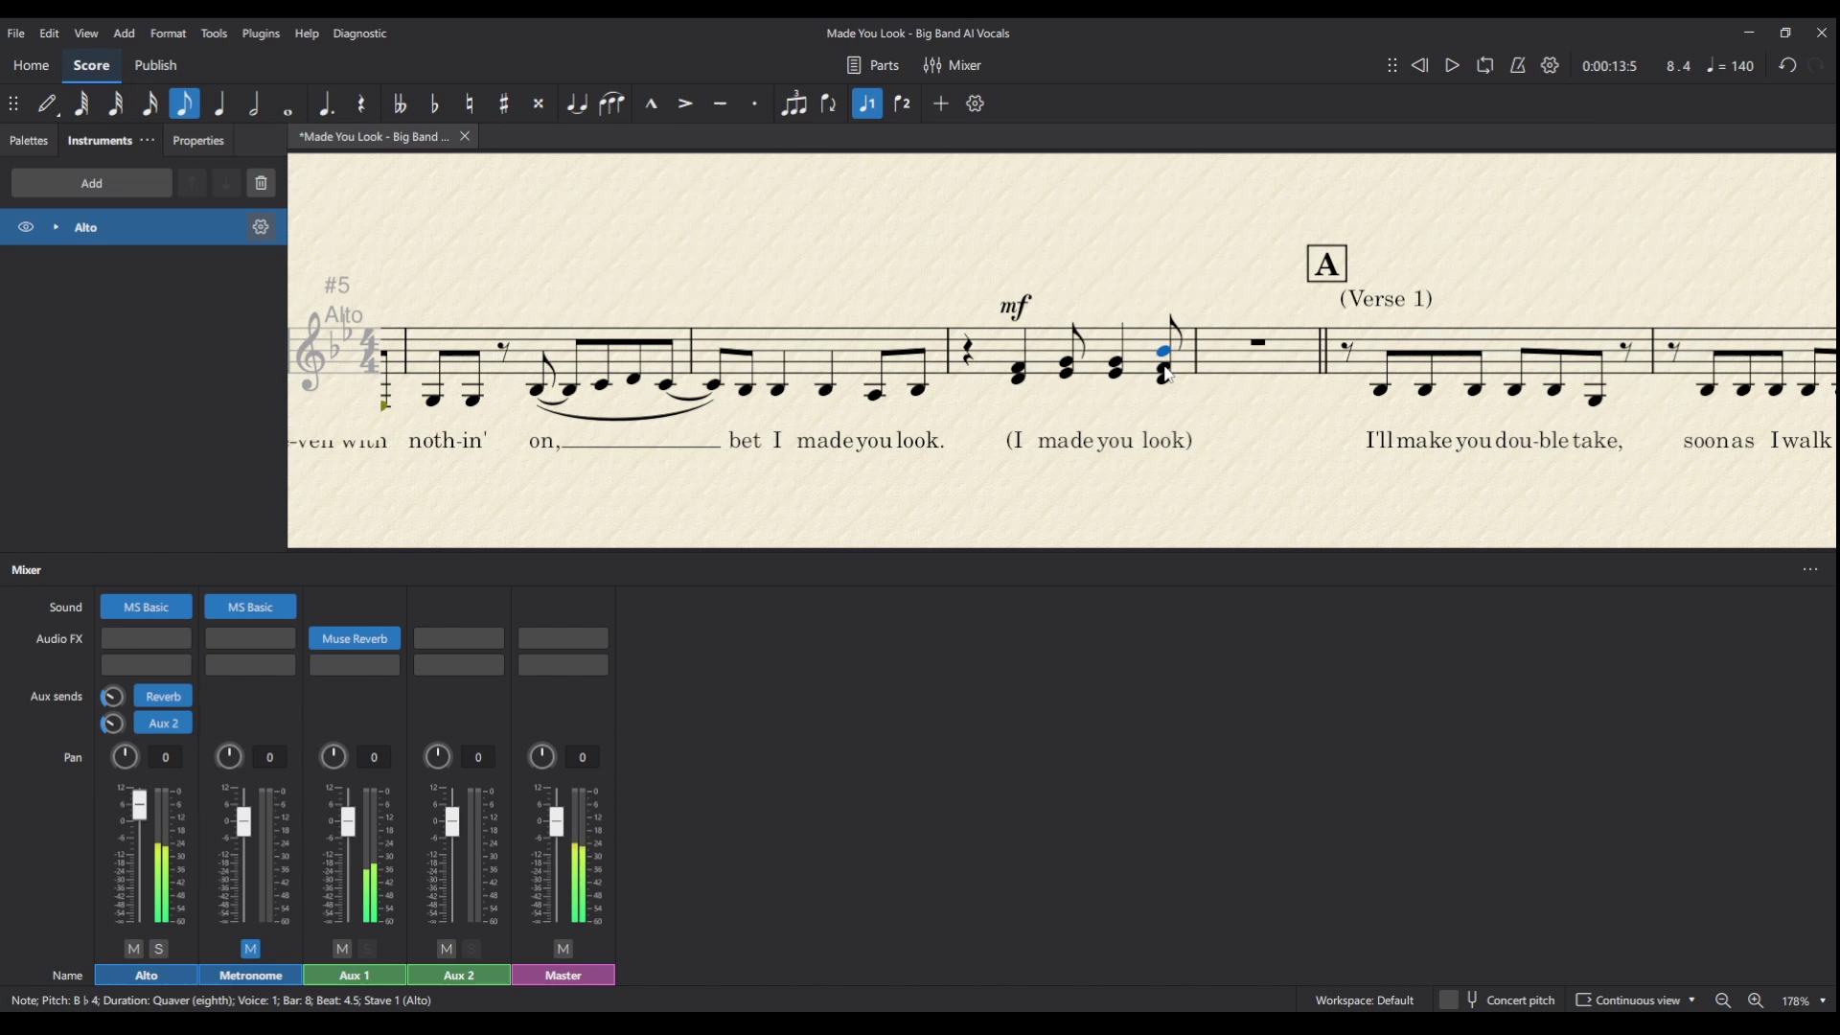
pyautogui.hotkey('ctrl', 'z')
pyautogui.hotkey('ctrl', 'z')
pyautogui.hotkey('ctrl', 'z')
pyautogui.hotkey('ctrl', 'z')
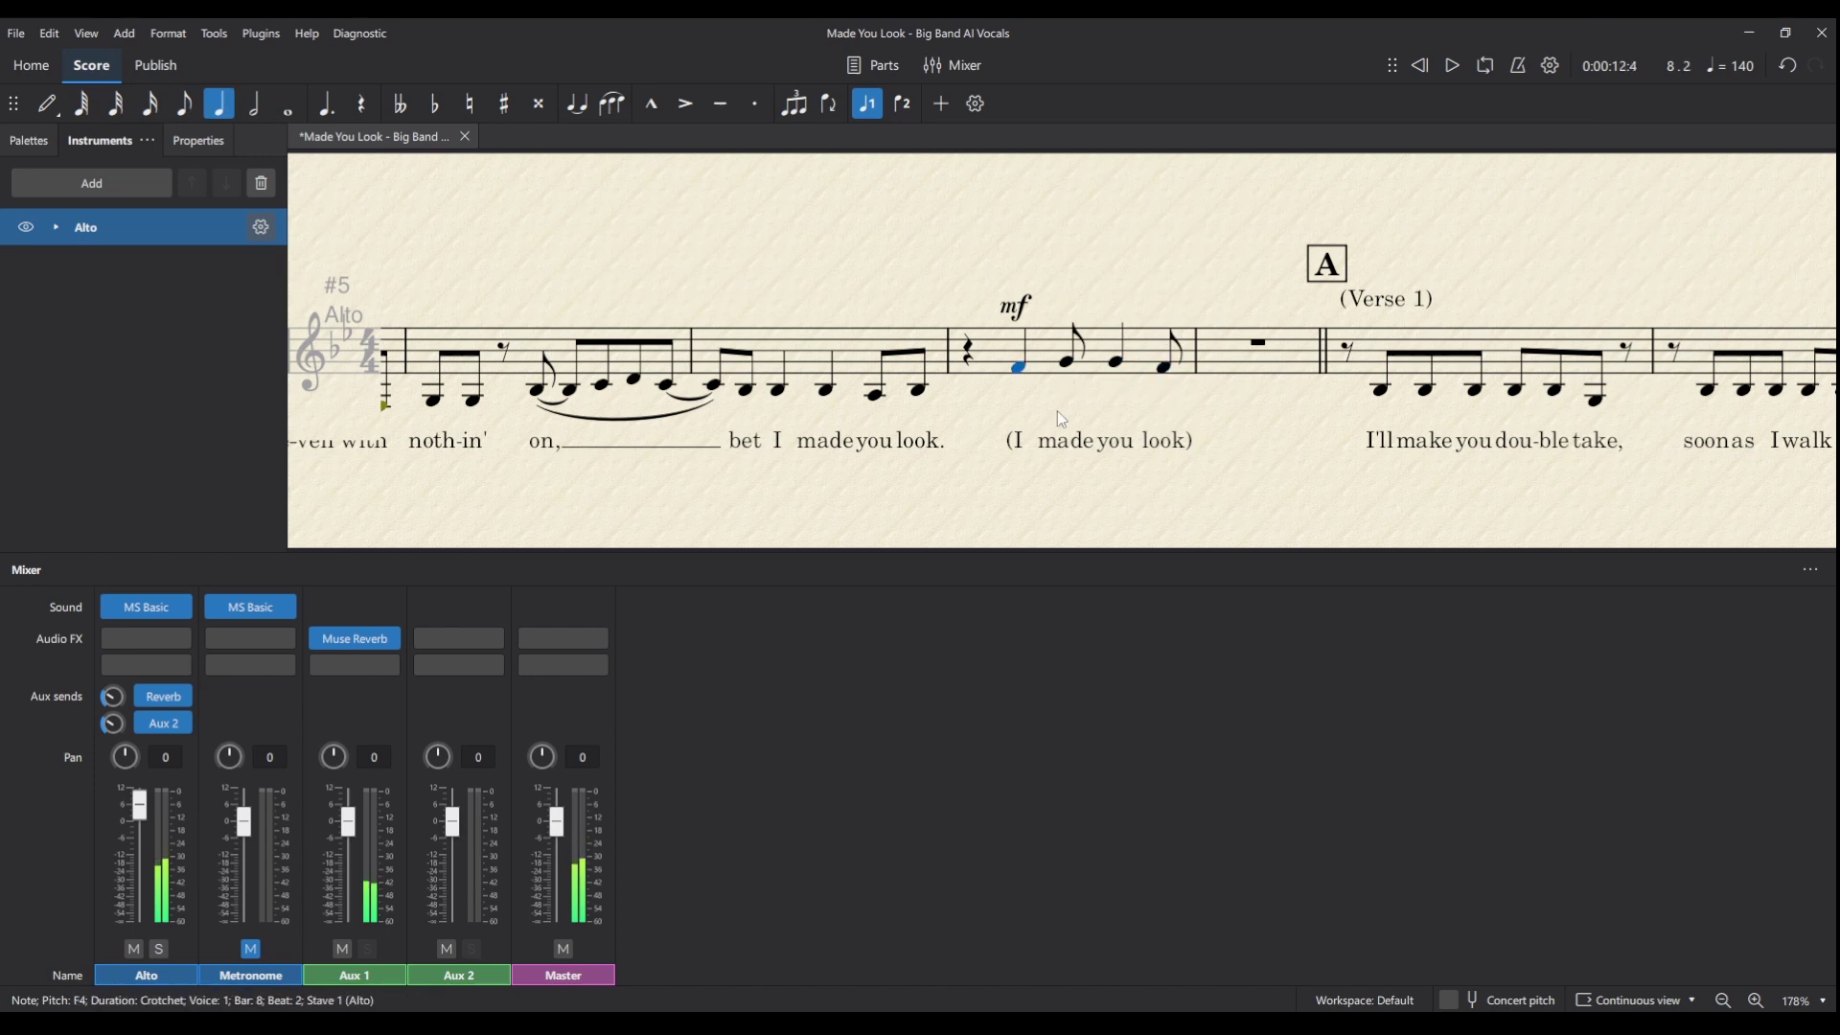
# - Remove the parentheses from the bar 8 lyrics '(I' and 'look)'
pyautogui.doubleClick(1018, 441)
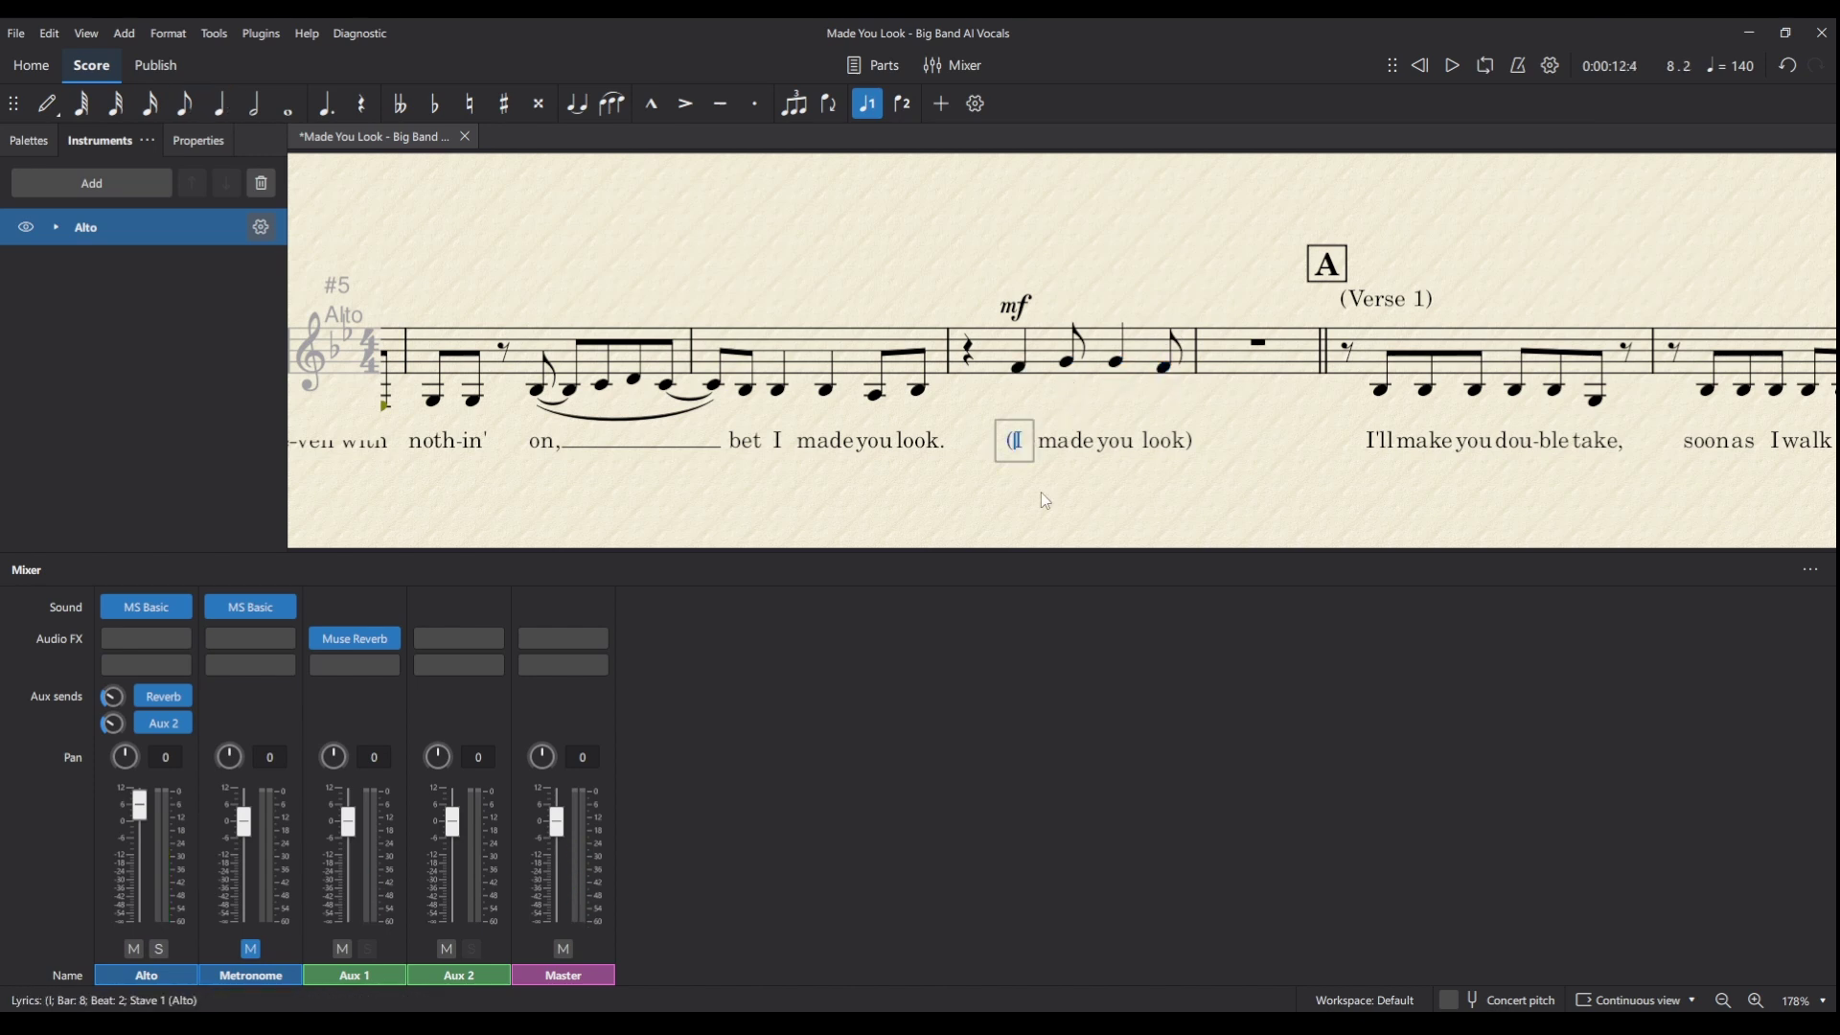
pyautogui.press('BackSpace')
pyautogui.doubleClick(1189, 443)
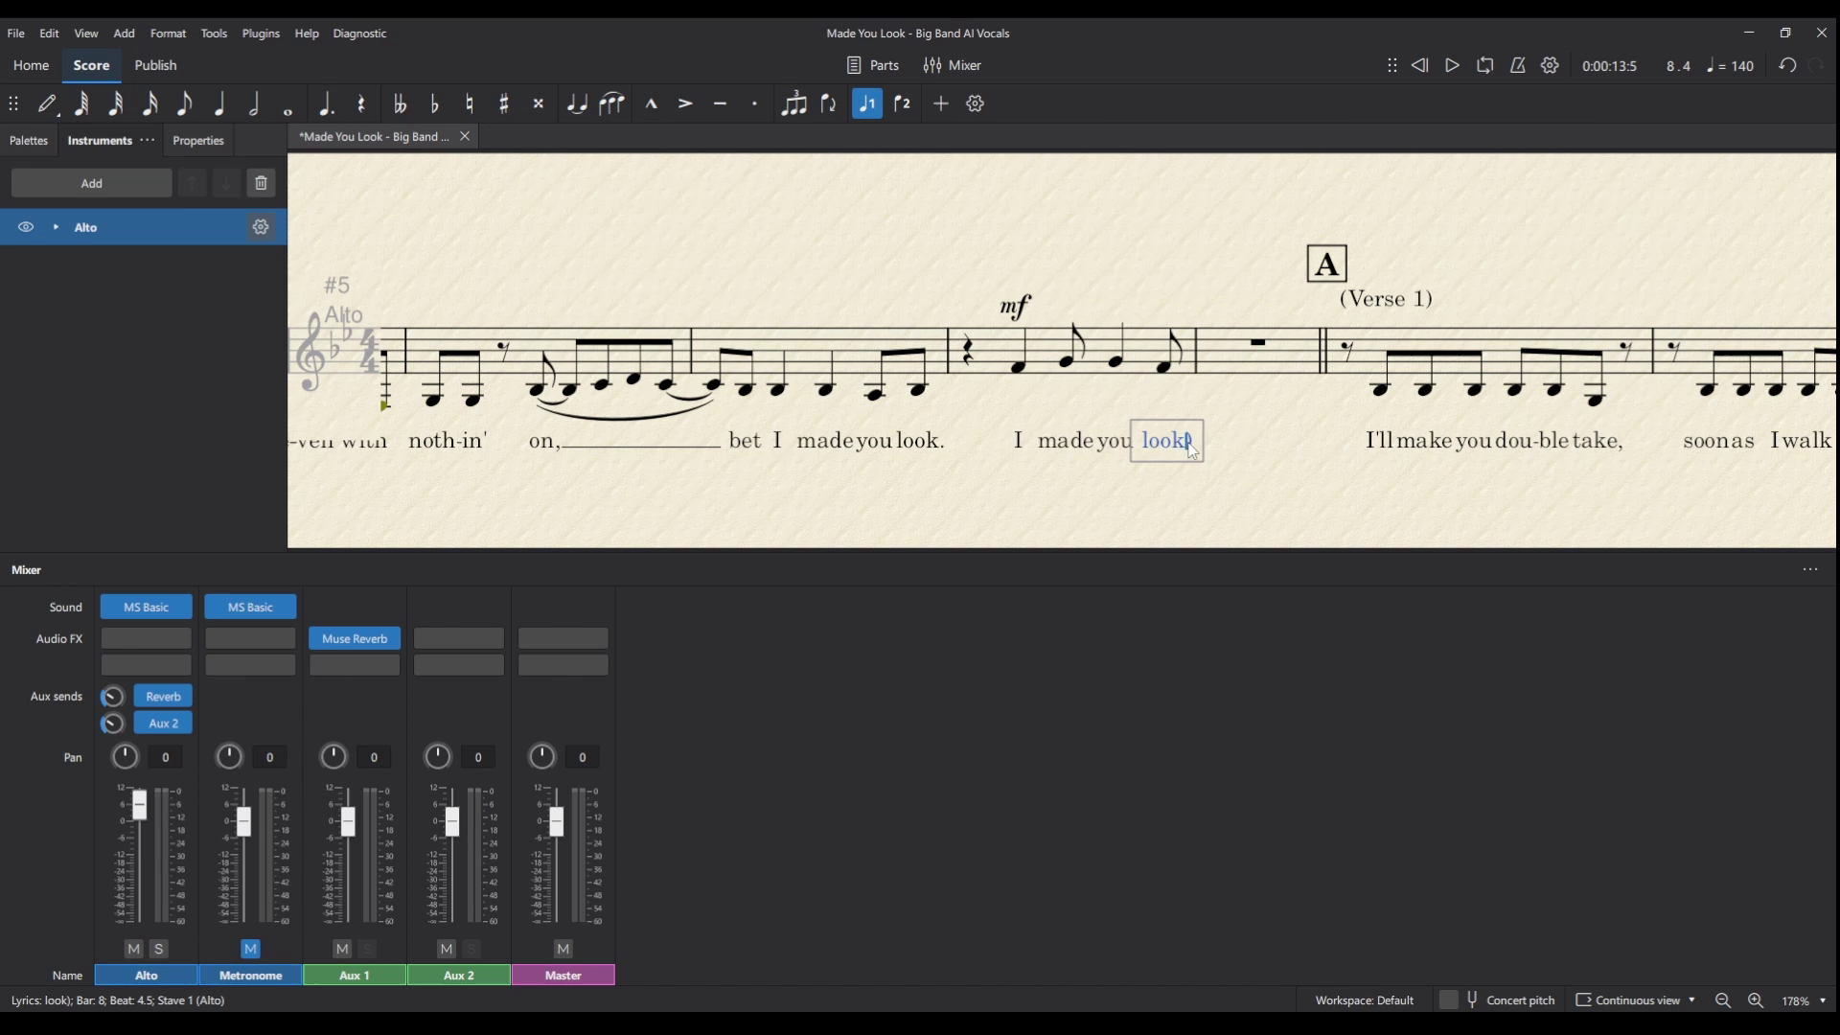
pyautogui.press('BackSpace')
pyautogui.click(1232, 457)
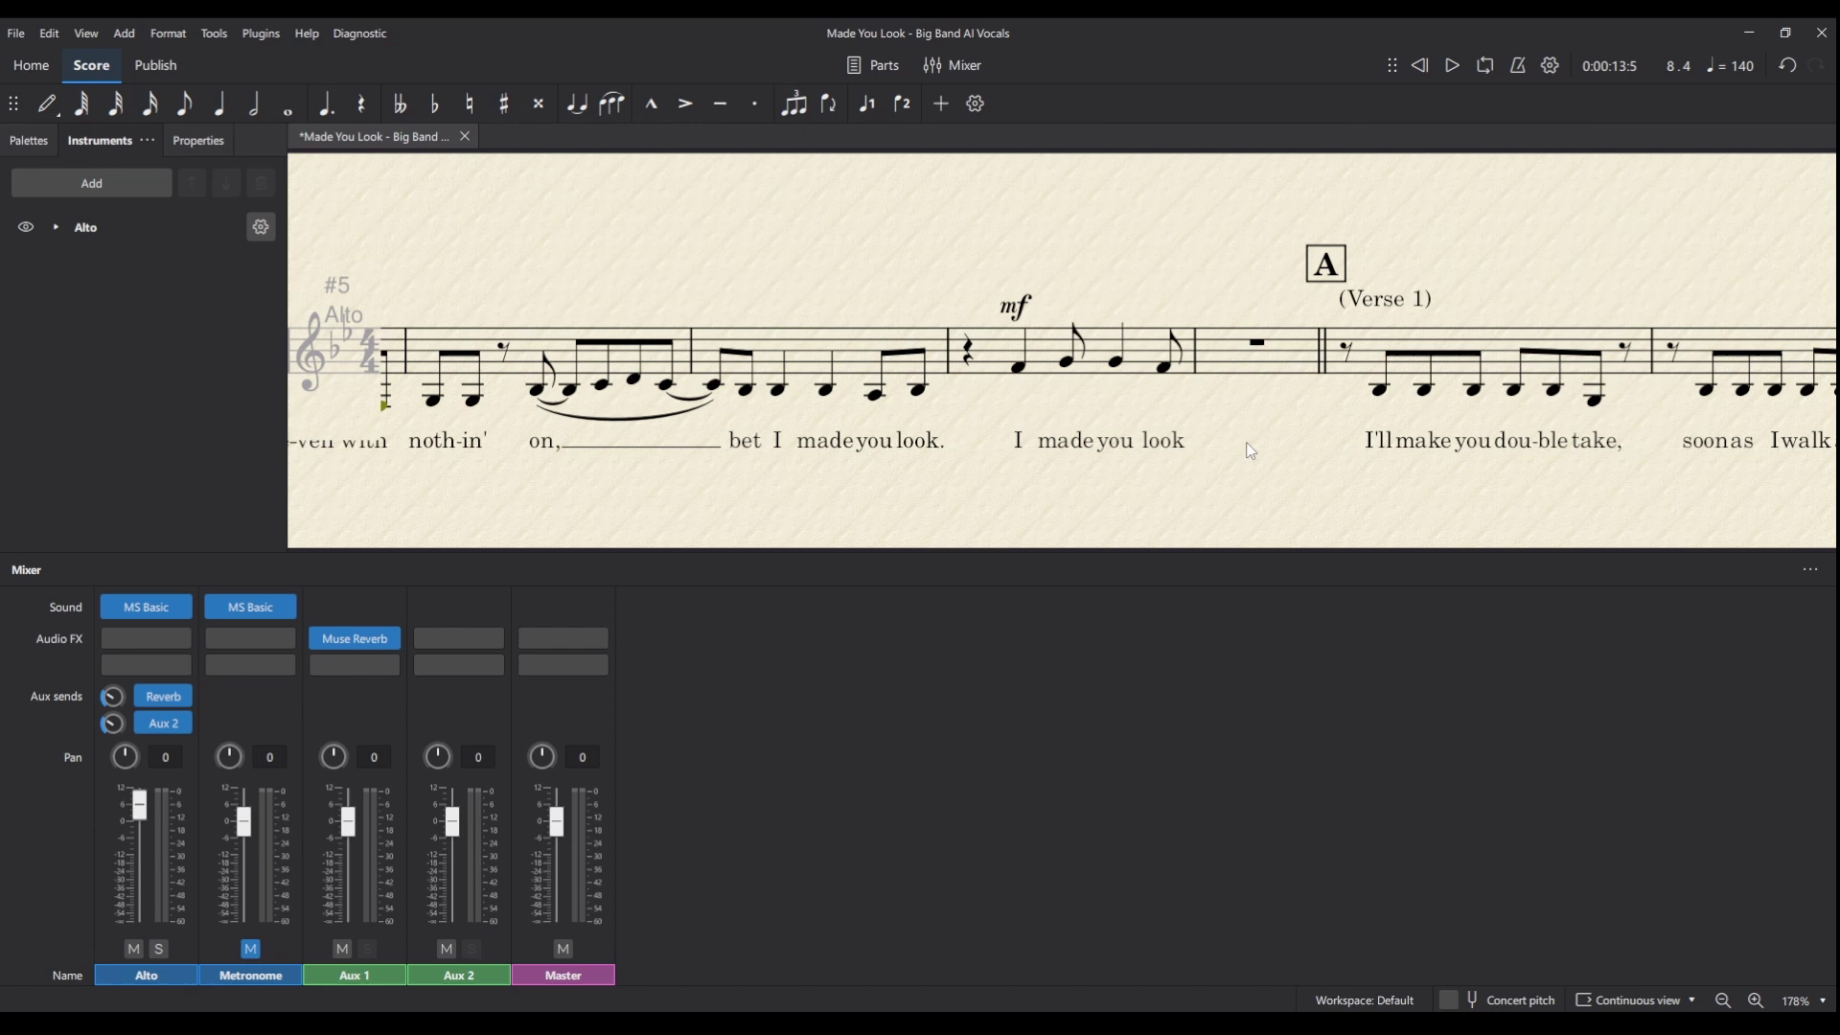
# - Shorten the lyric 'Mmm' to 'Mm'
pyautogui.hscroll(5, 1006, 412)
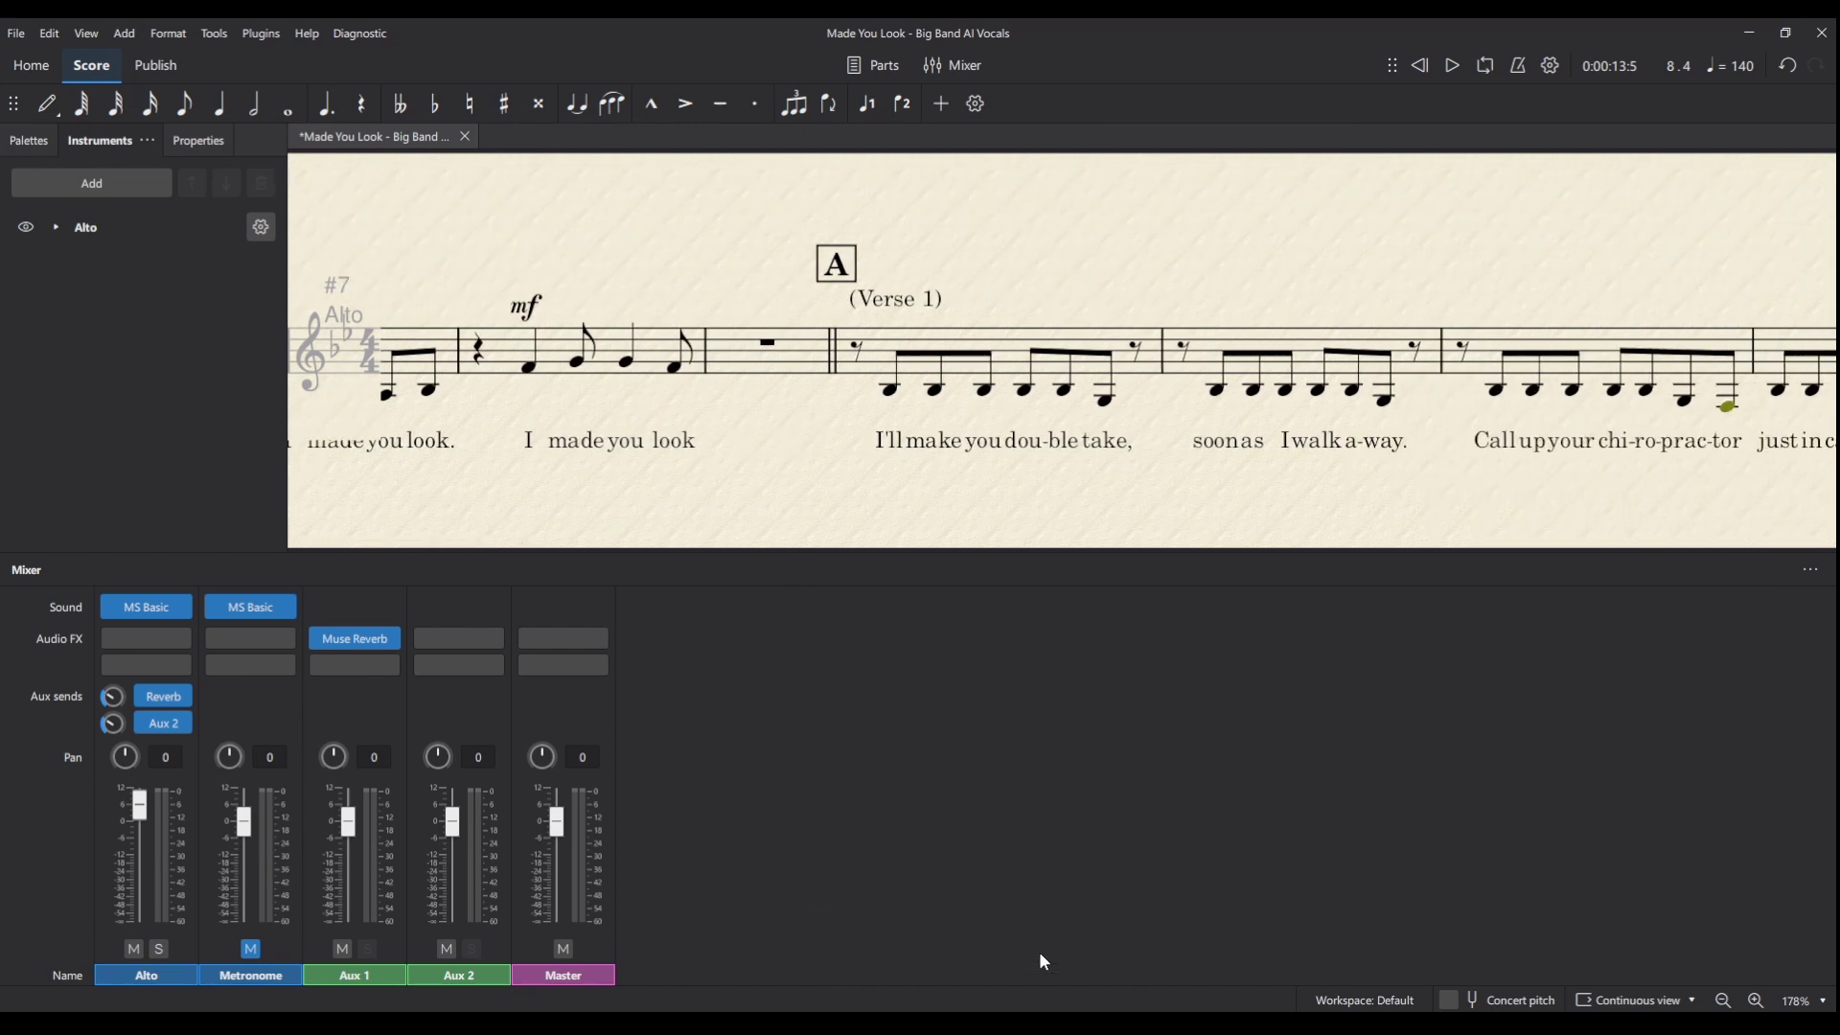
pyautogui.moveTo(589, 542); pyautogui.dragTo(1373, 452)
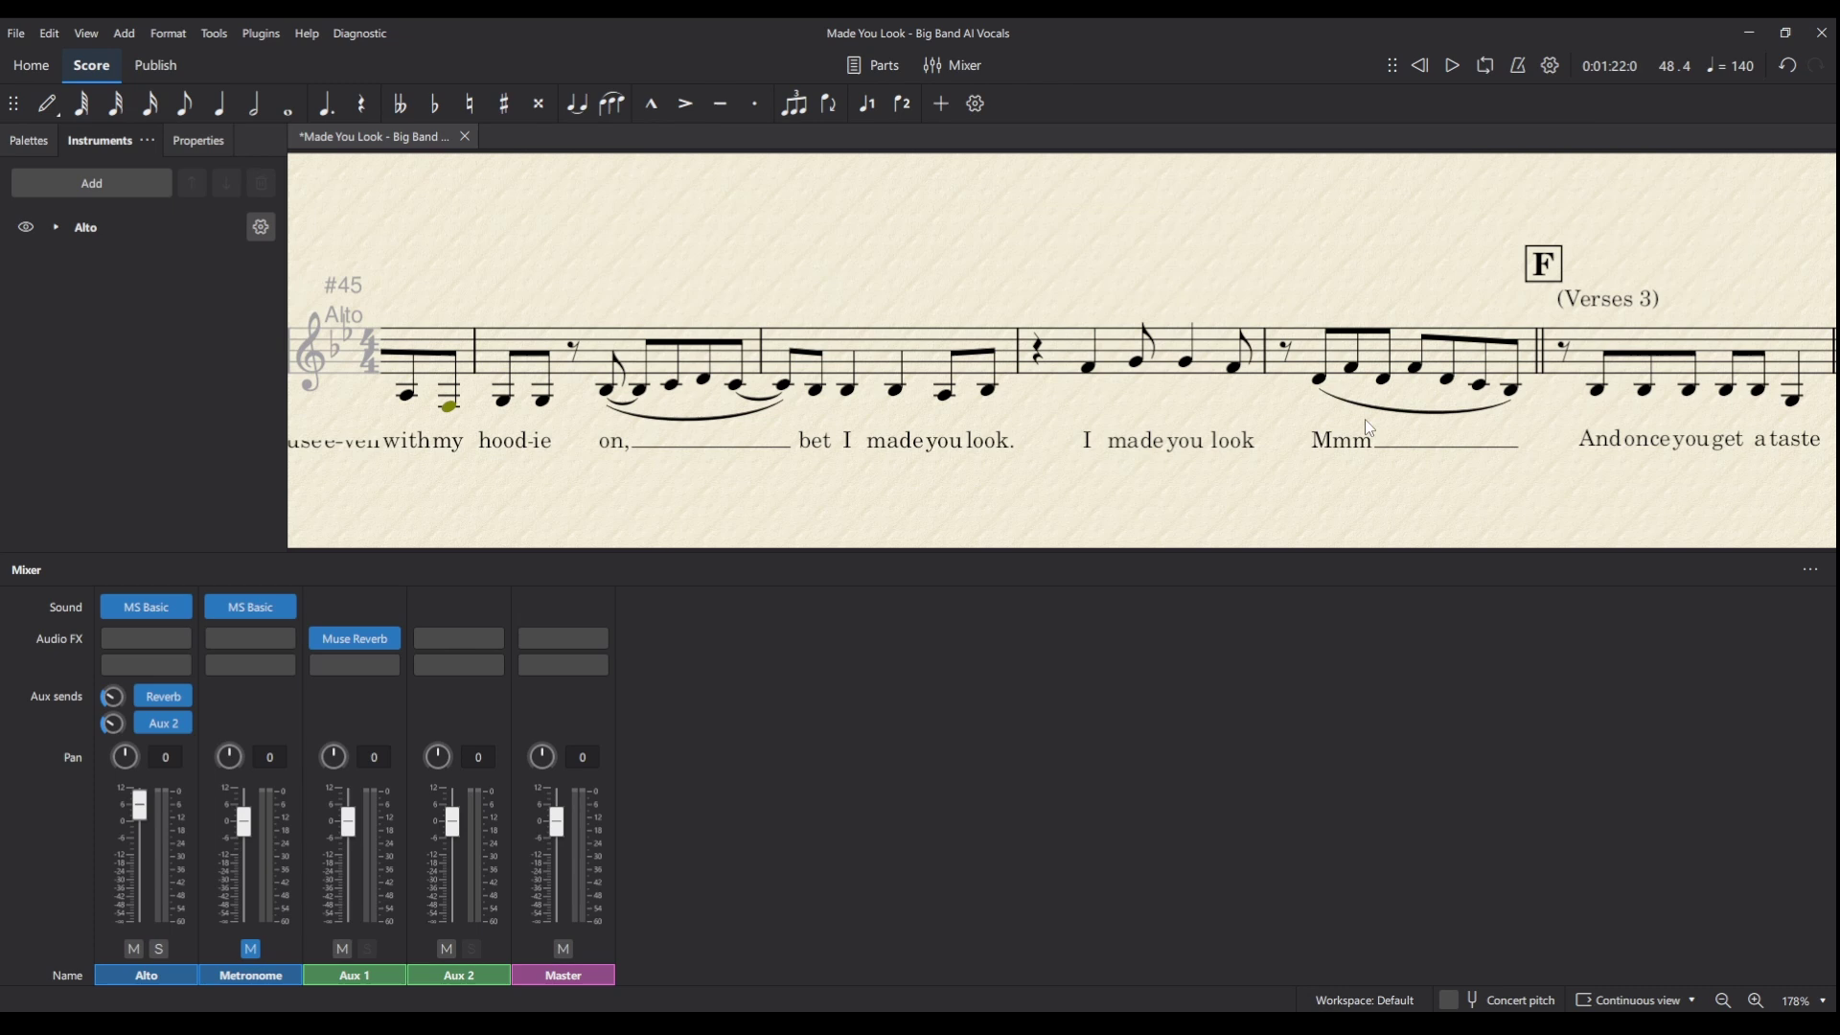
pyautogui.doubleClick(1371, 442)
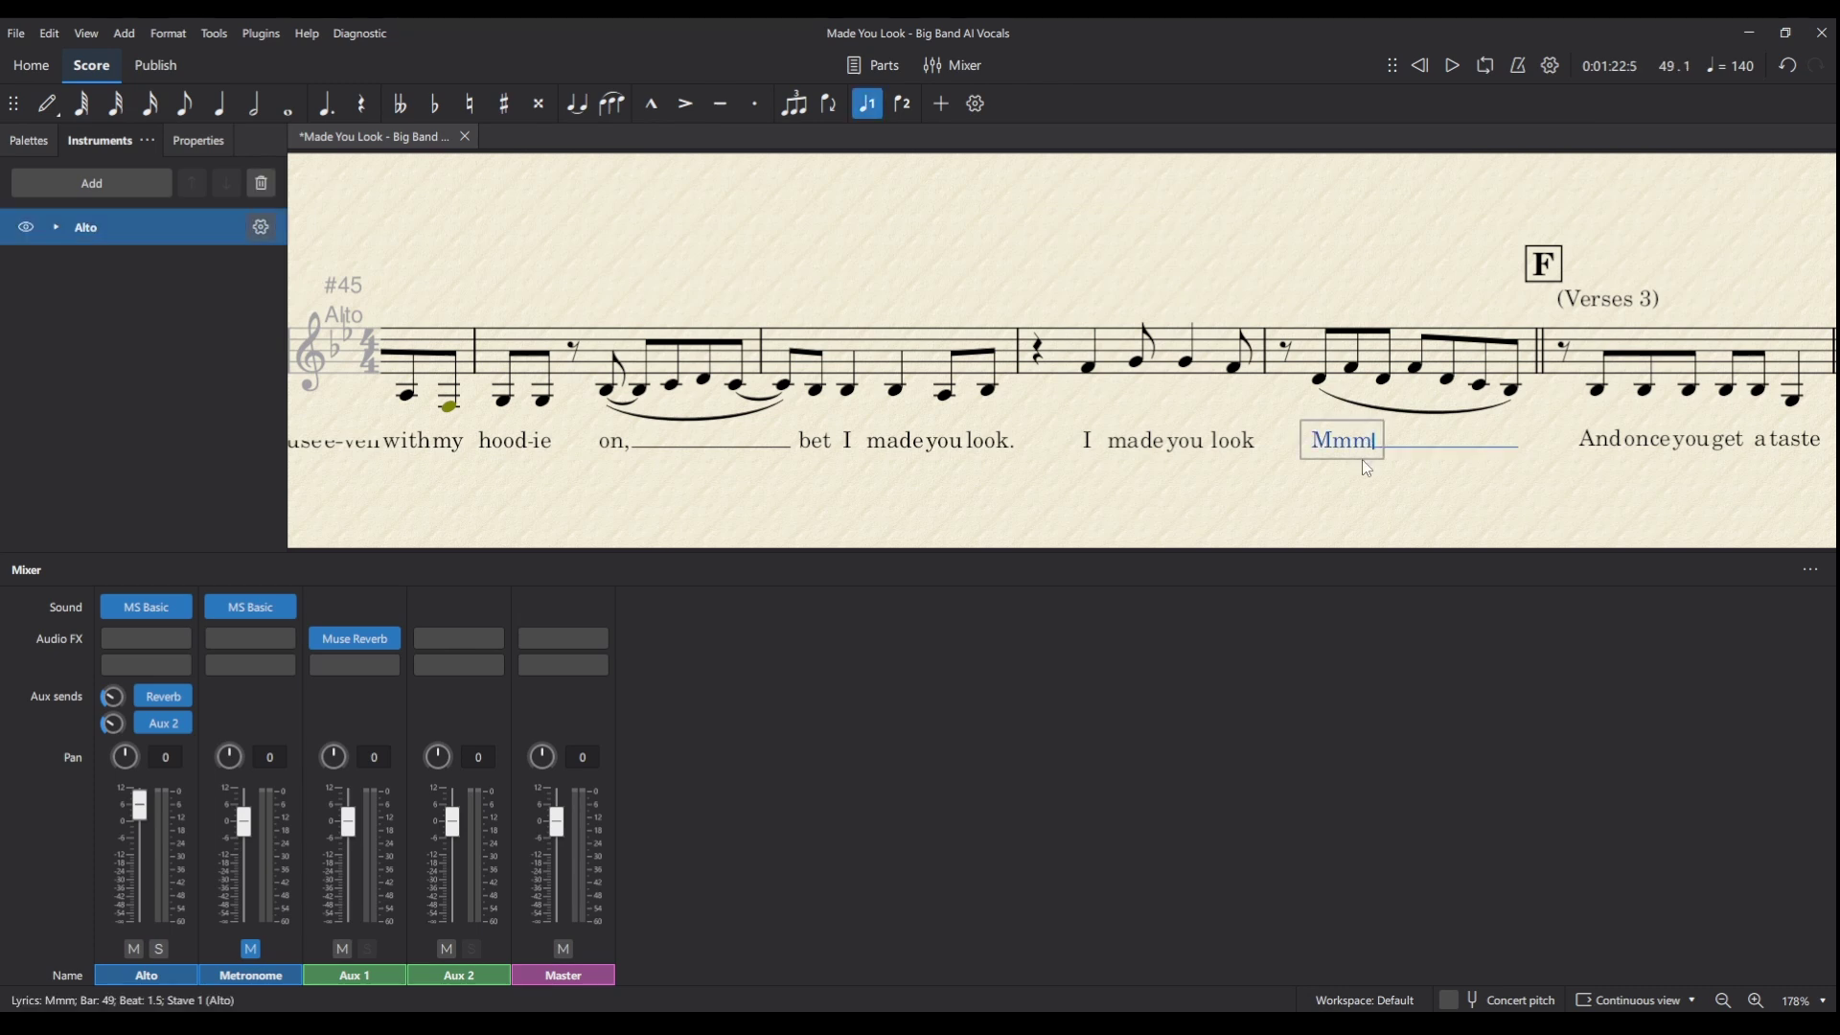
pyautogui.press('BackSpace')
pyautogui.click(1378, 497)
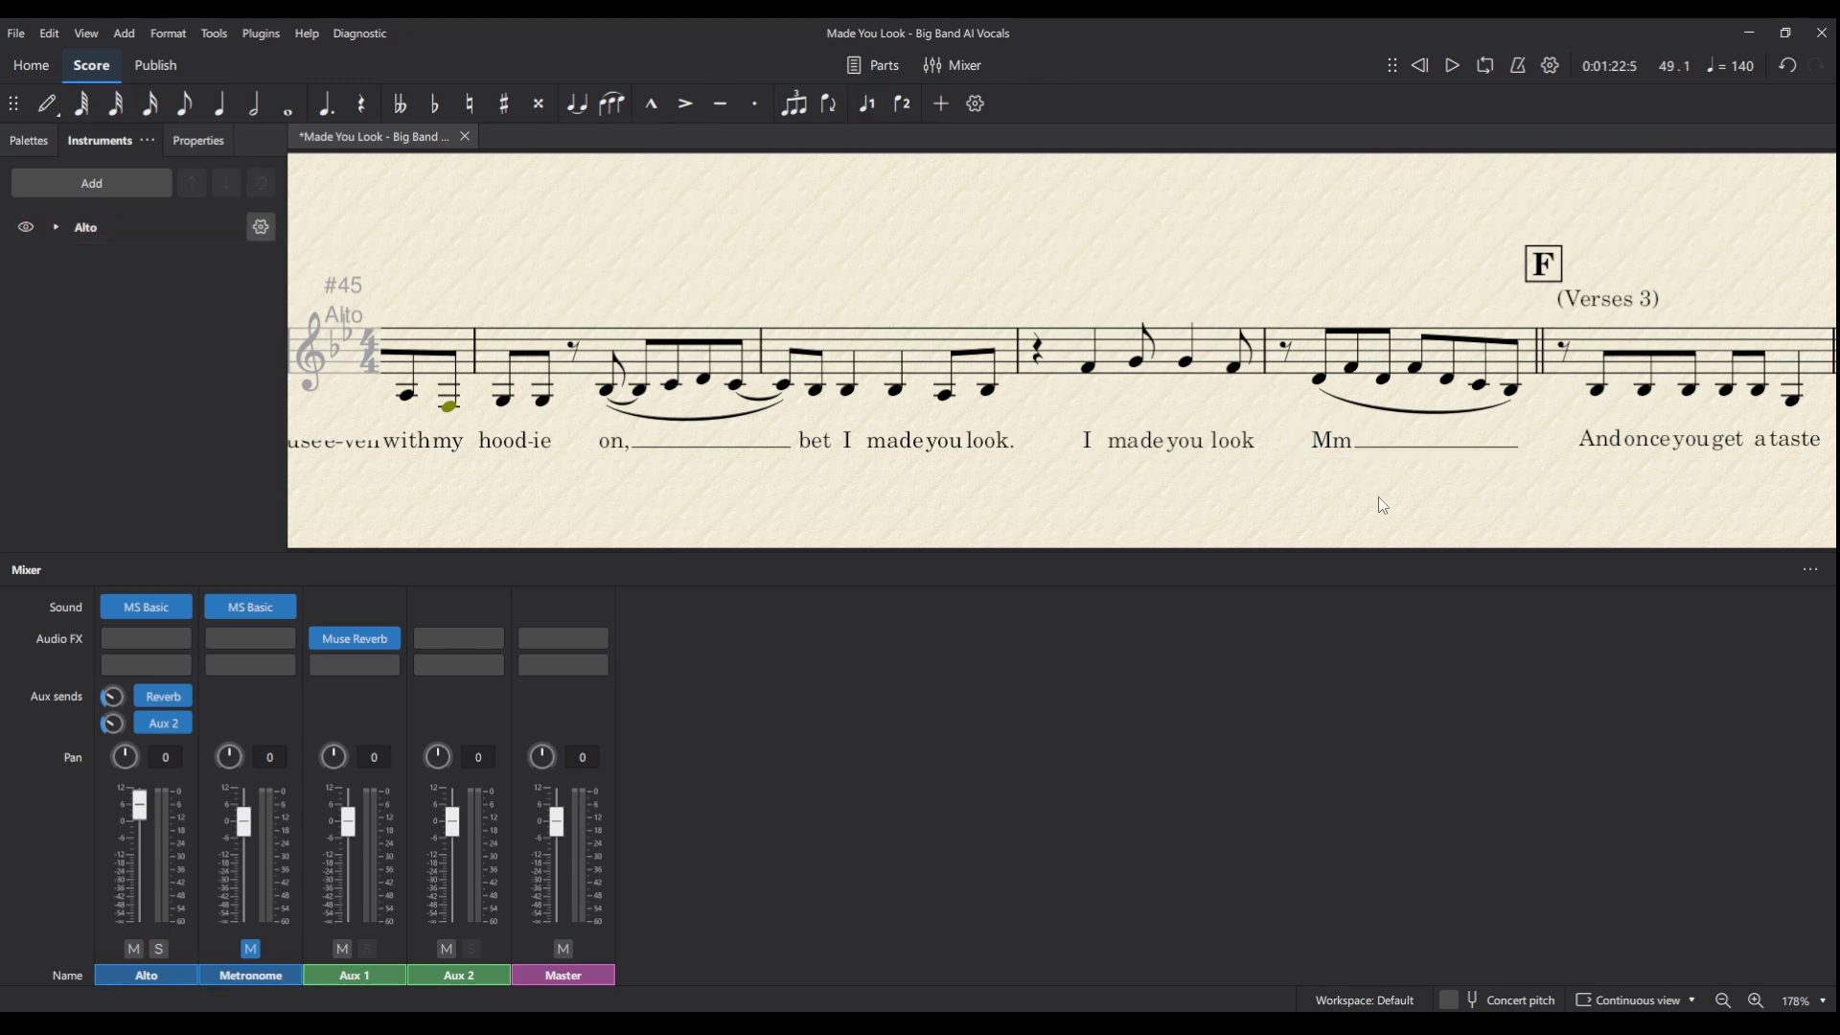
# - In the final bar, remove the opening parenthesis from the lyric '(Said'
pyautogui.hscroll(2, 1368, 480)
pyautogui.hscroll(2, 1373, 488)
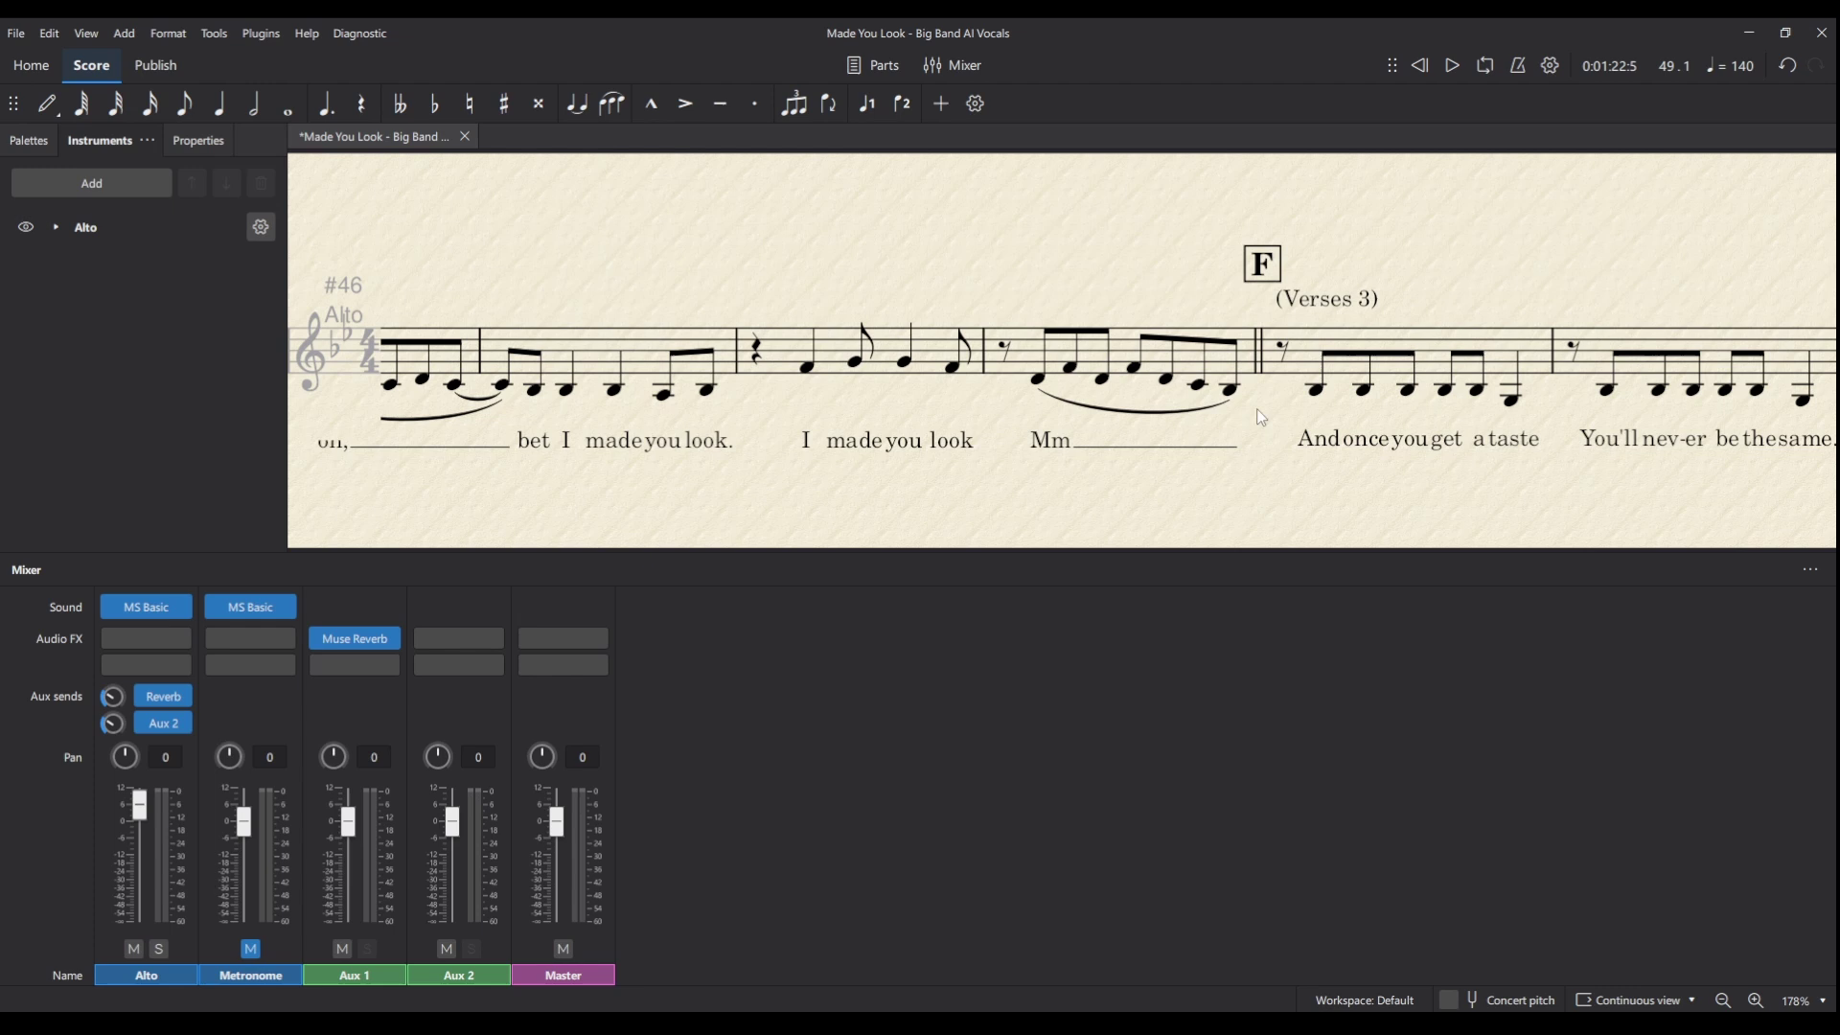
pyautogui.hscroll(5, 1243, 505)
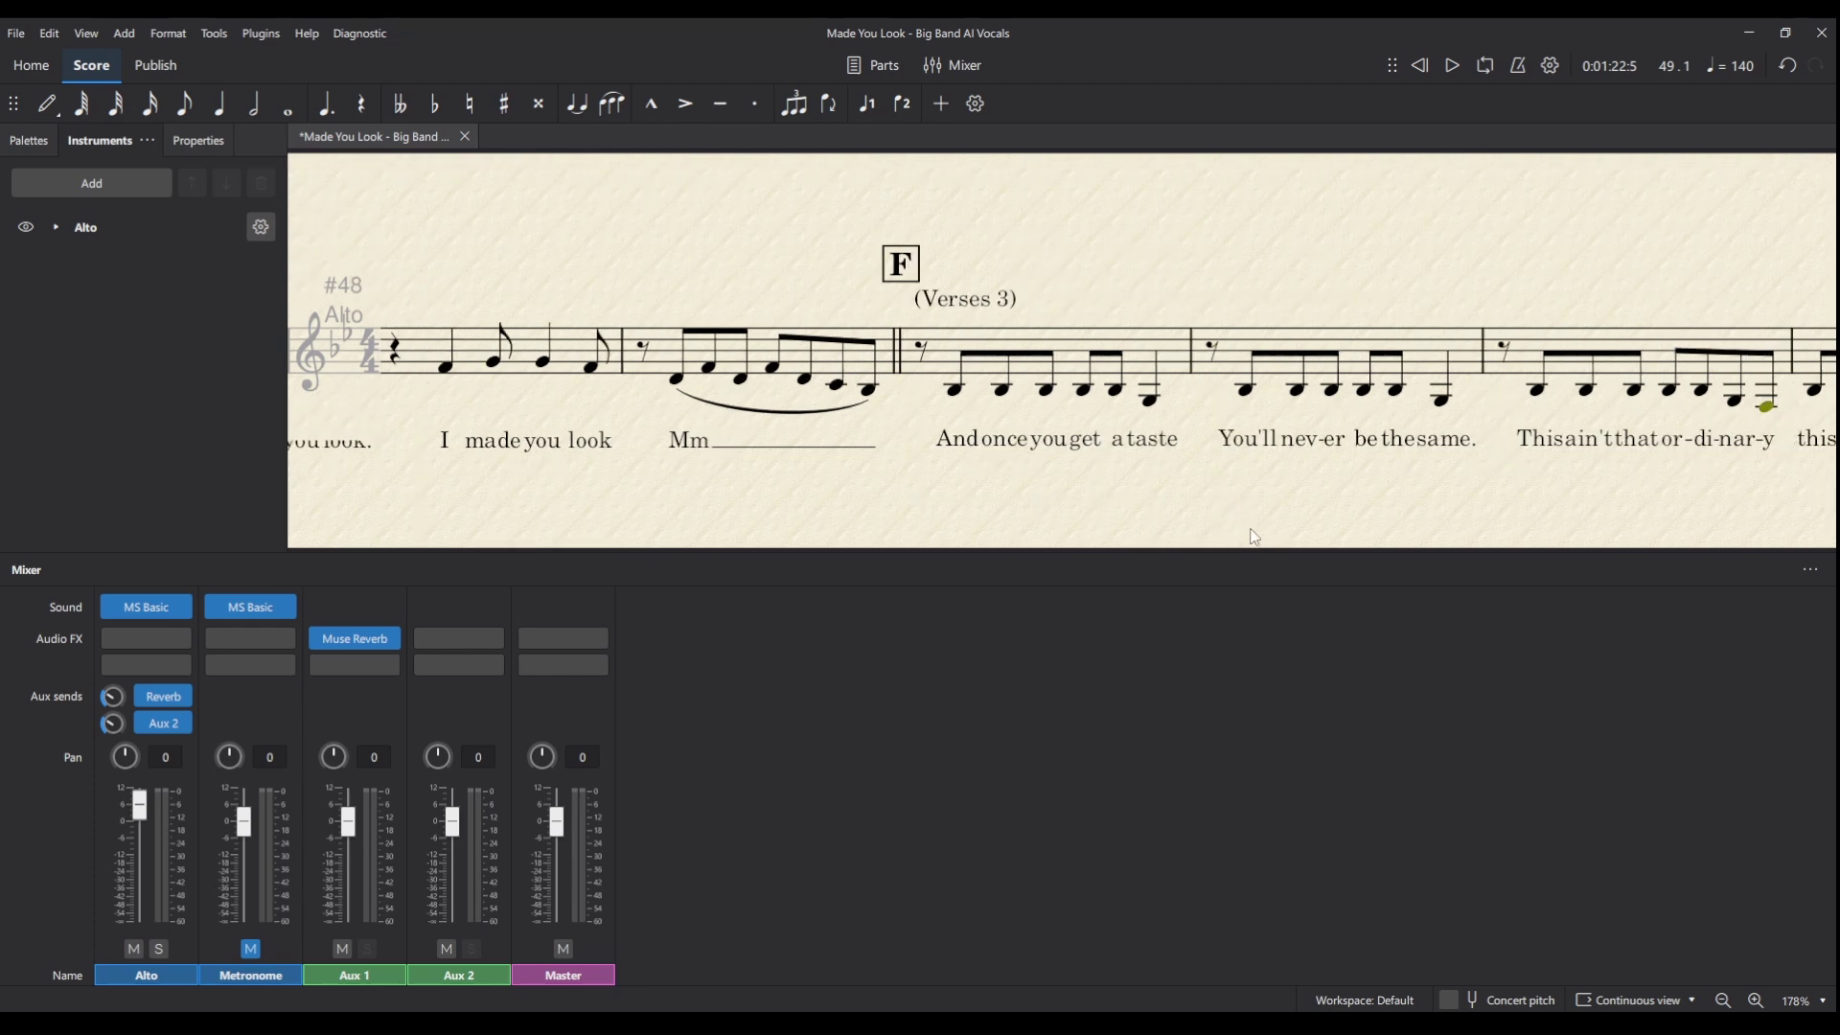
pyautogui.moveTo(1254, 544); pyautogui.dragTo(1534, 548)
pyautogui.click(1512, 357)
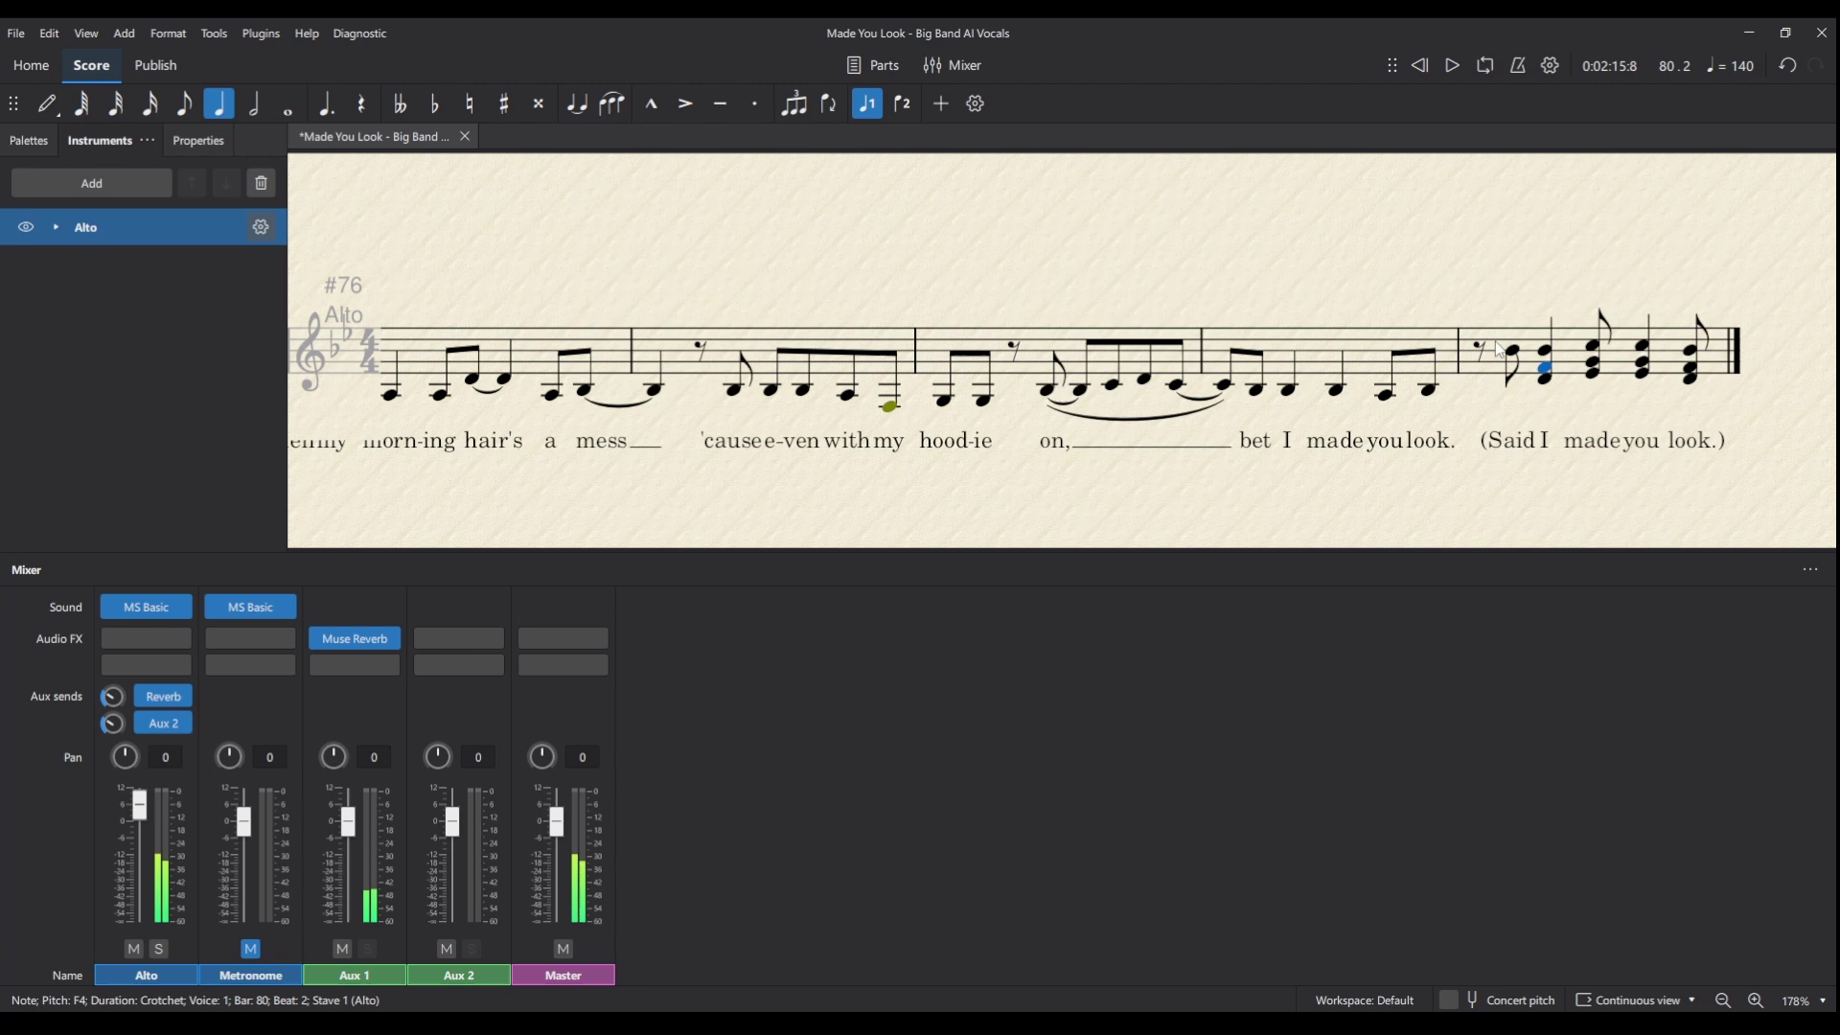
pyautogui.click(1498, 447)
pyautogui.press('BackSpace')
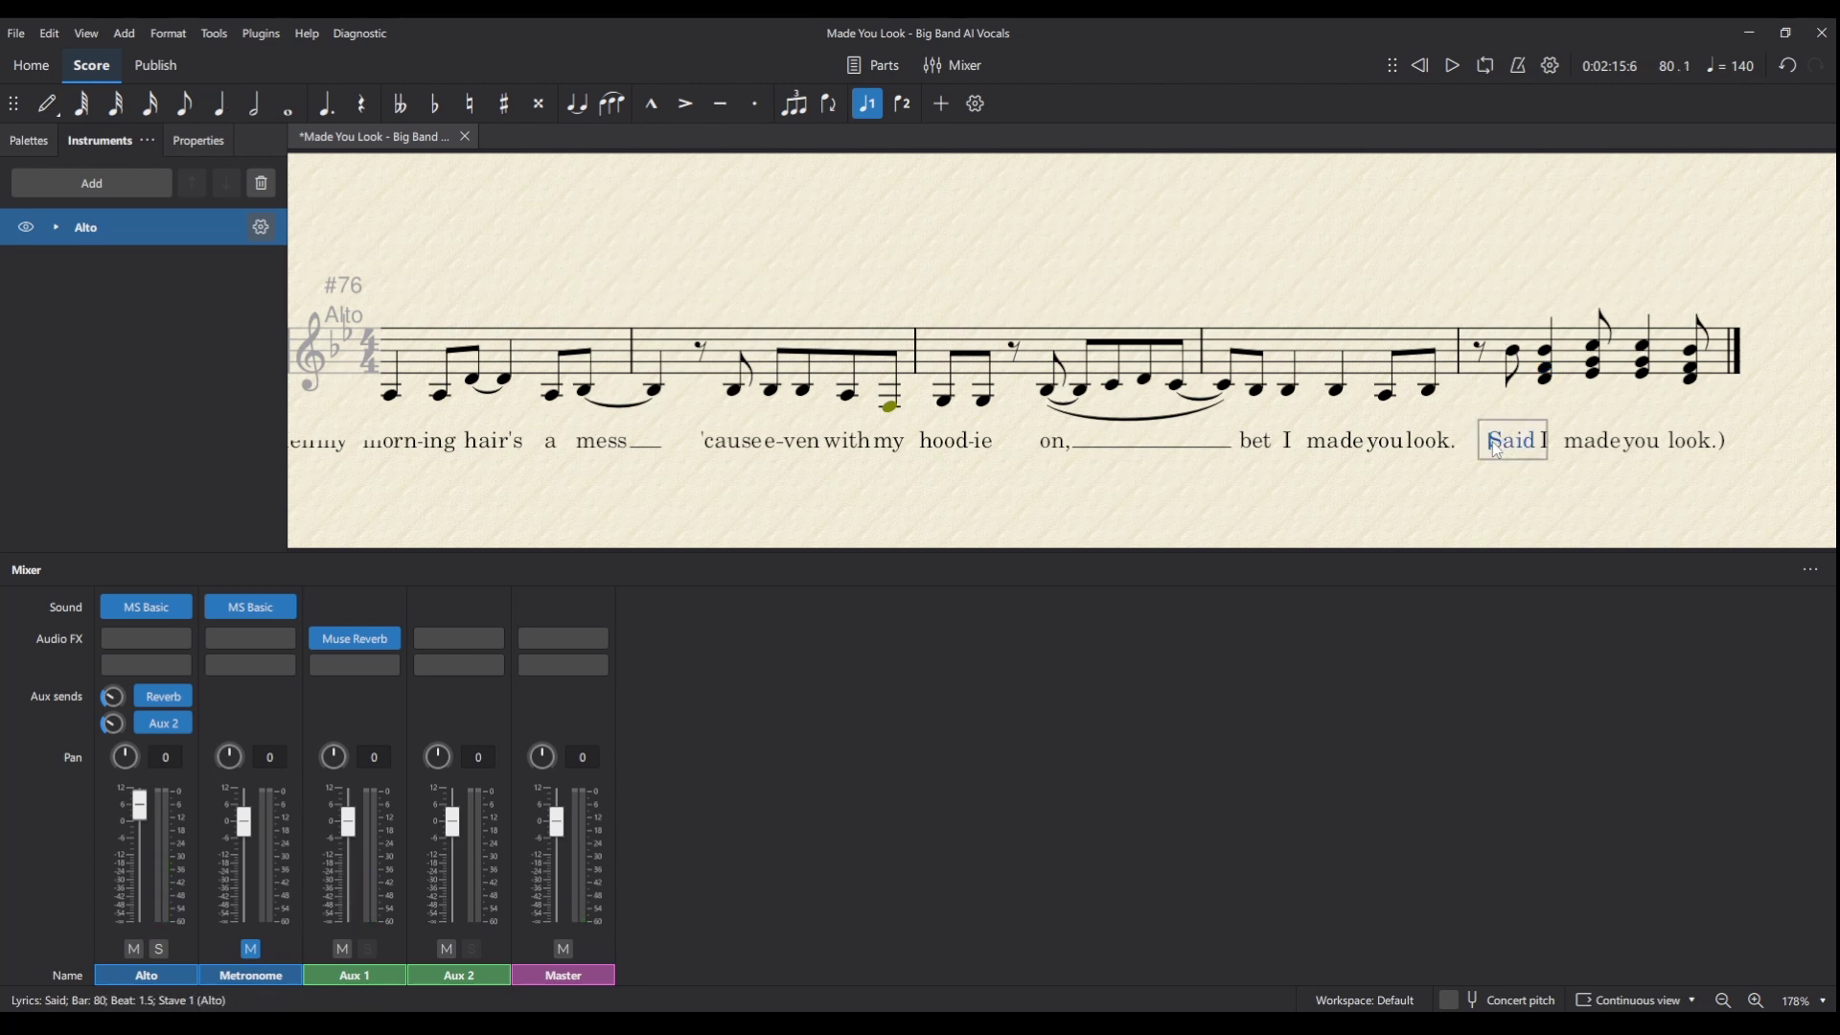
# - Delete the lower harmony notes from the four final-bar chords, leaving single melody notes
pyautogui.click(1553, 376)
pyautogui.click(1594, 362)
pyautogui.click(1643, 355)
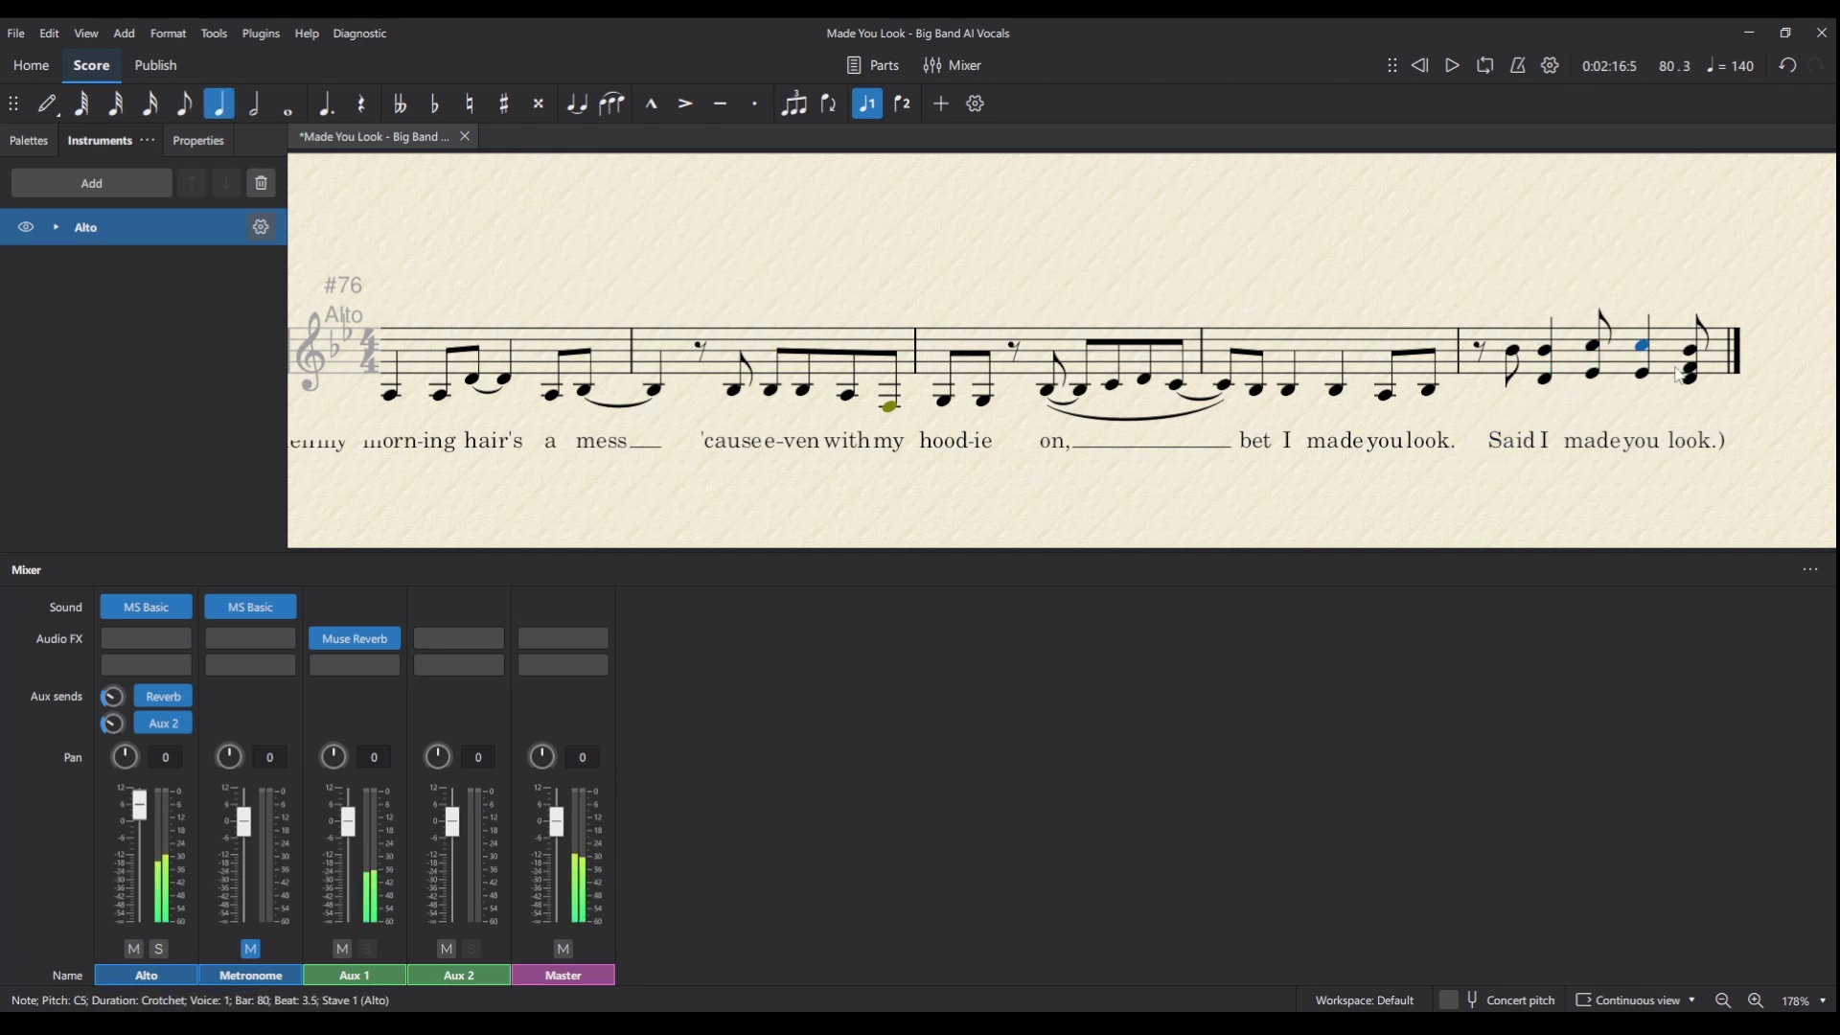
pyautogui.click(1692, 371)
pyautogui.press('Delete')
pyautogui.click(1643, 374)
pyautogui.press('Delete')
pyautogui.click(1594, 373)
pyautogui.press('Delete')
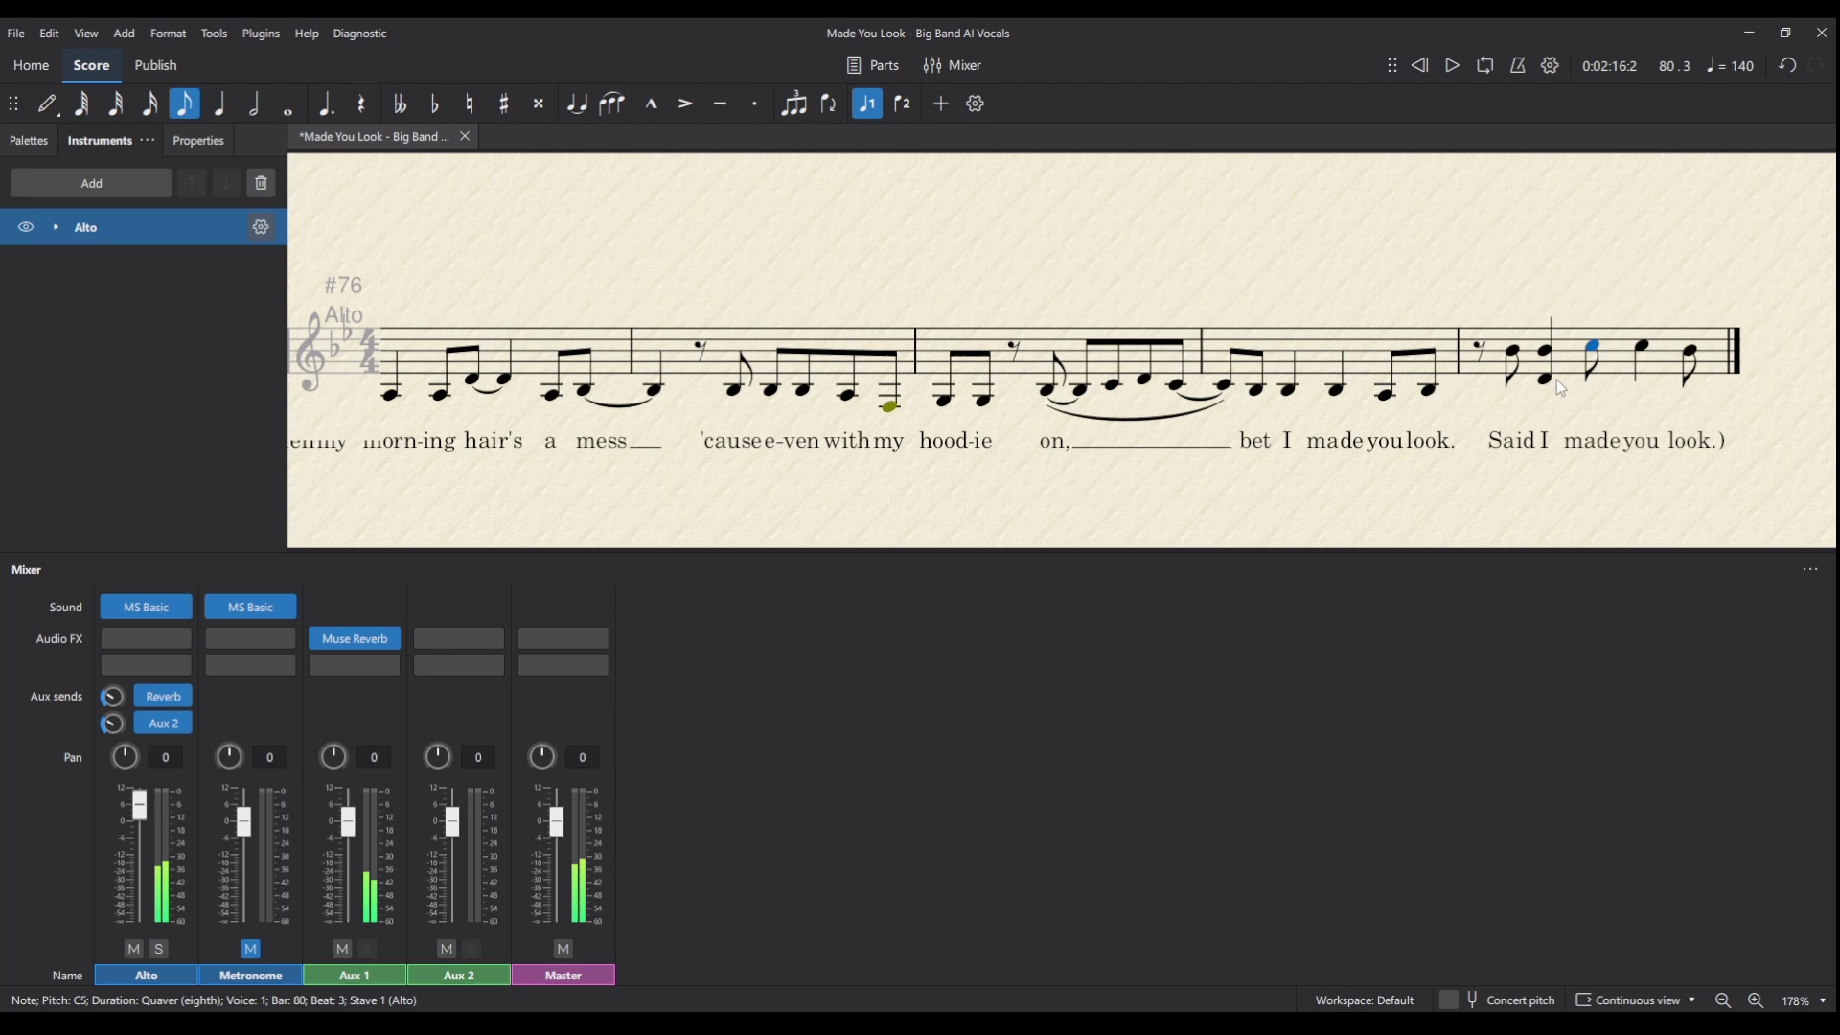
pyautogui.click(1553, 378)
pyautogui.press('Delete')
# - Strip the trailing '.)' from the final lyric 'look' and save the score
pyautogui.doubleClick(1691, 450)
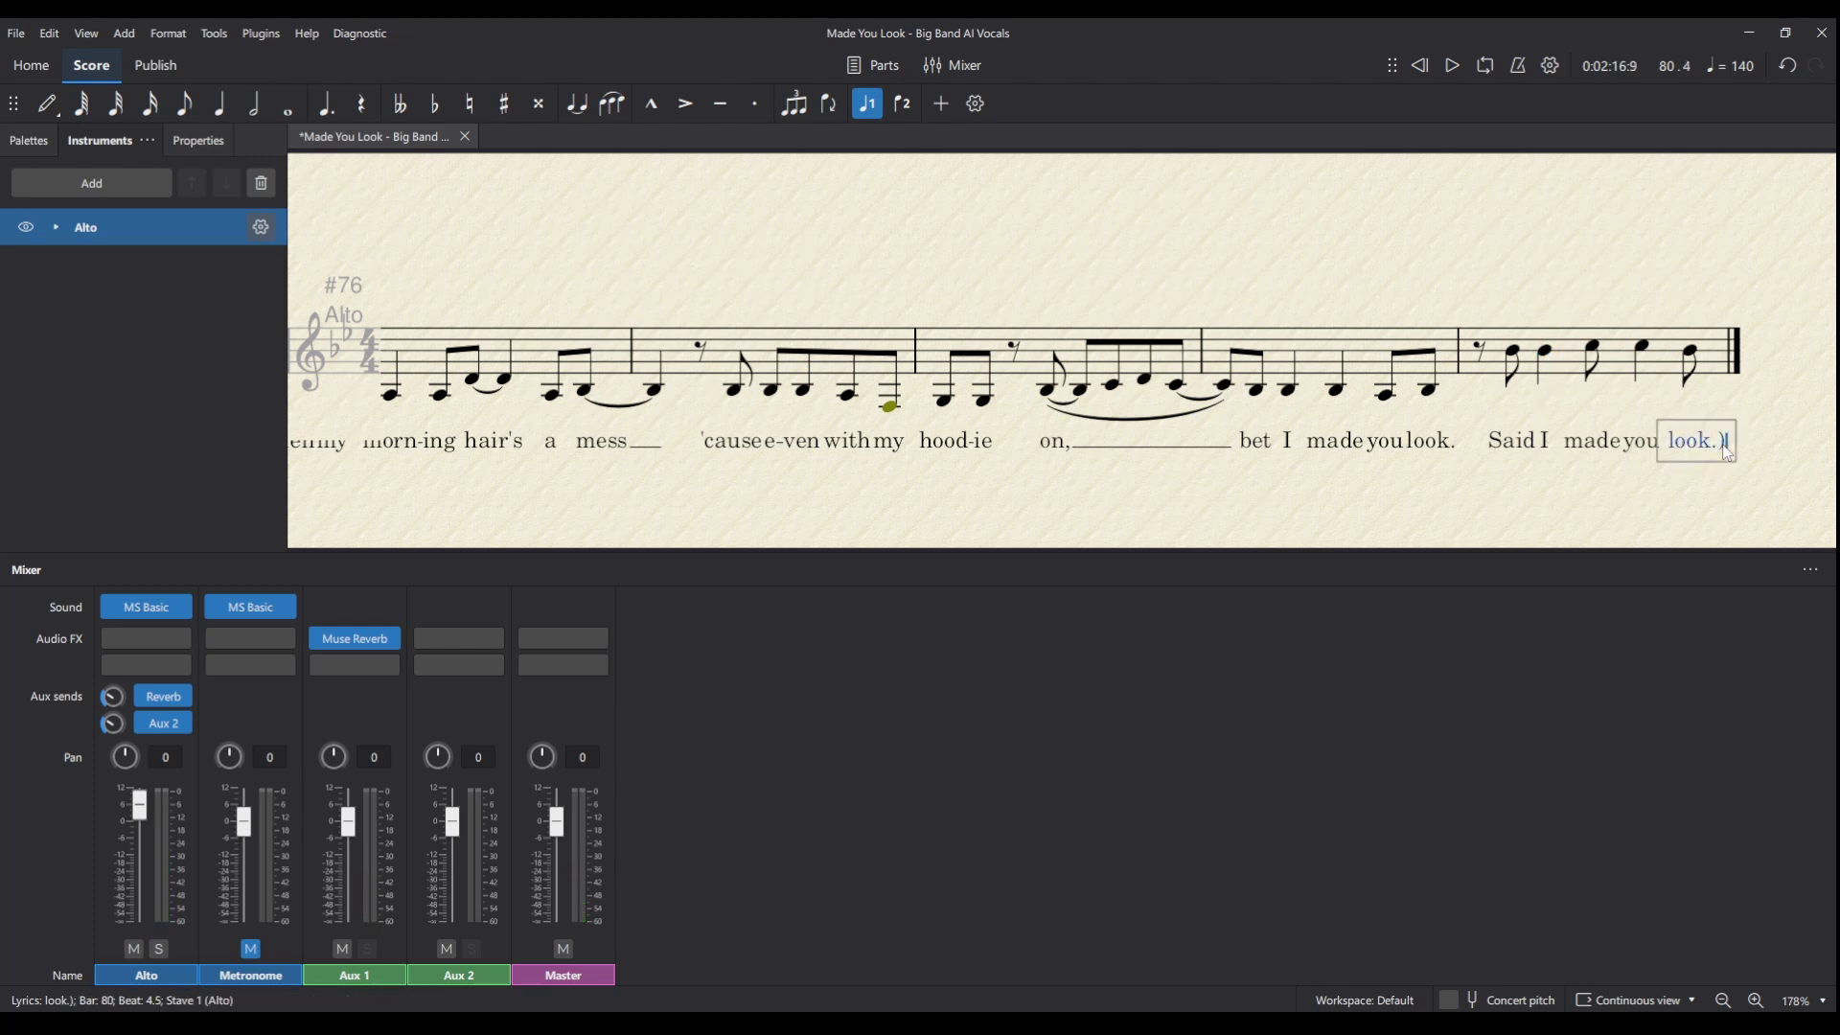
pyautogui.press('BackSpace')
pyautogui.press('BackSpace')
pyautogui.click(1418, 506)
pyautogui.hotkey('ctrl', 's')
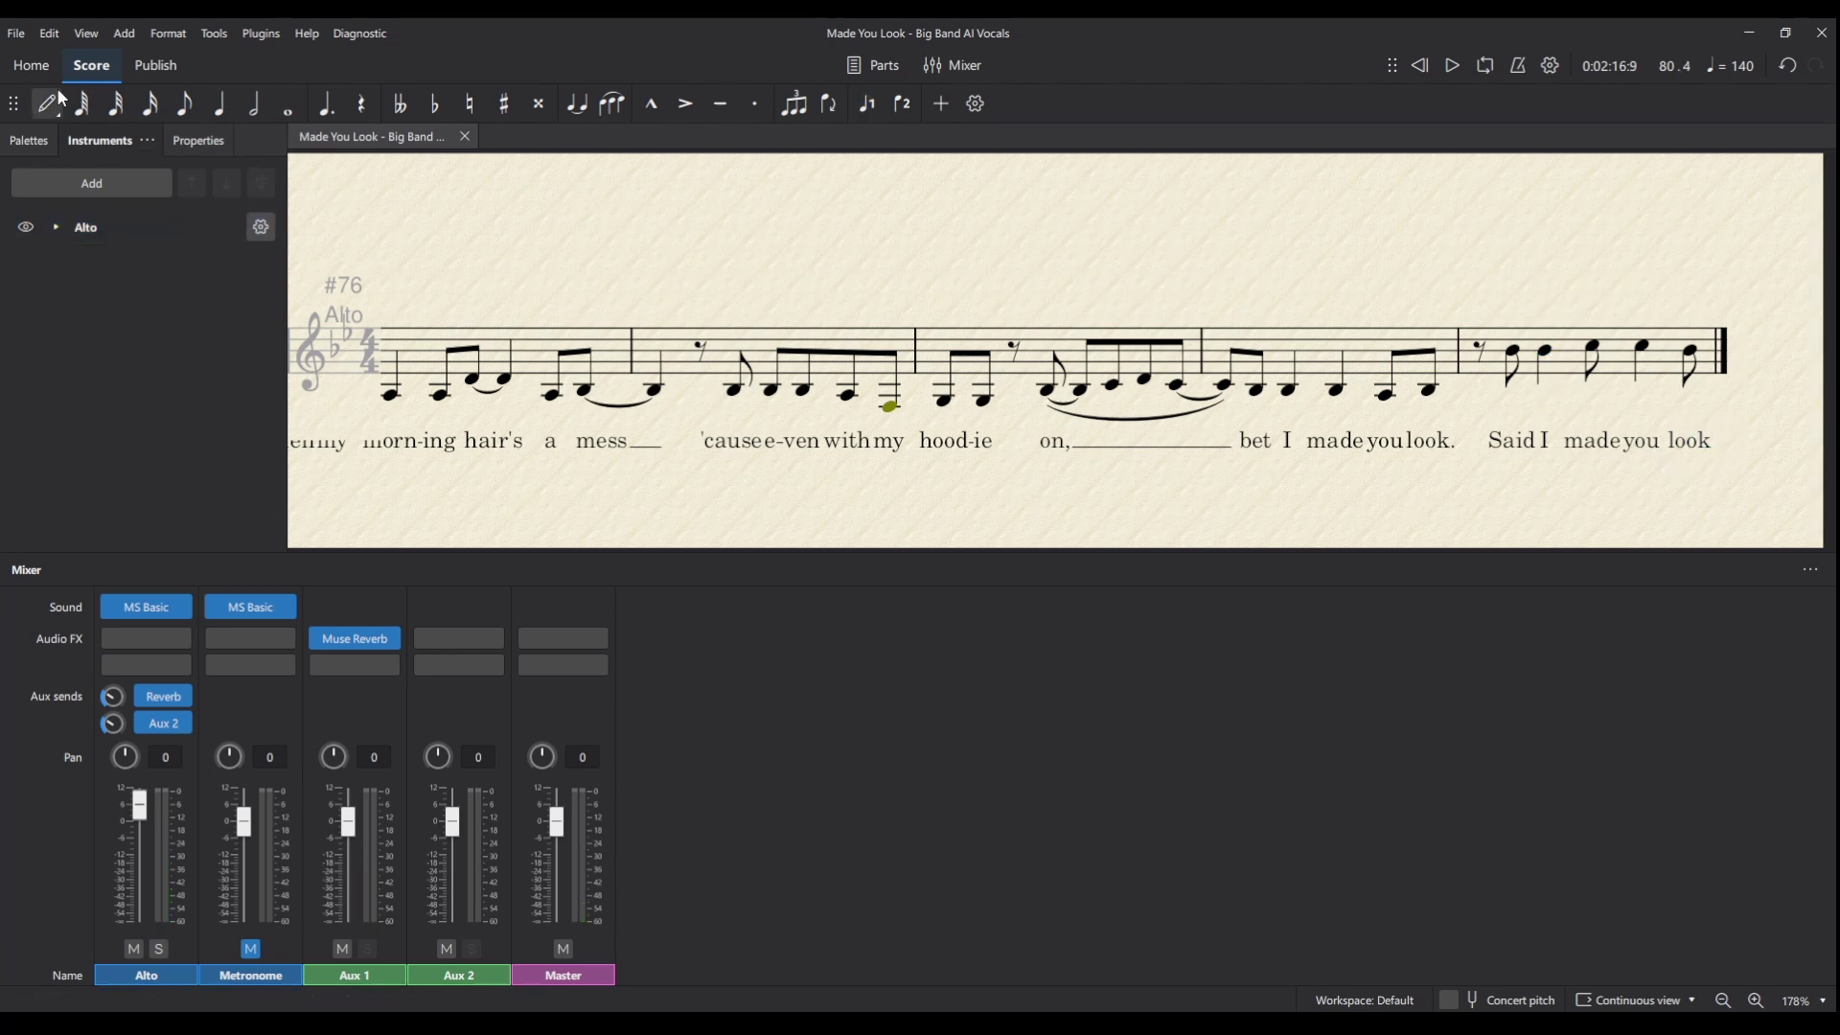
# - Choose MusicXML as the export format
pyautogui.click(16, 32)
pyautogui.click(96, 406)
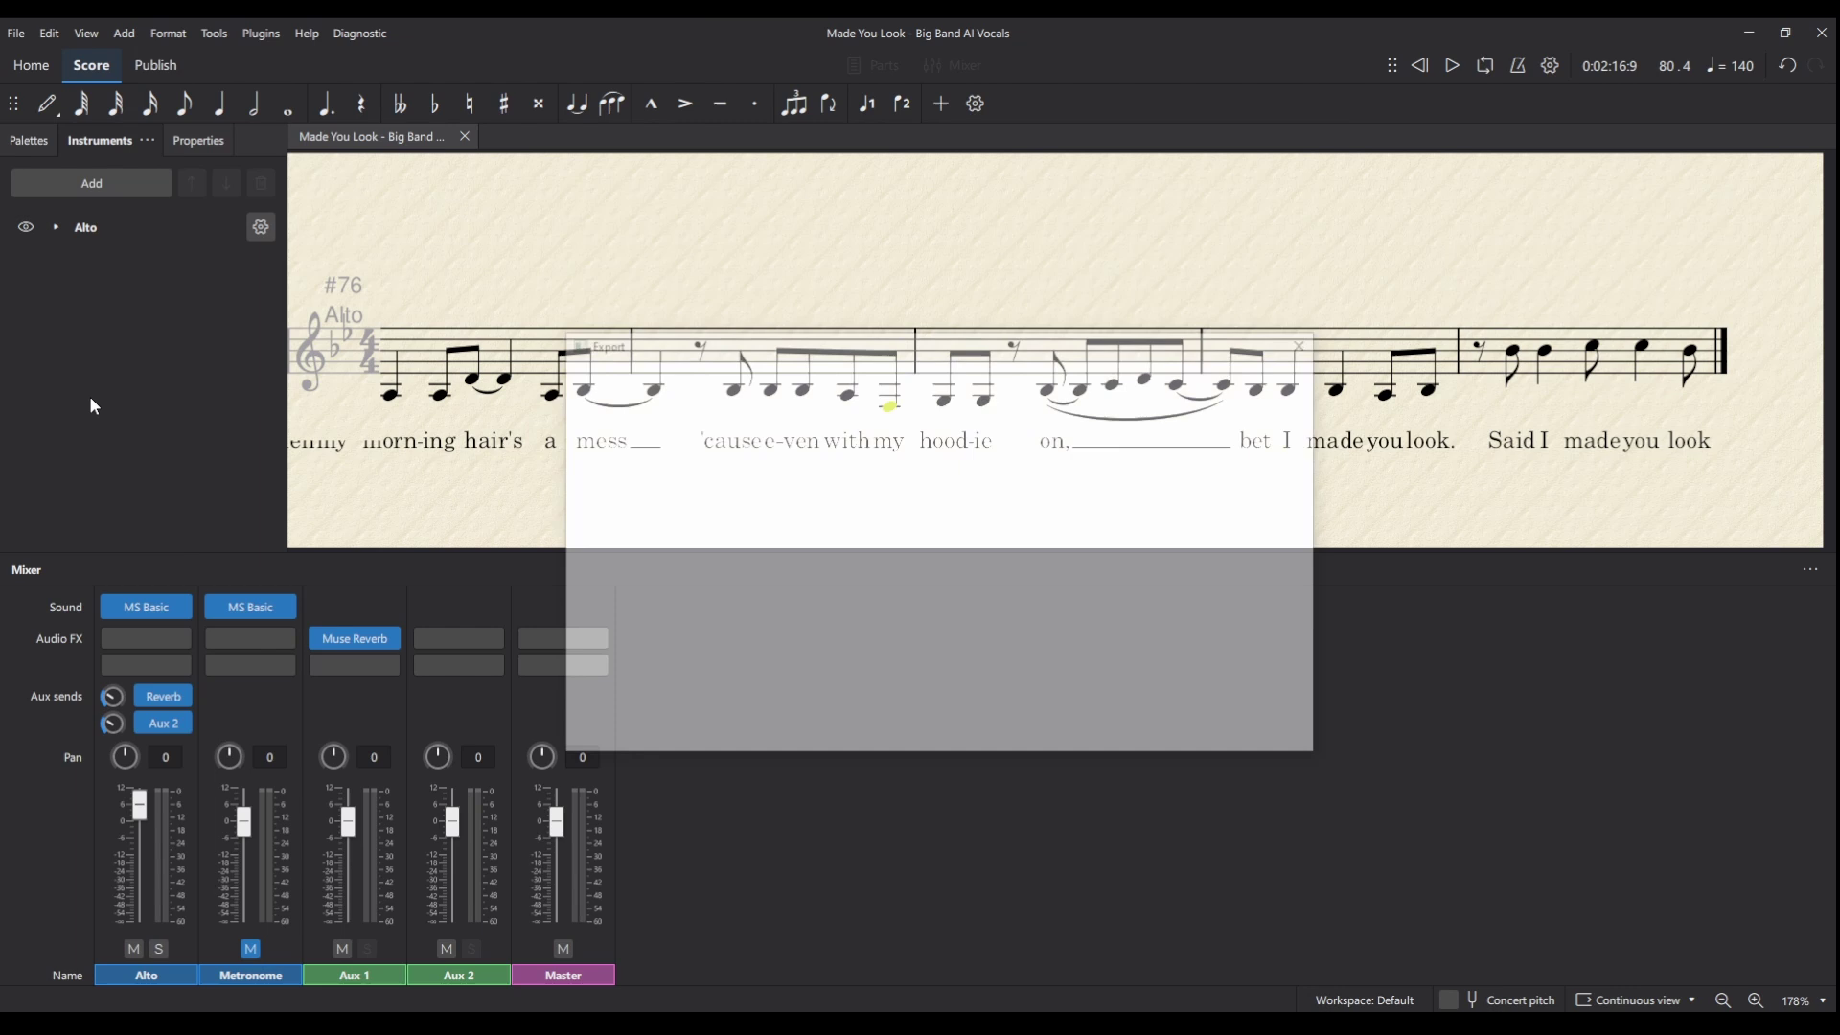
pyautogui.click(1084, 449)
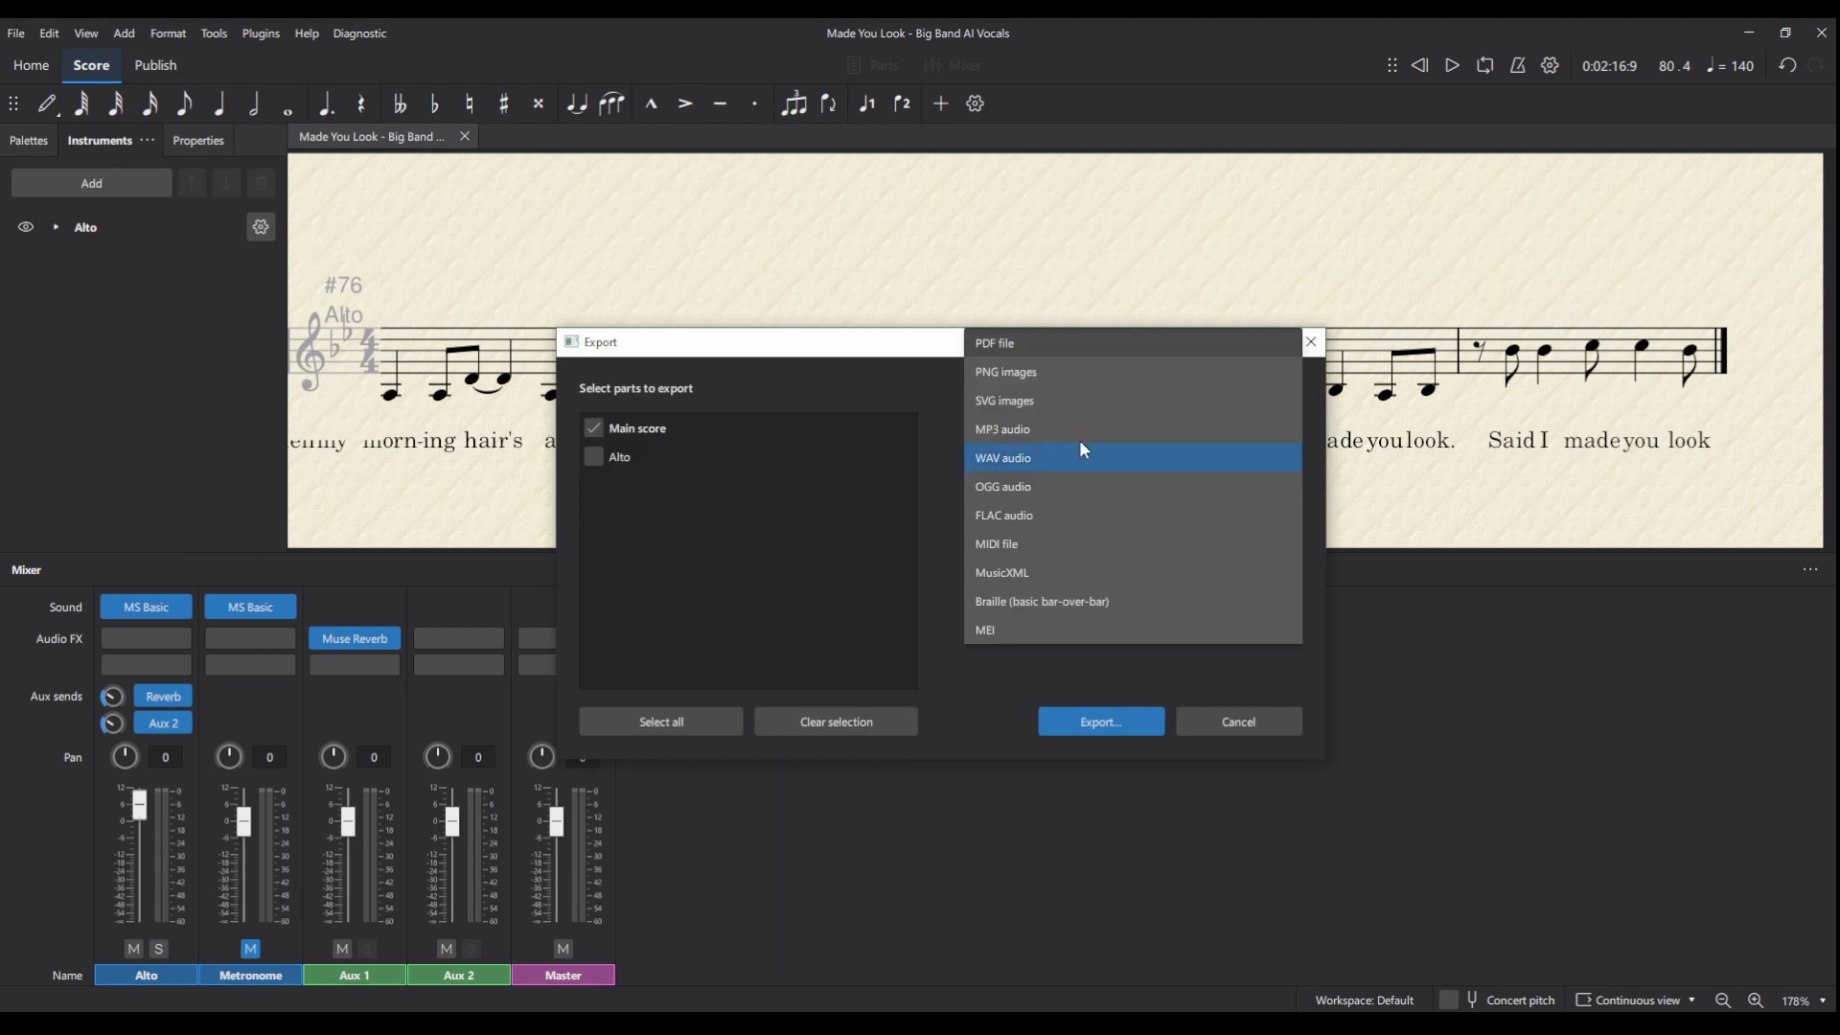
pyautogui.click(1046, 572)
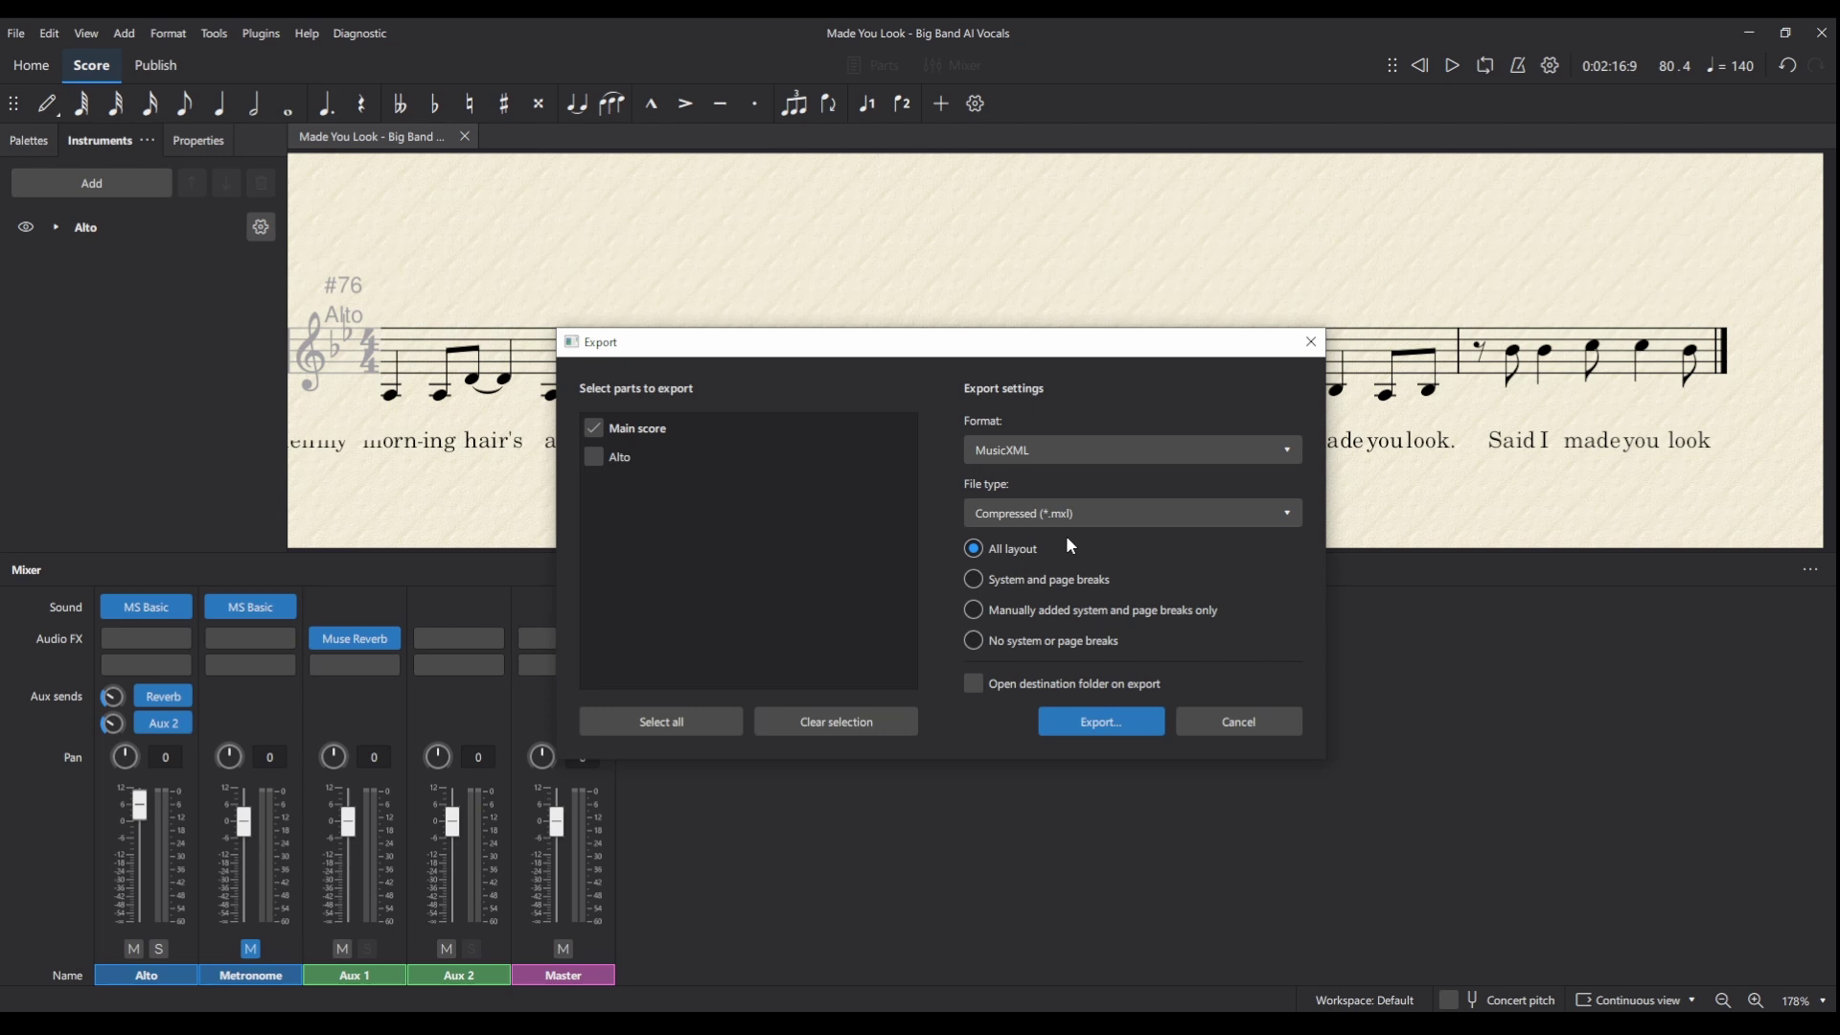
# - Save the MusicXML export into AI Vocals under the suggested name, then minimize MuseScore
pyautogui.click(1091, 735)
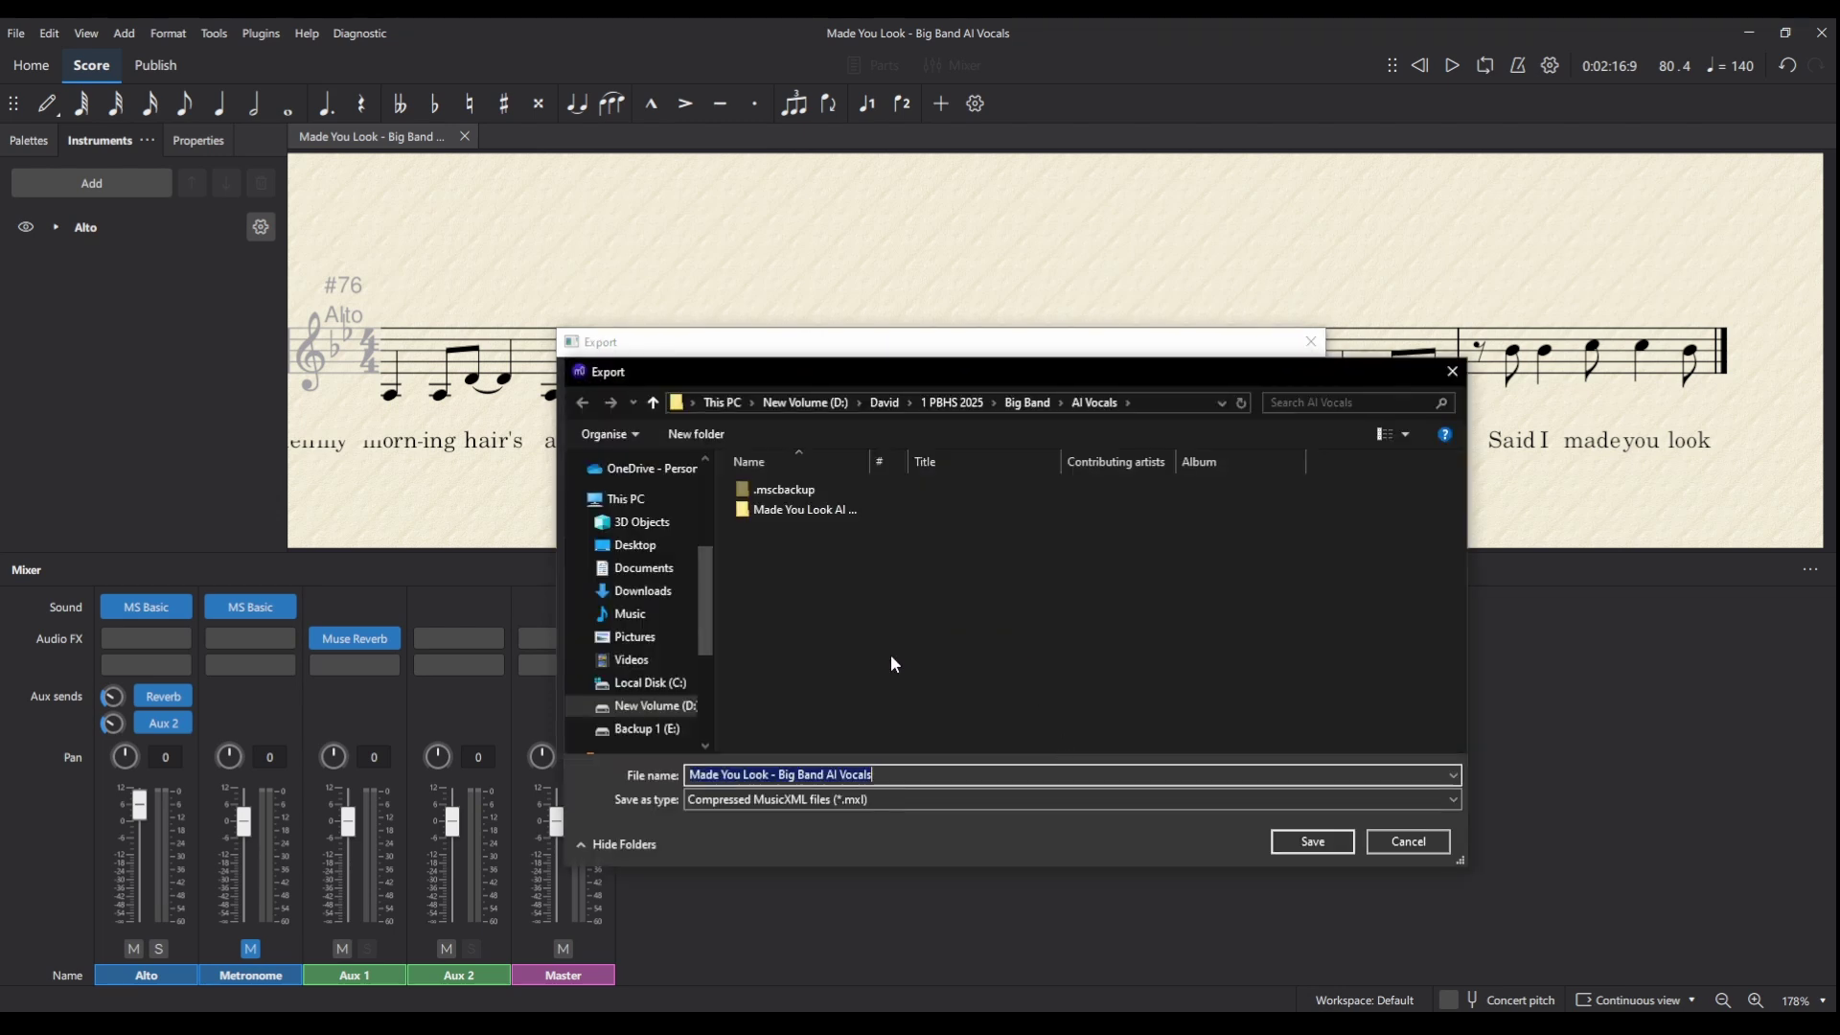
pyautogui.click(884, 777)
pyautogui.click(1310, 845)
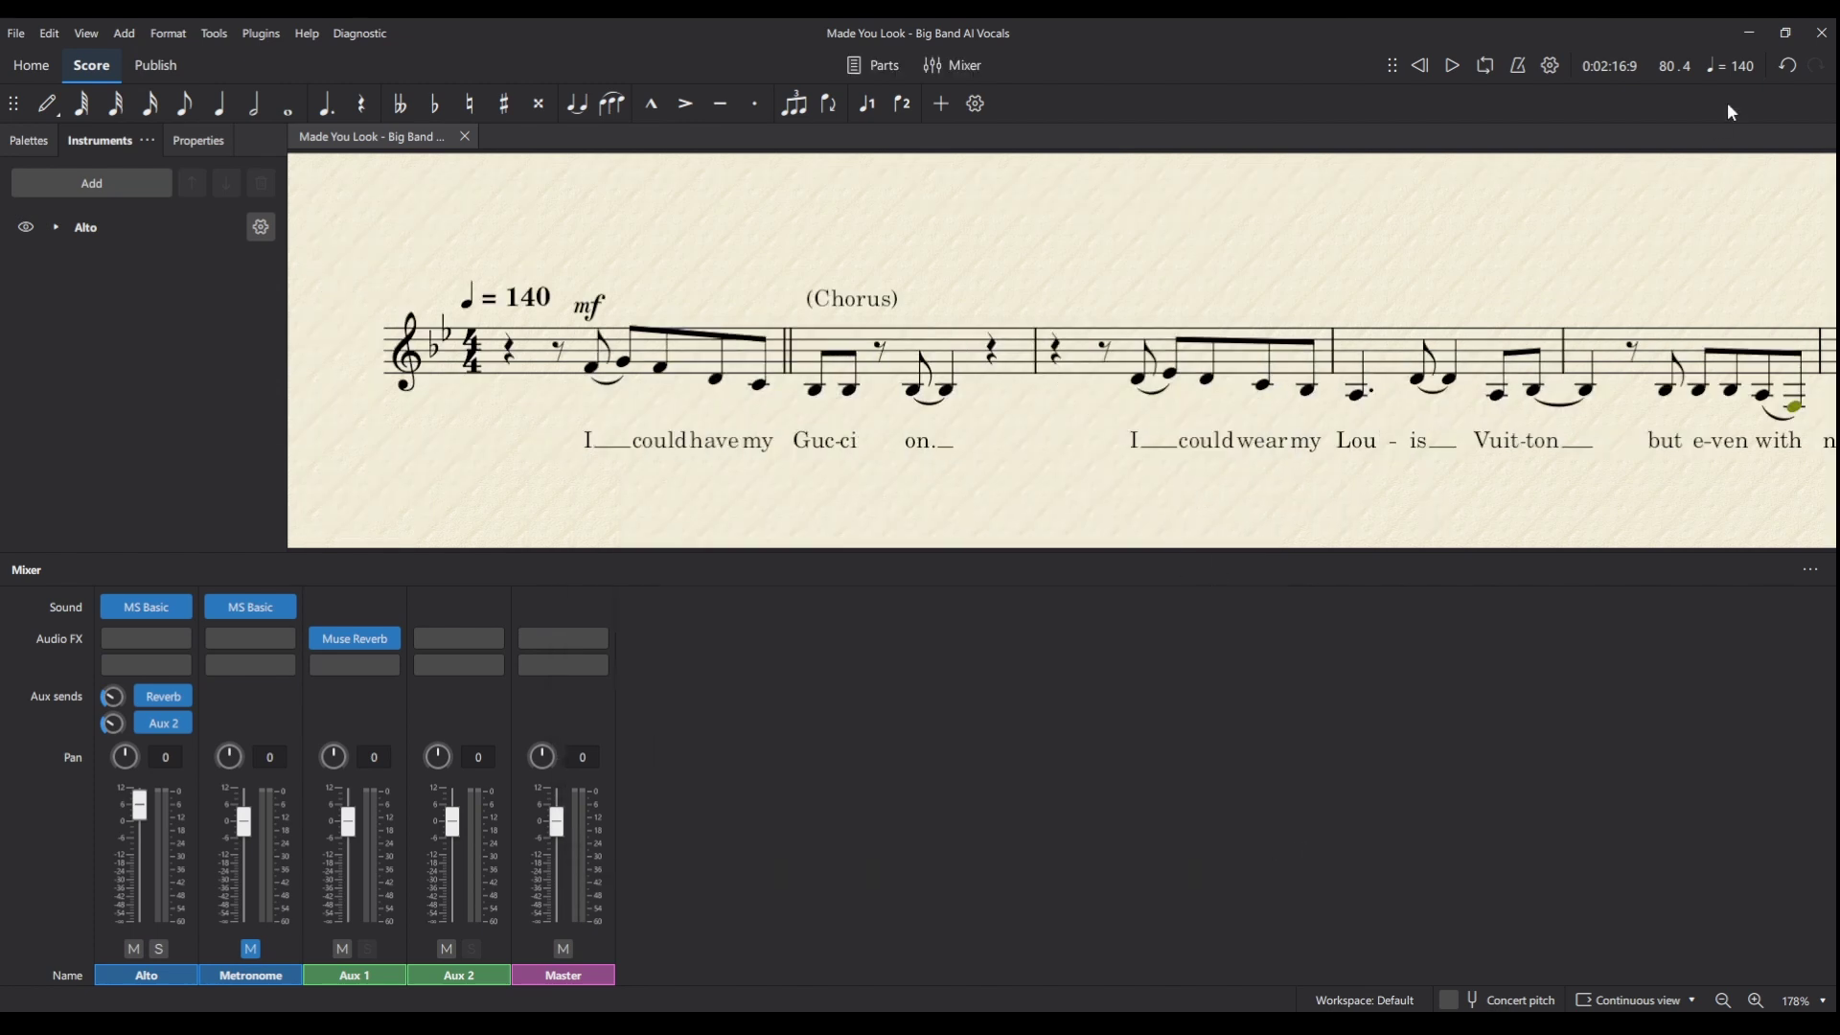
pyautogui.click(1752, 36)
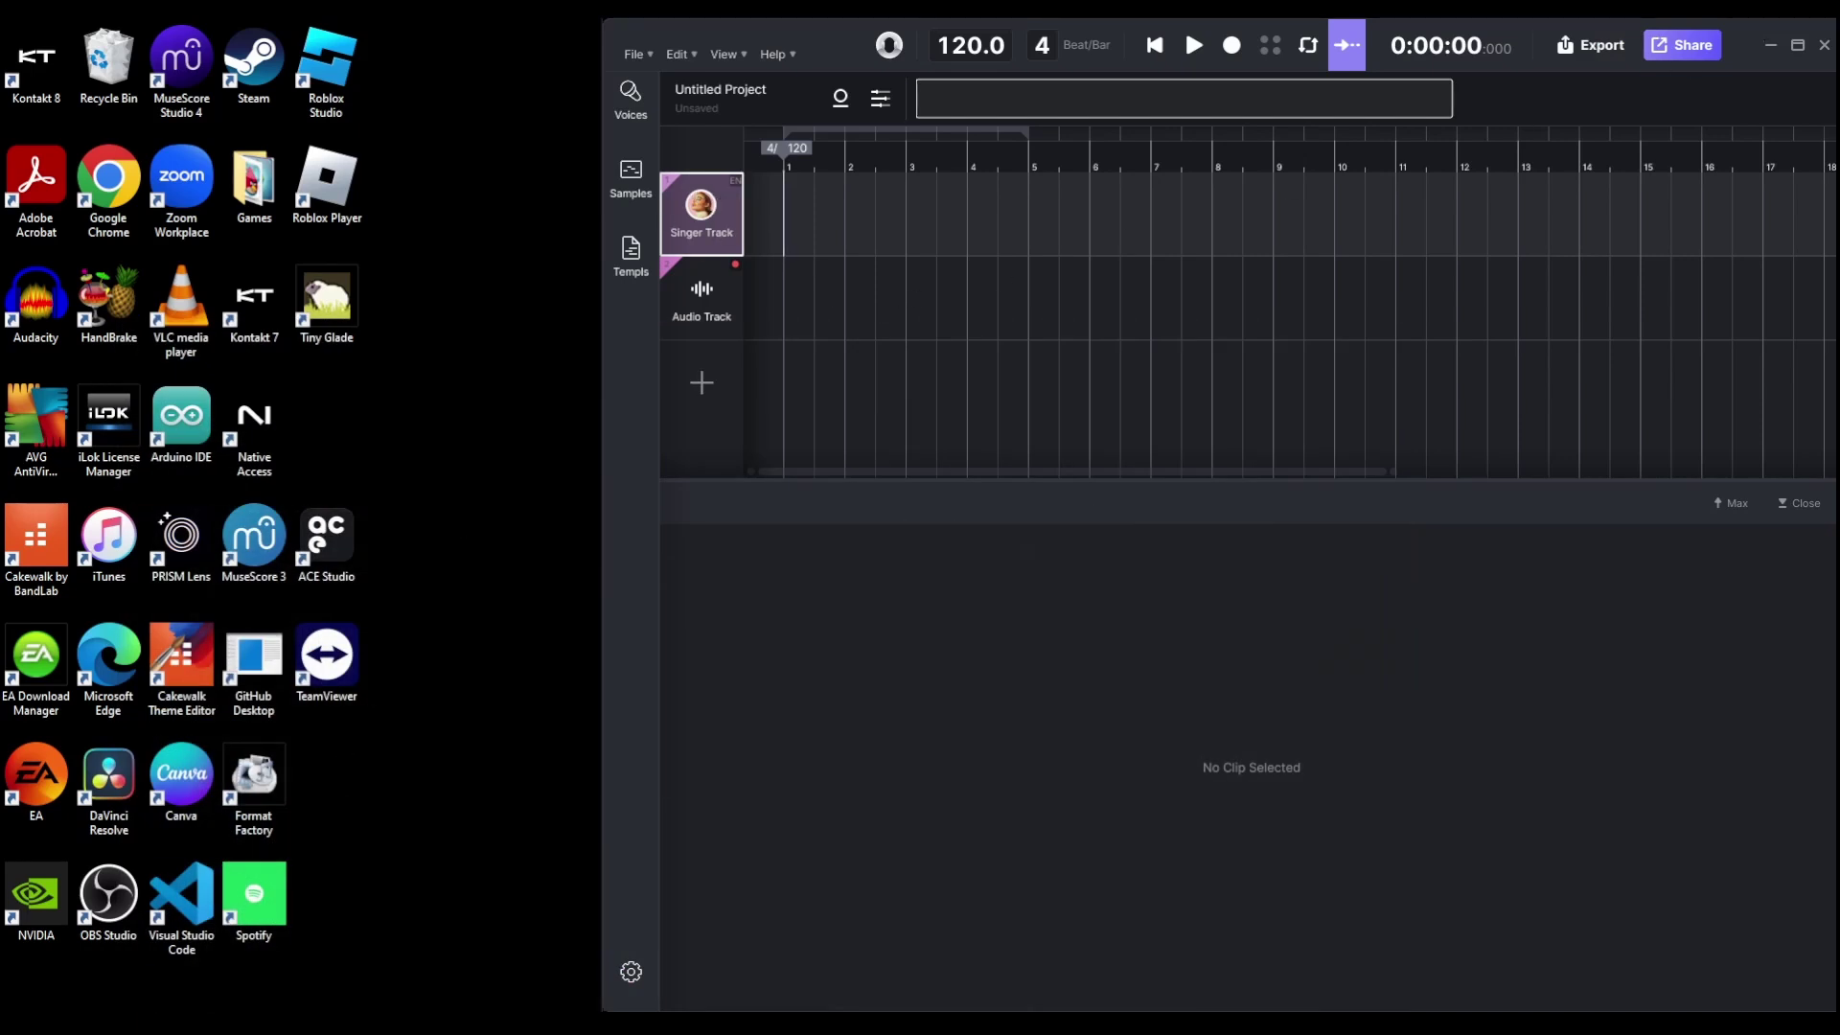
# - Drag the .mxl file from the AI Vocals folder onto ACE Studio's tracks and accept its 140 BPM tempo
pyautogui.moveTo(201, 1022)
pyautogui.click(202, 1022)
pyautogui.moveTo(424, 347); pyautogui.dragTo(620, 273)
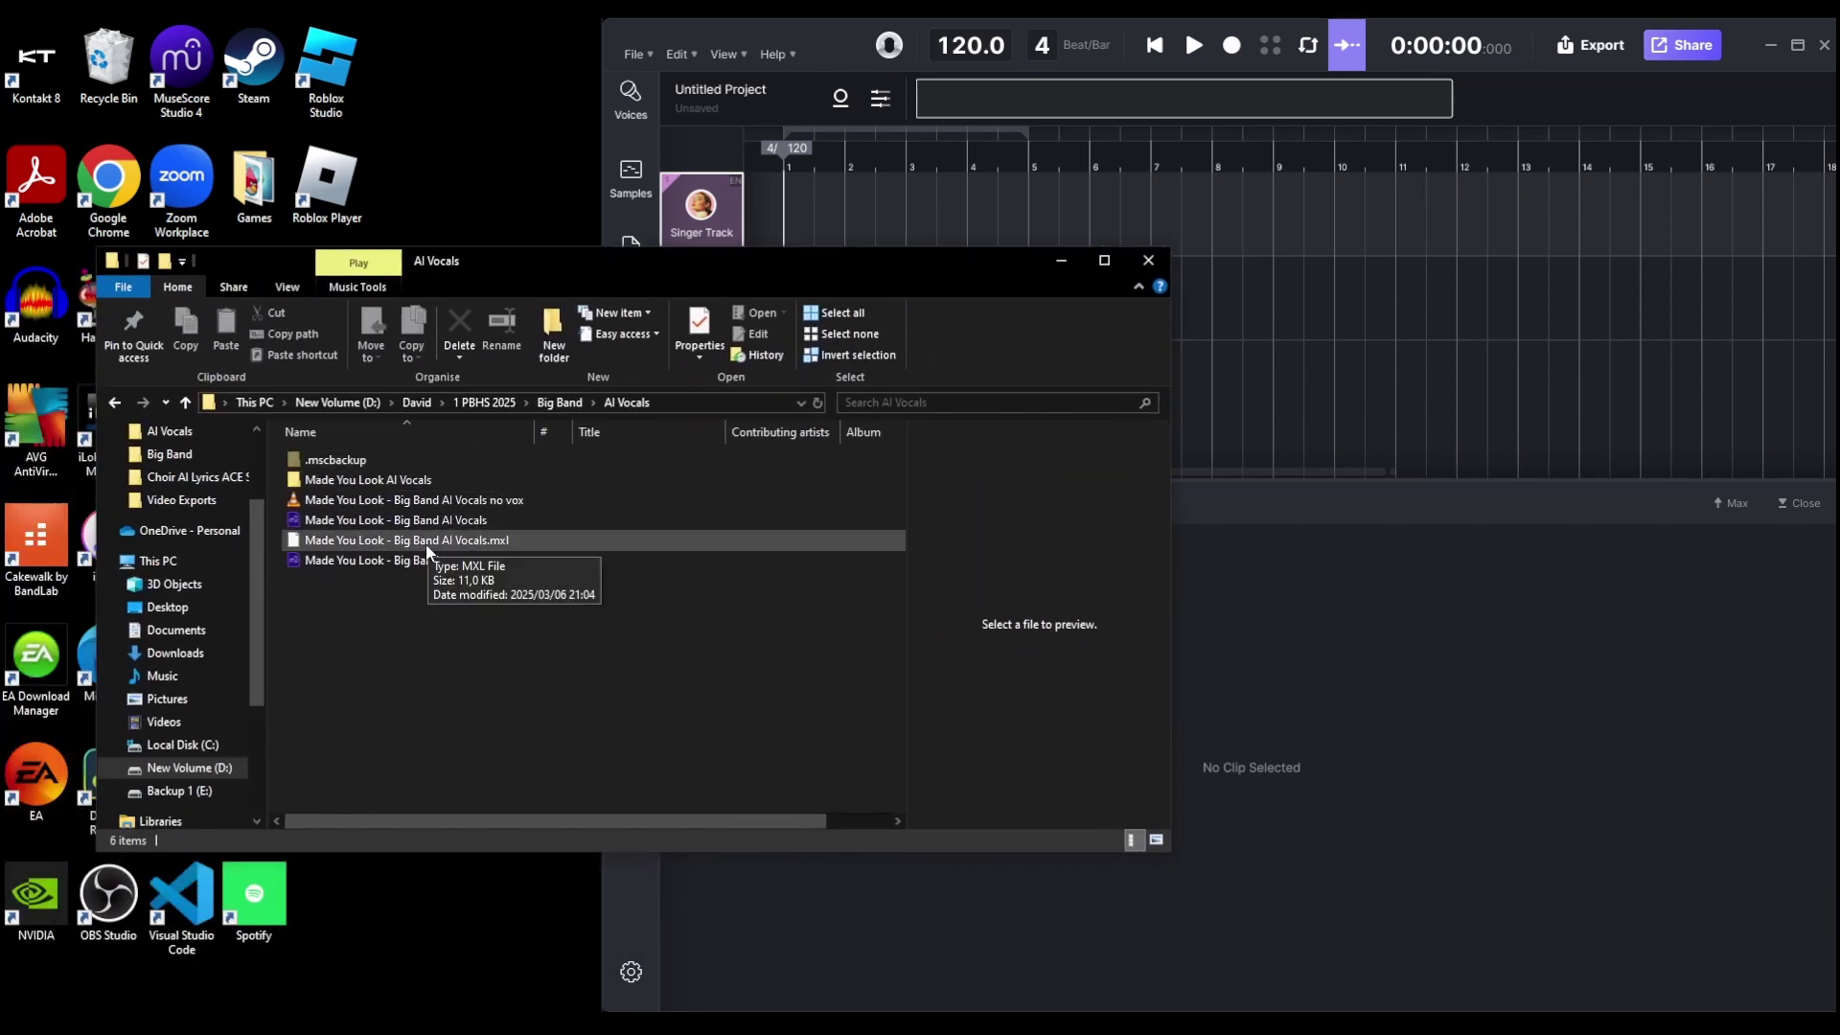
pyautogui.moveTo(421, 551)
pyautogui.mouseDown()
pyautogui.moveTo(746, 542)
pyautogui.moveTo(884, 332)
pyautogui.moveTo(807, 234)
pyautogui.moveTo(784, 235)
pyautogui.mouseUp()
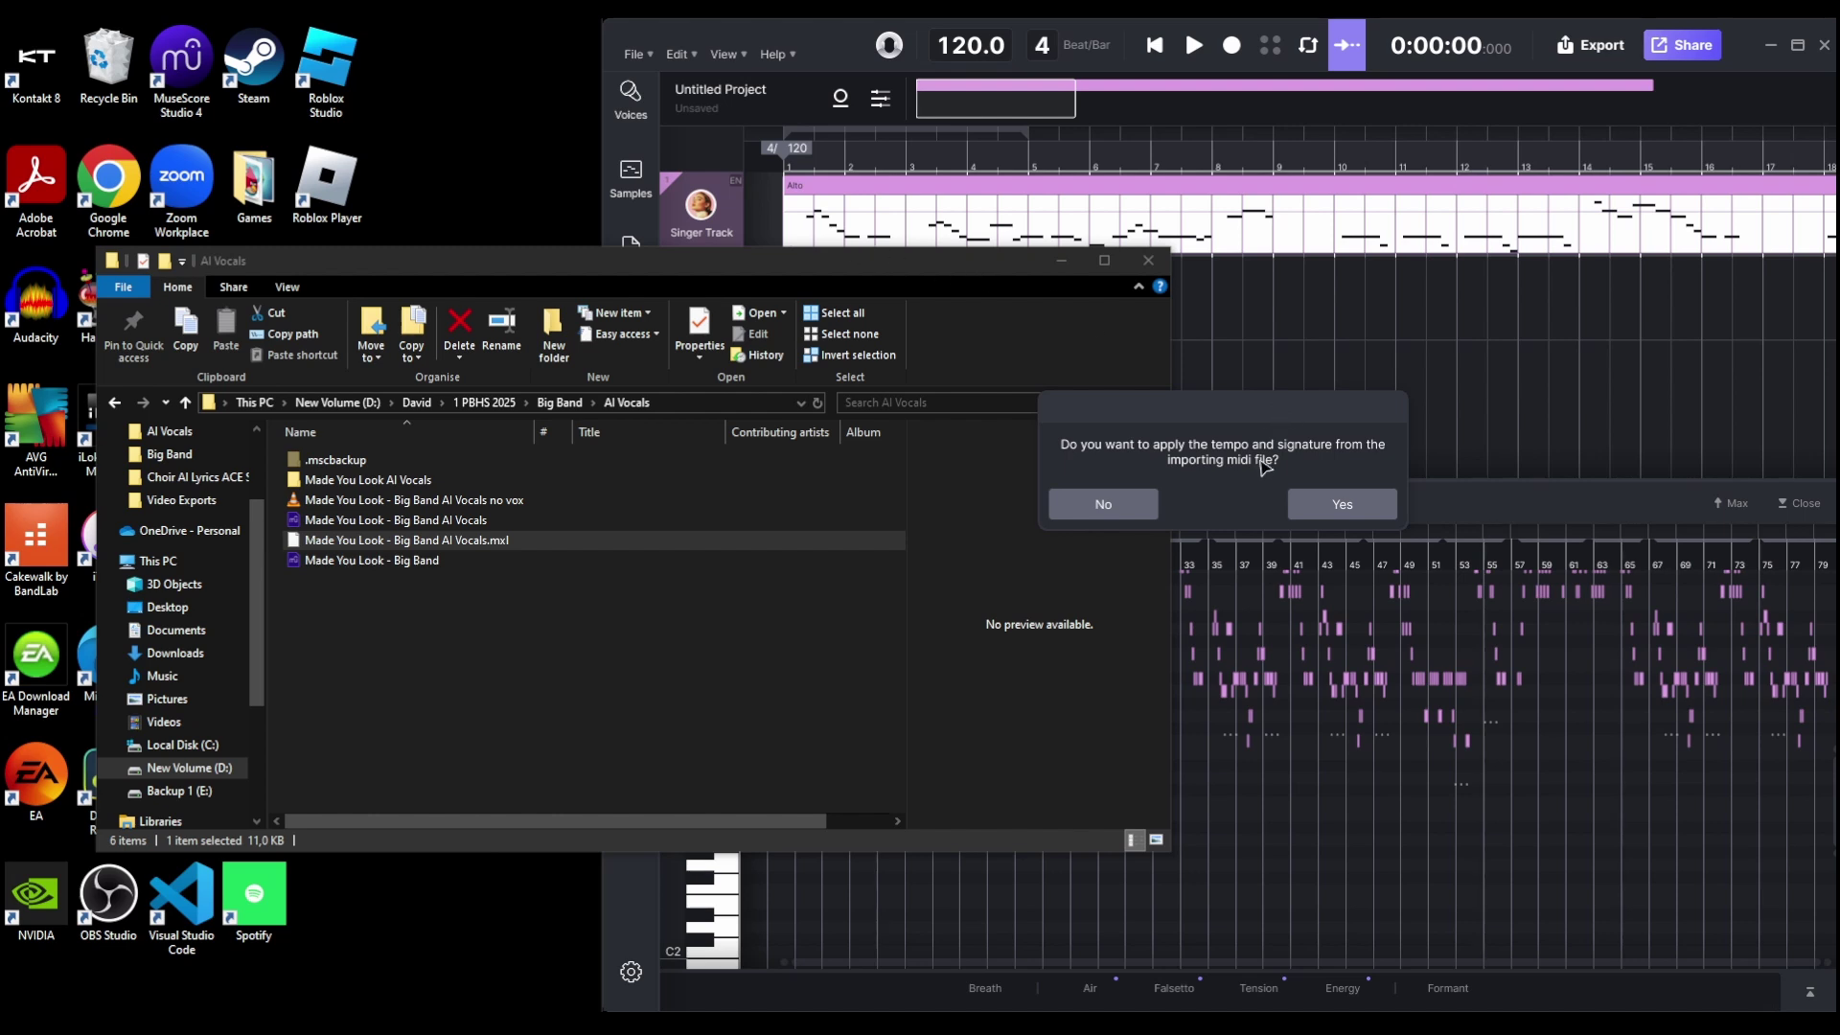
pyautogui.click(1328, 510)
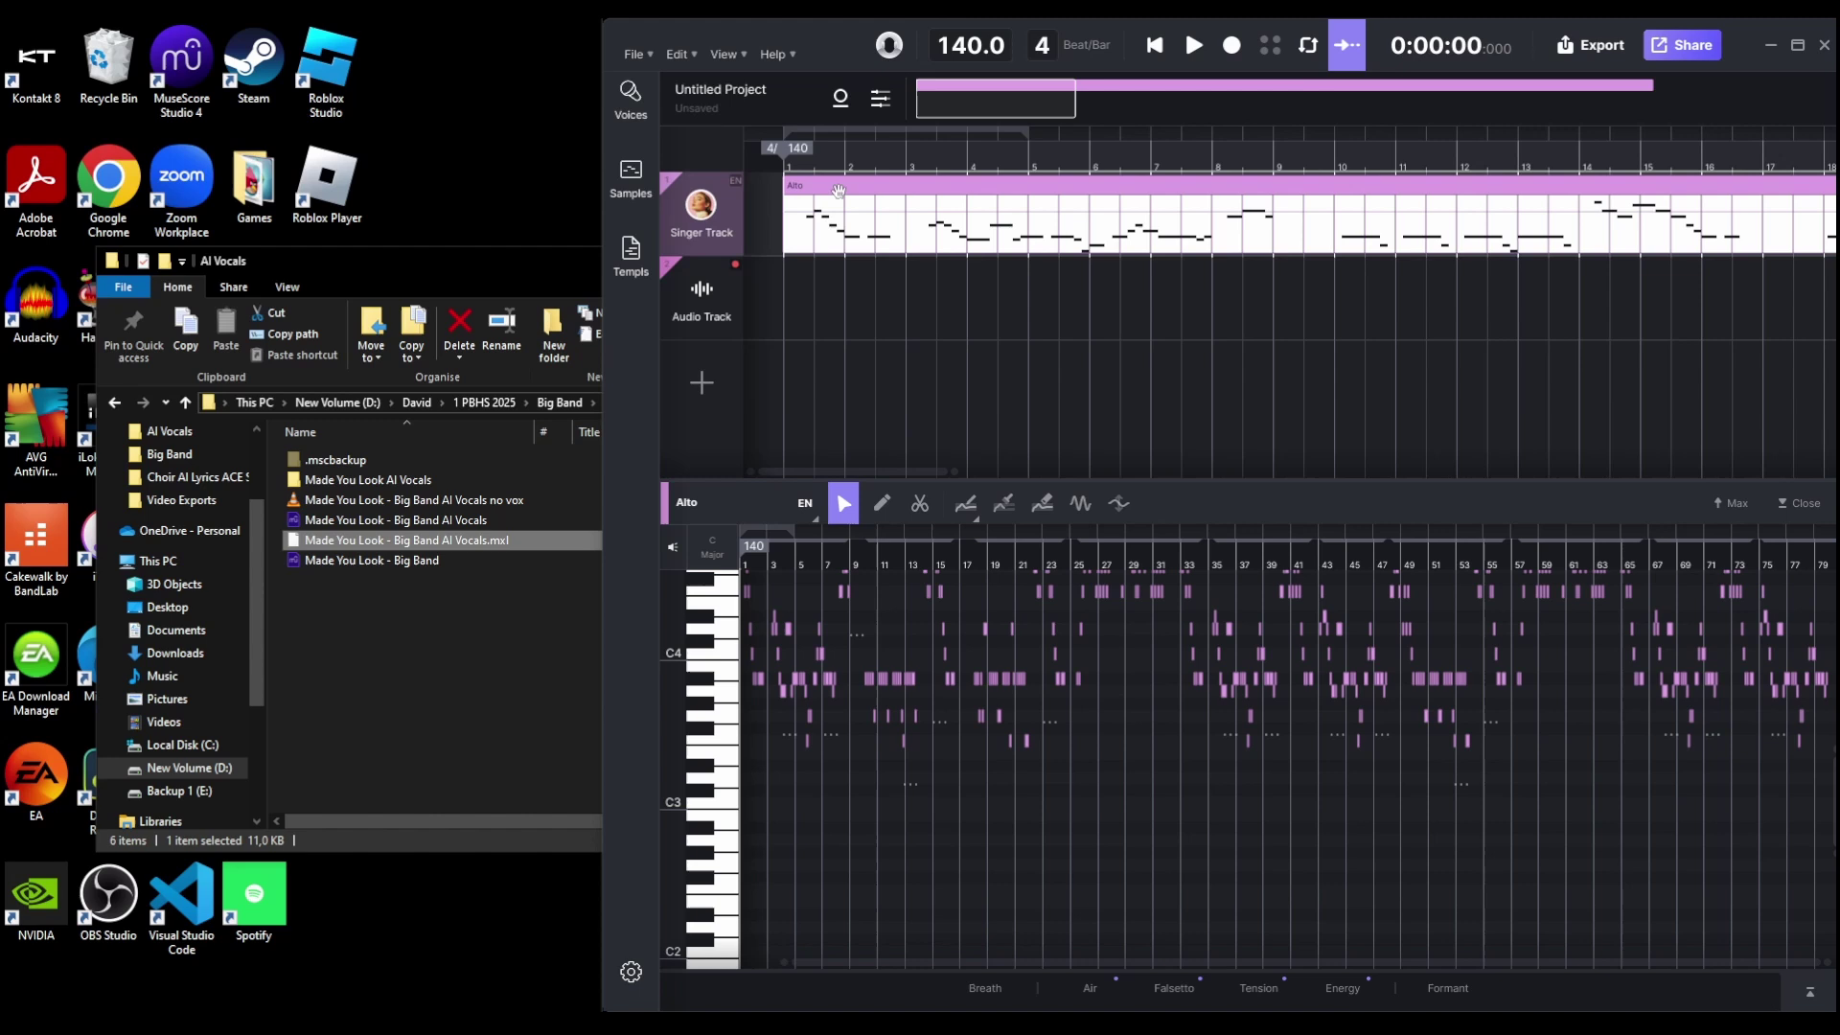
# - Maximize ACE Studio and show the Singer Track's voice panel with the Ember Rose blend
pyautogui.click(1799, 46)
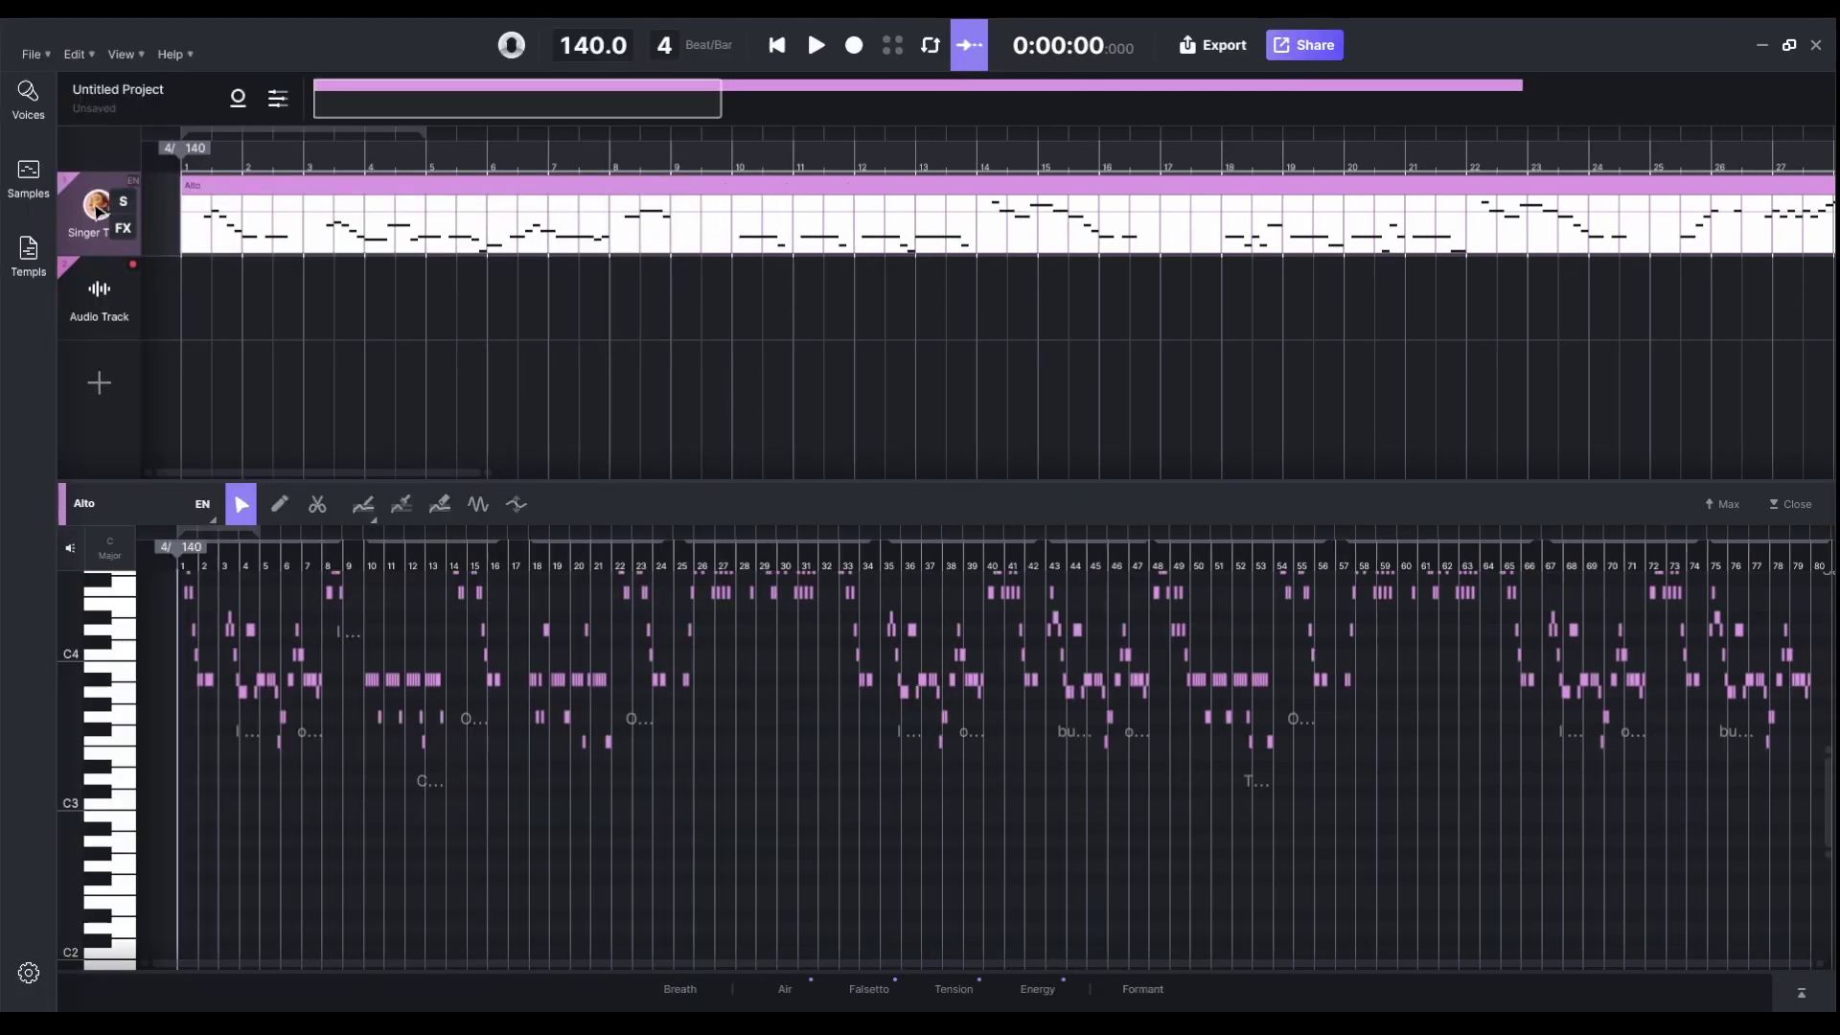
pyautogui.click(98, 210)
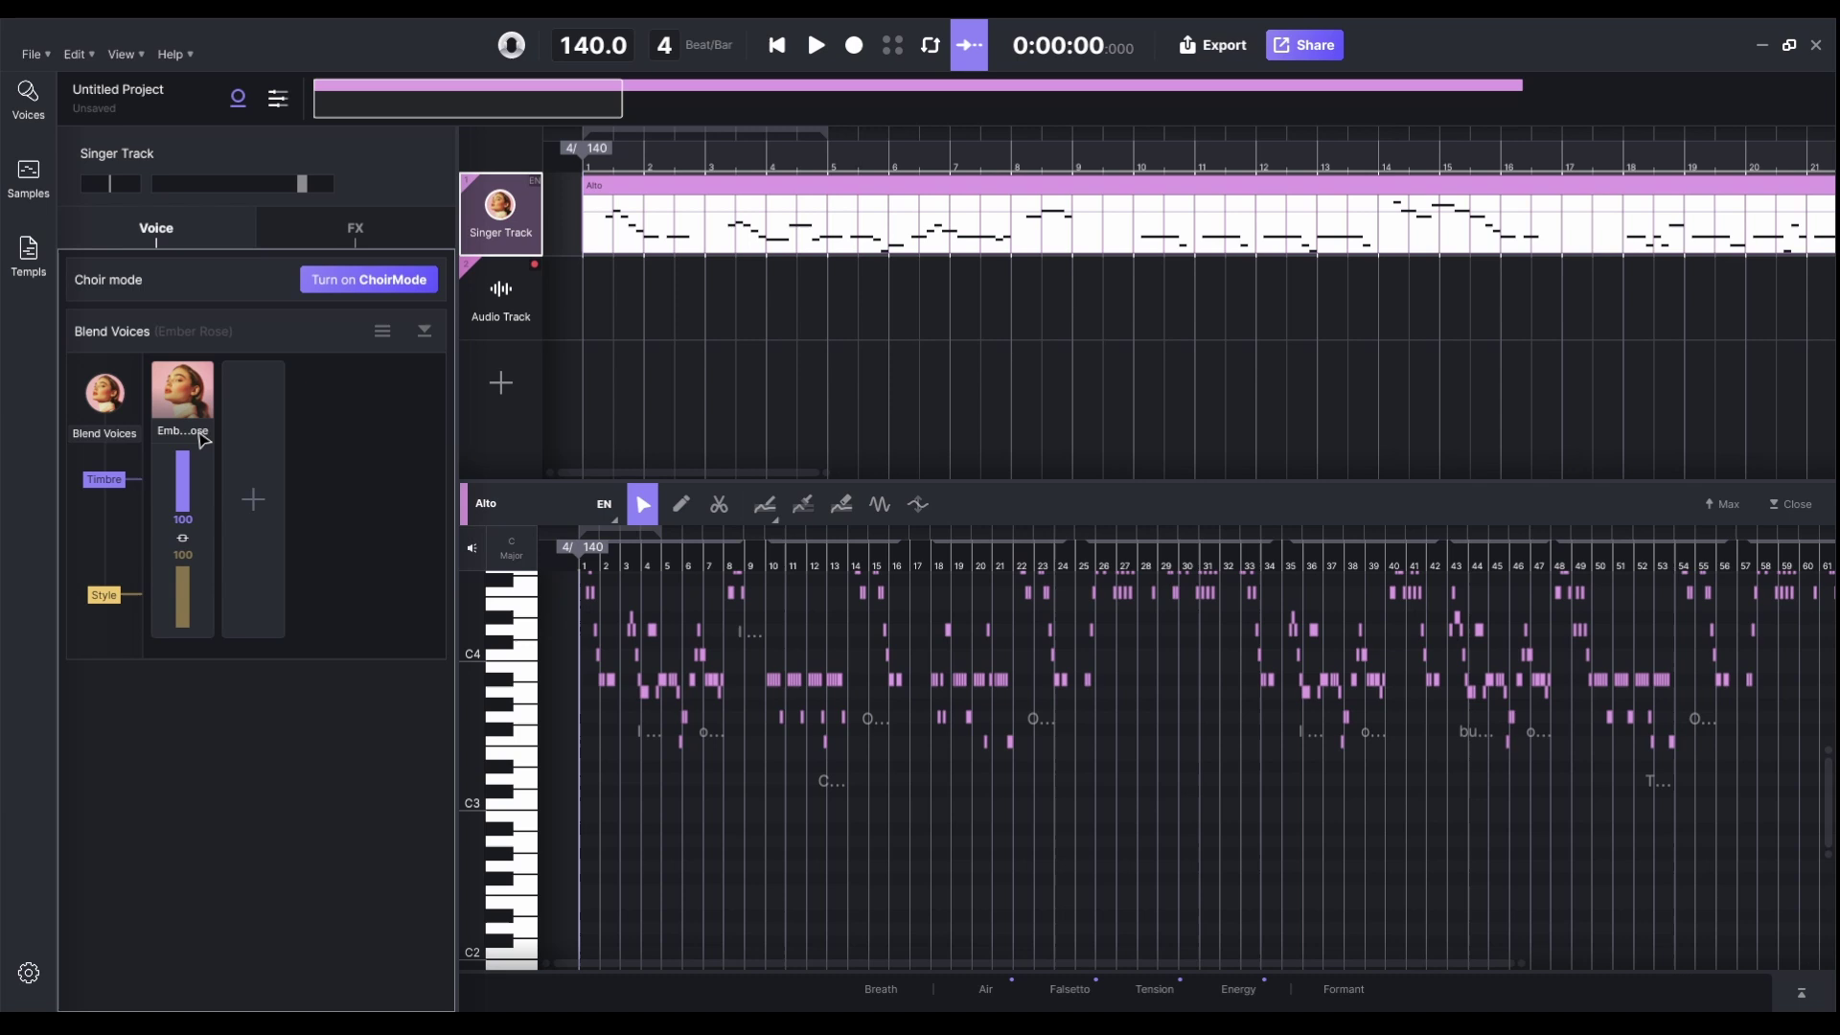
pyautogui.moveTo(476, 245)
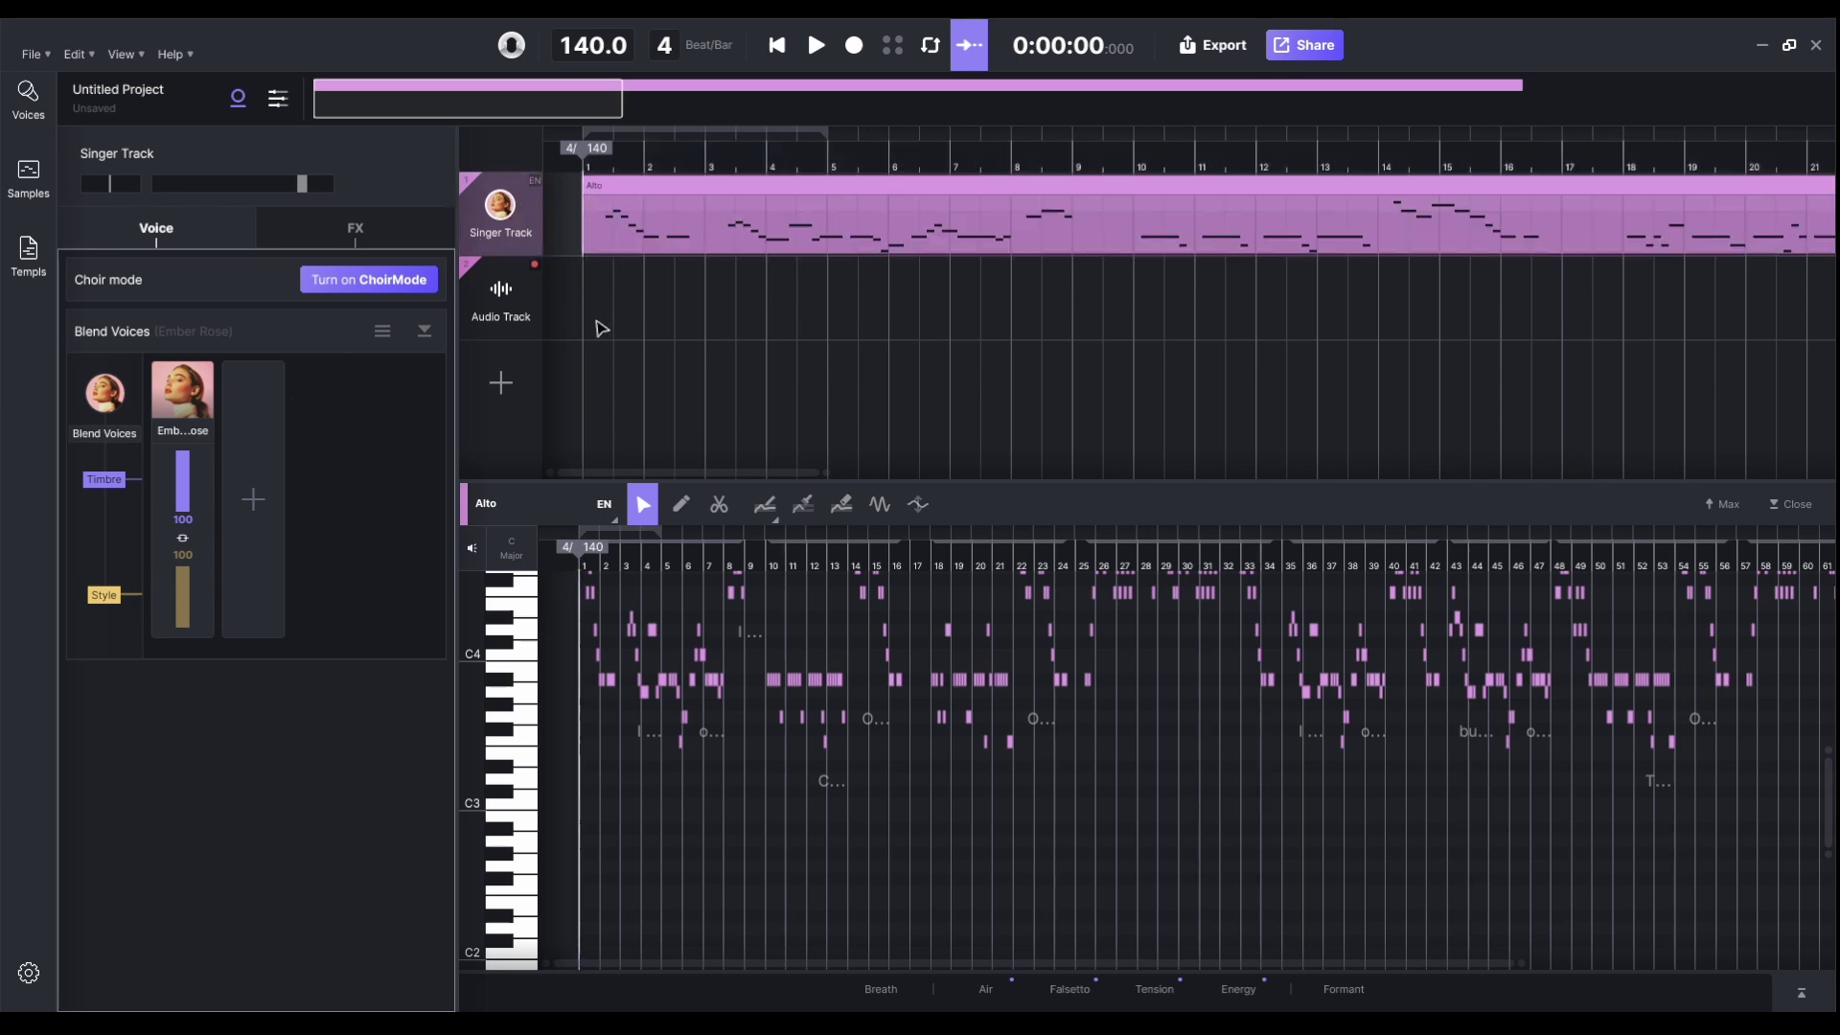
# - Play the opening of the rendered Alto vocal at 140 BPM, then stop it
pyautogui.press('space')
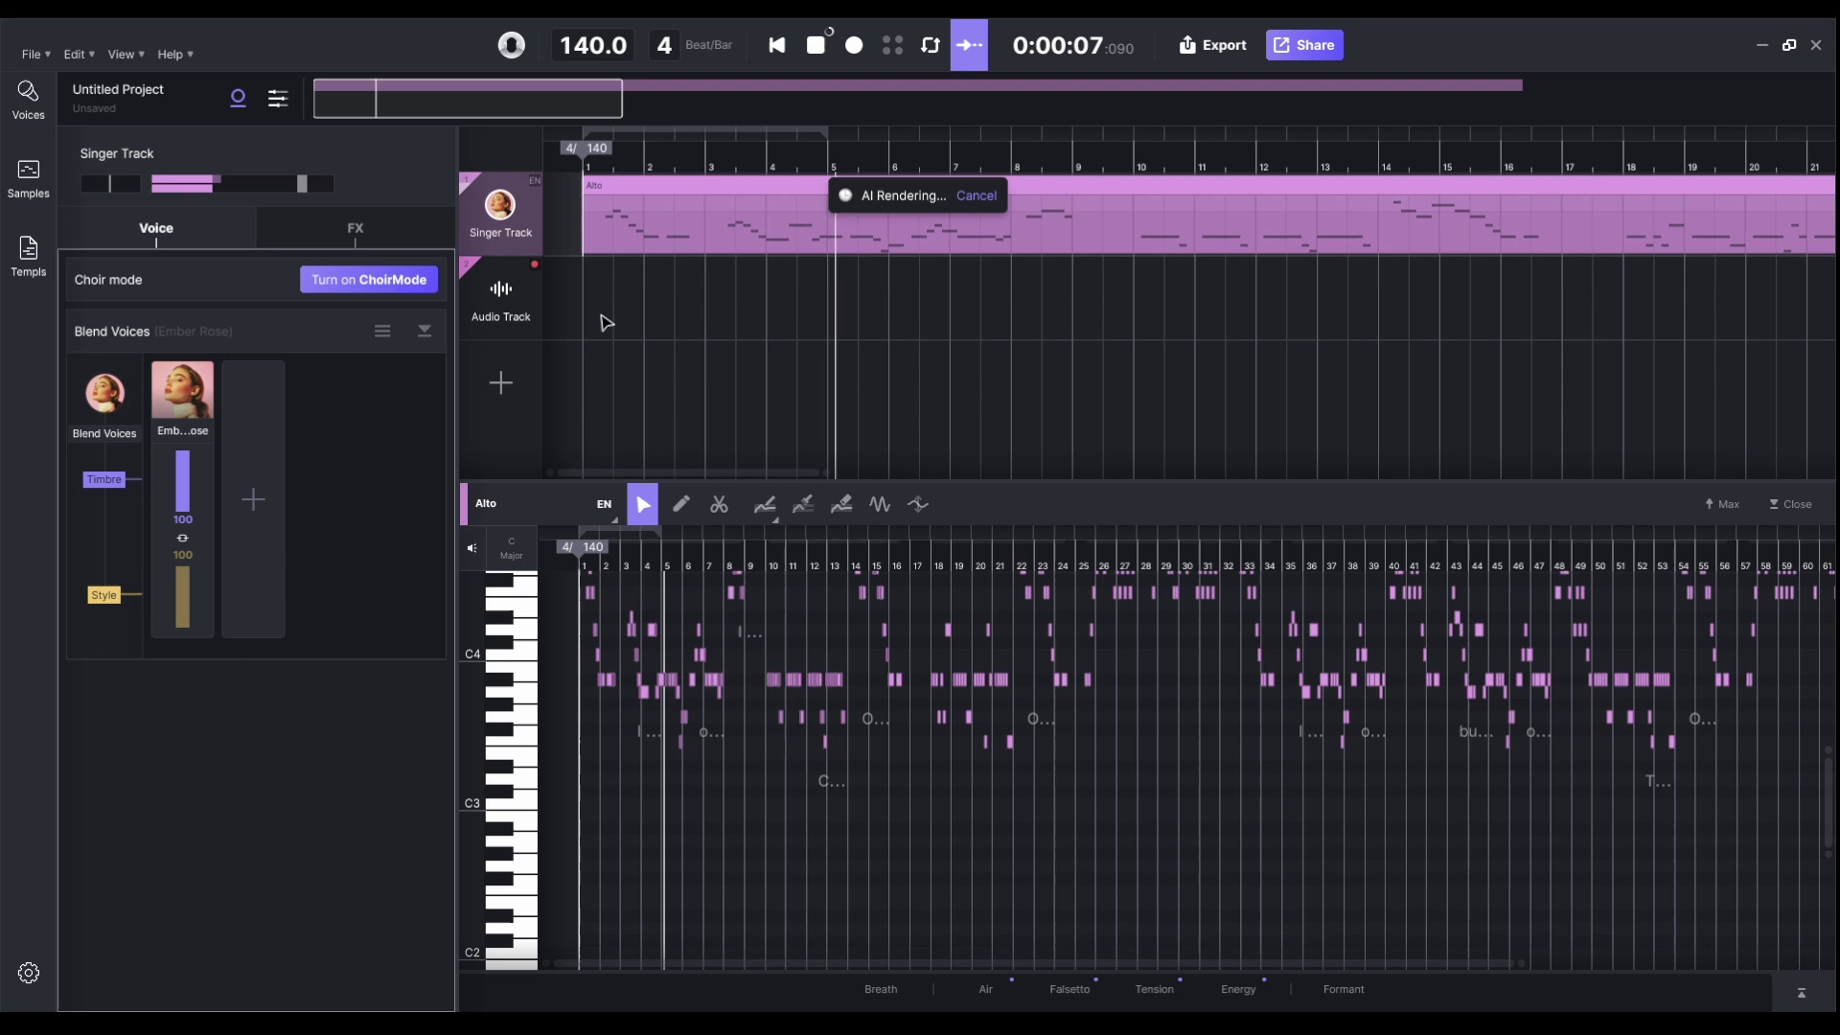
pyautogui.press('space')
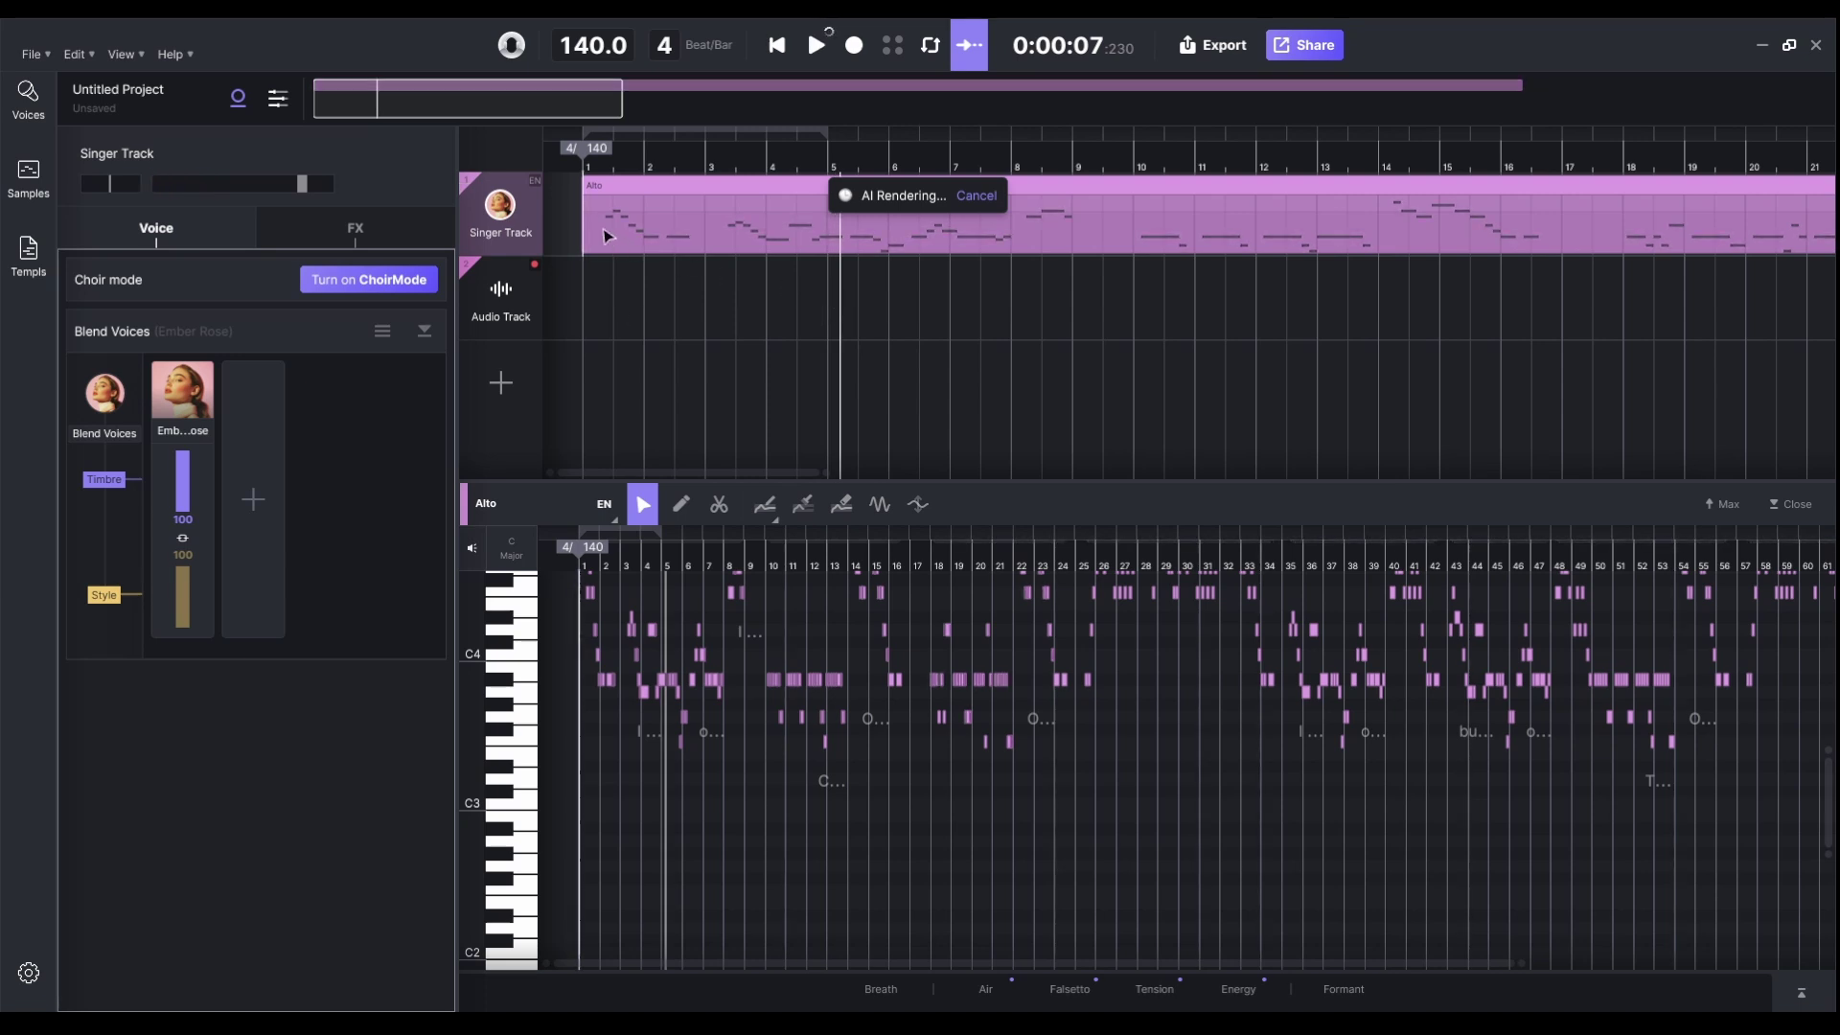
pyautogui.moveTo(530, 228)
pyautogui.moveTo(209, 1024)
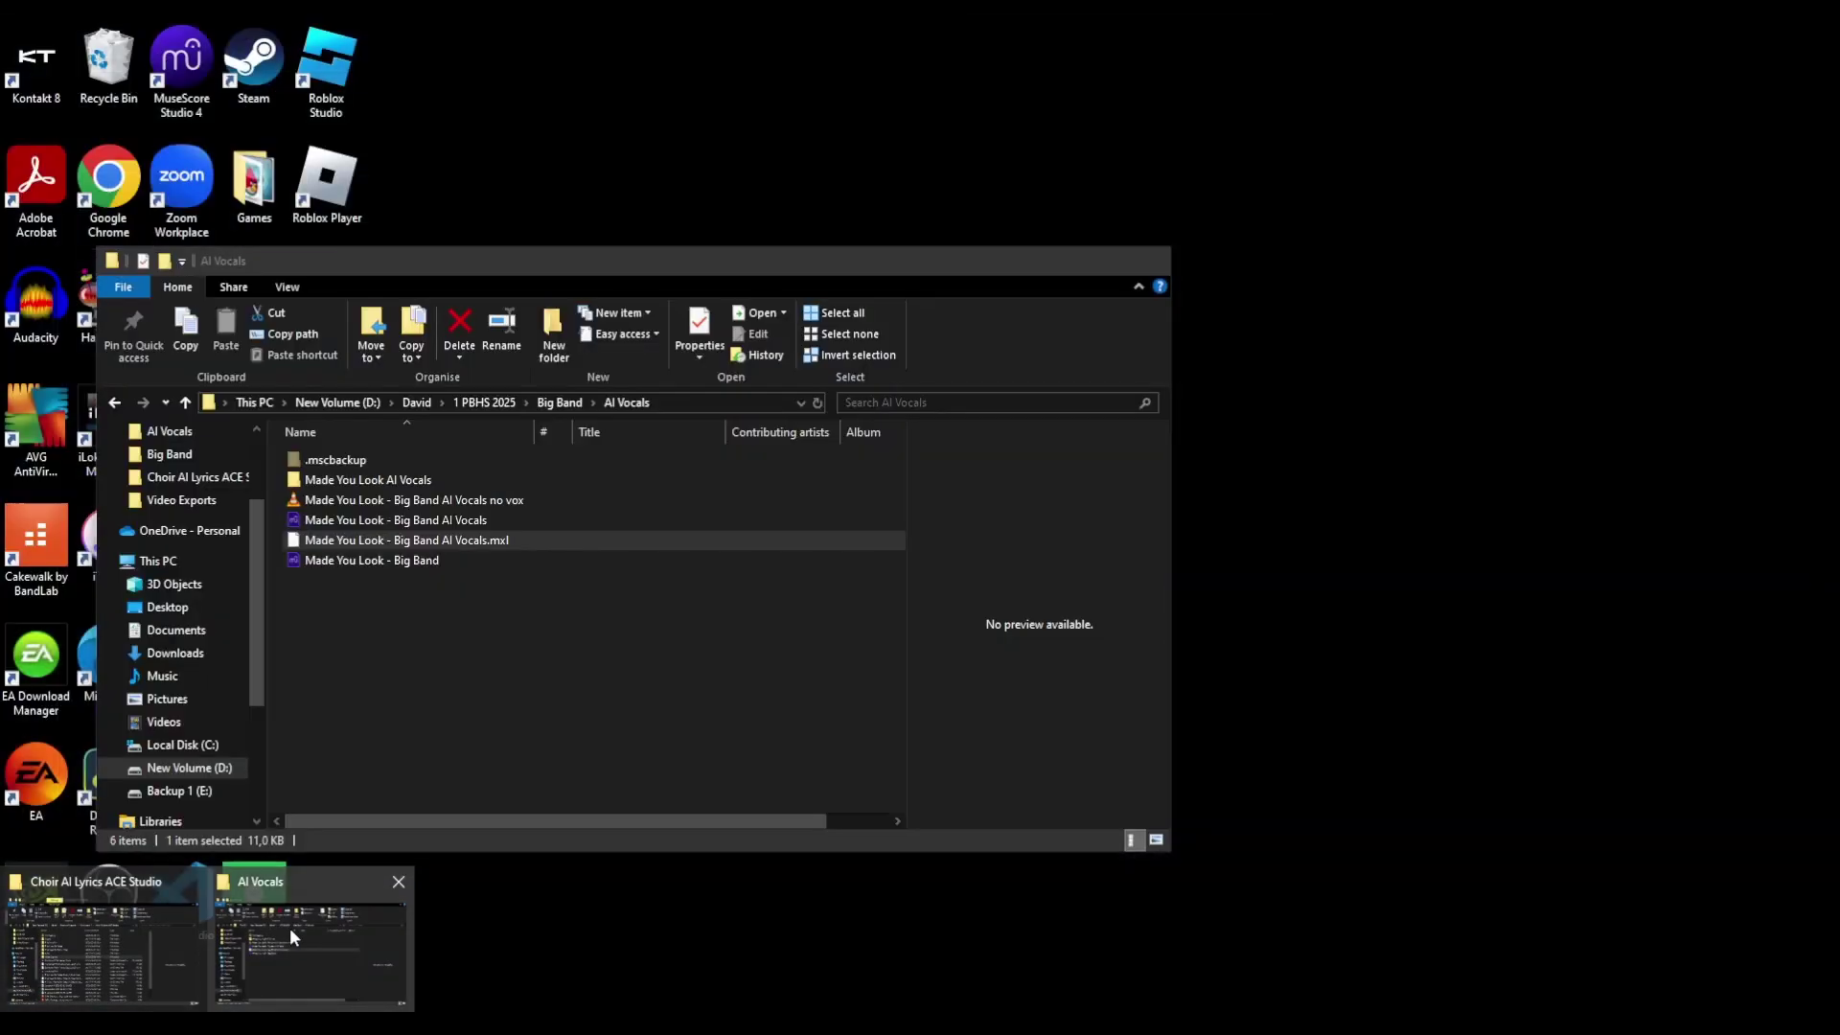
# - Drop the 'Made You Look - Big Band AI Vocals no vox' file onto the Audio Track
pyautogui.click(290, 927)
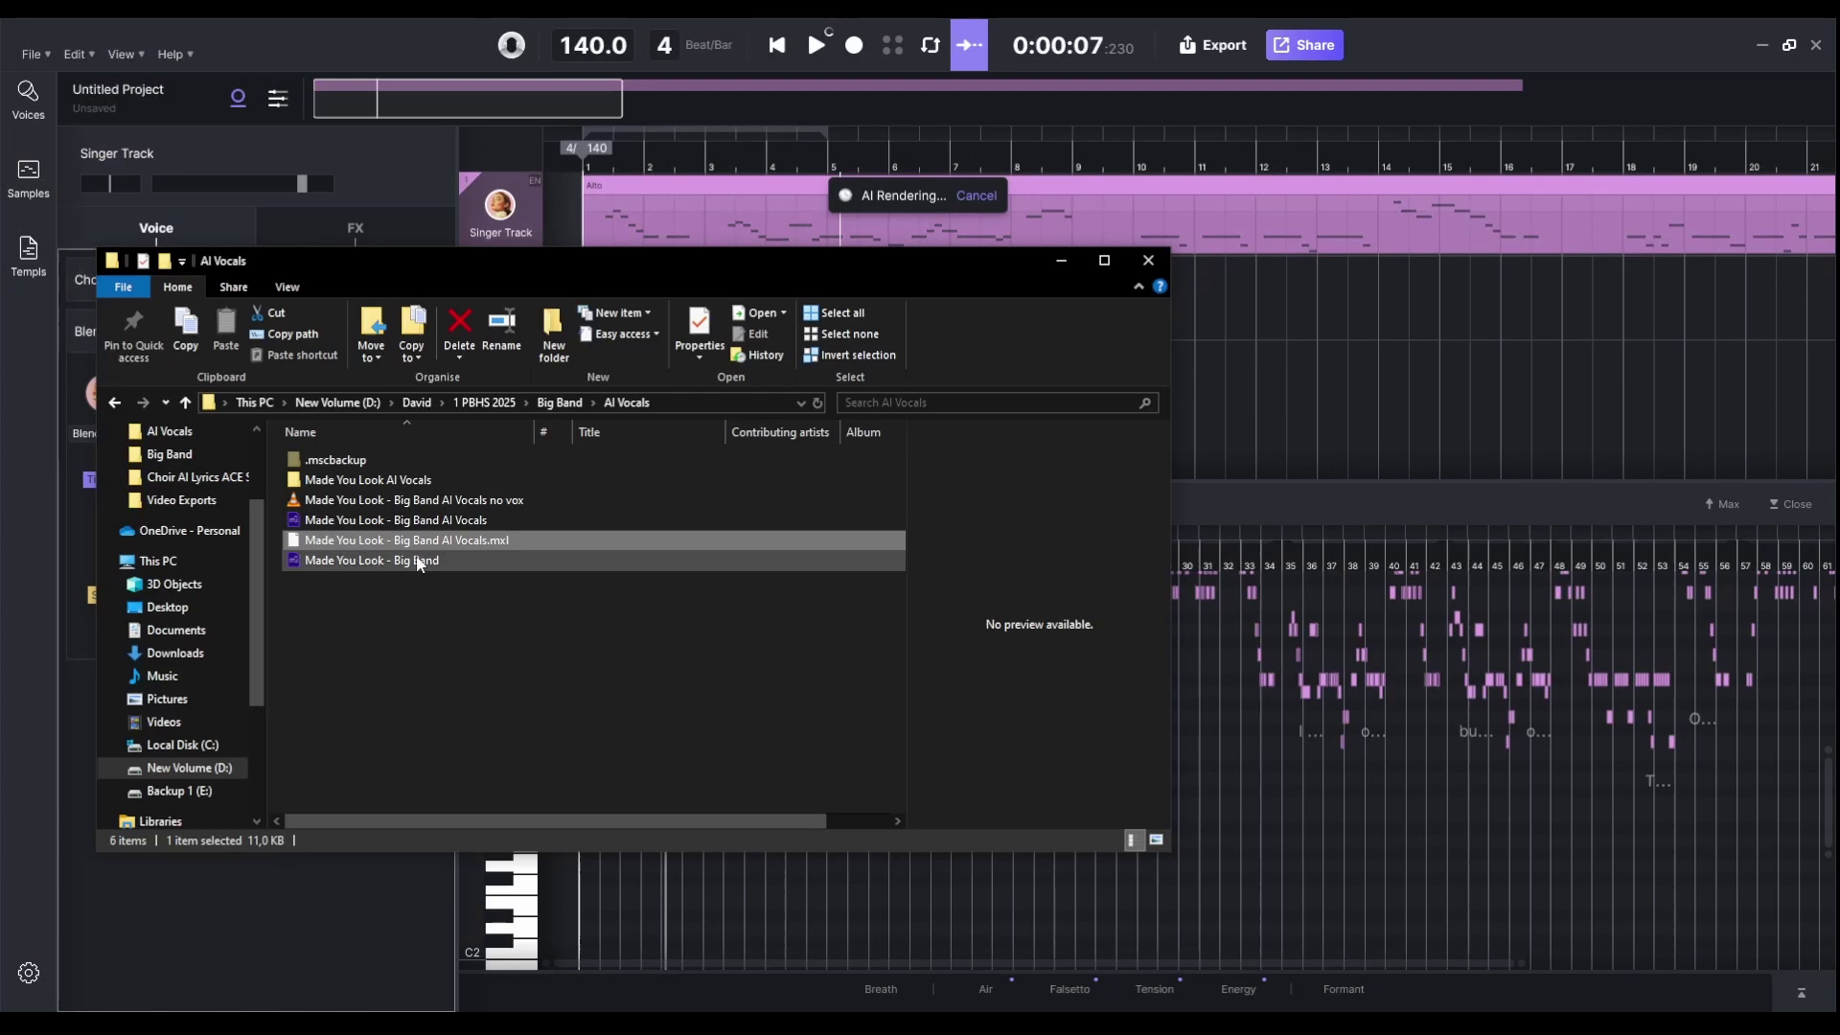
pyautogui.click(422, 499)
pyautogui.moveTo(542, 272); pyautogui.dragTo(616, 500)
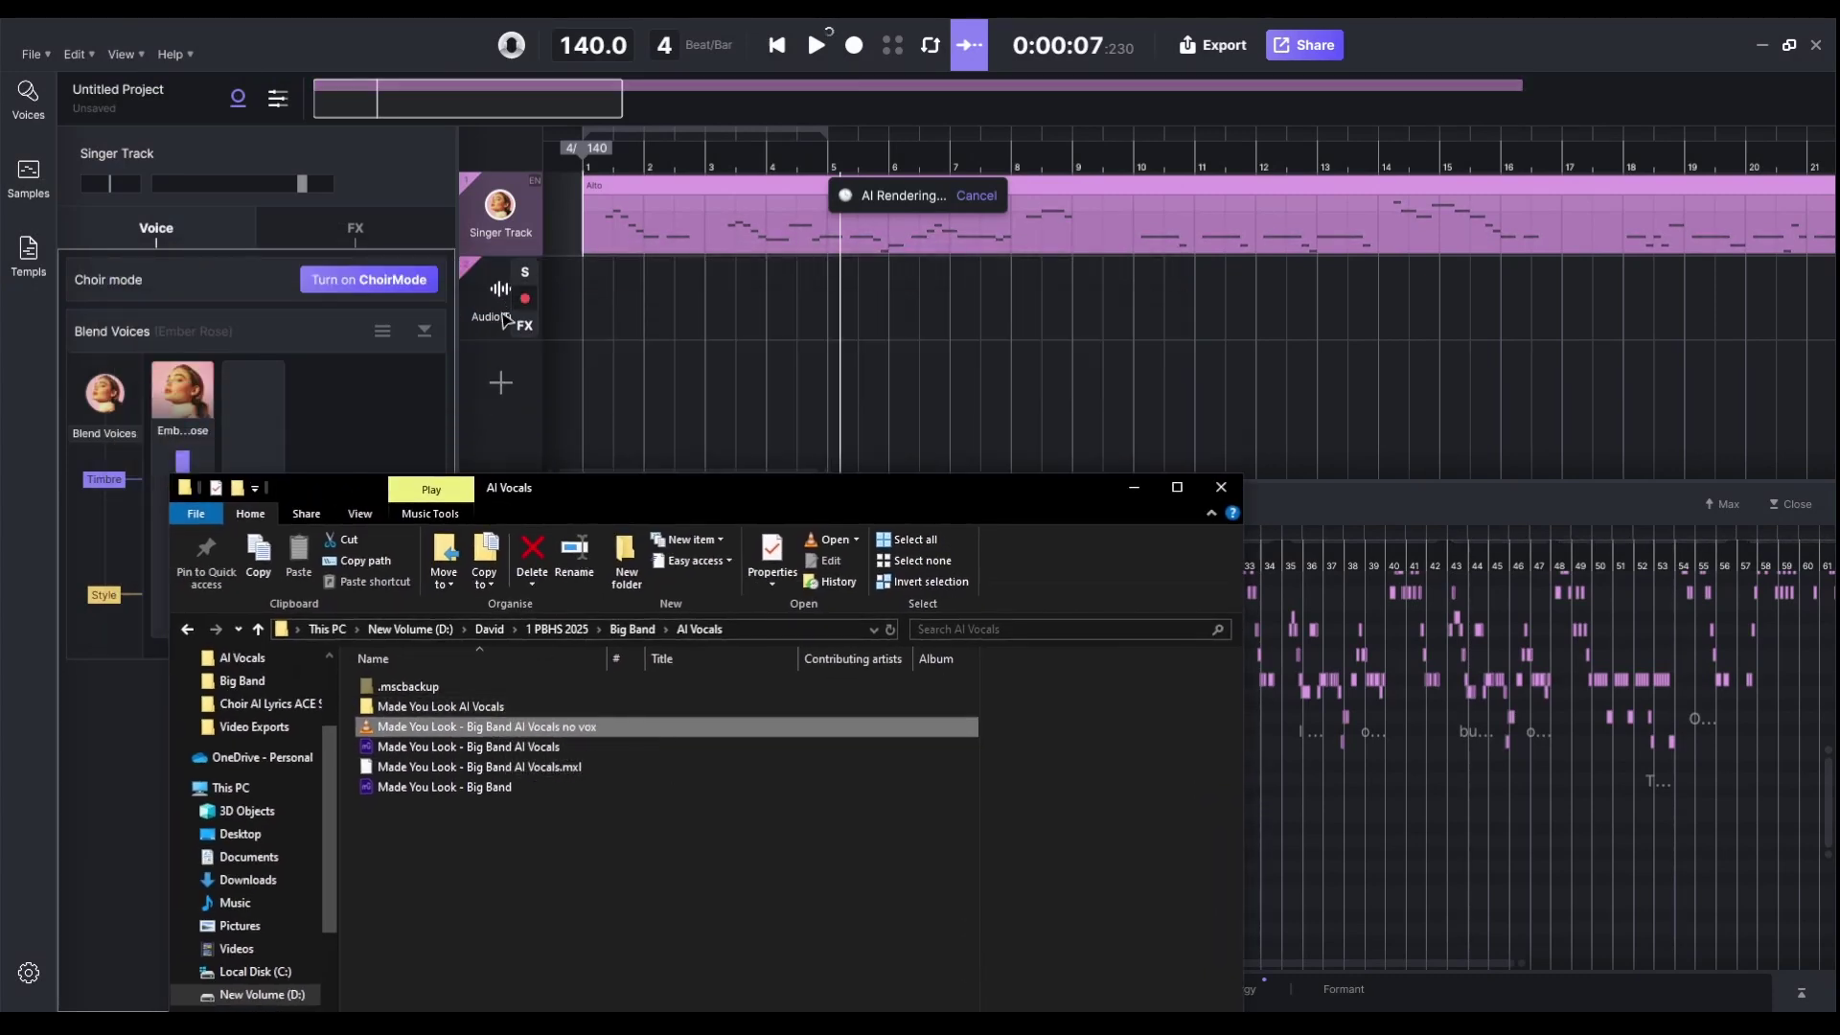
pyautogui.moveTo(451, 727); pyautogui.dragTo(599, 316)
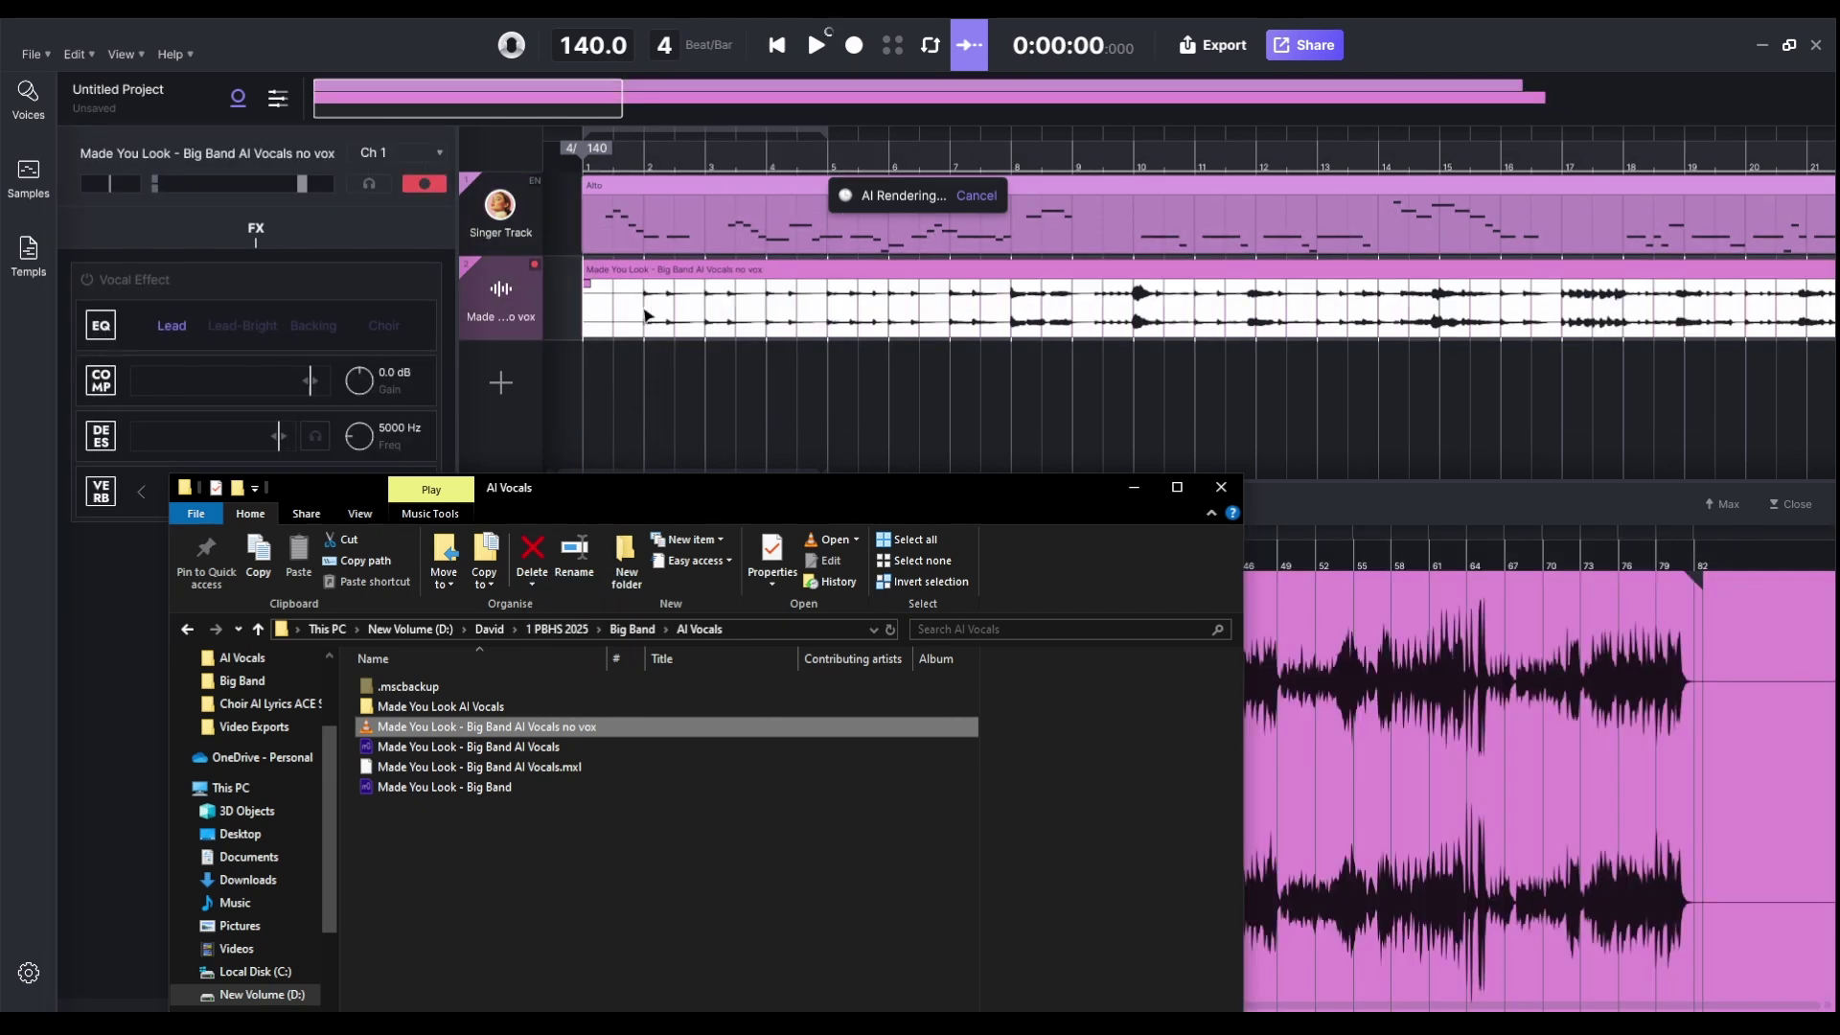
pyautogui.click(586, 326)
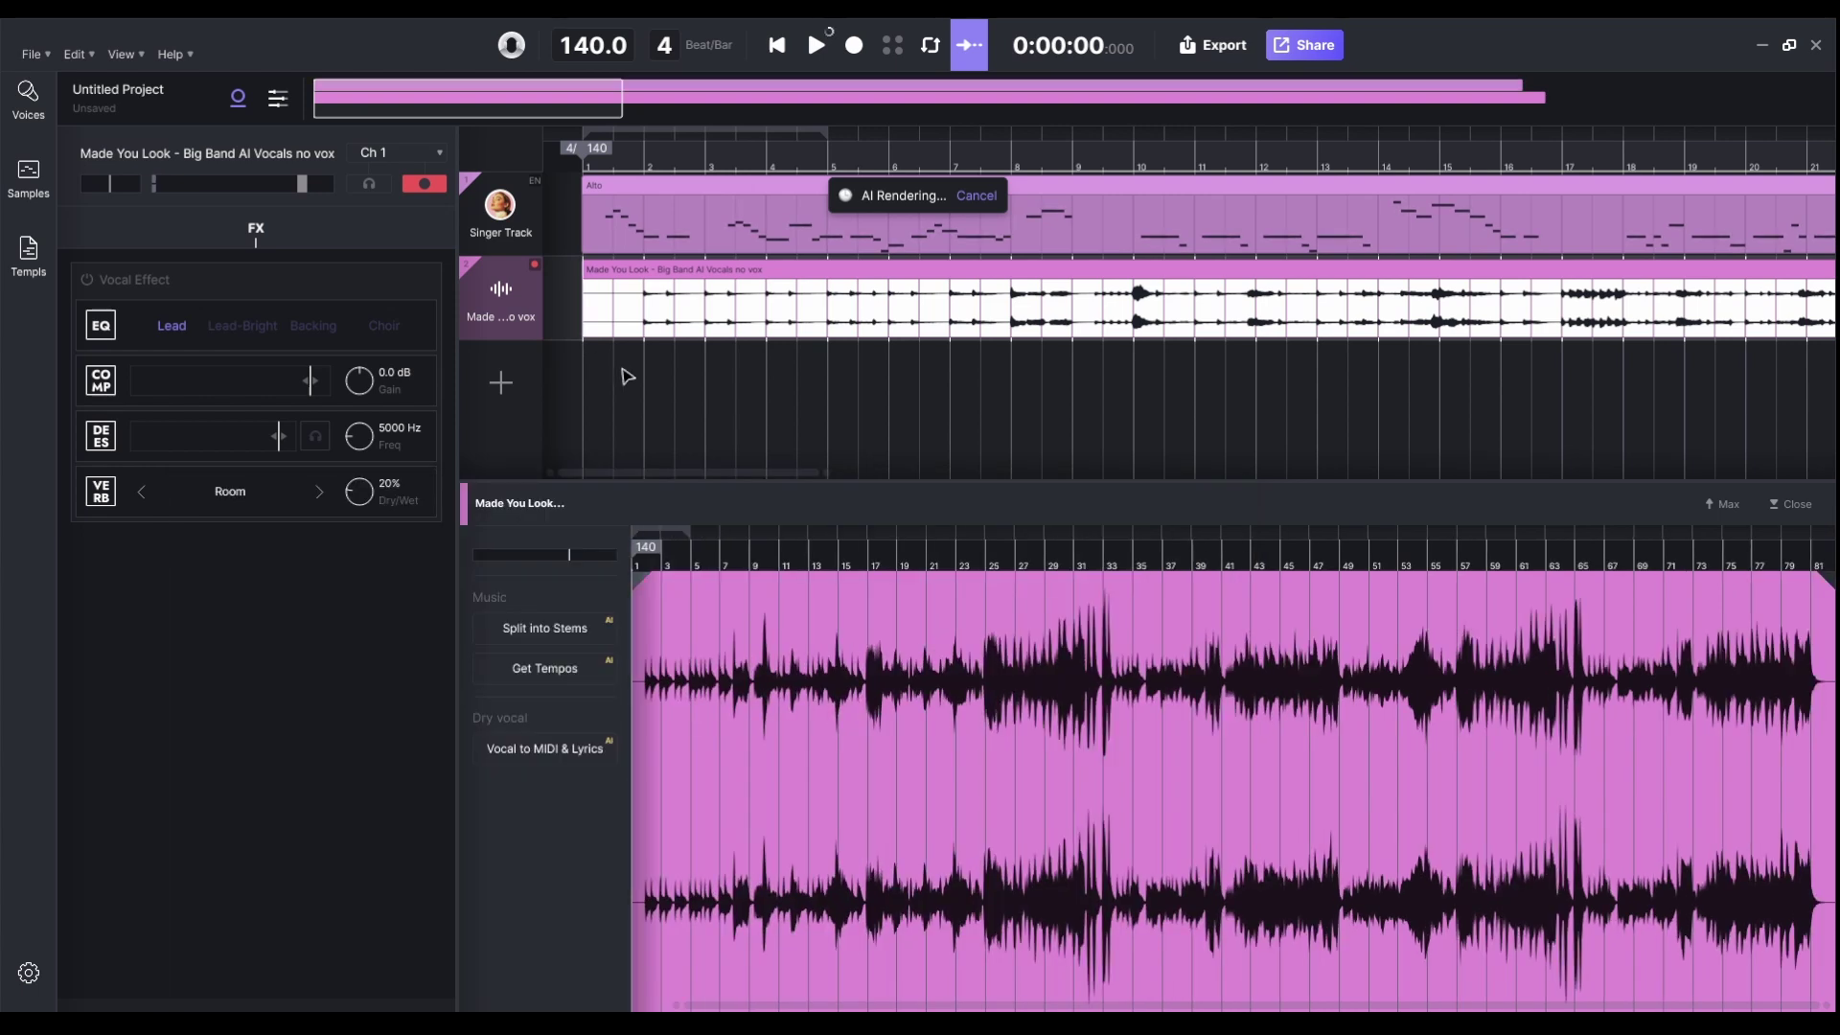
# - Audition the backing audio, disarm the track's recording and return to the start
pyautogui.press('space')
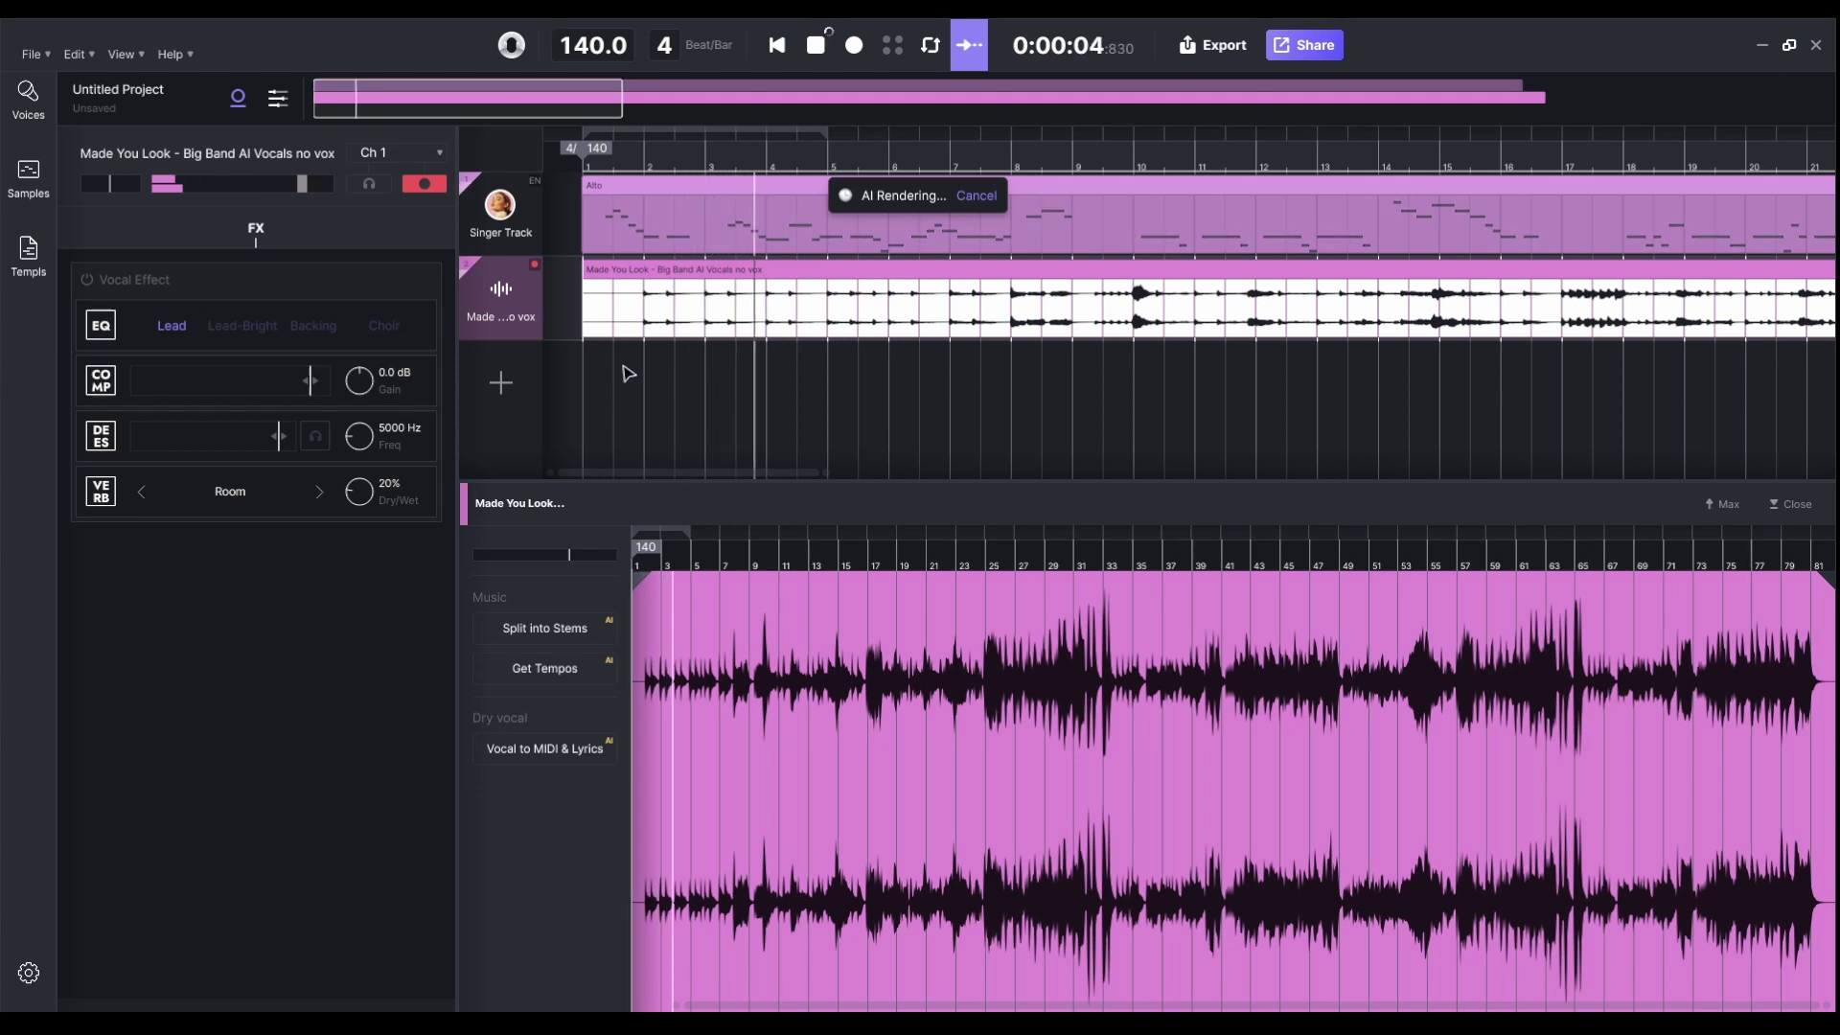
pyautogui.press('space')
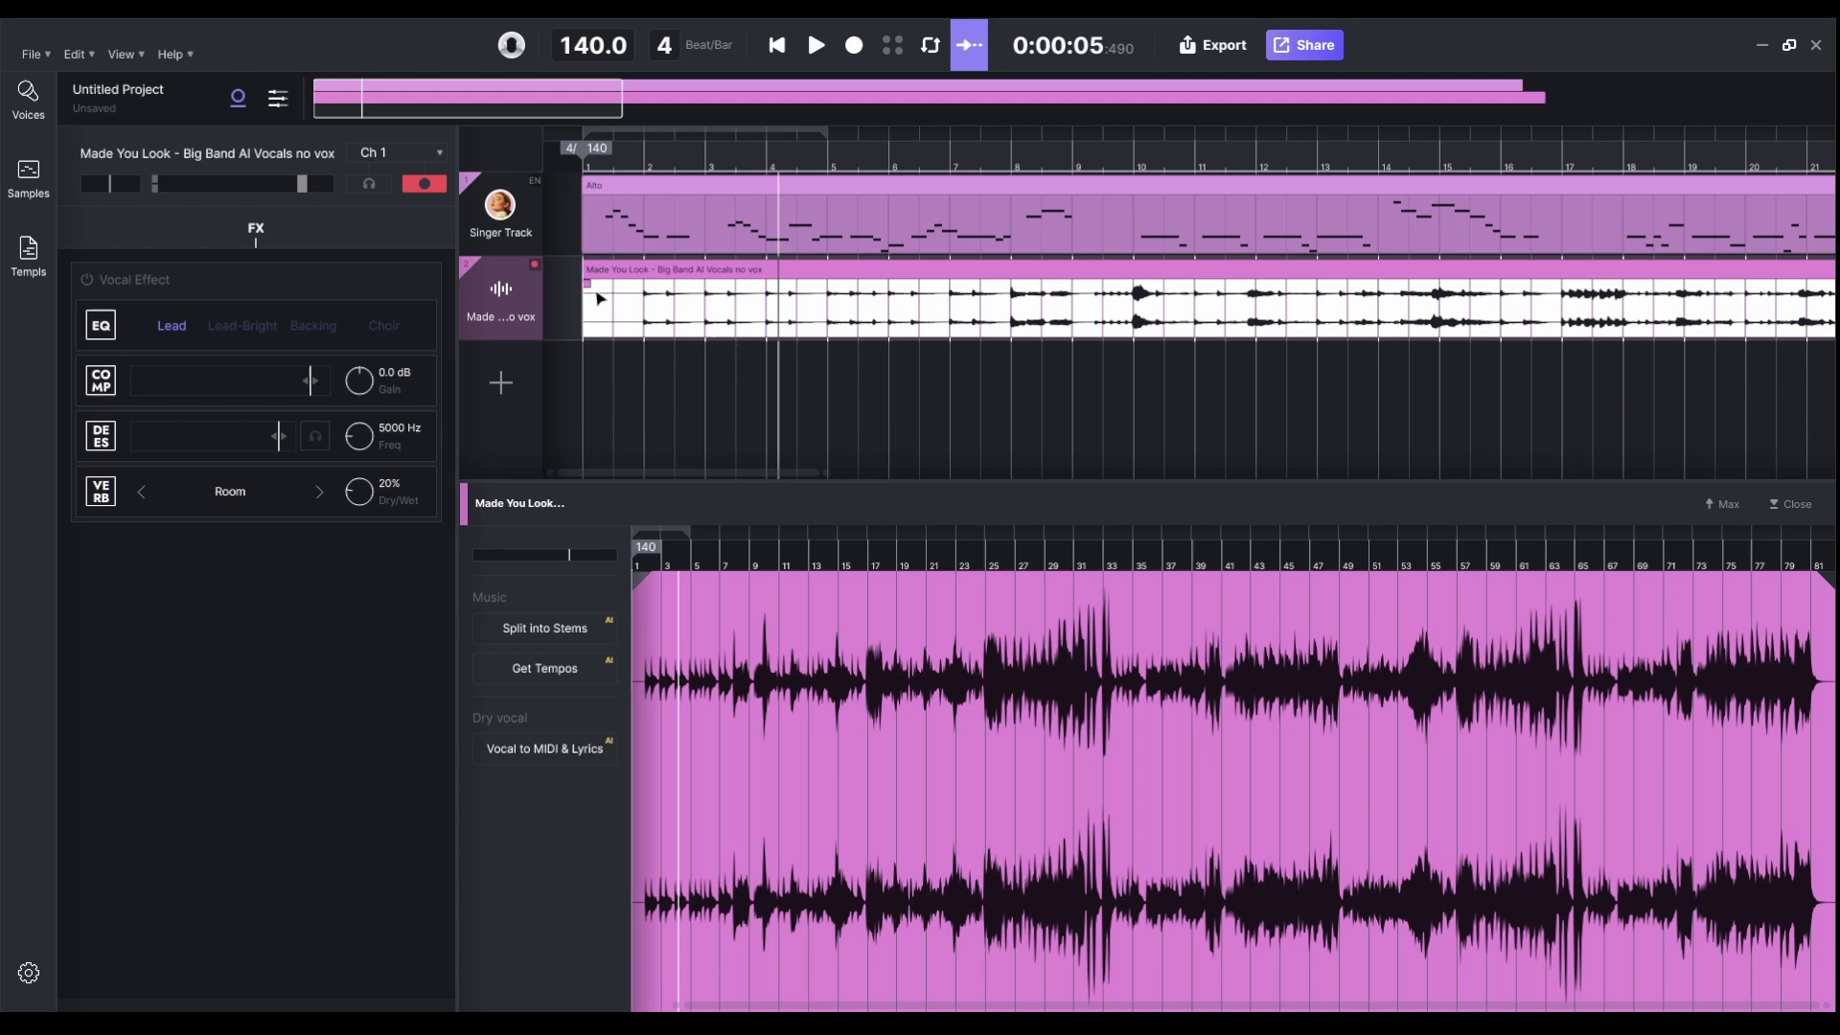
pyautogui.moveTo(490, 304)
pyautogui.click(425, 183)
pyautogui.click(578, 295)
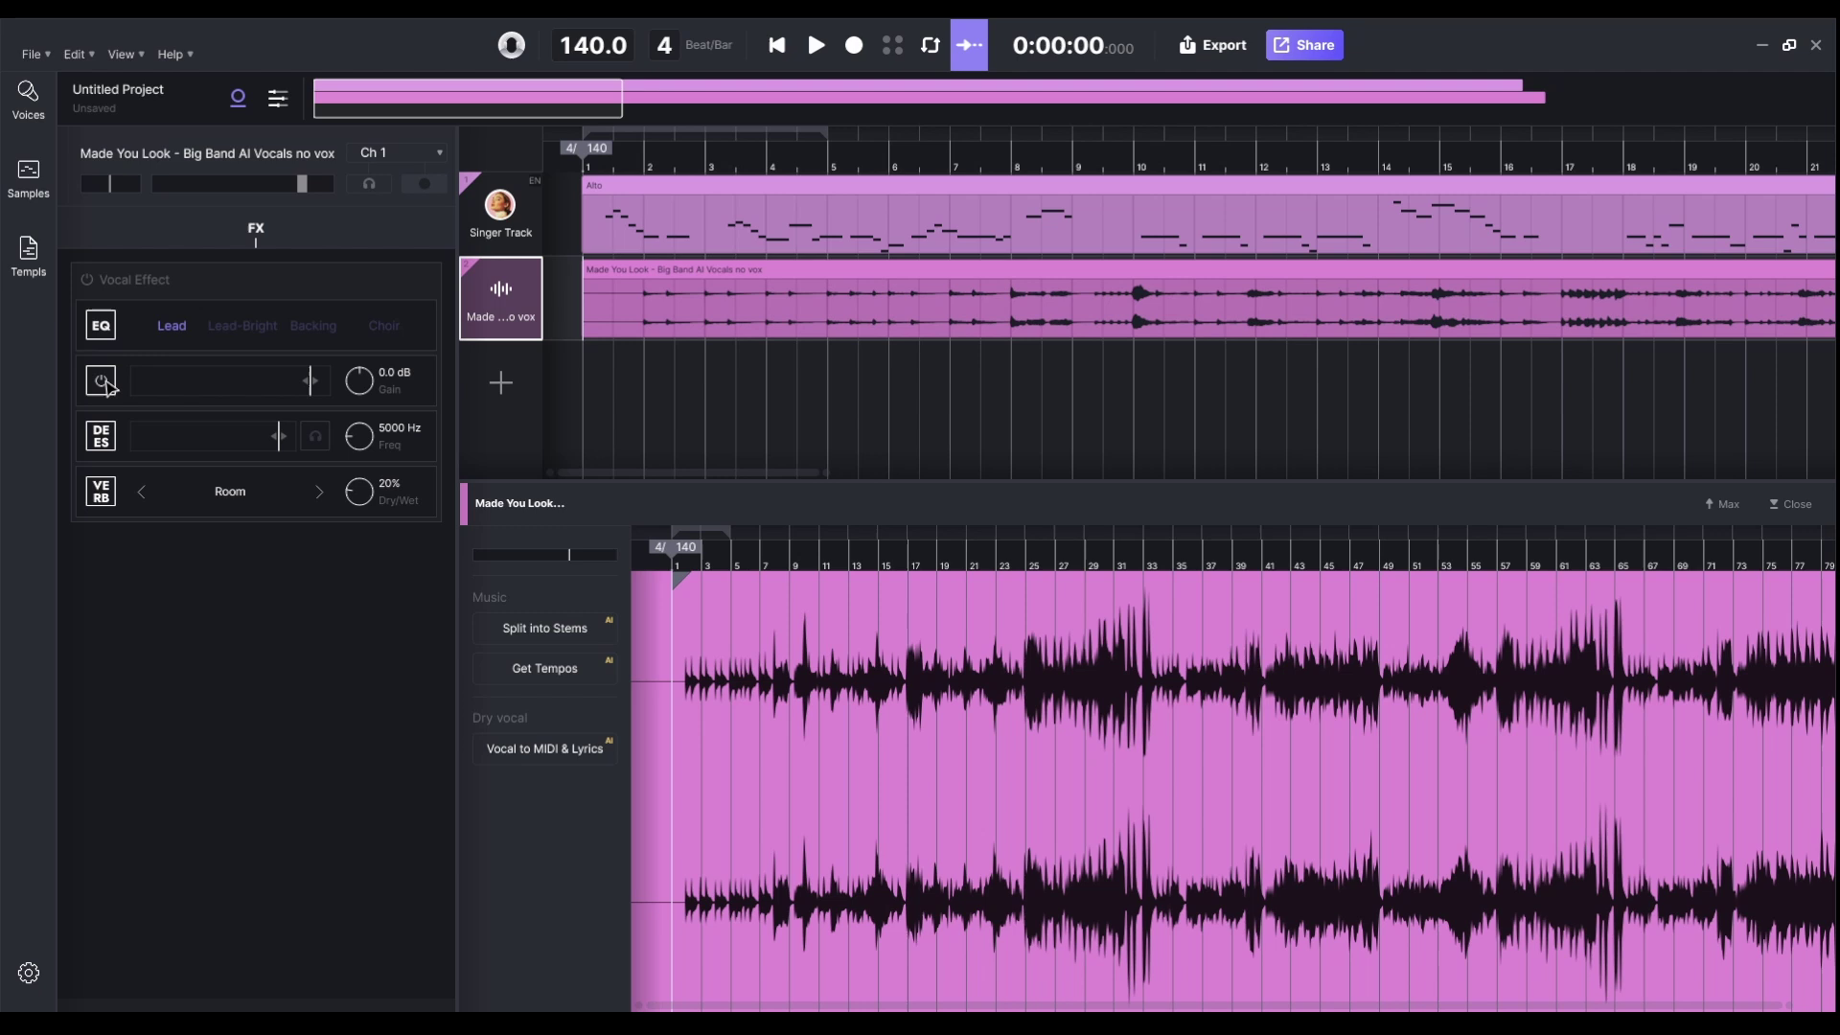
# - Bypass the backing track's vocal effects and apply the Backing EQ preset during playback
pyautogui.click(101, 493)
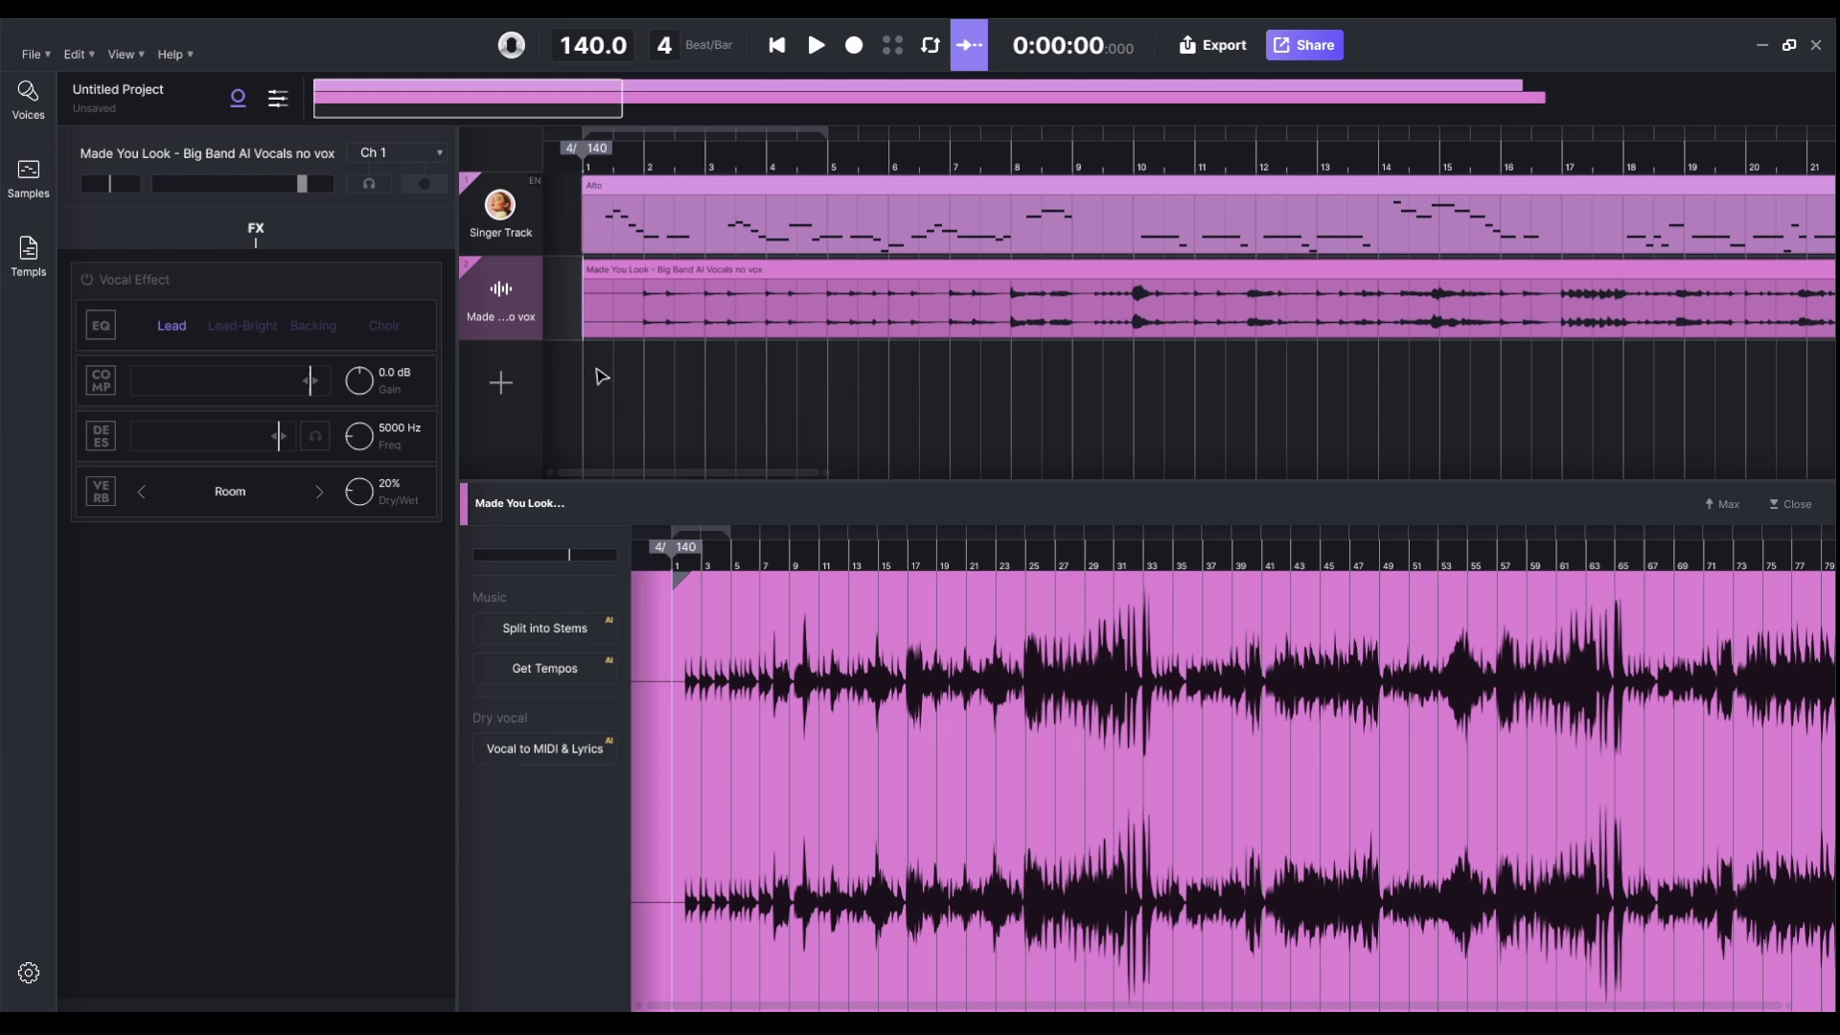
pyautogui.press('space')
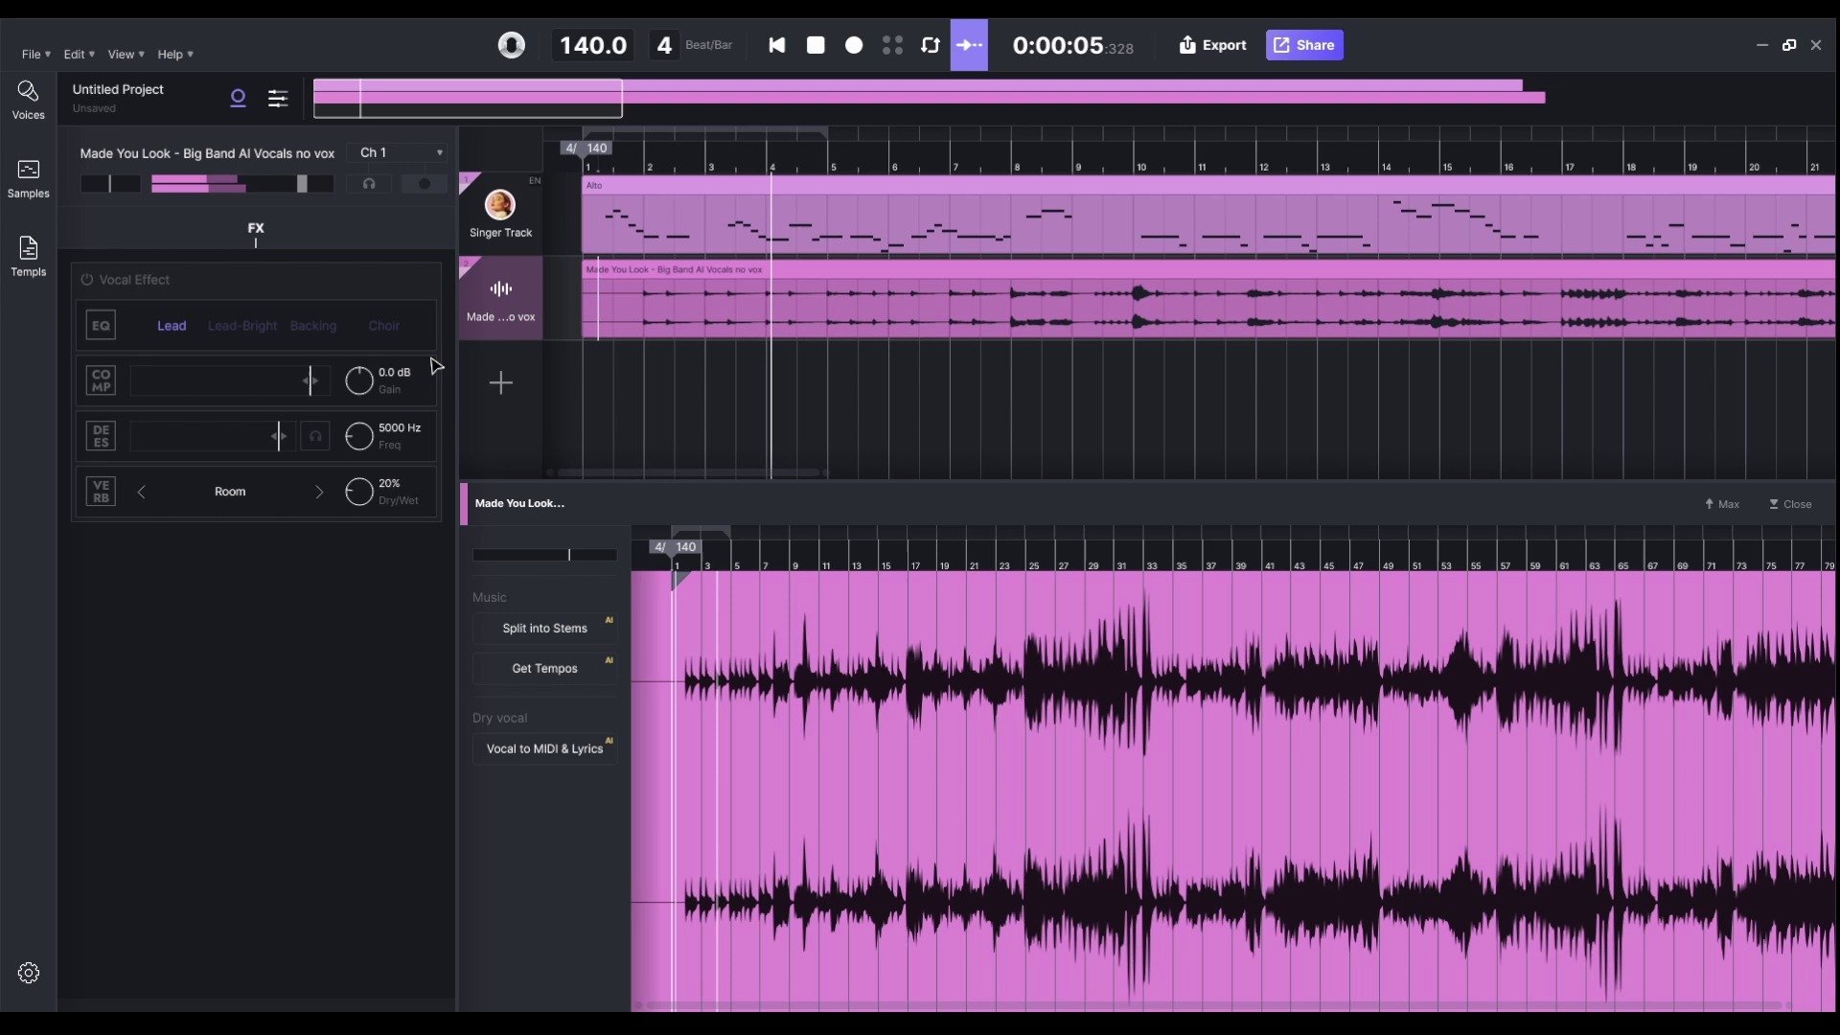
pyautogui.click(316, 325)
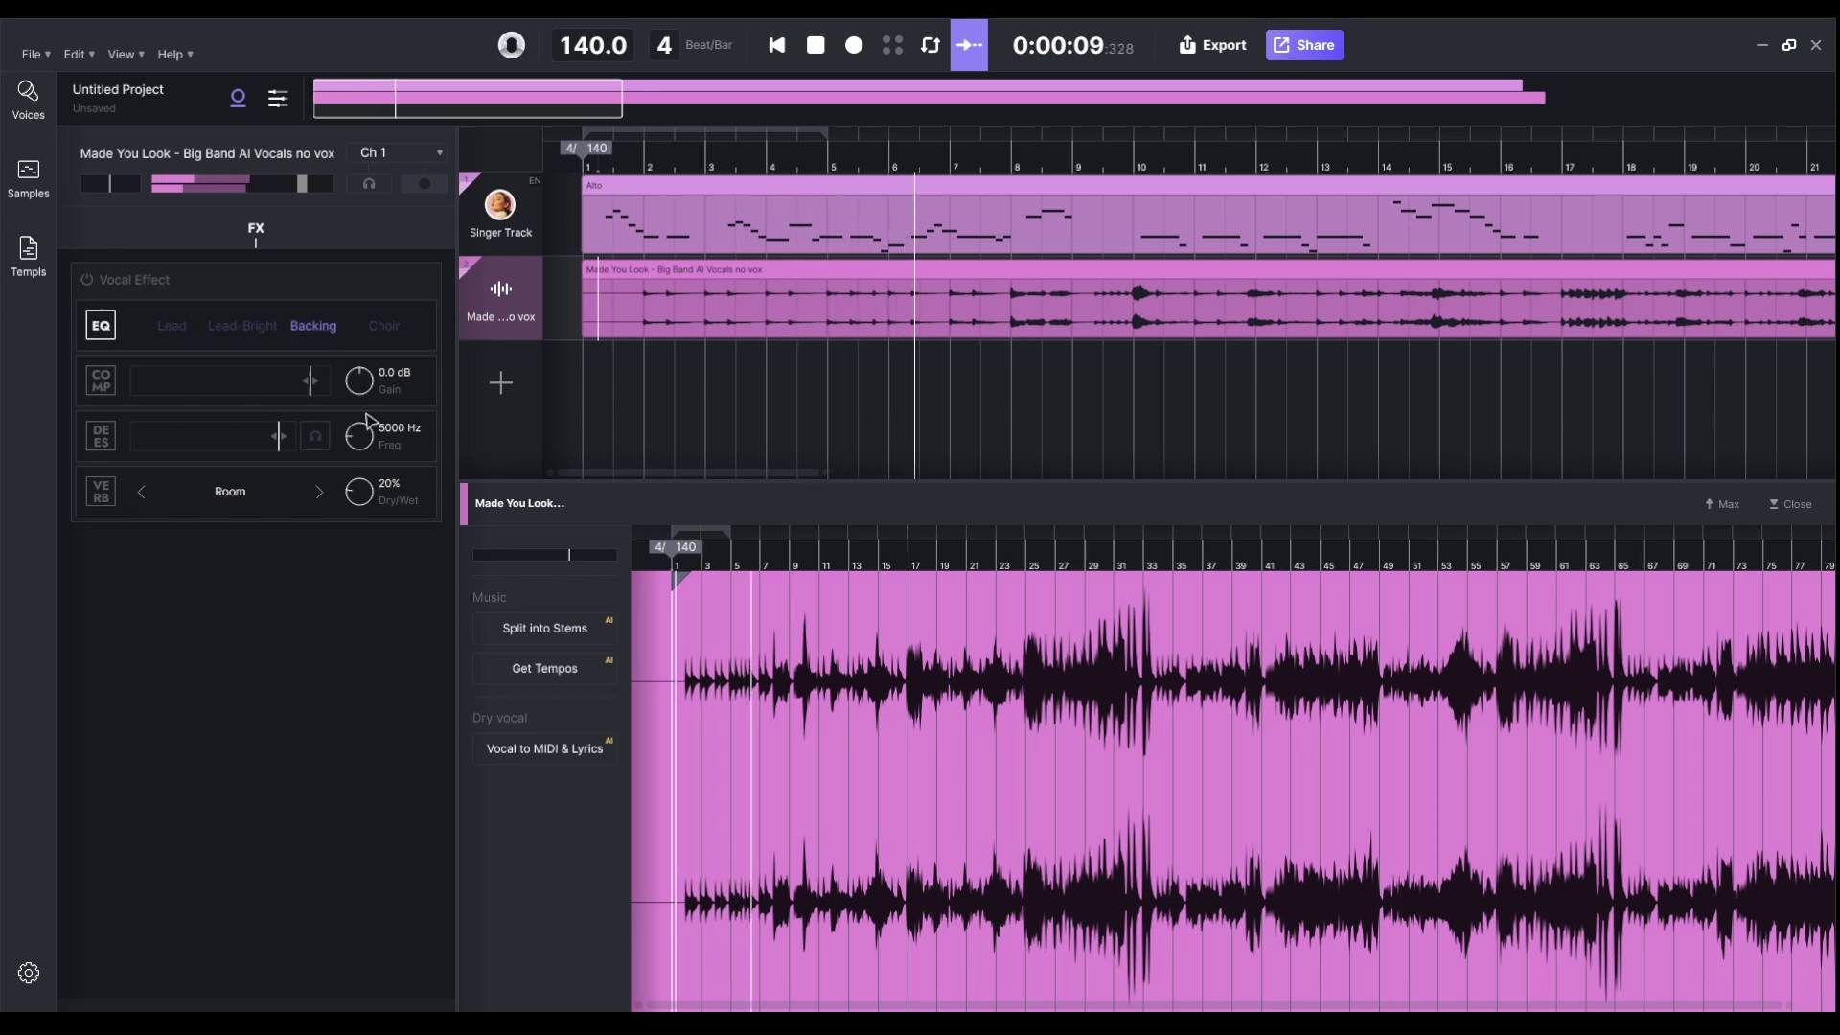
pyautogui.press('space')
pyautogui.click(810, 240)
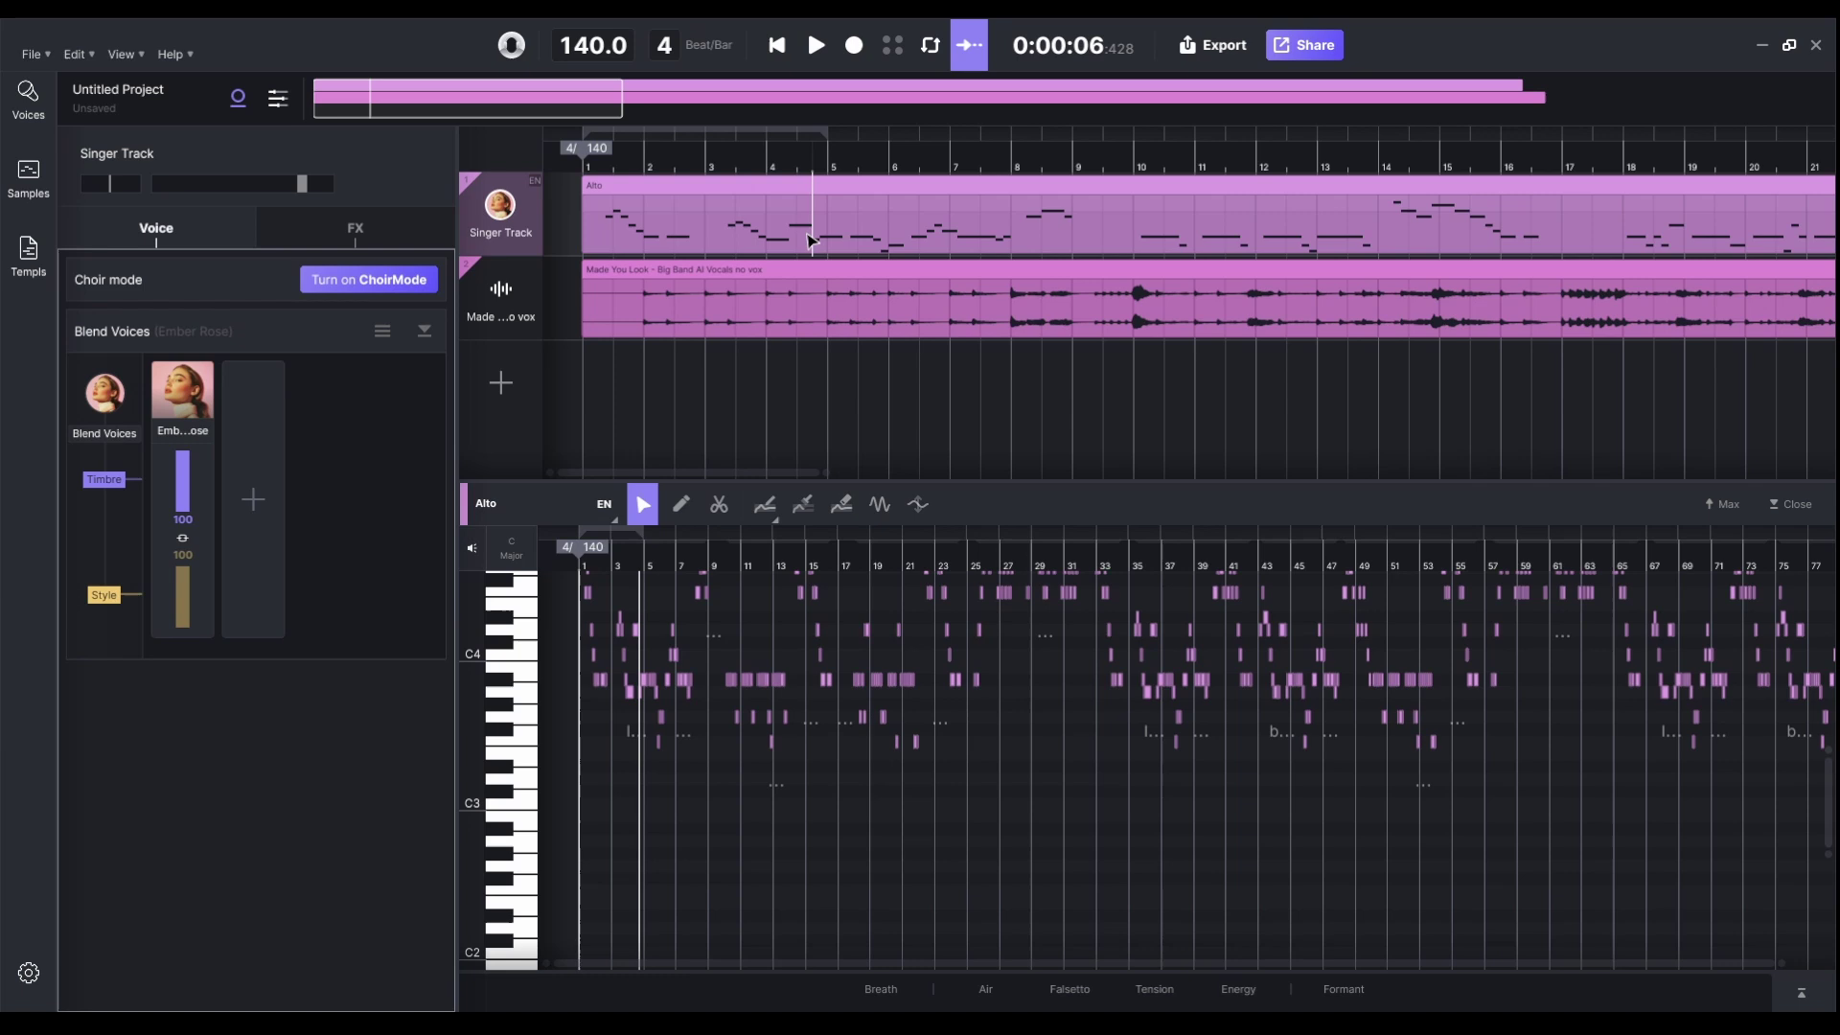
pyautogui.press('Home')
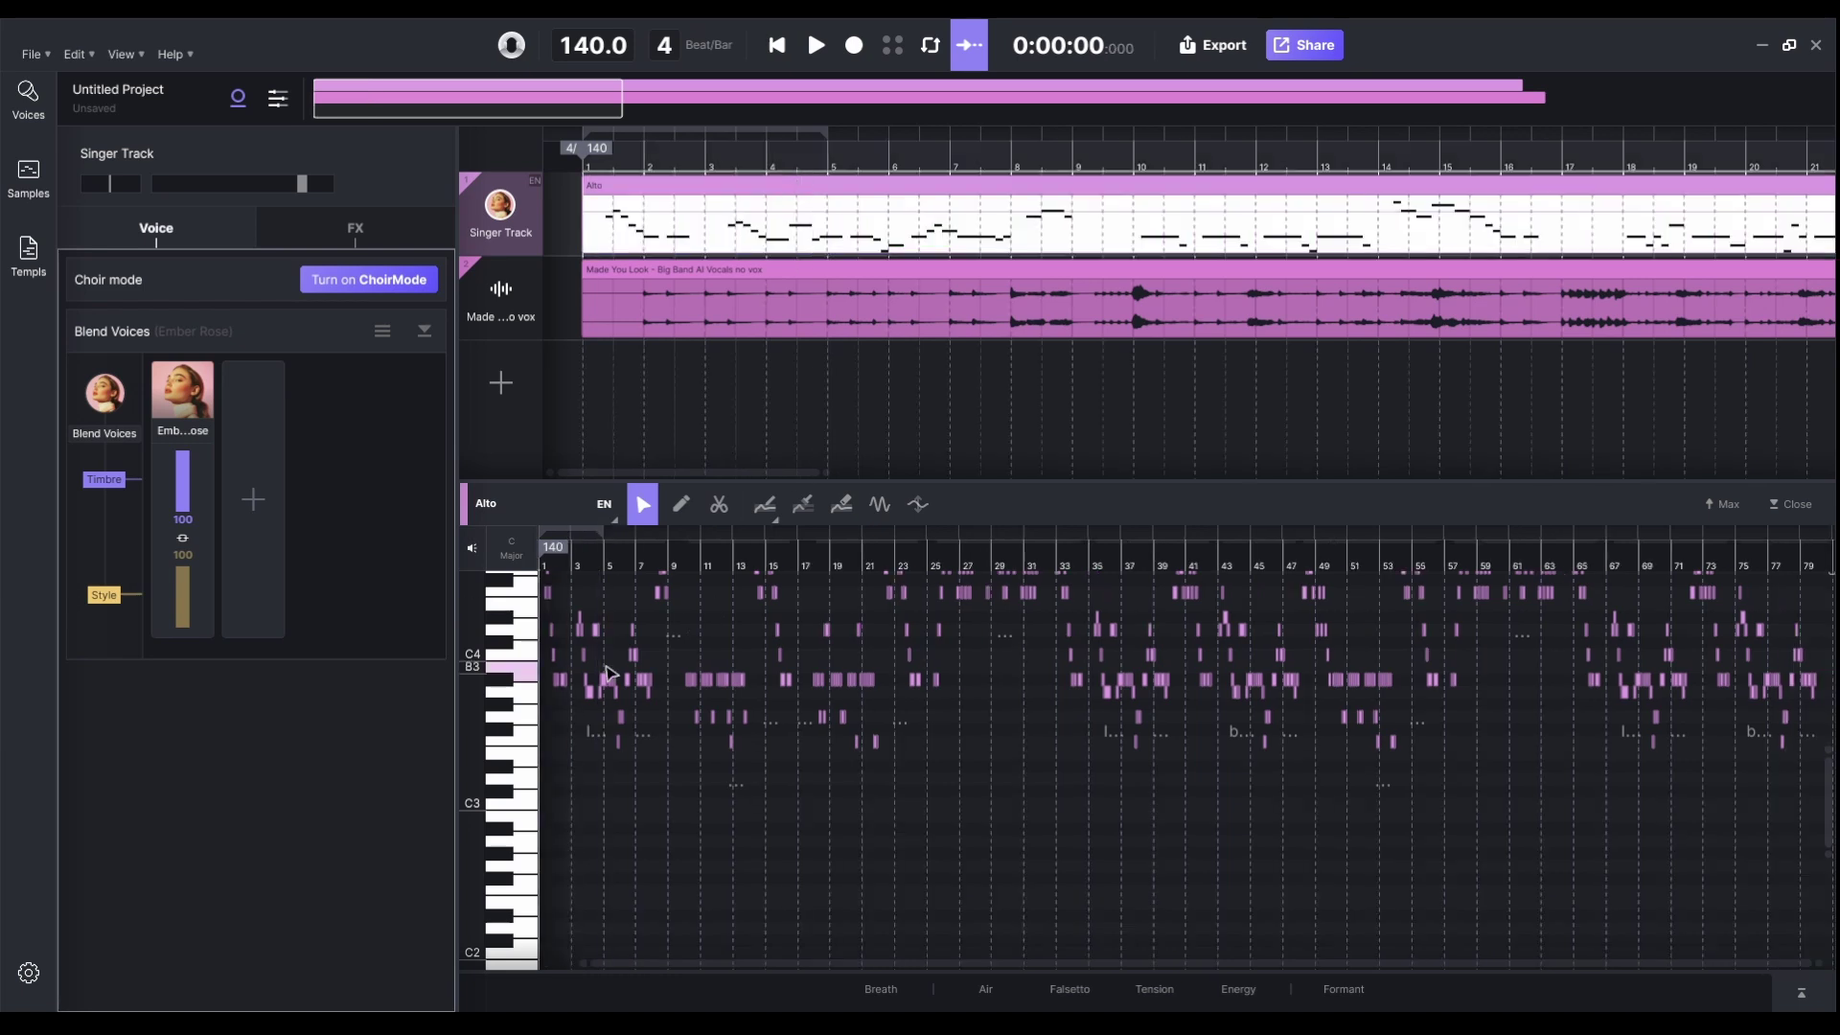
pyautogui.scroll(10, 661, 642)
pyautogui.doubleClick(964, 723)
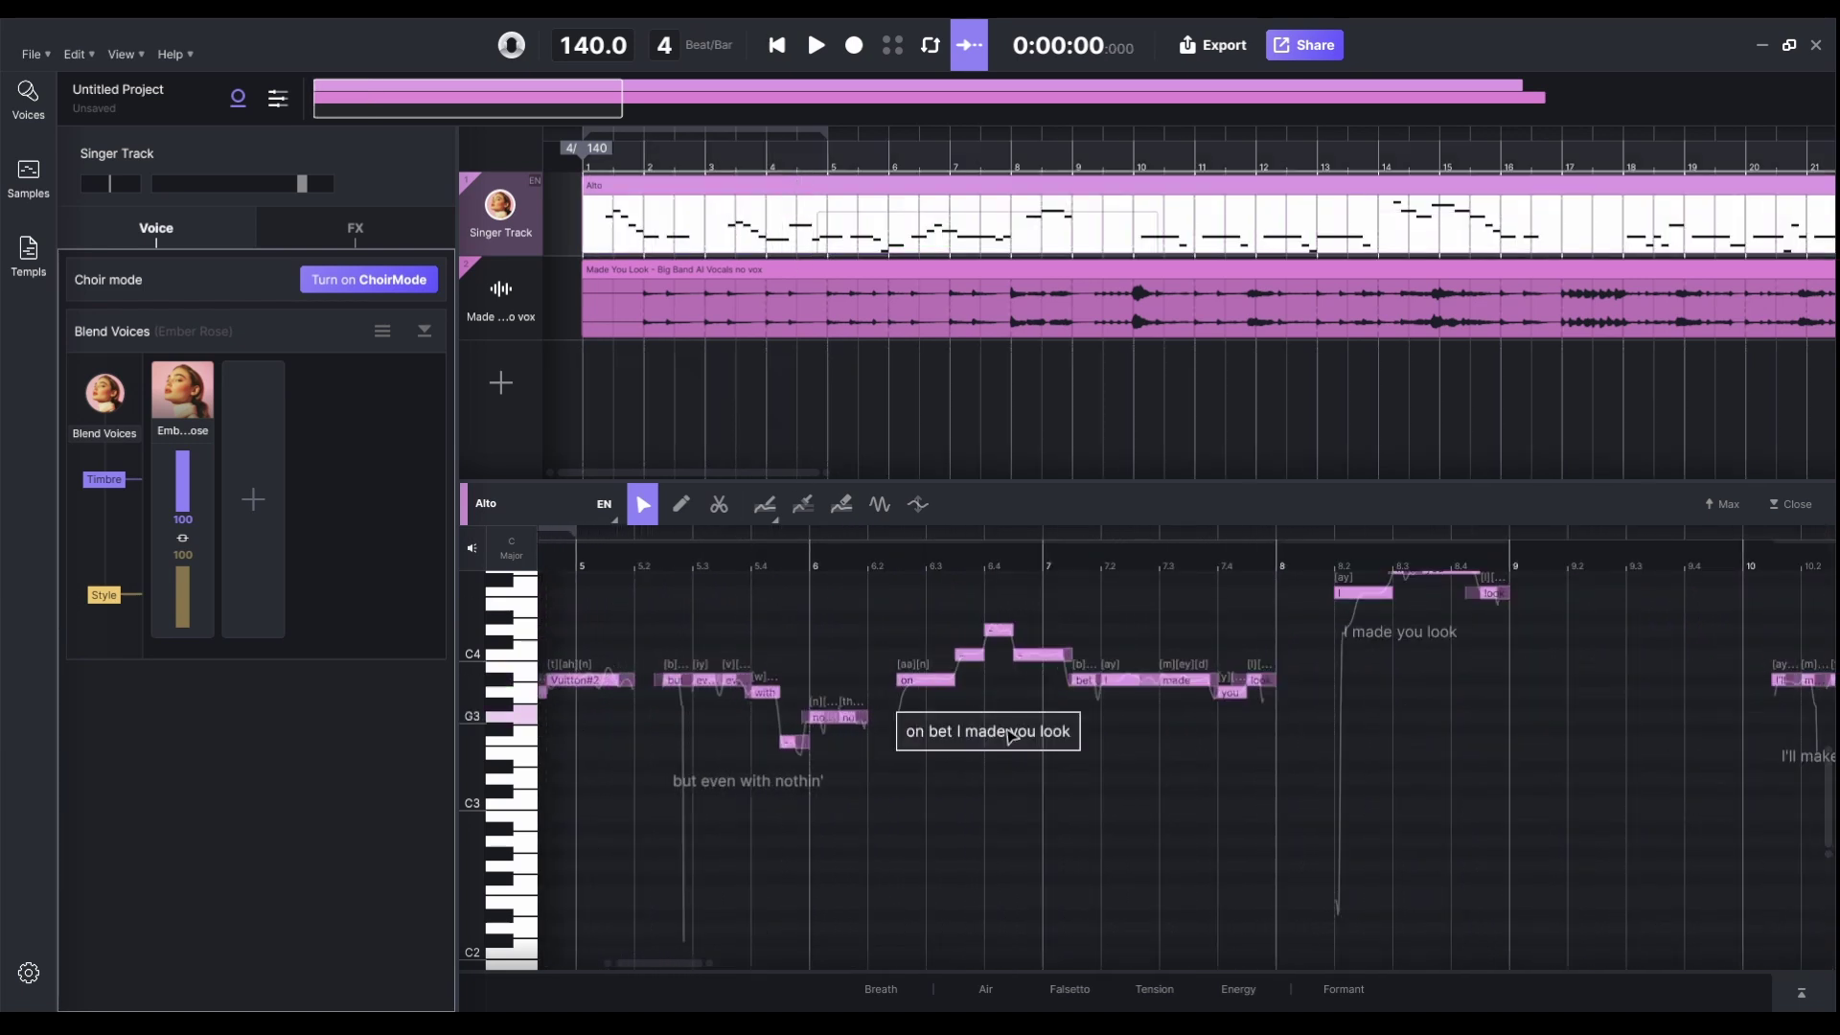
pyautogui.click(949, 779)
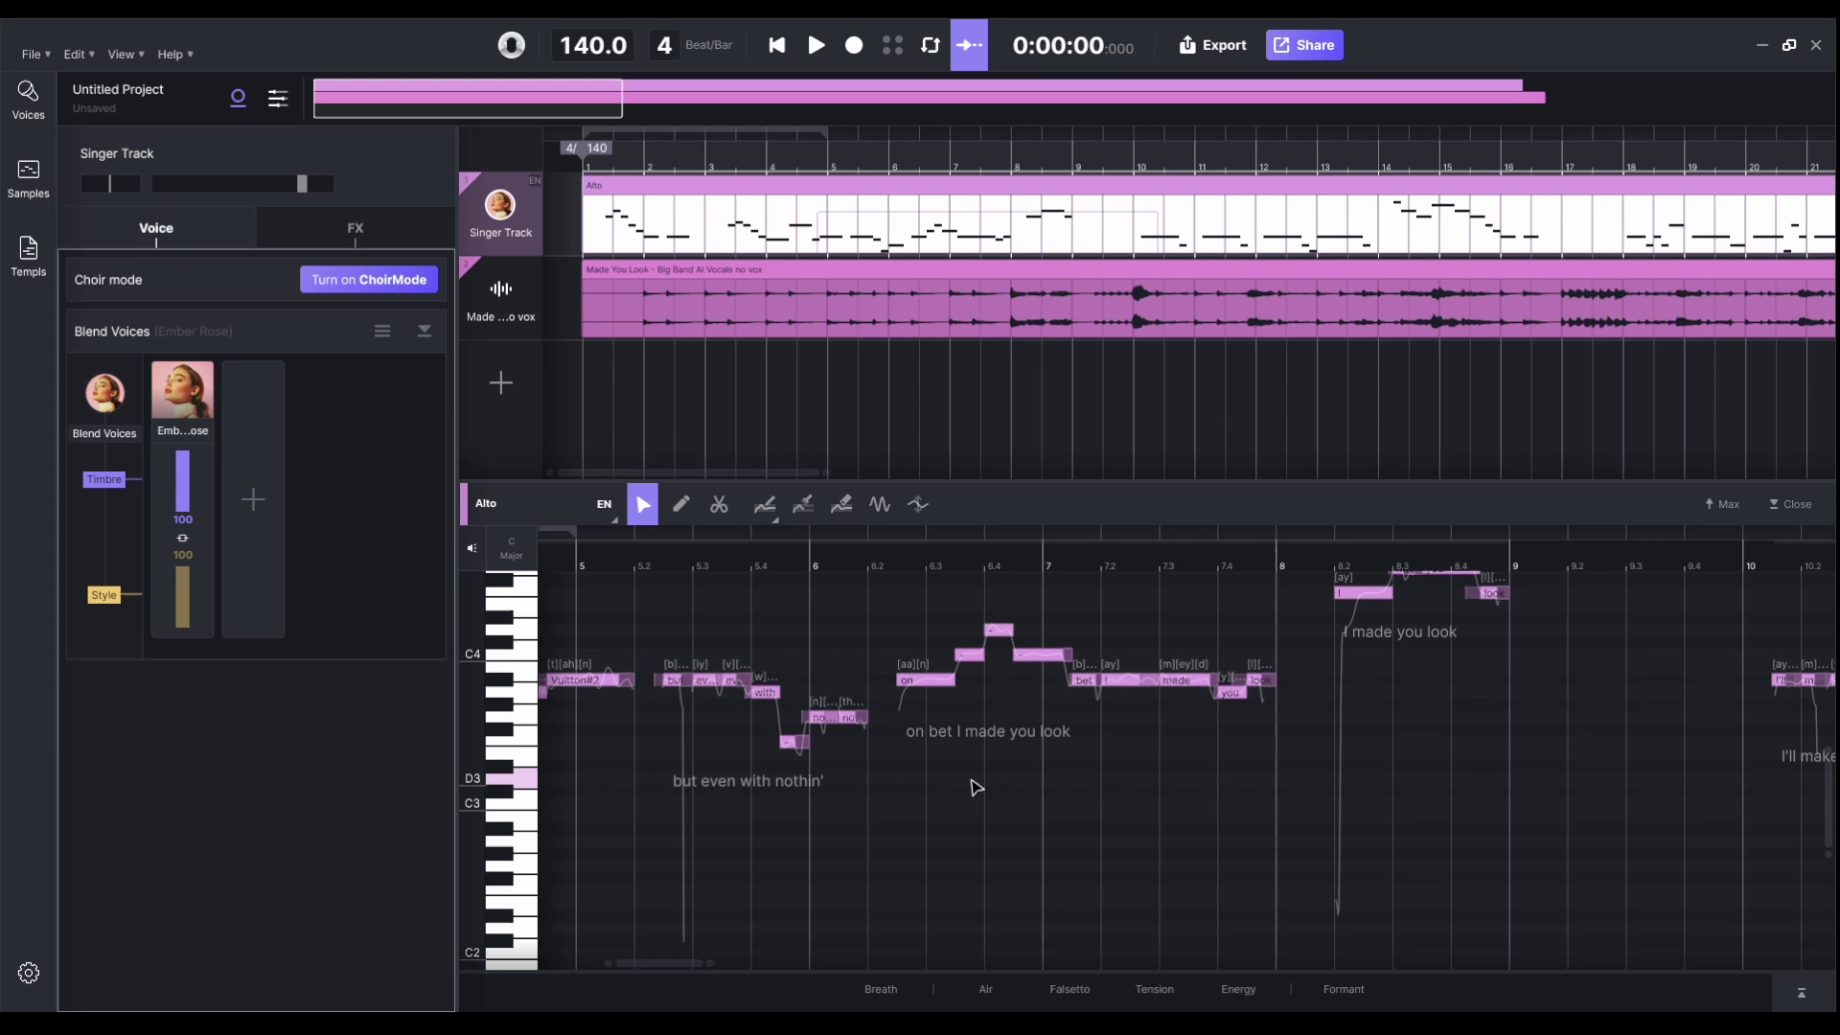
pyautogui.hscroll(-10, 970, 788)
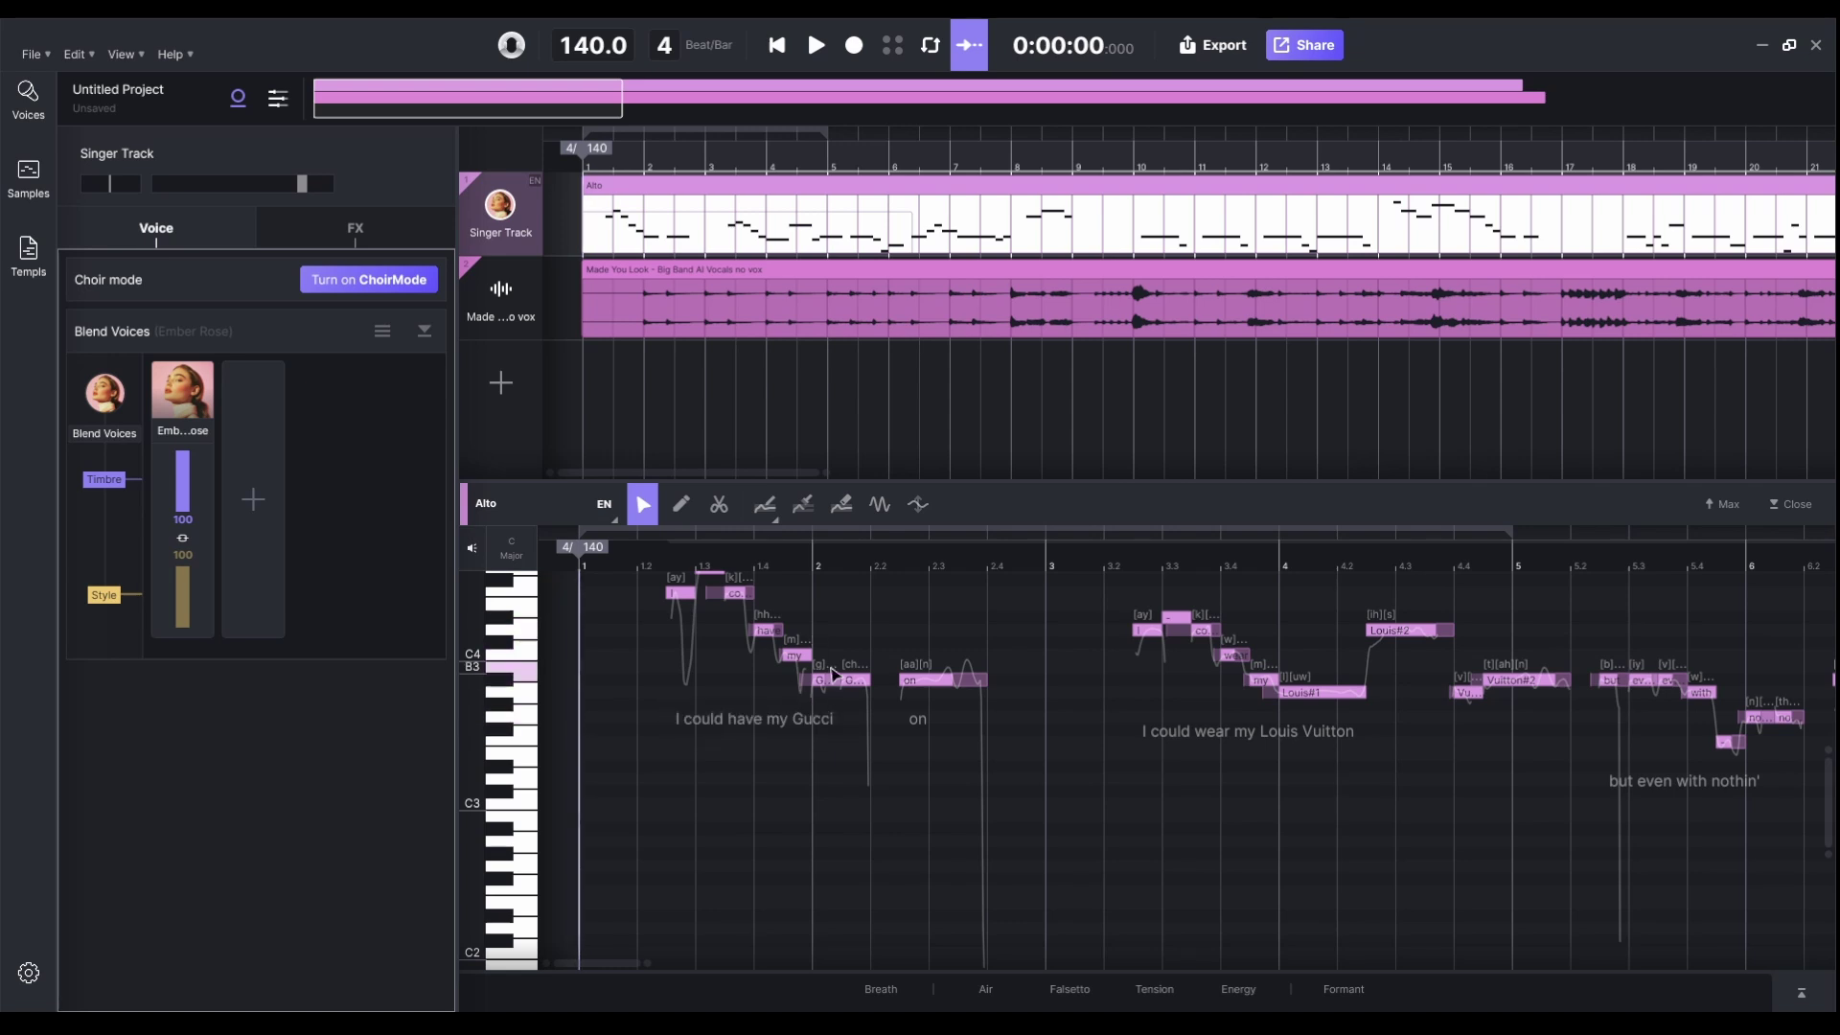
pyautogui.hscroll(4, 834, 688)
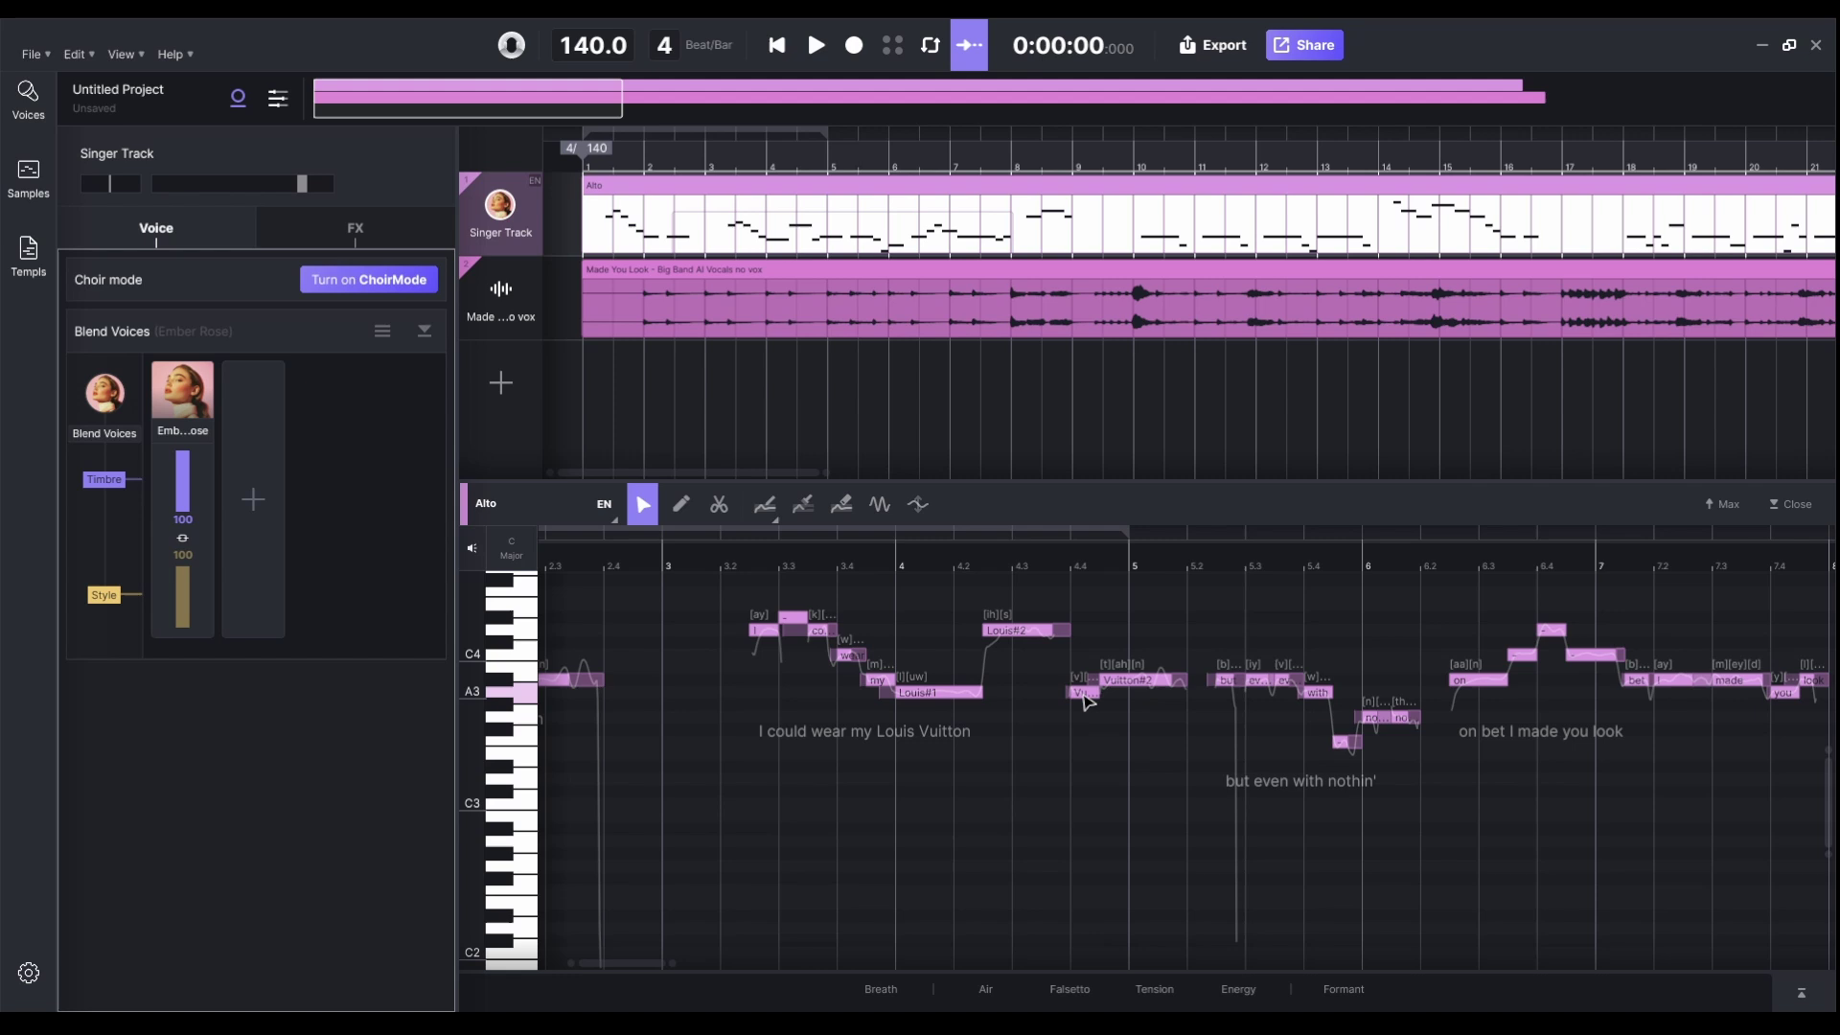
pyautogui.scroll(5, 1102, 738)
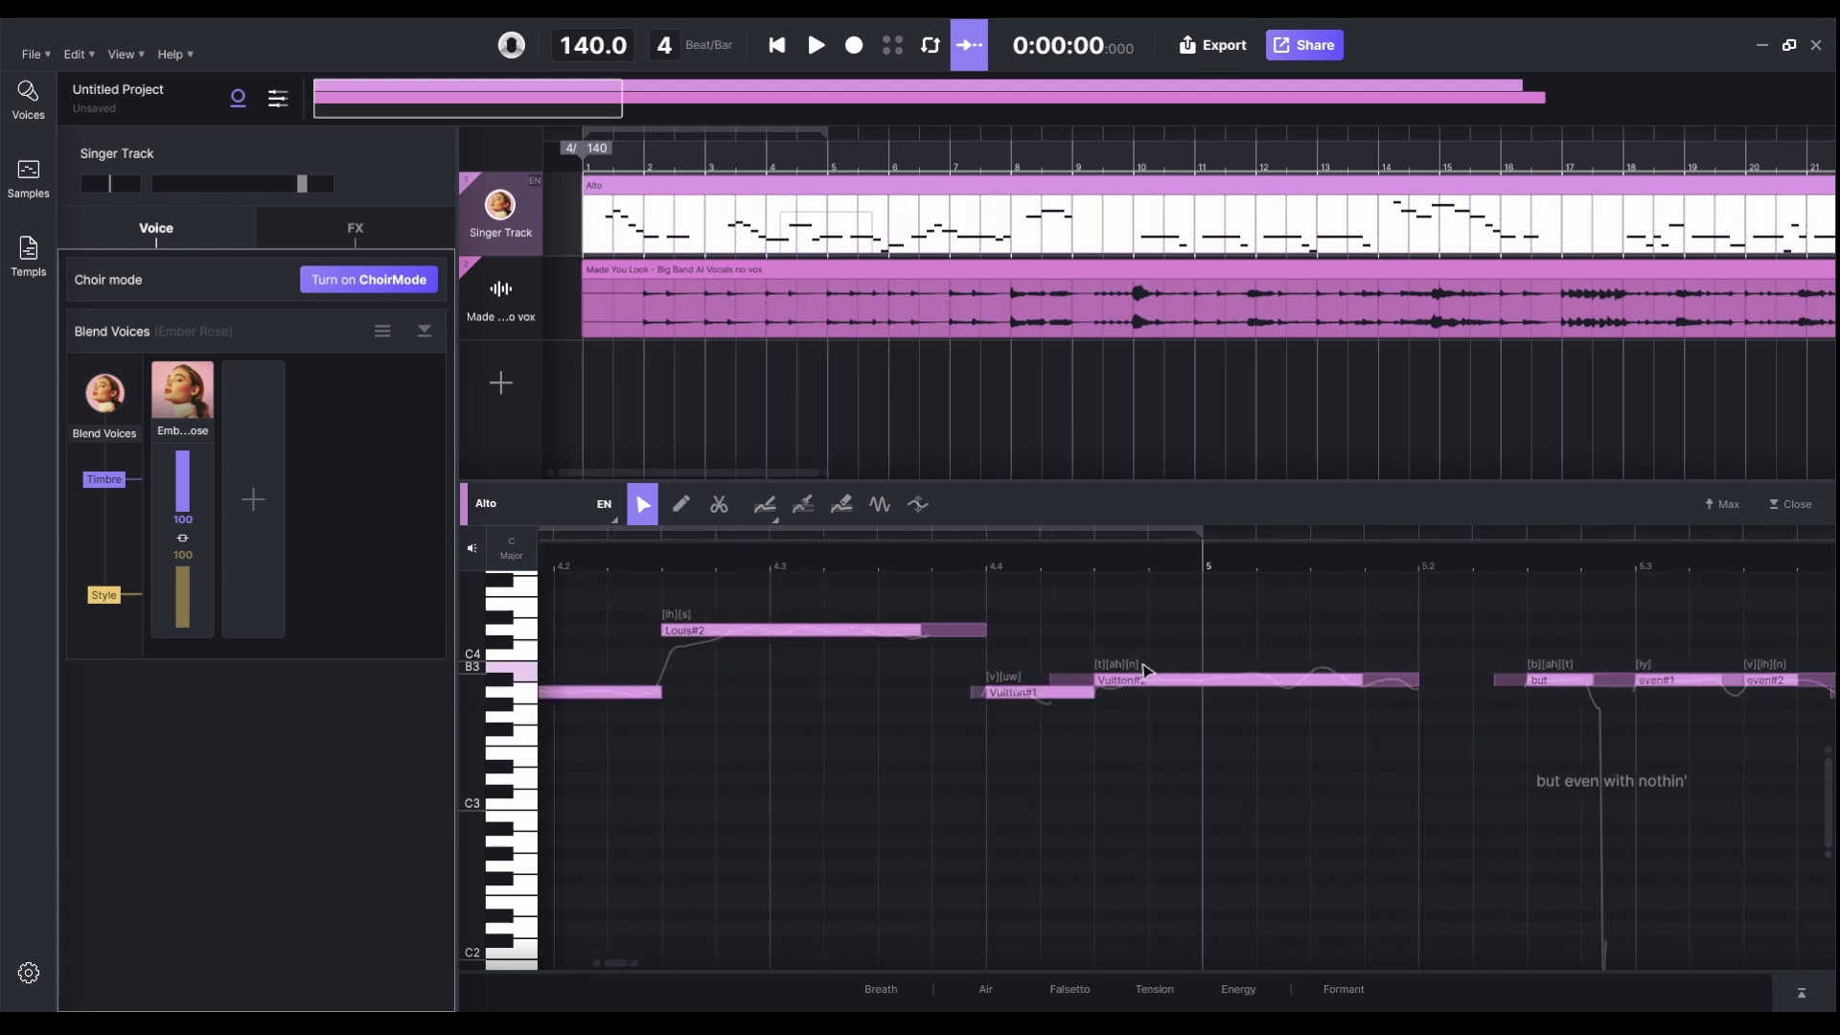
pyautogui.hscroll(-5, 1023, 764)
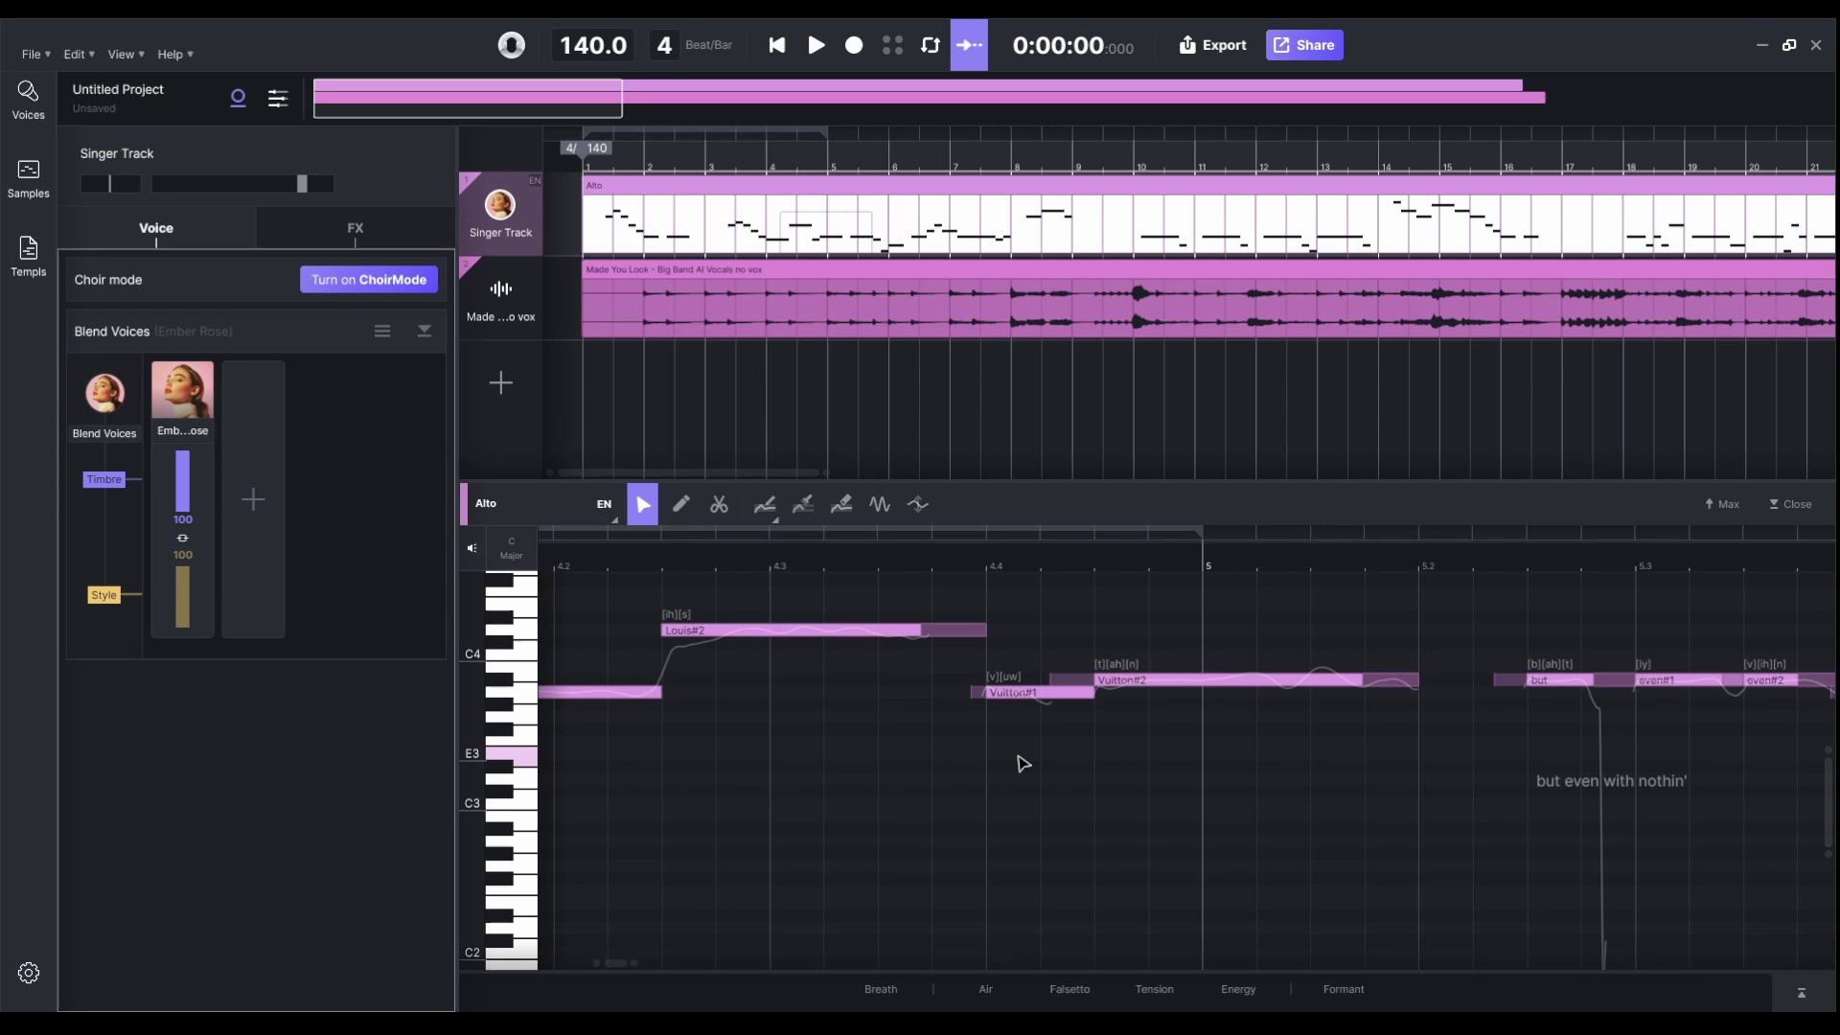
pyautogui.hscroll(5, 1023, 763)
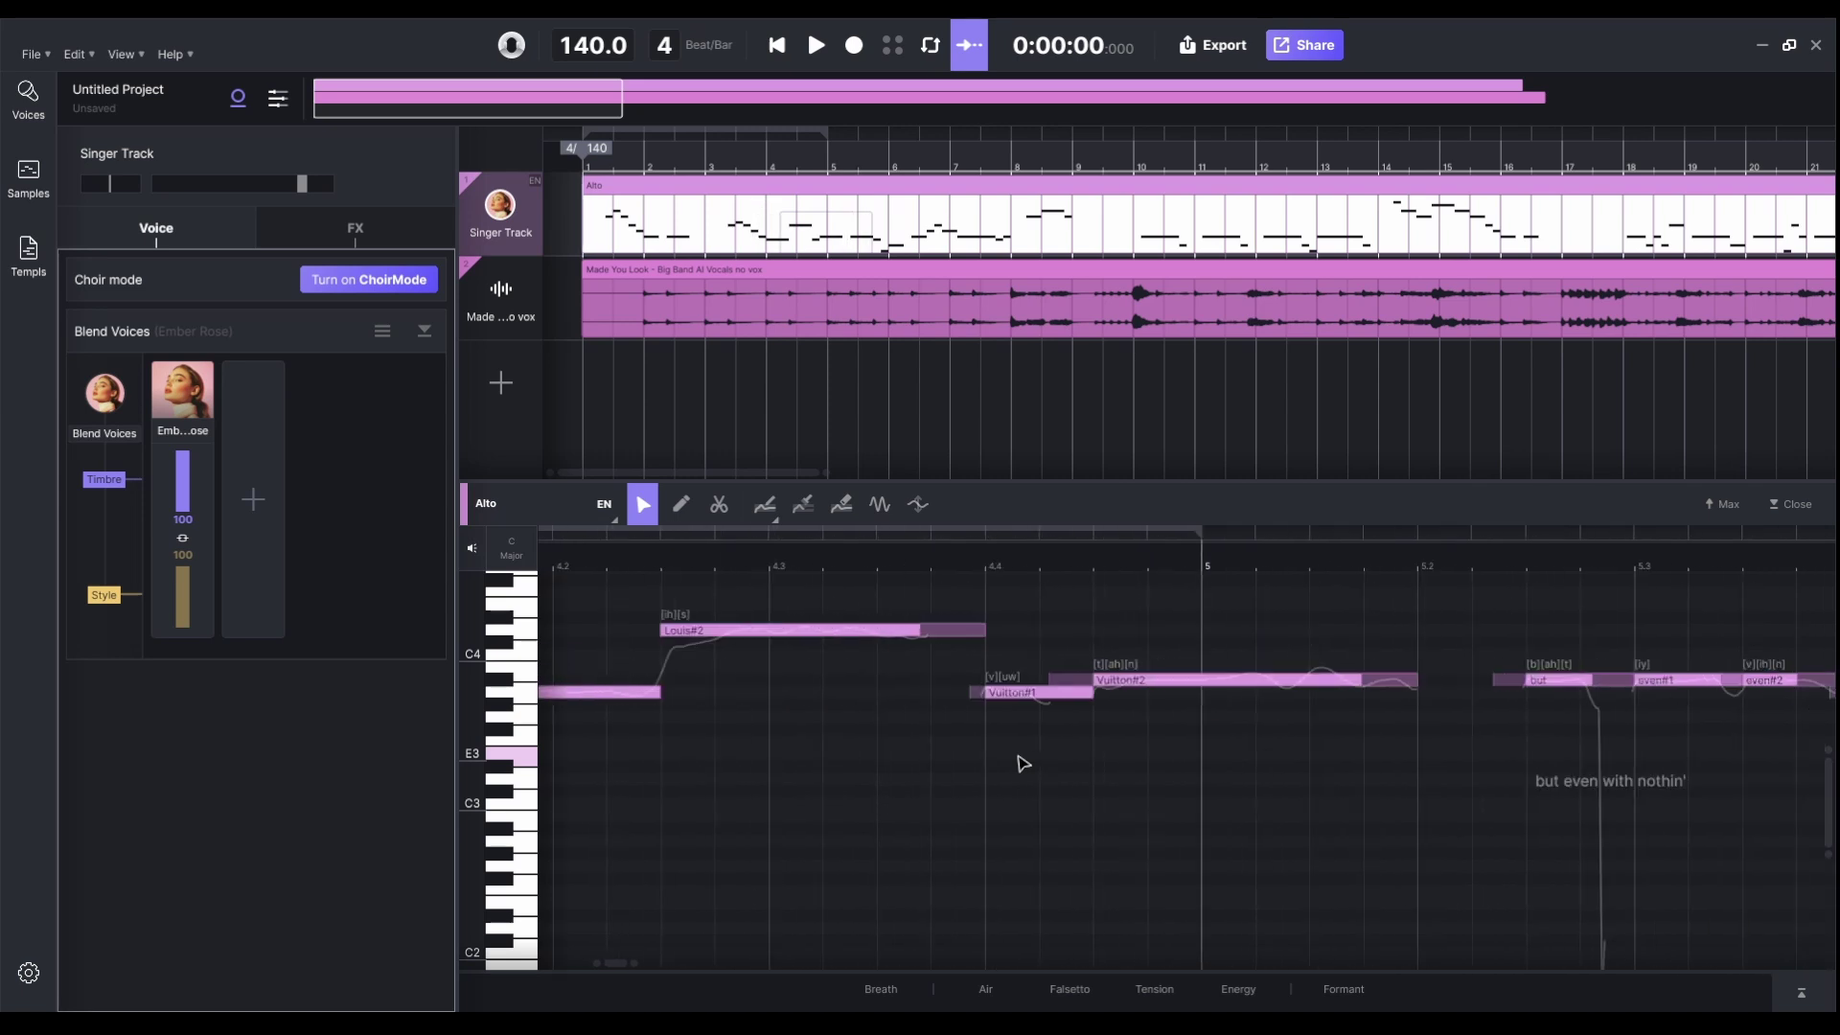
pyautogui.hscroll(-12, 1023, 764)
# - Change the lyric 'I could wear my Louis Vuitton' to 'I could wear my Louey Vitton'
pyautogui.doubleClick(1019, 760)
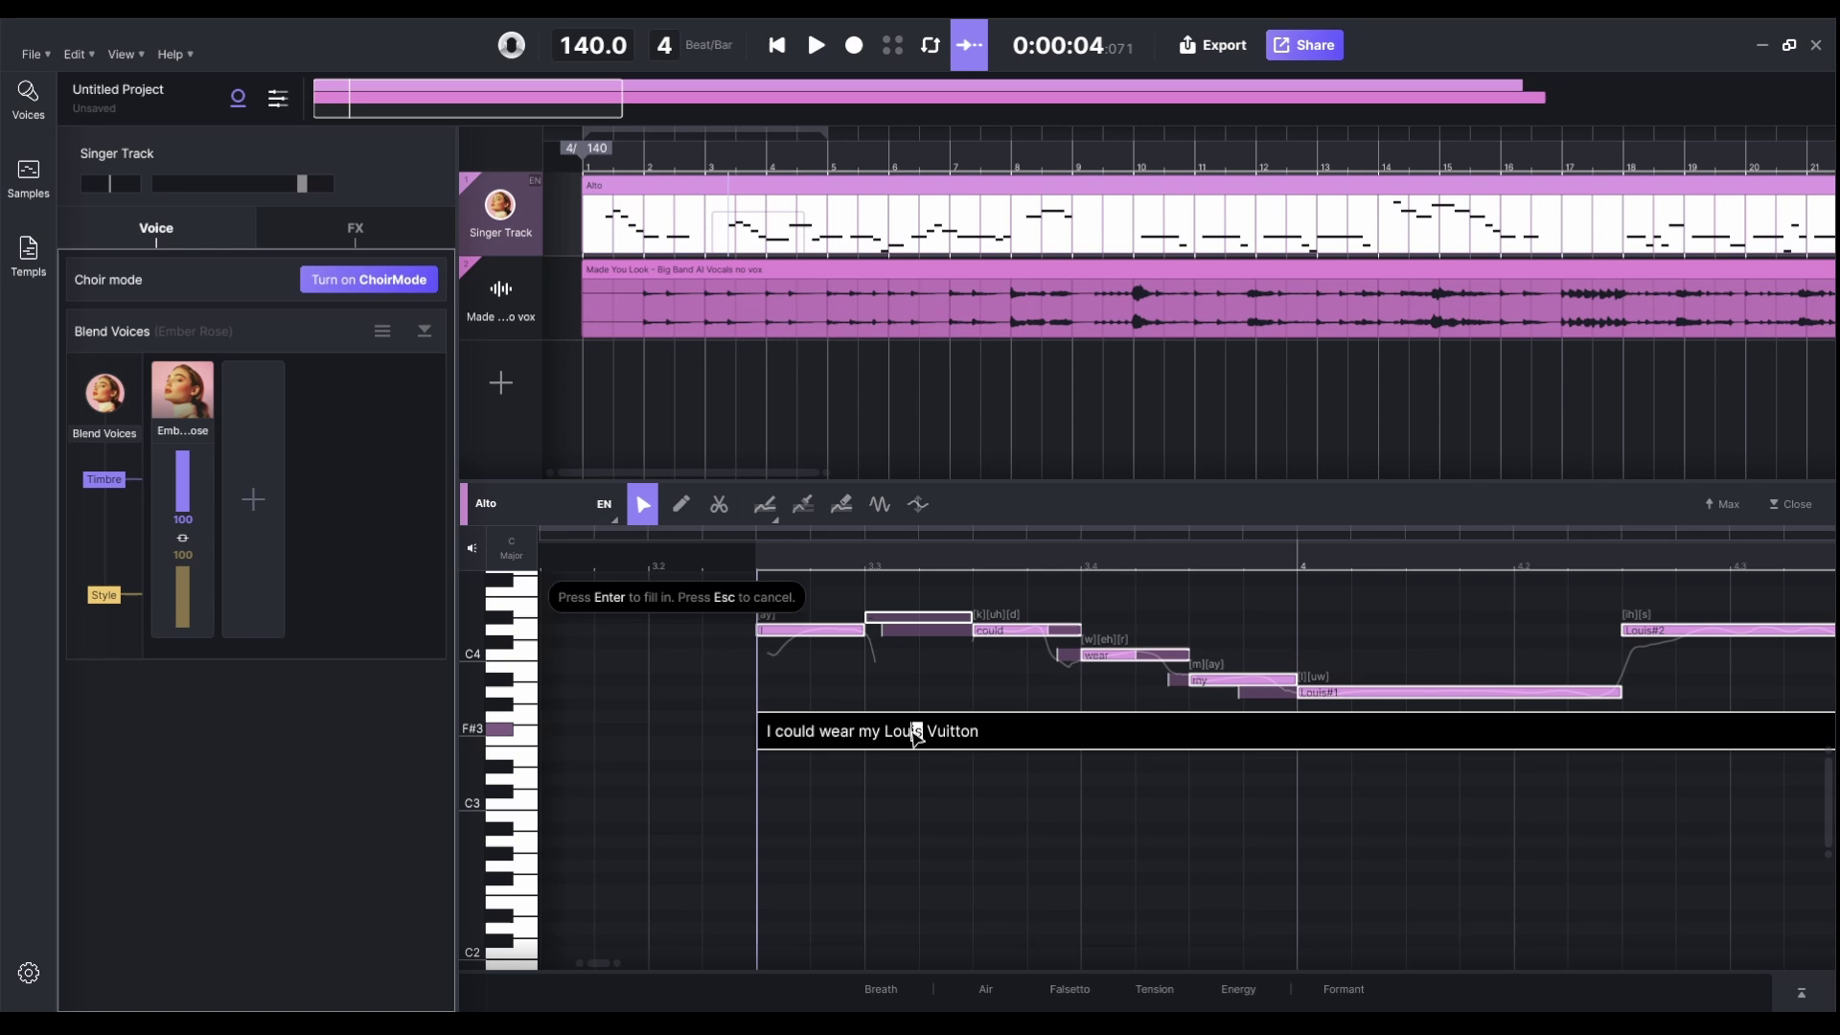
pyautogui.write('ey')
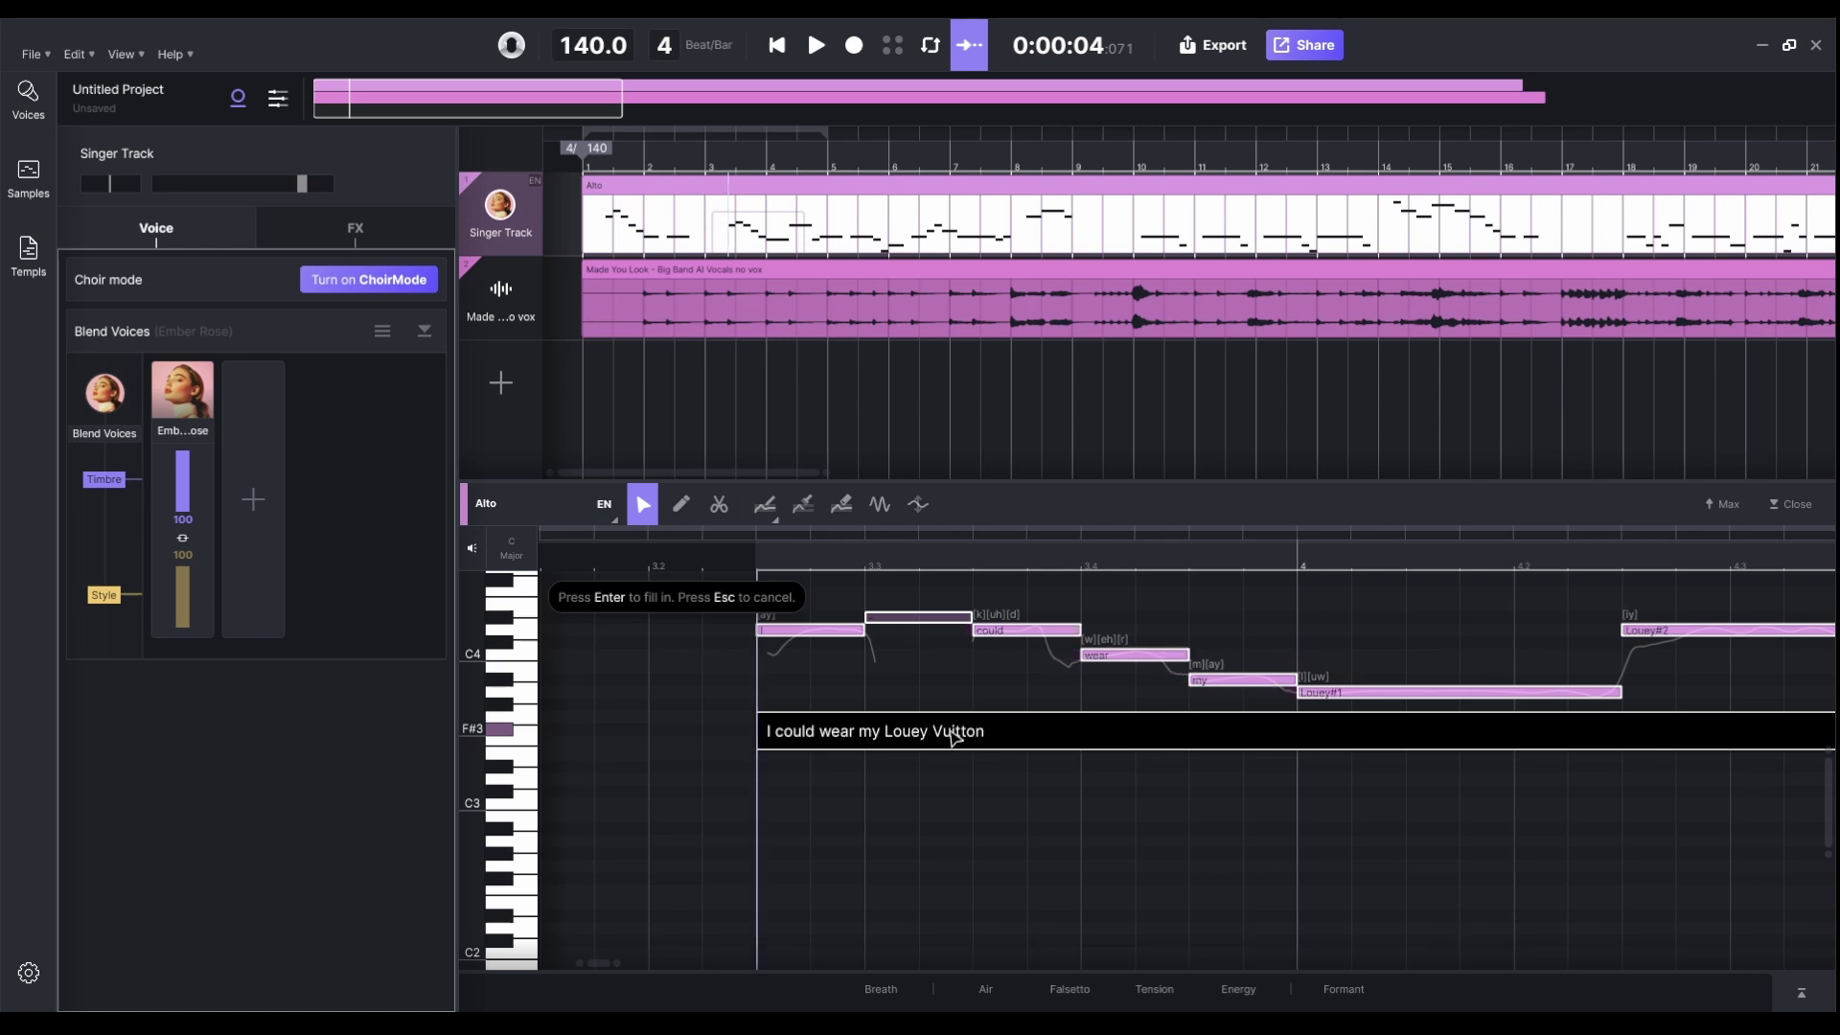
pyautogui.click(952, 731)
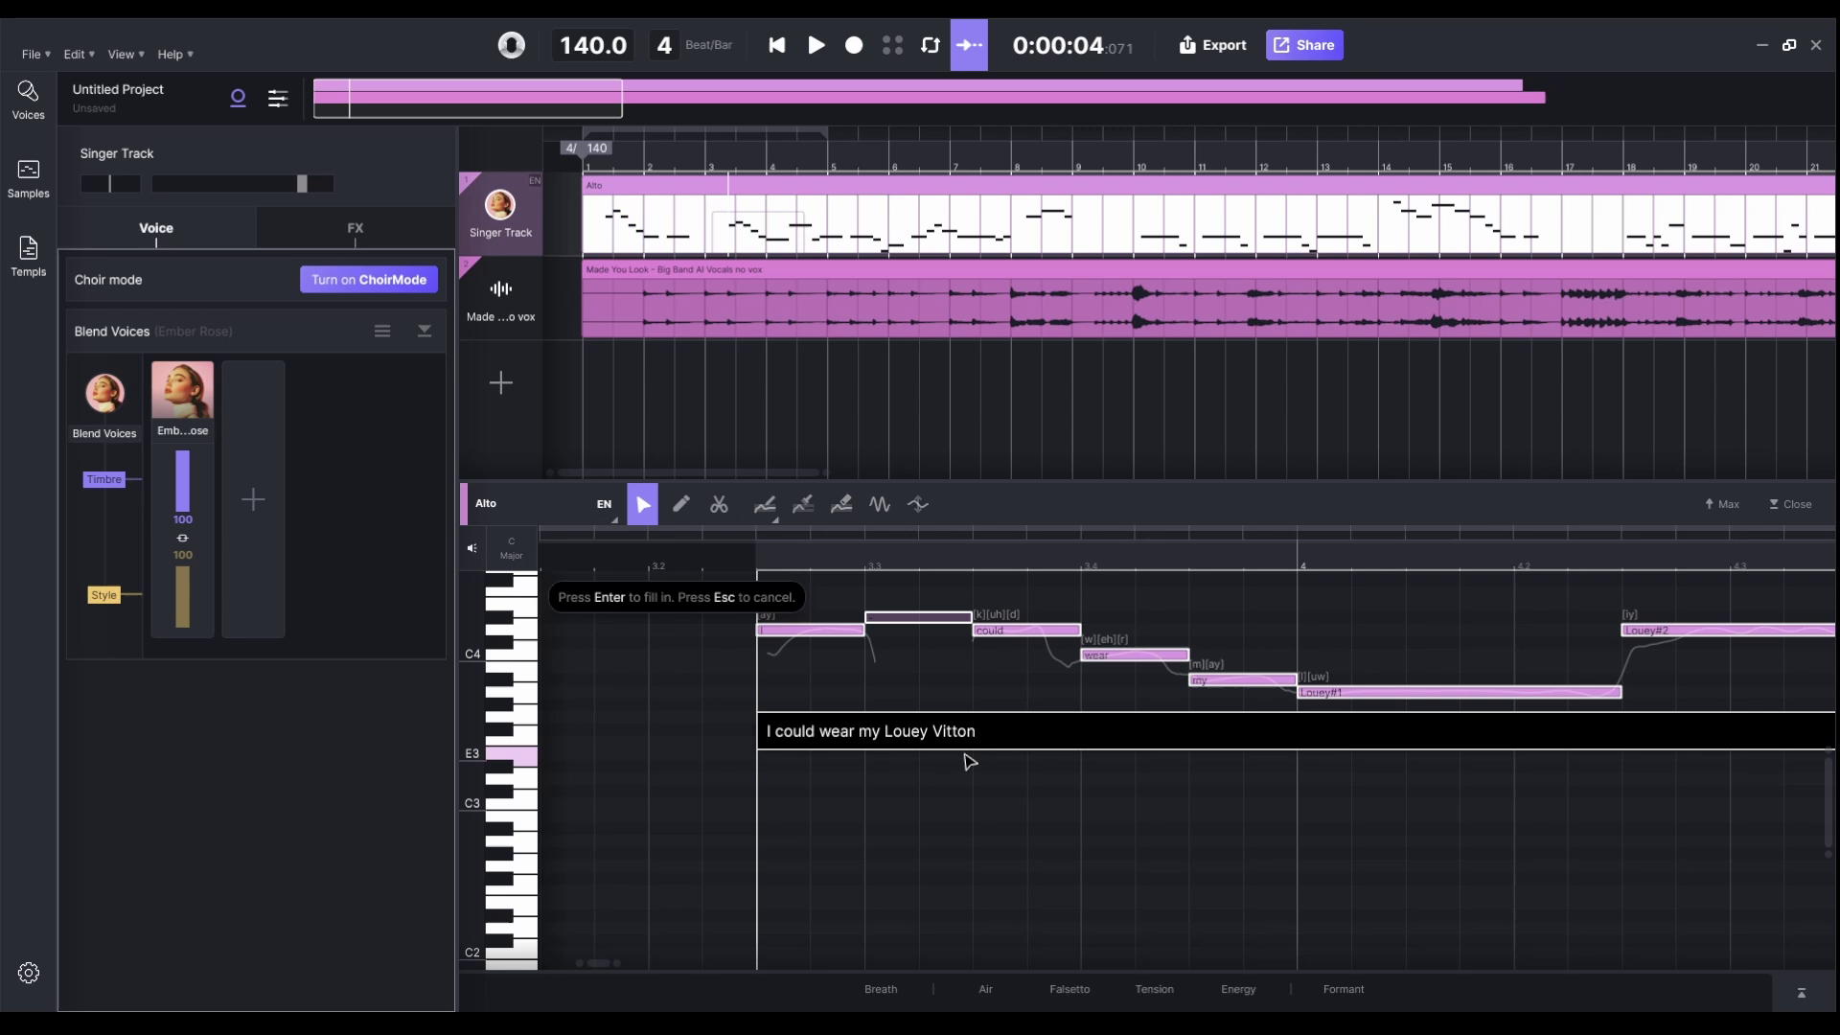
pyautogui.click(1000, 689)
pyautogui.hscroll(3, 1046, 690)
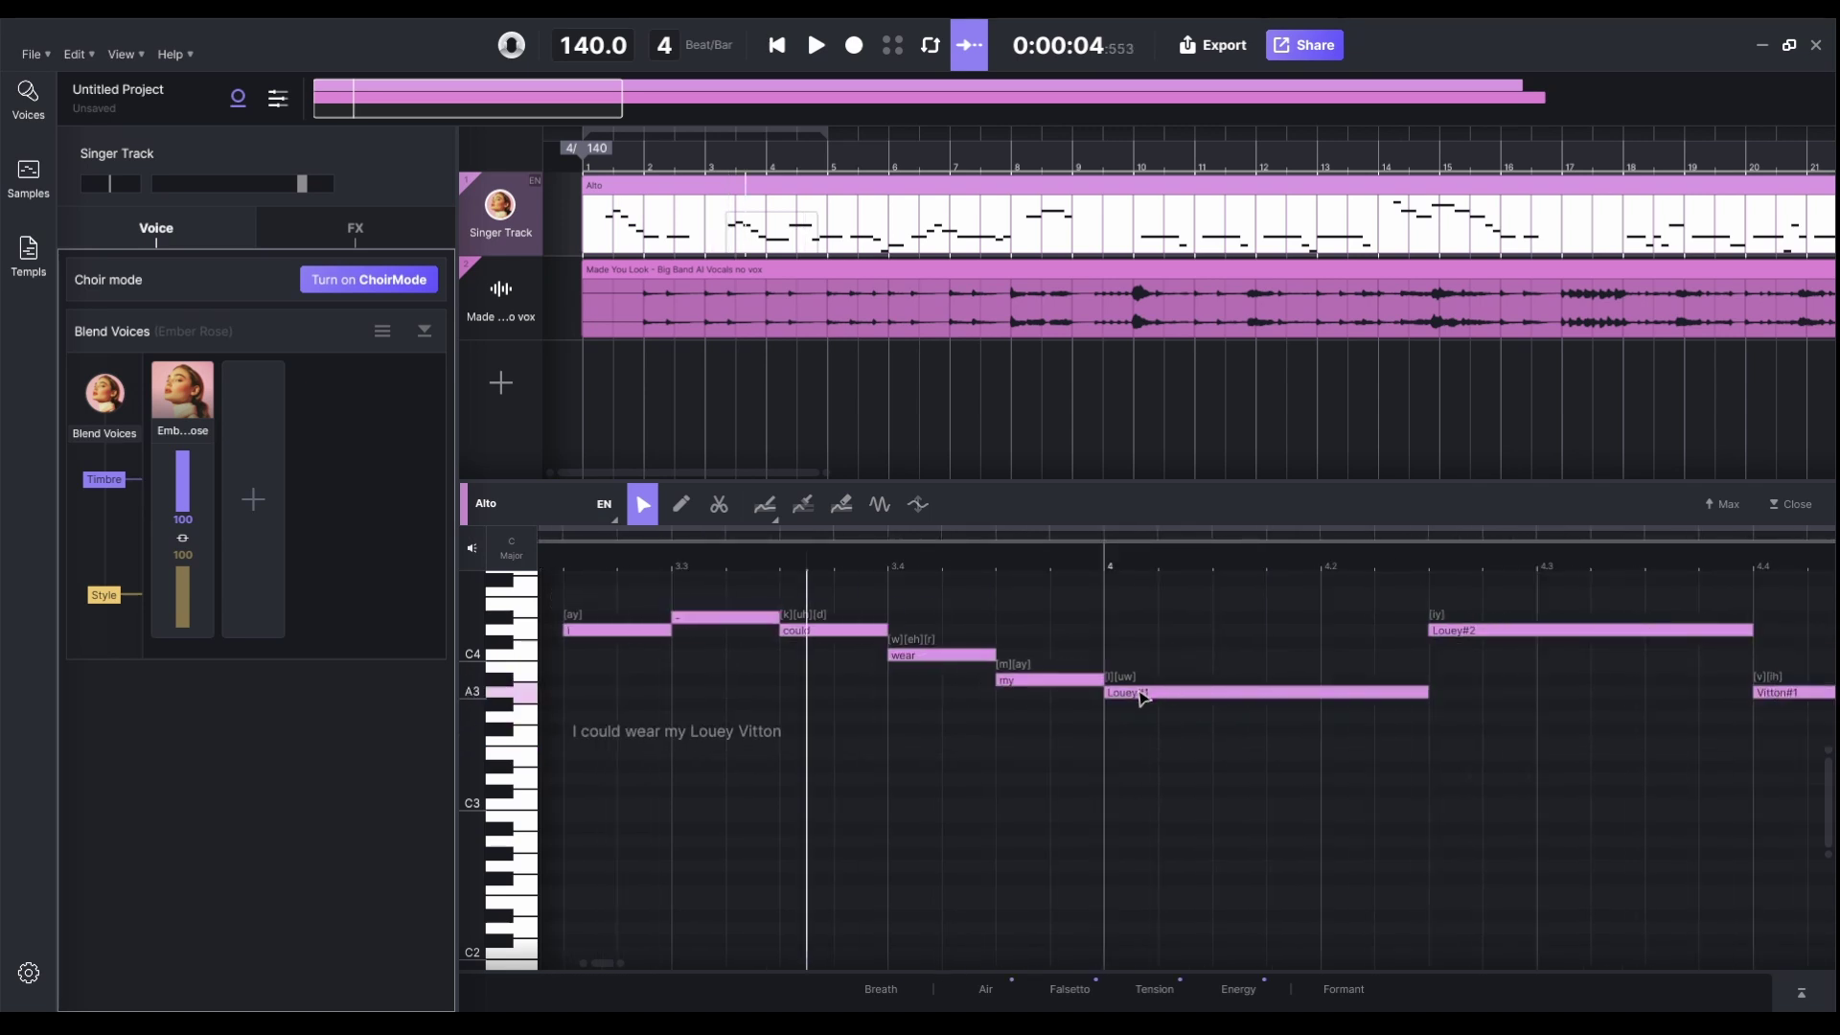
pyautogui.hscroll(8, 1452, 662)
pyautogui.hscroll(1, 1453, 661)
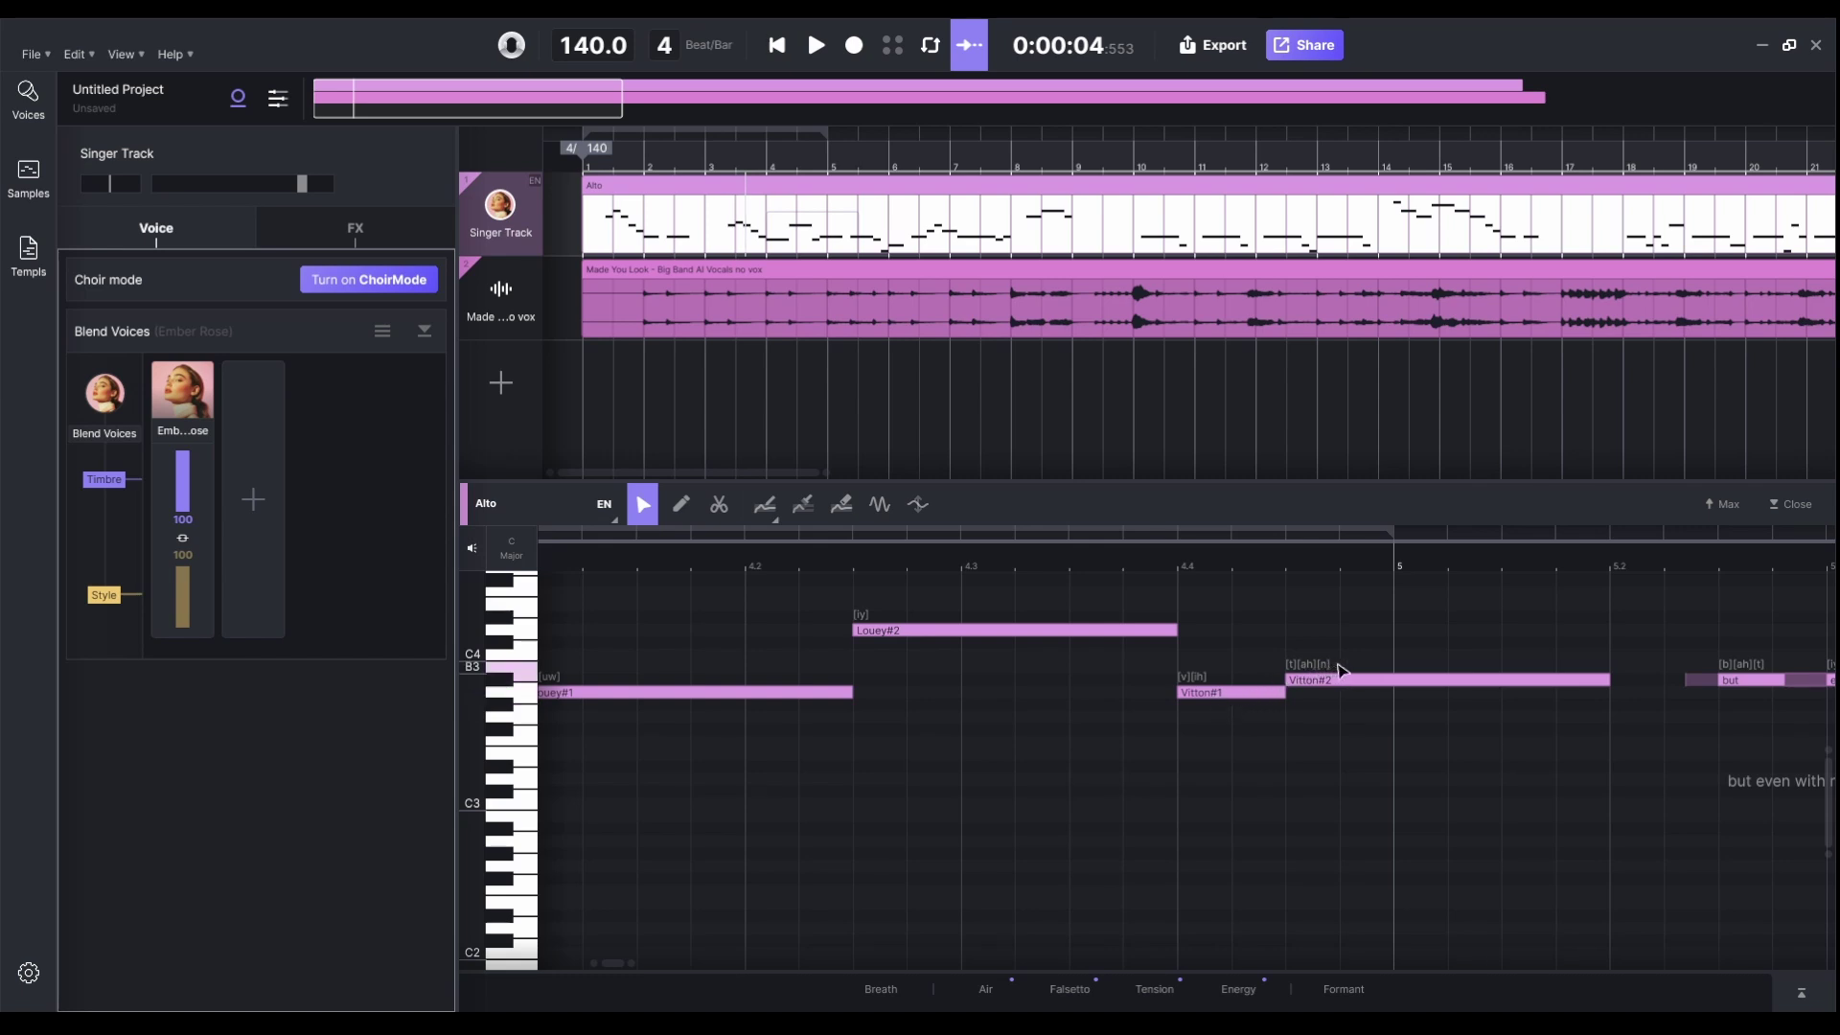
pyautogui.hscroll(-6, 1163, 717)
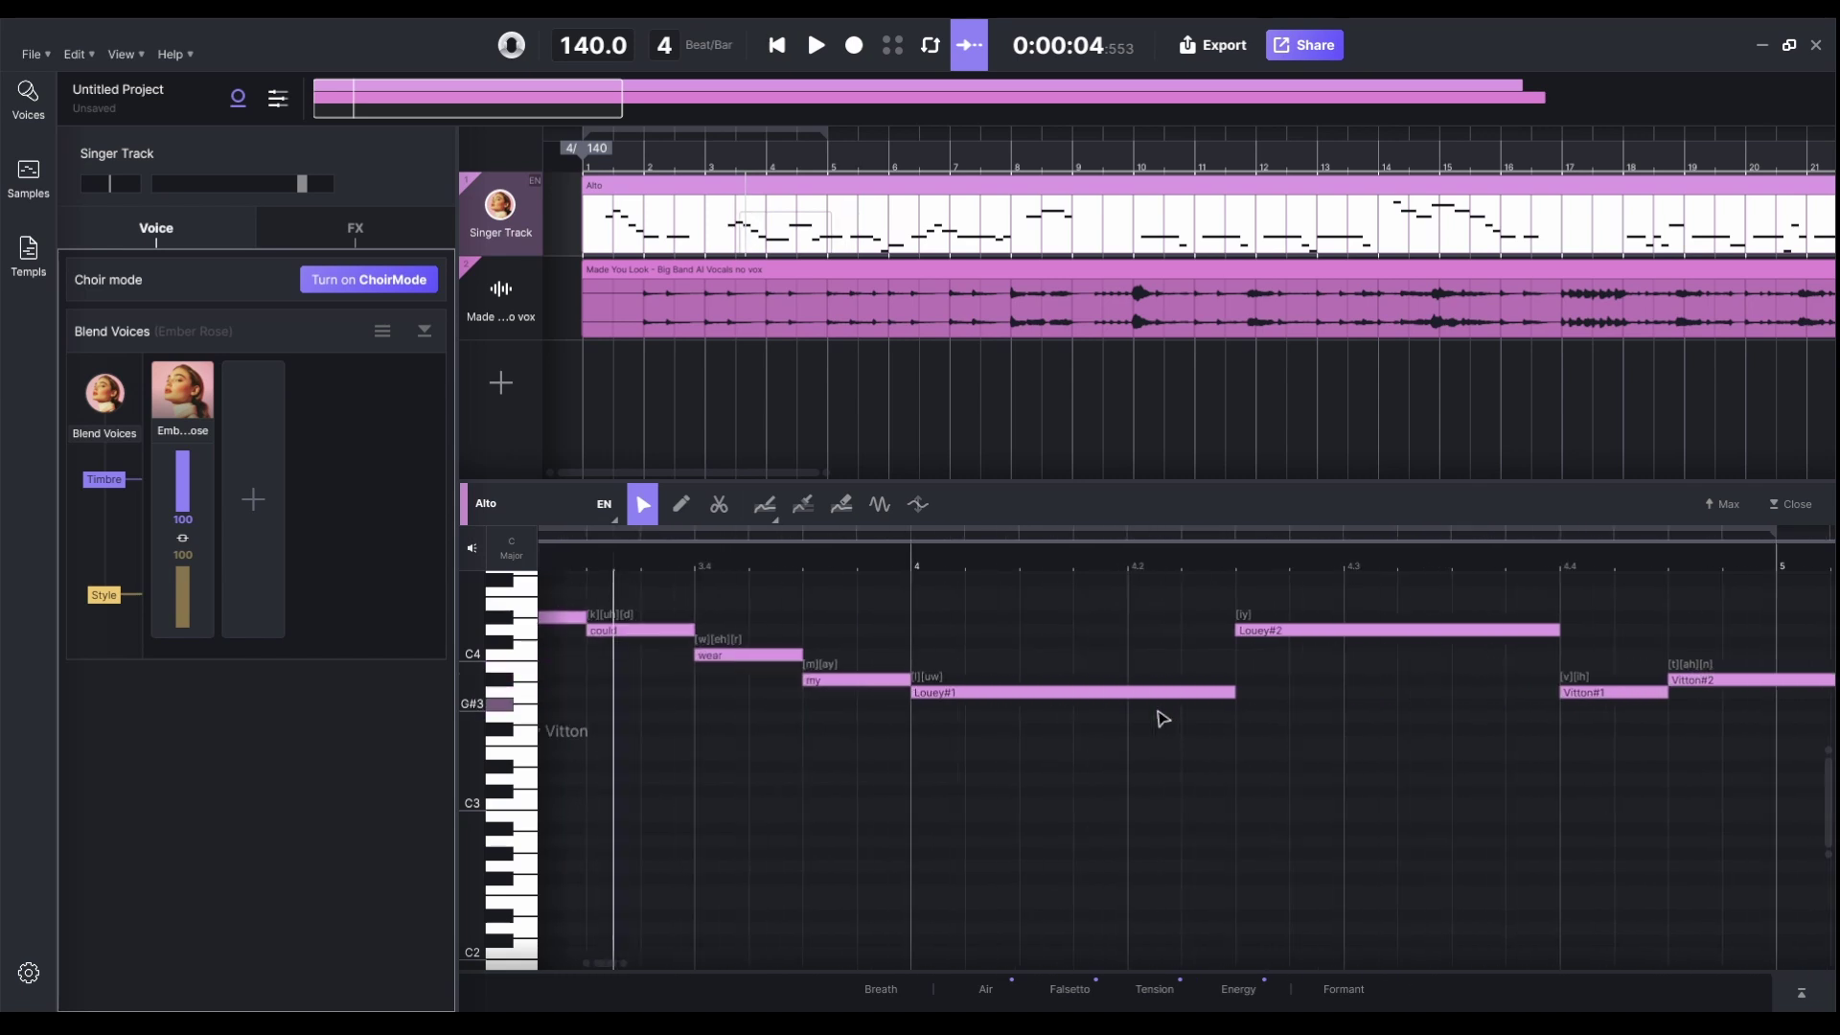
pyautogui.hscroll(-3, 1162, 717)
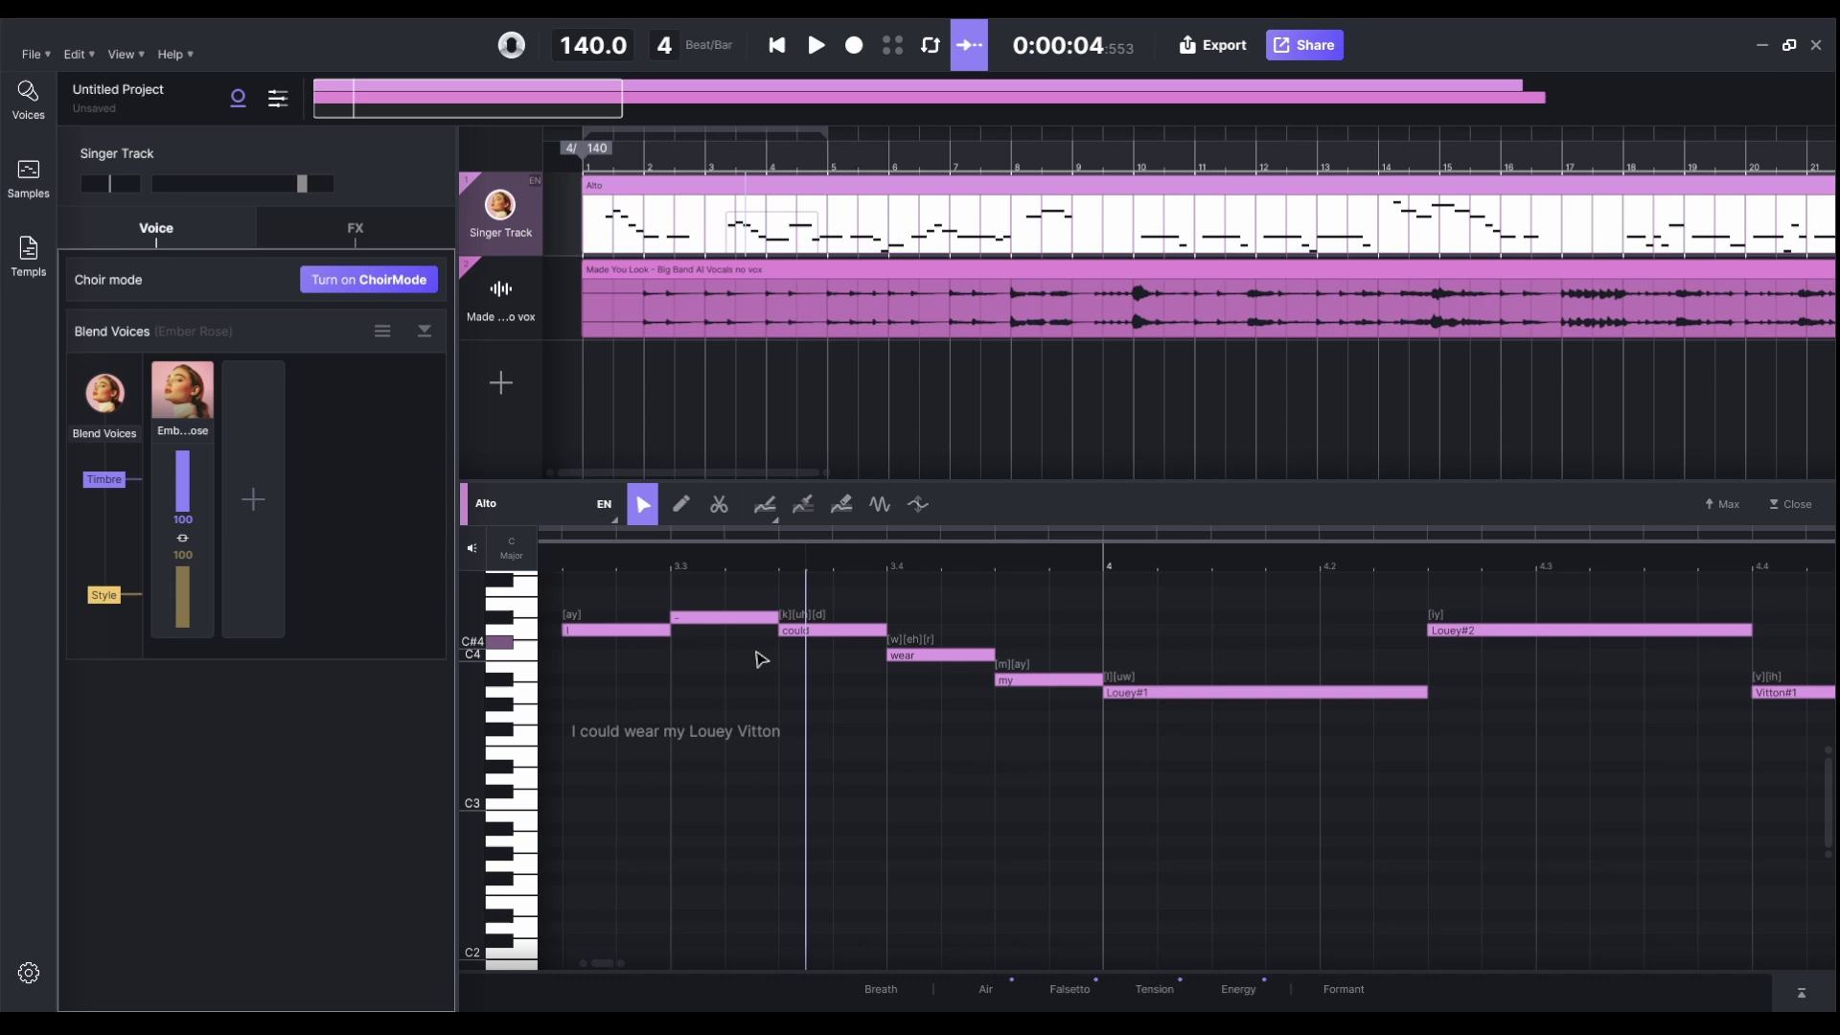
pyautogui.press('space')
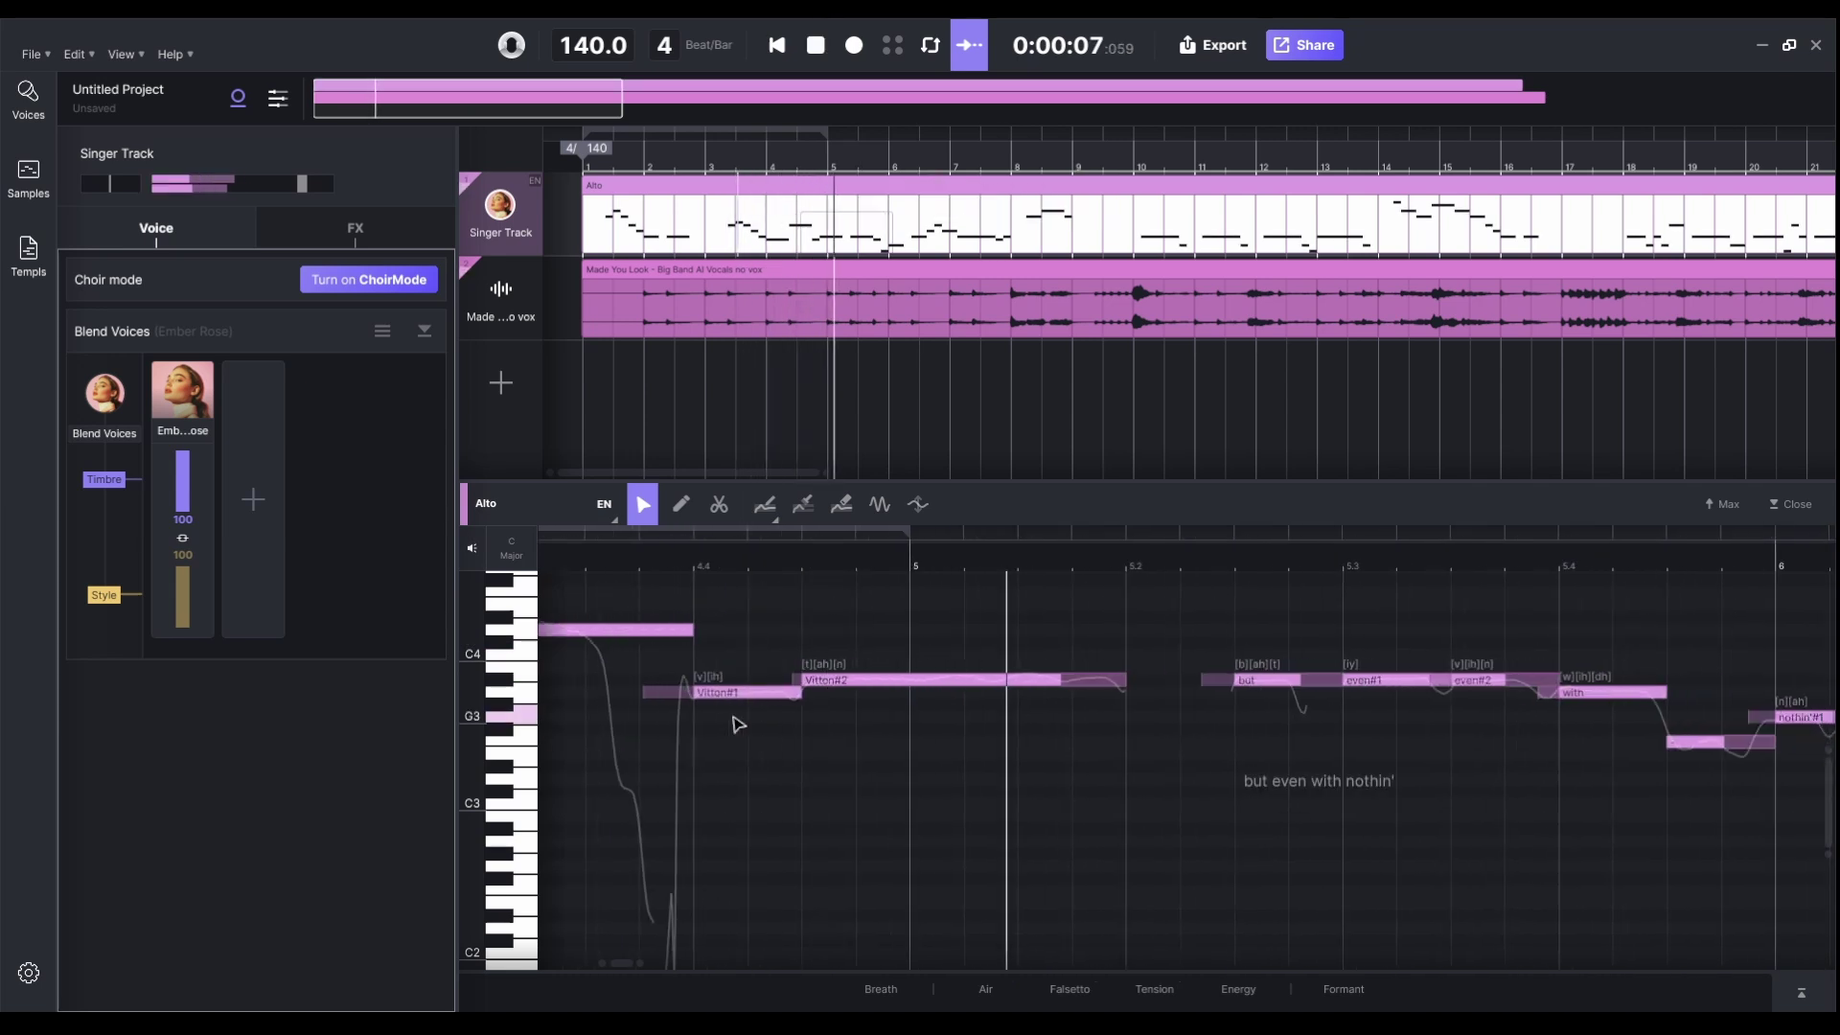
pyautogui.press('space')
pyautogui.hscroll(-5, 736, 725)
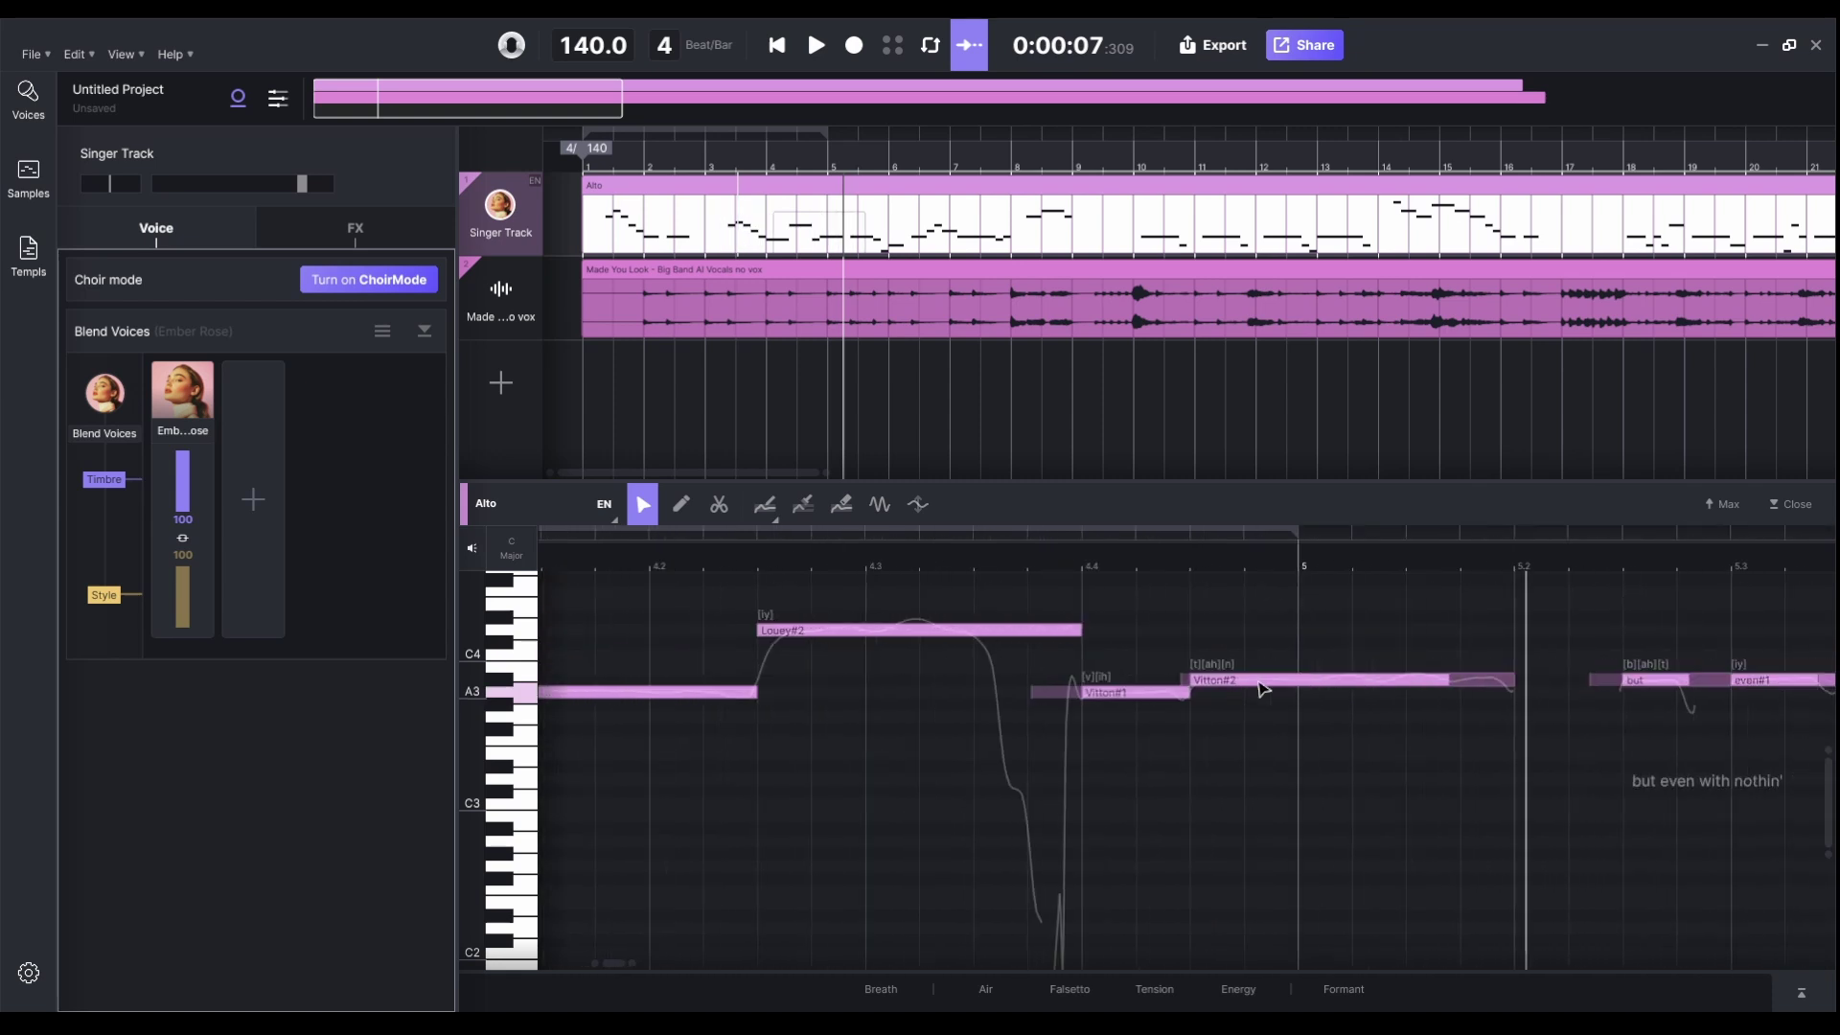
# - Change the Vitton#2 phonemes from ah to aa and replay the phrase to hear it
pyautogui.doubleClick(1214, 665)
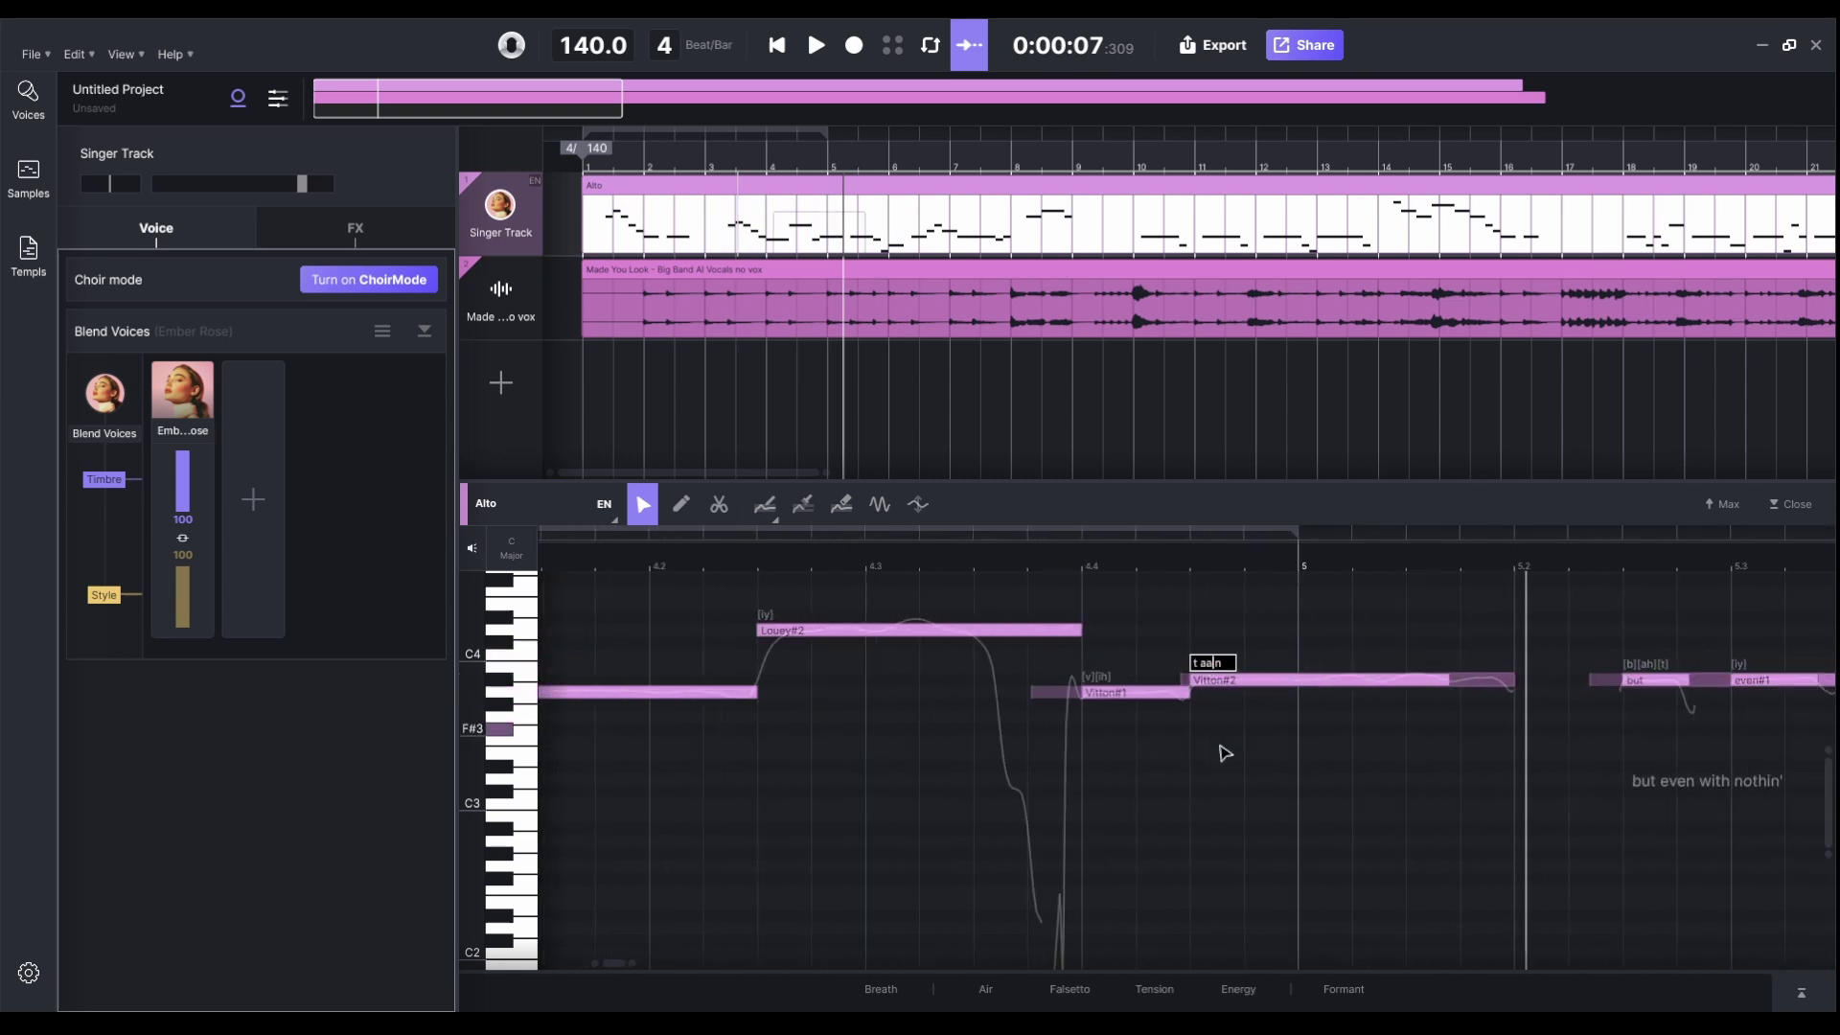
pyautogui.write('a')
pyautogui.press('Return')
pyautogui.press('space')
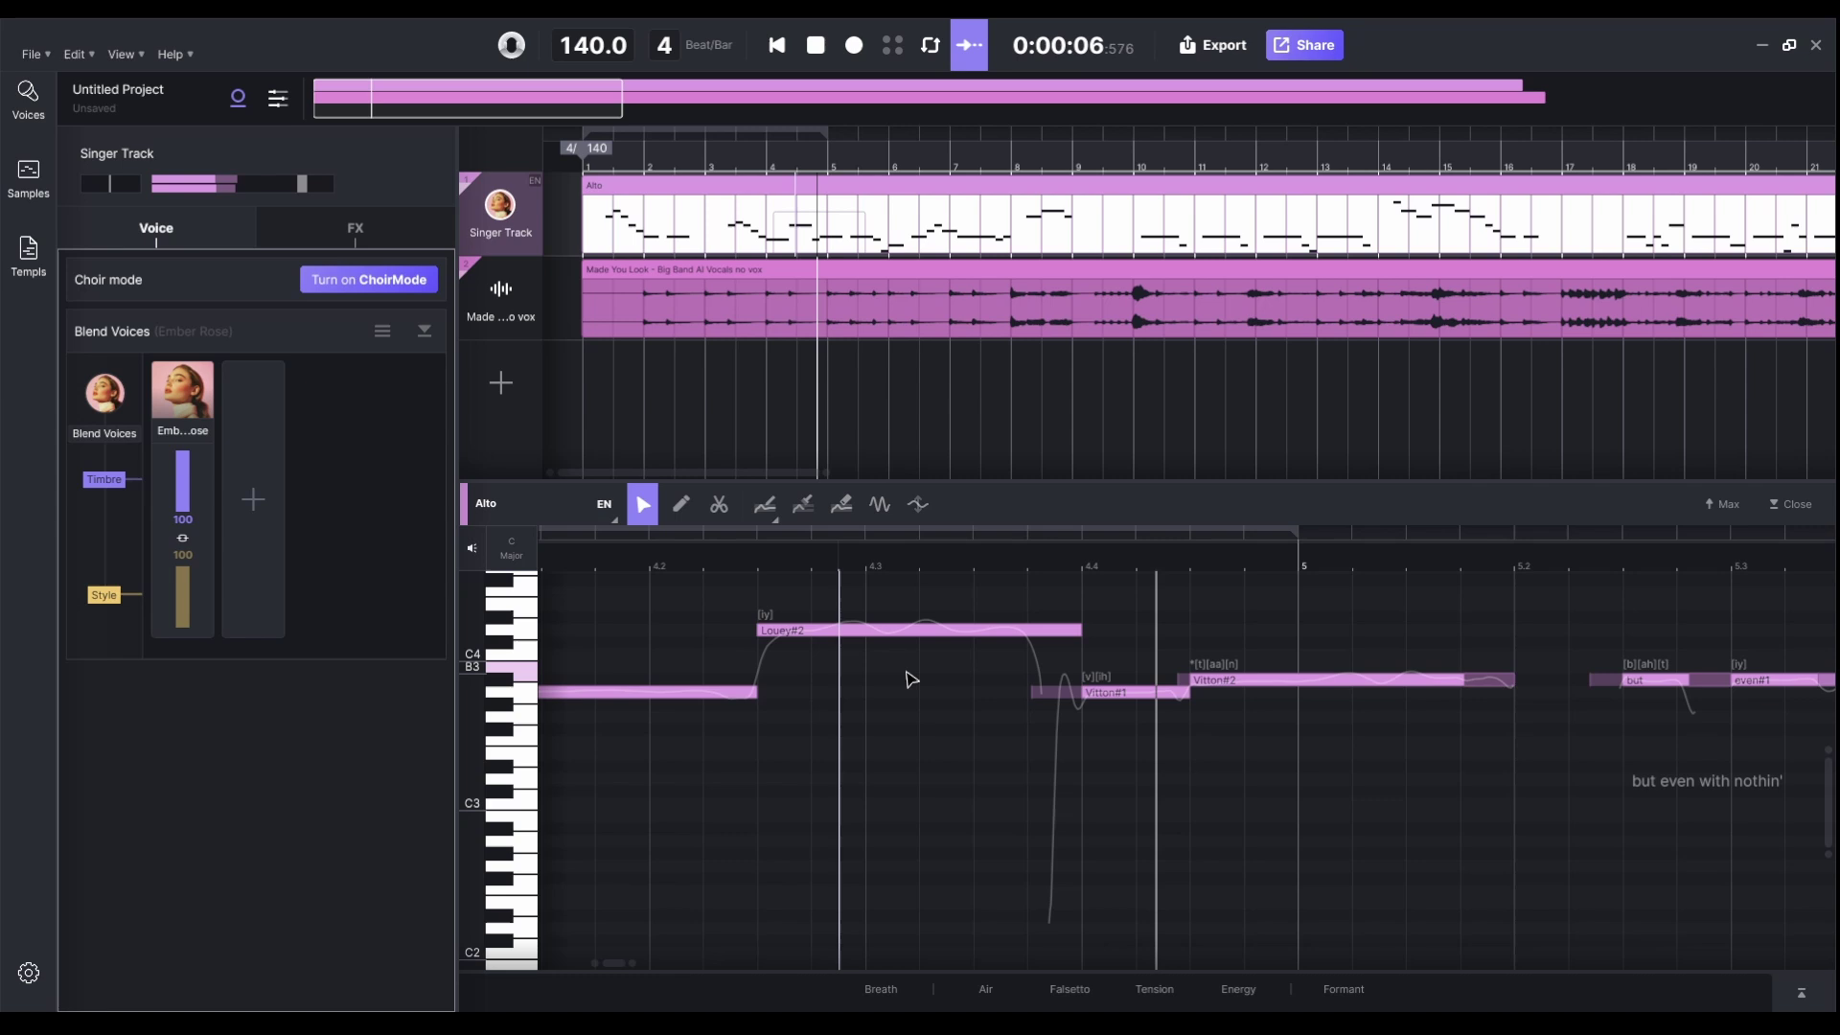
pyautogui.press('space')
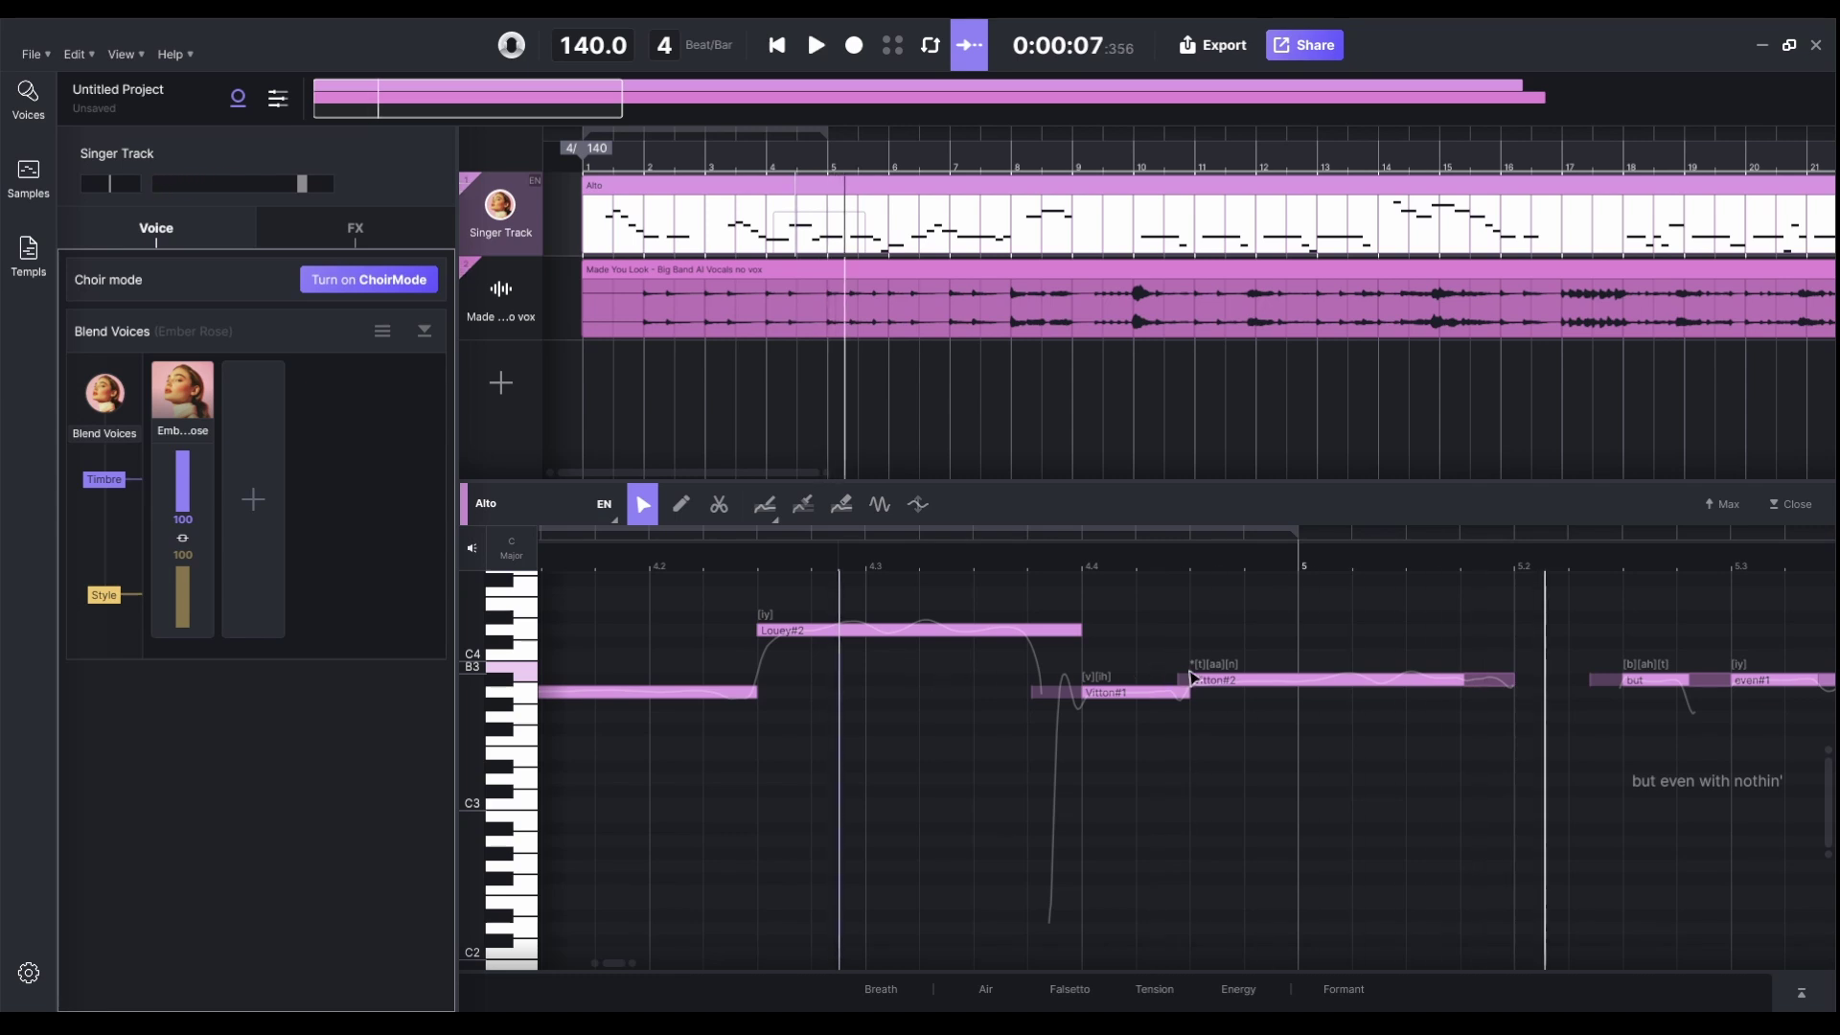
pyautogui.click(1180, 677)
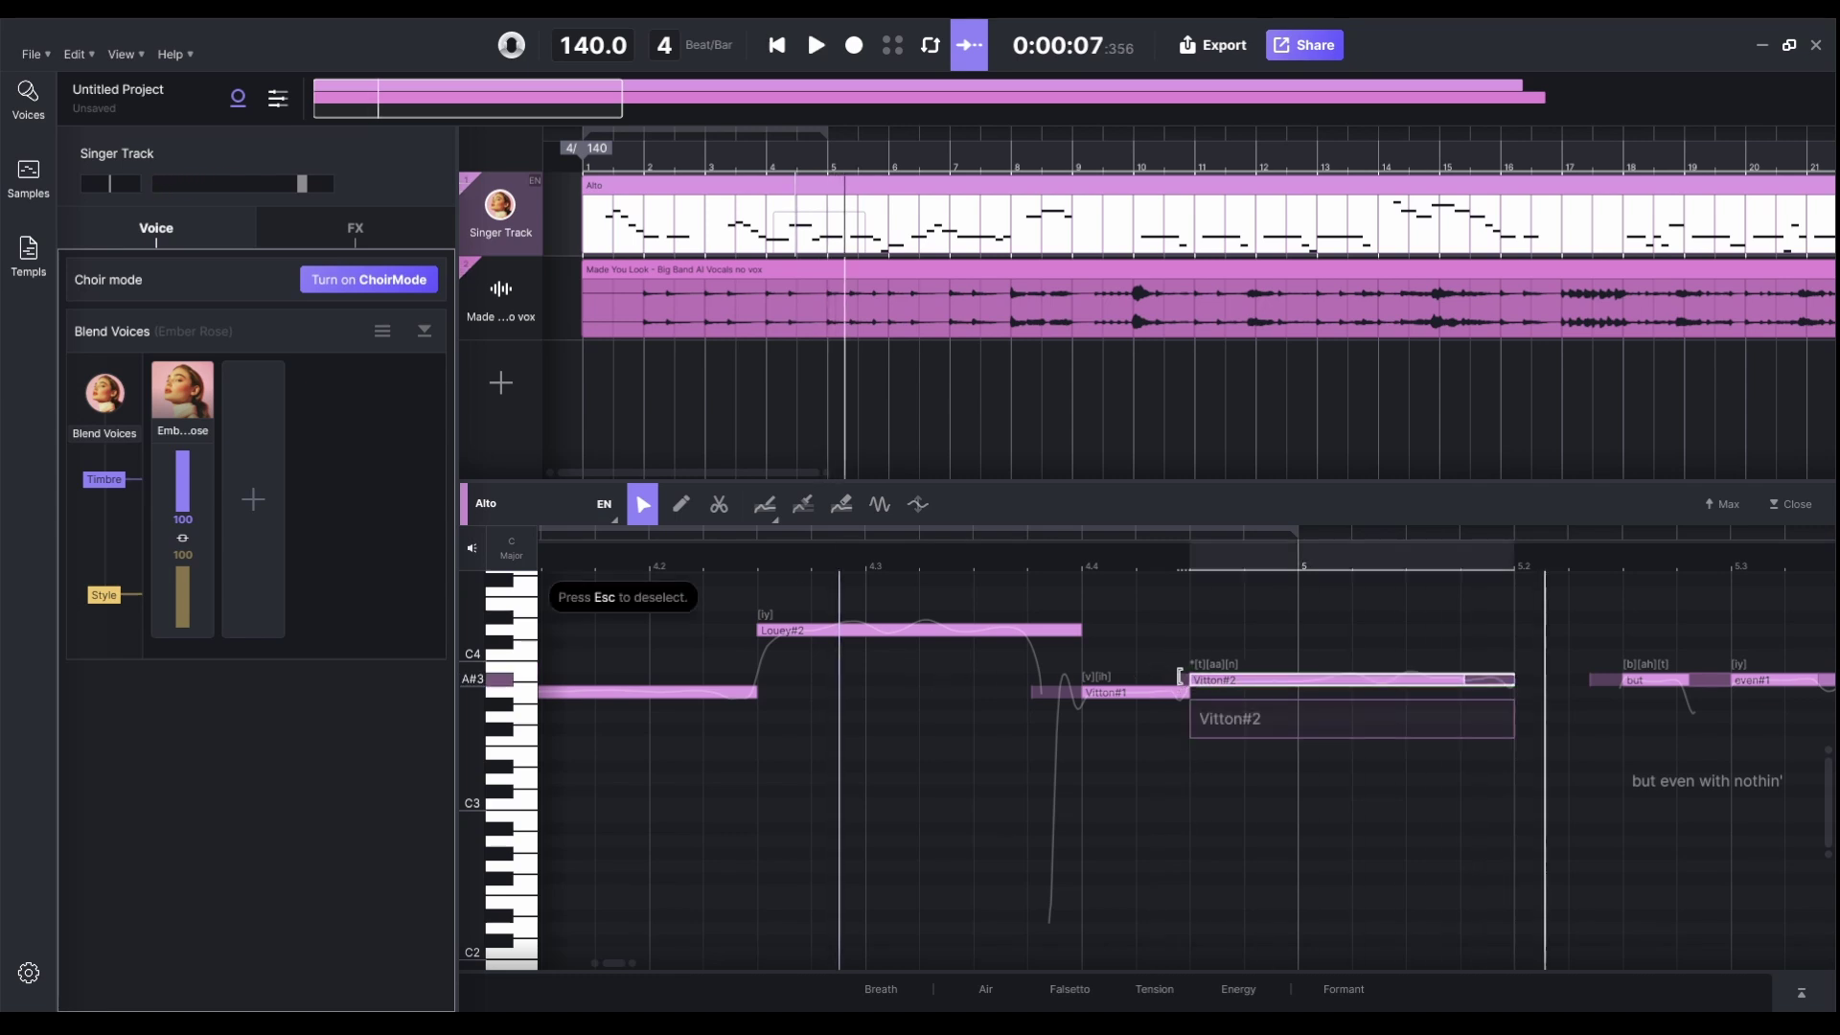
pyautogui.click(1160, 677)
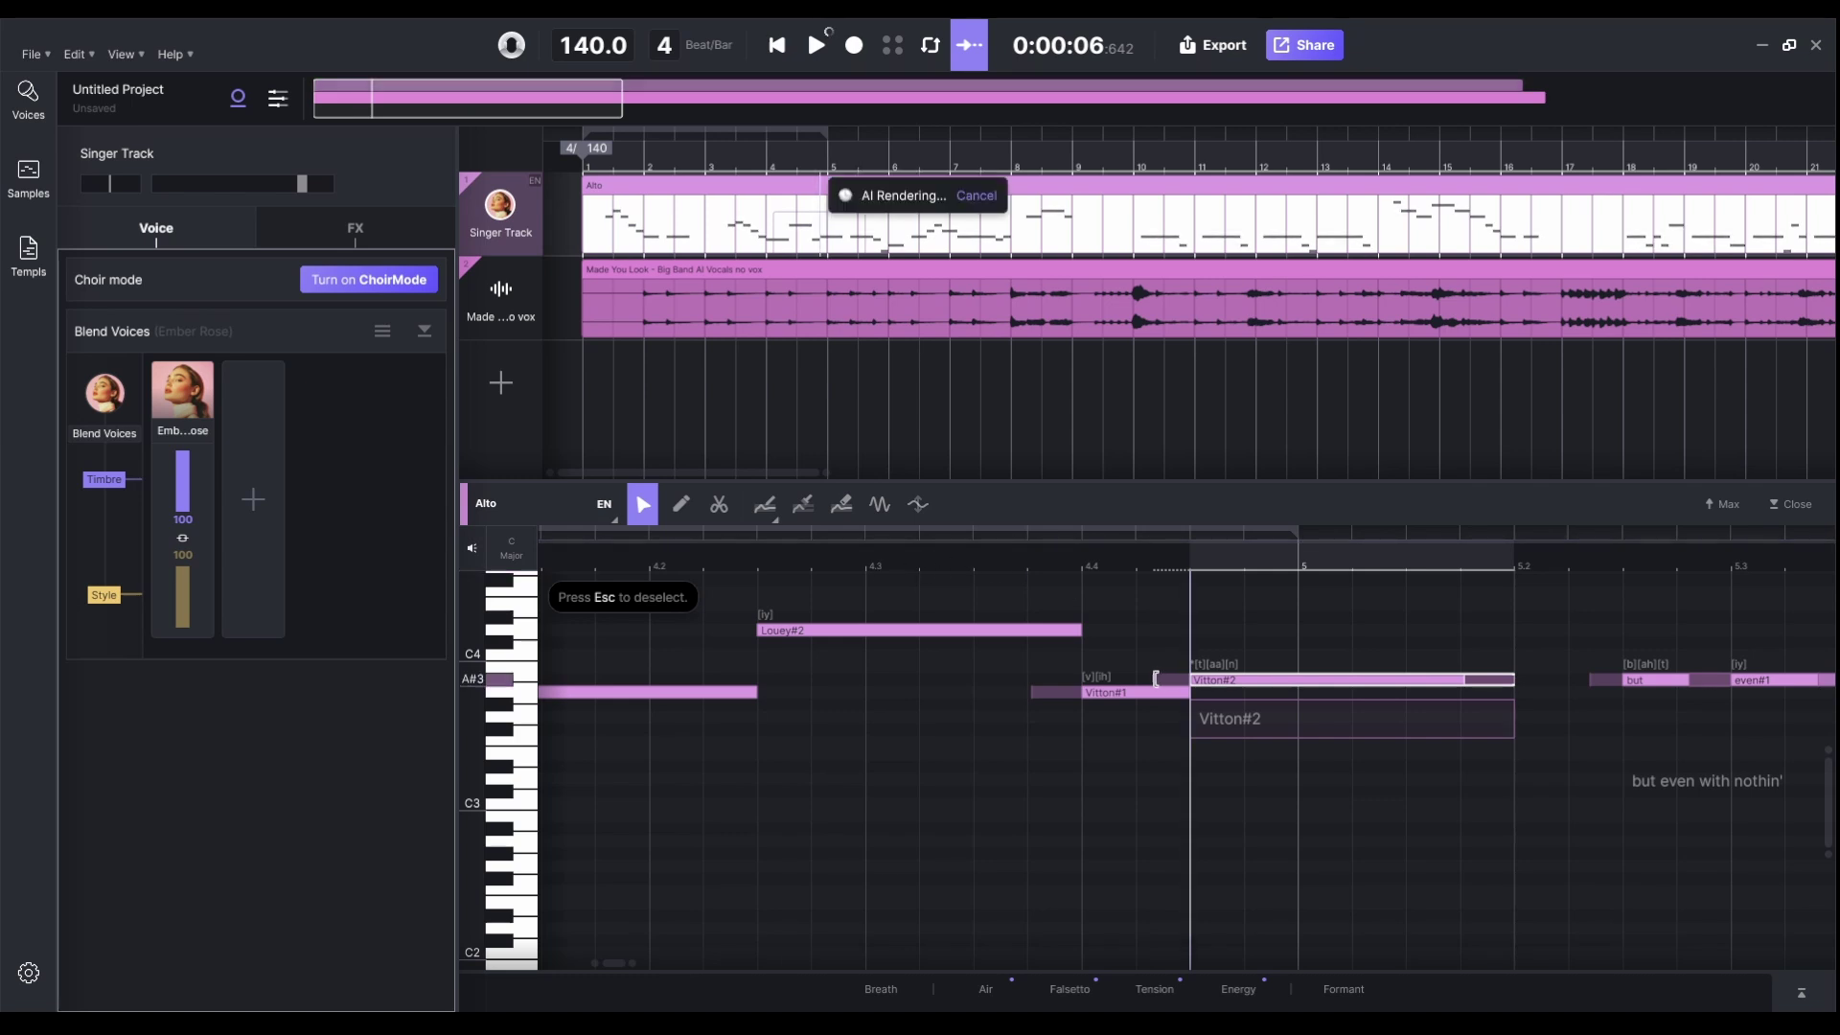
pyautogui.click(616, 566)
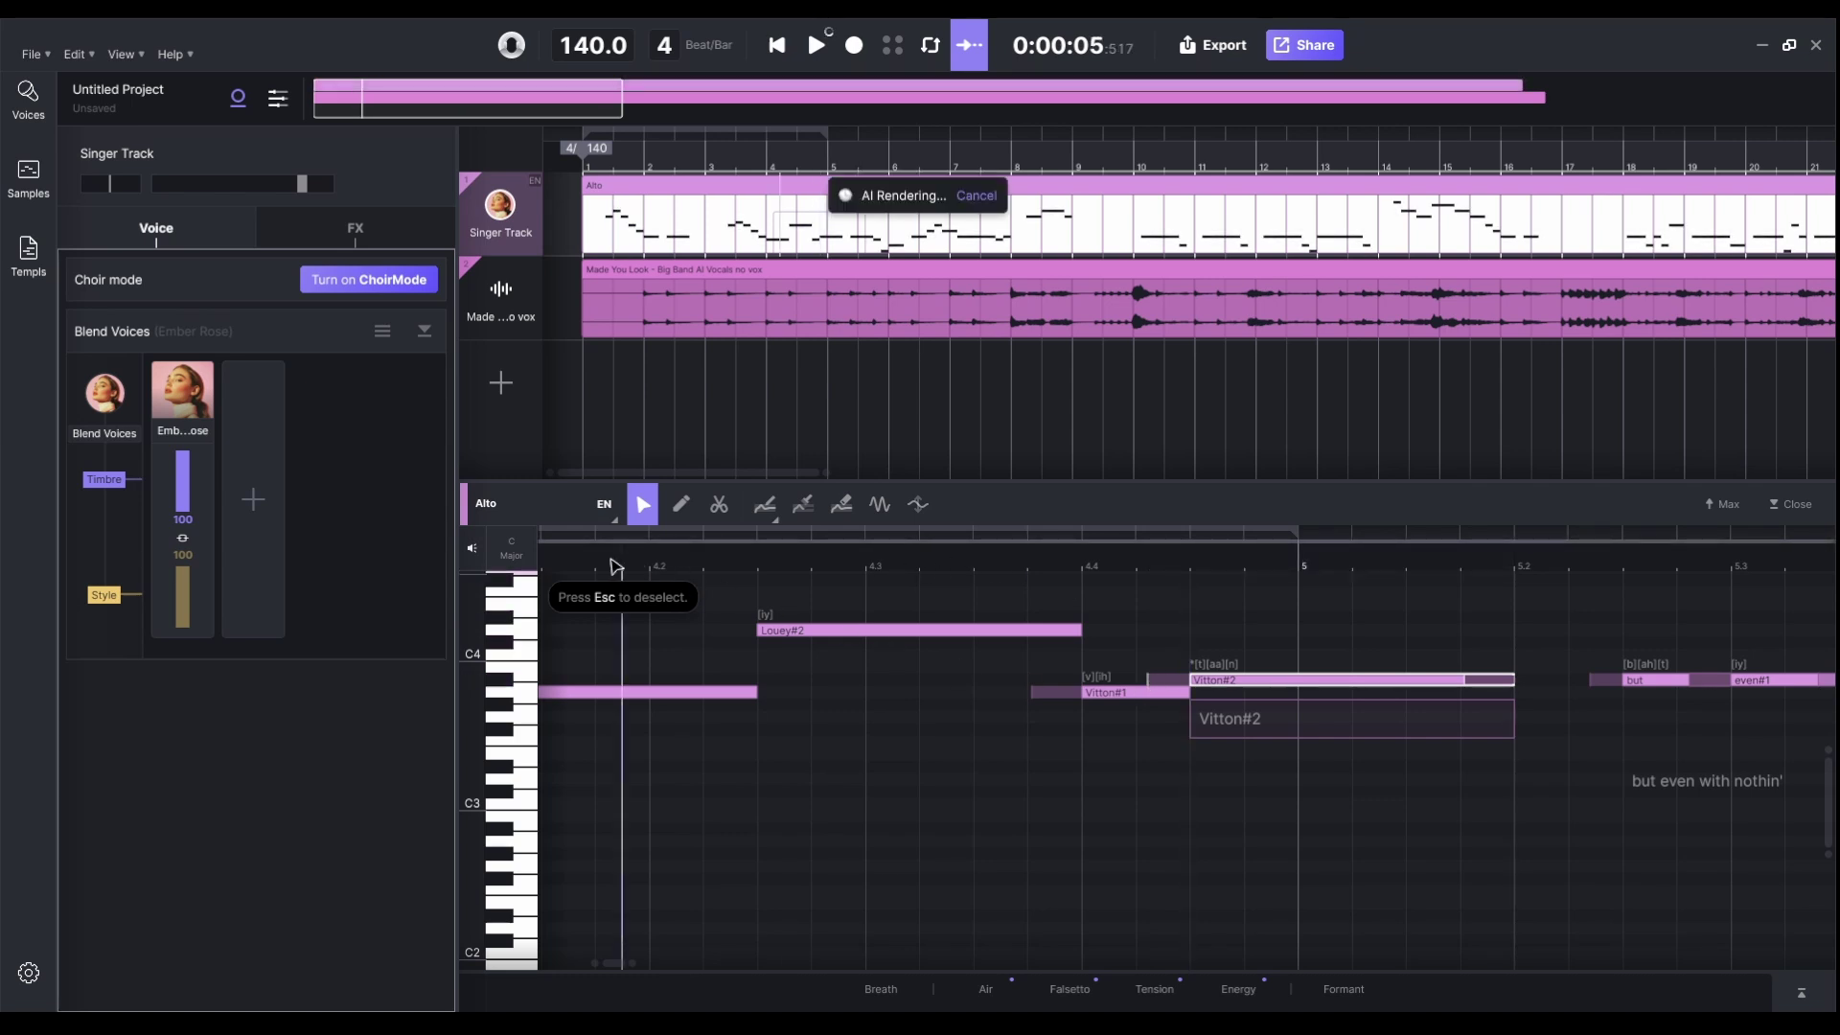
pyautogui.press('space')
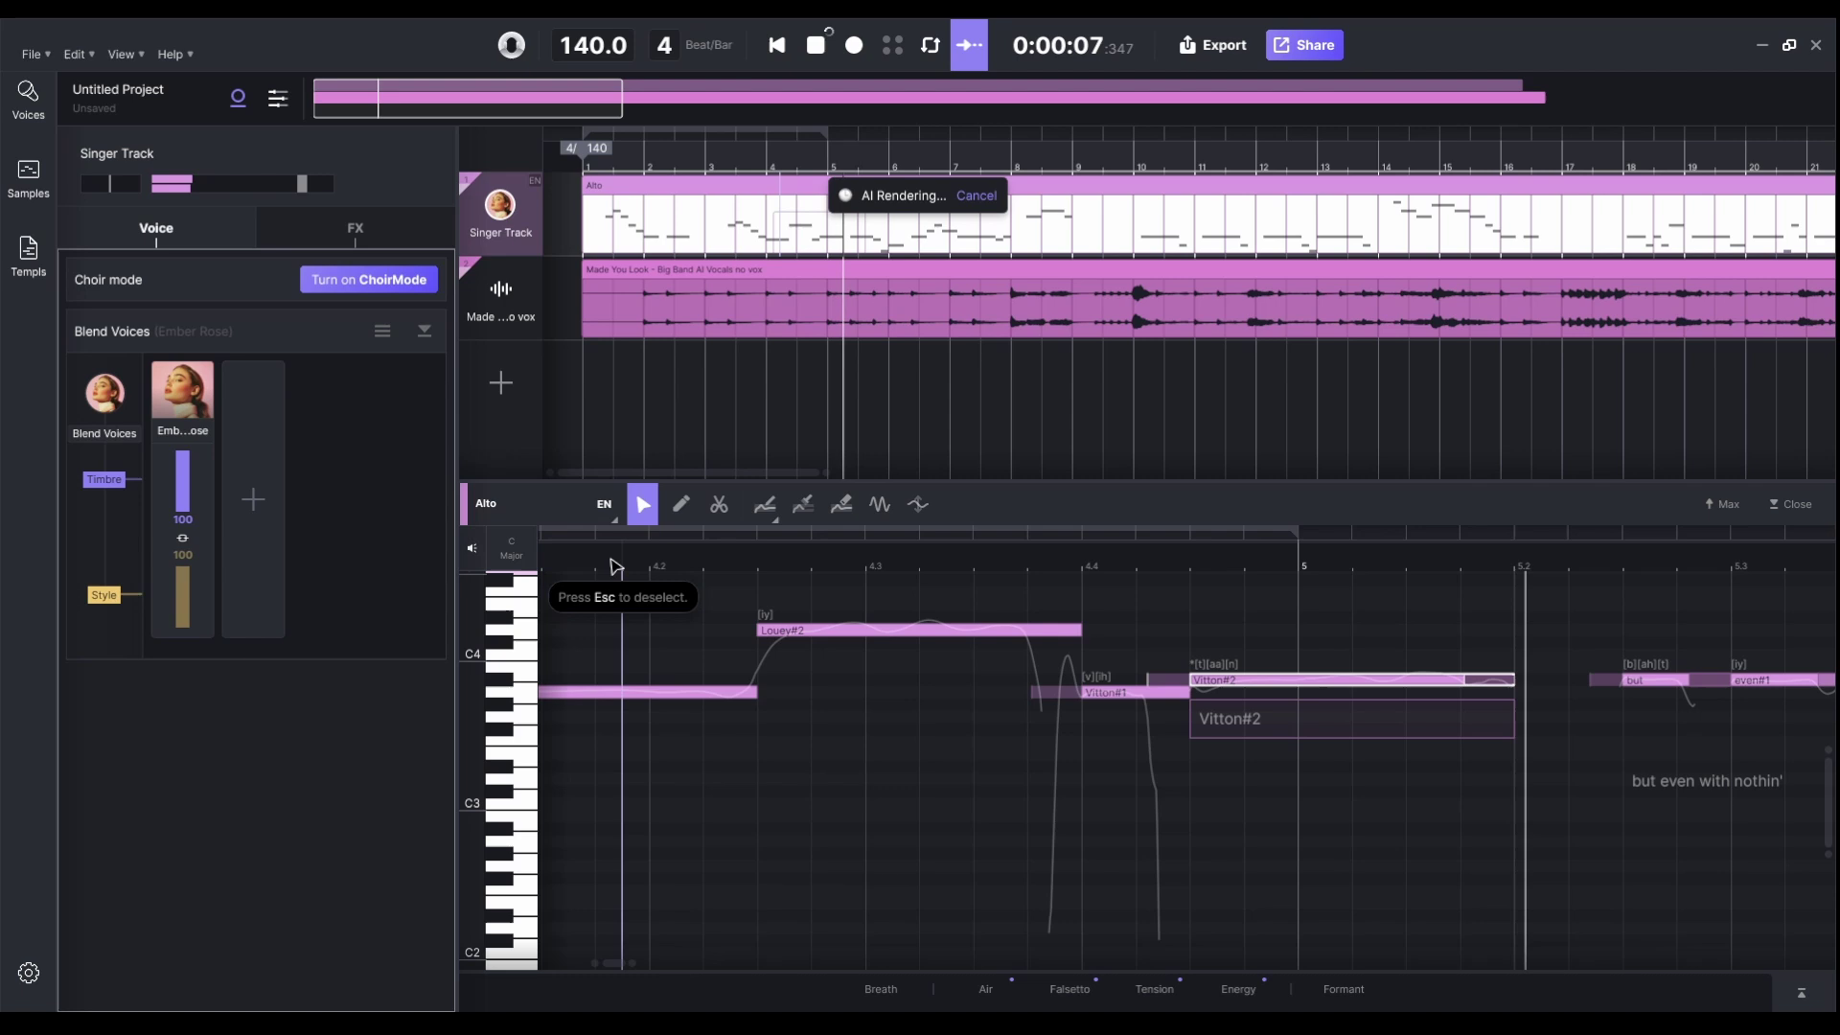
pyautogui.press('space')
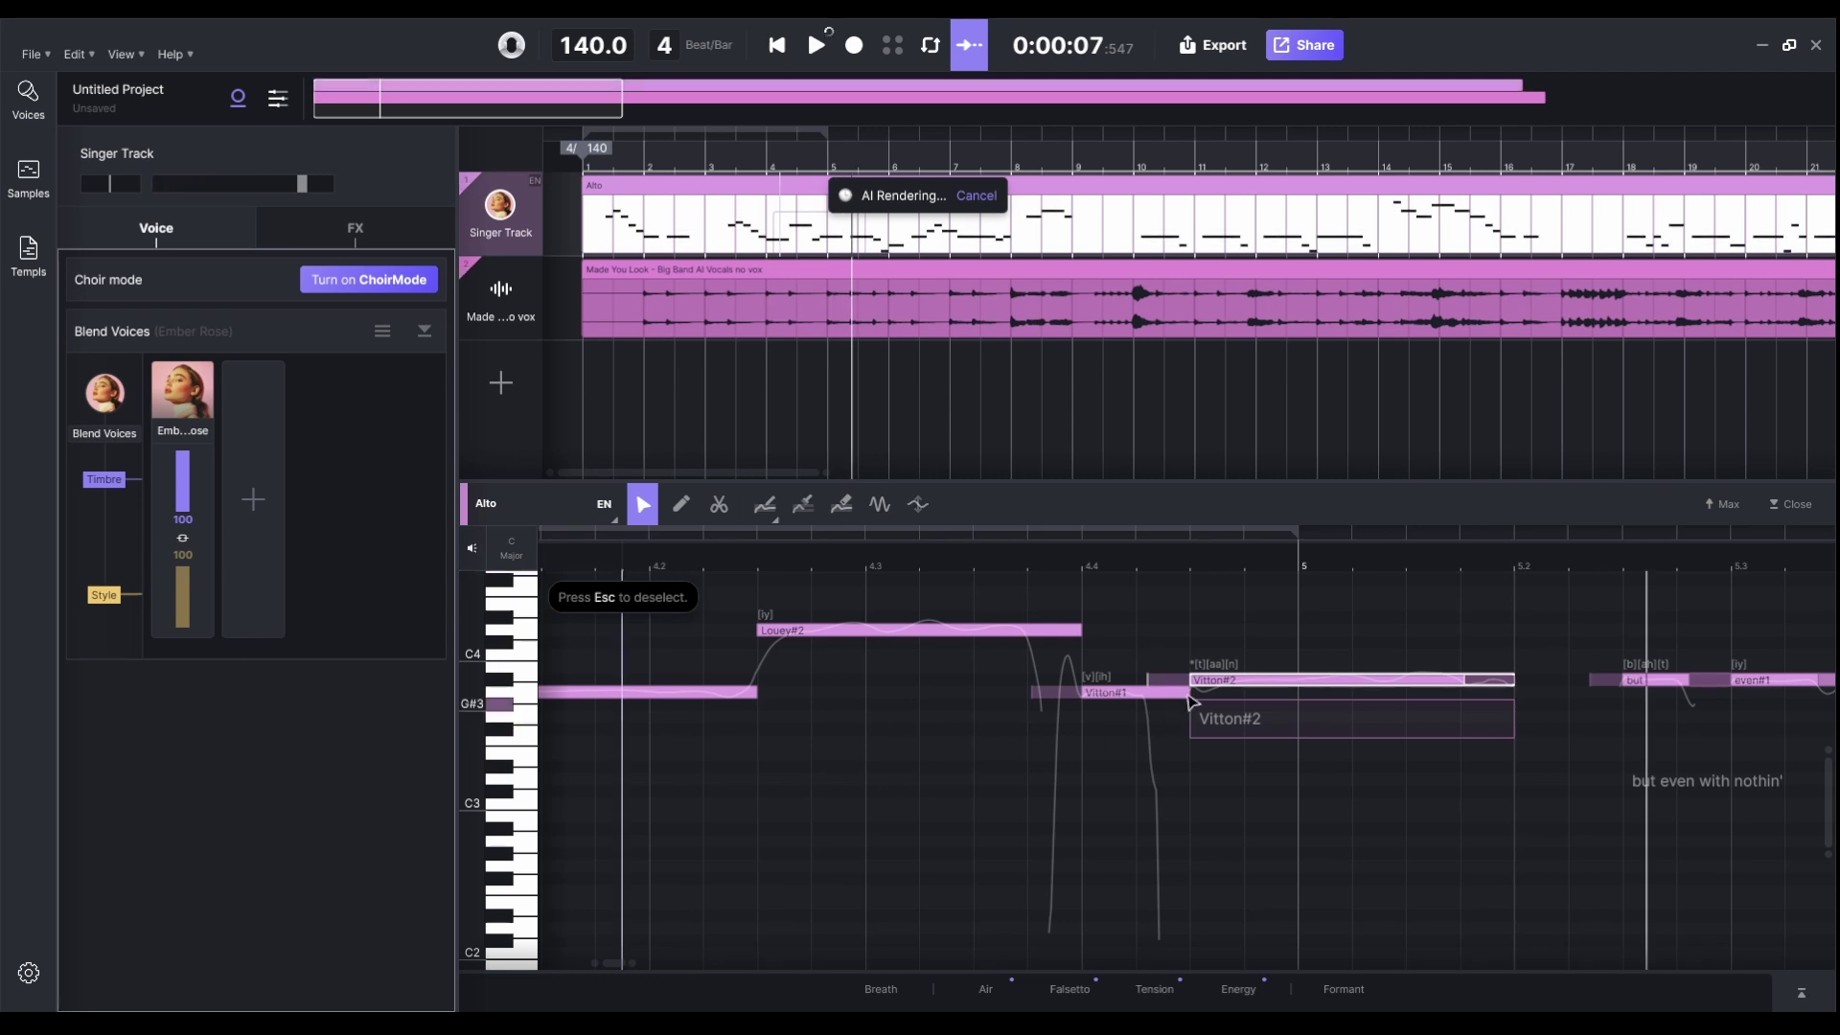
# - Shorten the Vitton#1 note in two drags and replay from before the Louey note
pyautogui.moveTo(1187, 689); pyautogui.dragTo(1137, 692)
pyautogui.click(1131, 692)
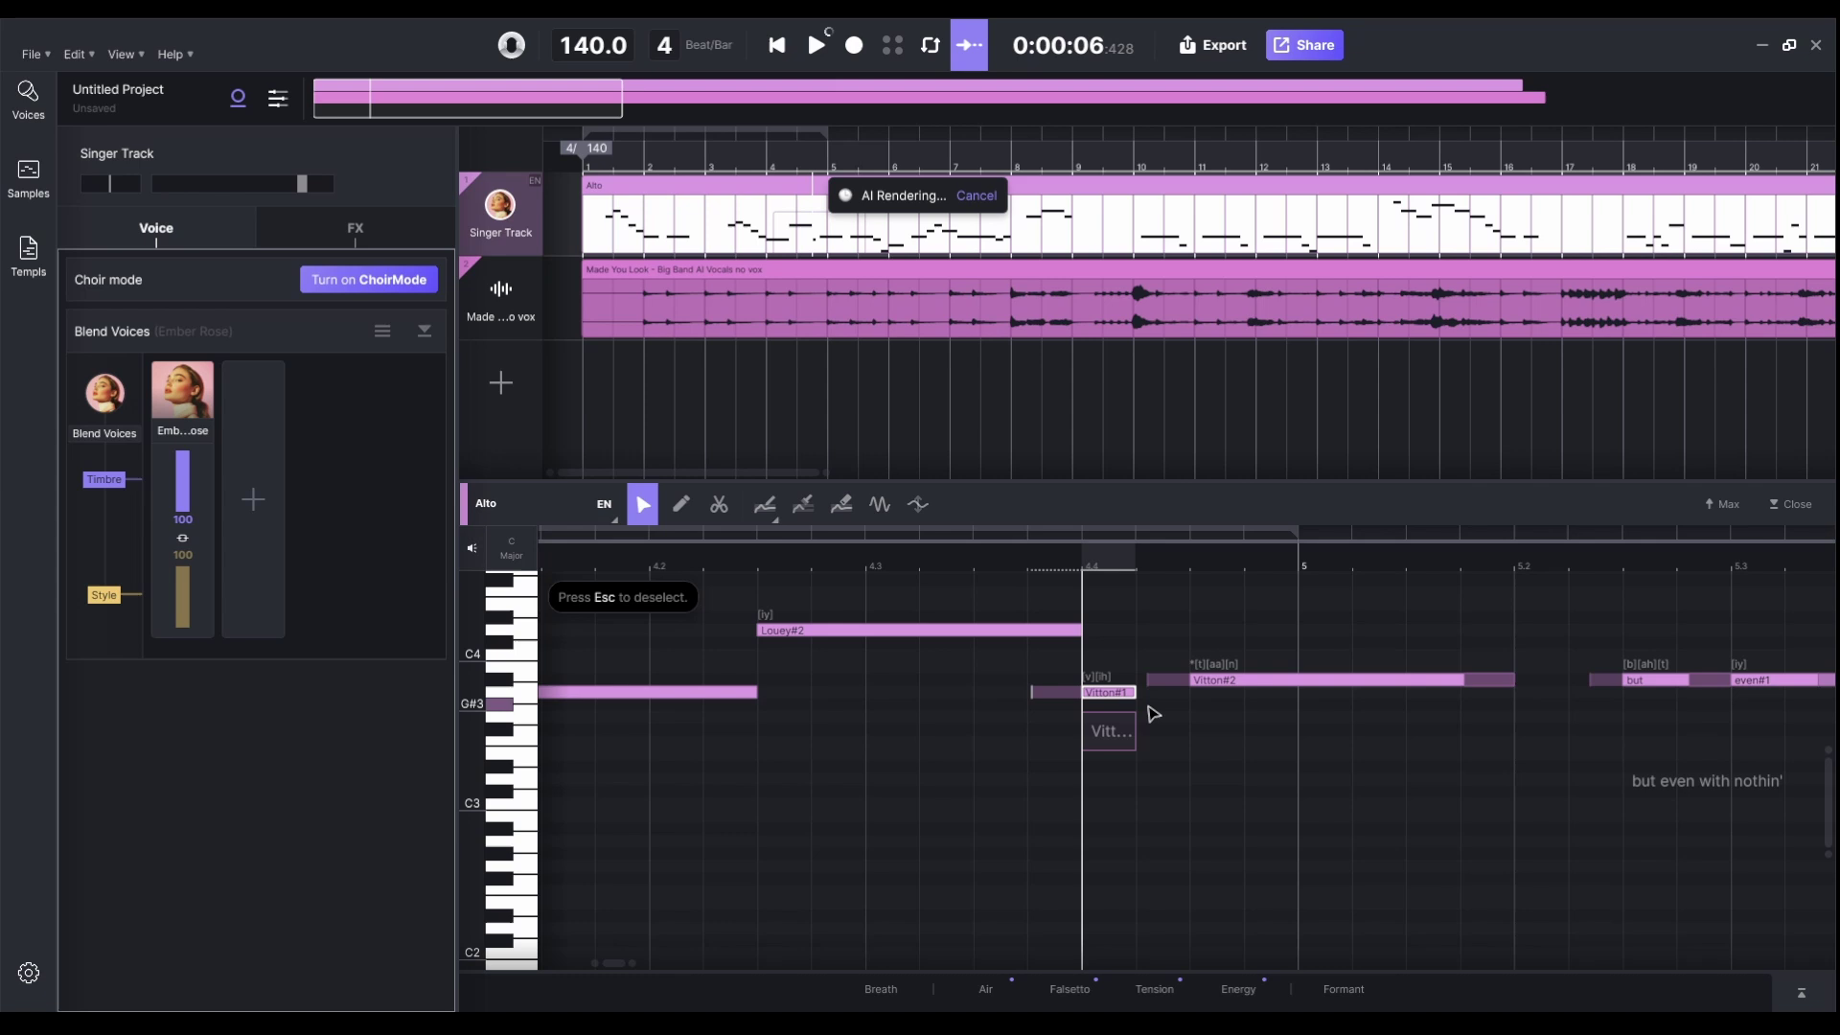
pyautogui.scroll(3, 1138, 706)
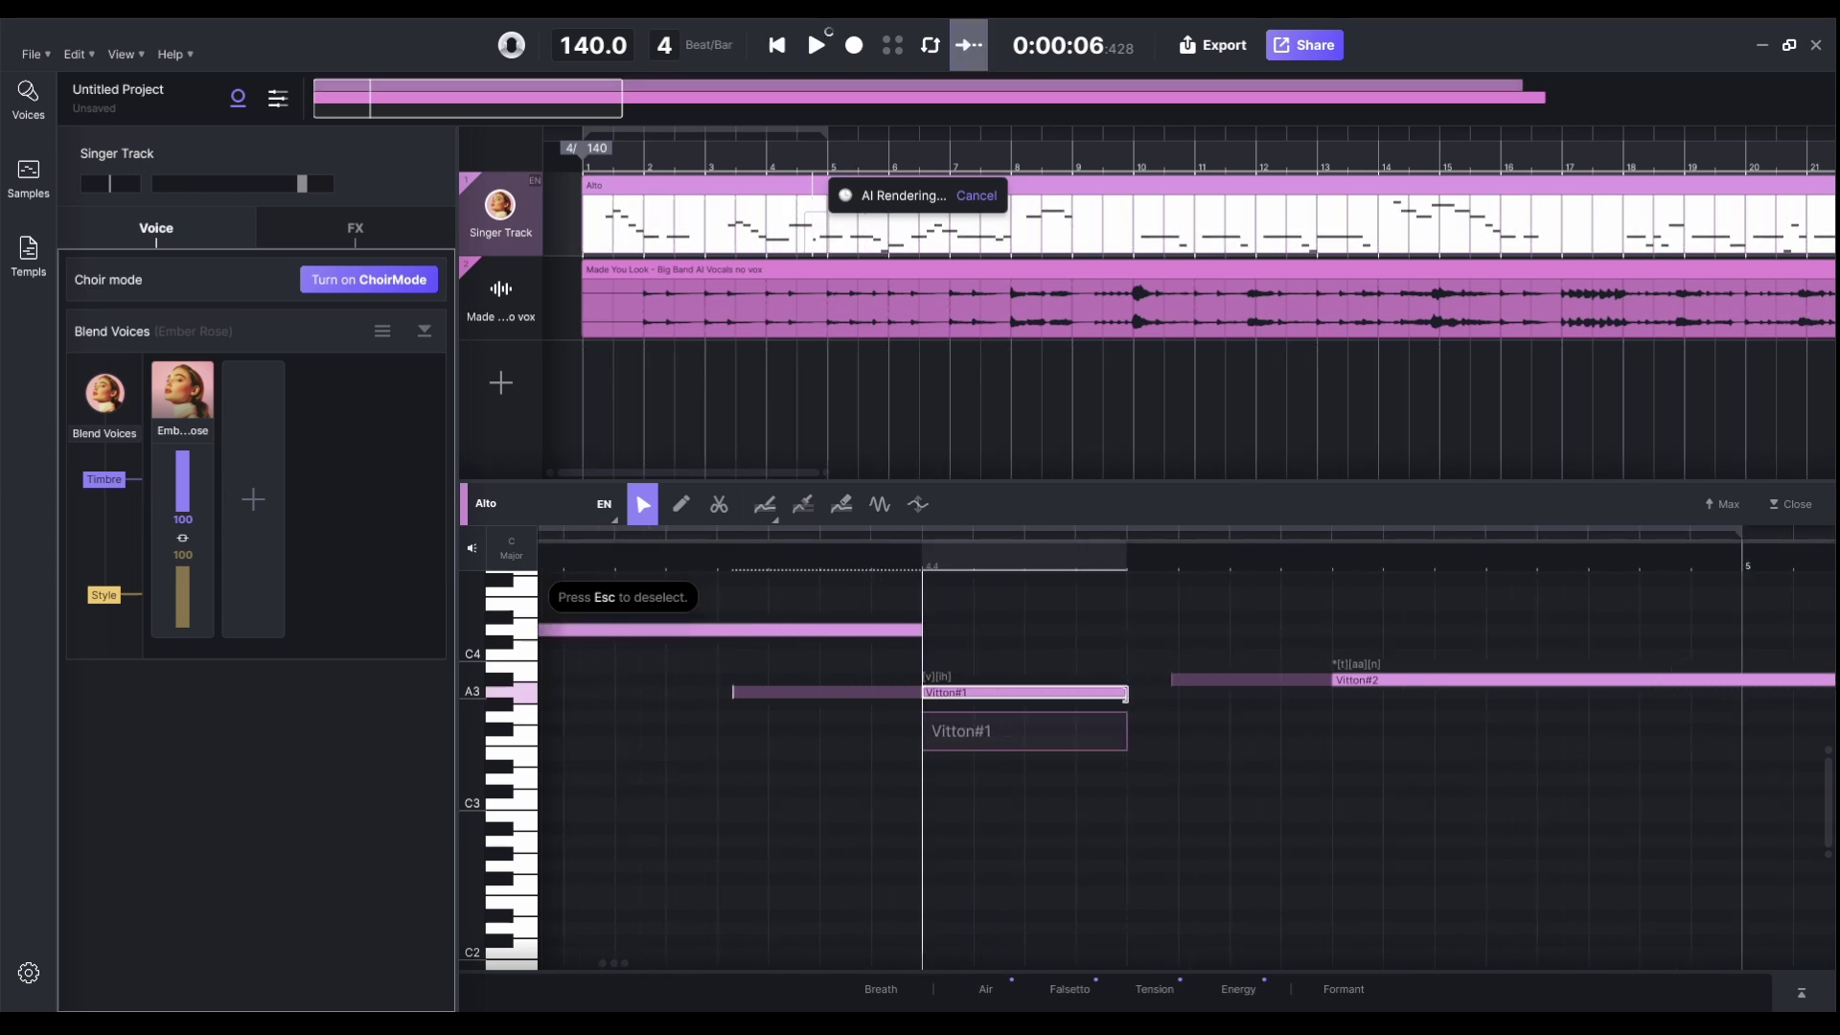
pyautogui.moveTo(1129, 694); pyautogui.dragTo(1052, 694)
pyautogui.scroll(-3, 961, 768)
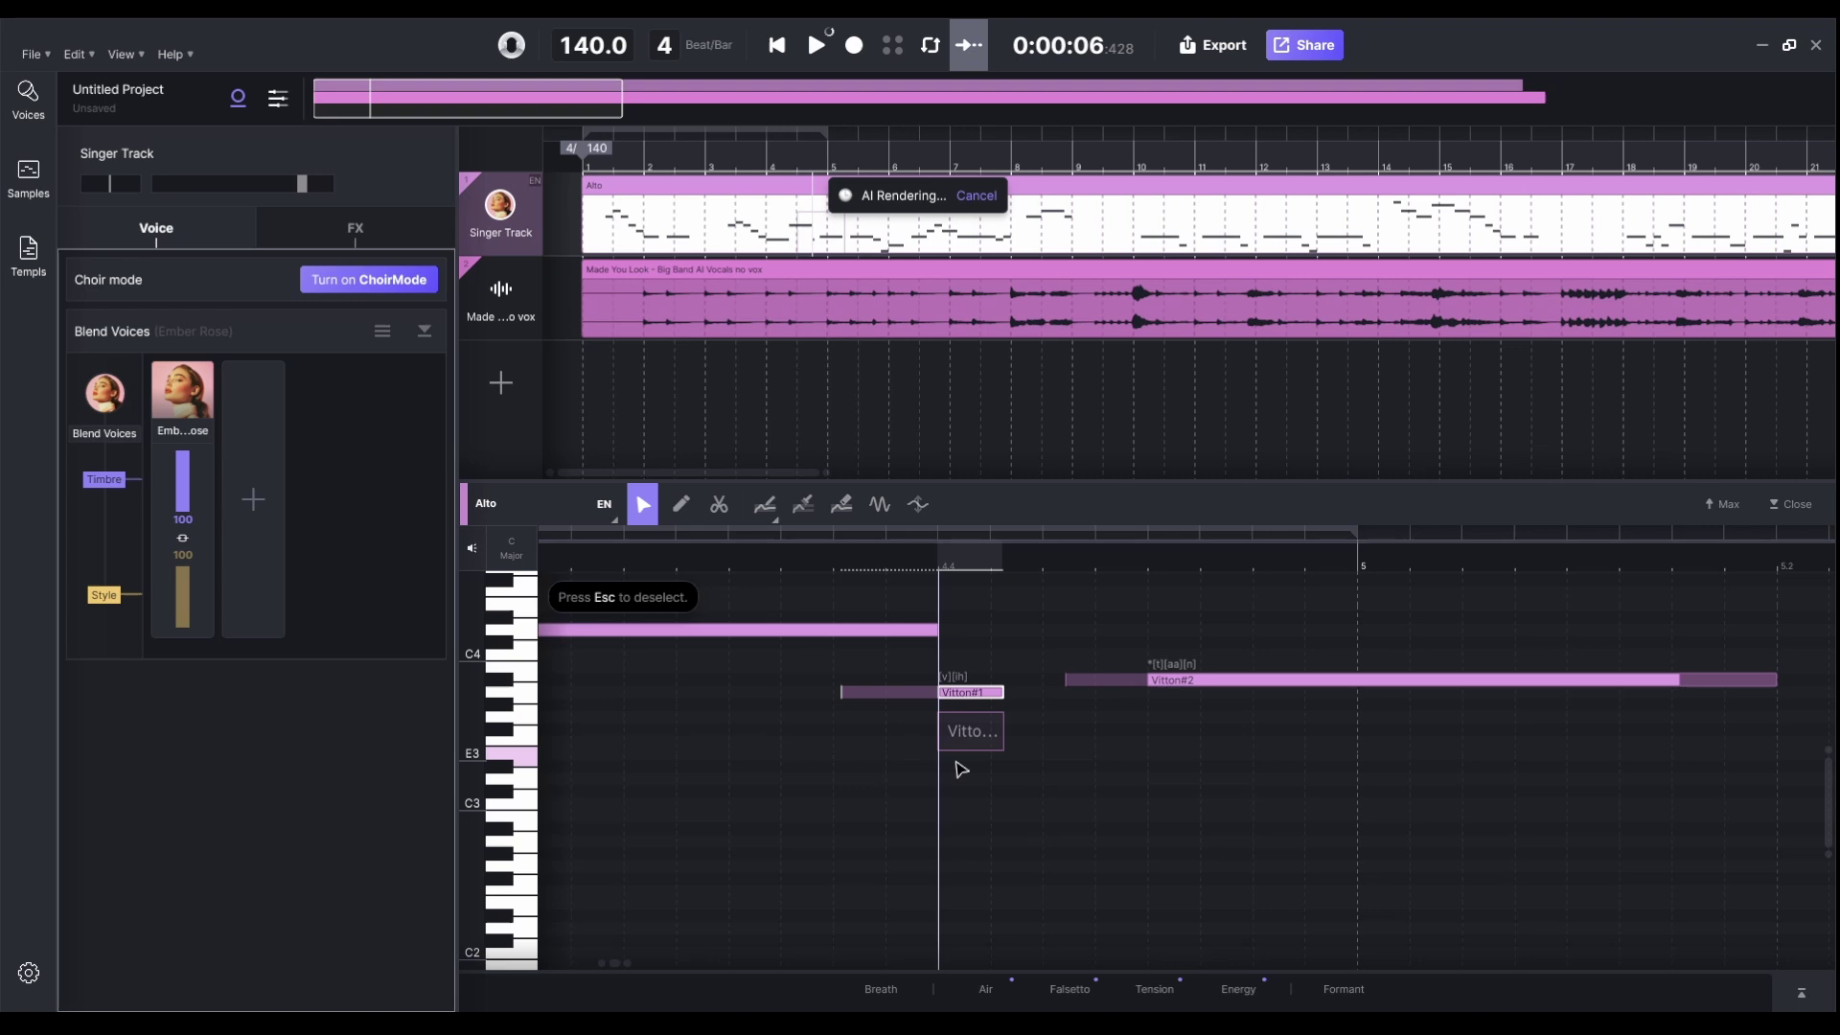
pyautogui.scroll(2, 792, 715)
pyautogui.click(588, 566)
pyautogui.press('space')
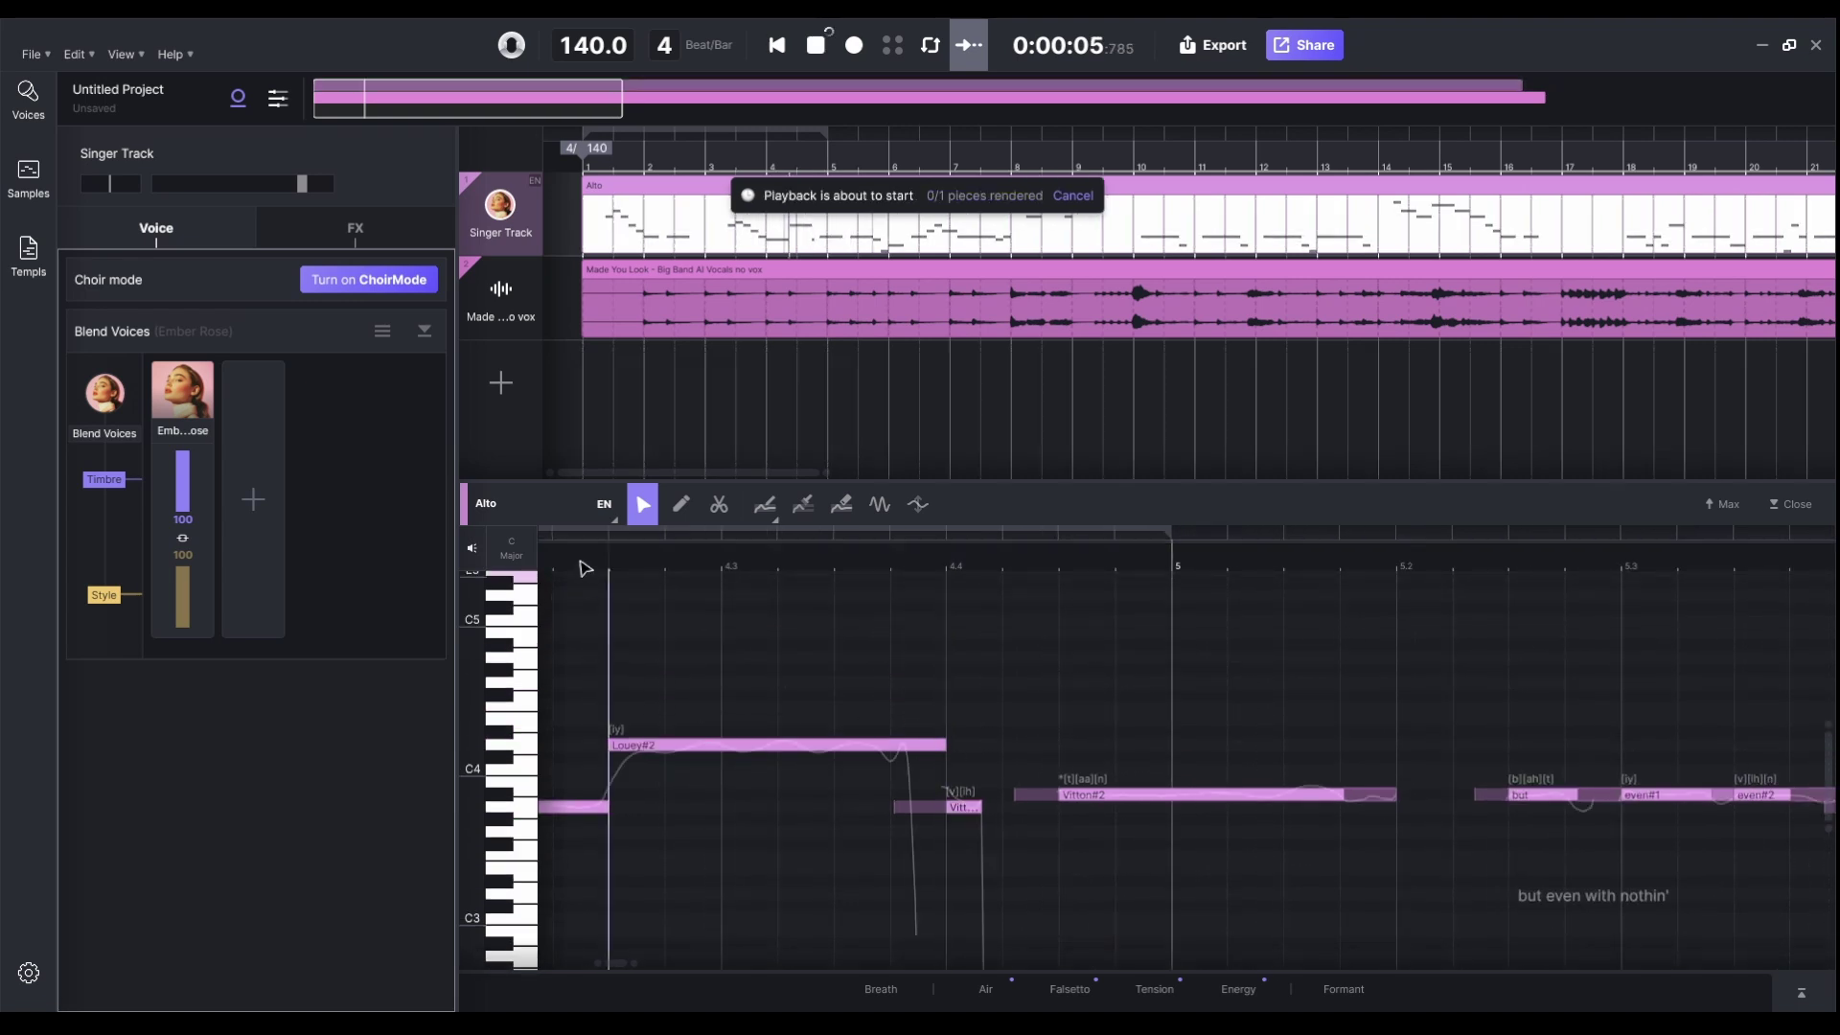
pyautogui.press('space')
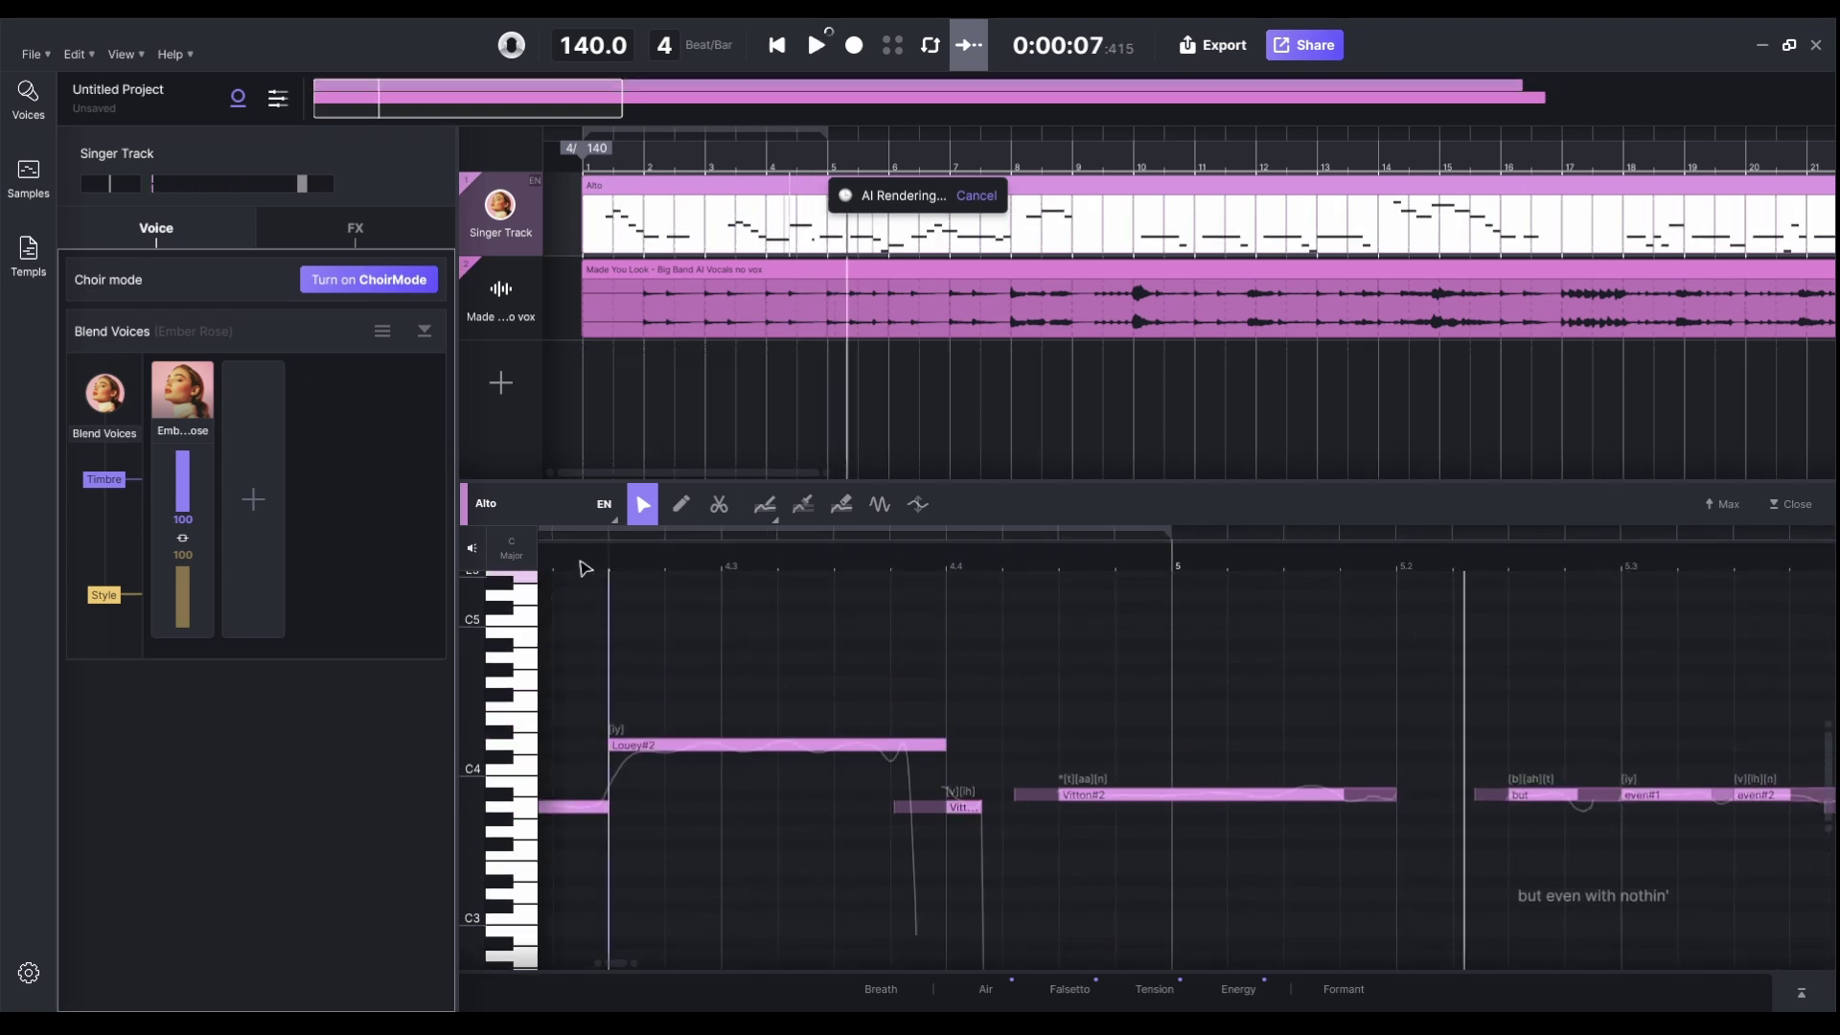
# - Follow the Alto lyrics through the piano roll during playback, stopping at the (Bopbop) notes in bar 33
pyautogui.scroll(-4, 1150, 883)
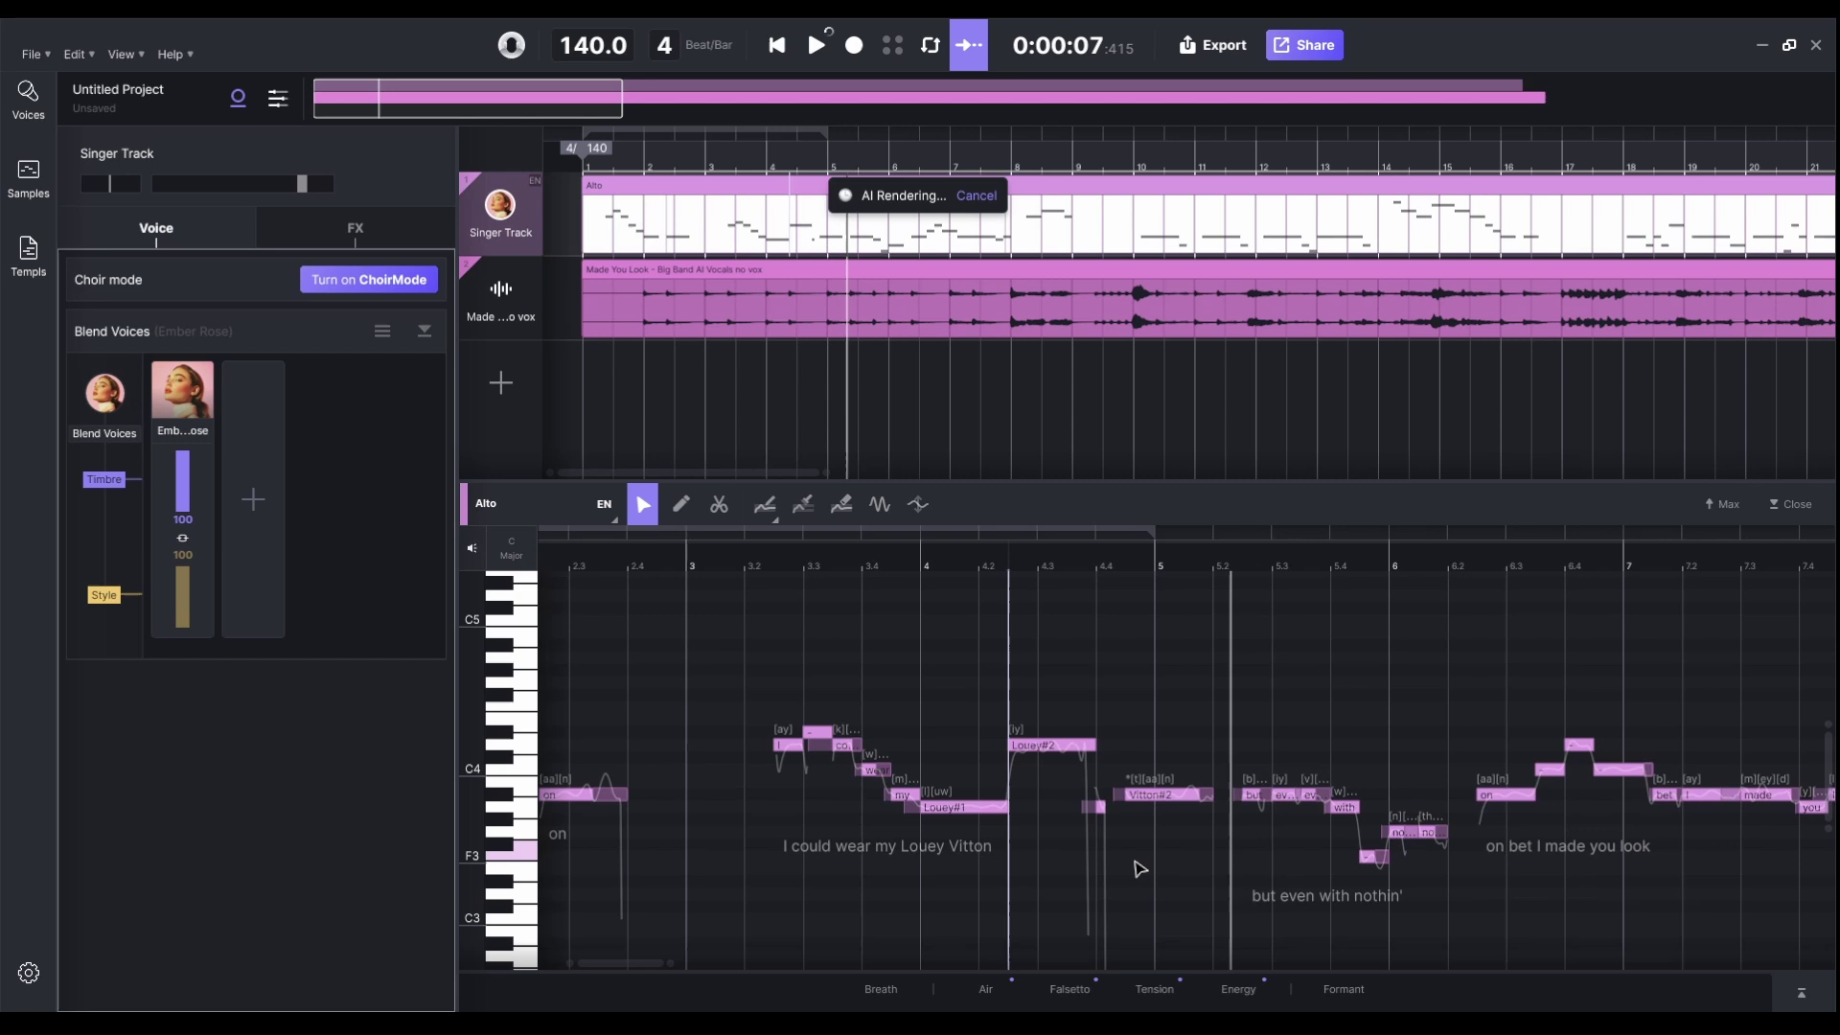
pyautogui.scroll(-1, 1140, 870)
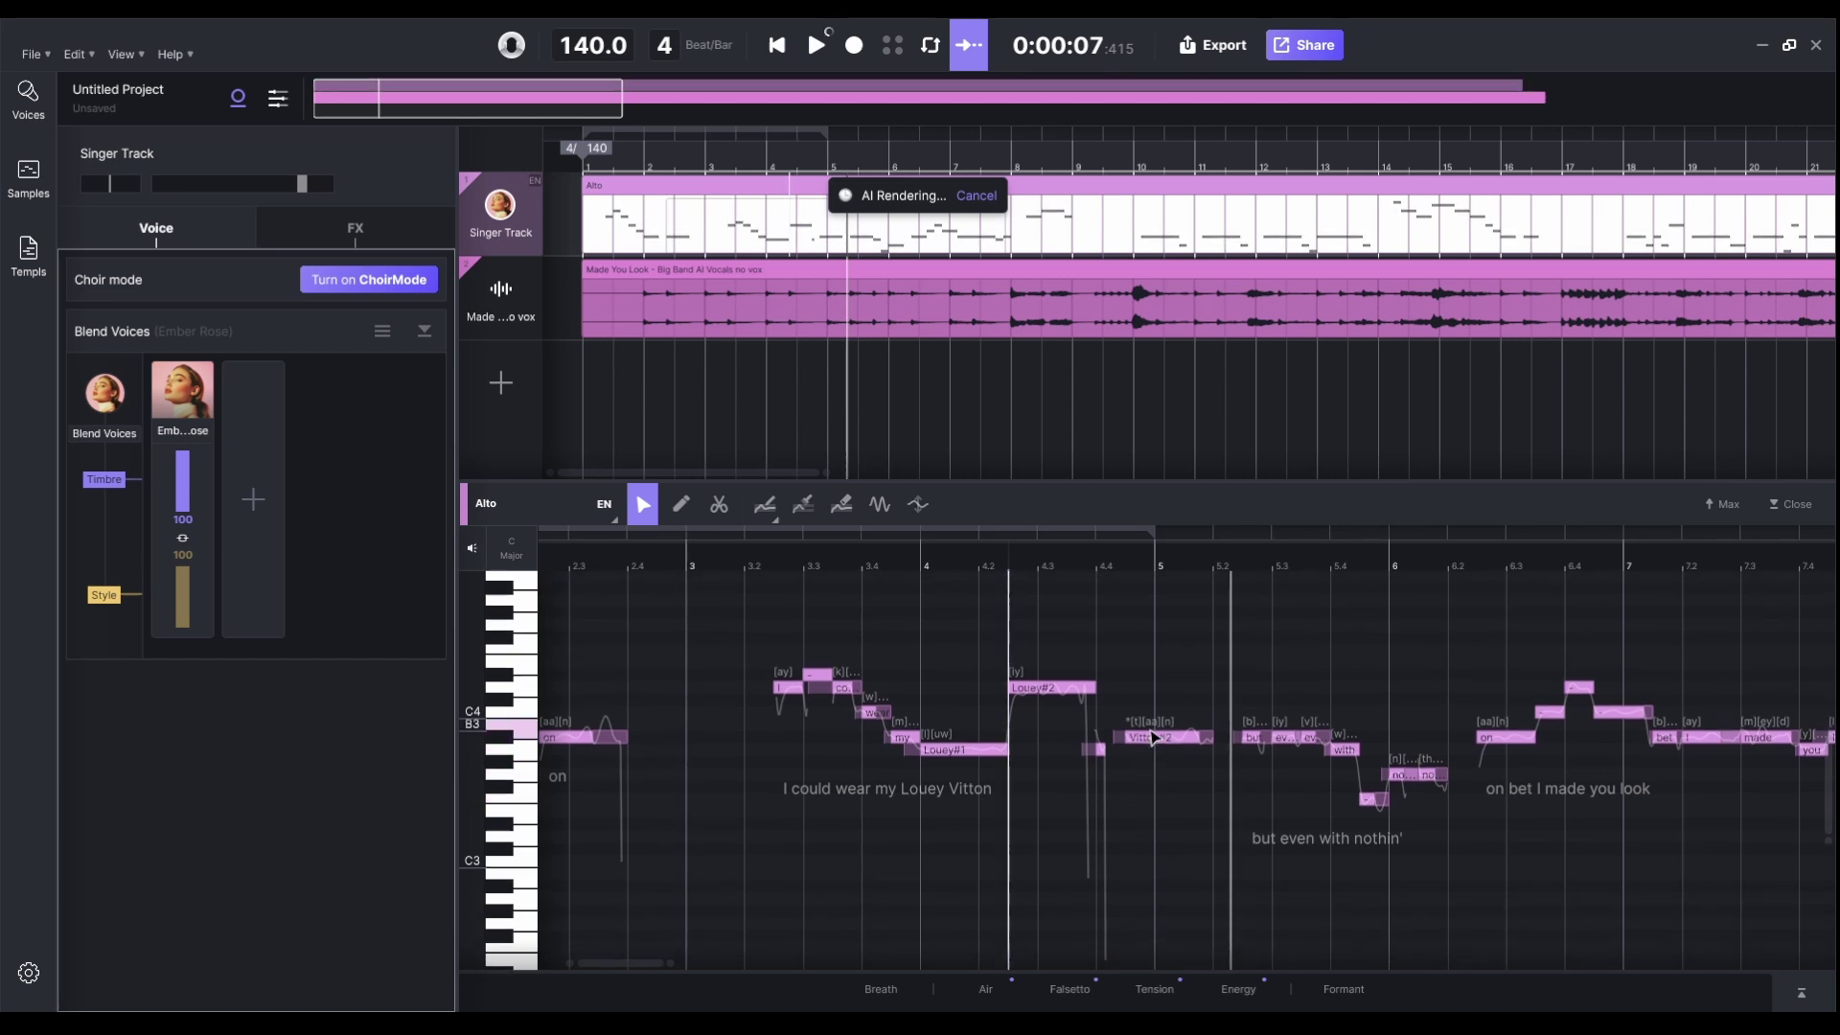
pyautogui.scroll(3, 1080, 800)
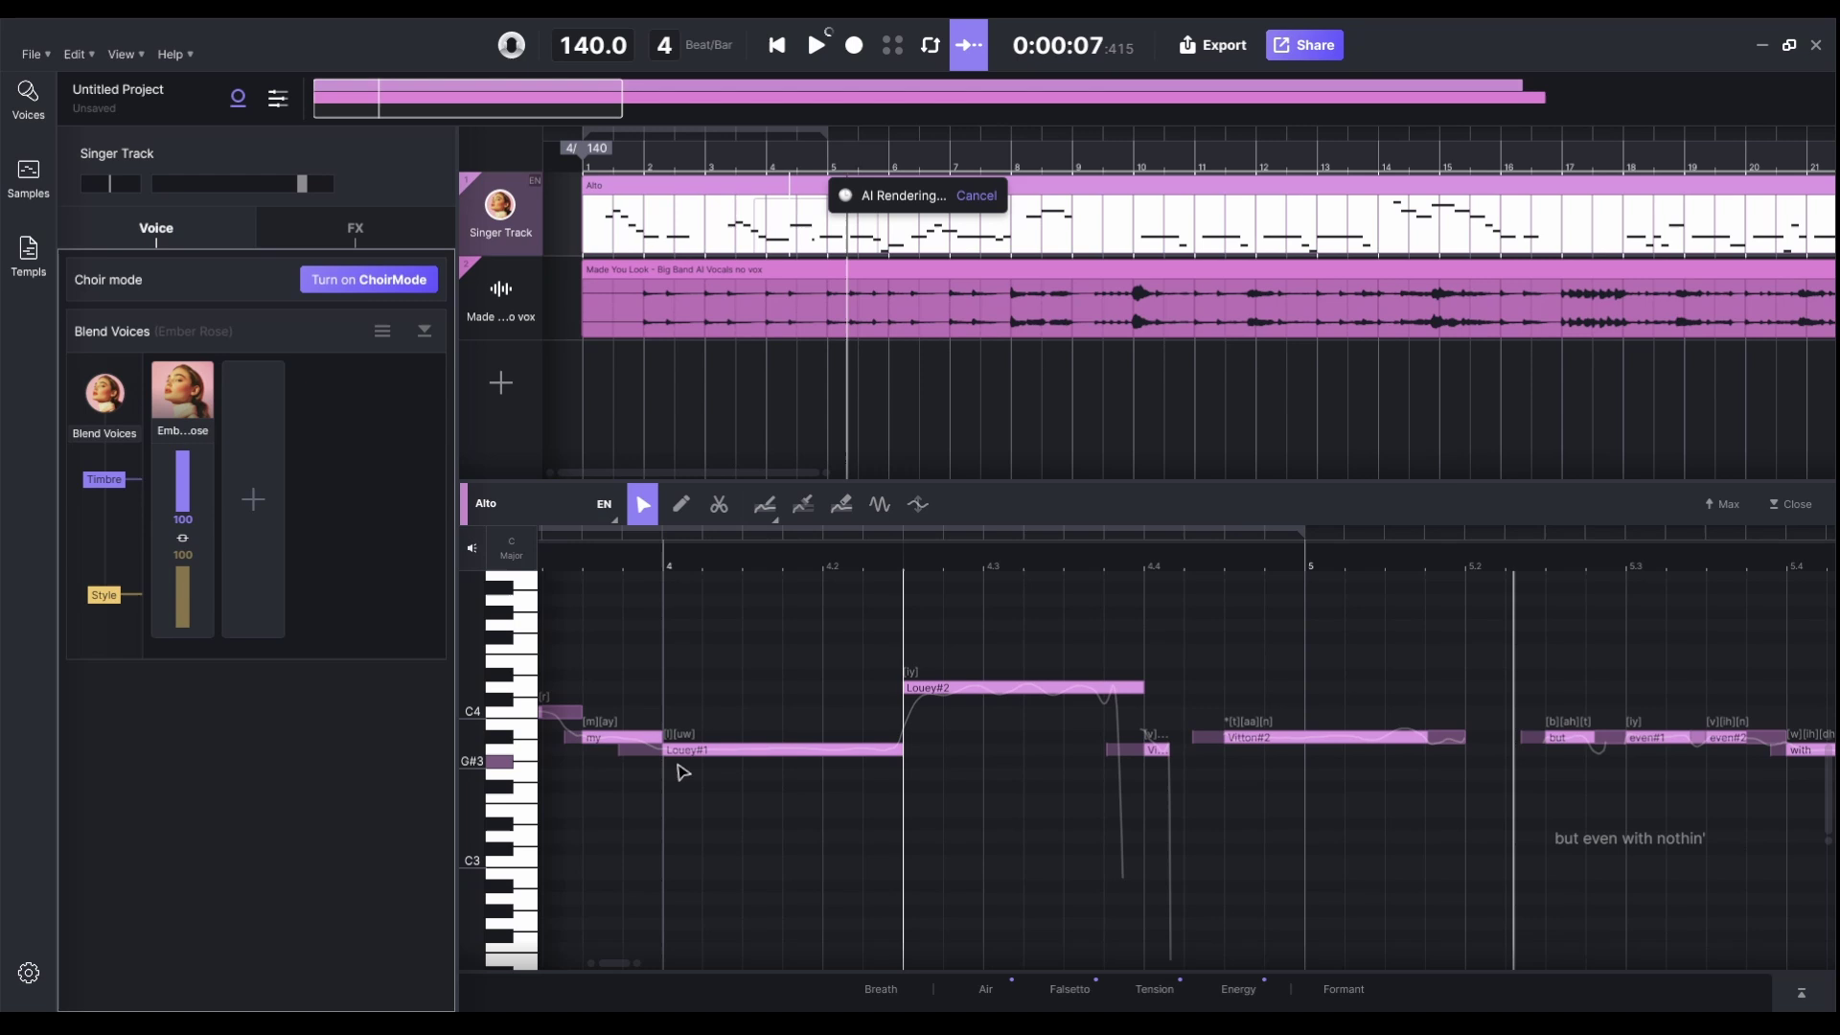
pyautogui.scroll(-1, 682, 768)
pyautogui.hscroll(-5, 857, 848)
pyautogui.scroll(-1, 862, 833)
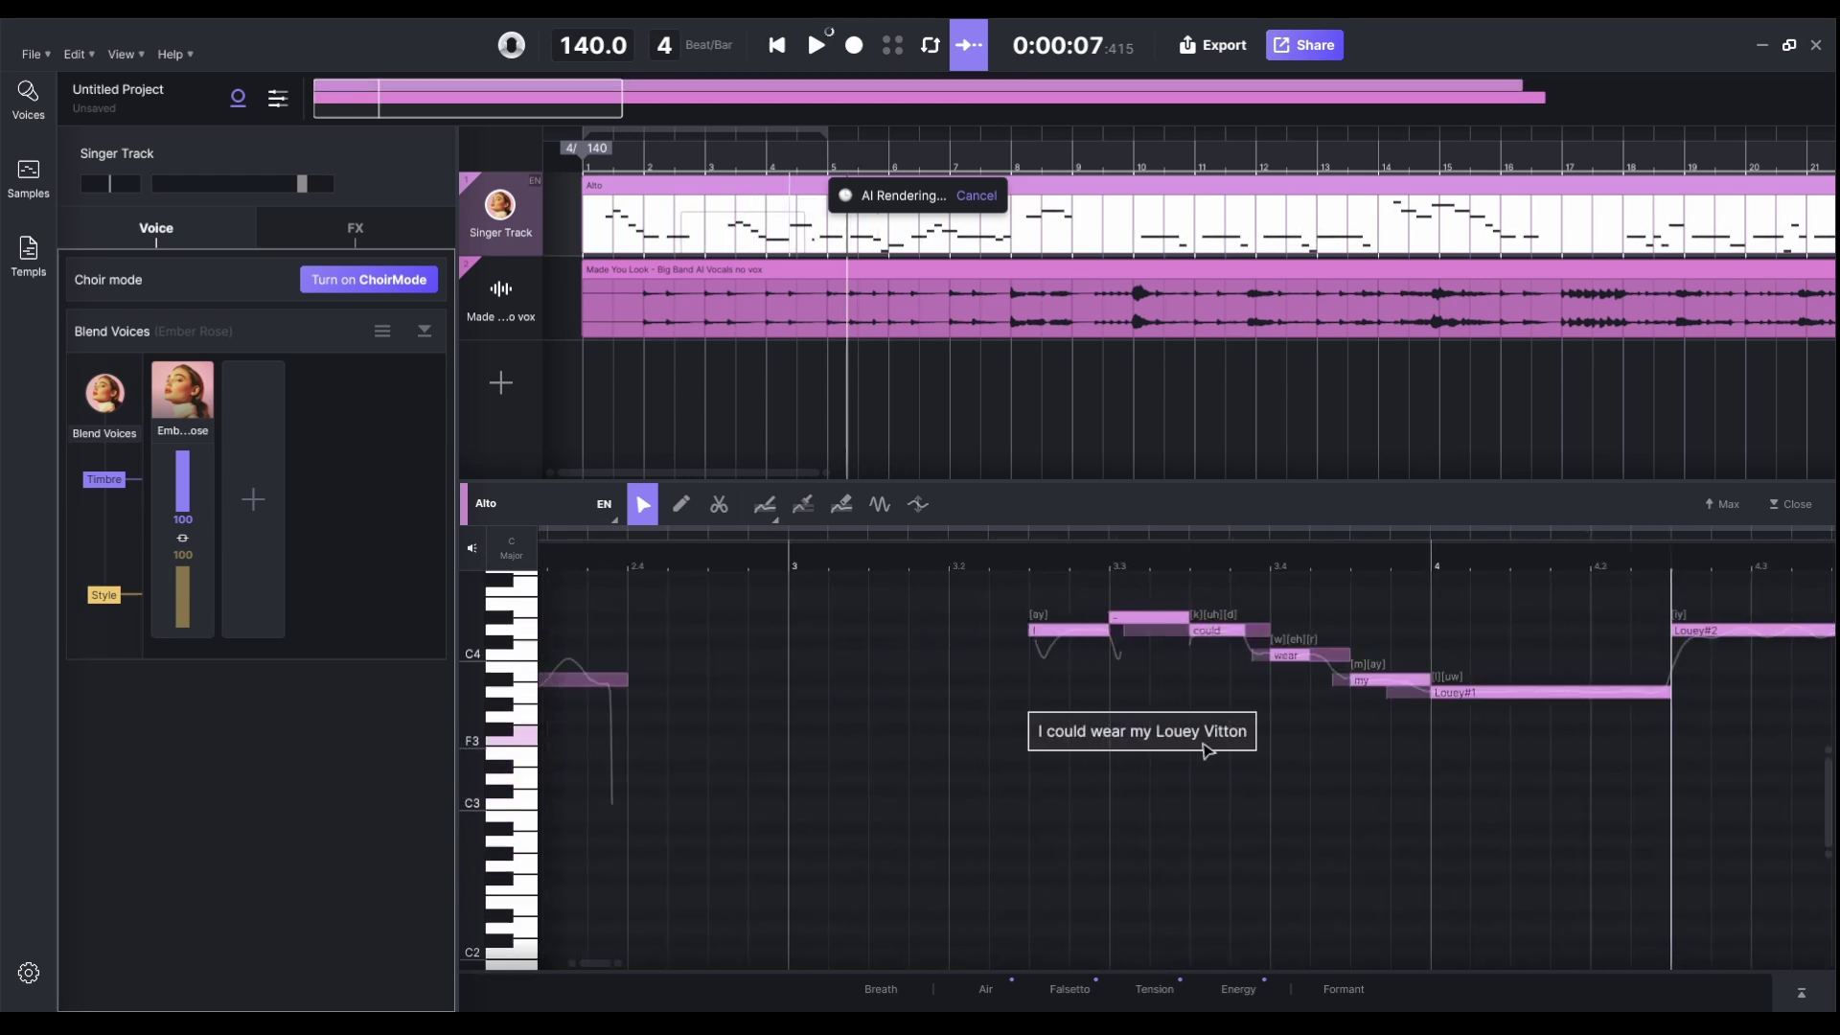
pyautogui.hscroll(4, 1205, 751)
pyautogui.hscroll(2, 1256, 719)
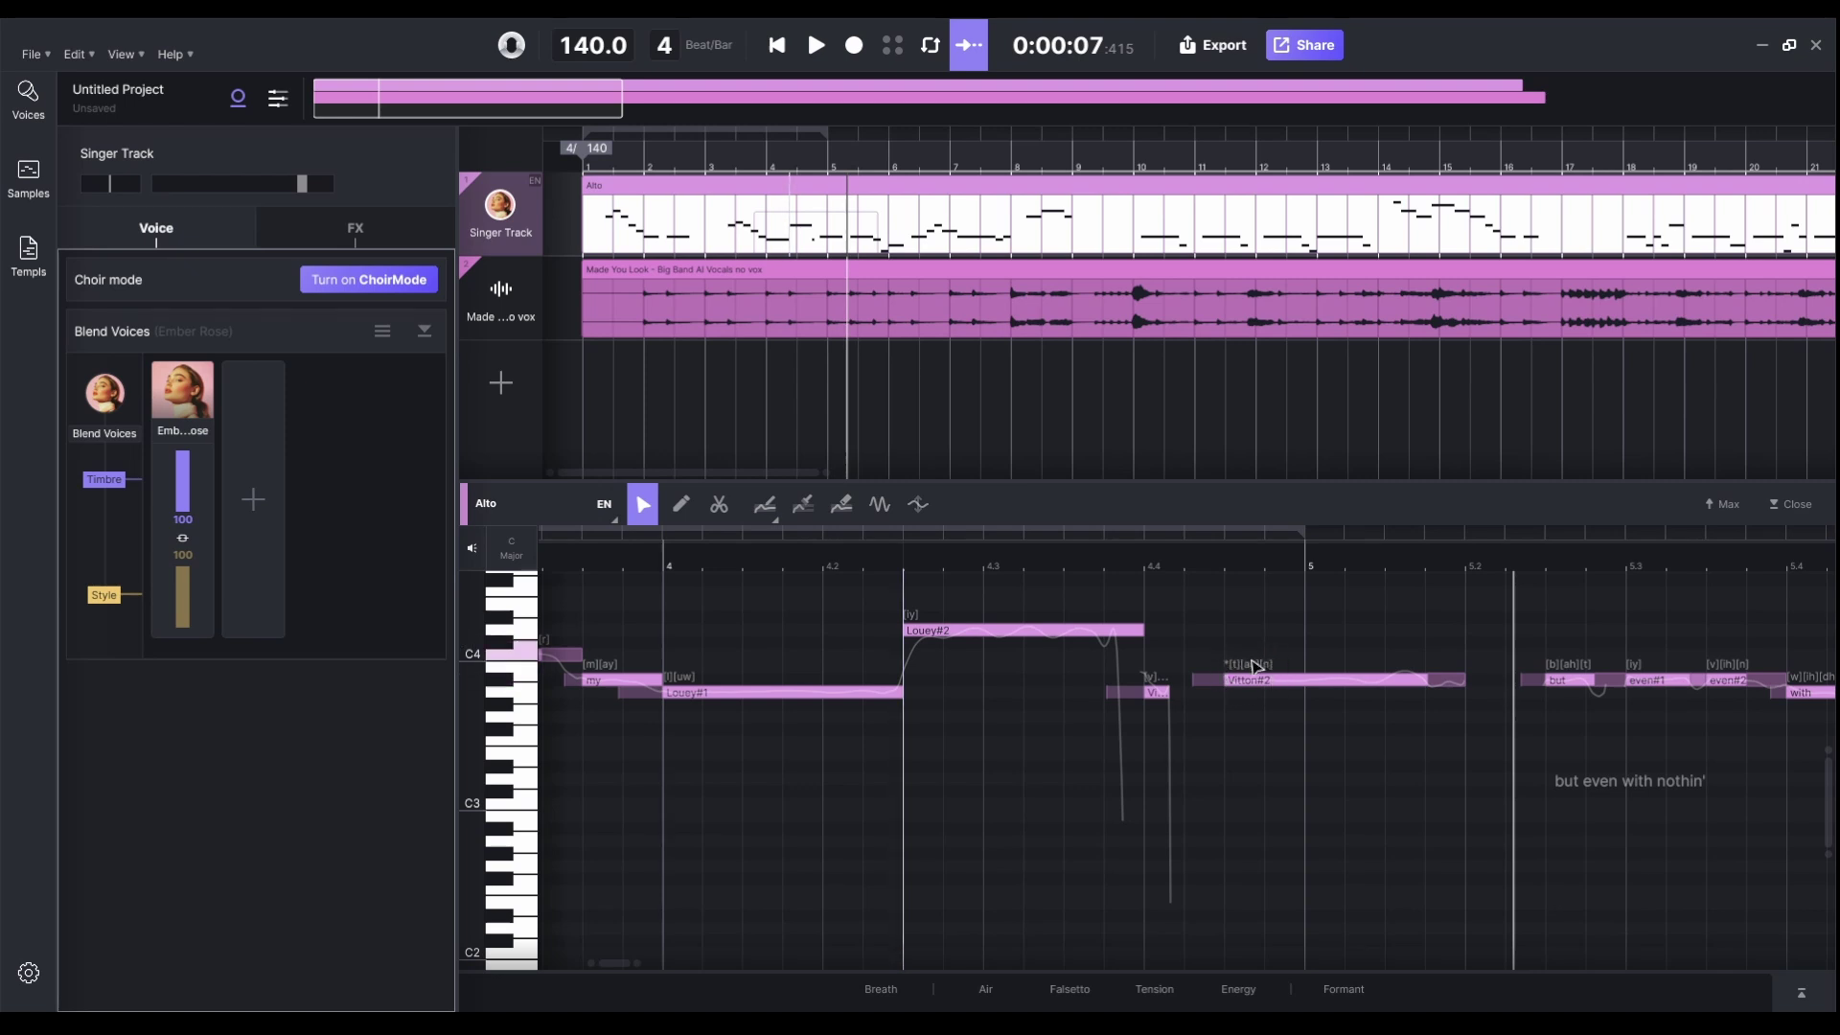
pyautogui.hscroll(3, 1224, 699)
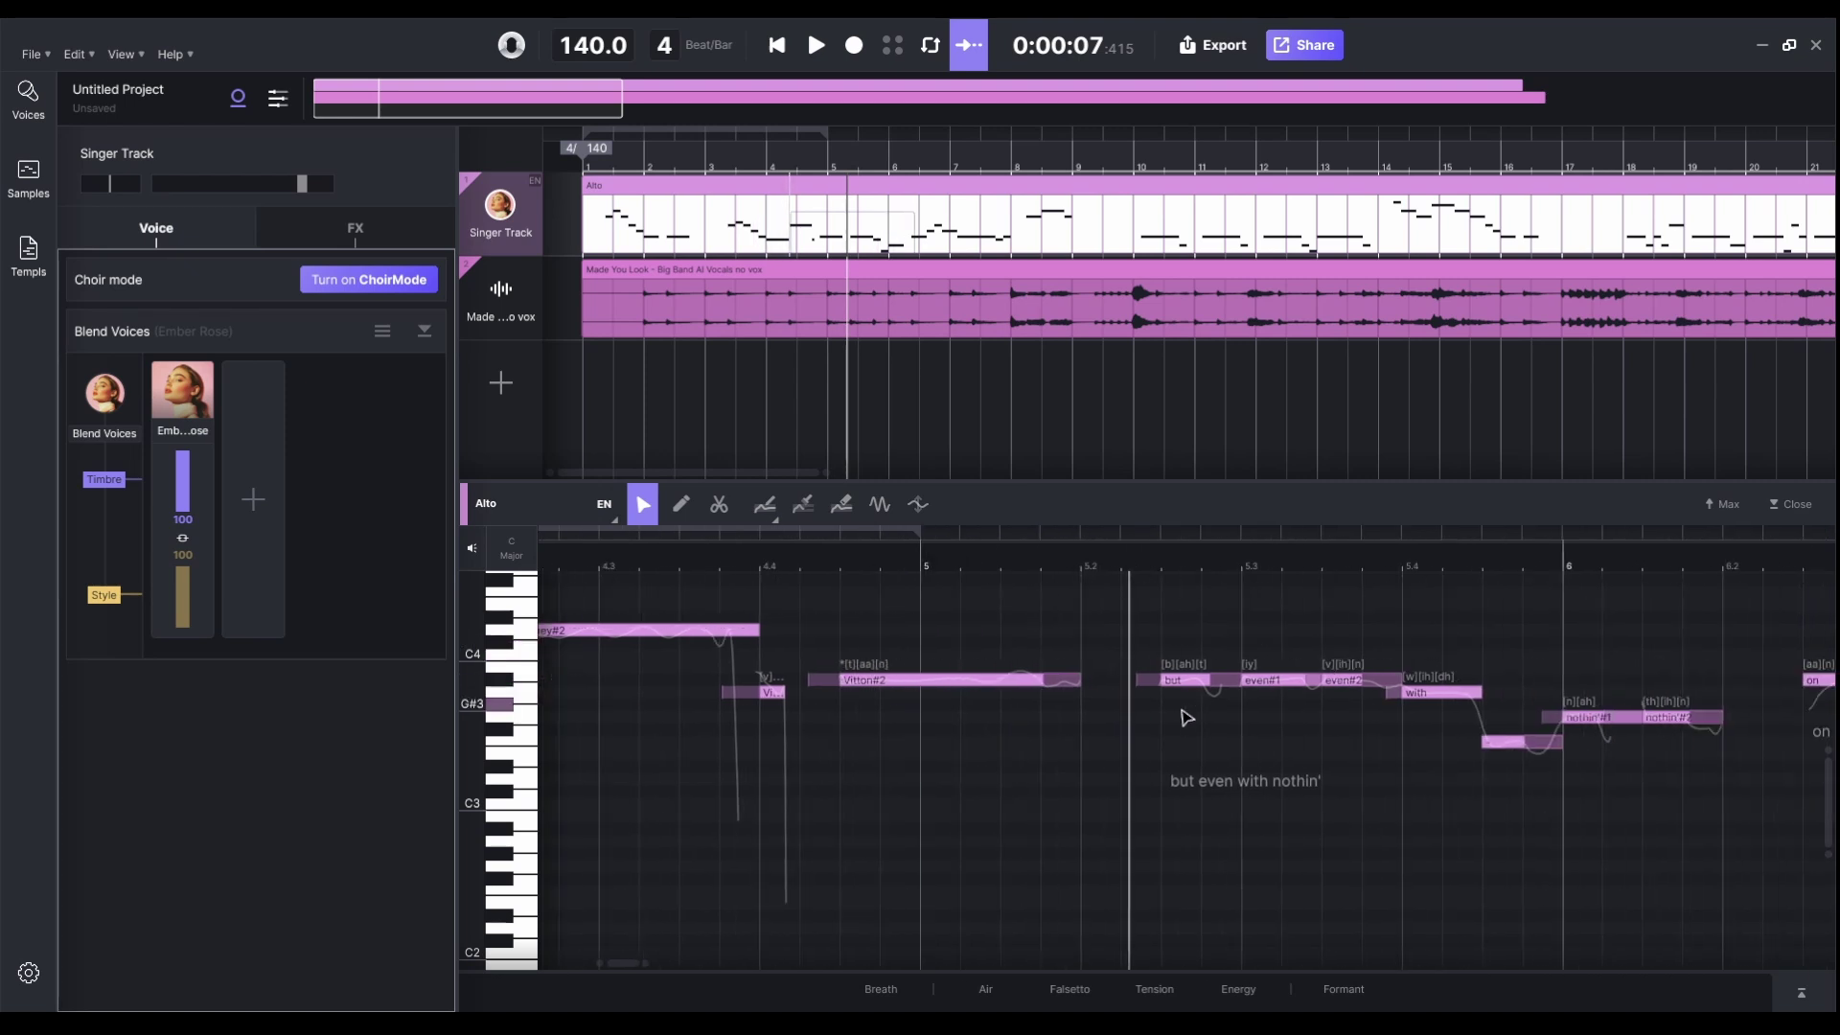
pyautogui.hscroll(4, 1059, 717)
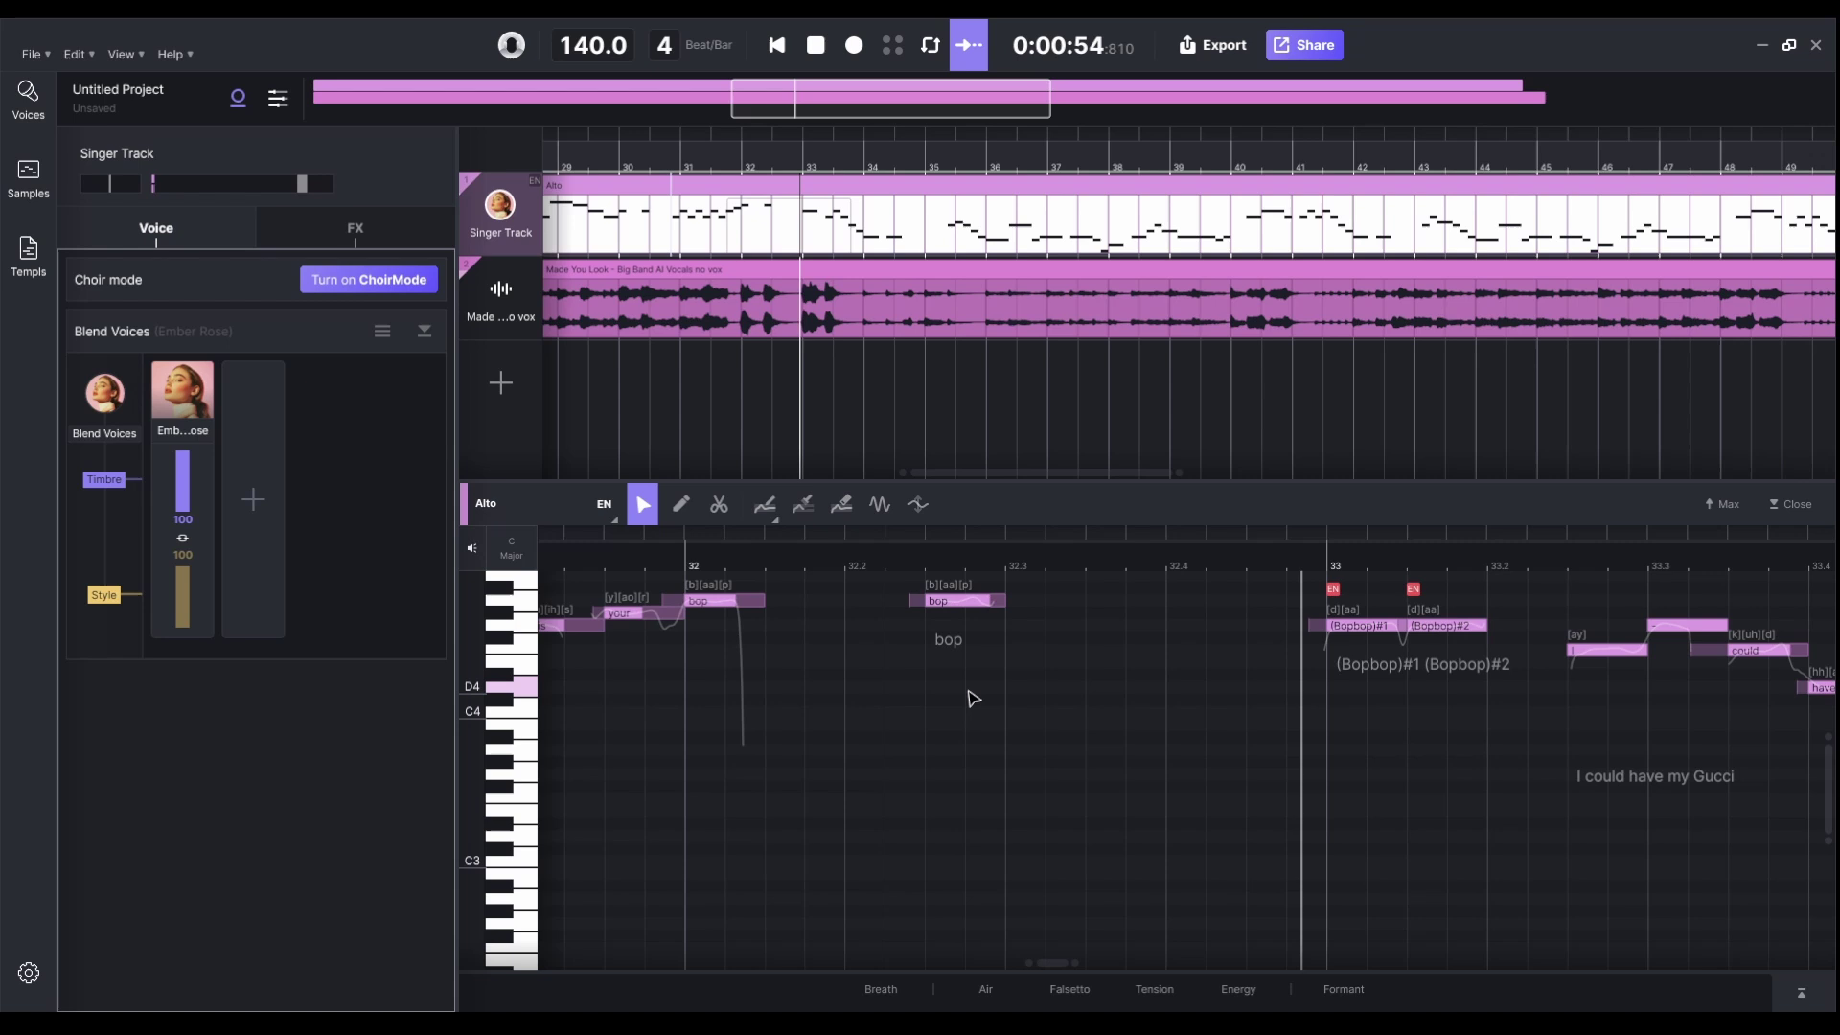
pyautogui.press('space')
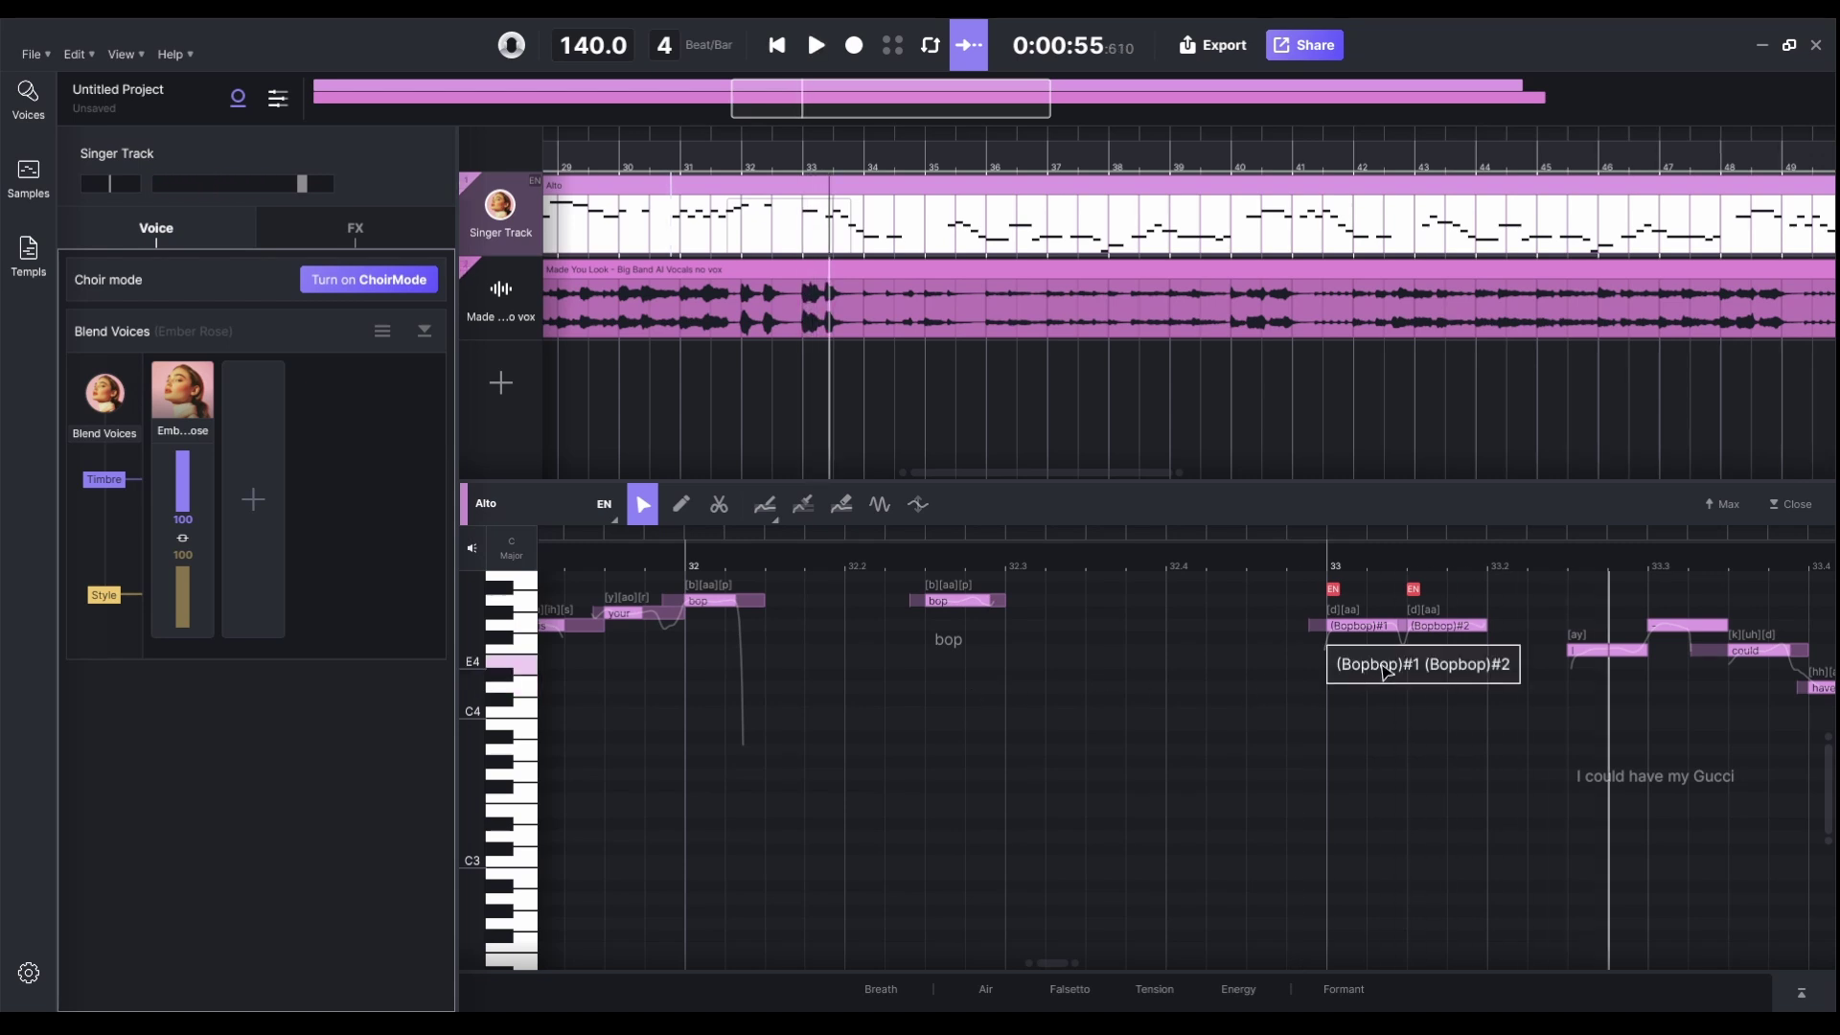
# - Remove the brackets from both (Bopbop) lyrics at bar 33 and replay the passage
pyautogui.doubleClick(1417, 677)
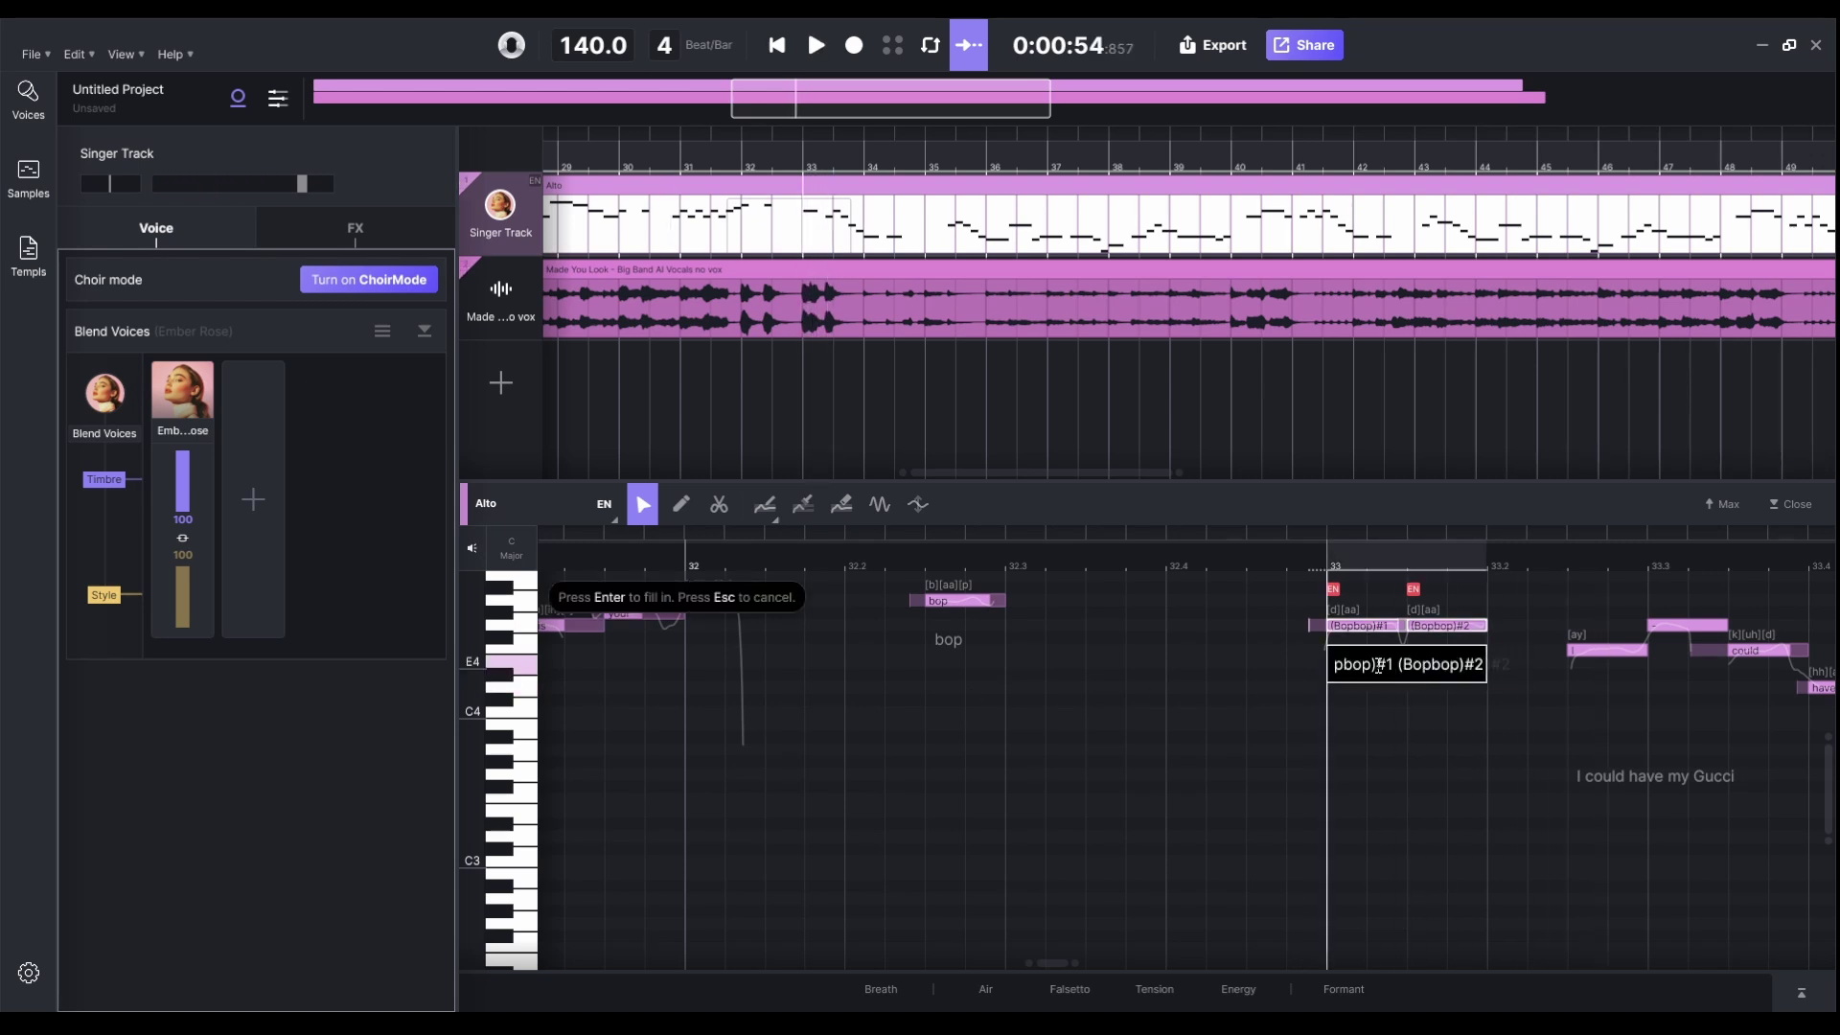
pyautogui.click(1381, 665)
pyautogui.press('BackSpace')
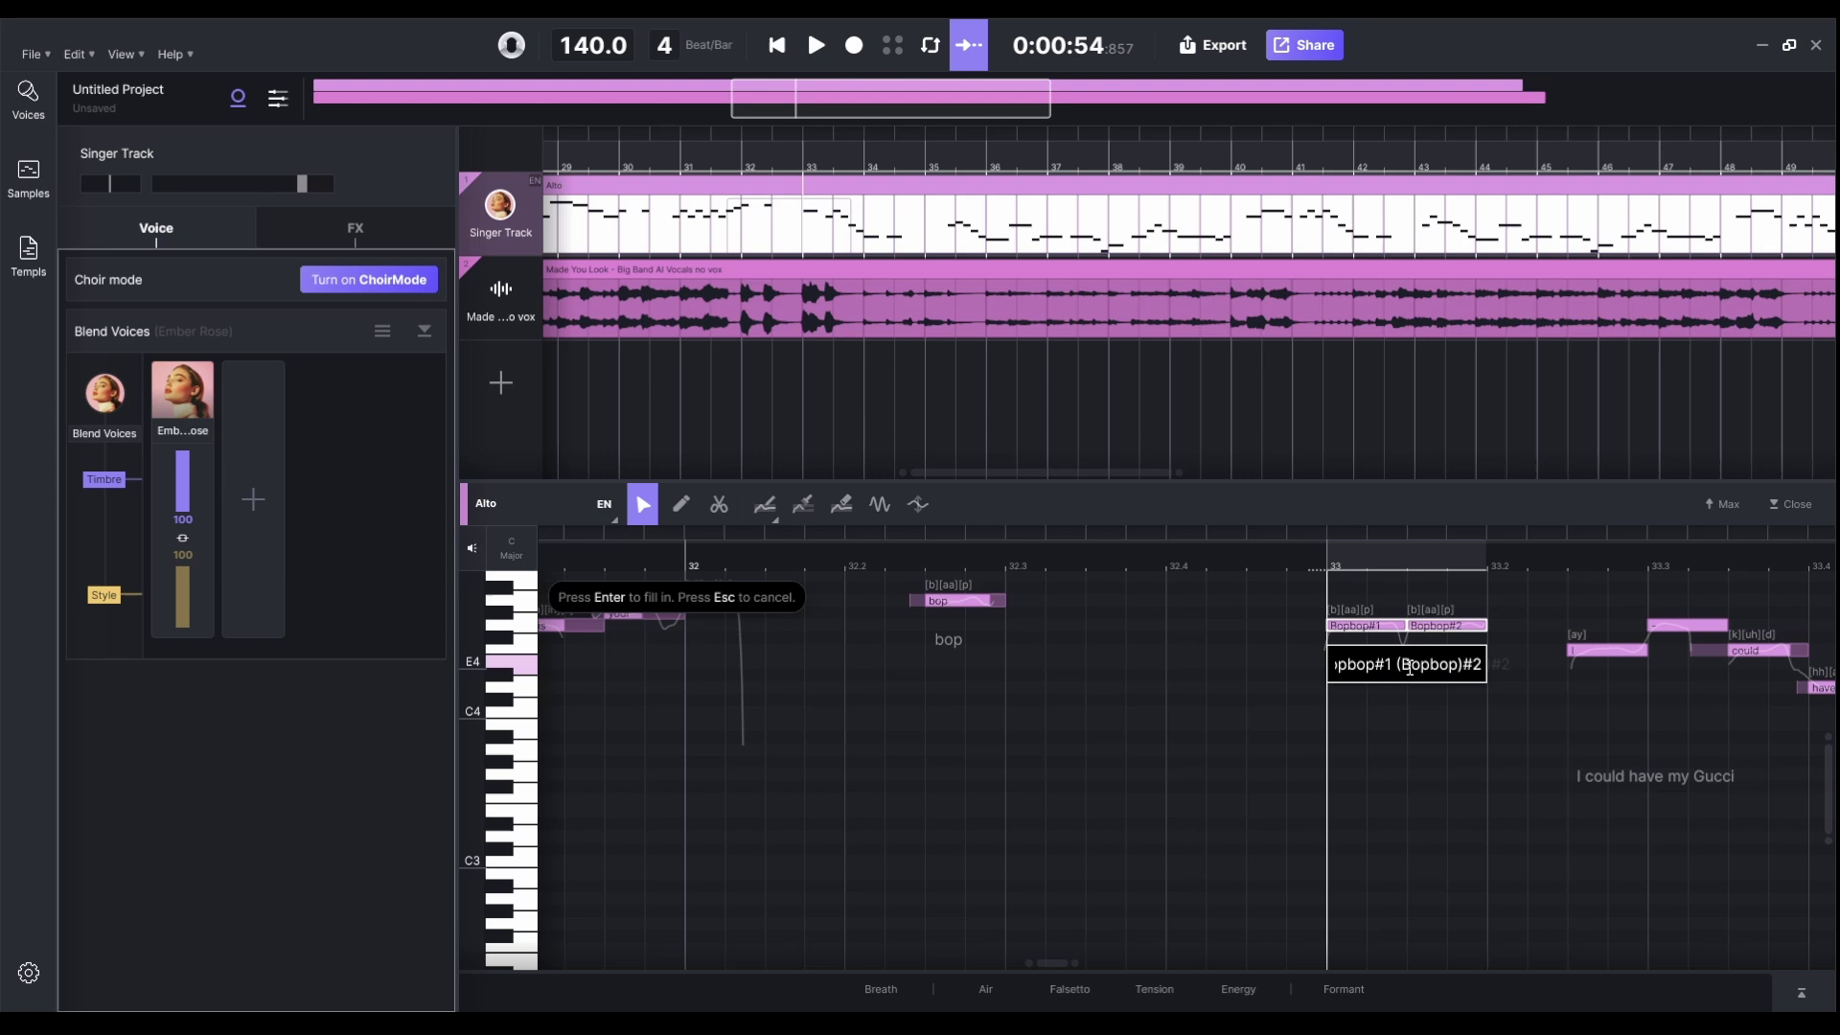
pyautogui.click(1413, 669)
pyautogui.press('BackSpace')
pyautogui.click(1464, 665)
pyautogui.press('BackSpace')
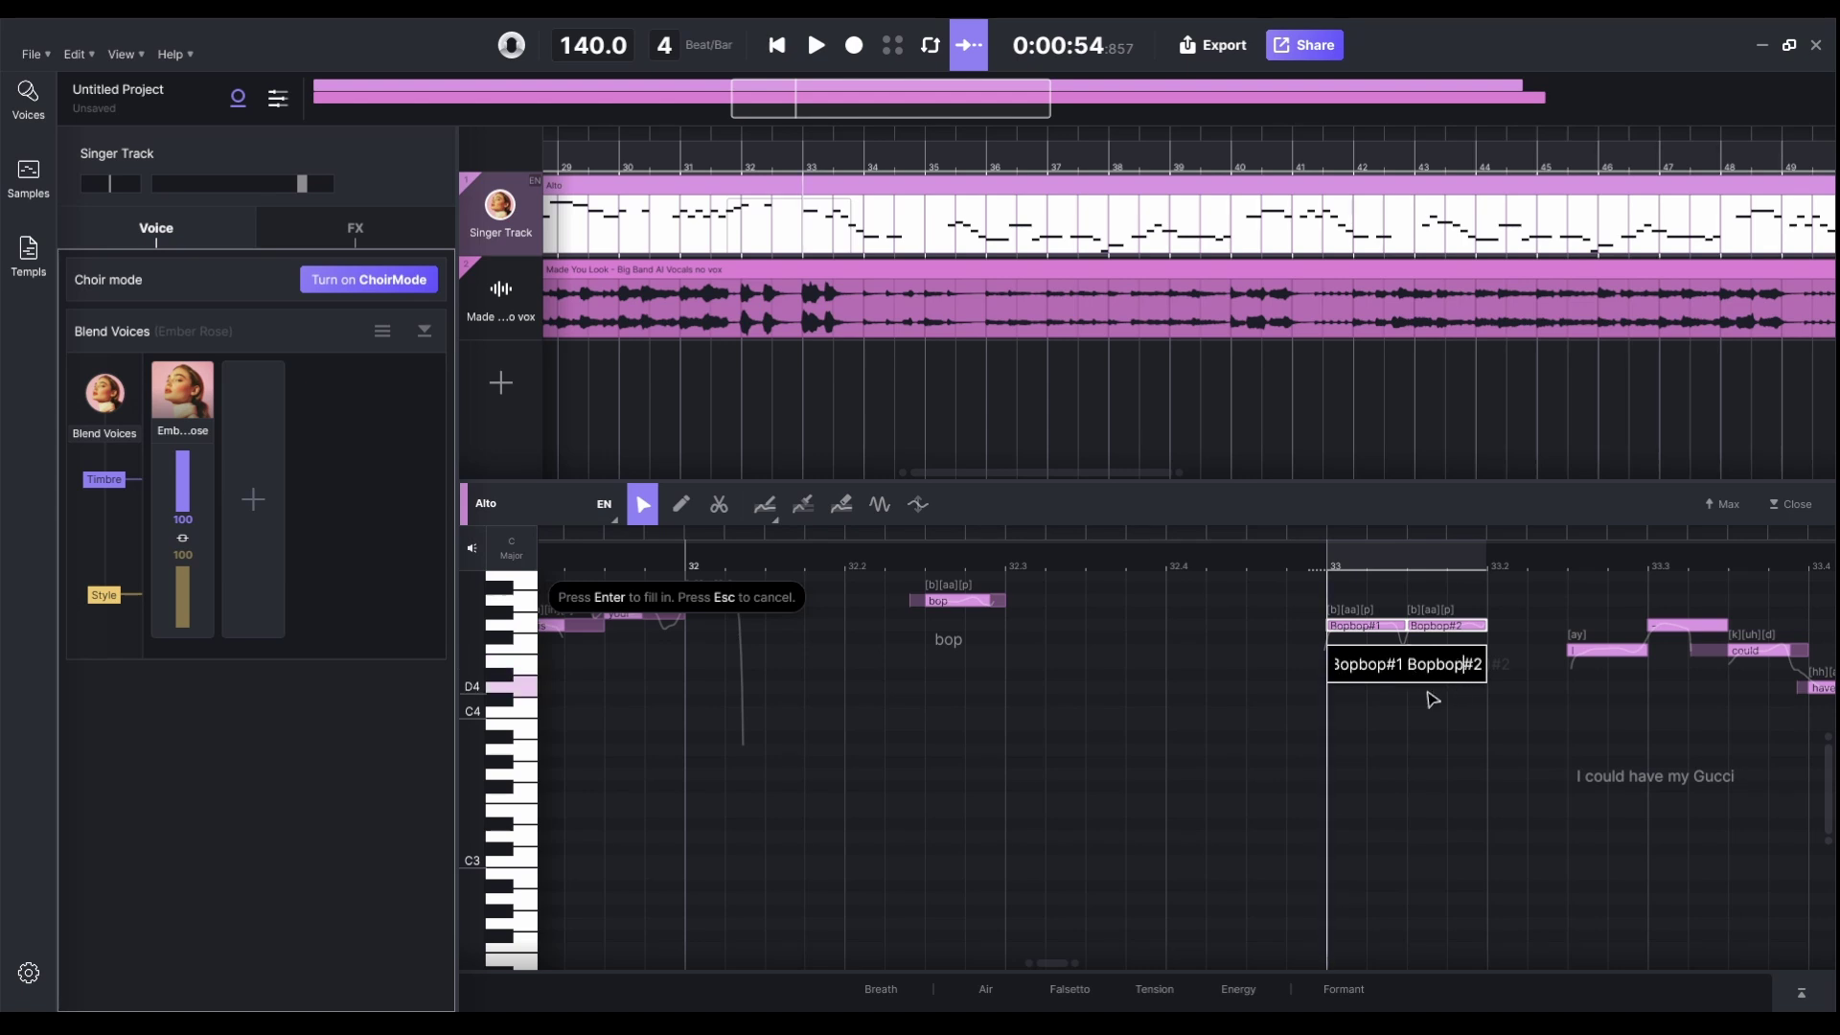
pyautogui.click(1342, 671)
pyautogui.press('Return')
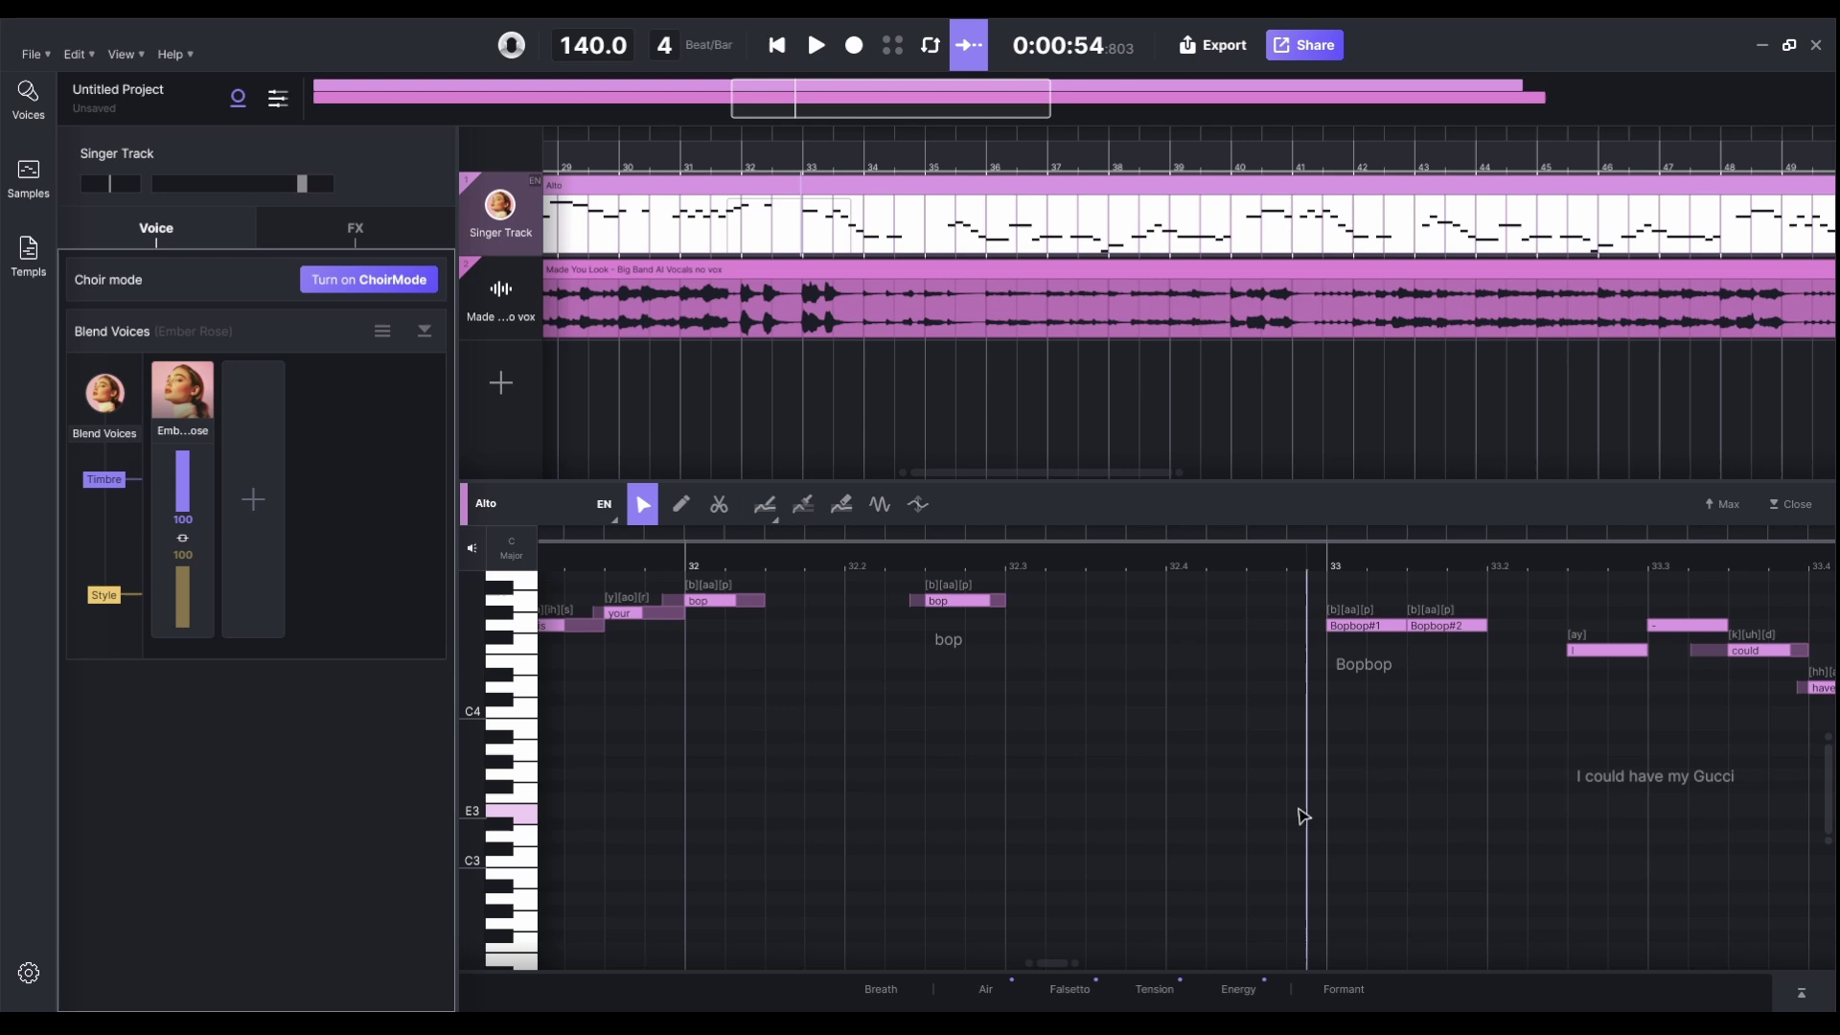
pyautogui.click(1046, 569)
pyautogui.press('space')
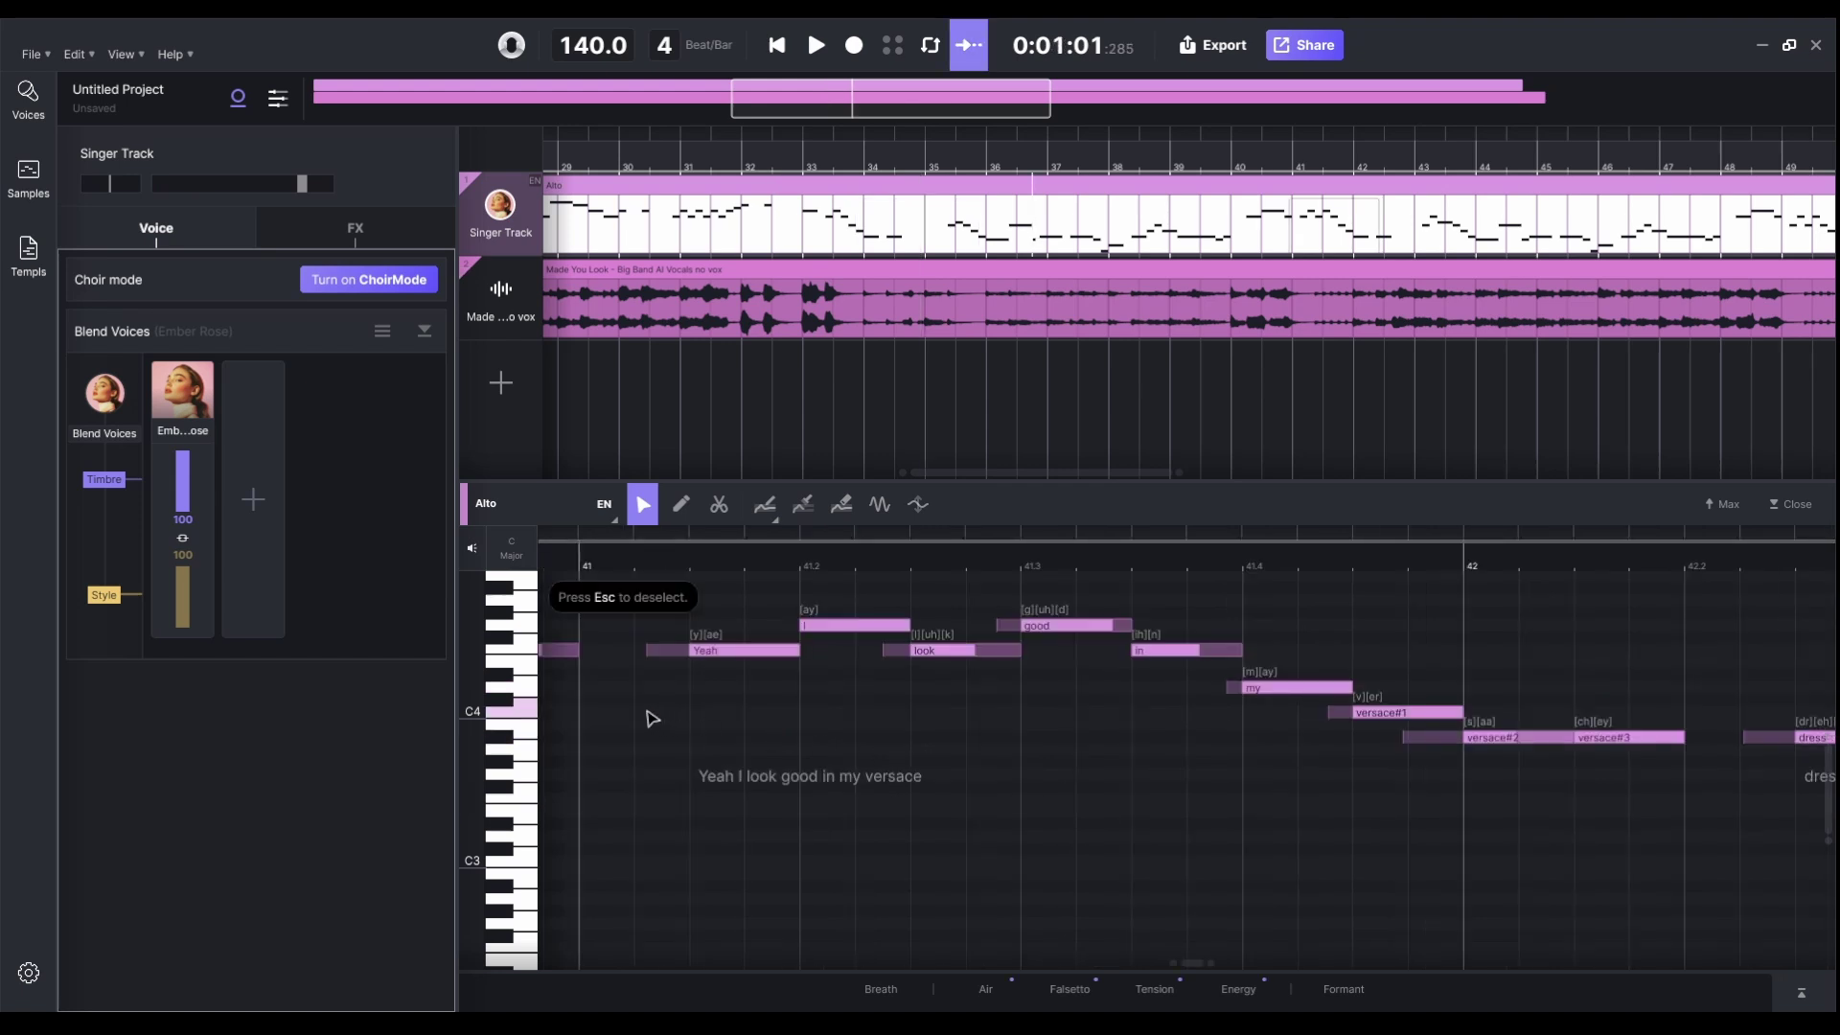
# - Give versace#3 the phonemes ch iy and replay the versace line from bar 41
pyautogui.click(651, 717)
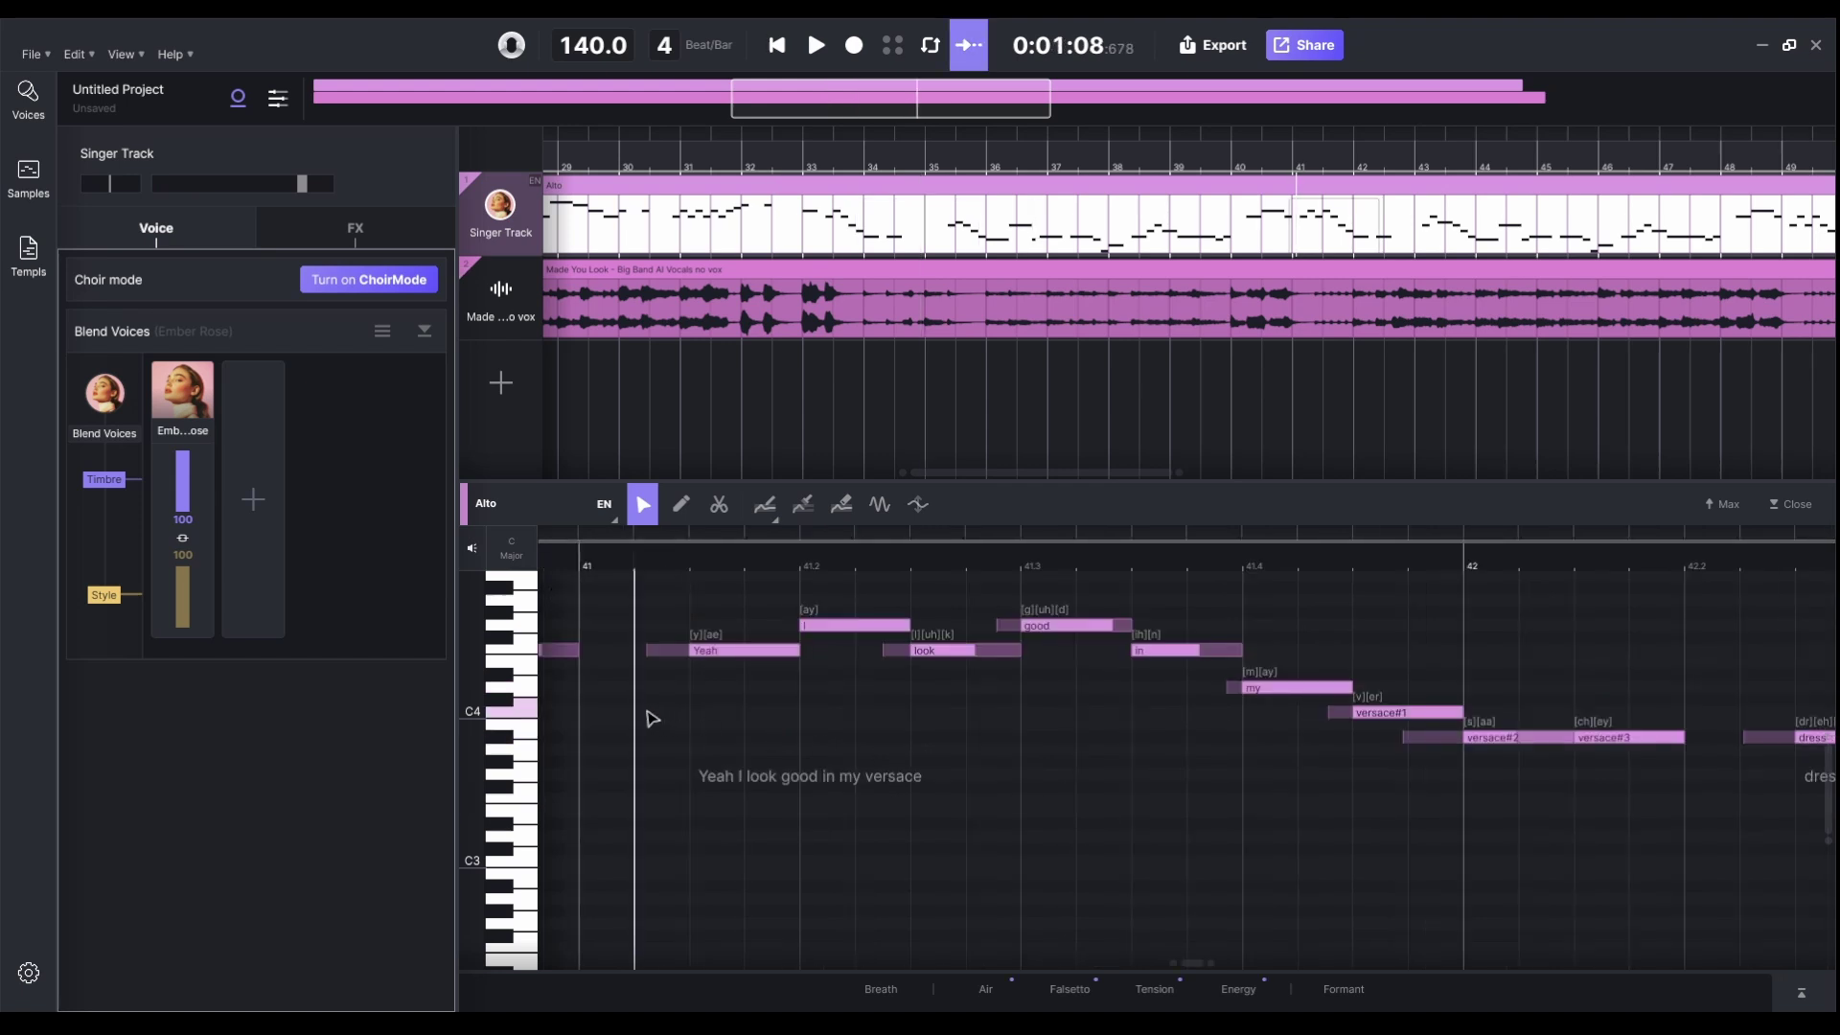
pyautogui.press('space')
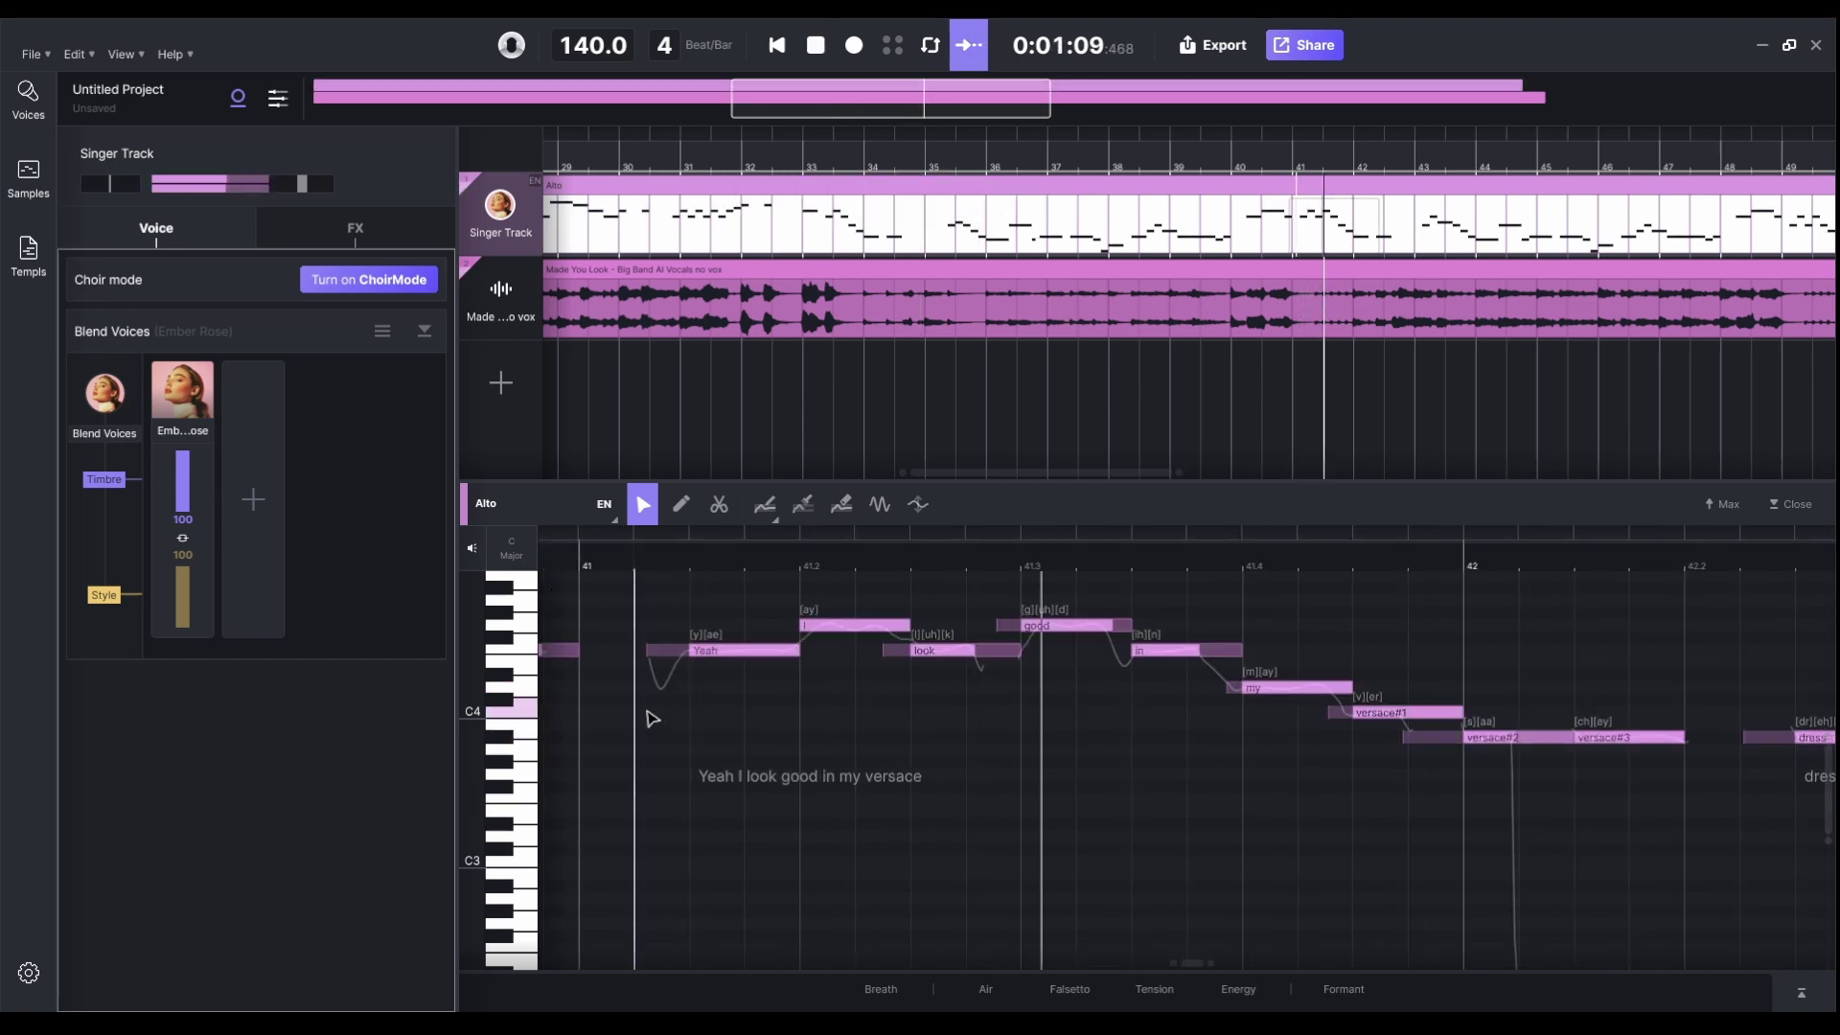
pyautogui.press('space')
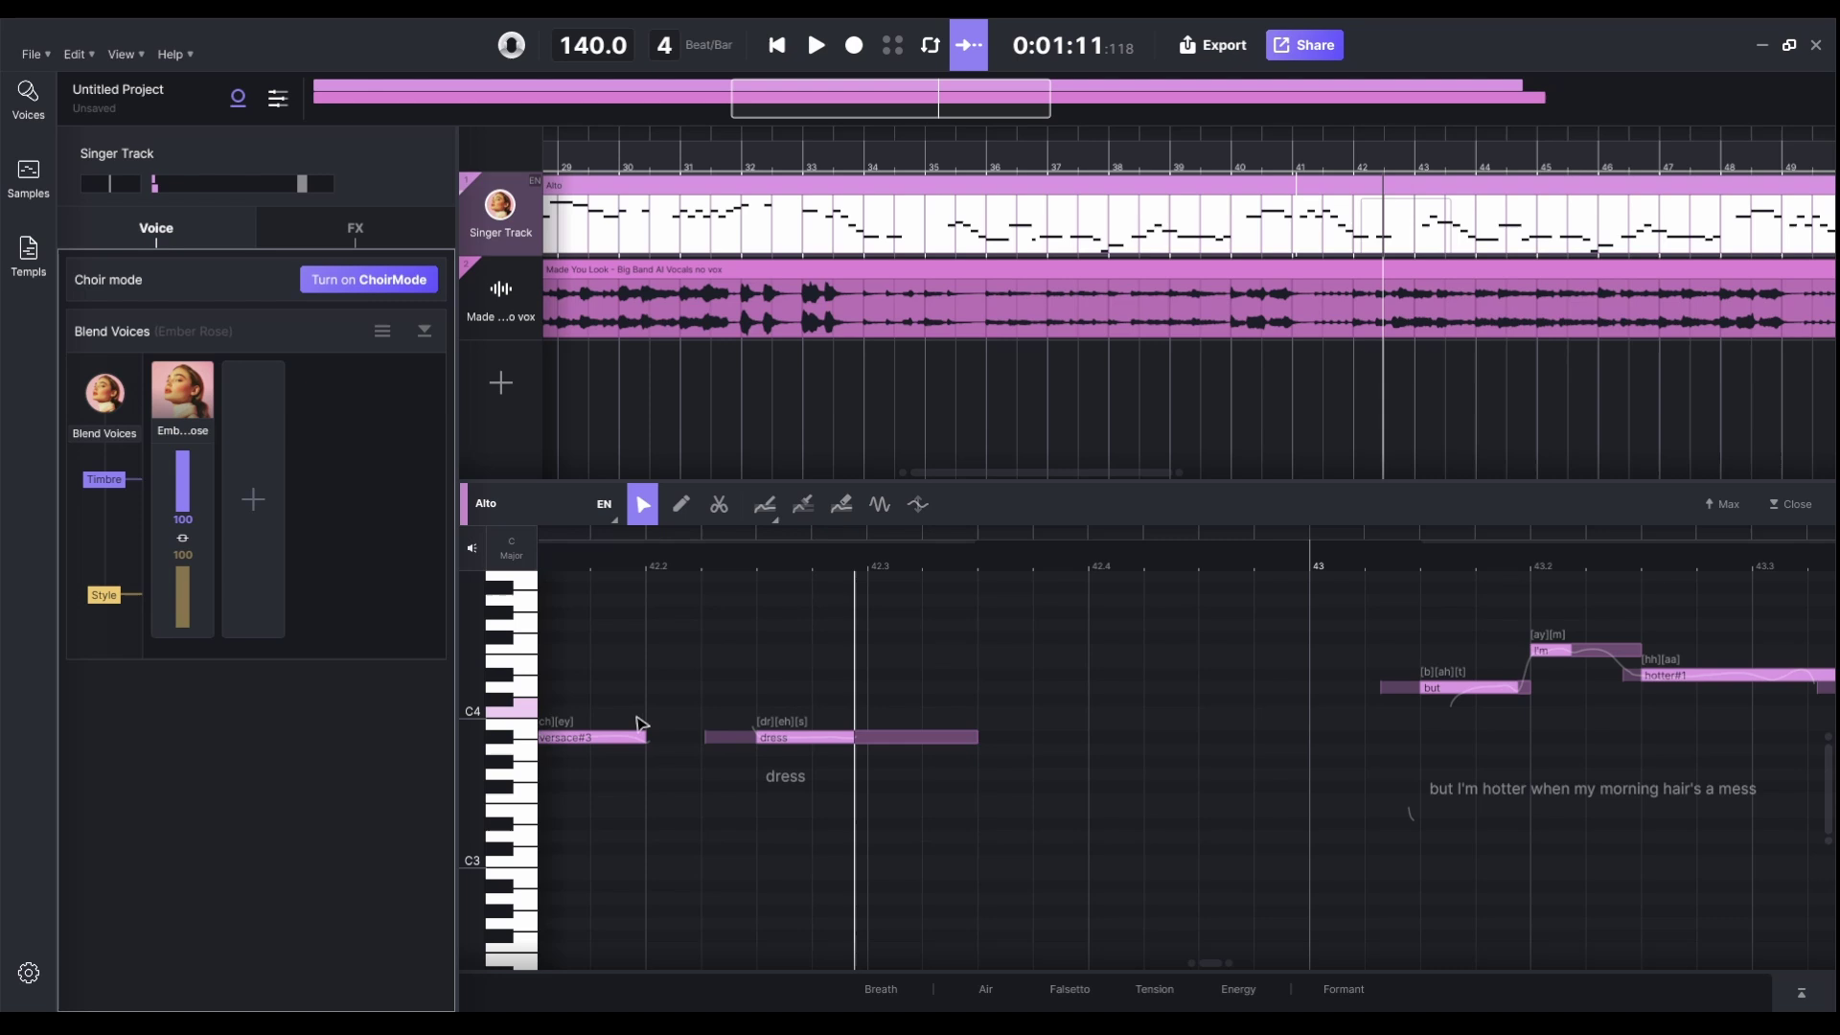
pyautogui.hscroll(-2, 649, 738)
pyautogui.hscroll(-2, 844, 757)
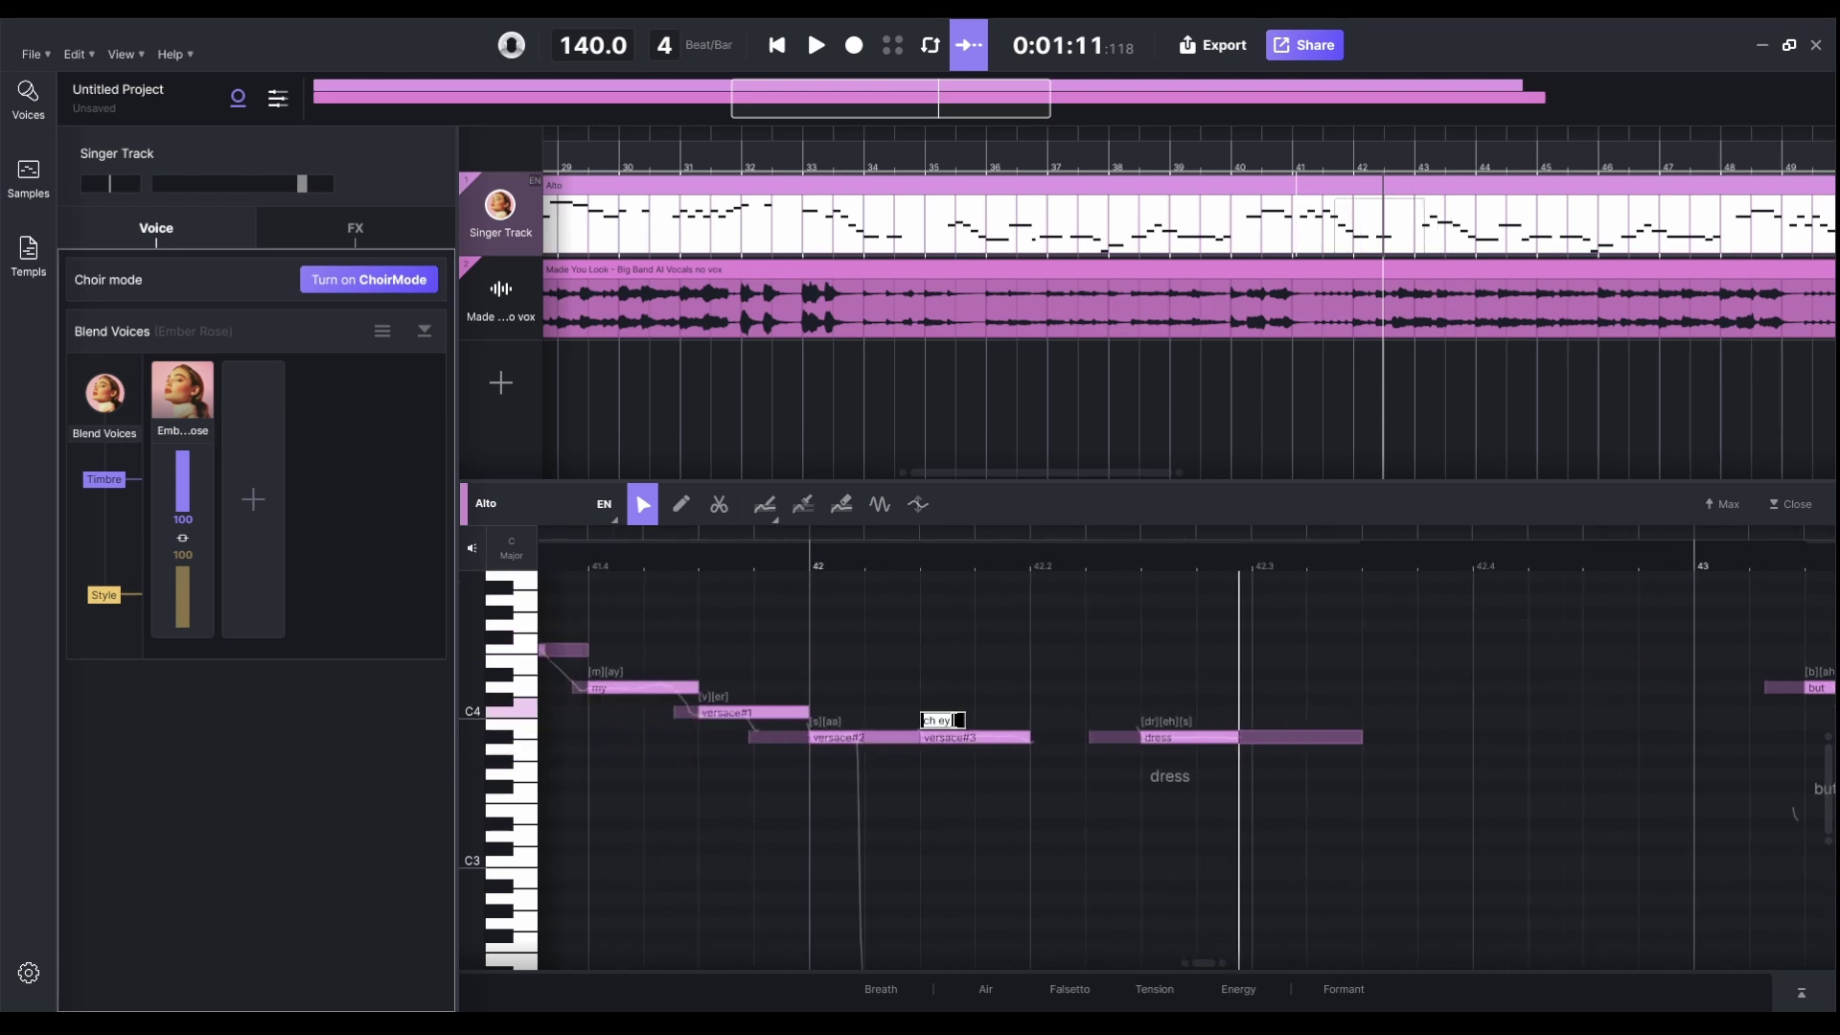
pyautogui.press('Return')
pyautogui.press('space')
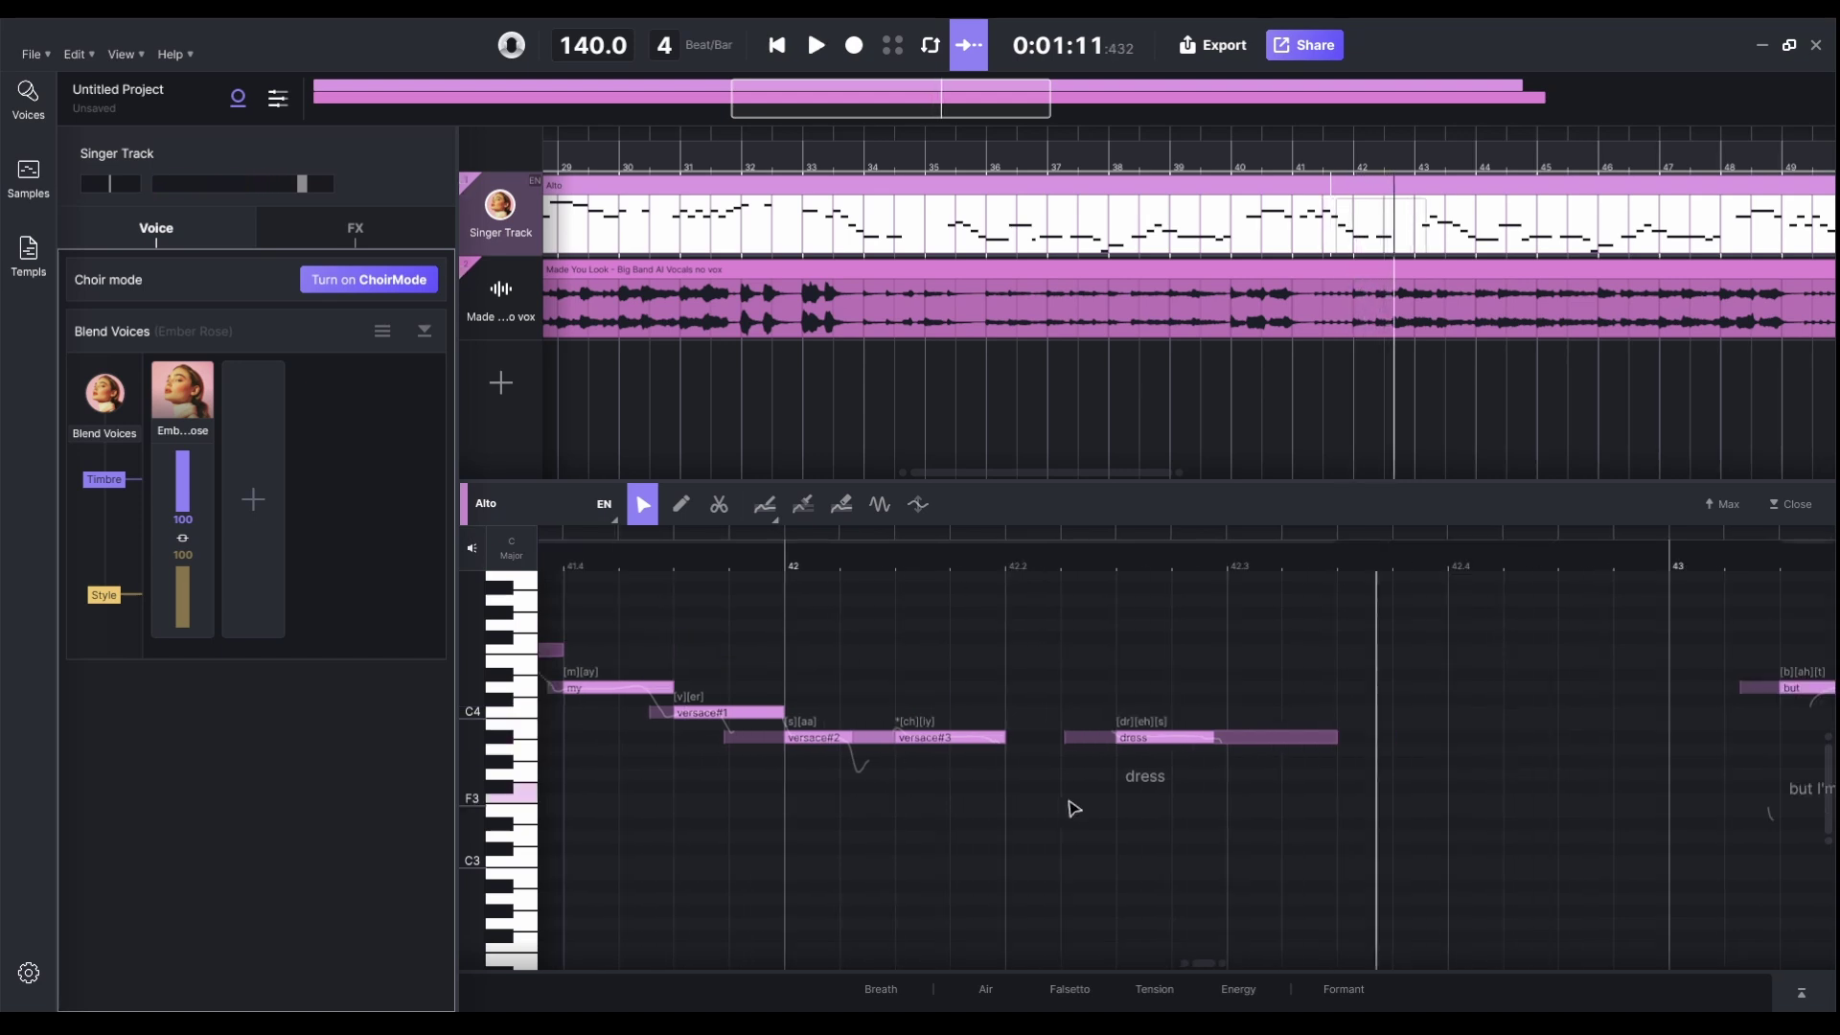
# - Audition the Mm notes near bar 49, then bring up the Phonemes Dictionary link's menu
pyautogui.hscroll(3, 1179, 786)
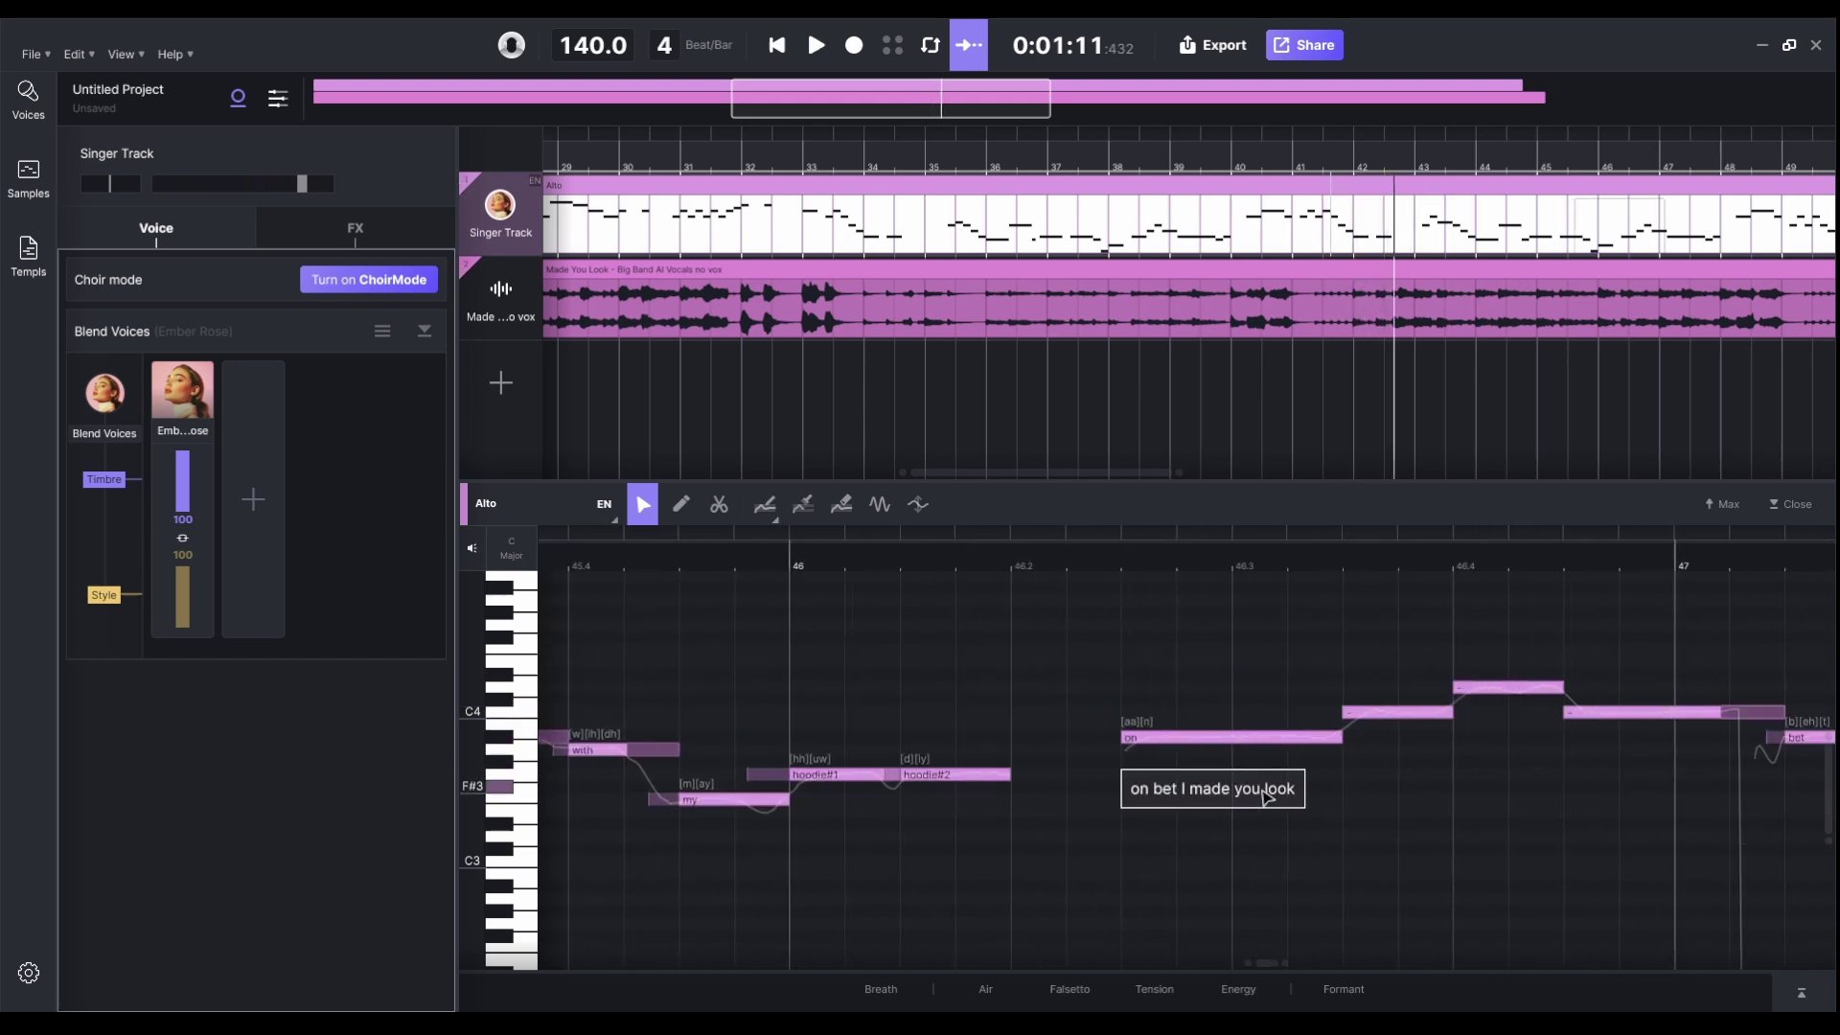
pyautogui.hscroll(10, 1131, 813)
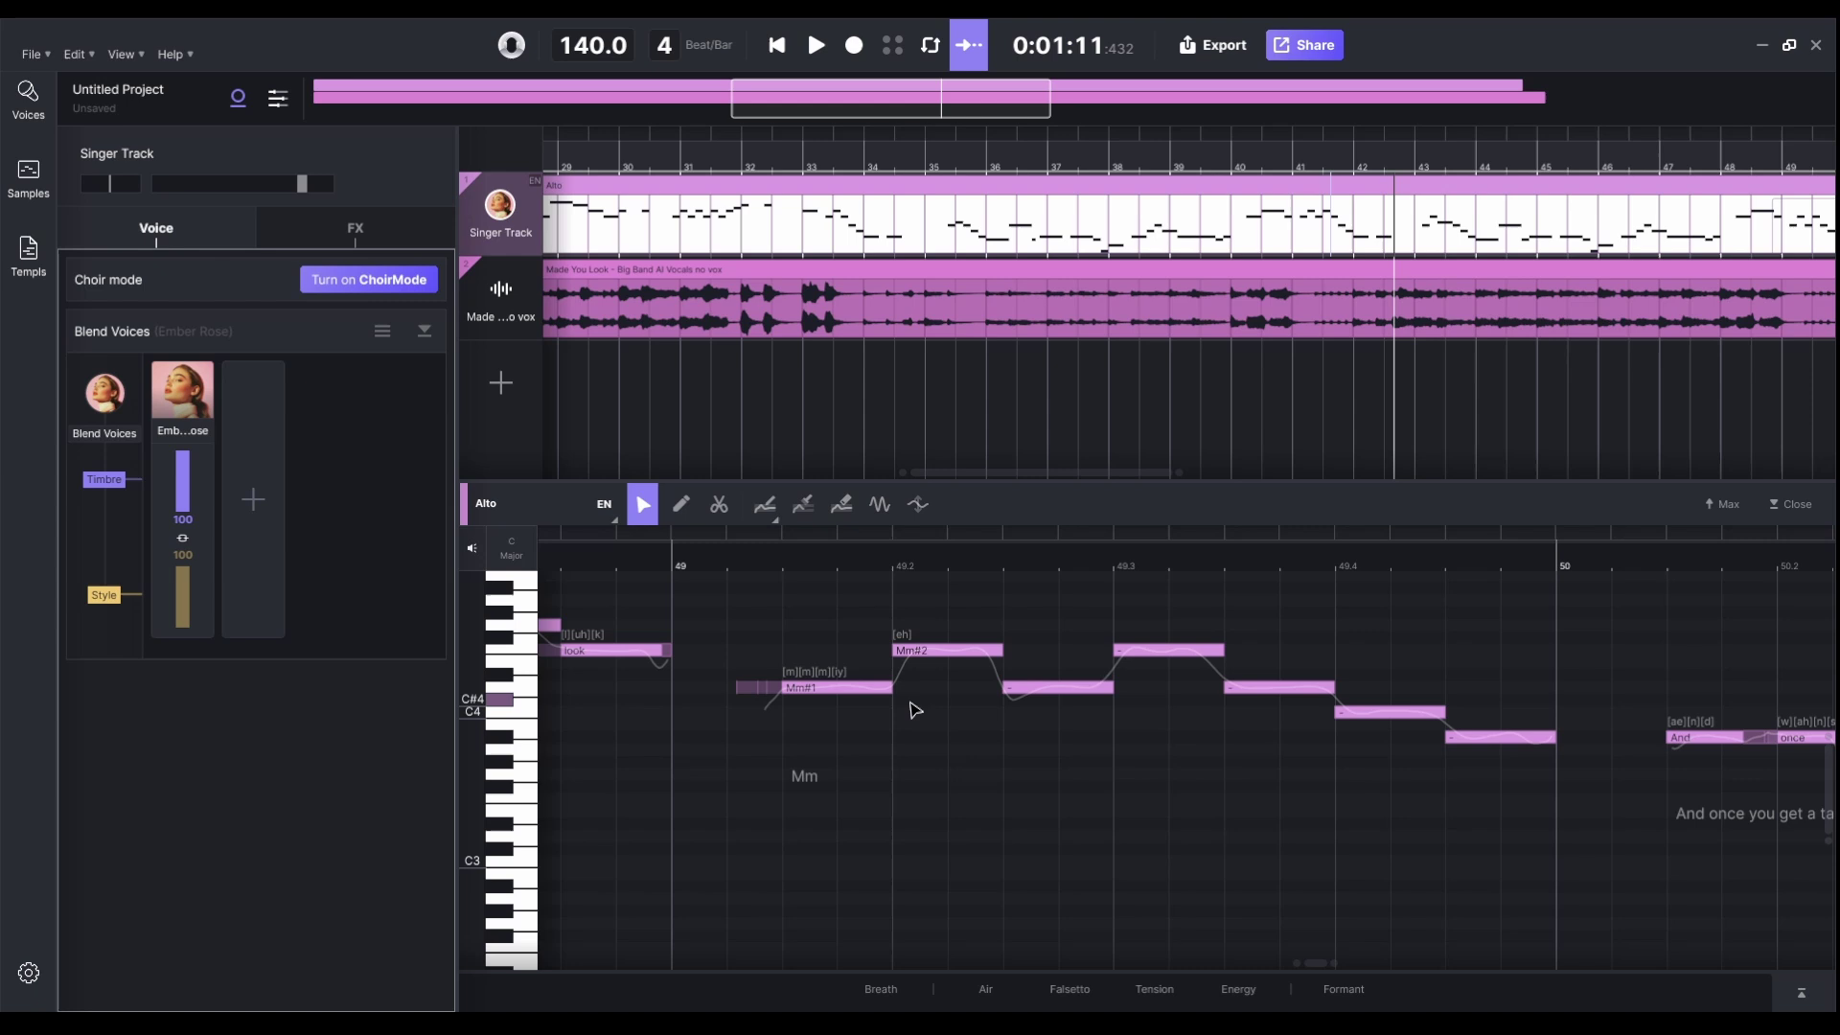
pyautogui.hscroll(-3, 709, 631)
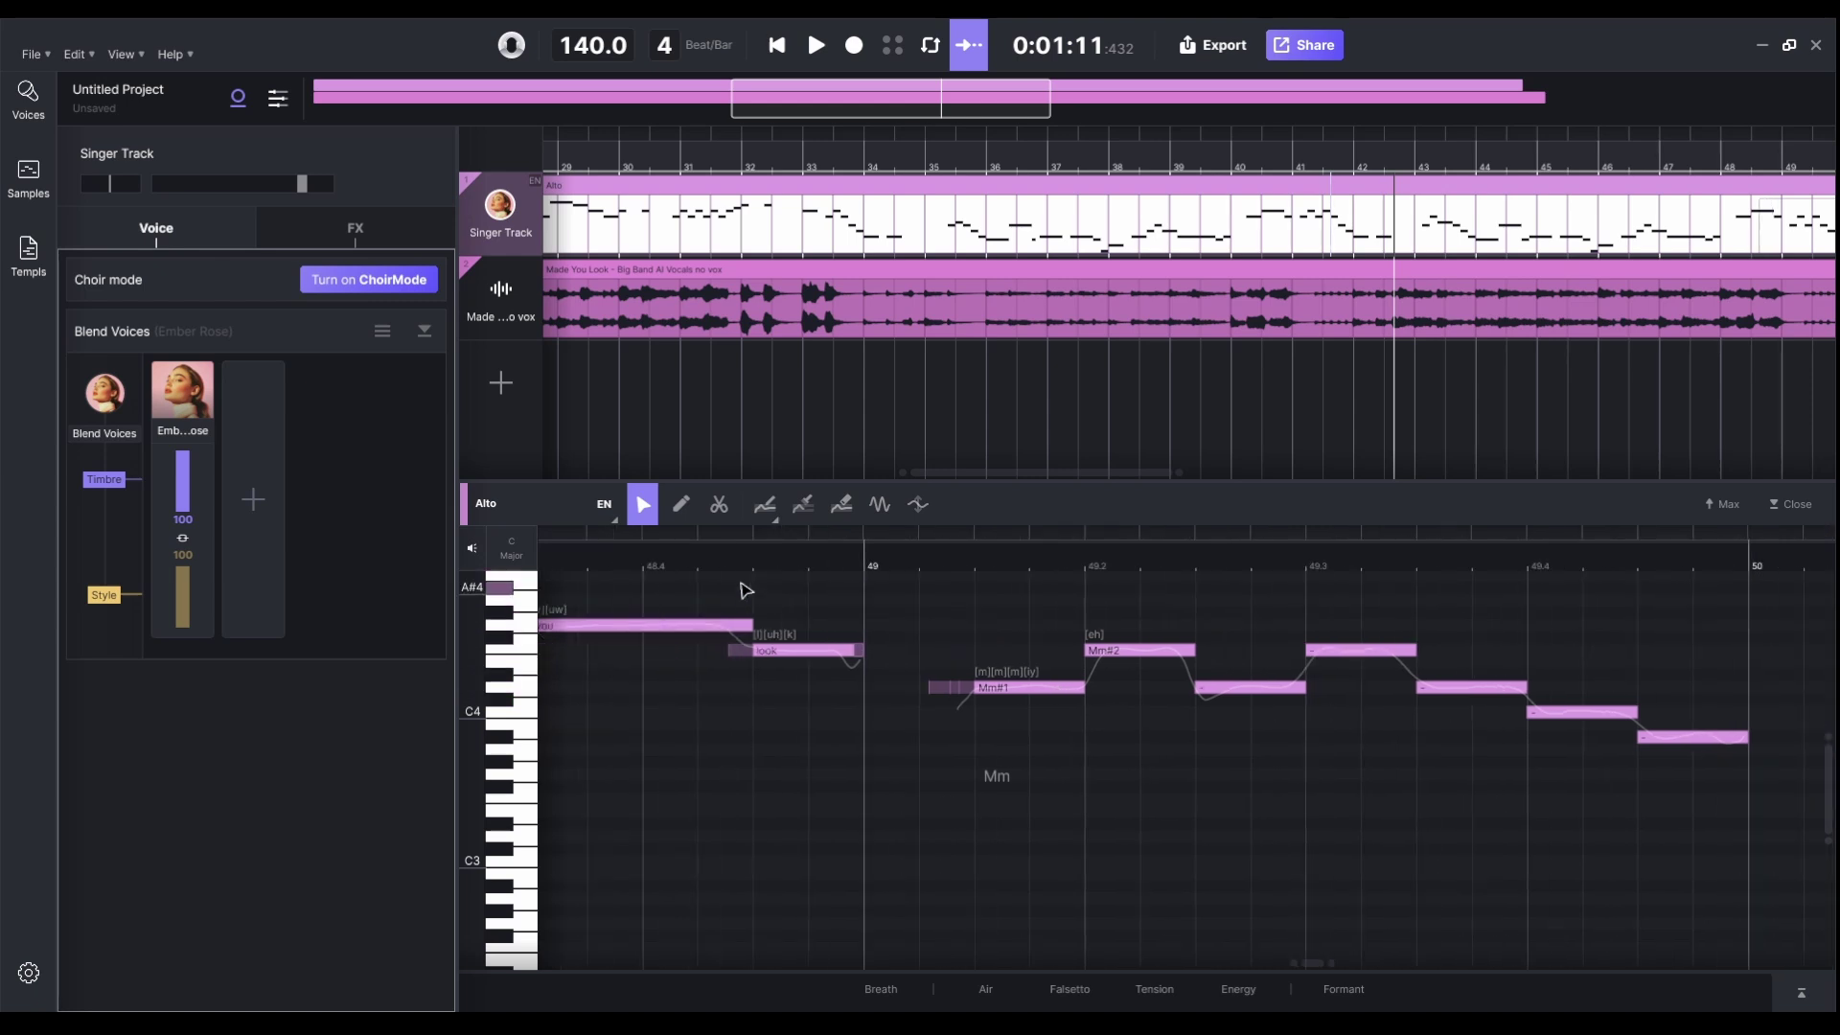
pyautogui.click(698, 566)
pyautogui.press('space')
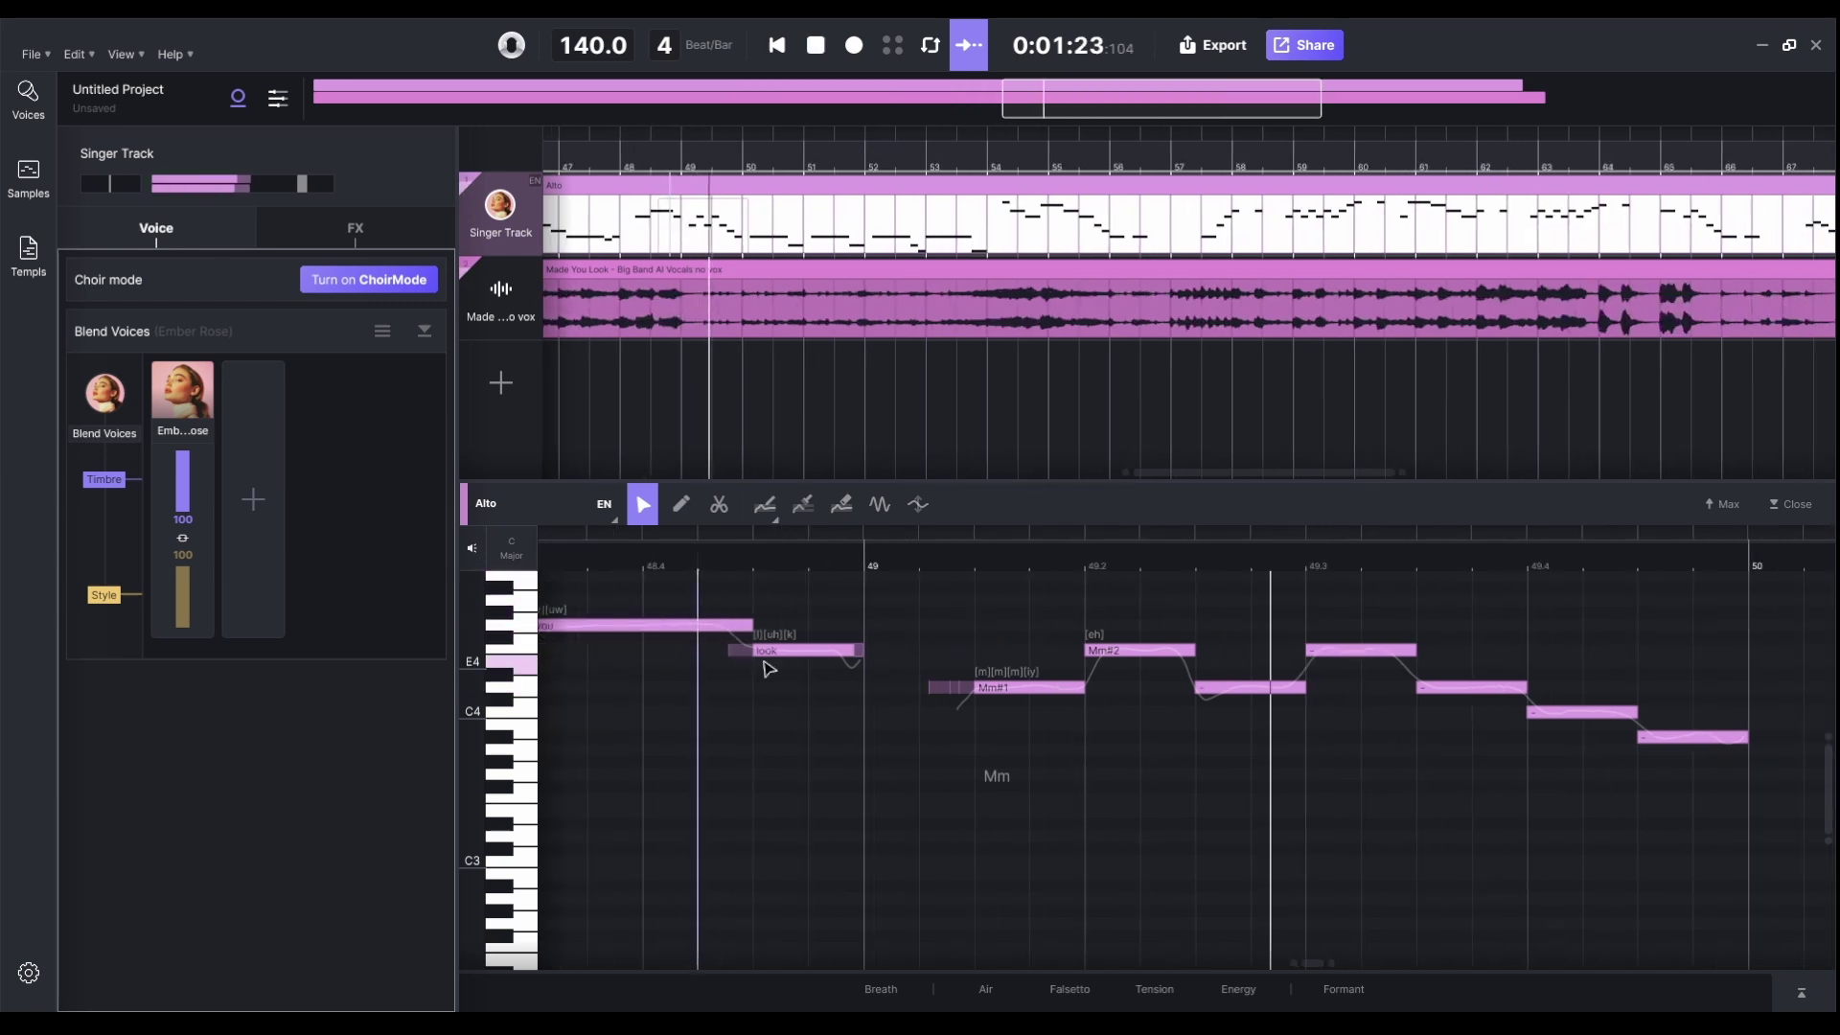
pyautogui.press('space')
pyautogui.hscroll(-8, 790, 683)
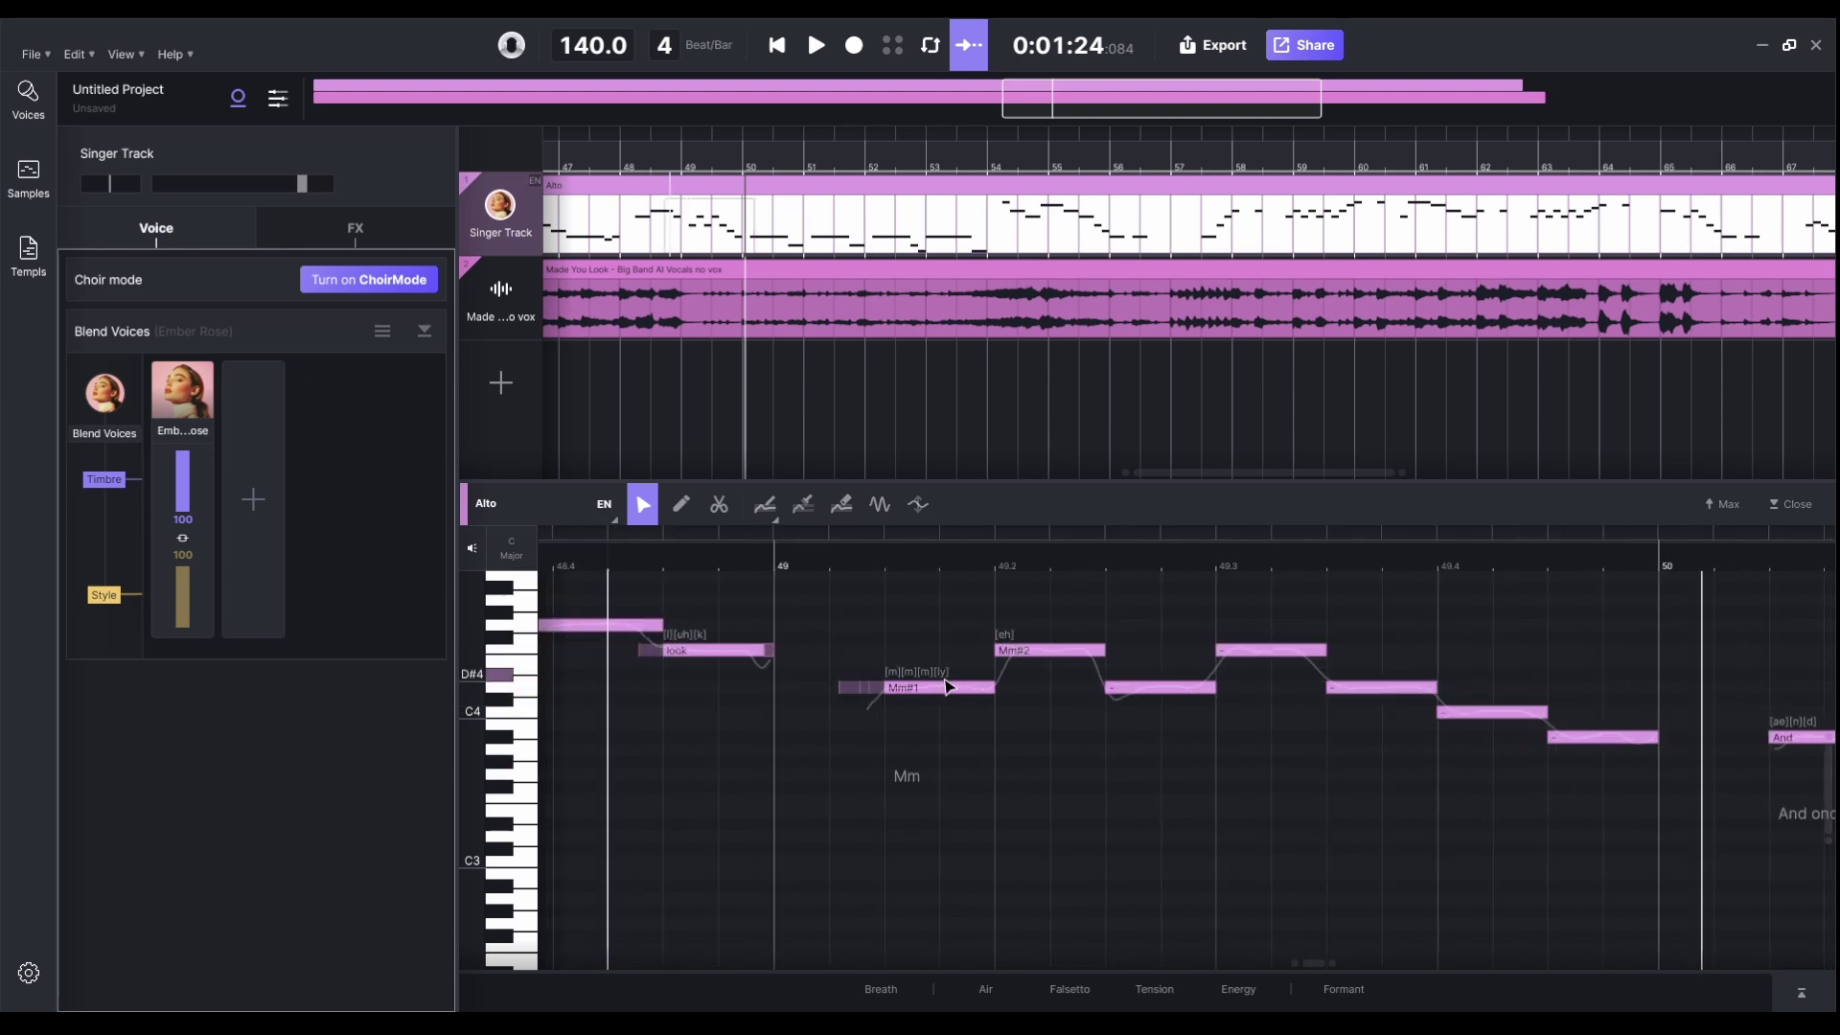
pyautogui.rightClick(744, 696)
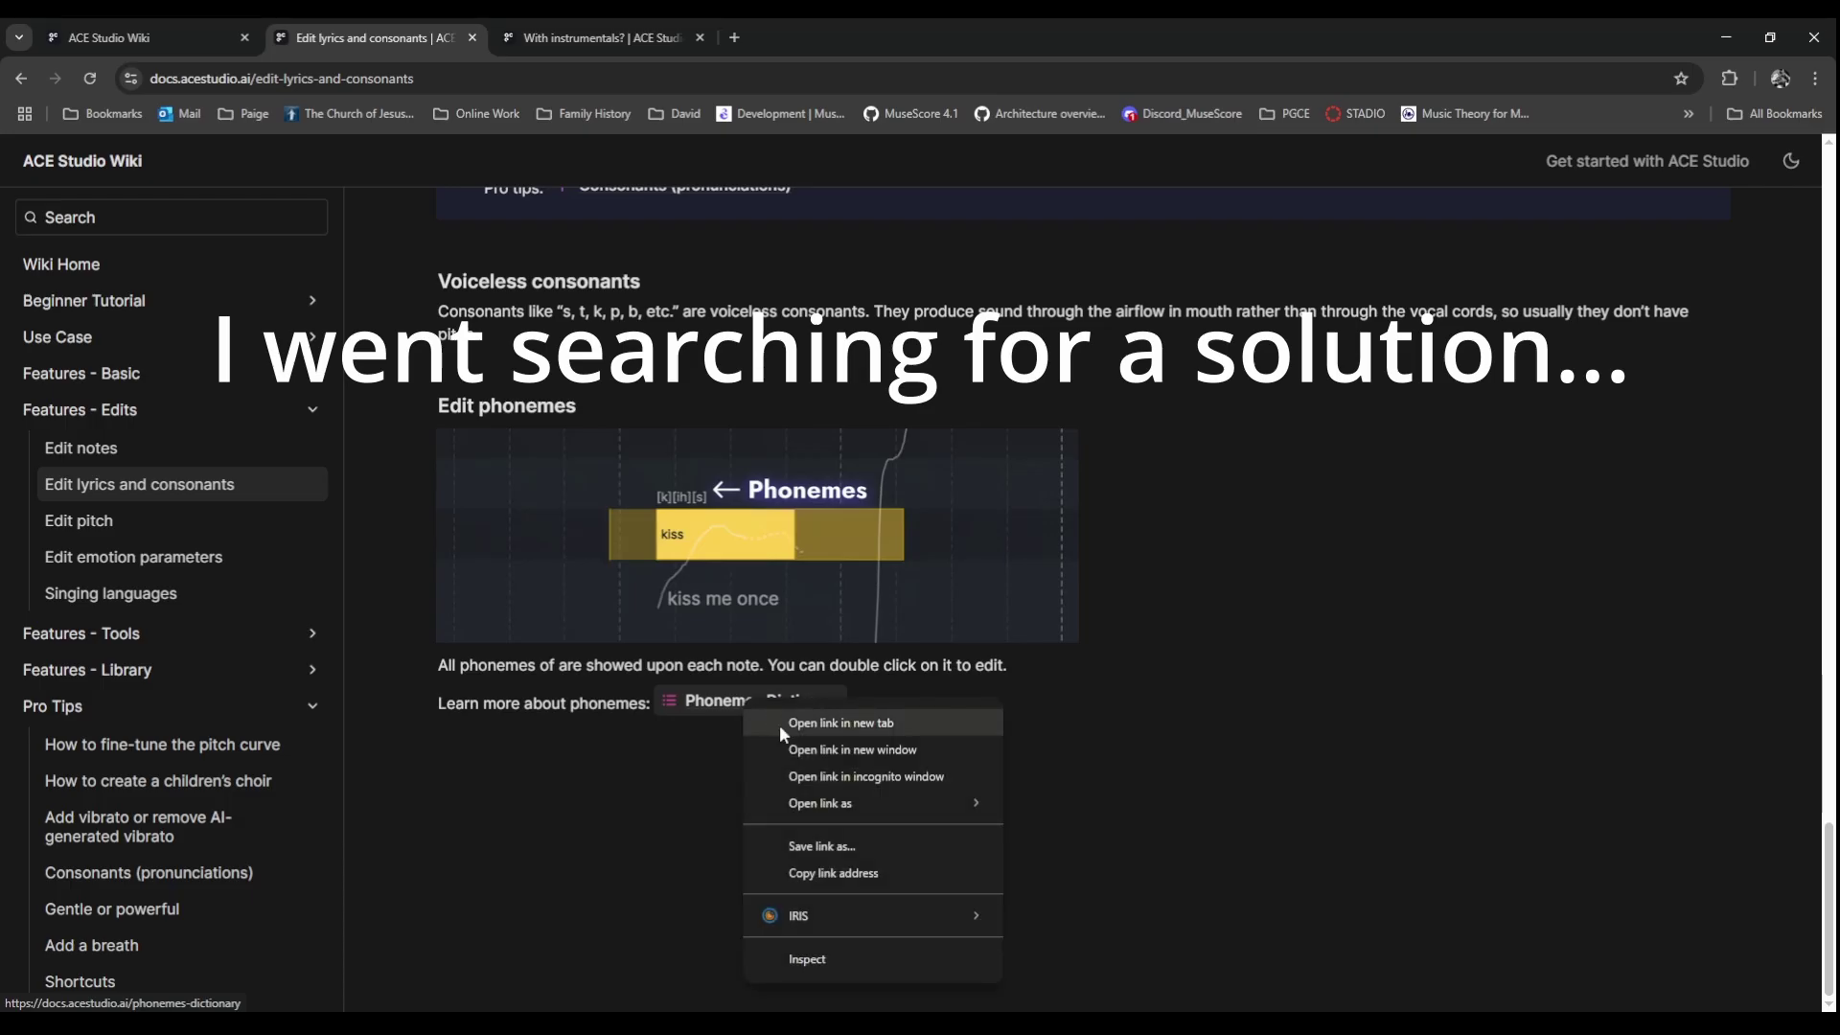
# - Open the Phonemes Dictionary in a new tab and locate the mv vocalic consonant
pyautogui.click(779, 725)
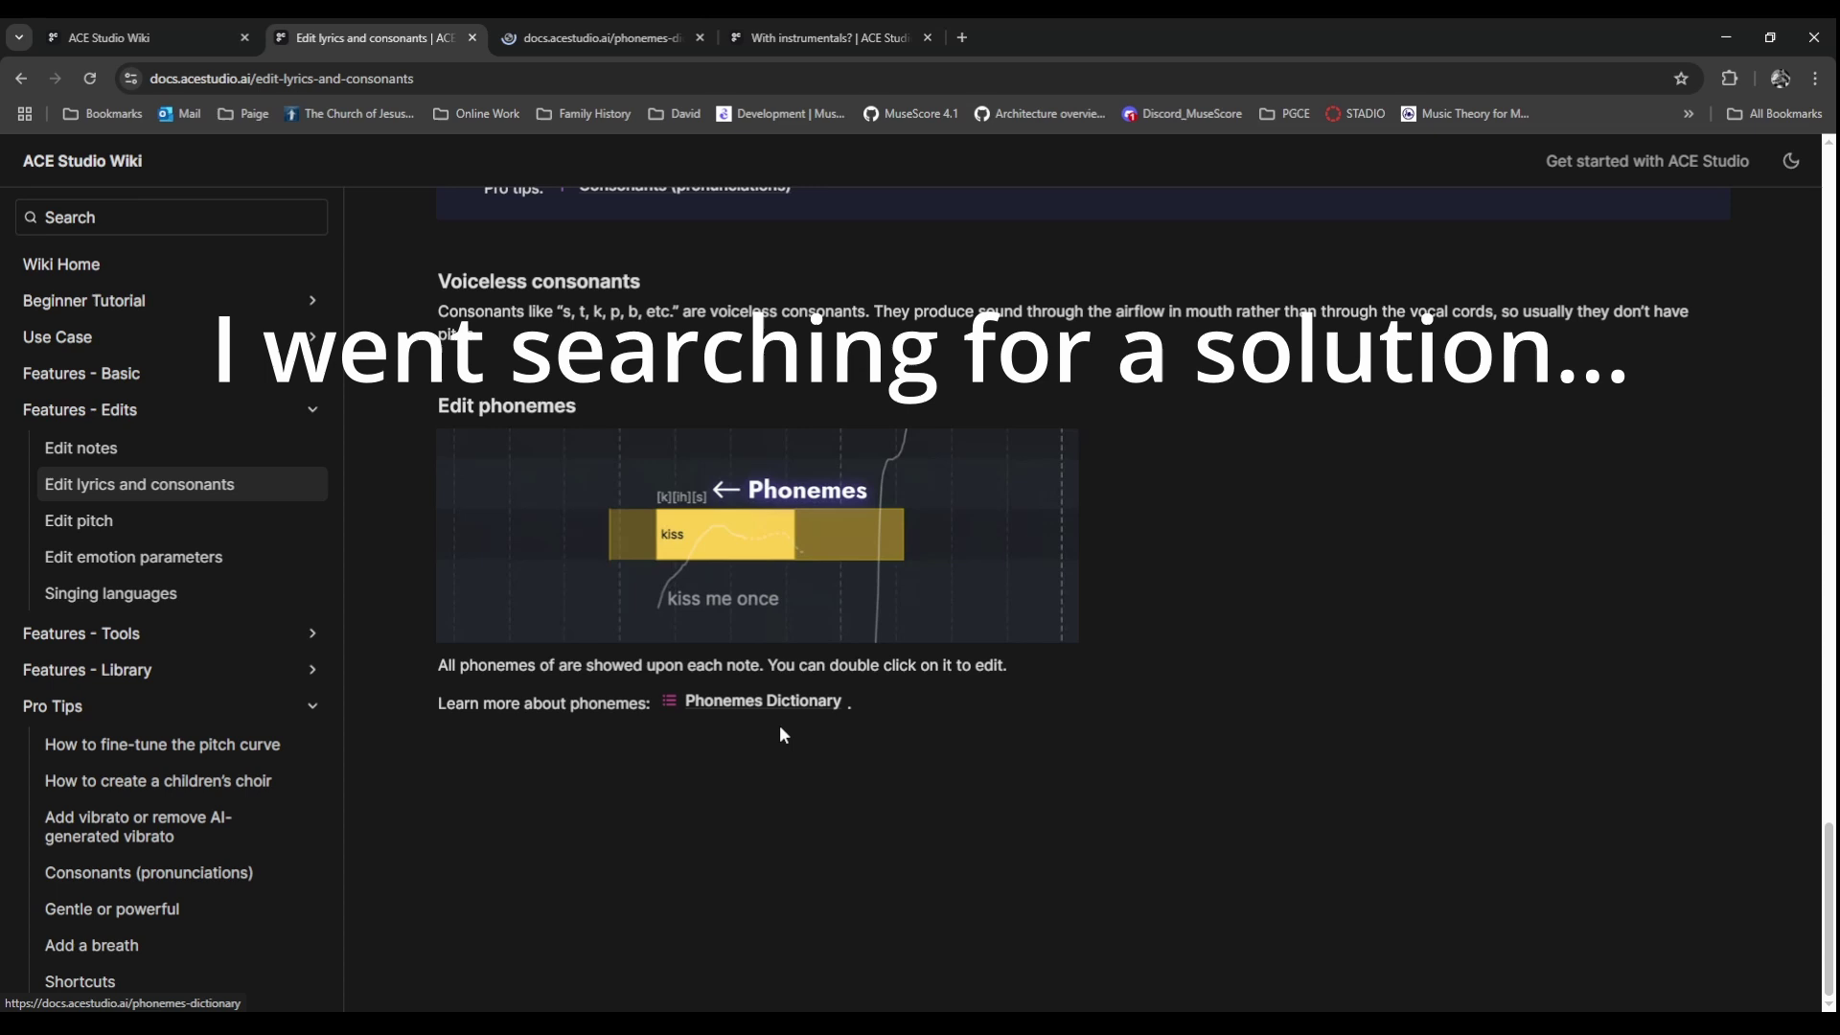
pyautogui.click(594, 37)
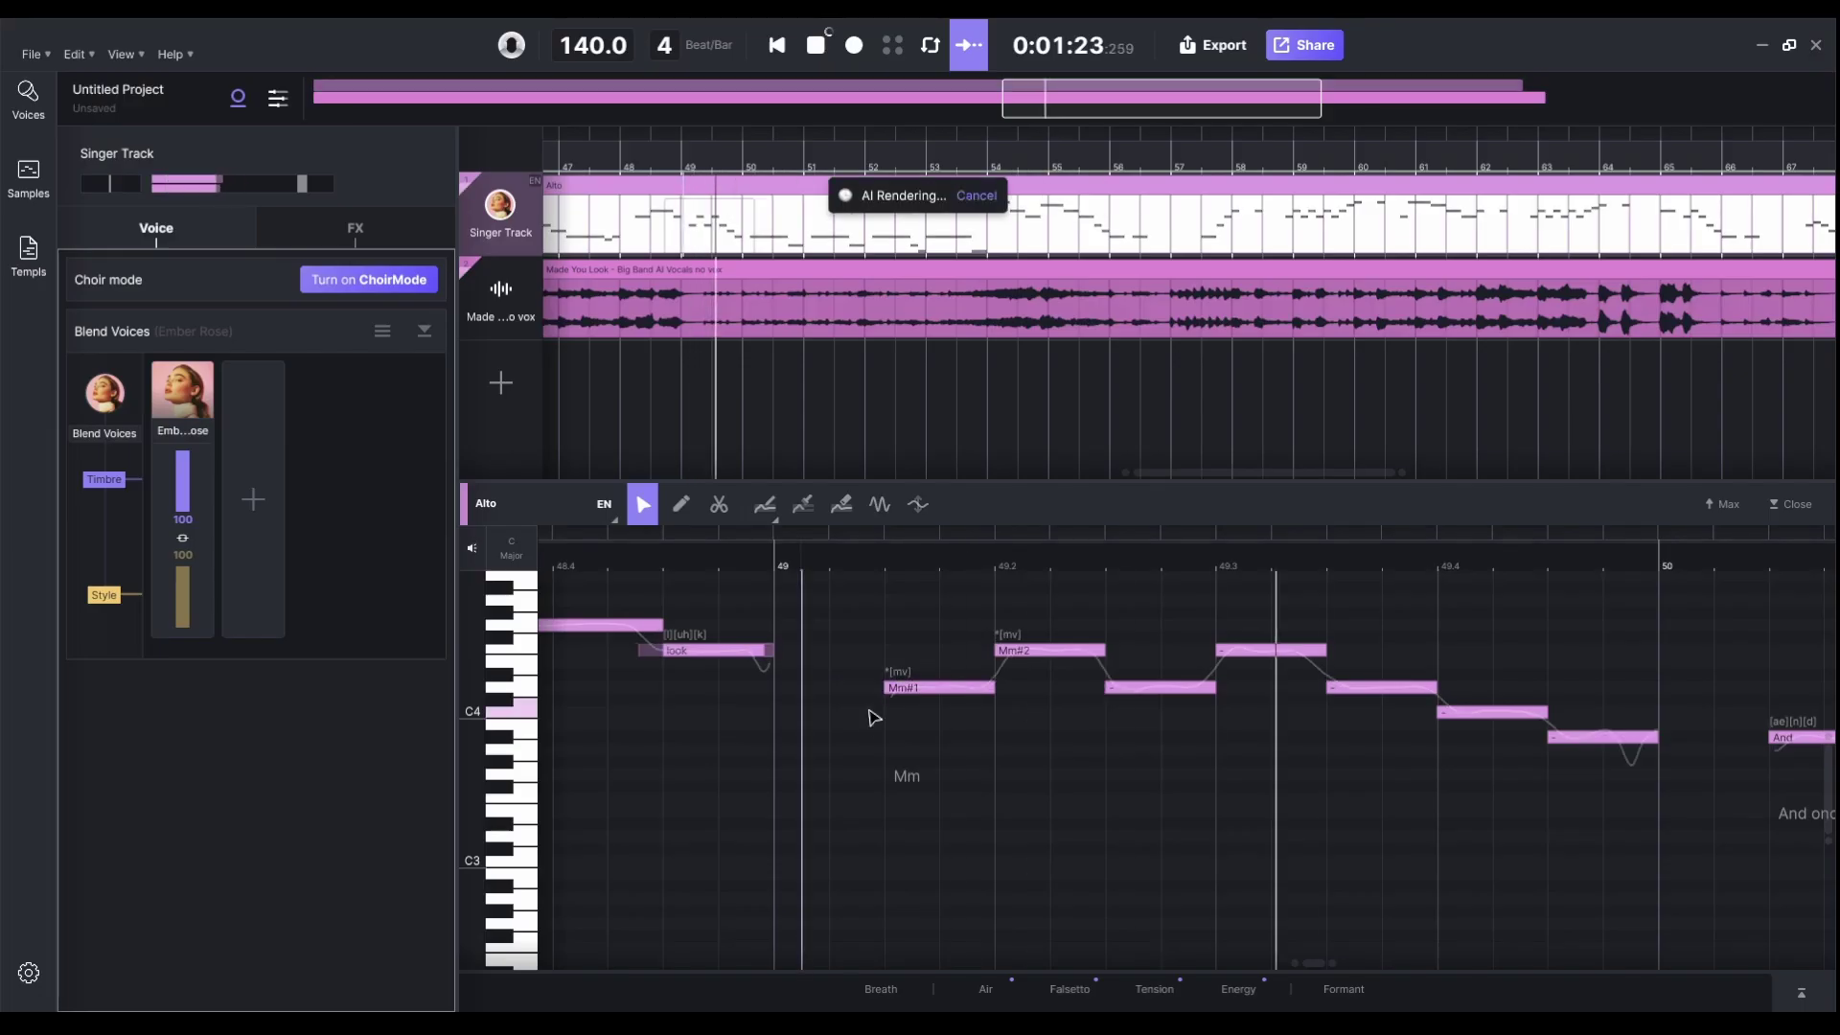
pyautogui.press('space')
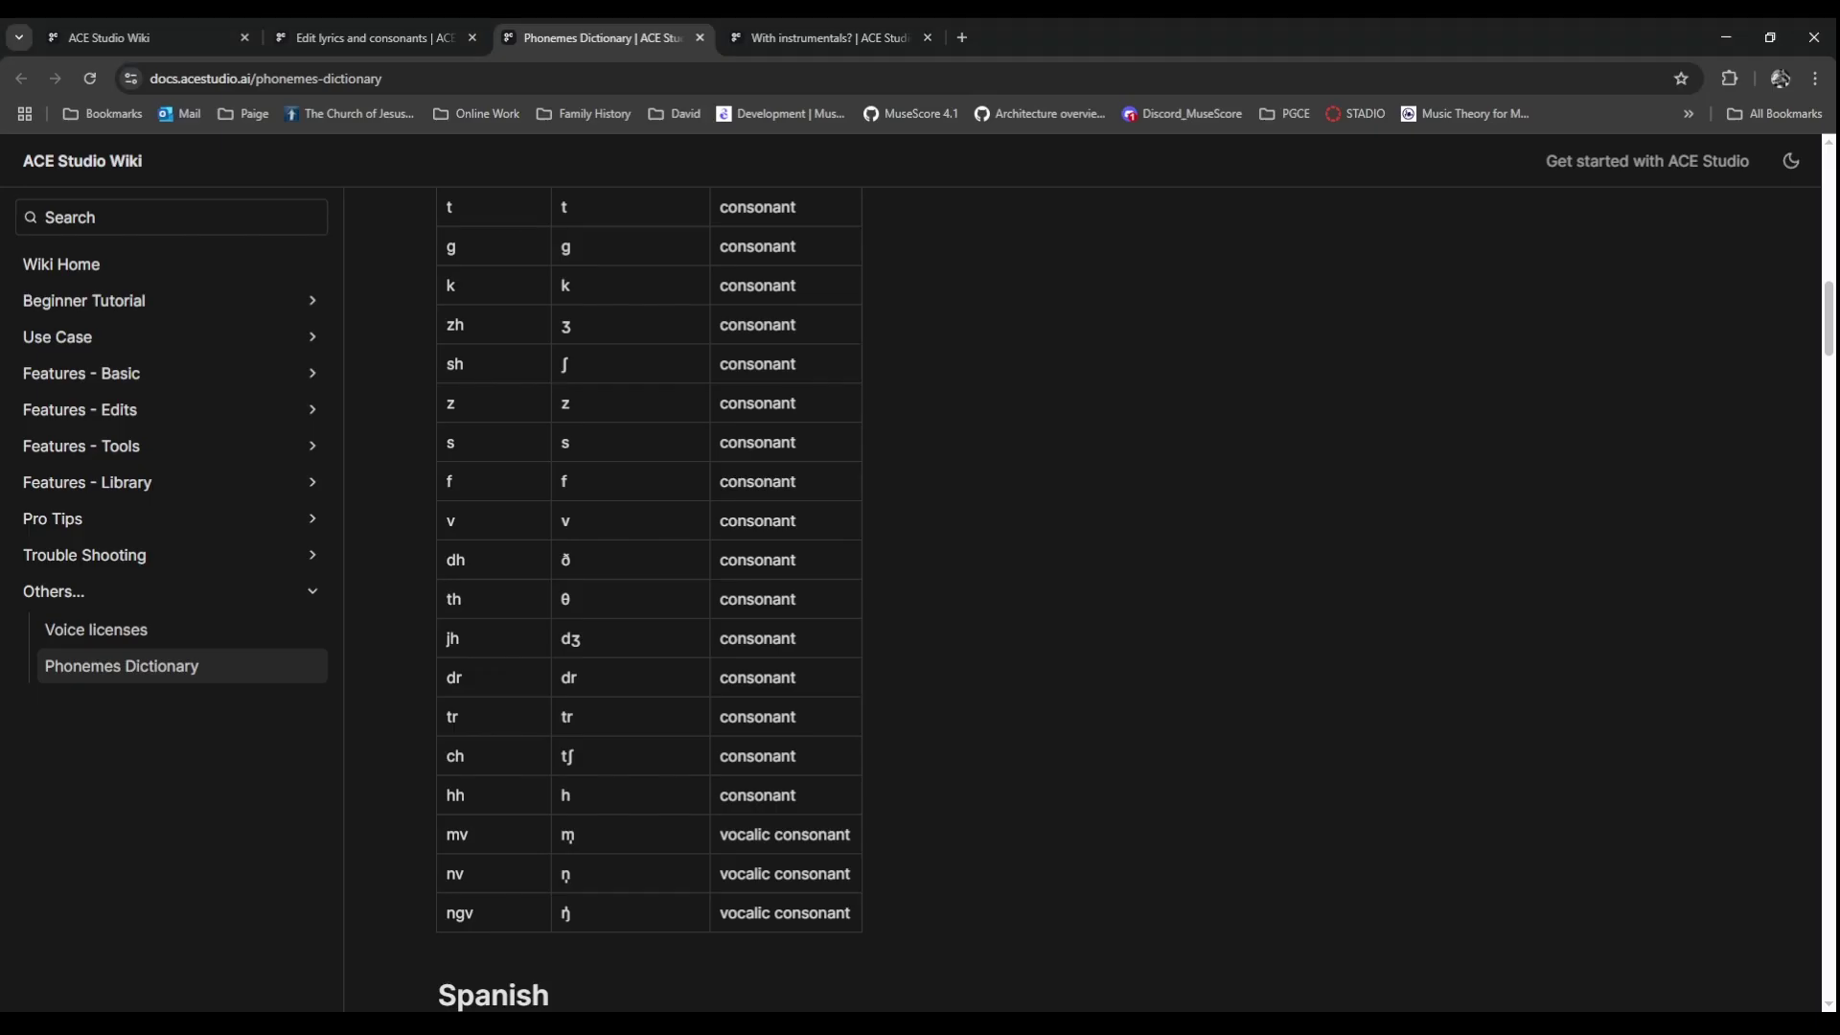
pyautogui.scroll(12, 782, 896)
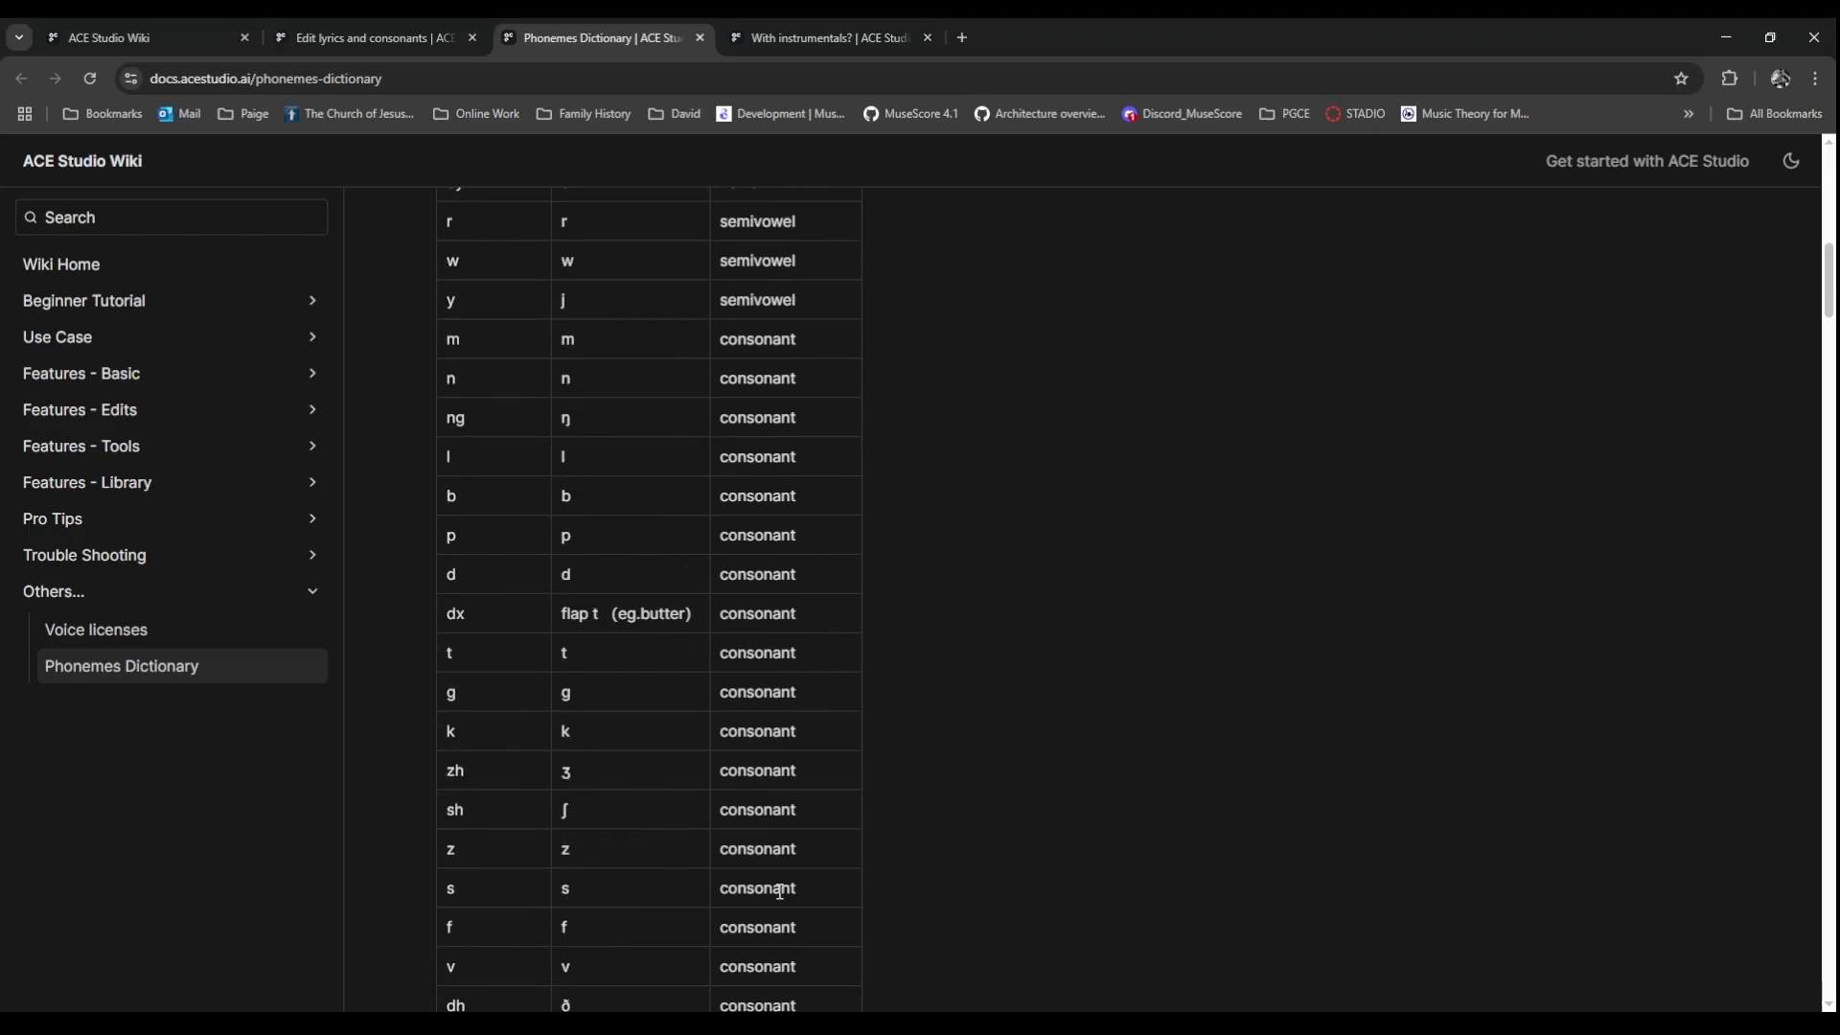
pyautogui.scroll(3, 589, 360)
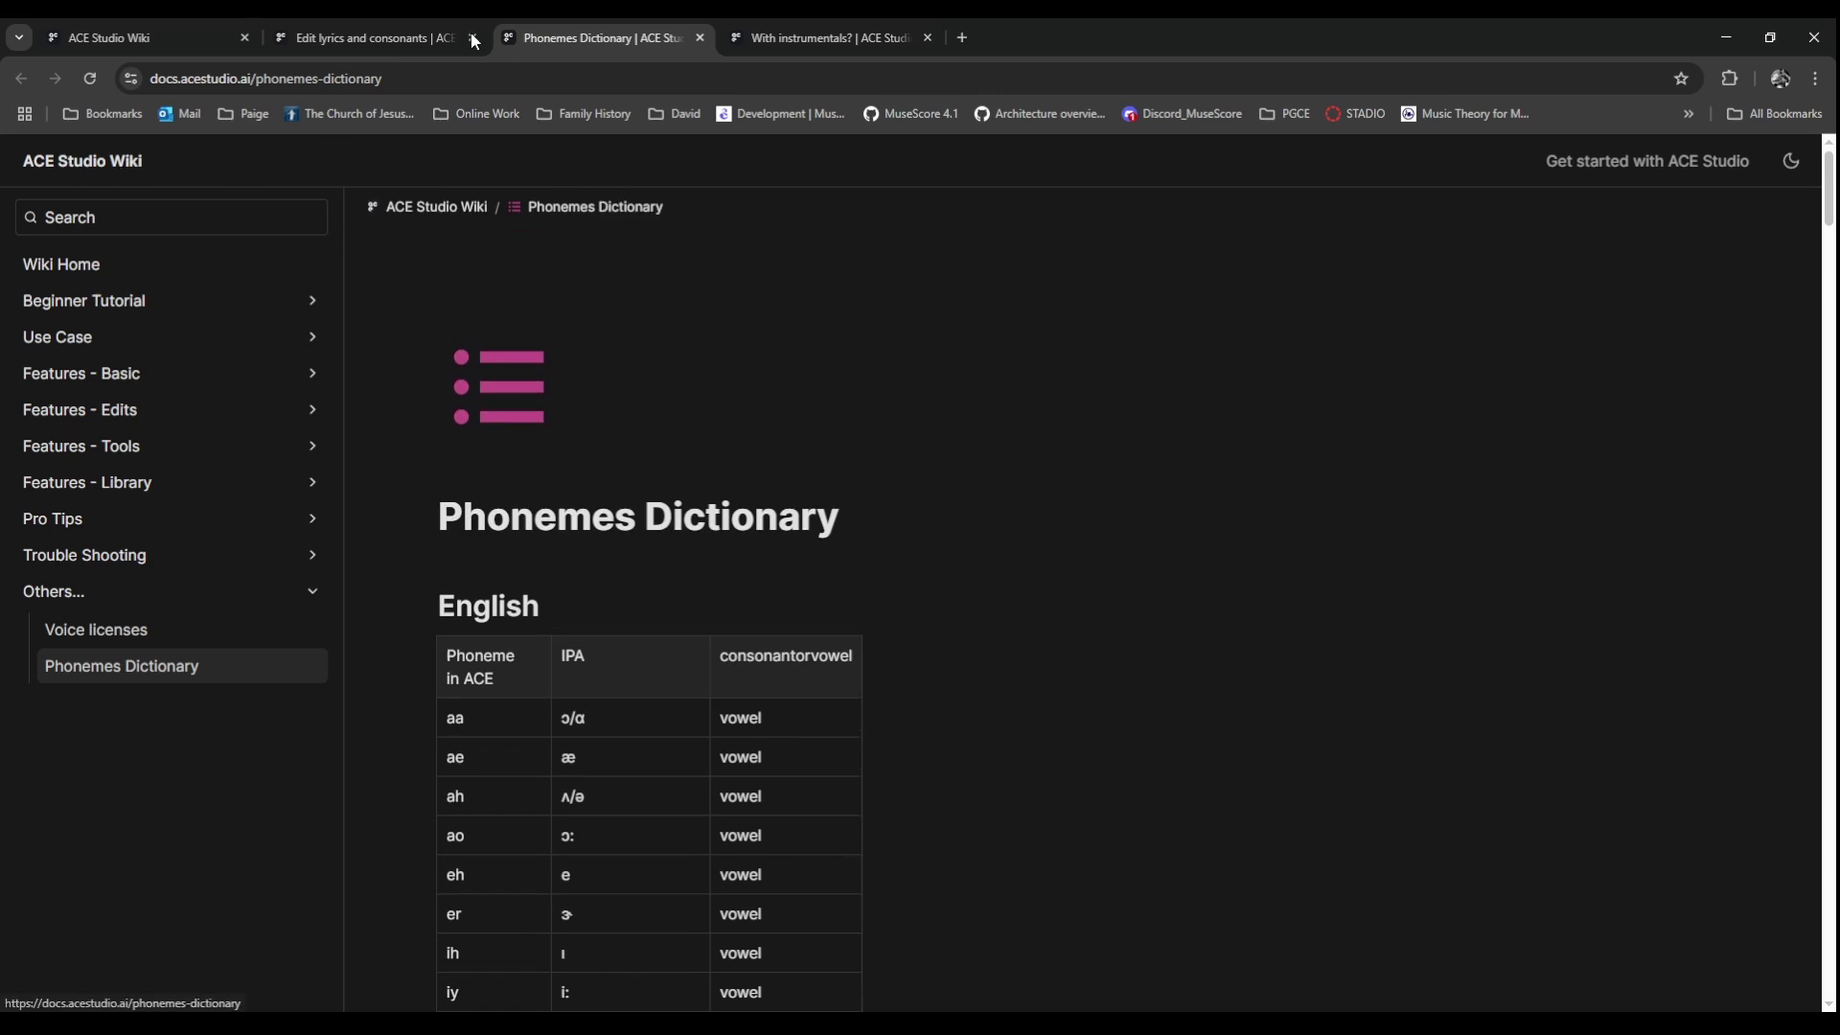
pyautogui.scroll(-9, 832, 581)
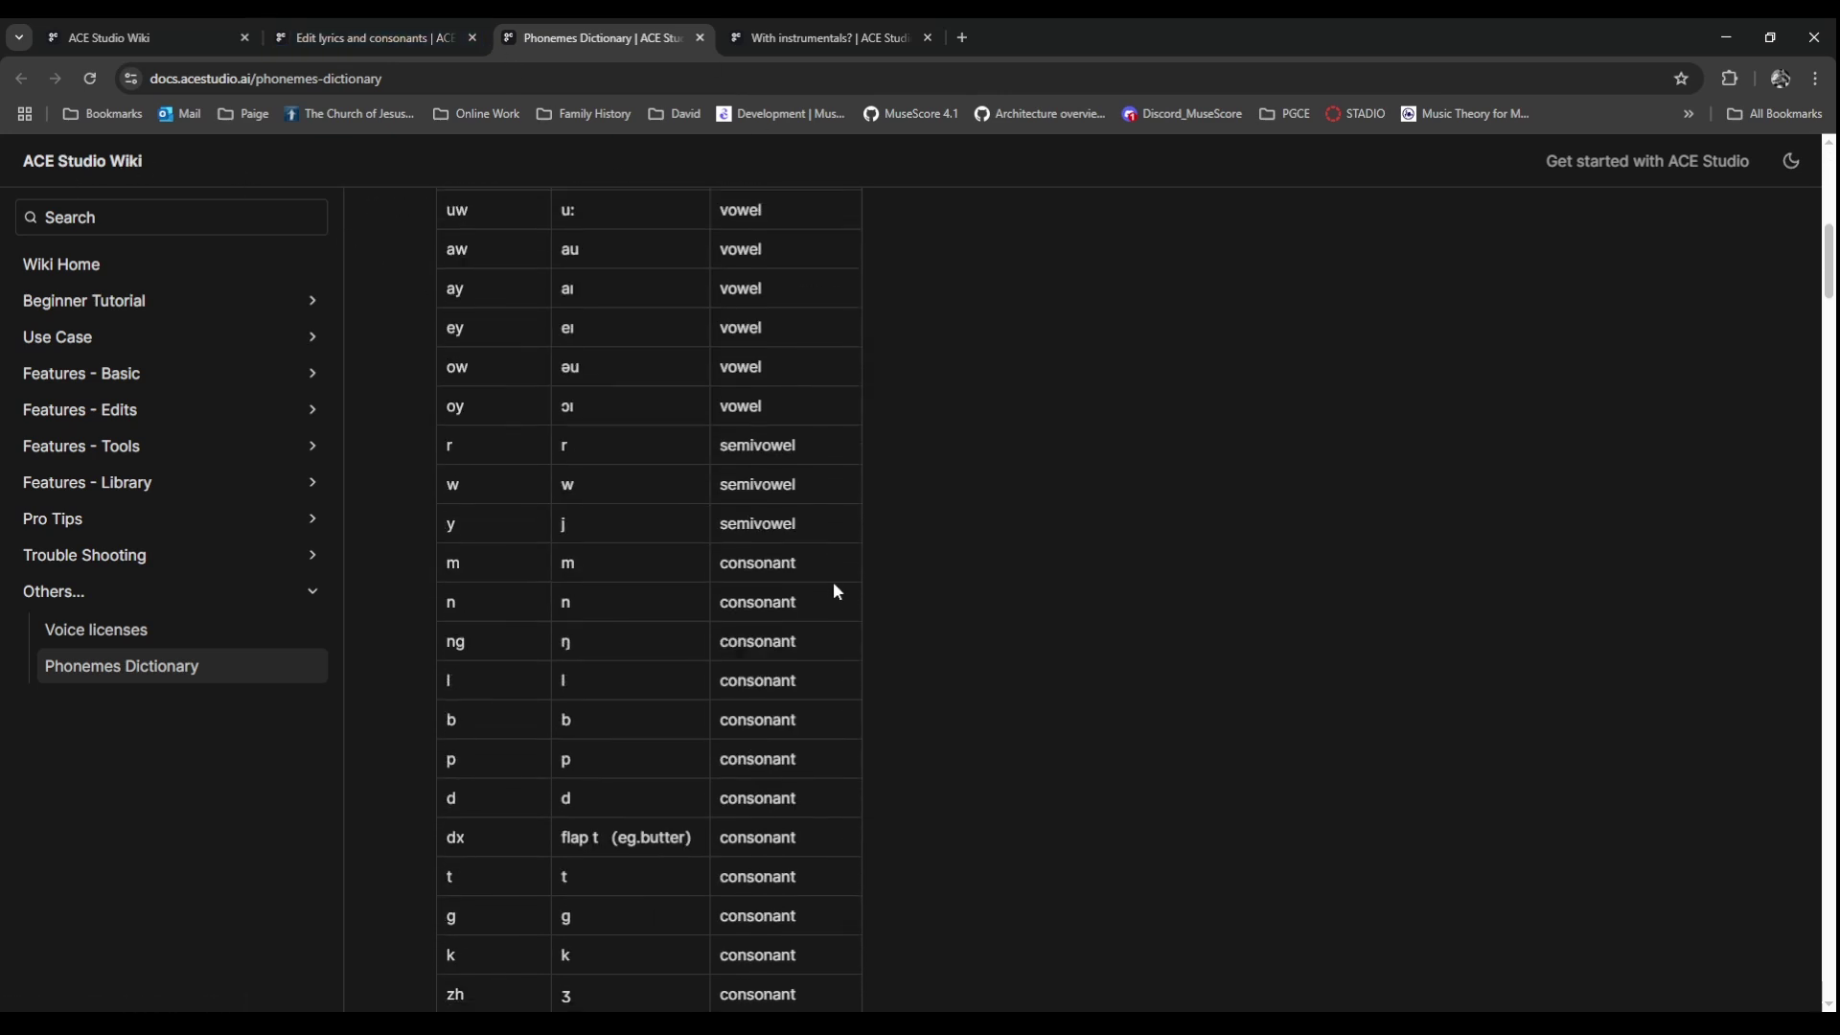
pyautogui.scroll(-9, 834, 587)
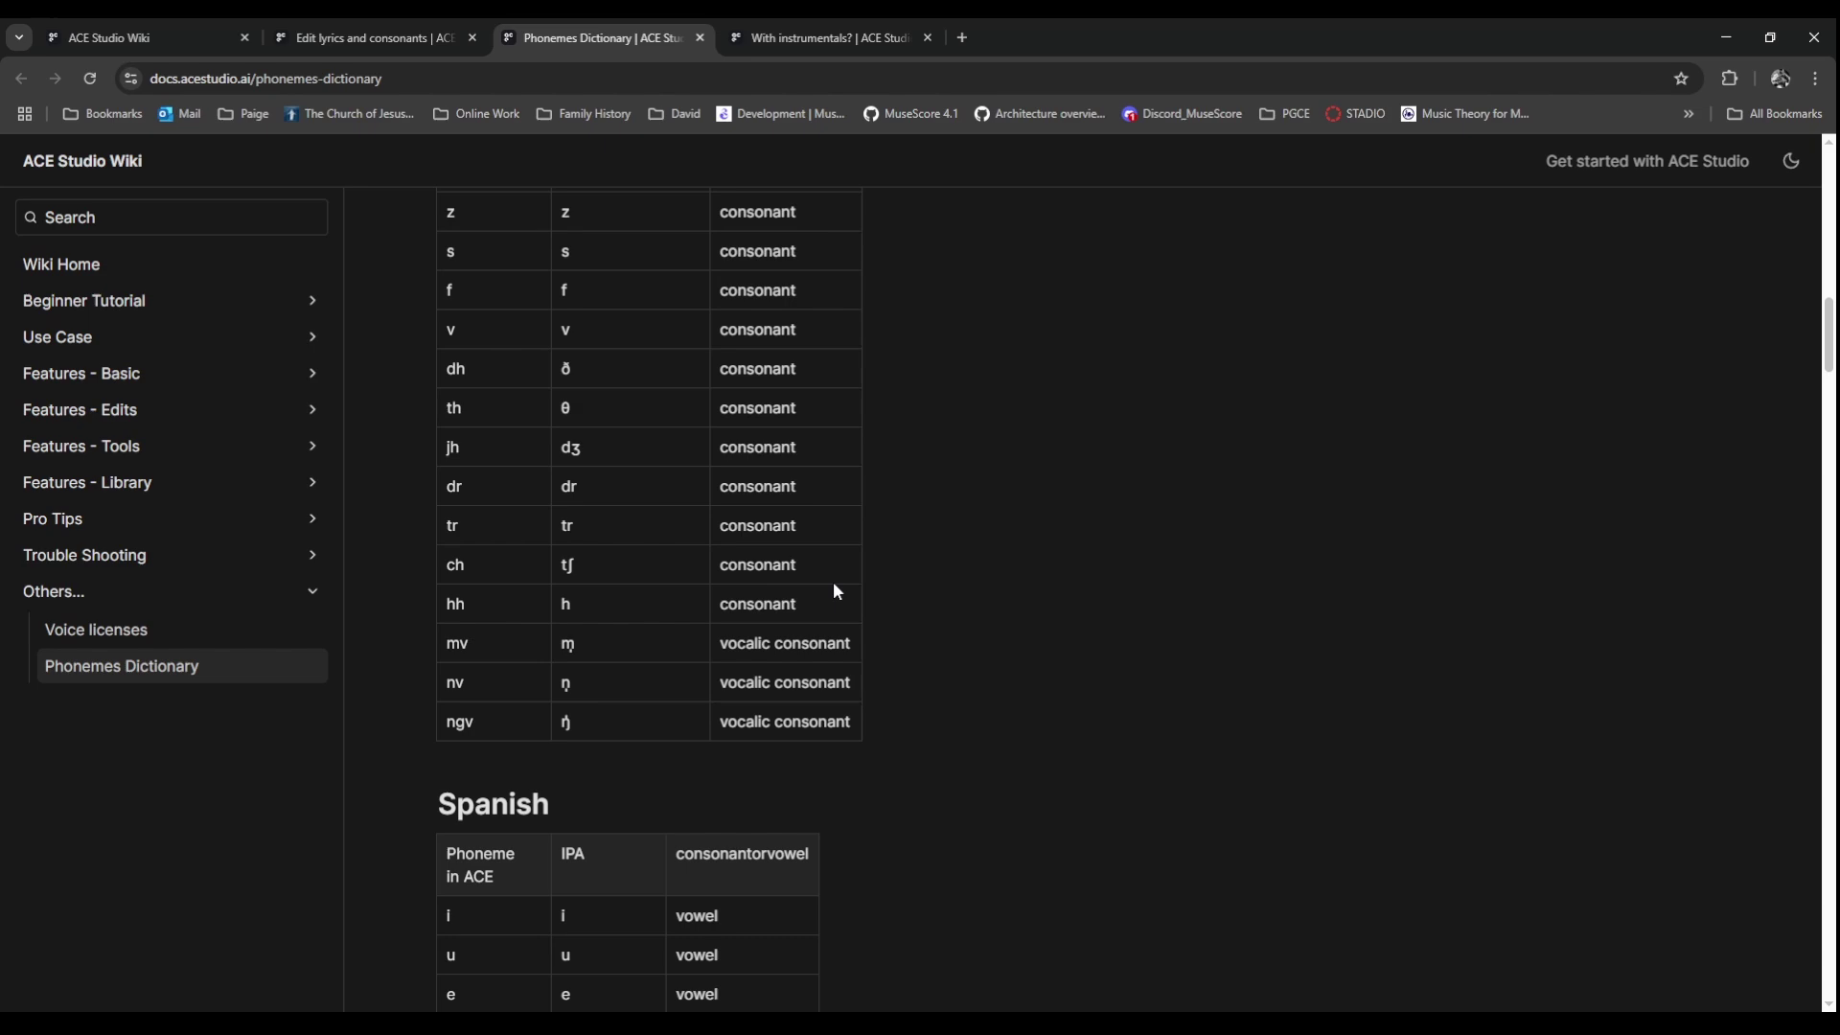
pyautogui.scroll(1, 837, 592)
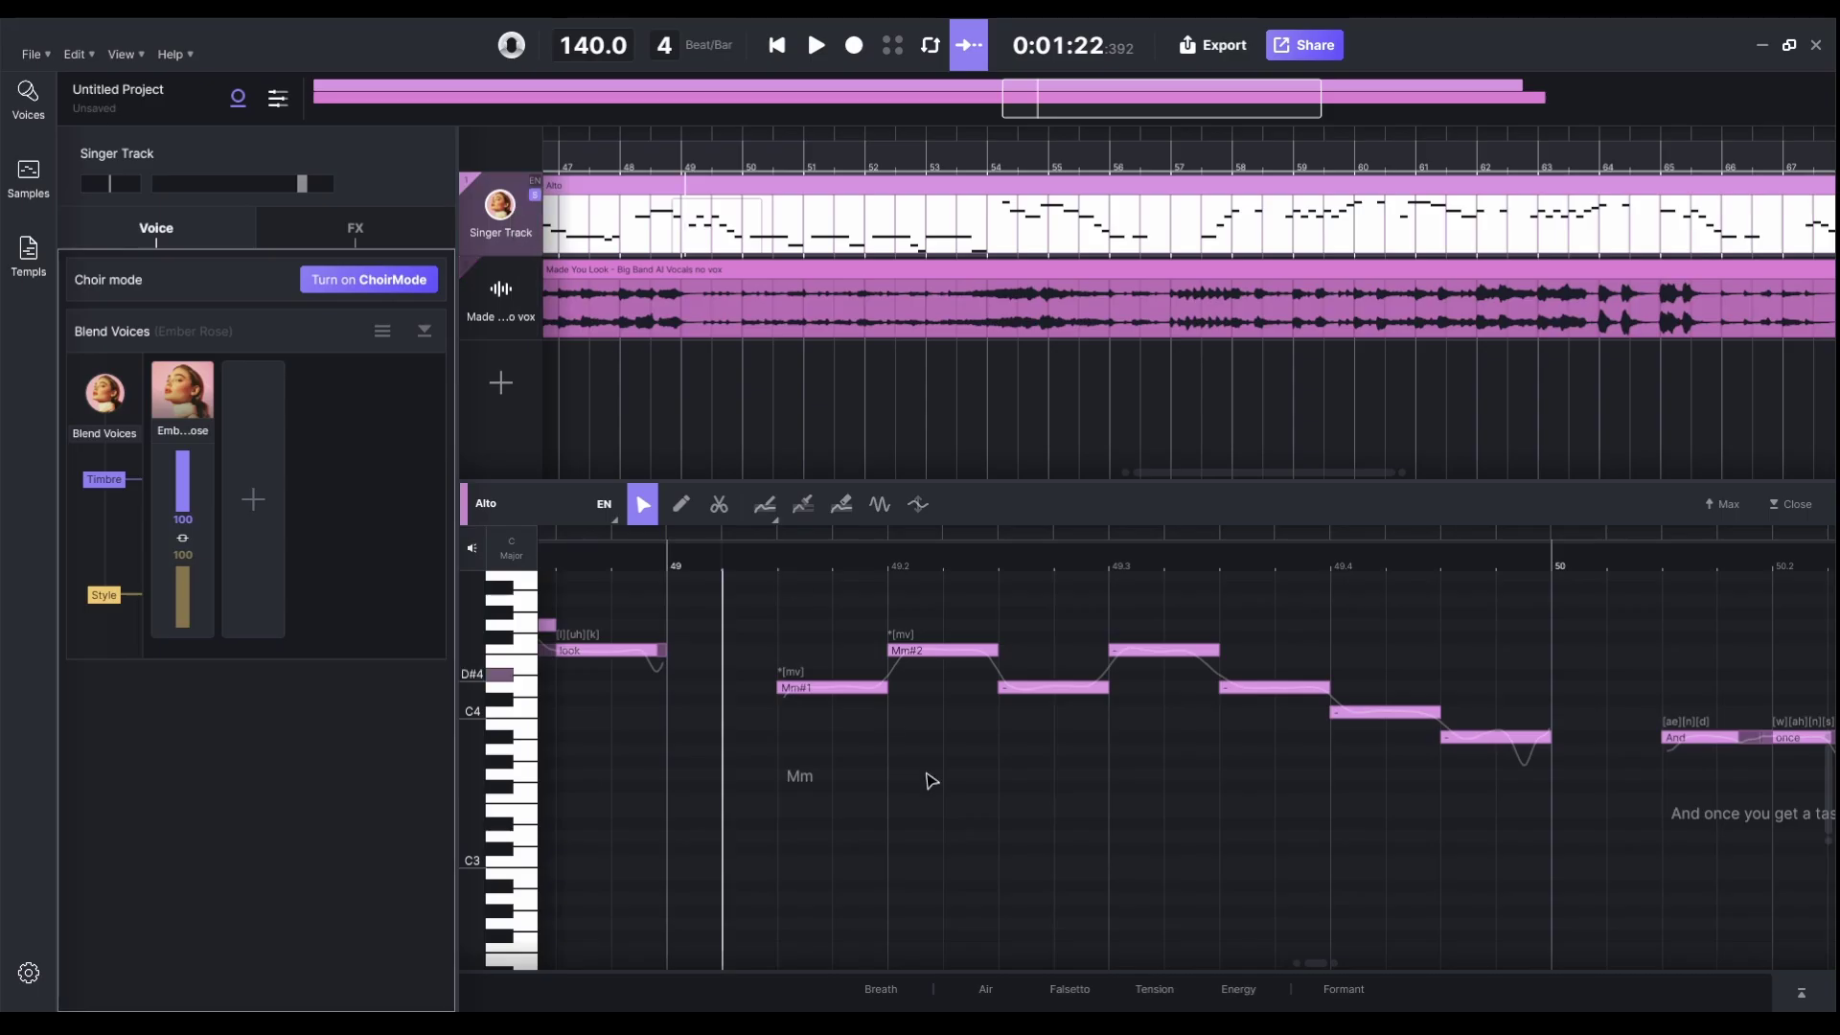
# - Audition the Mm notes with the mv sound and the passage around bar 55
pyautogui.press('space')
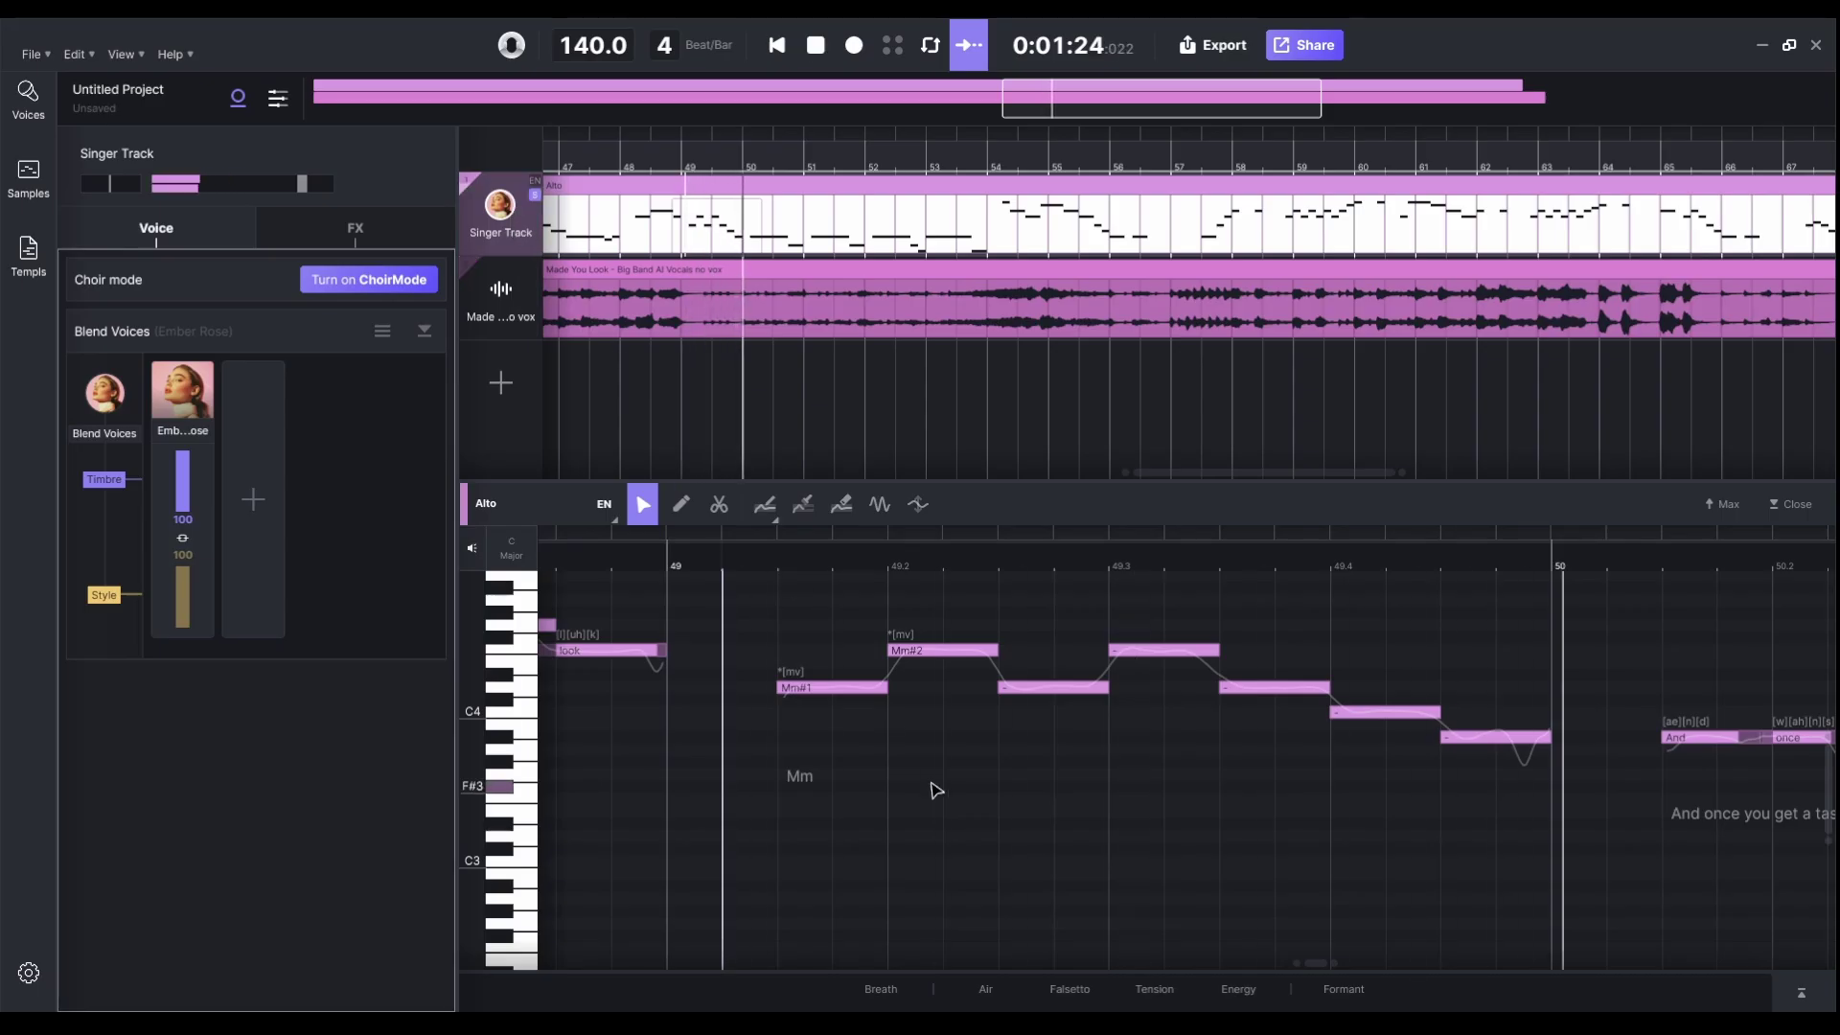
pyautogui.press('space')
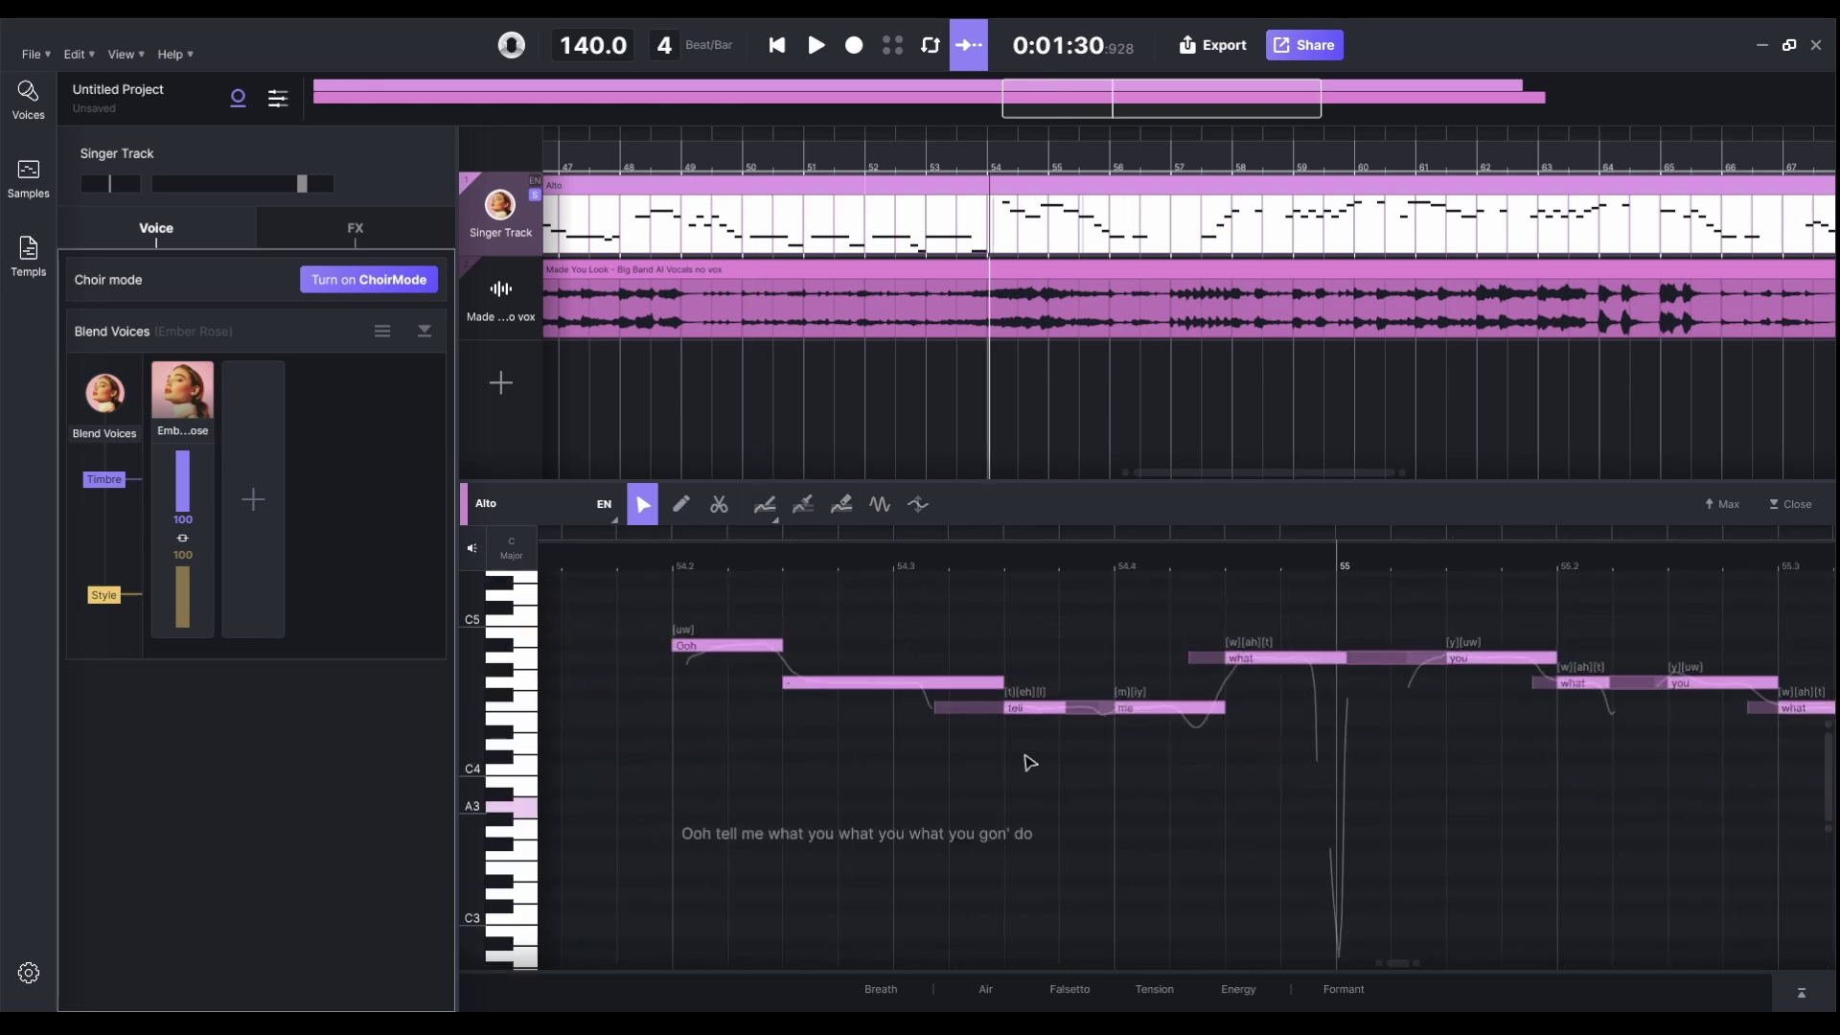
pyautogui.hscroll(3, 1027, 760)
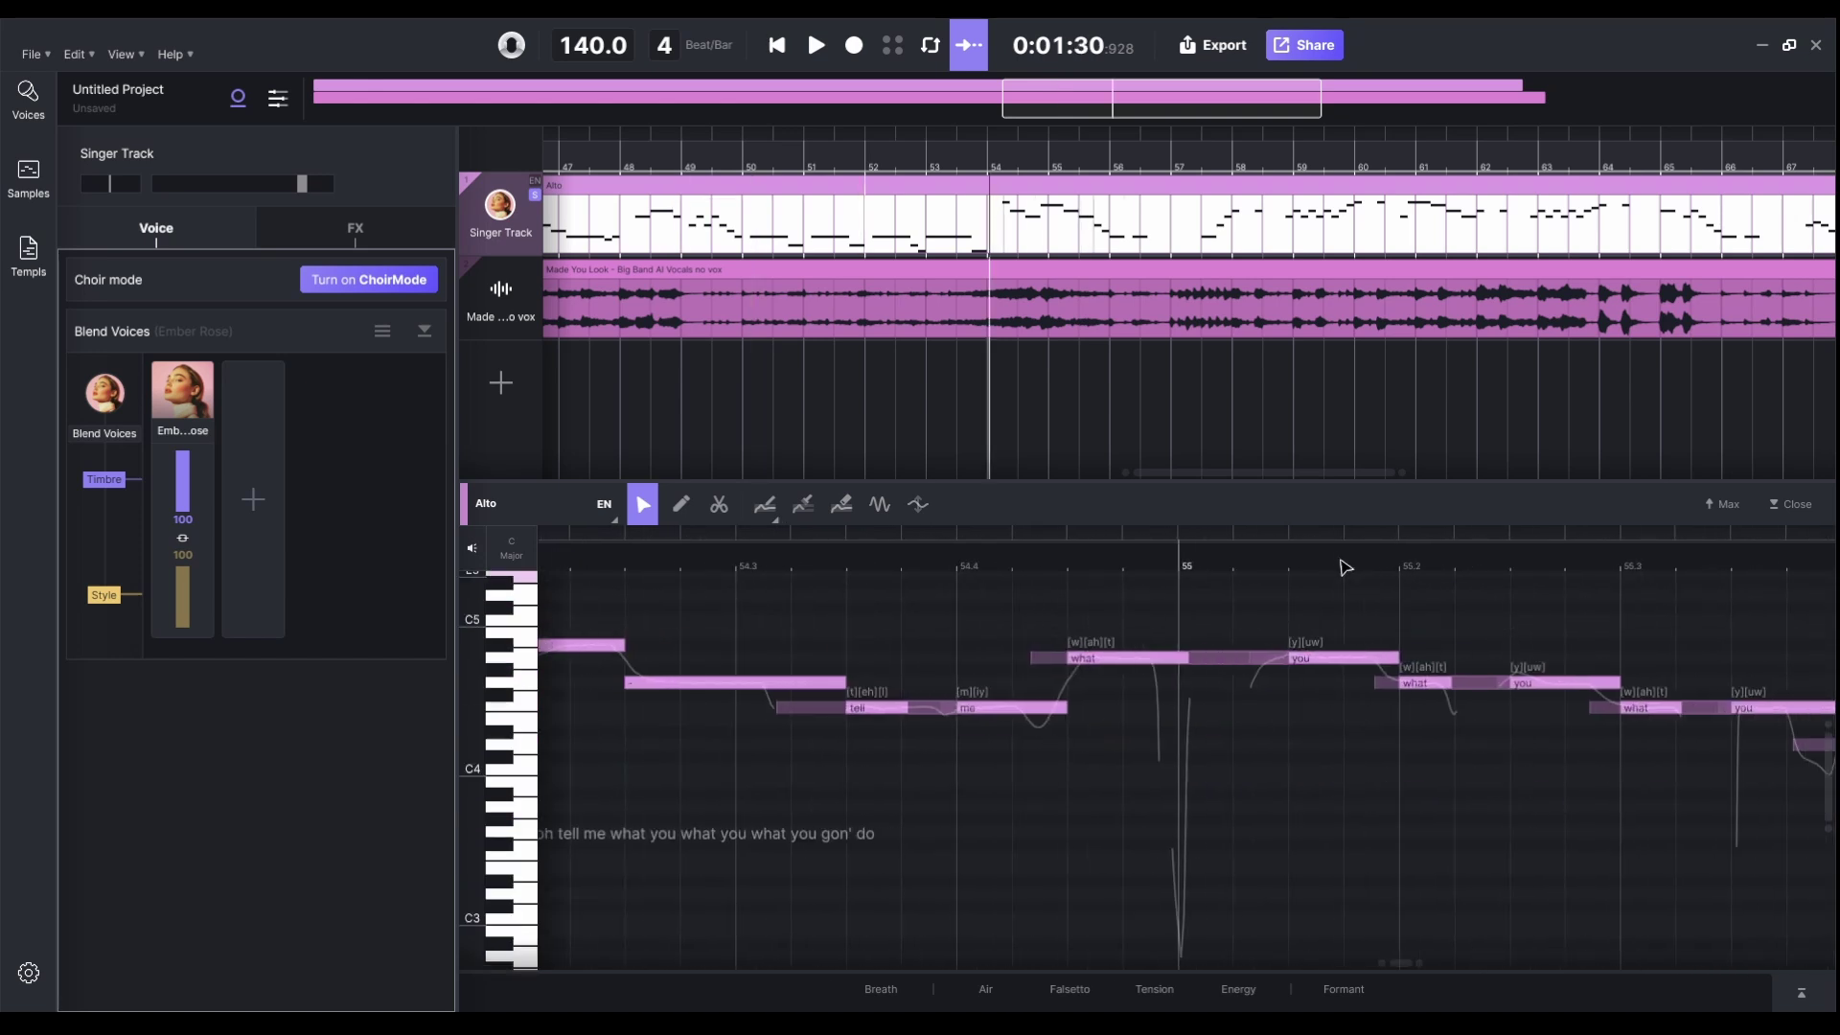
pyautogui.press('space')
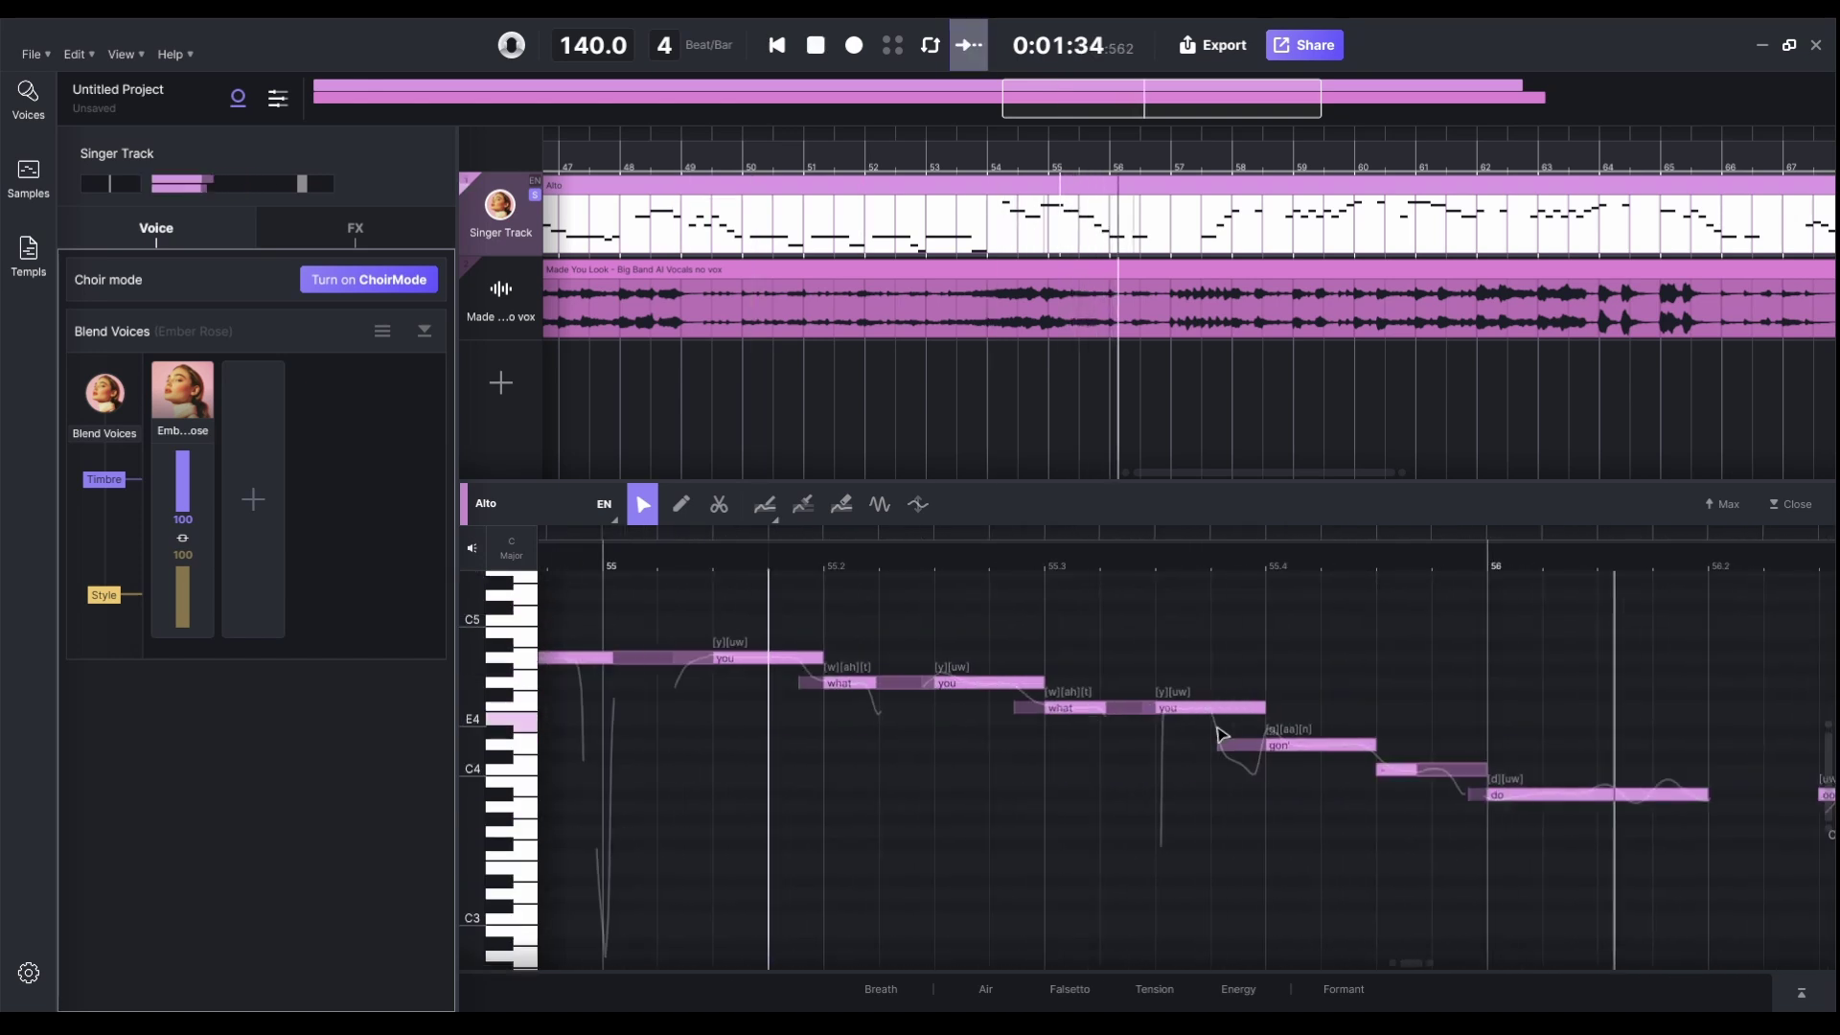
pyautogui.press('space')
# - Remove the parentheses from the bar 65 lyric so the notes read Bopbop#1 Bopbop#2
pyautogui.hscroll(2, 1251, 750)
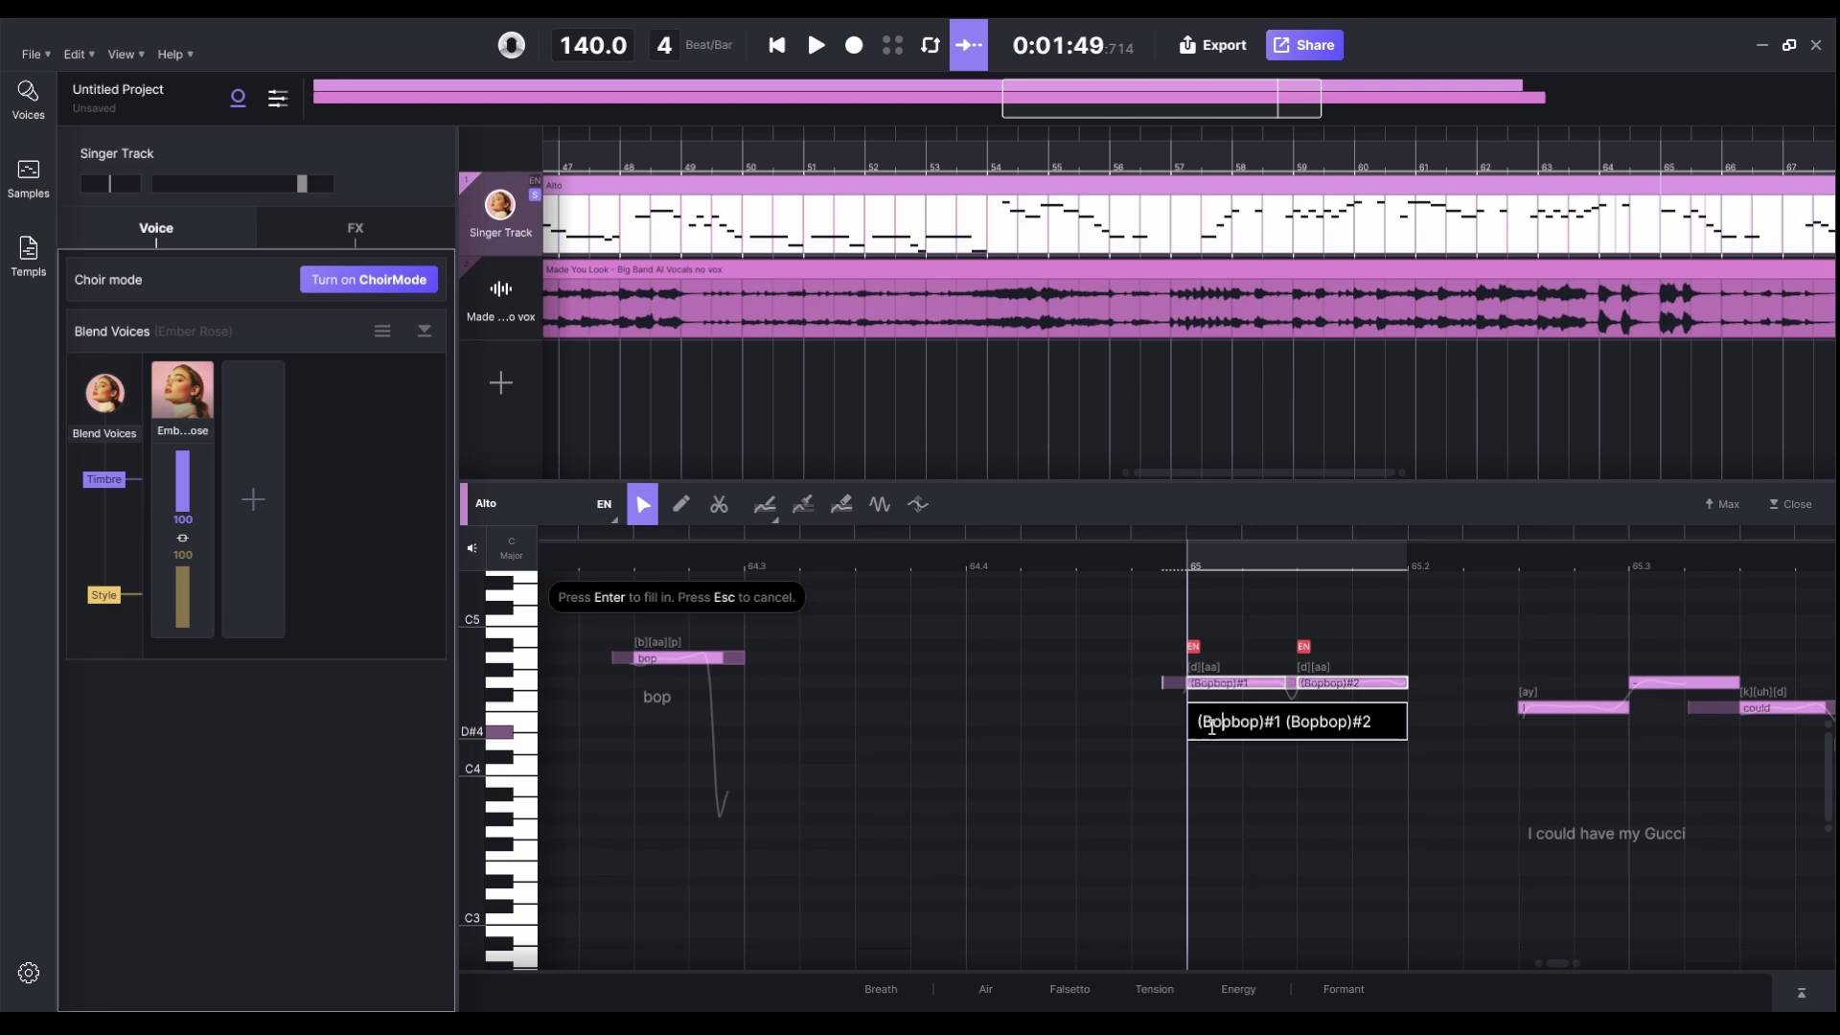
pyautogui.press('BackSpace')
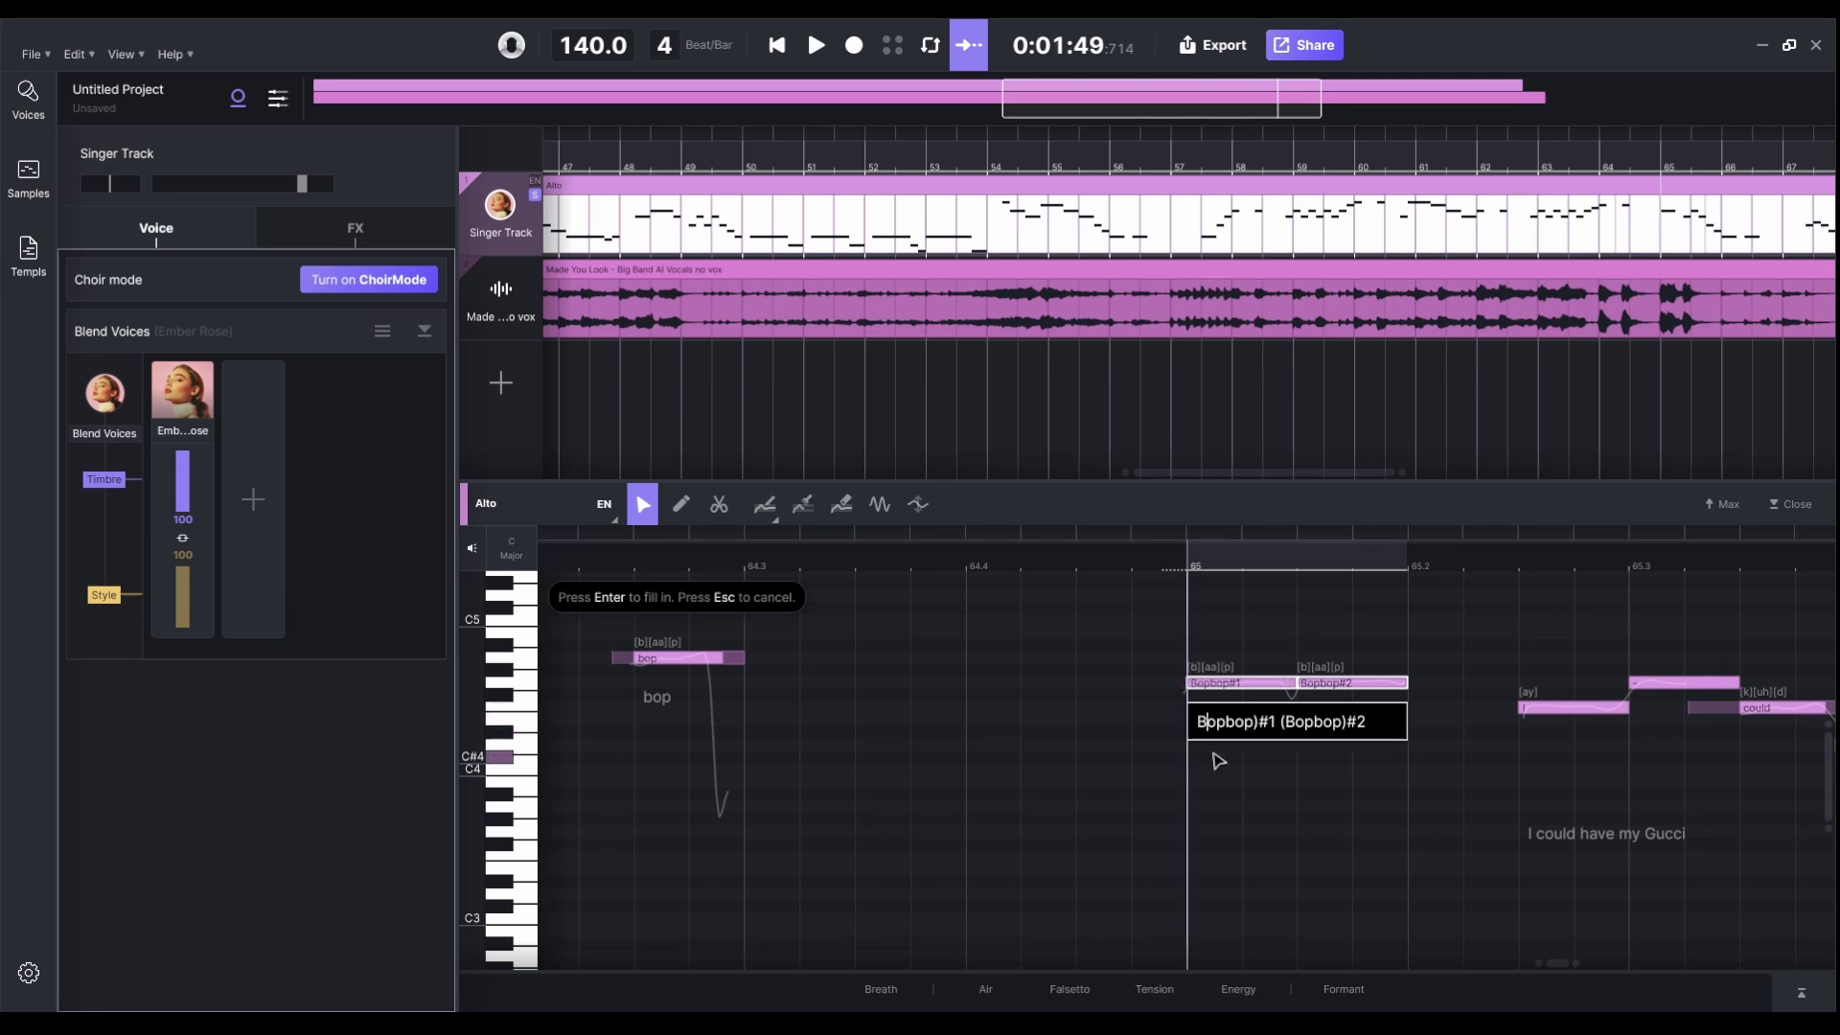
pyautogui.press('Right')
pyautogui.press('Right')
pyautogui.press('Right')
pyautogui.press('Right')
pyautogui.press('Right')
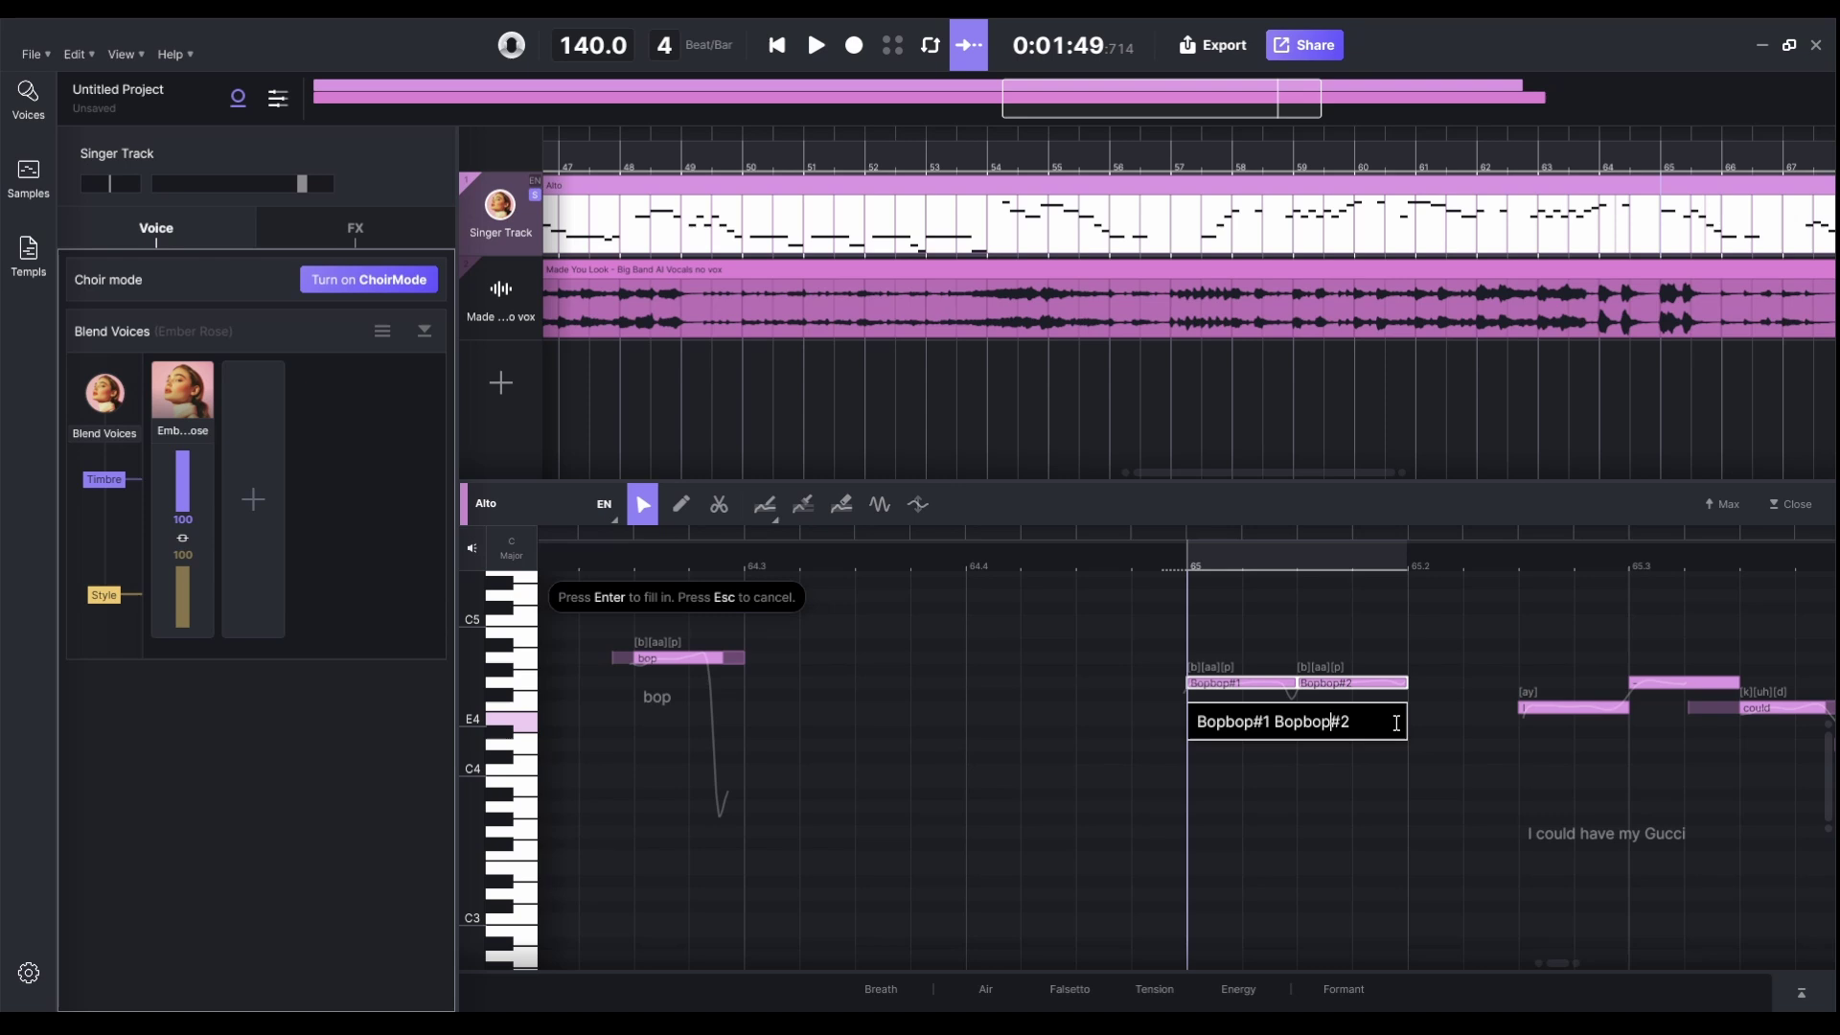
pyautogui.click(1458, 706)
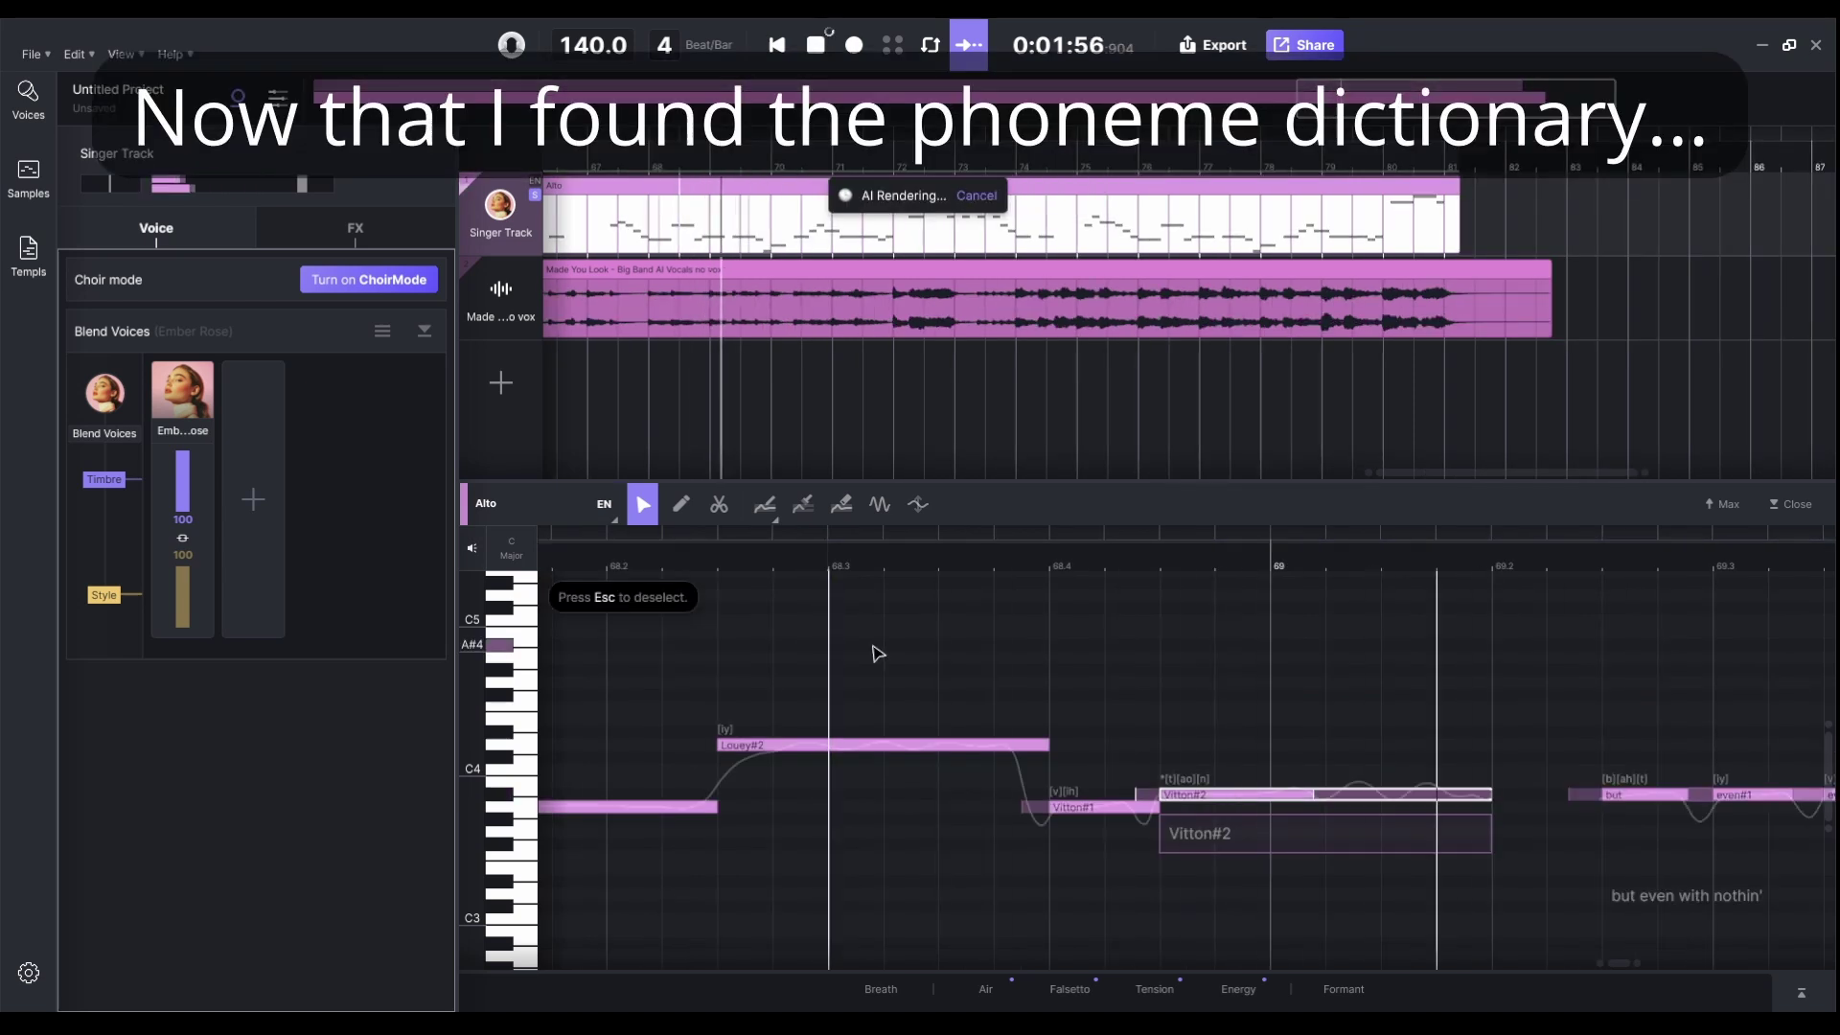
pyautogui.press('space')
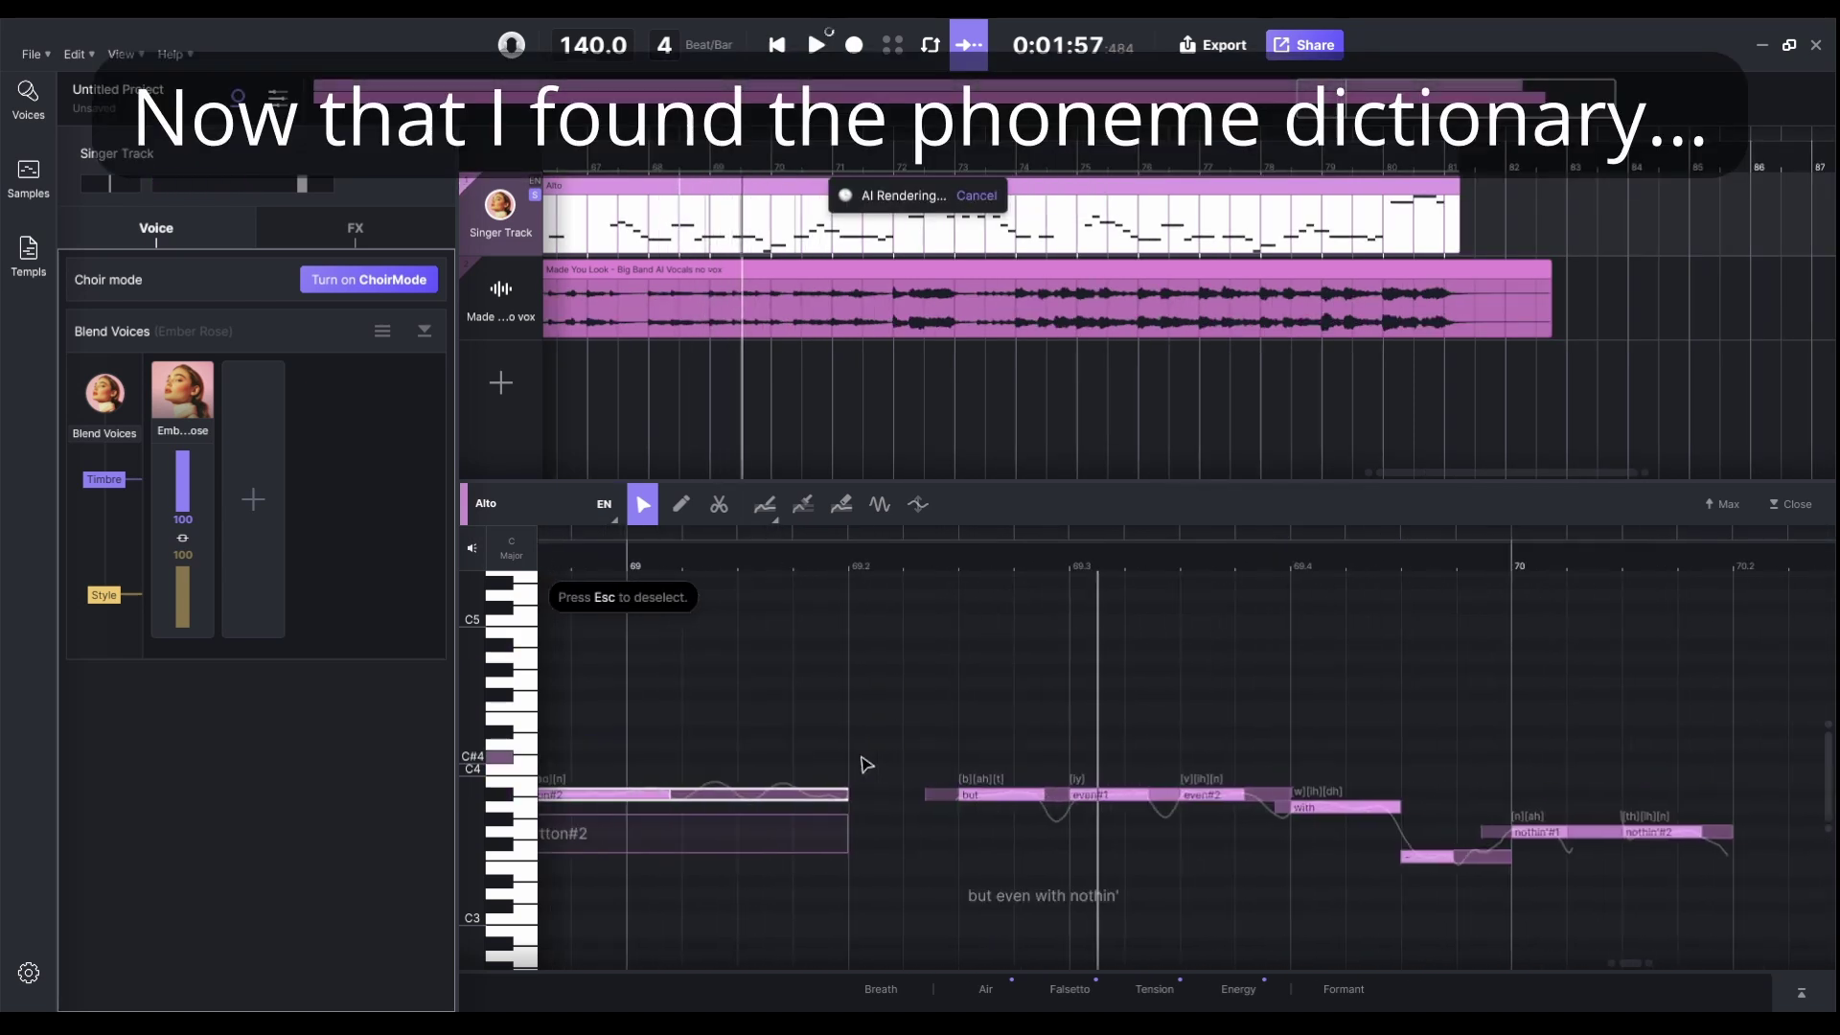
pyautogui.hscroll(5, 1107, 788)
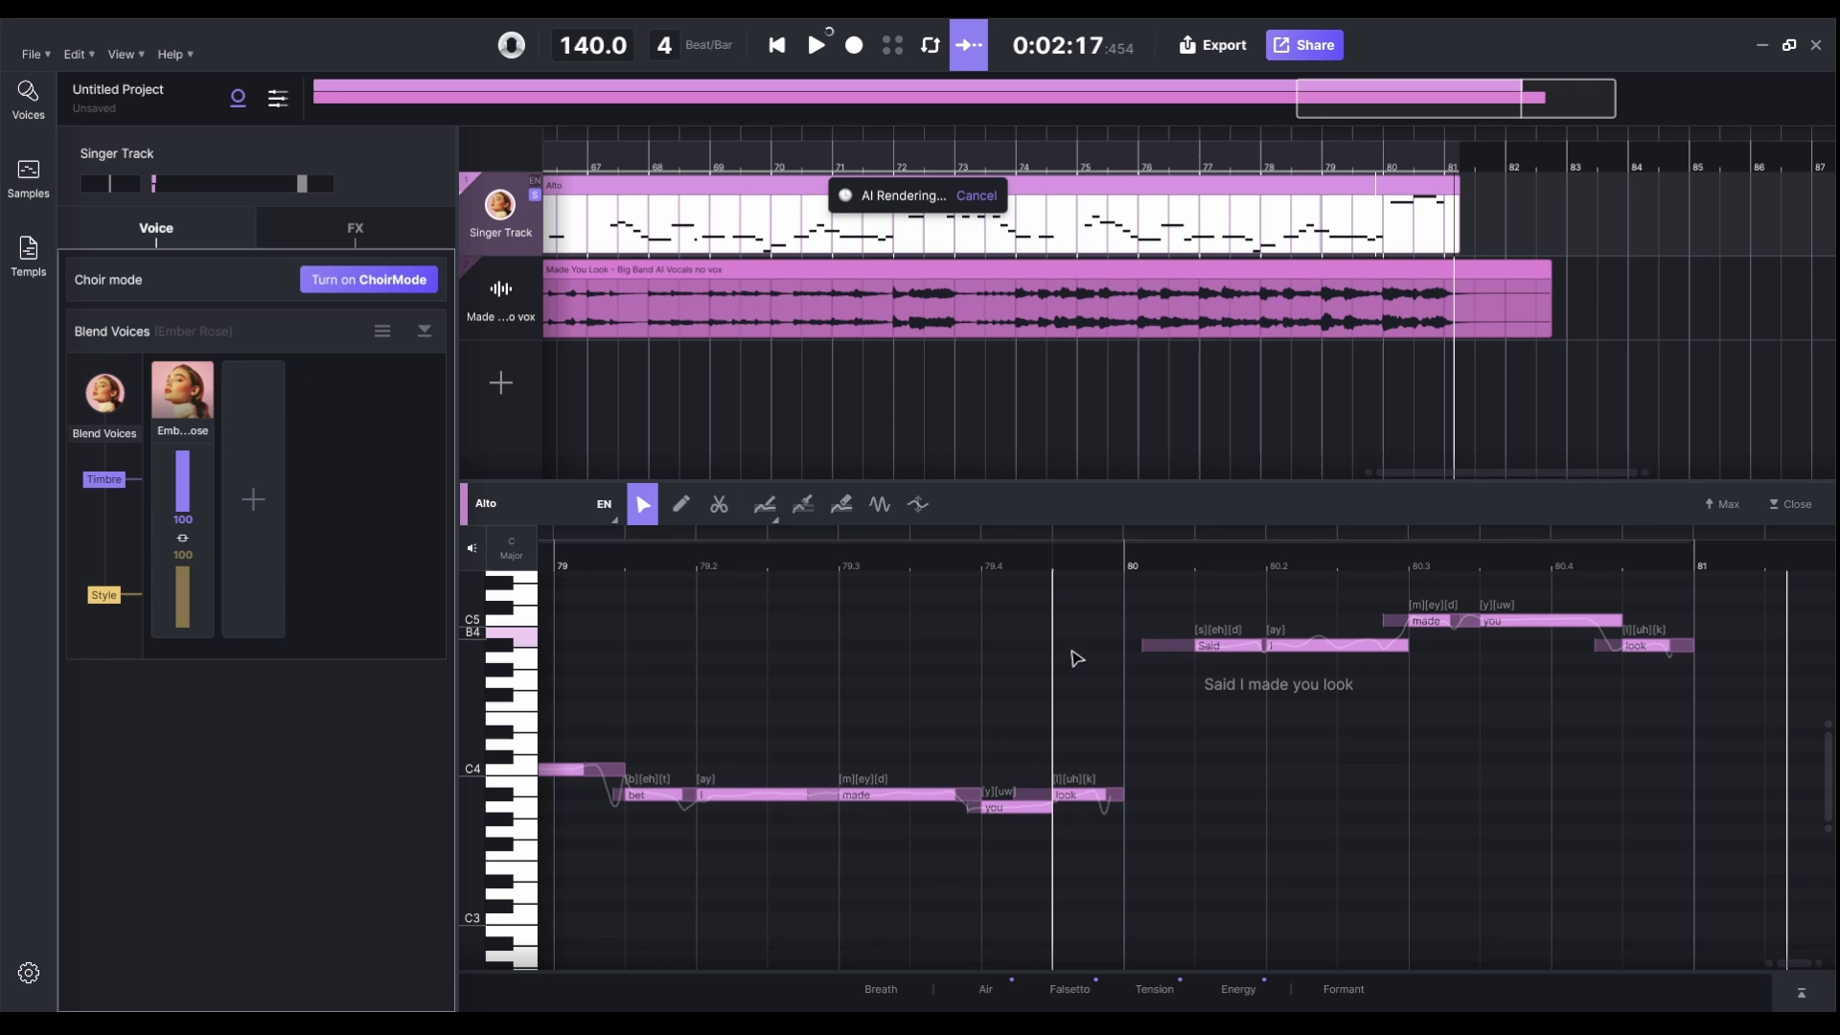
pyautogui.press('space')
pyautogui.hscroll(-10, 1016, 911)
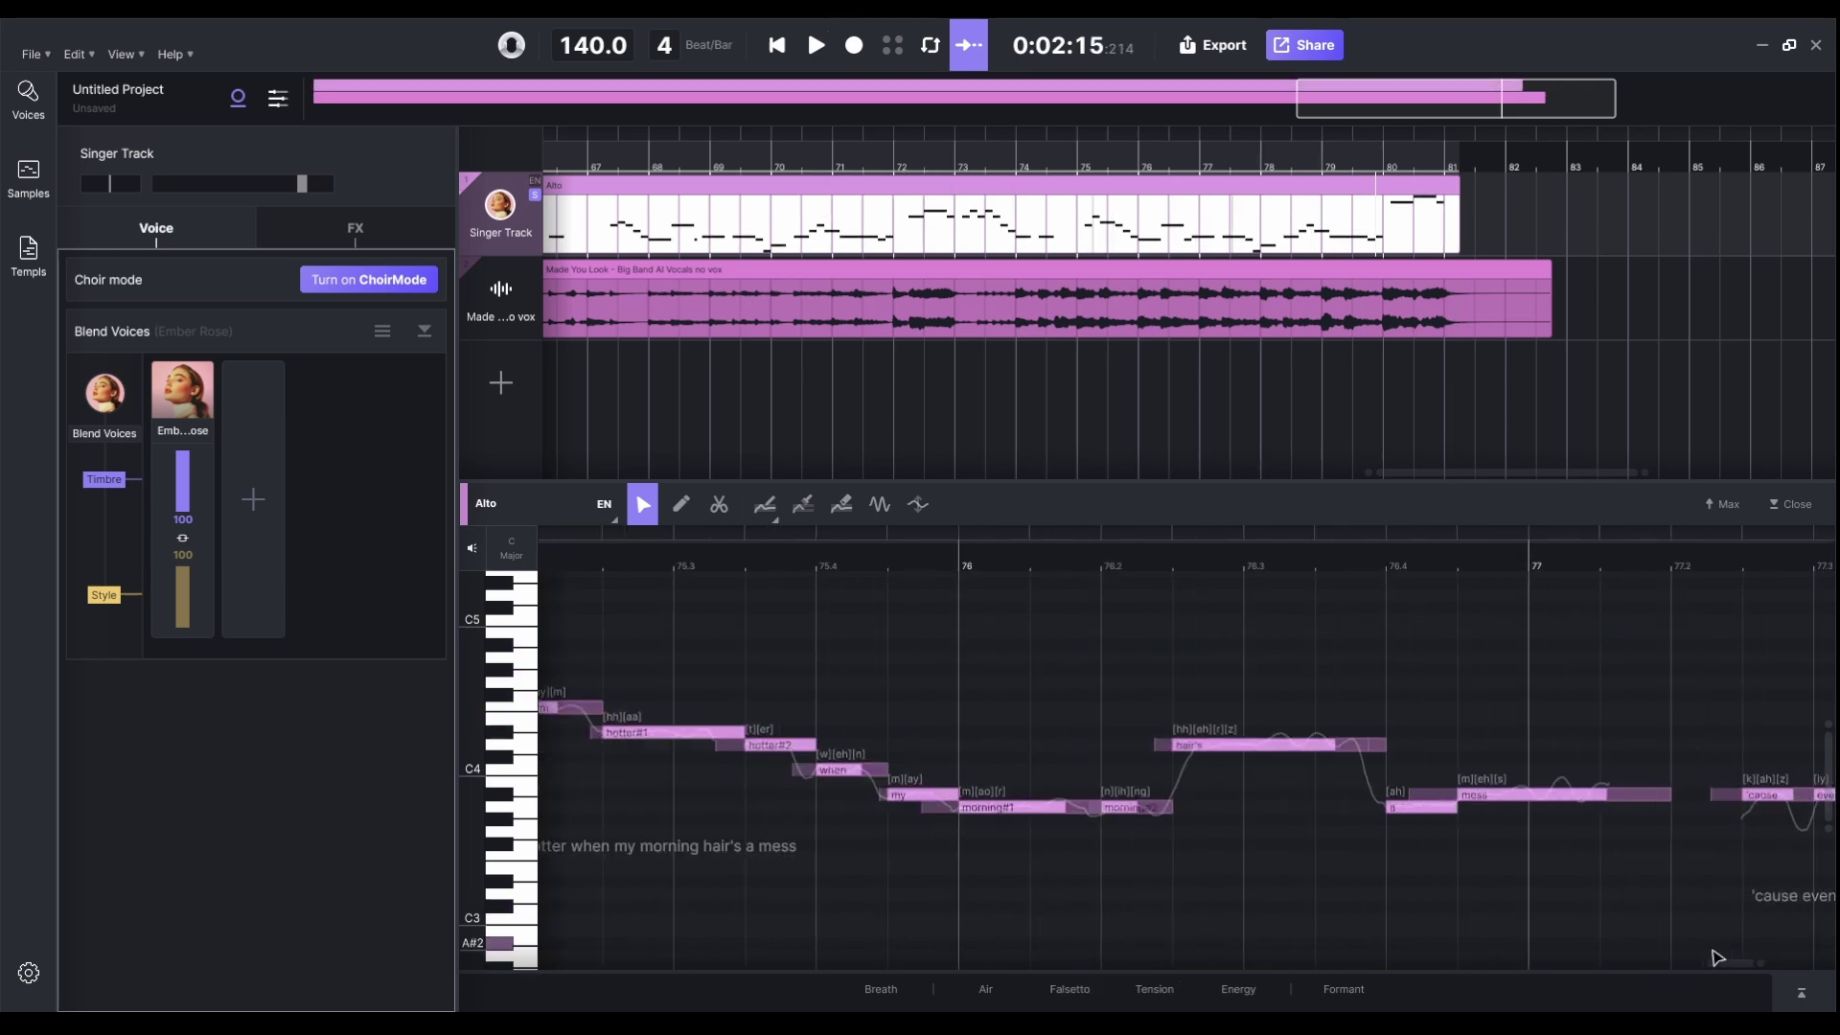
# - Scroll back to bar 1 and show the Alto clip's Energy curve beneath the notes
pyautogui.moveTo(1737, 963); pyautogui.dragTo(908, 966)
pyautogui.moveTo(795, 969); pyautogui.dragTo(571, 968)
pyautogui.moveTo(499, 233)
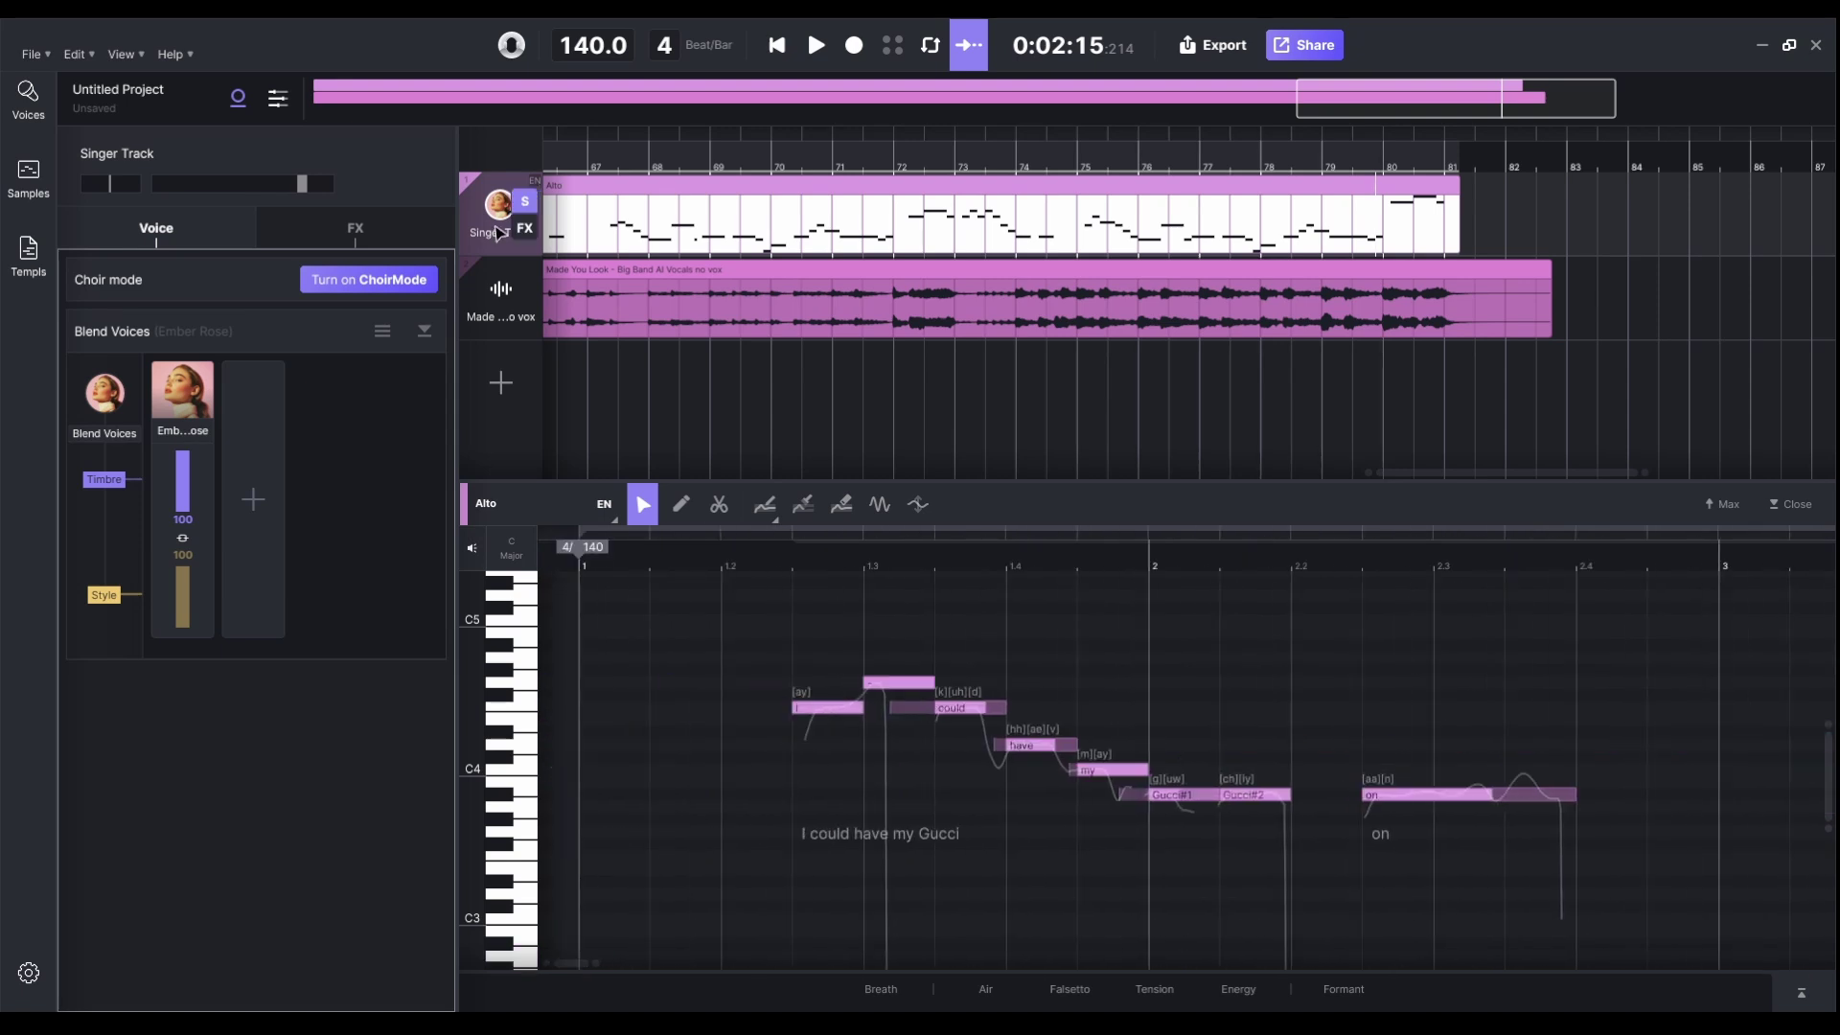
pyautogui.click(767, 573)
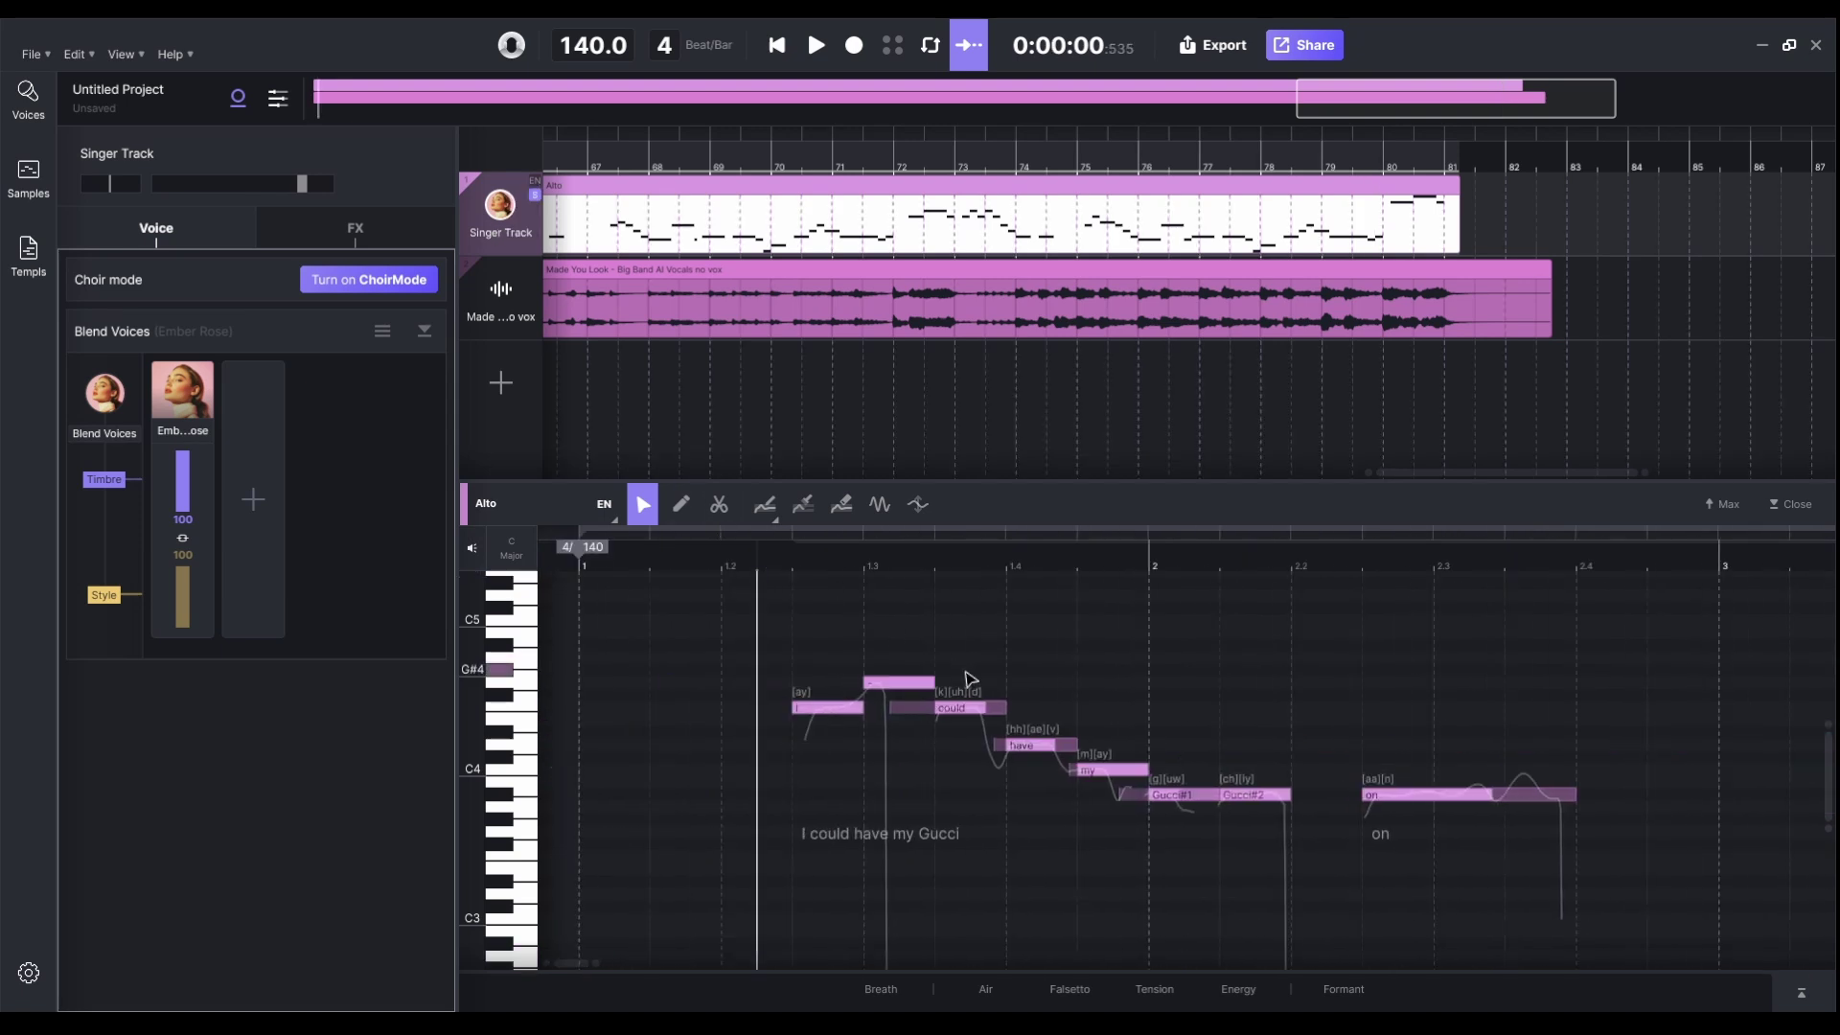
pyautogui.scroll(-5, 970, 678)
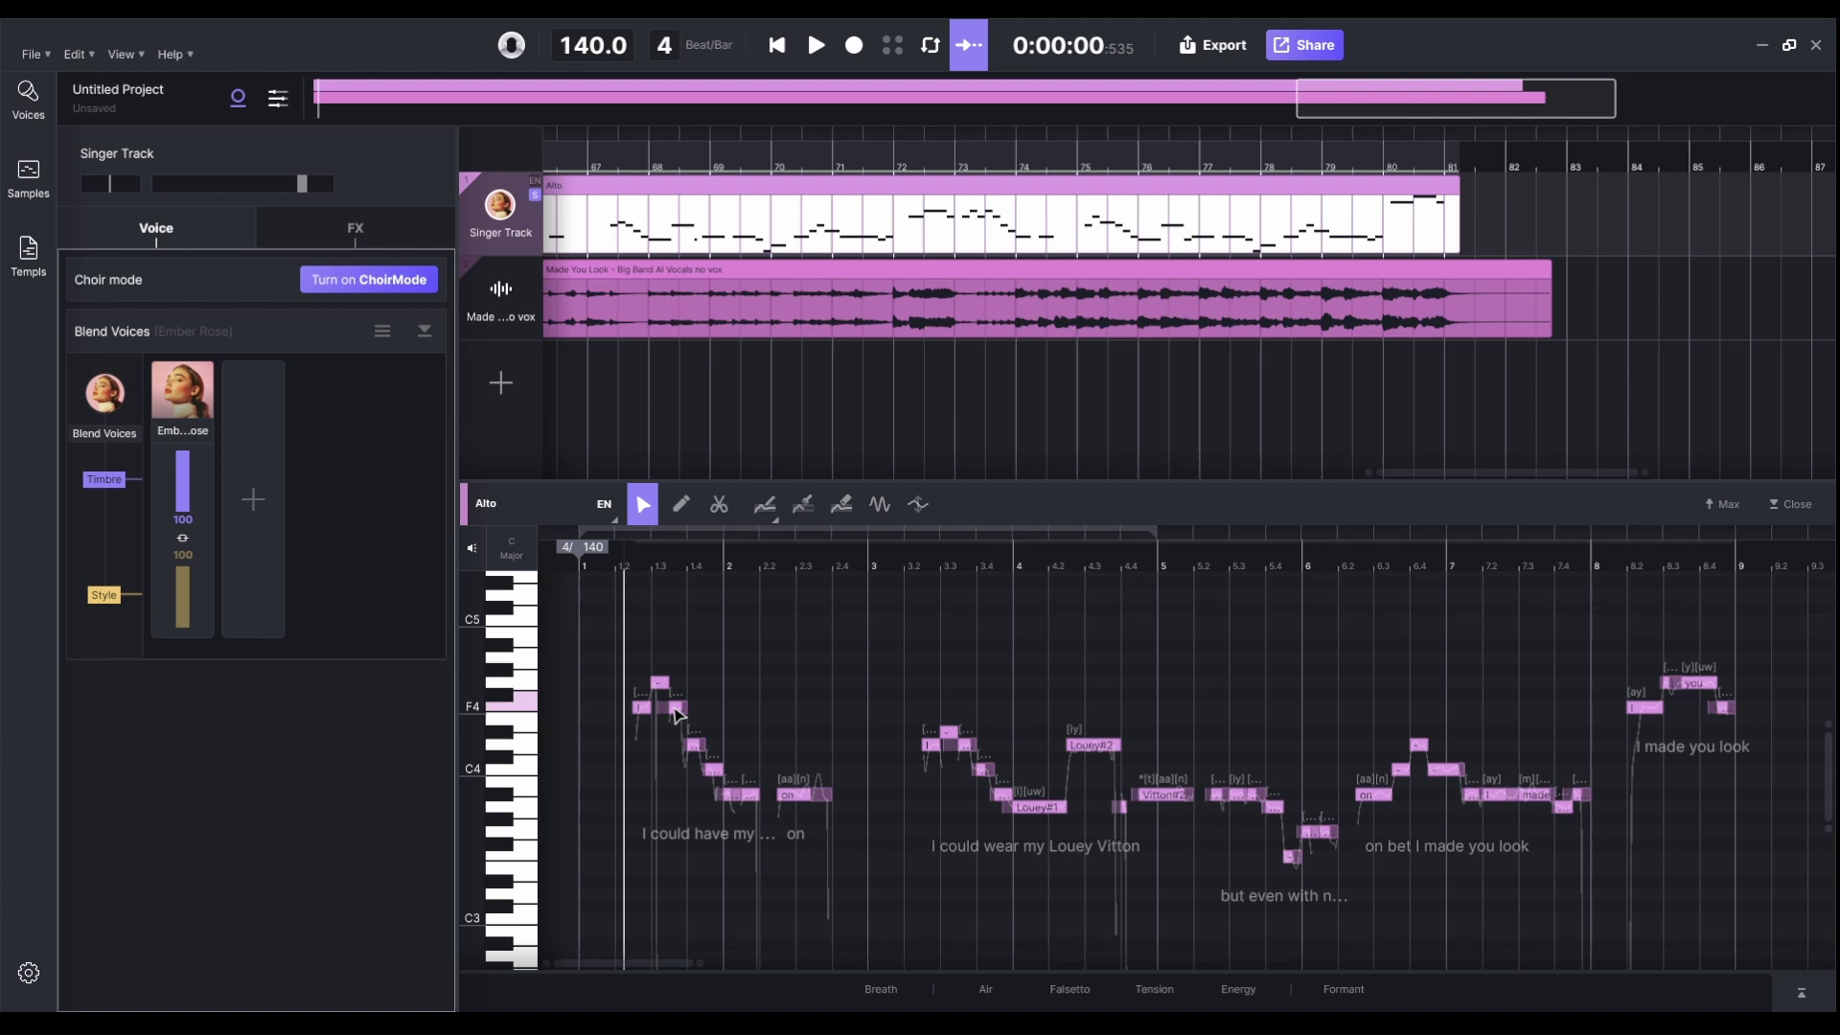
pyautogui.click(1238, 991)
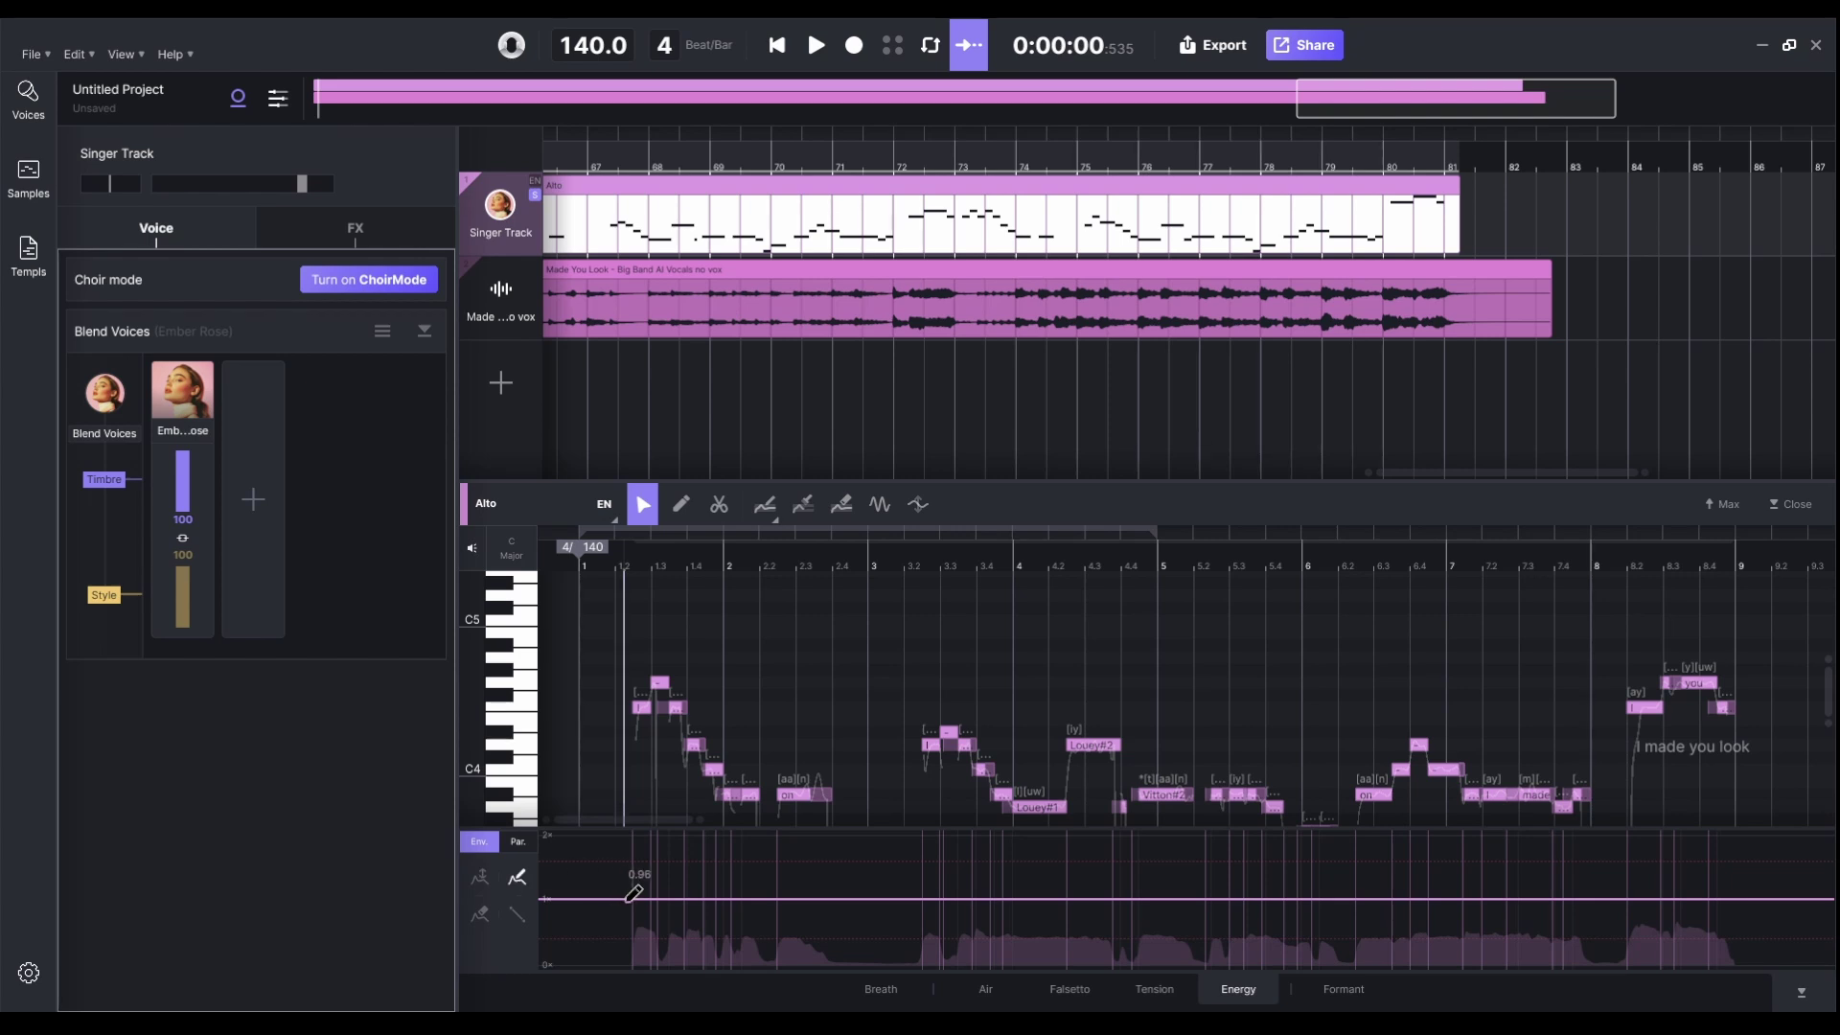
# - Draw low Energy over bars 1–8, raise it after bar 8, and play from bar 7
pyautogui.moveTo(644, 901)
pyautogui.mouseDown()
pyautogui.moveTo(827, 927)
pyautogui.moveTo(1057, 911)
pyautogui.mouseUp()
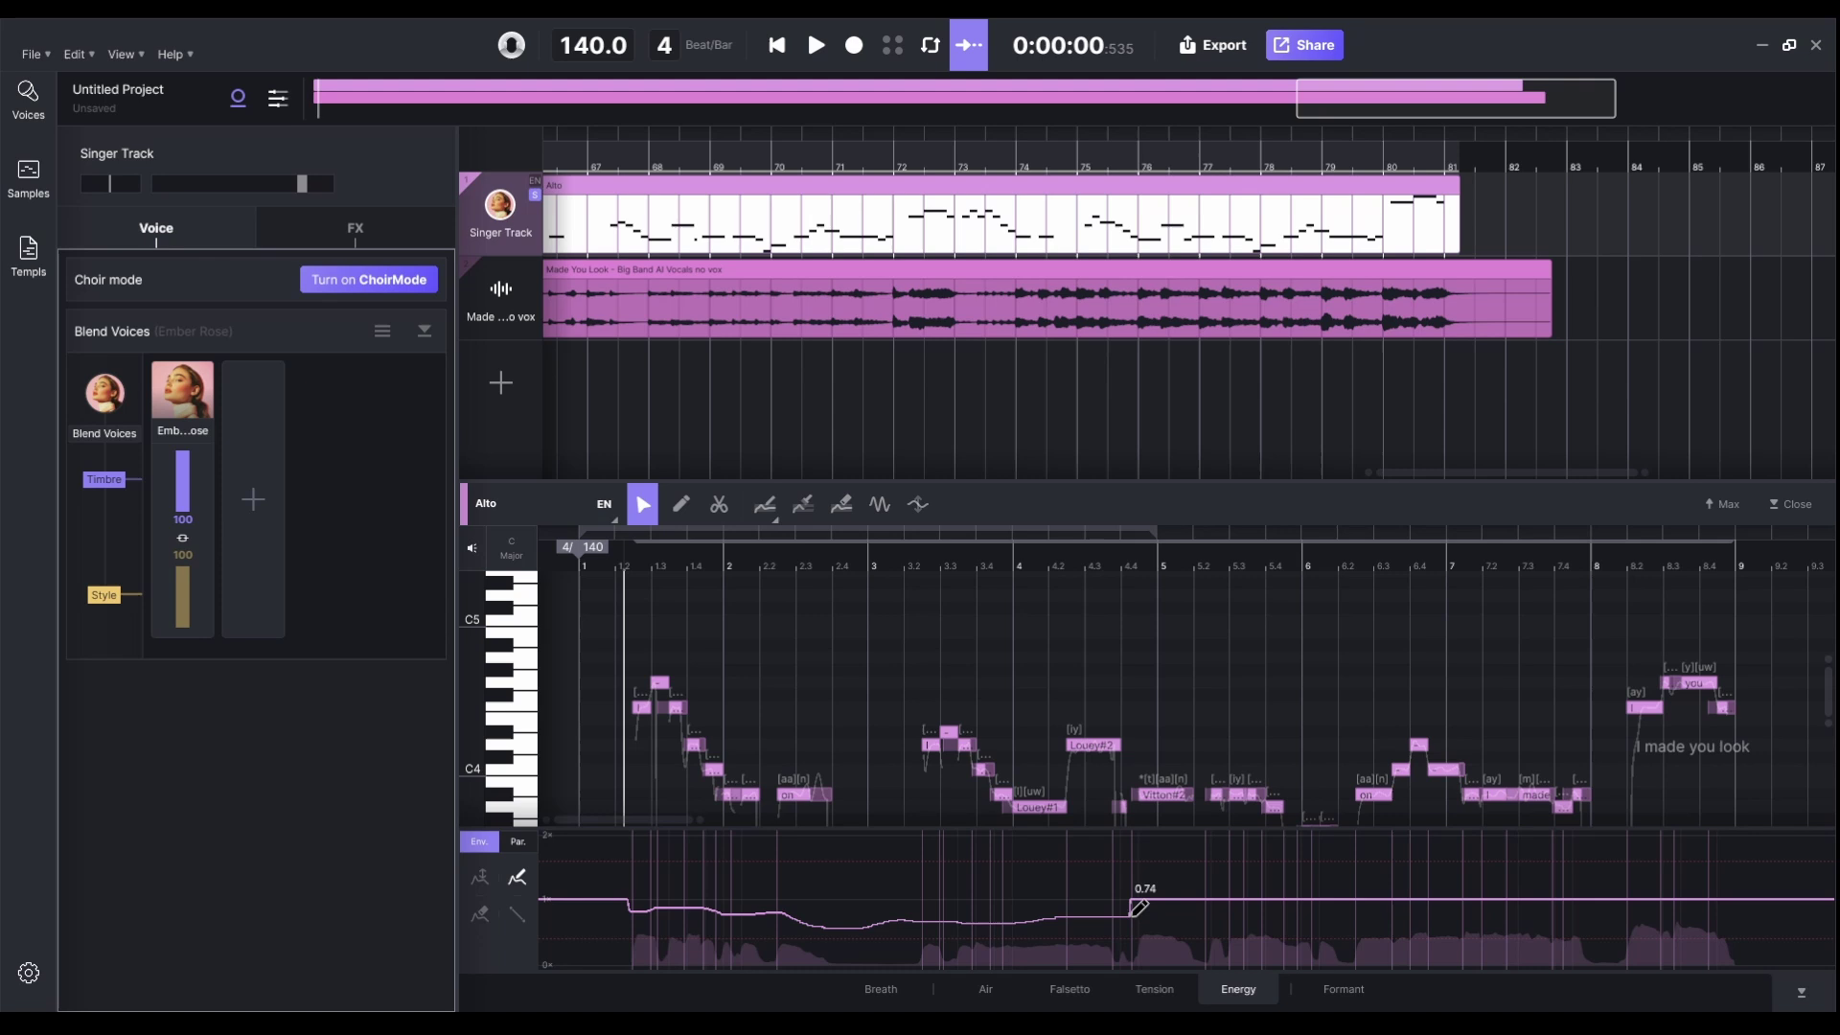
pyautogui.moveTo(1206, 908)
pyautogui.mouseDown()
pyautogui.moveTo(1428, 928)
pyautogui.moveTo(1591, 916)
pyautogui.mouseUp()
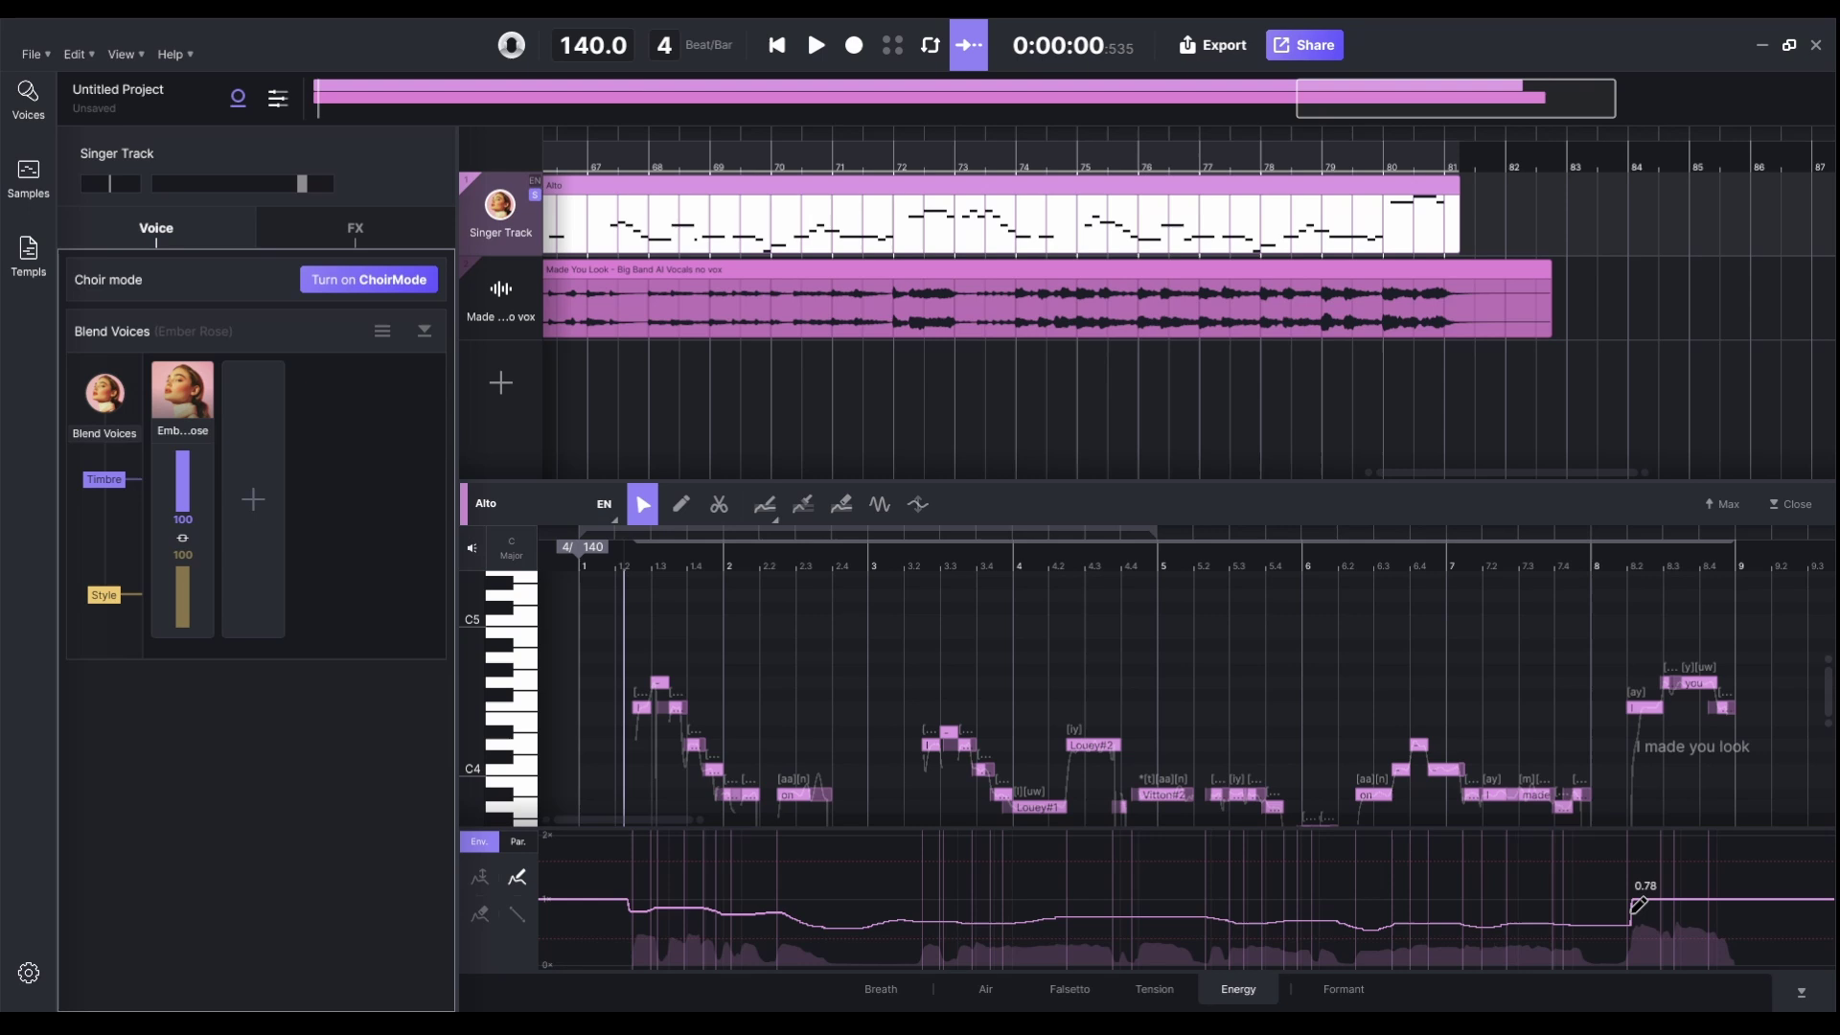
pyautogui.moveTo(1653, 893); pyautogui.dragTo(1675, 903)
pyautogui.click(1428, 567)
pyautogui.press('space')
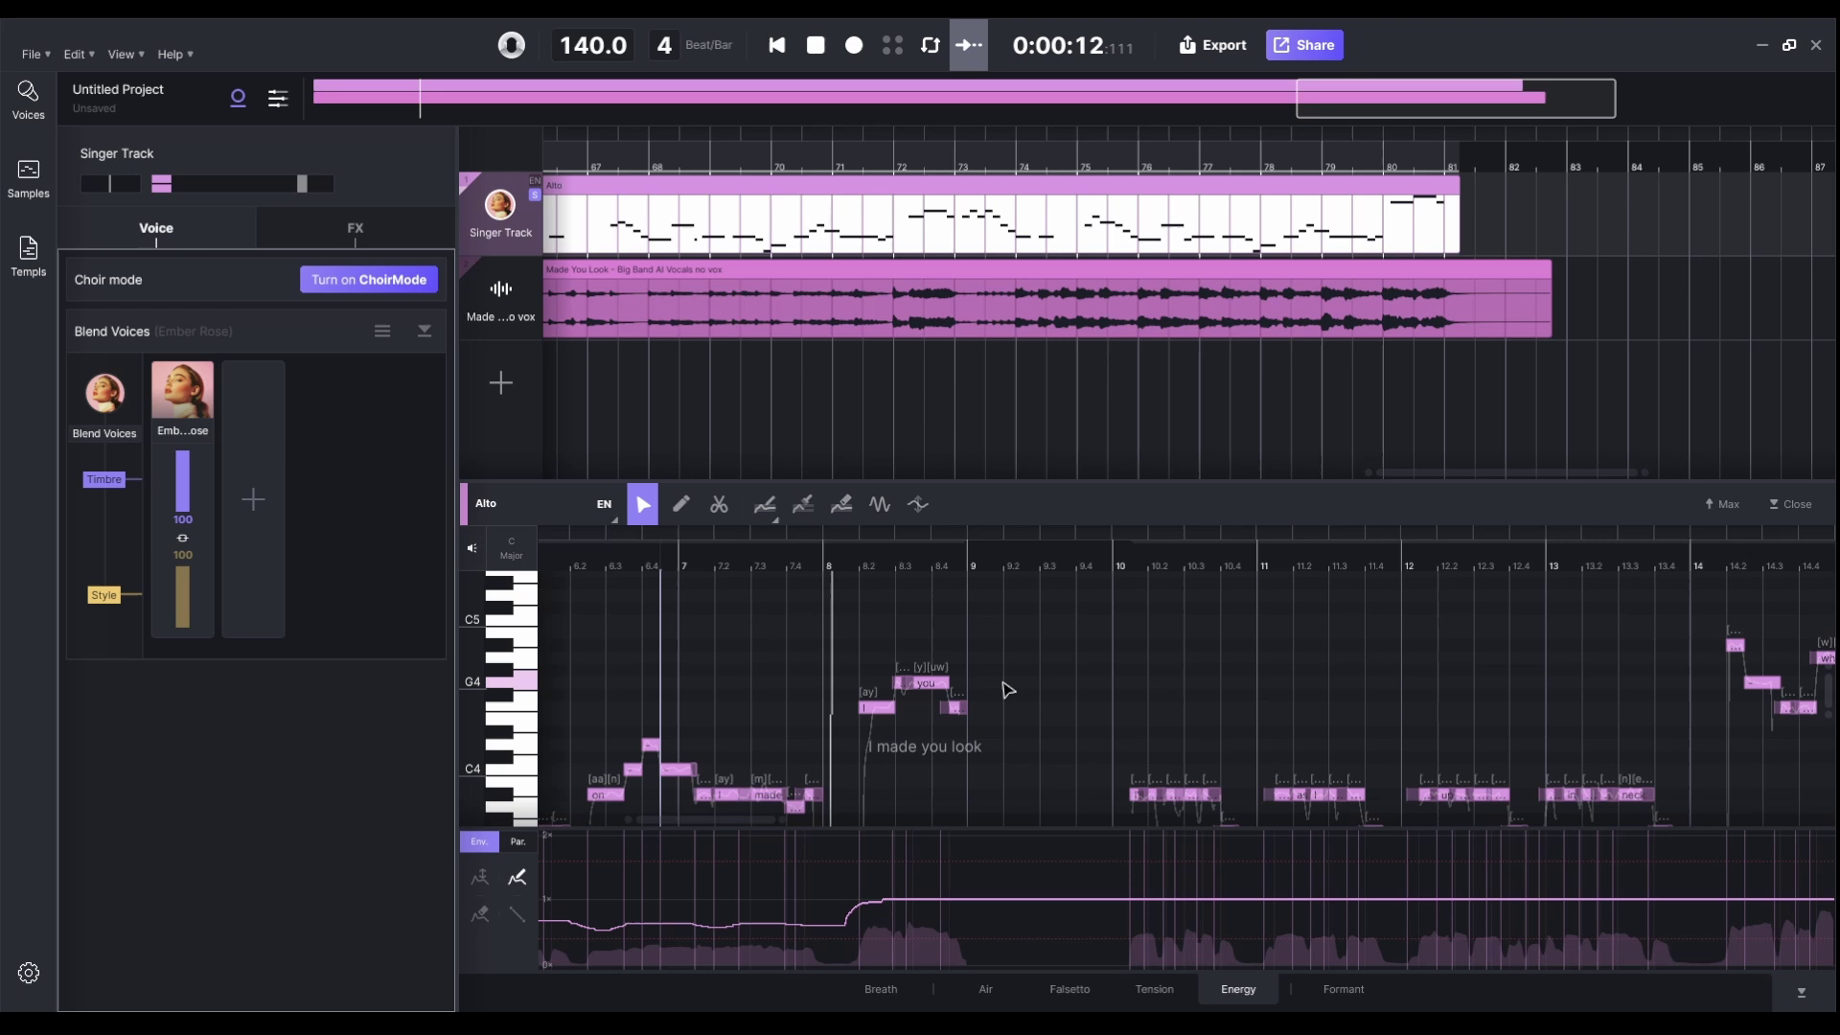
pyautogui.press('space')
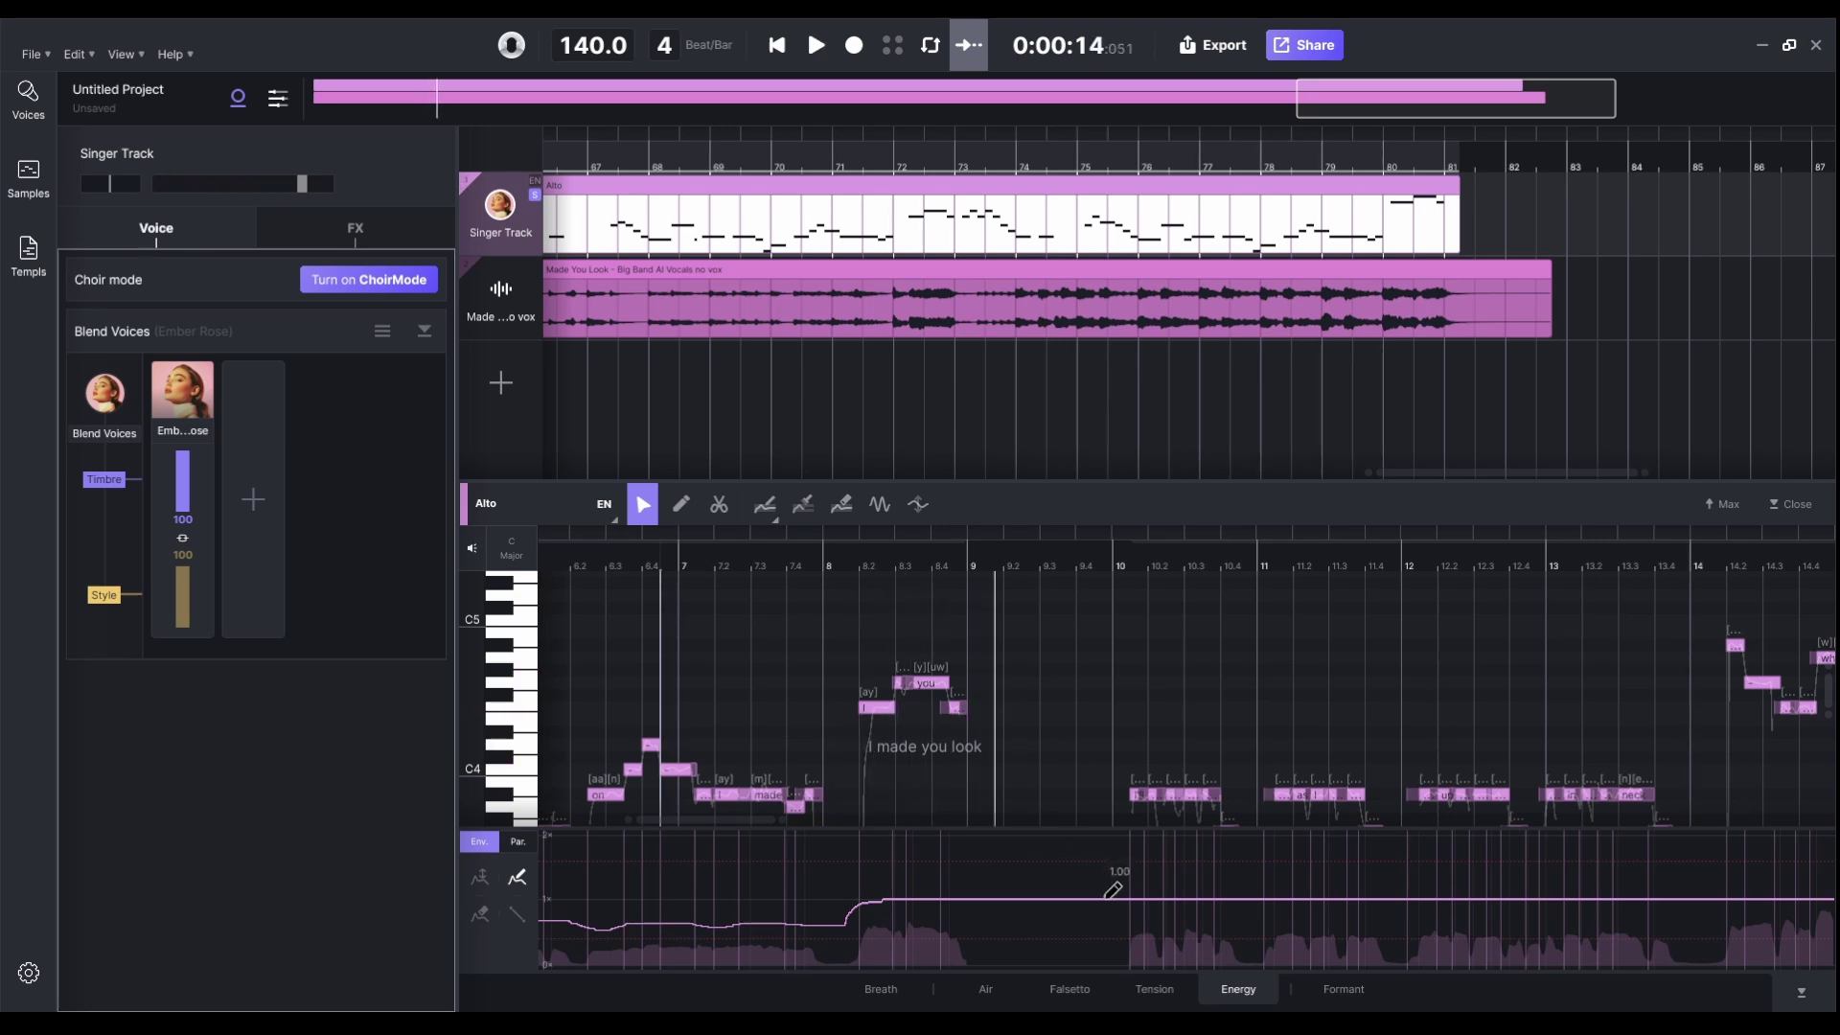
# - Keep Energy lower through bars 10–14 and play back from bar 14 to check
pyautogui.moveTo(1115, 898)
pyautogui.mouseDown()
pyautogui.moveTo(1526, 913)
pyautogui.moveTo(1719, 896)
pyautogui.moveTo(995, 899)
pyautogui.mouseUp()
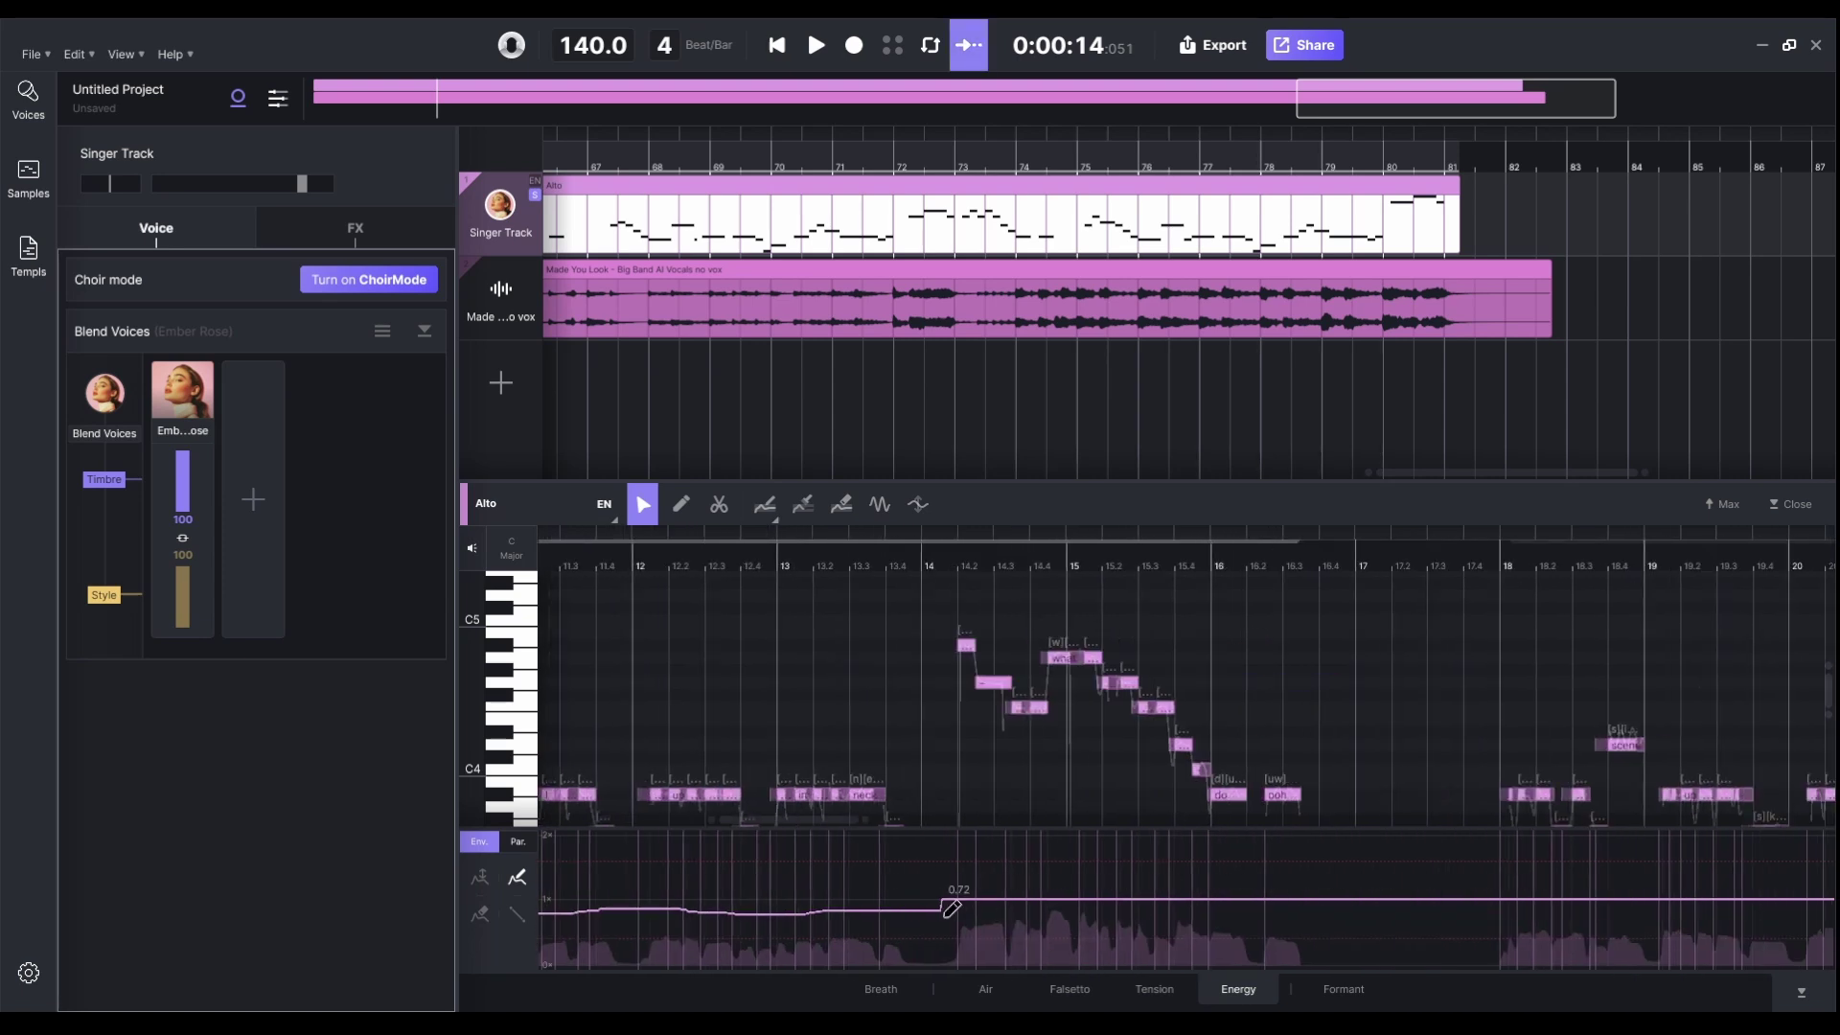
pyautogui.click(930, 575)
pyautogui.press('space')
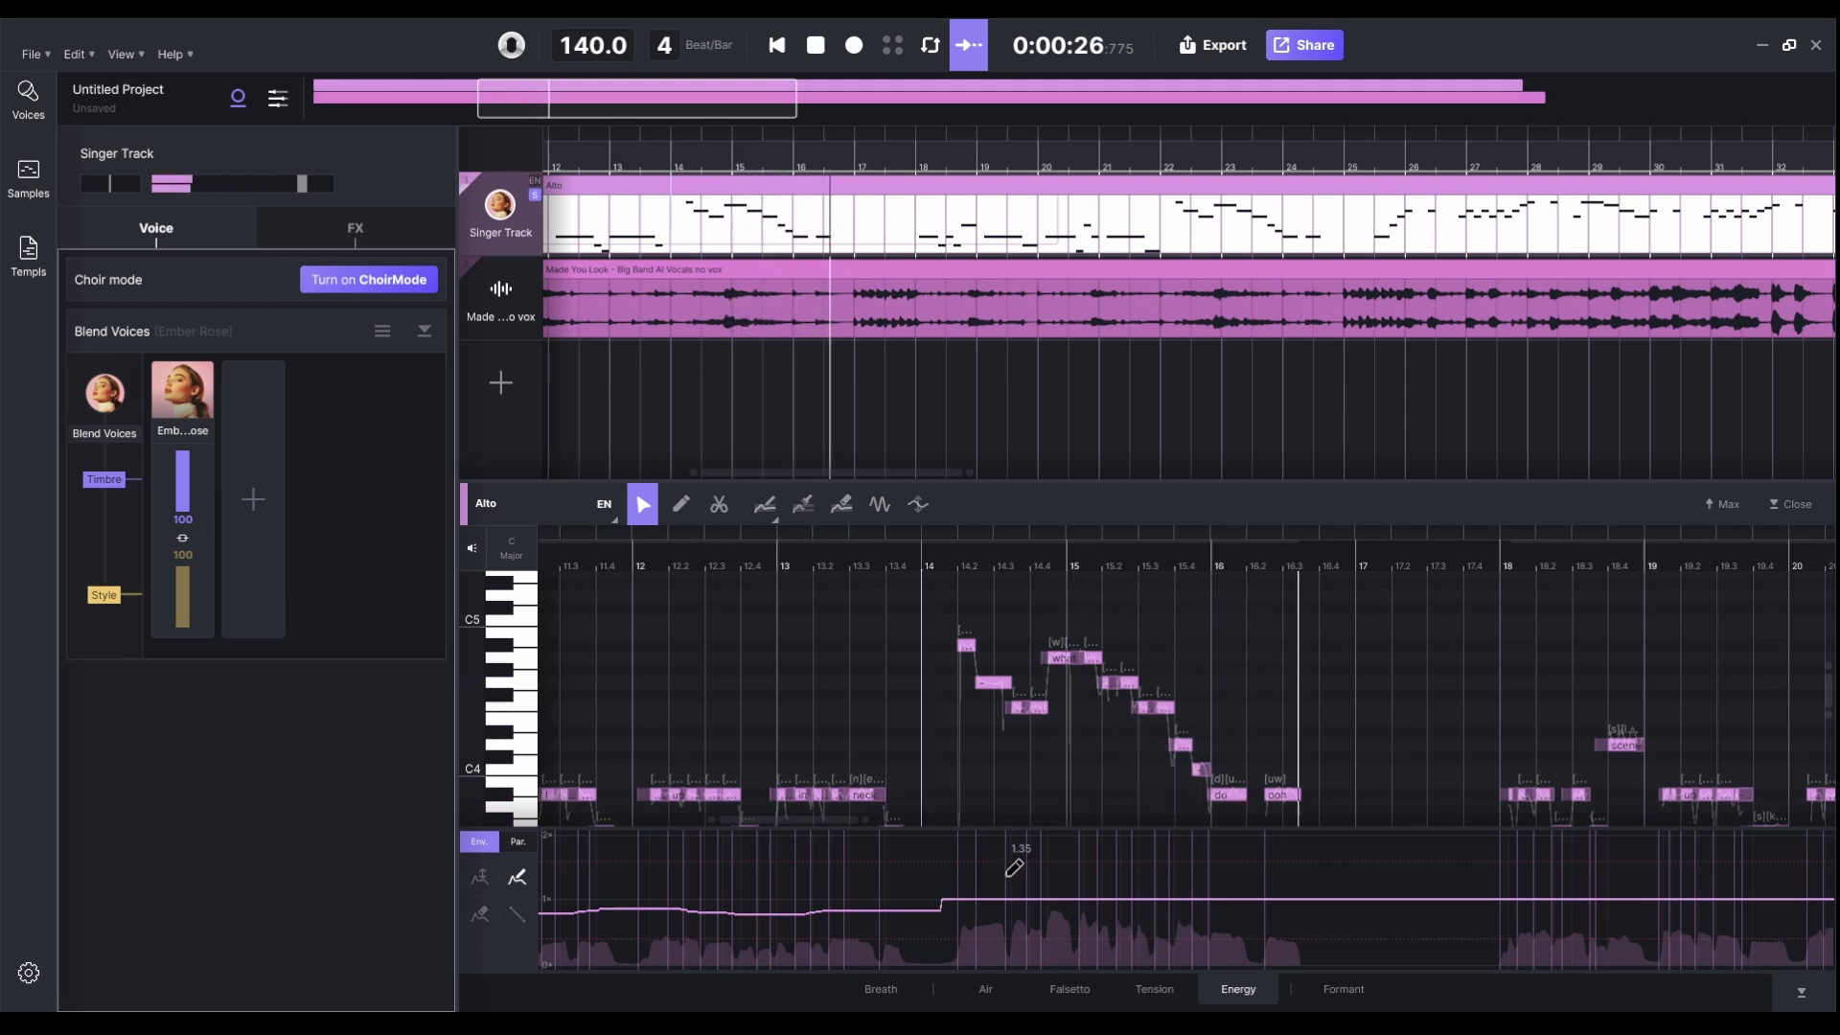
pyautogui.press('space')
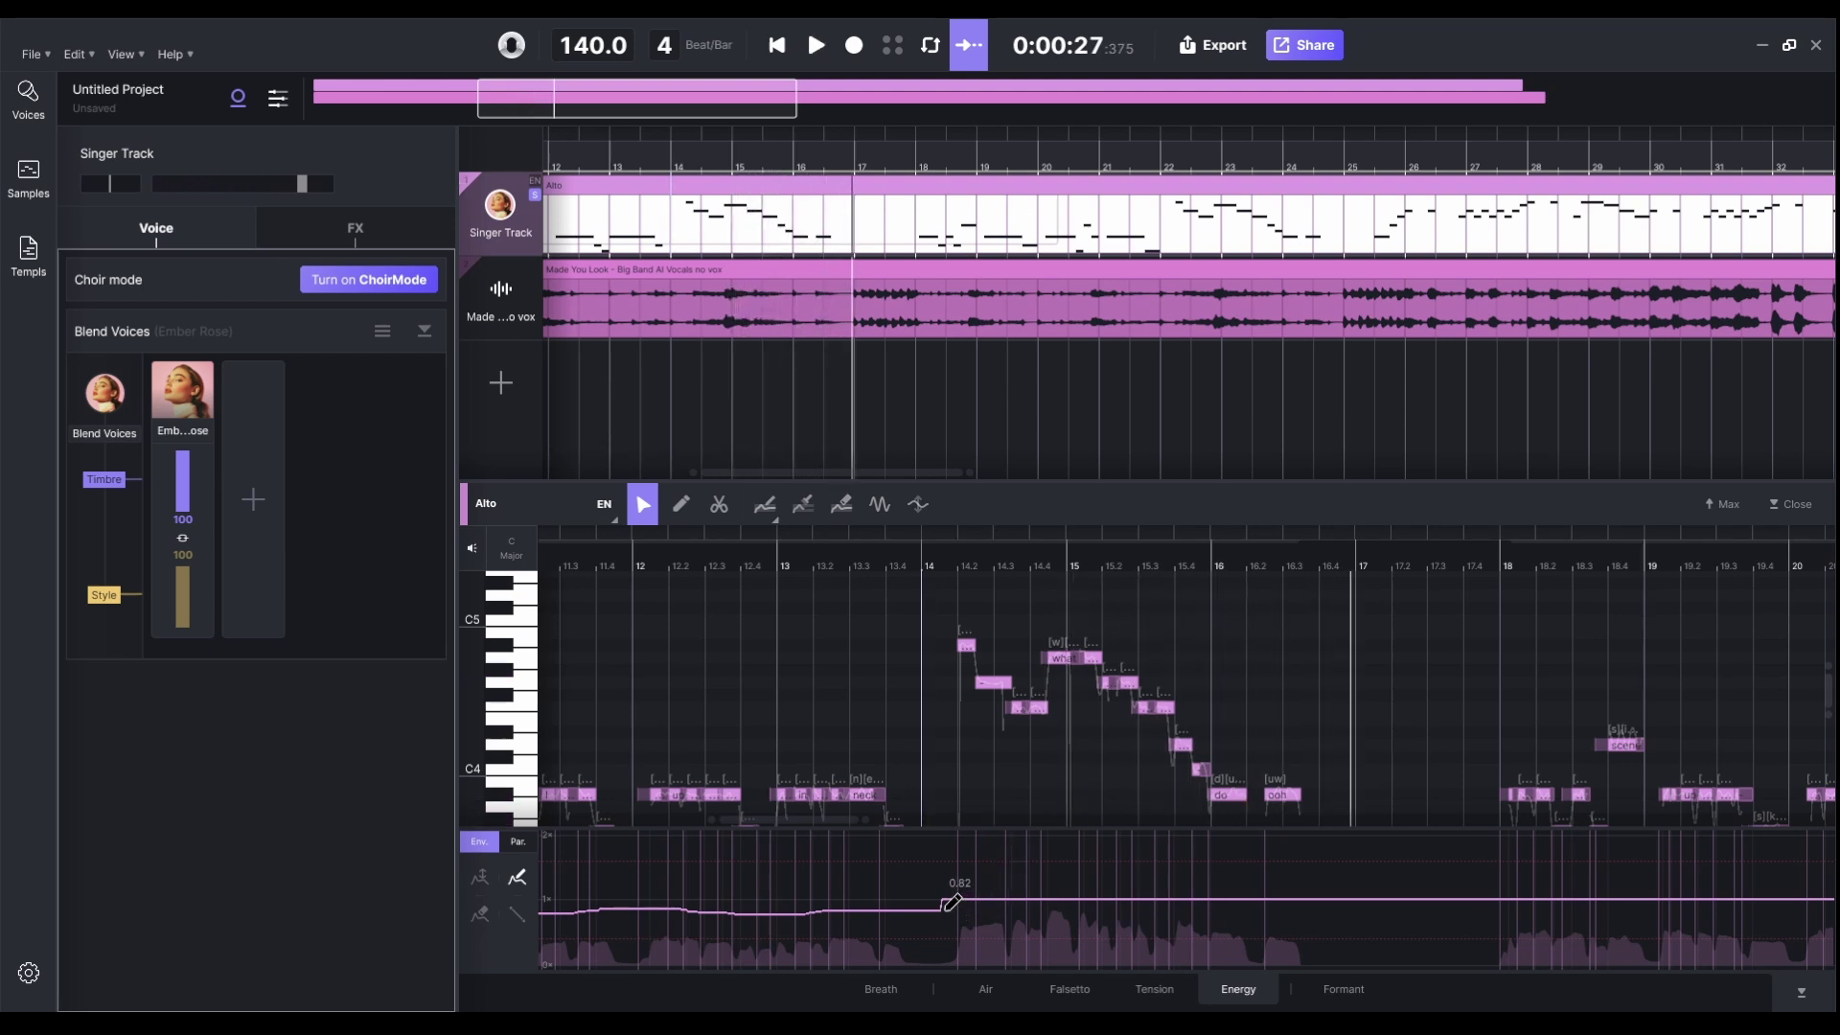
pyautogui.hscroll(5, 952, 901)
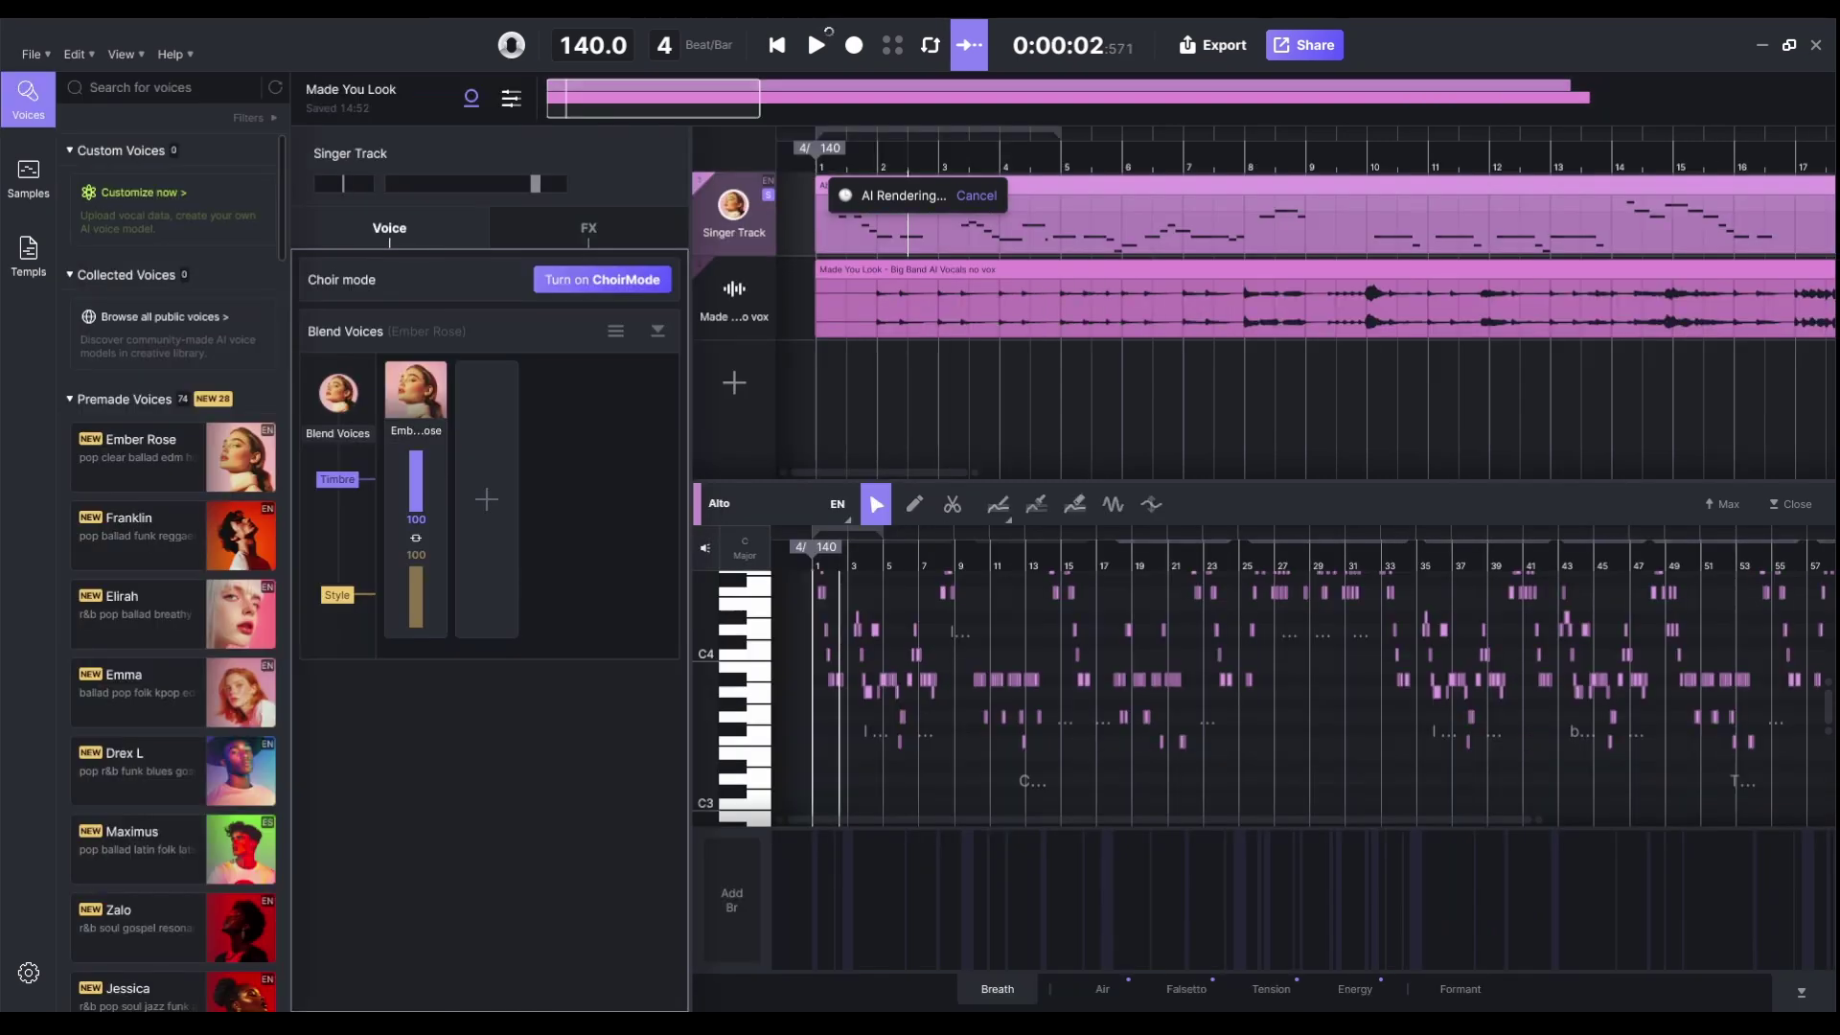
pyautogui.moveTo(337, 692)
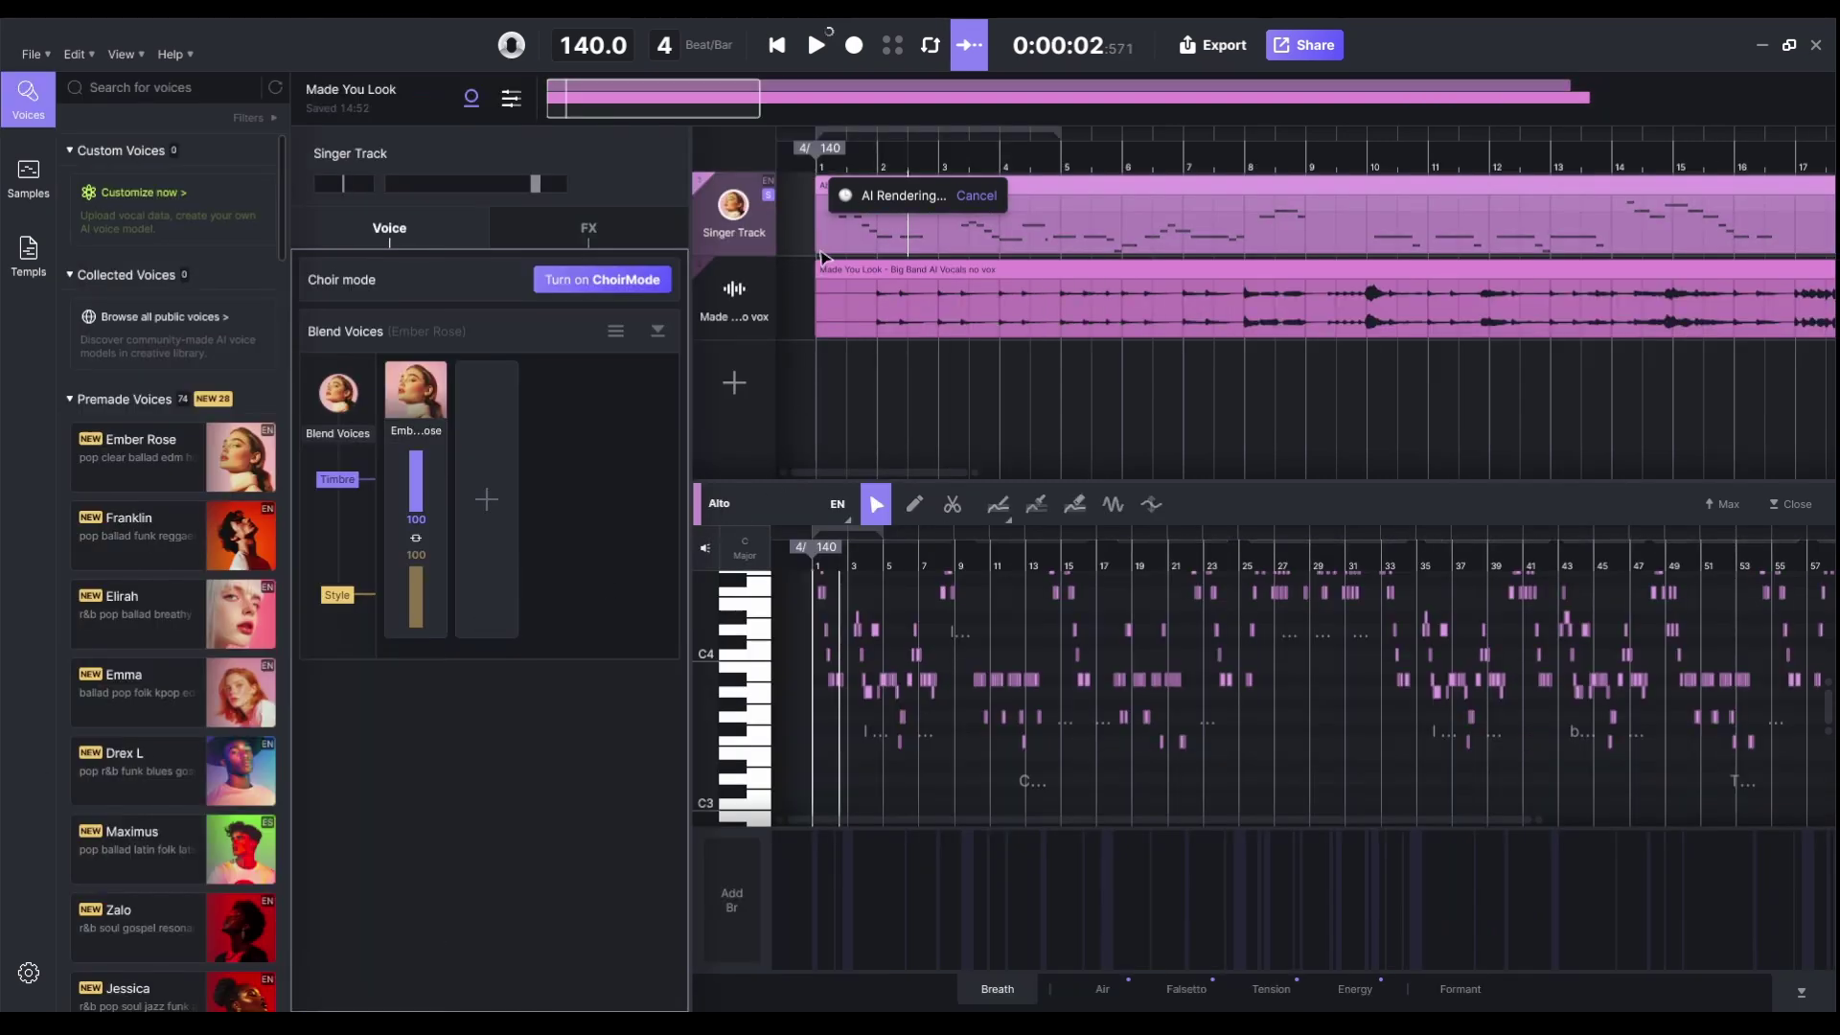
# - Reselect the singer track and browse the Voices list
pyautogui.click(815, 326)
pyautogui.click(807, 244)
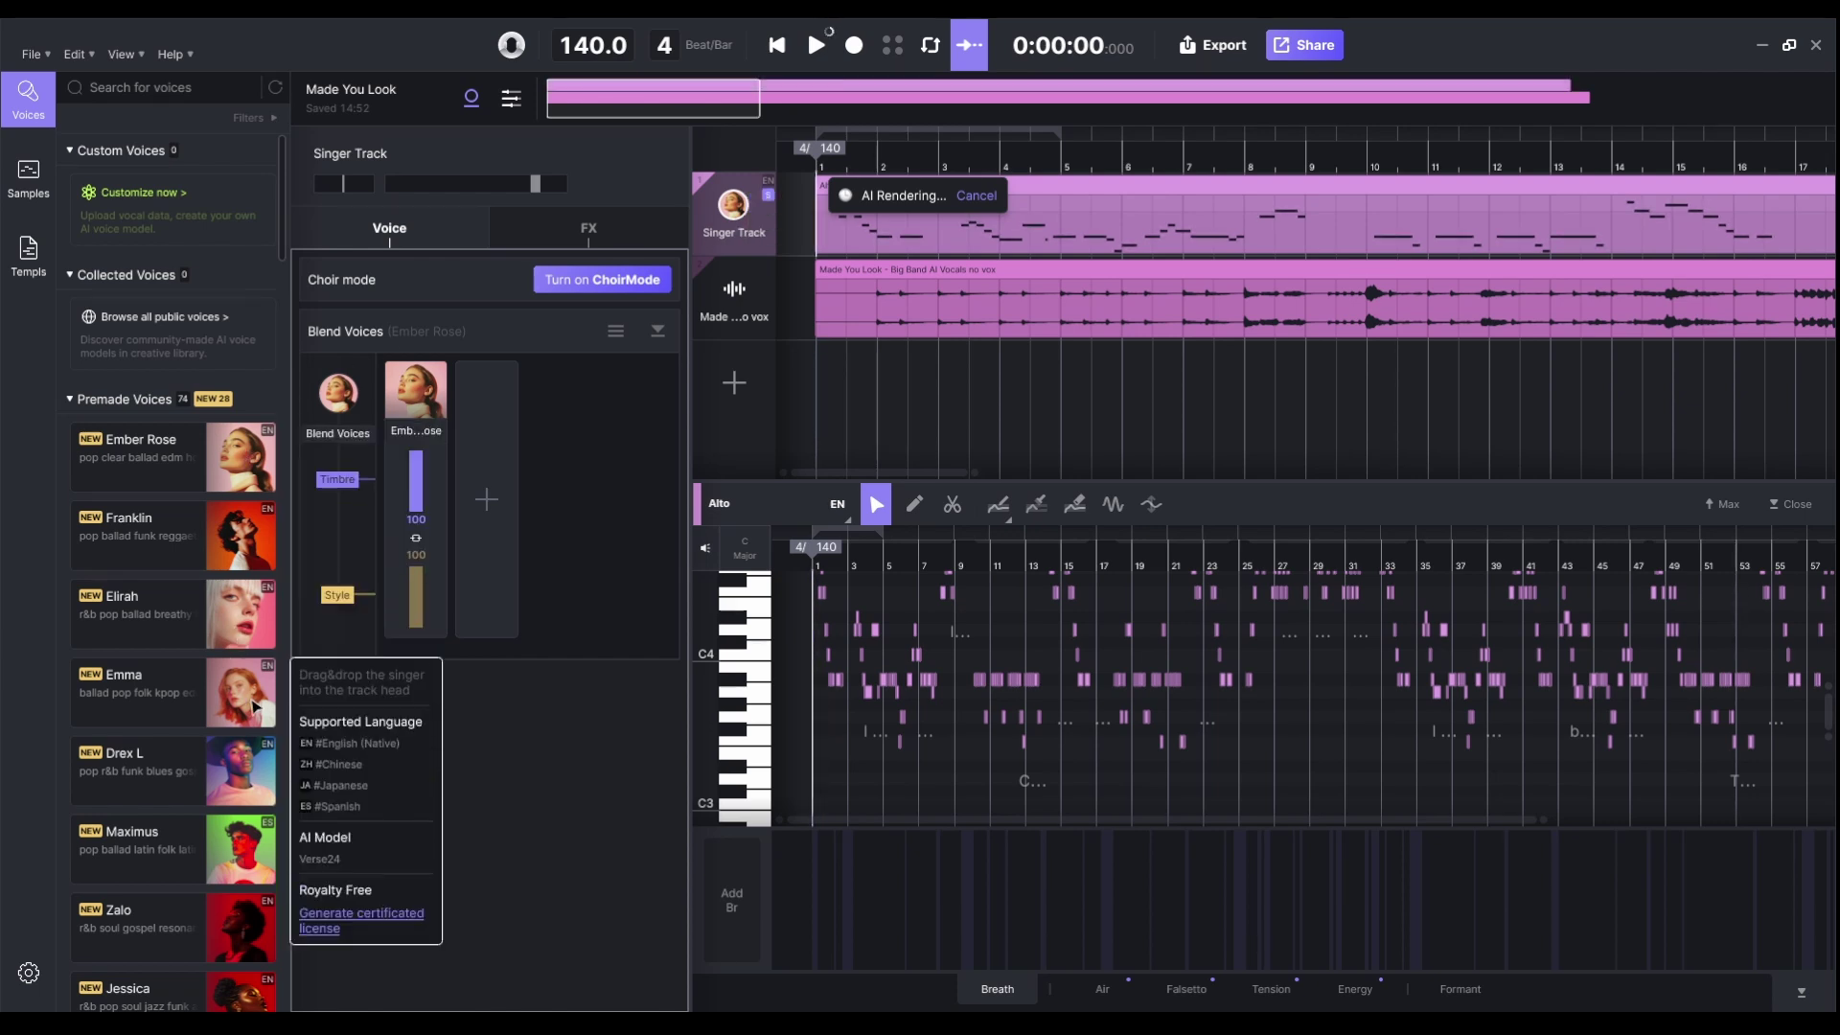
pyautogui.moveTo(255, 634)
pyautogui.moveTo(247, 683)
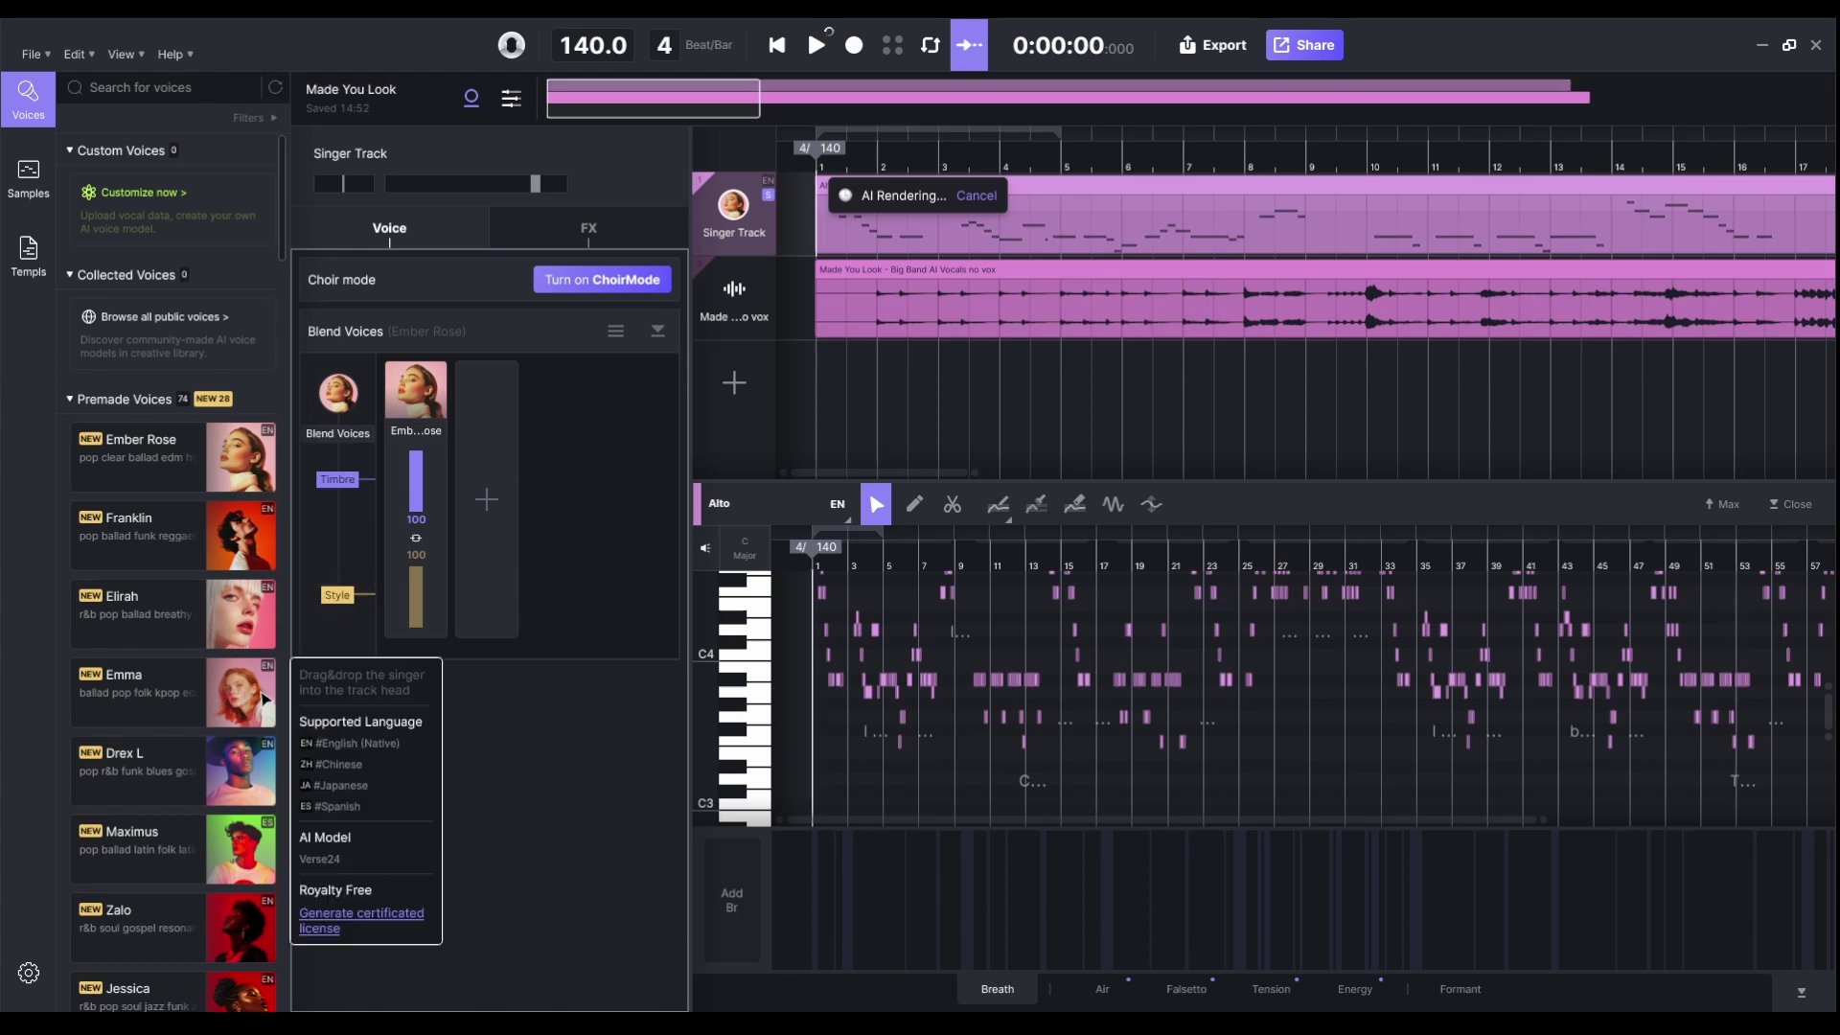
pyautogui.scroll(-5, 254, 670)
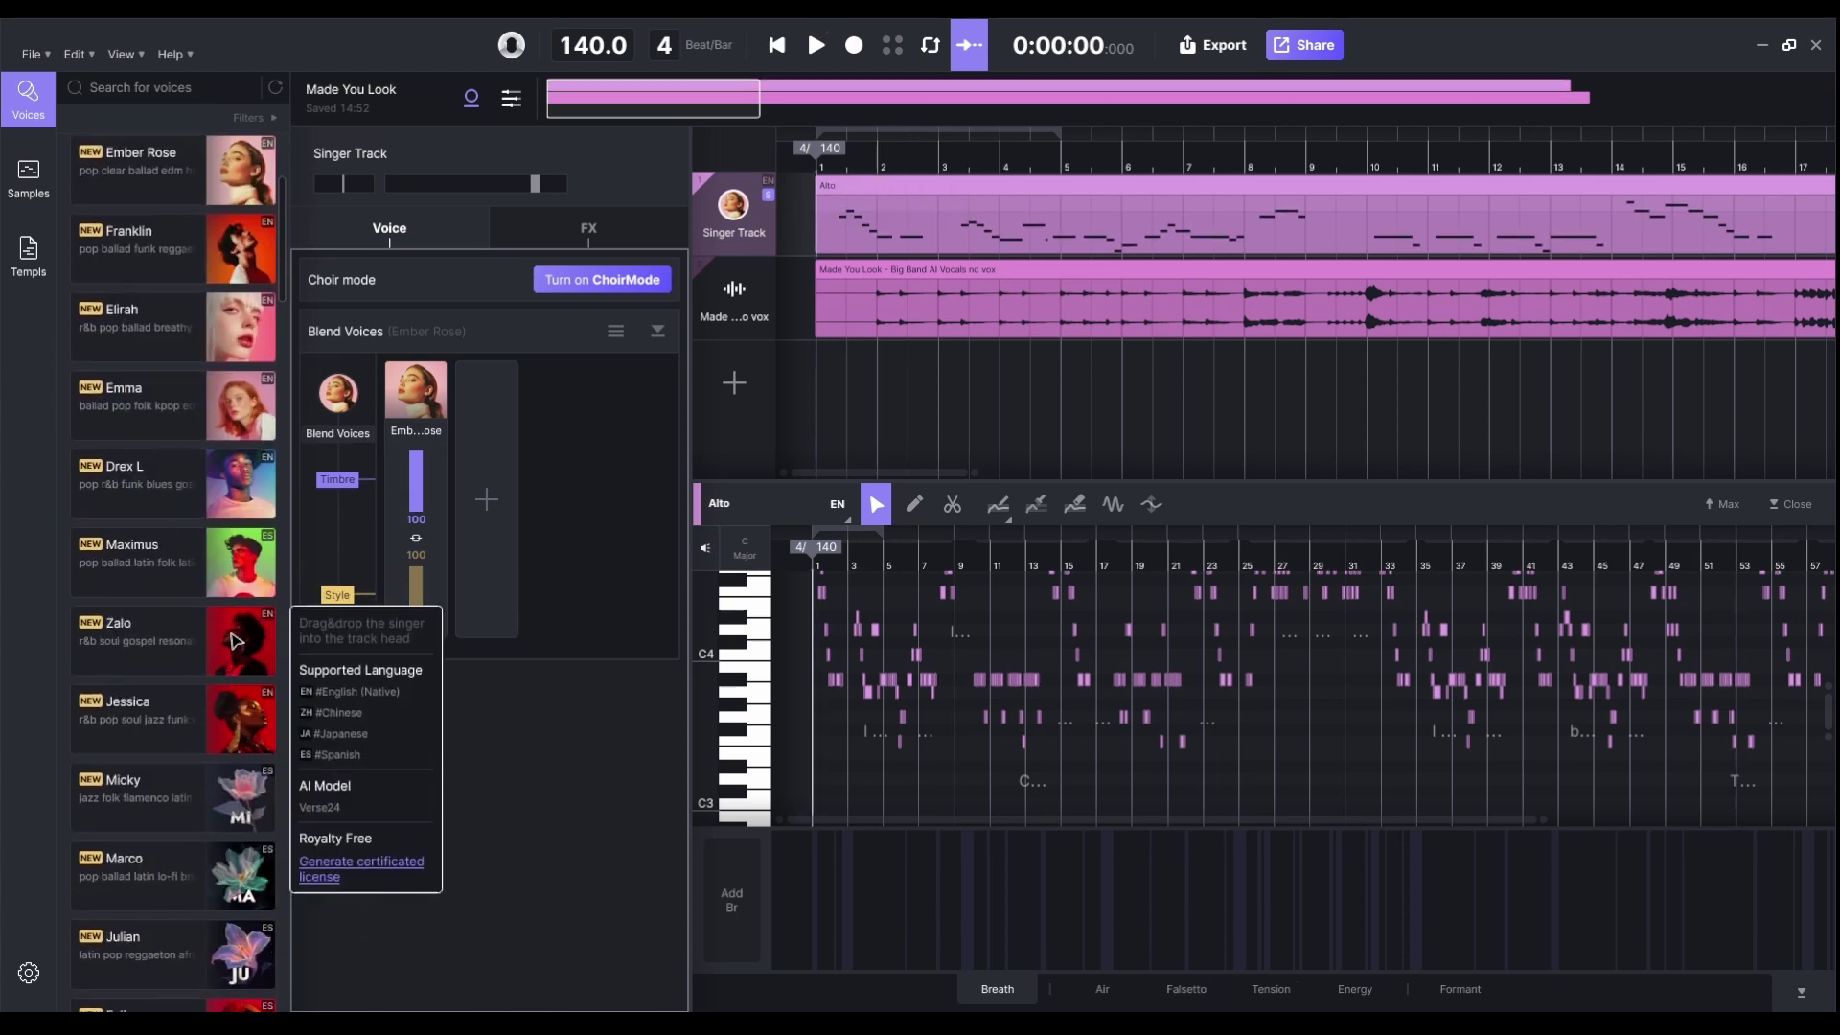
pyautogui.moveTo(235, 720)
# - Find the Zalo voice card and drop it onto the Singer Track head
pyautogui.scroll(-5, 208, 655)
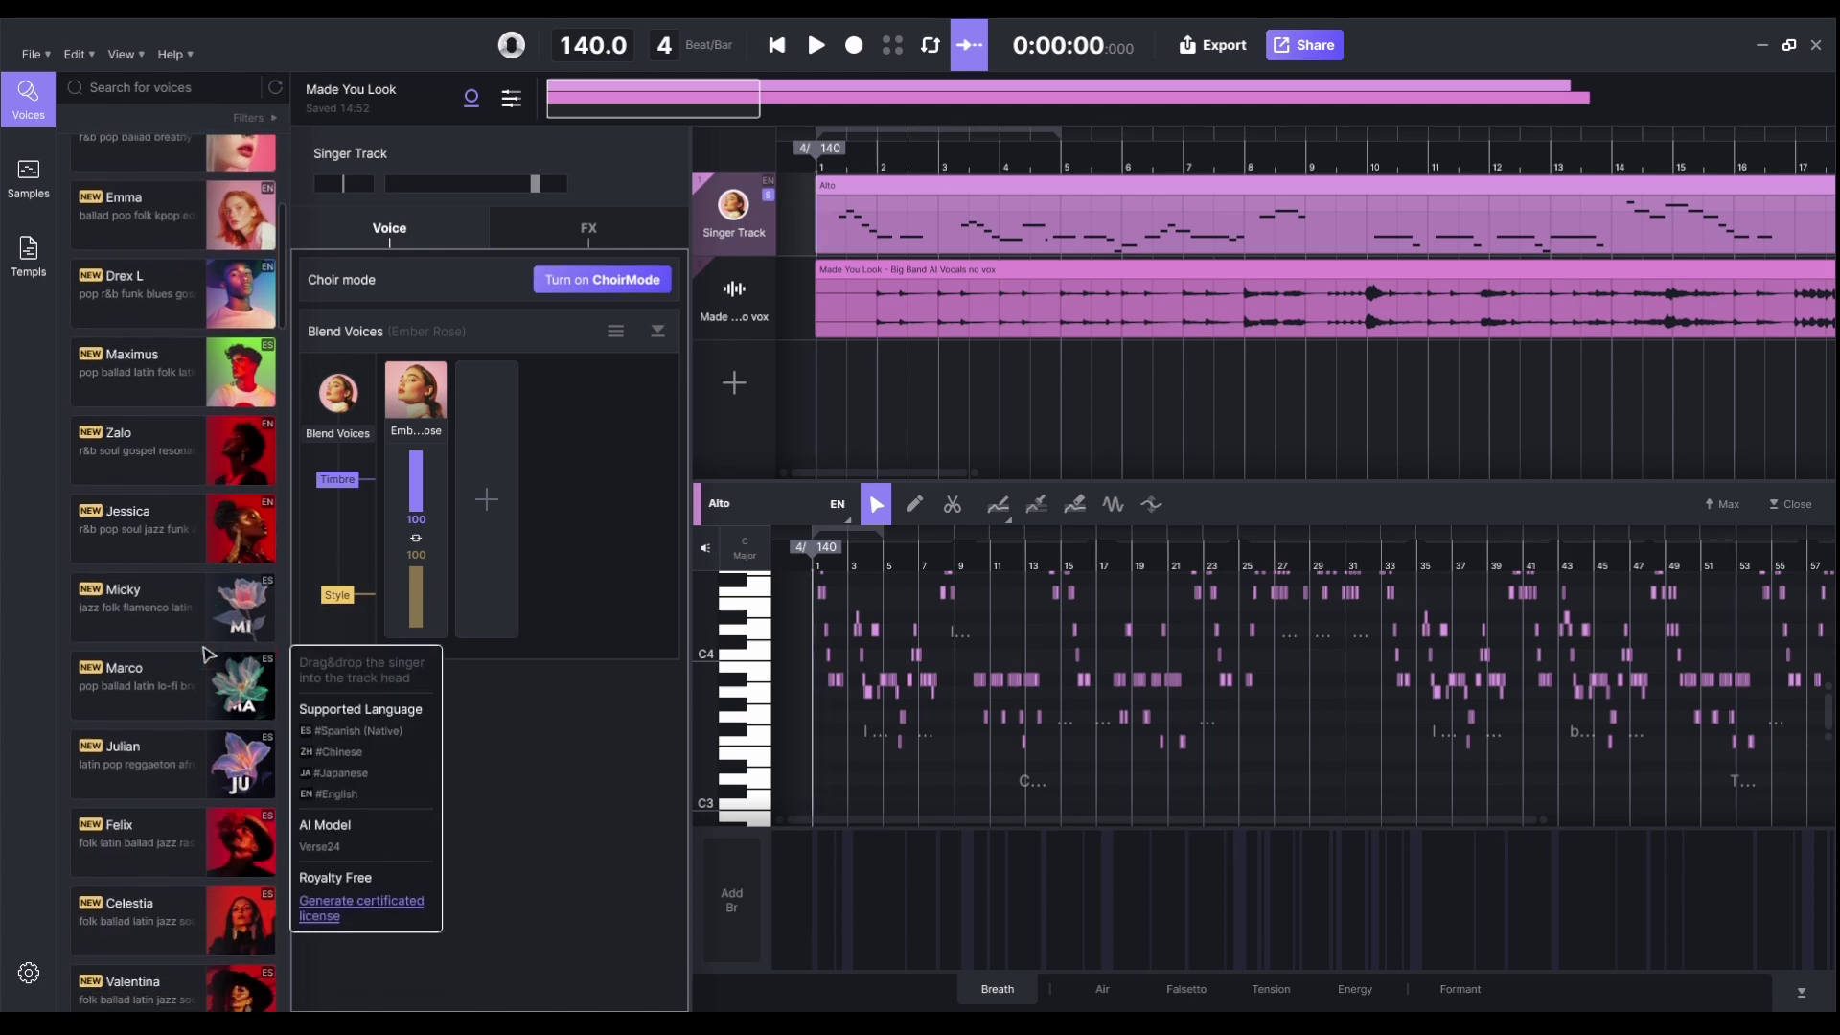
pyautogui.moveTo(218, 369)
pyautogui.scroll(-13, 212, 377)
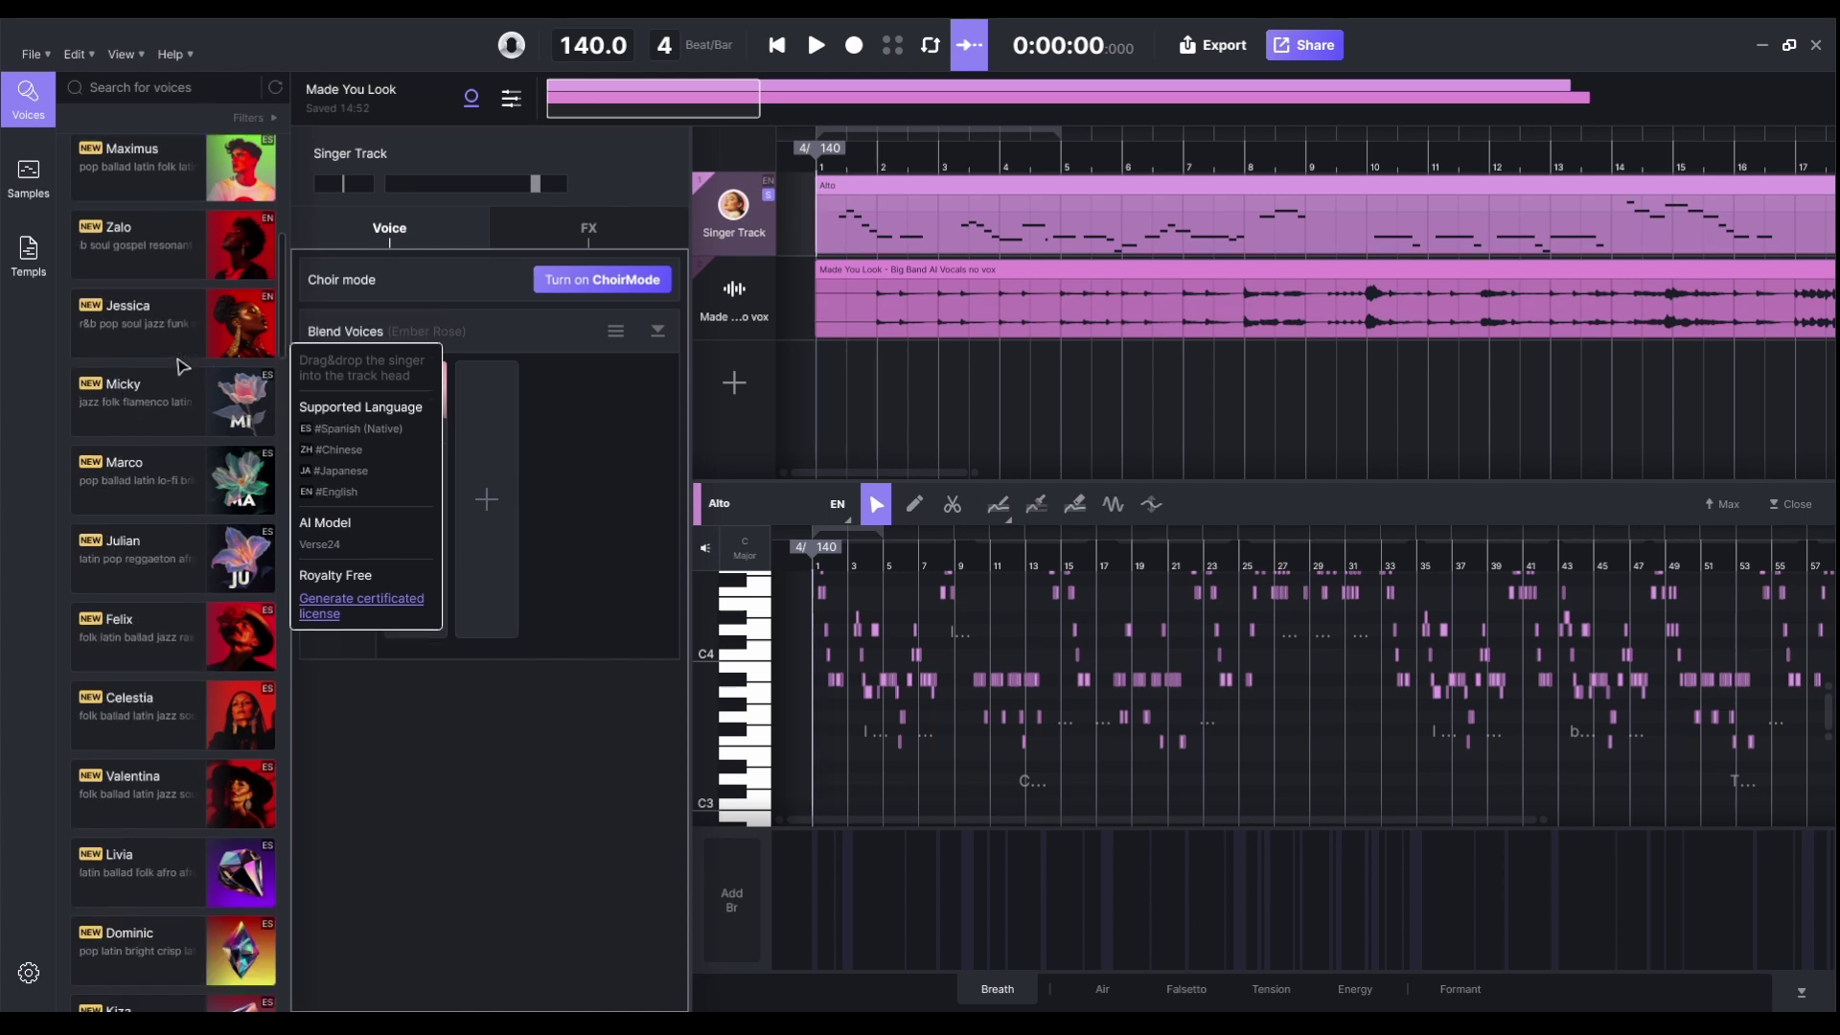
pyautogui.scroll(-3, 204, 500)
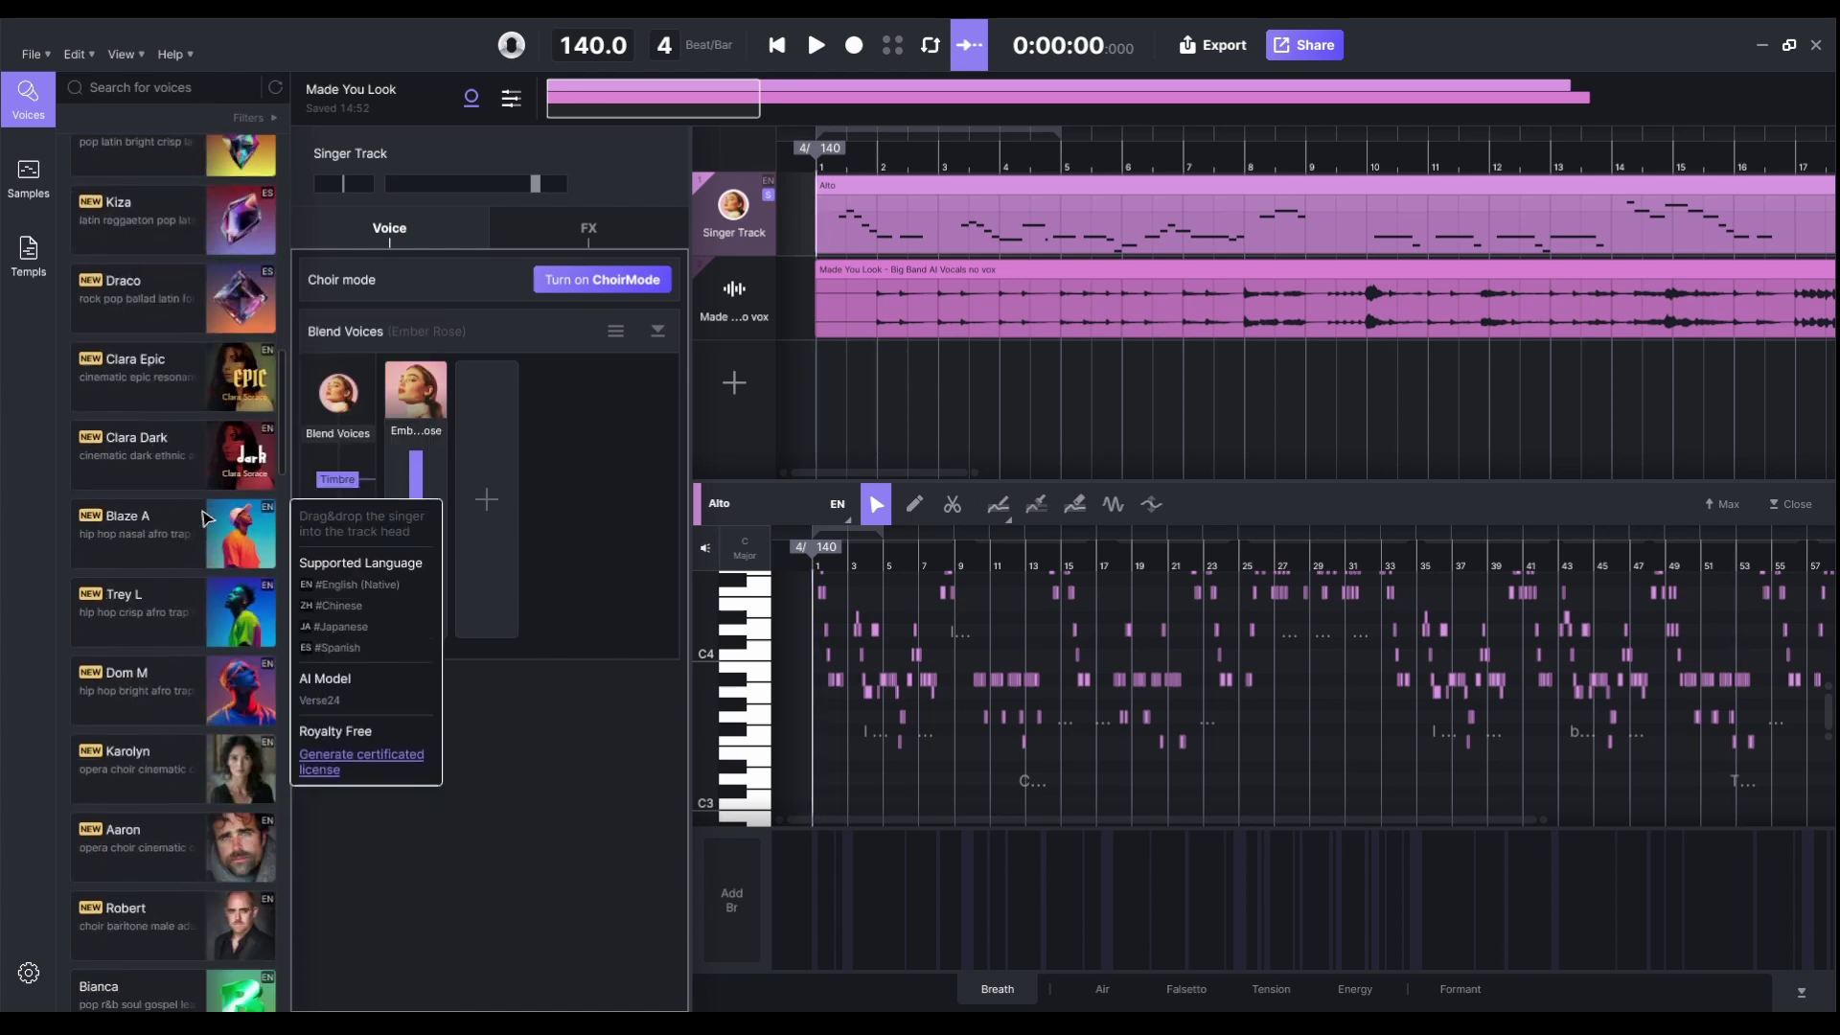
pyautogui.moveTo(109, 810)
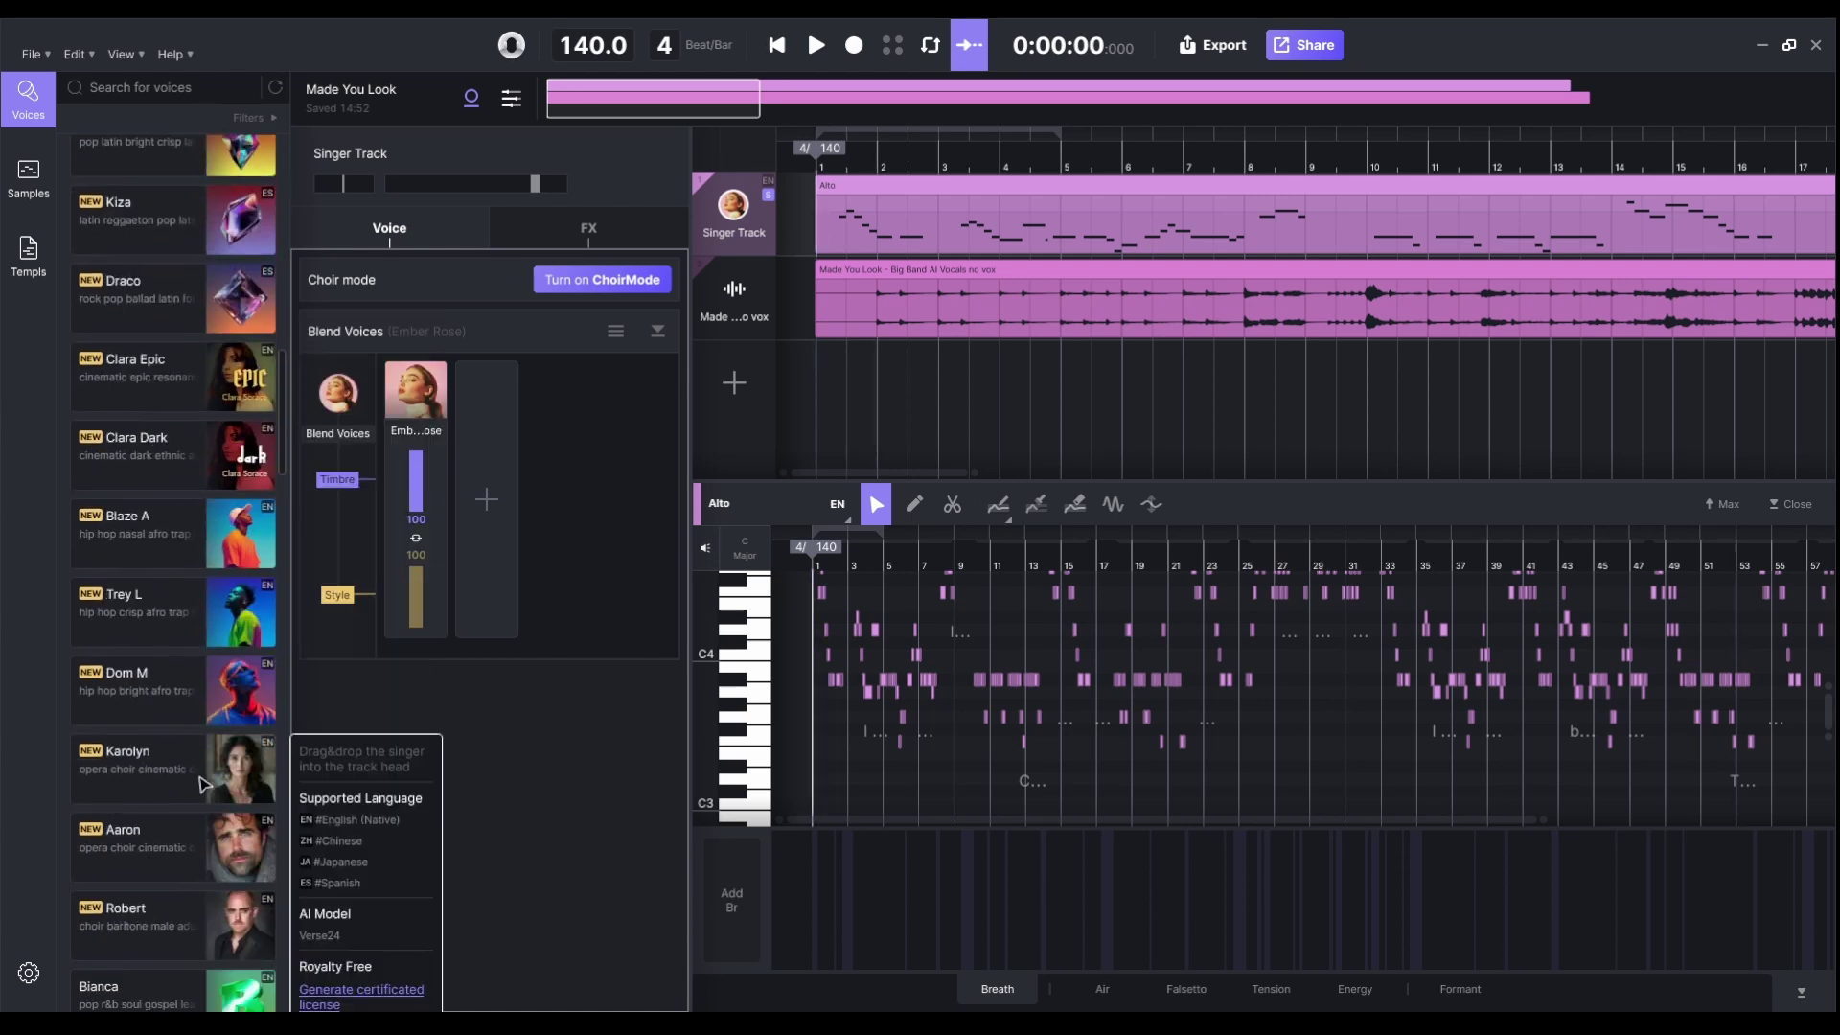
pyautogui.moveTo(196, 463)
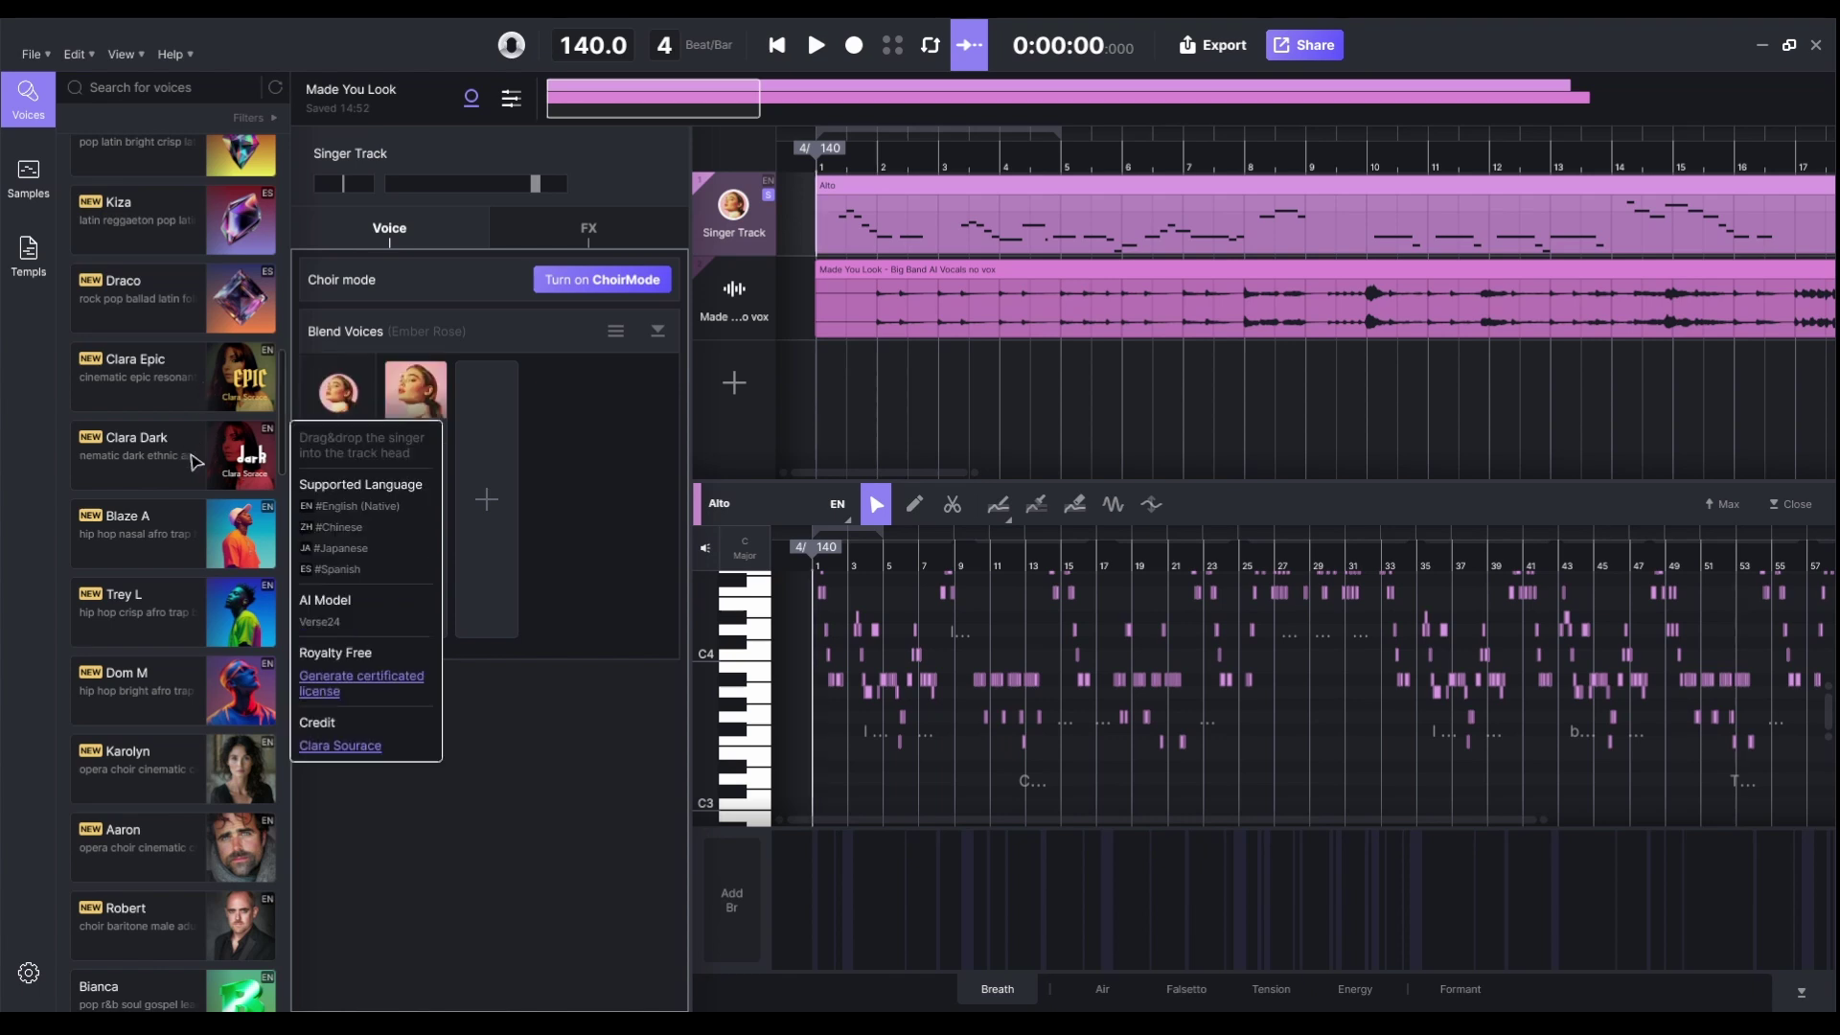
pyautogui.scroll(15, 196, 463)
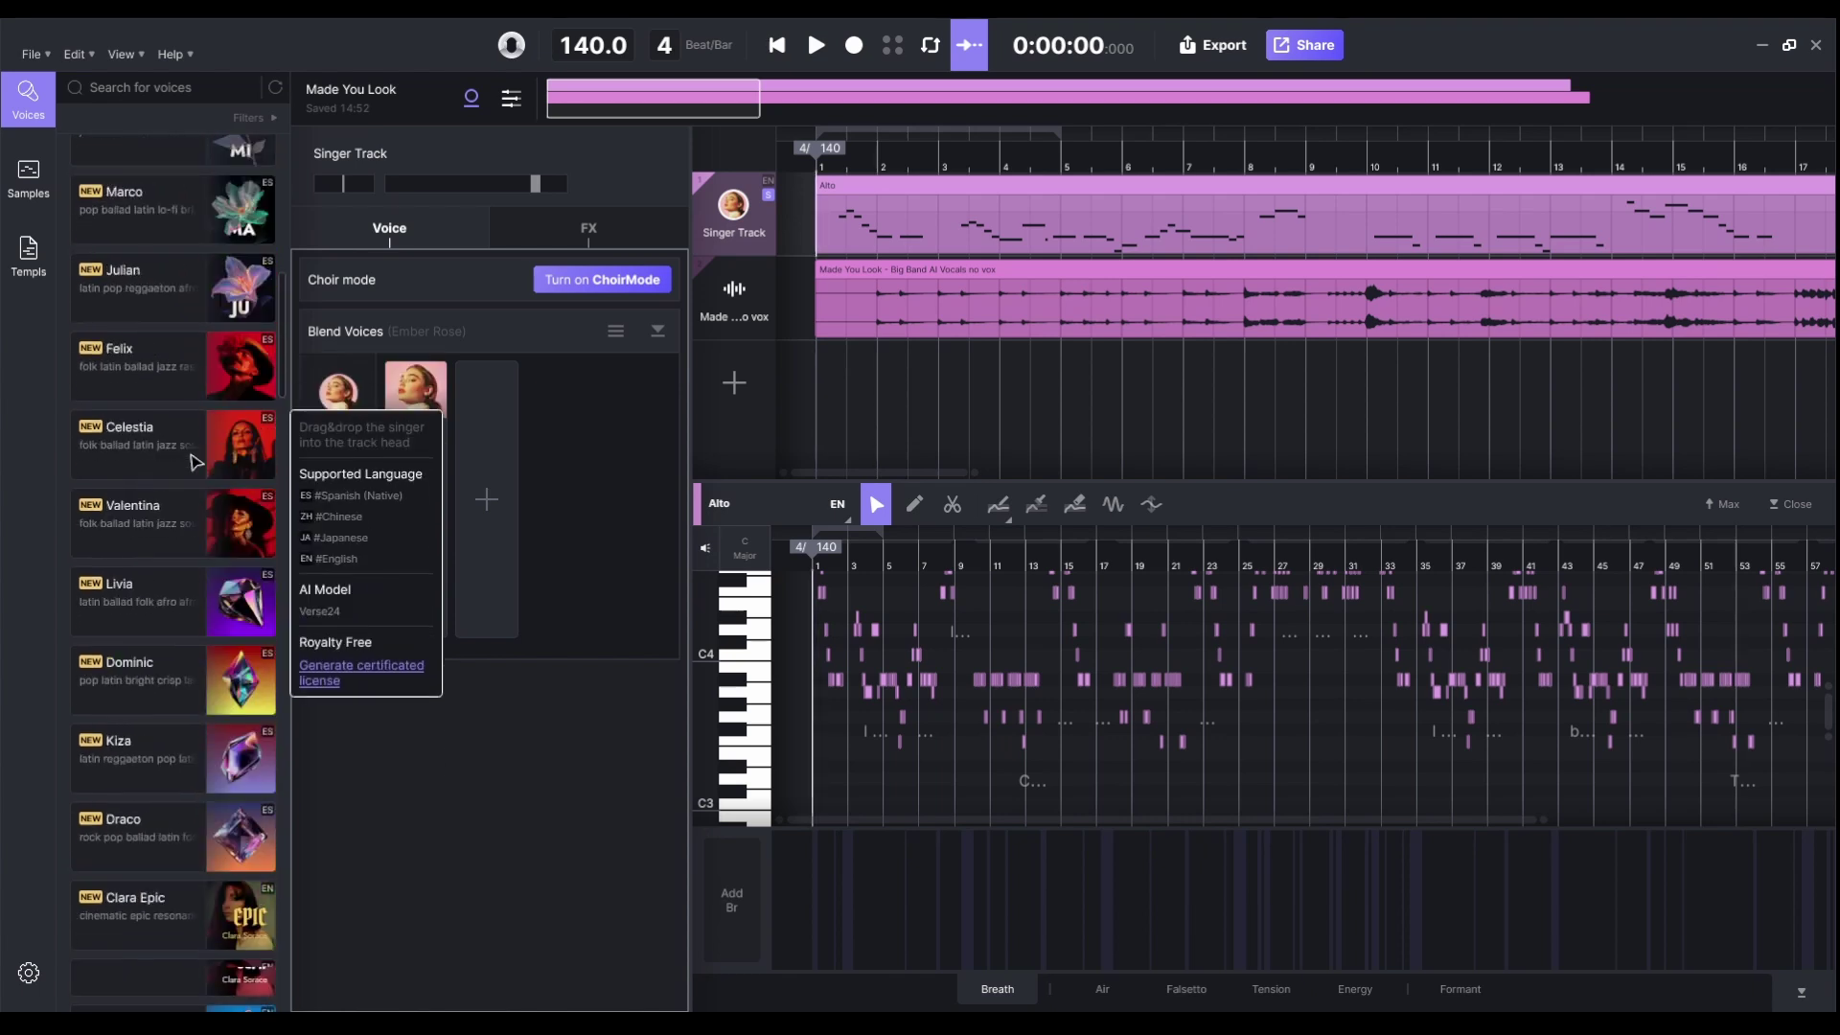
pyautogui.moveTo(139, 591)
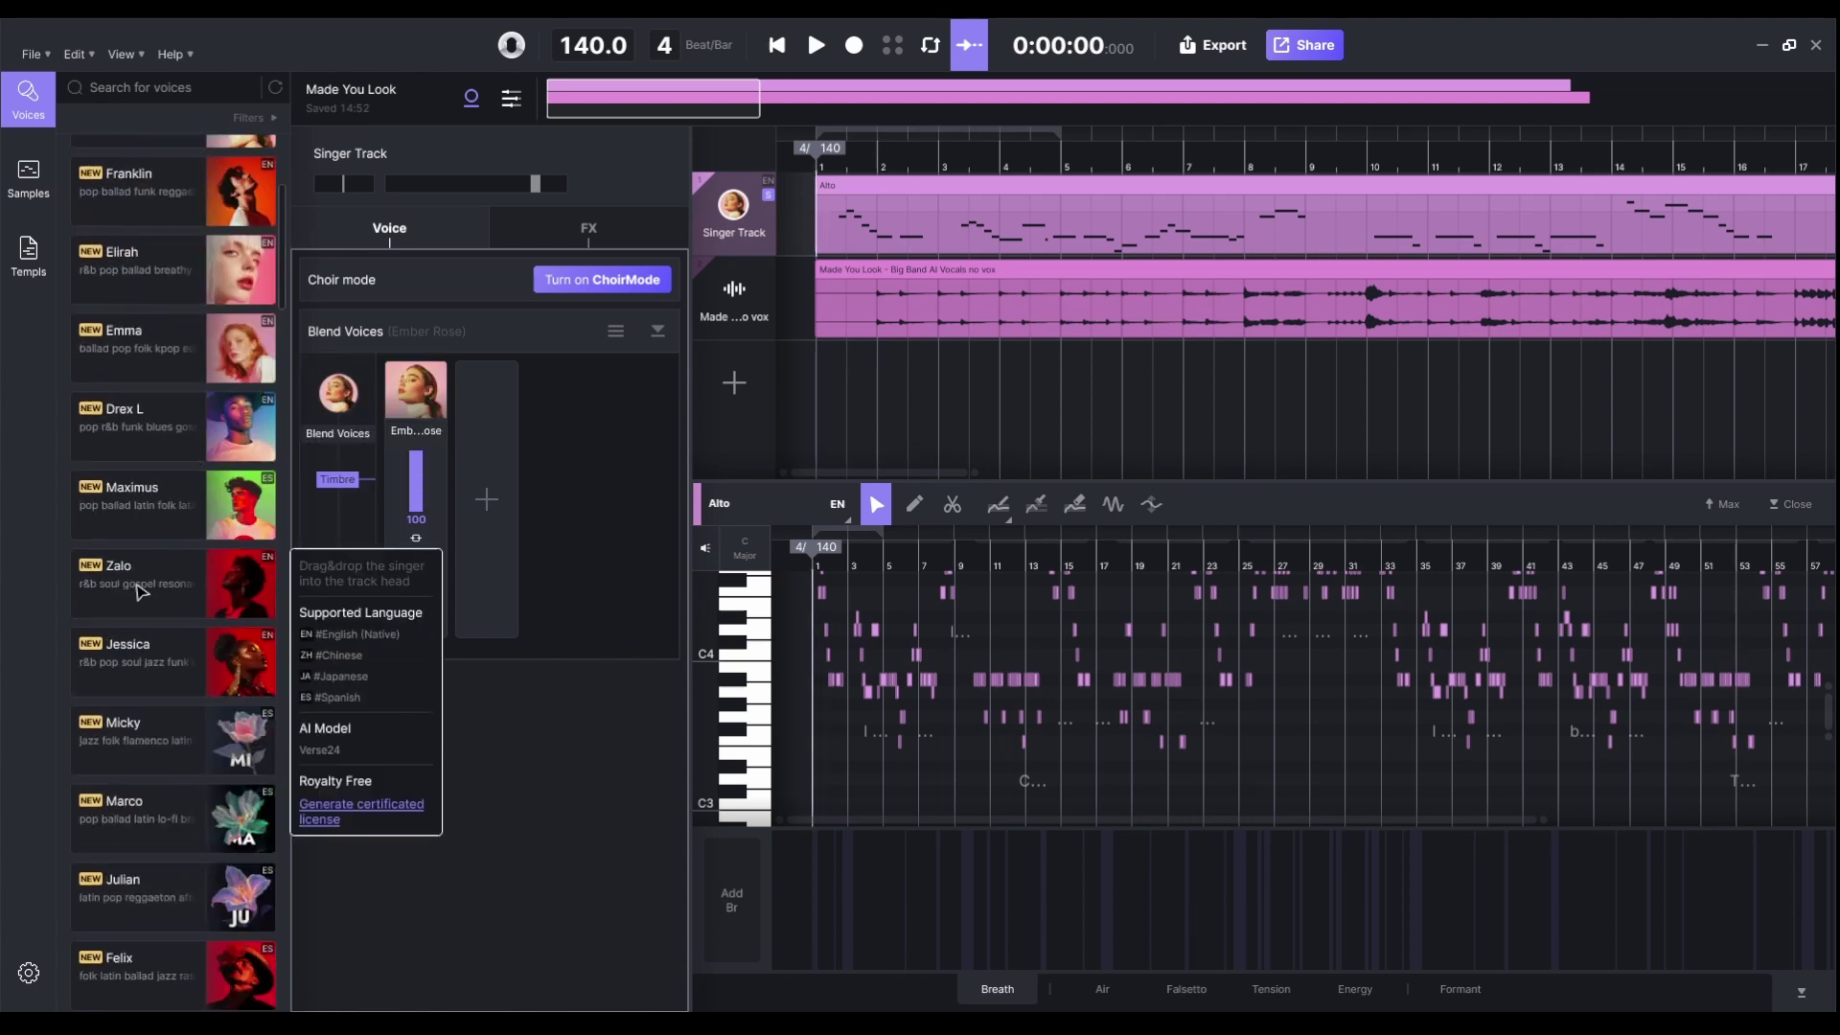
pyautogui.moveTo(146, 591); pyautogui.dragTo(730, 216)
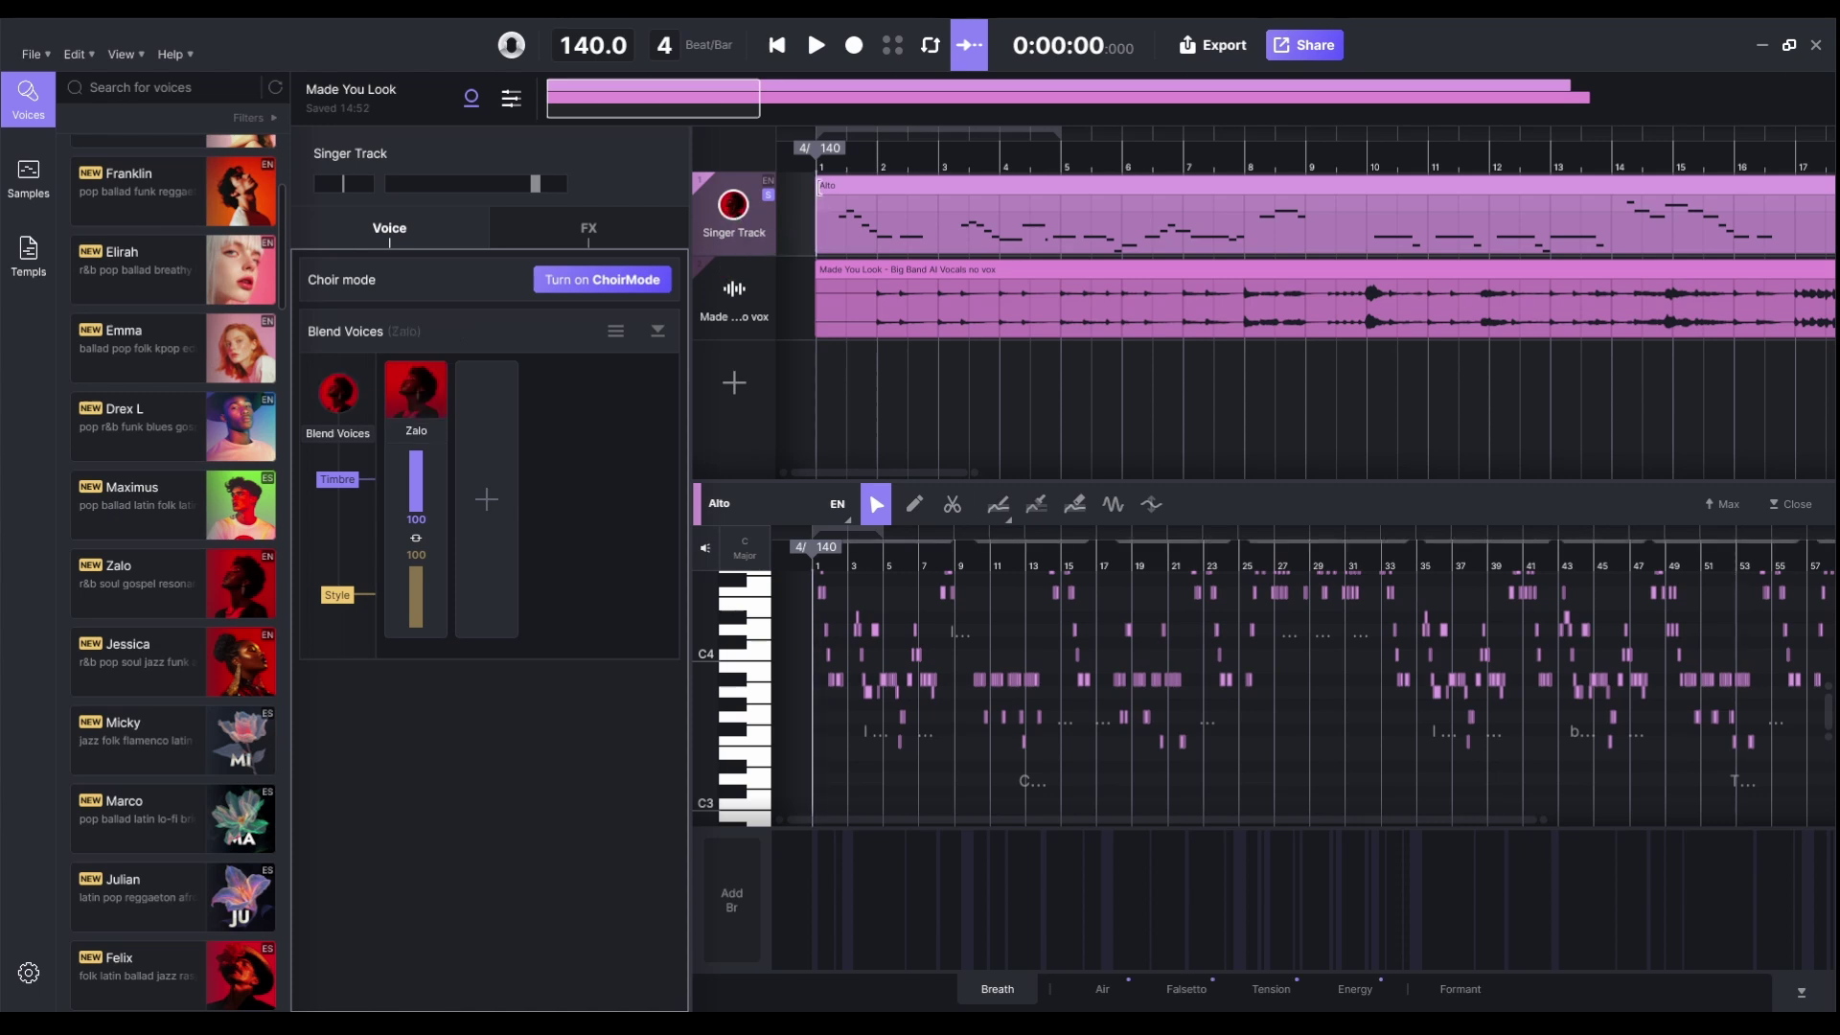
# - Audition the Zalo vocal, then switch the singer track to Jessica and play it again
pyautogui.press('space')
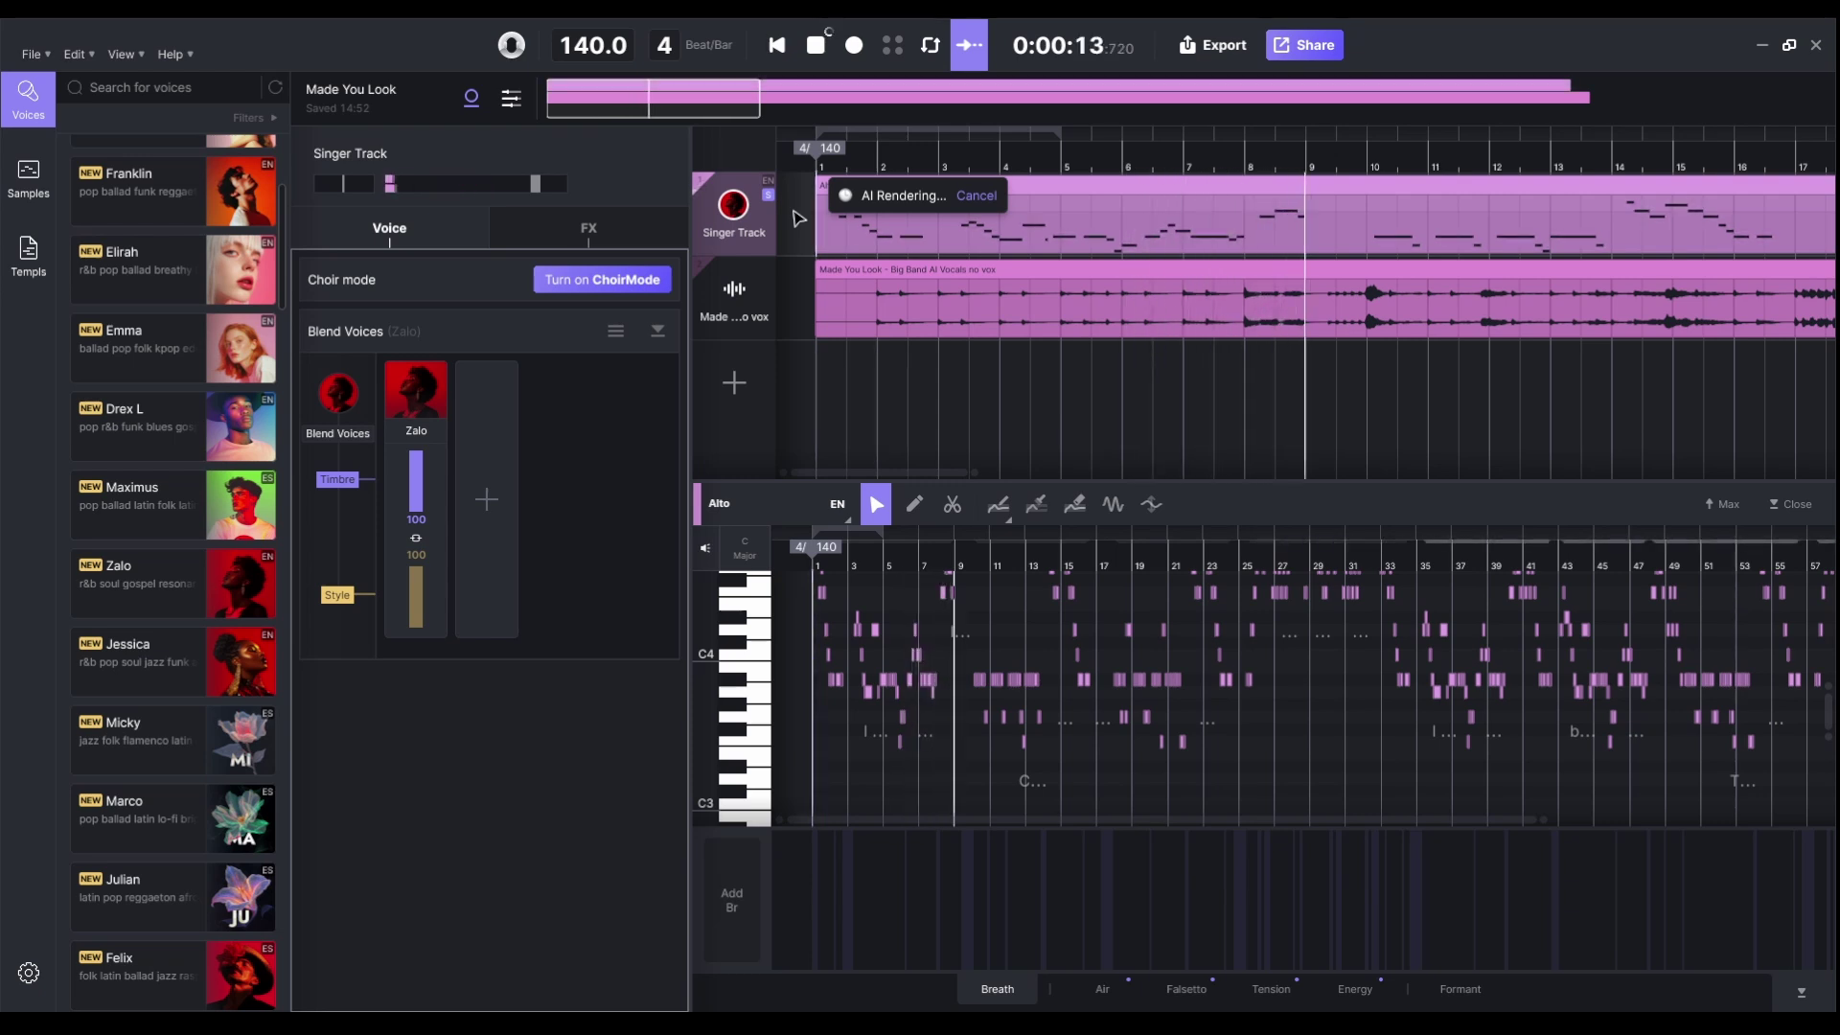
pyautogui.press('space')
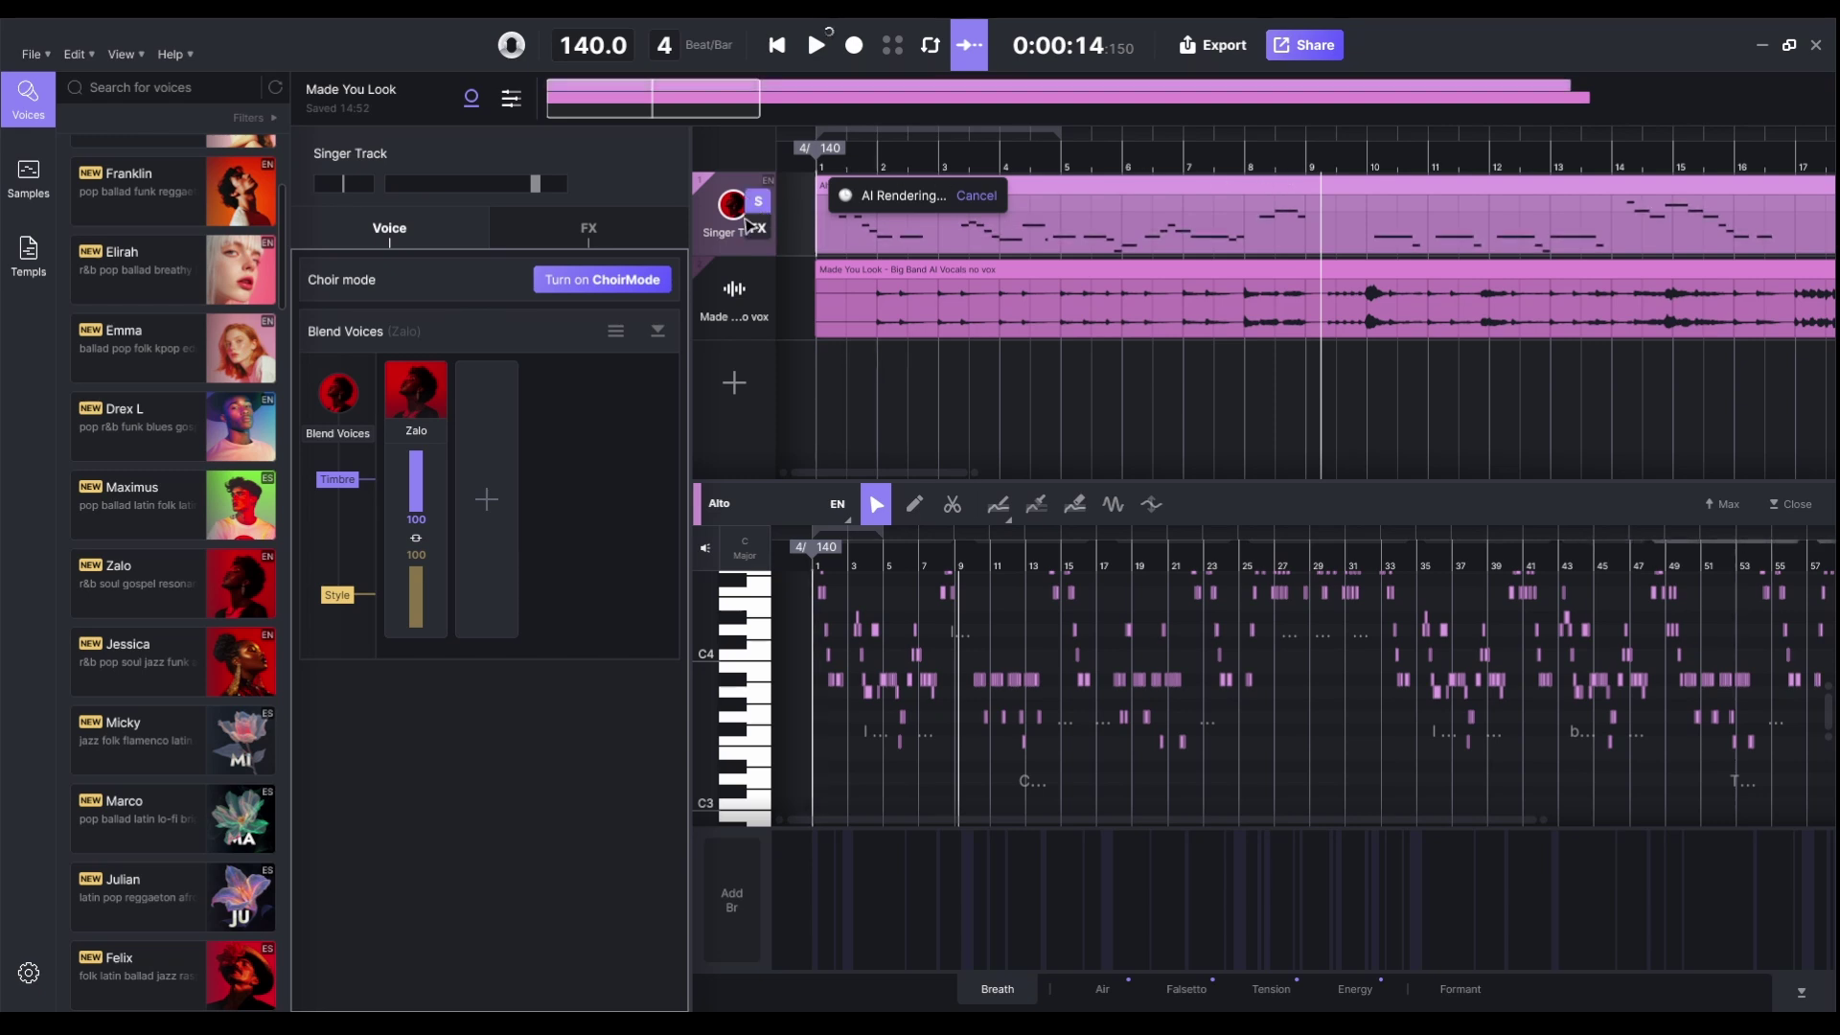
pyautogui.moveTo(219, 681)
pyautogui.moveTo(389, 631); pyautogui.dragTo(729, 204)
pyautogui.press('space')
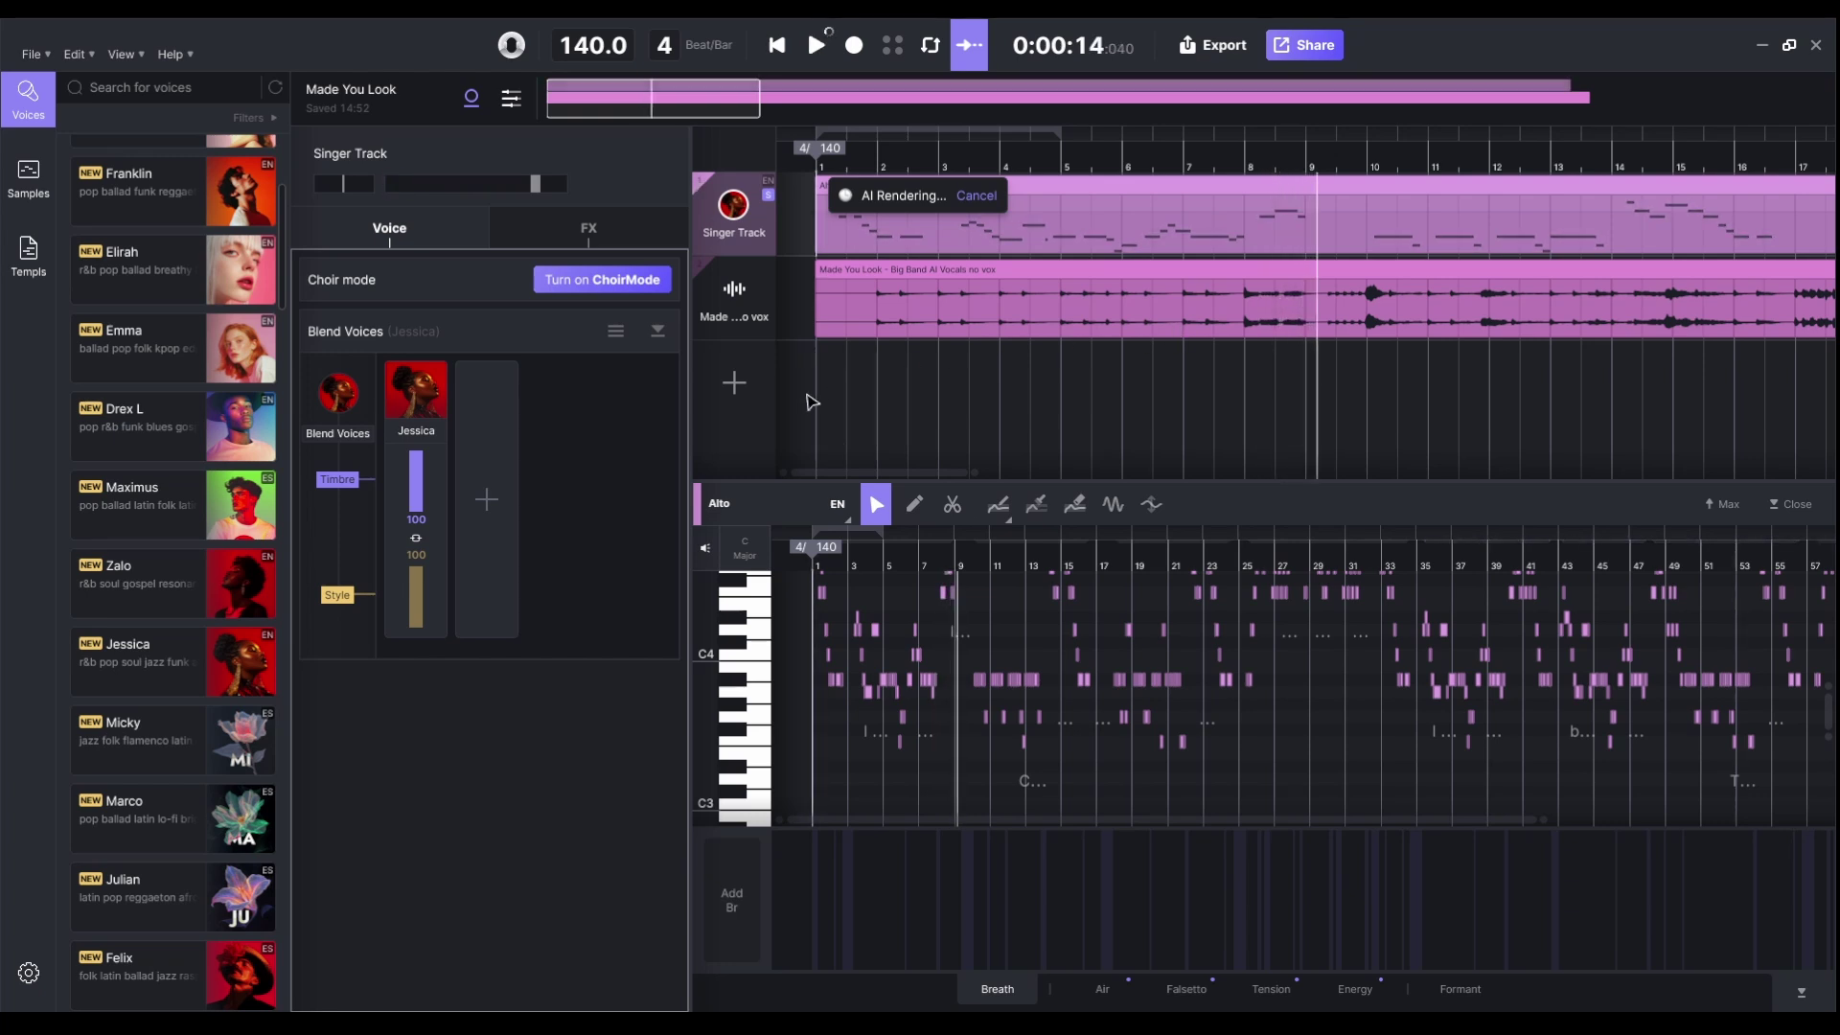
# - Switch the singer track to Emma and play the vocal from the start
pyautogui.moveTo(239, 350); pyautogui.dragTo(738, 216)
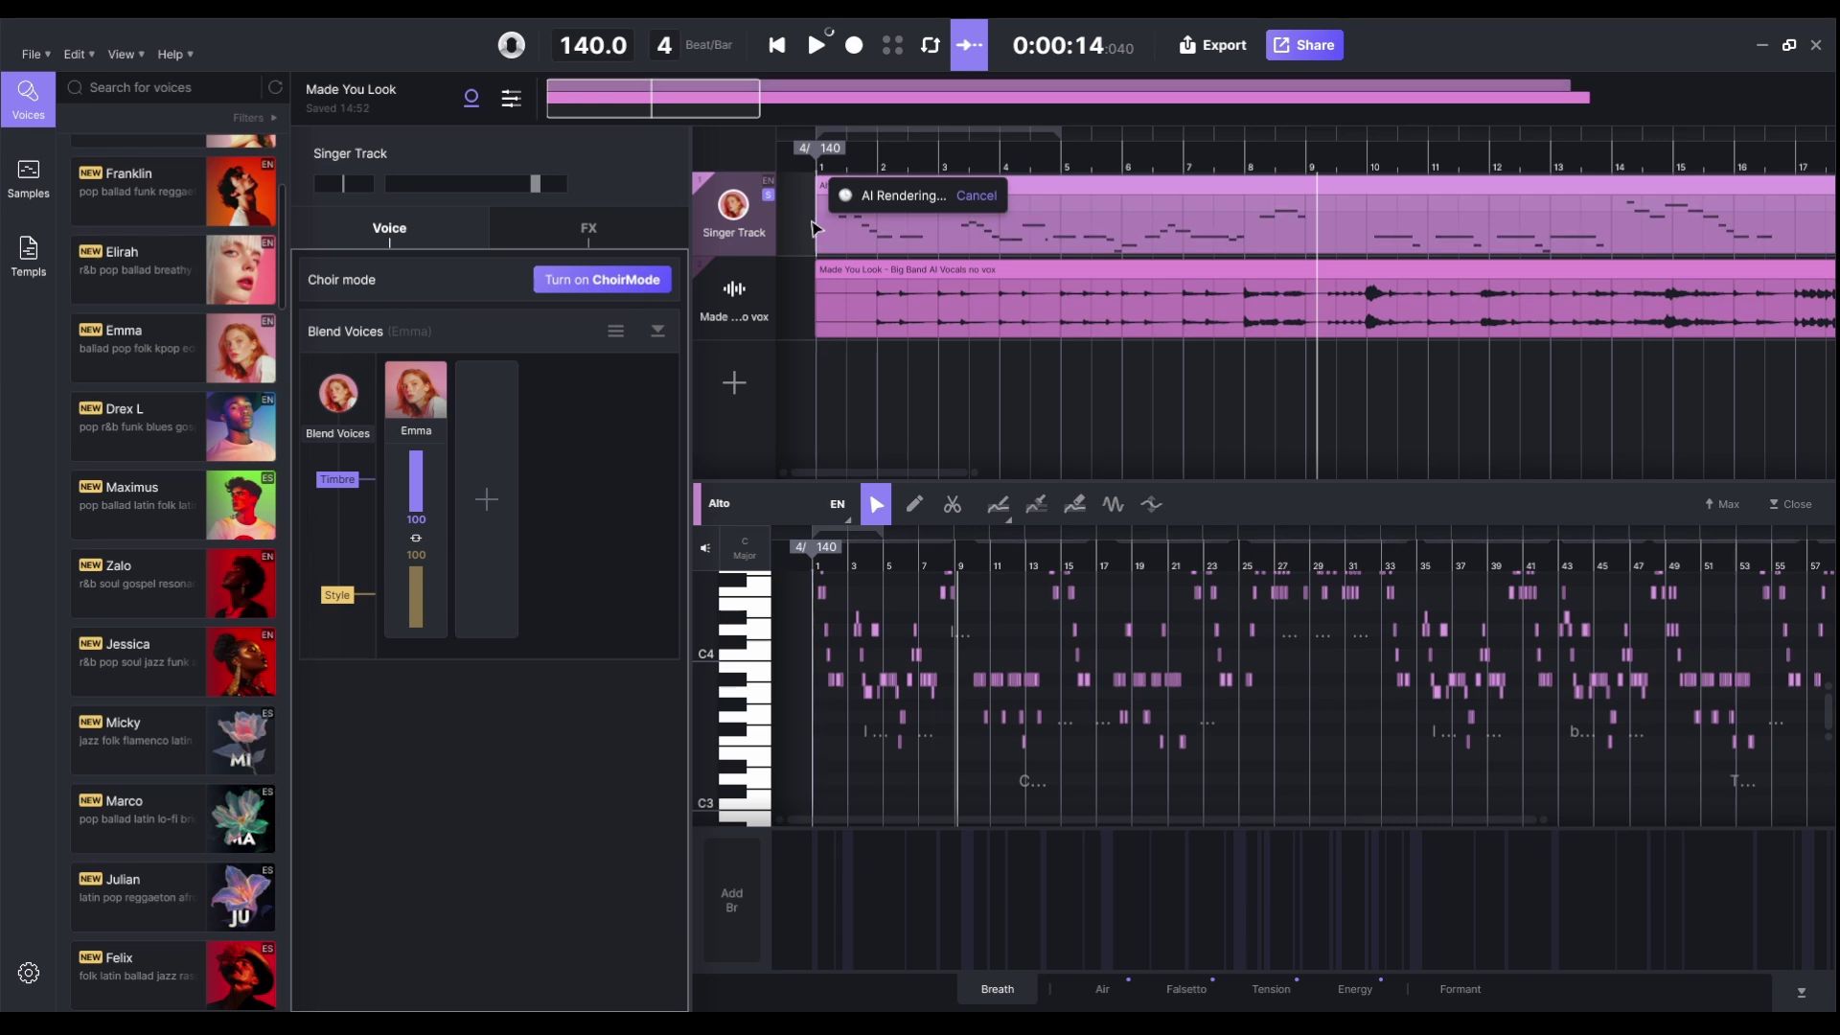
pyautogui.press('Home')
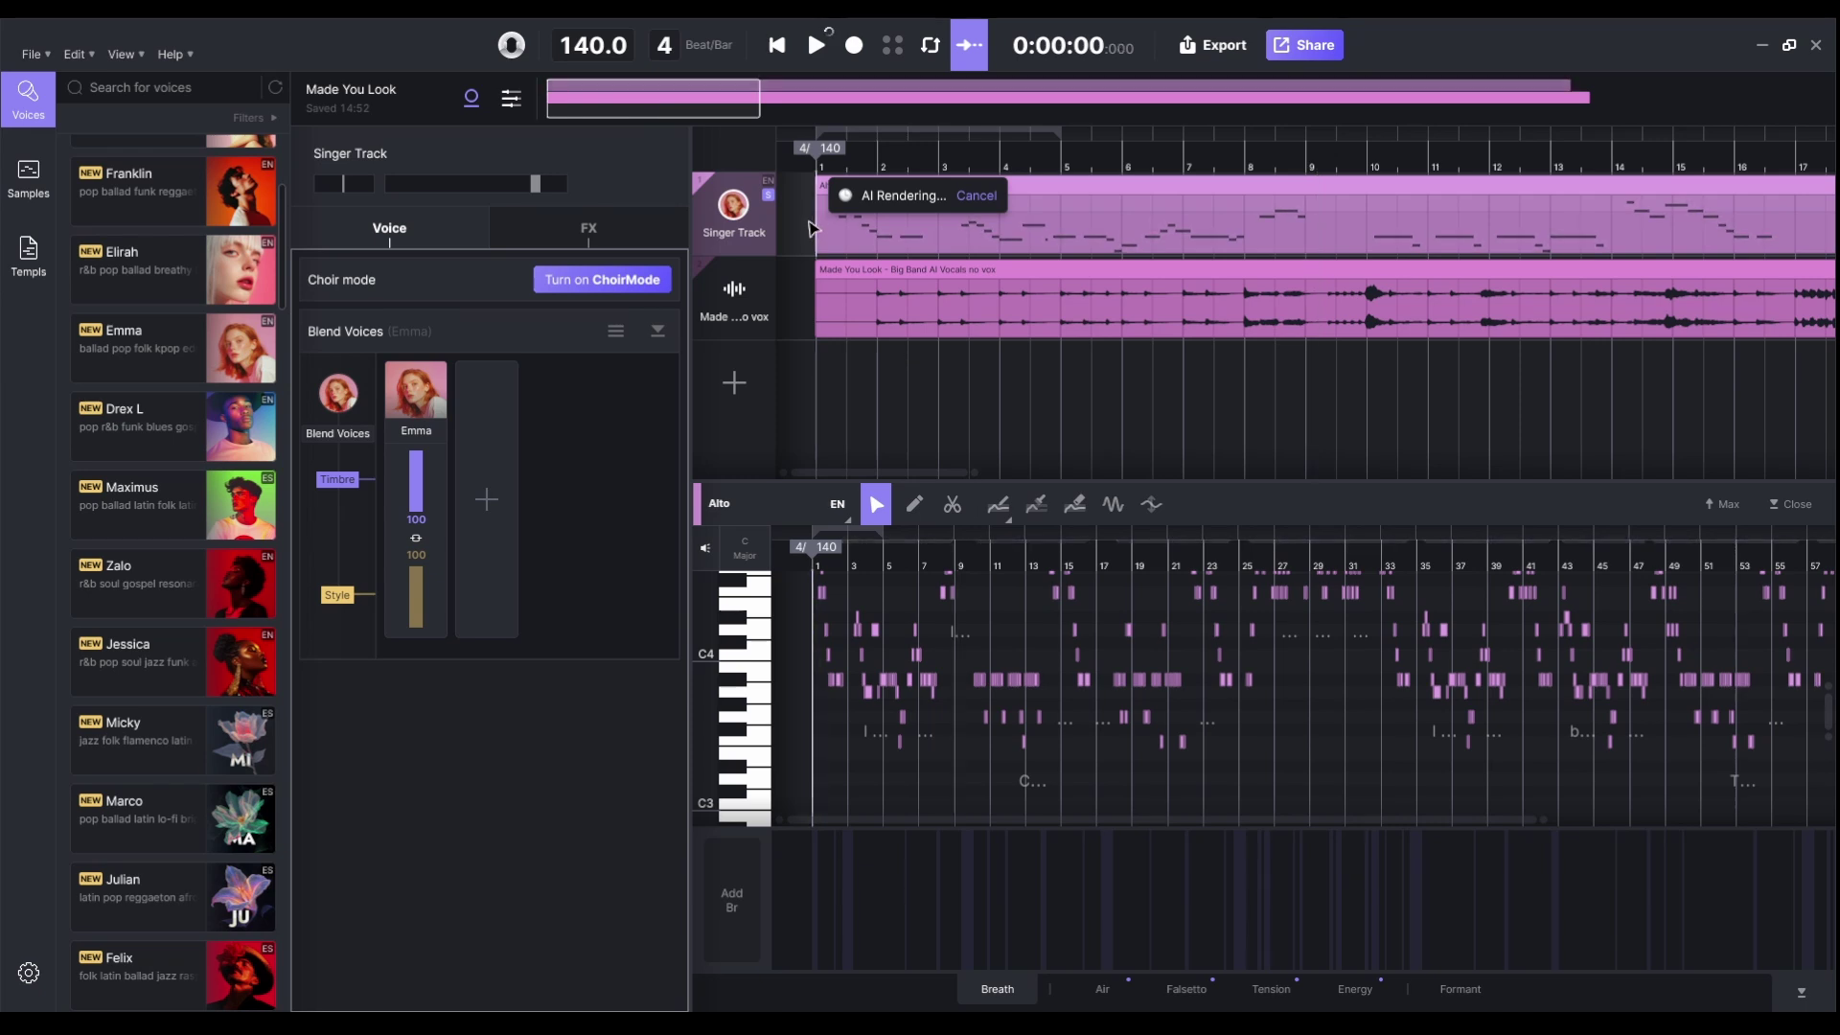
pyautogui.press('space')
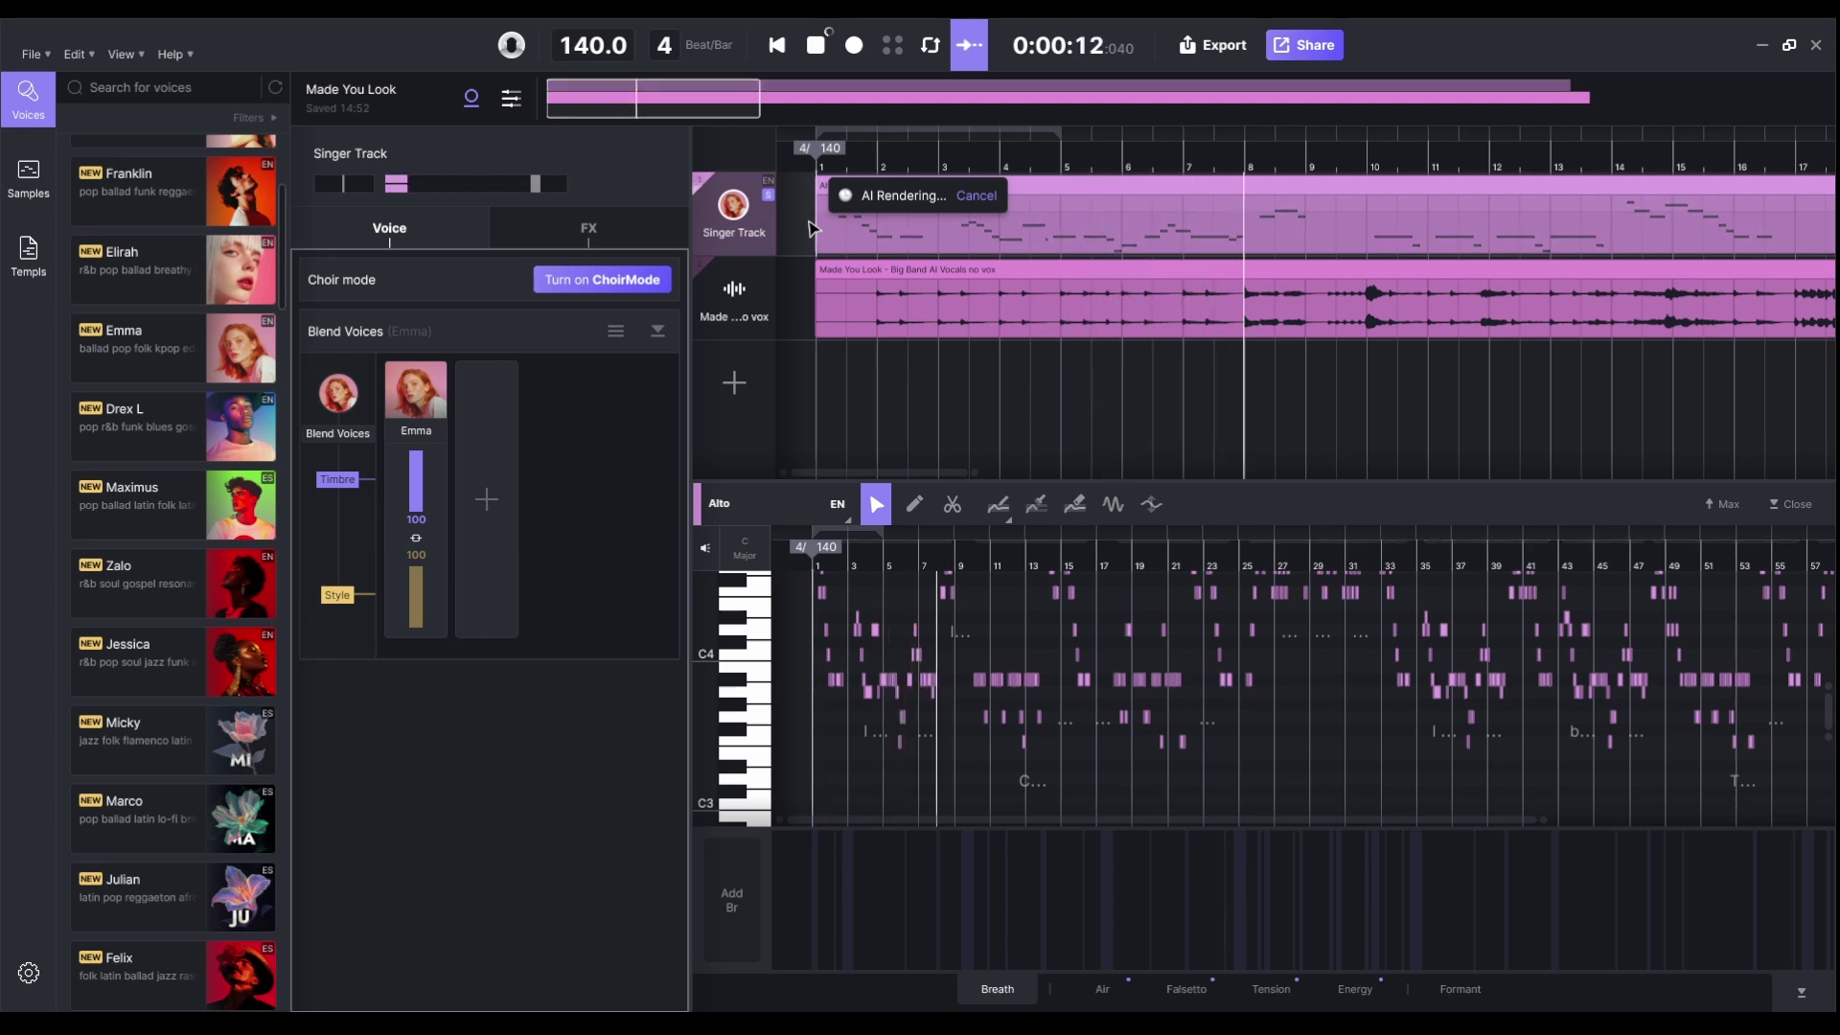
pyautogui.press('space')
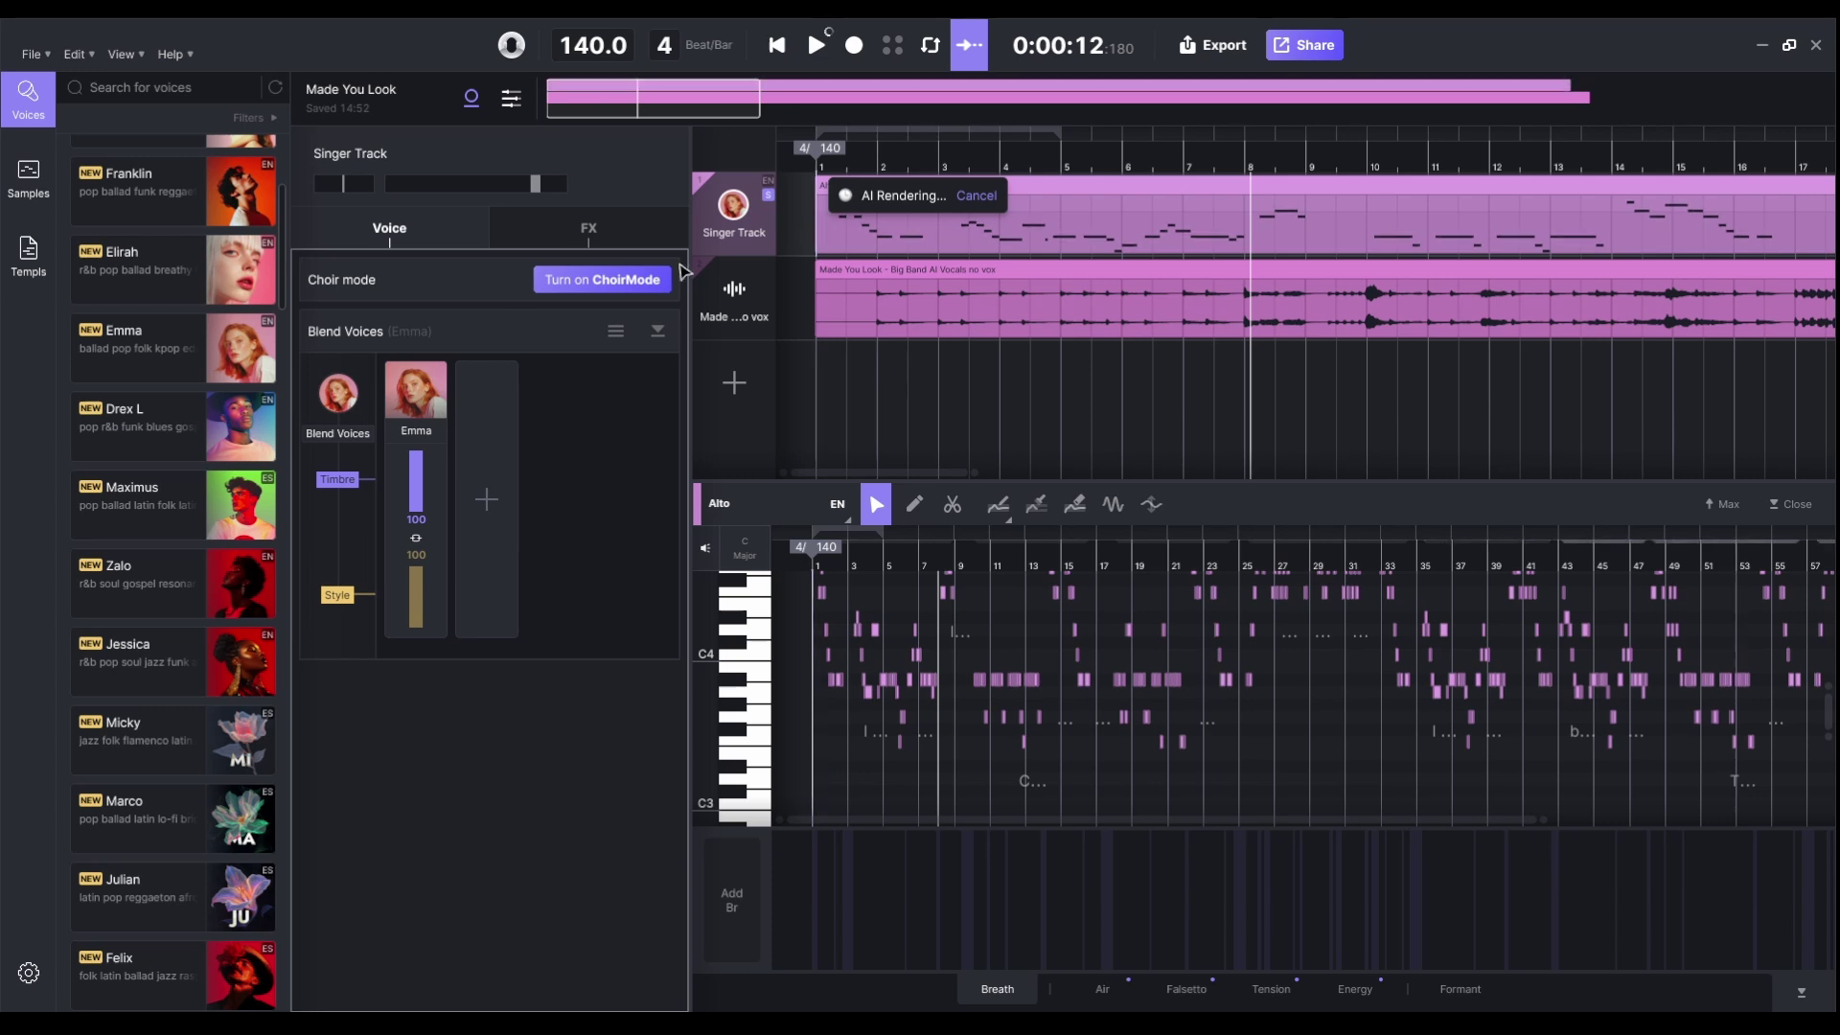
# - Try Elirah on the singer track, then put Zalo back in Blend Voices
pyautogui.moveTo(198, 311)
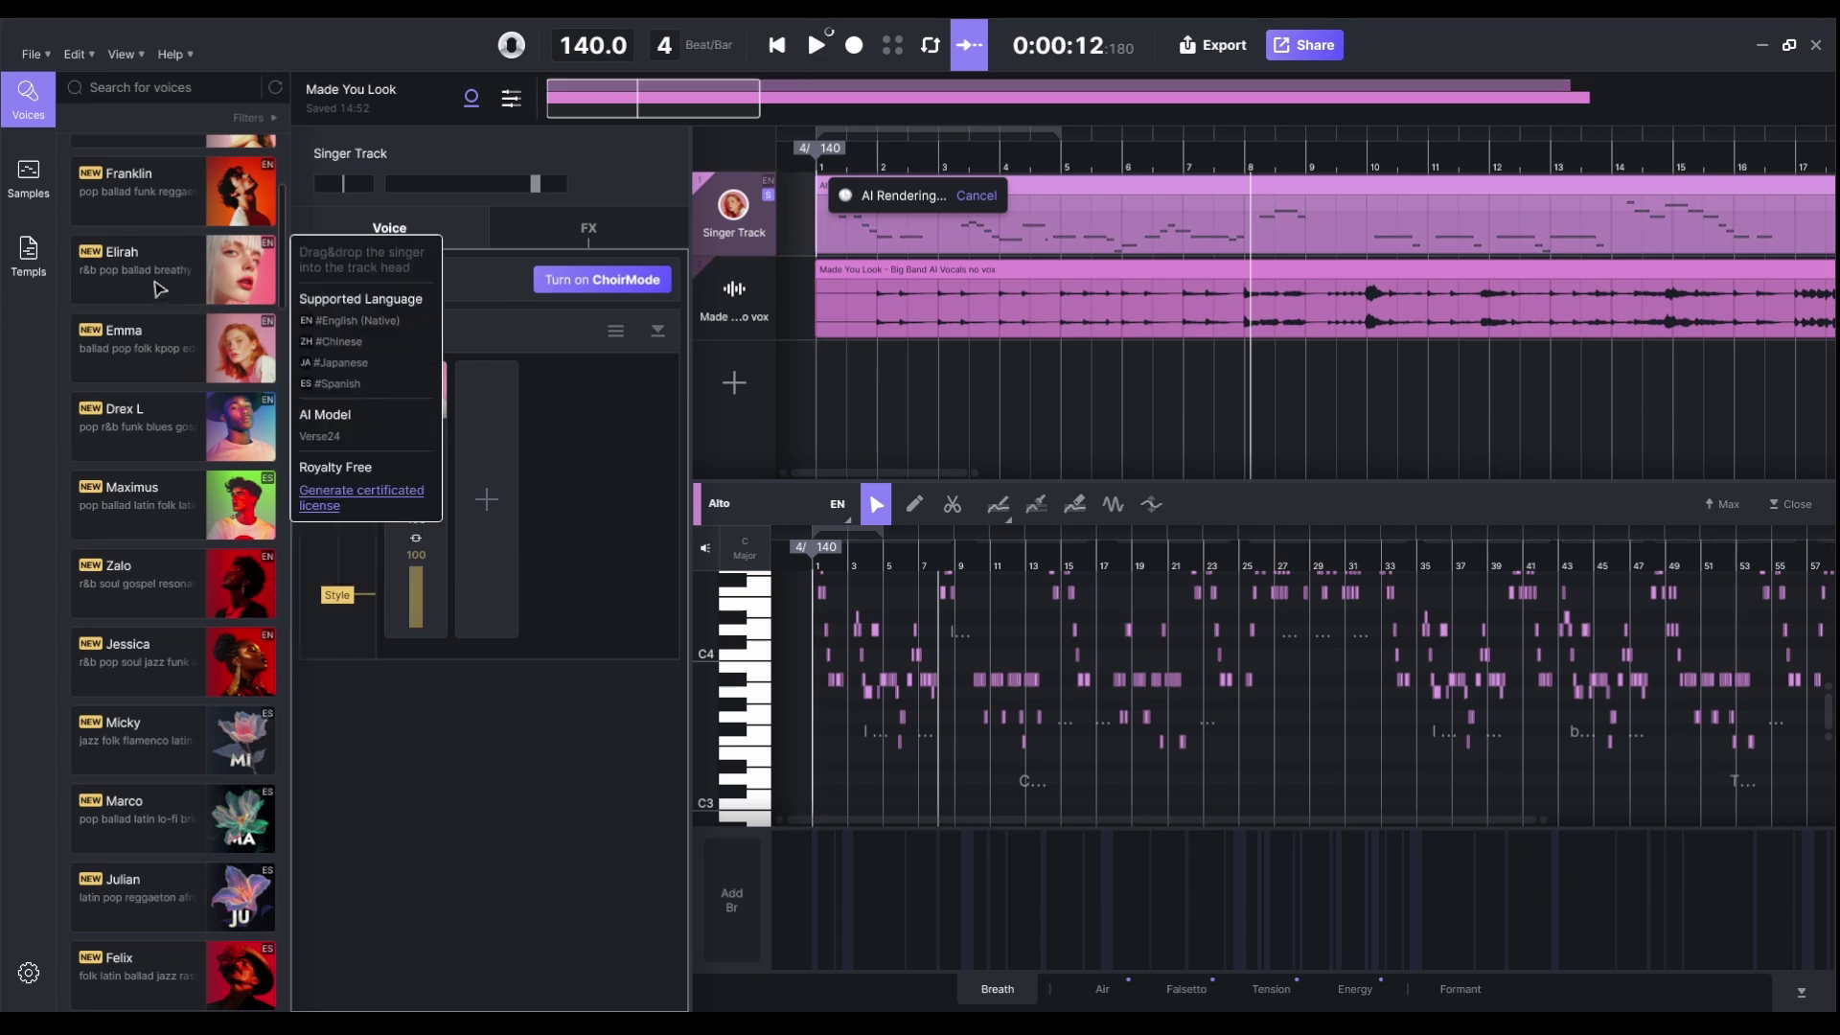
pyautogui.moveTo(160, 289); pyautogui.dragTo(690, 197)
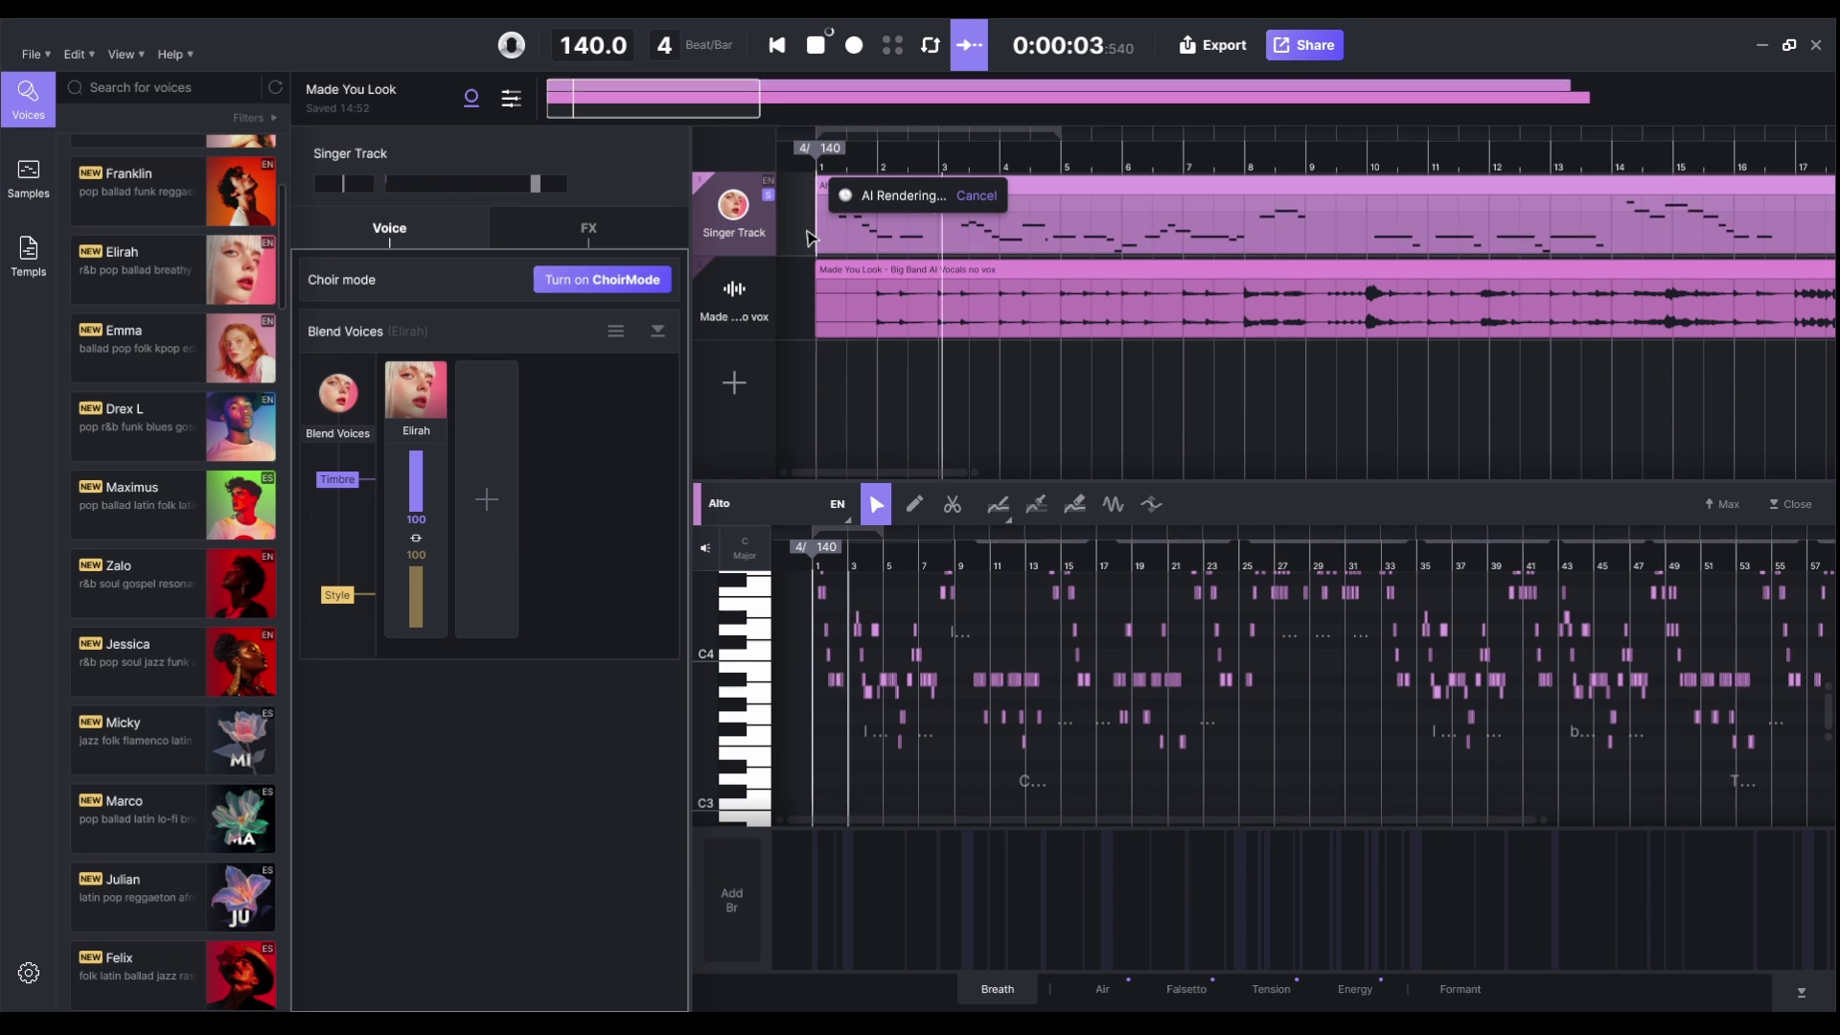
pyautogui.press('space')
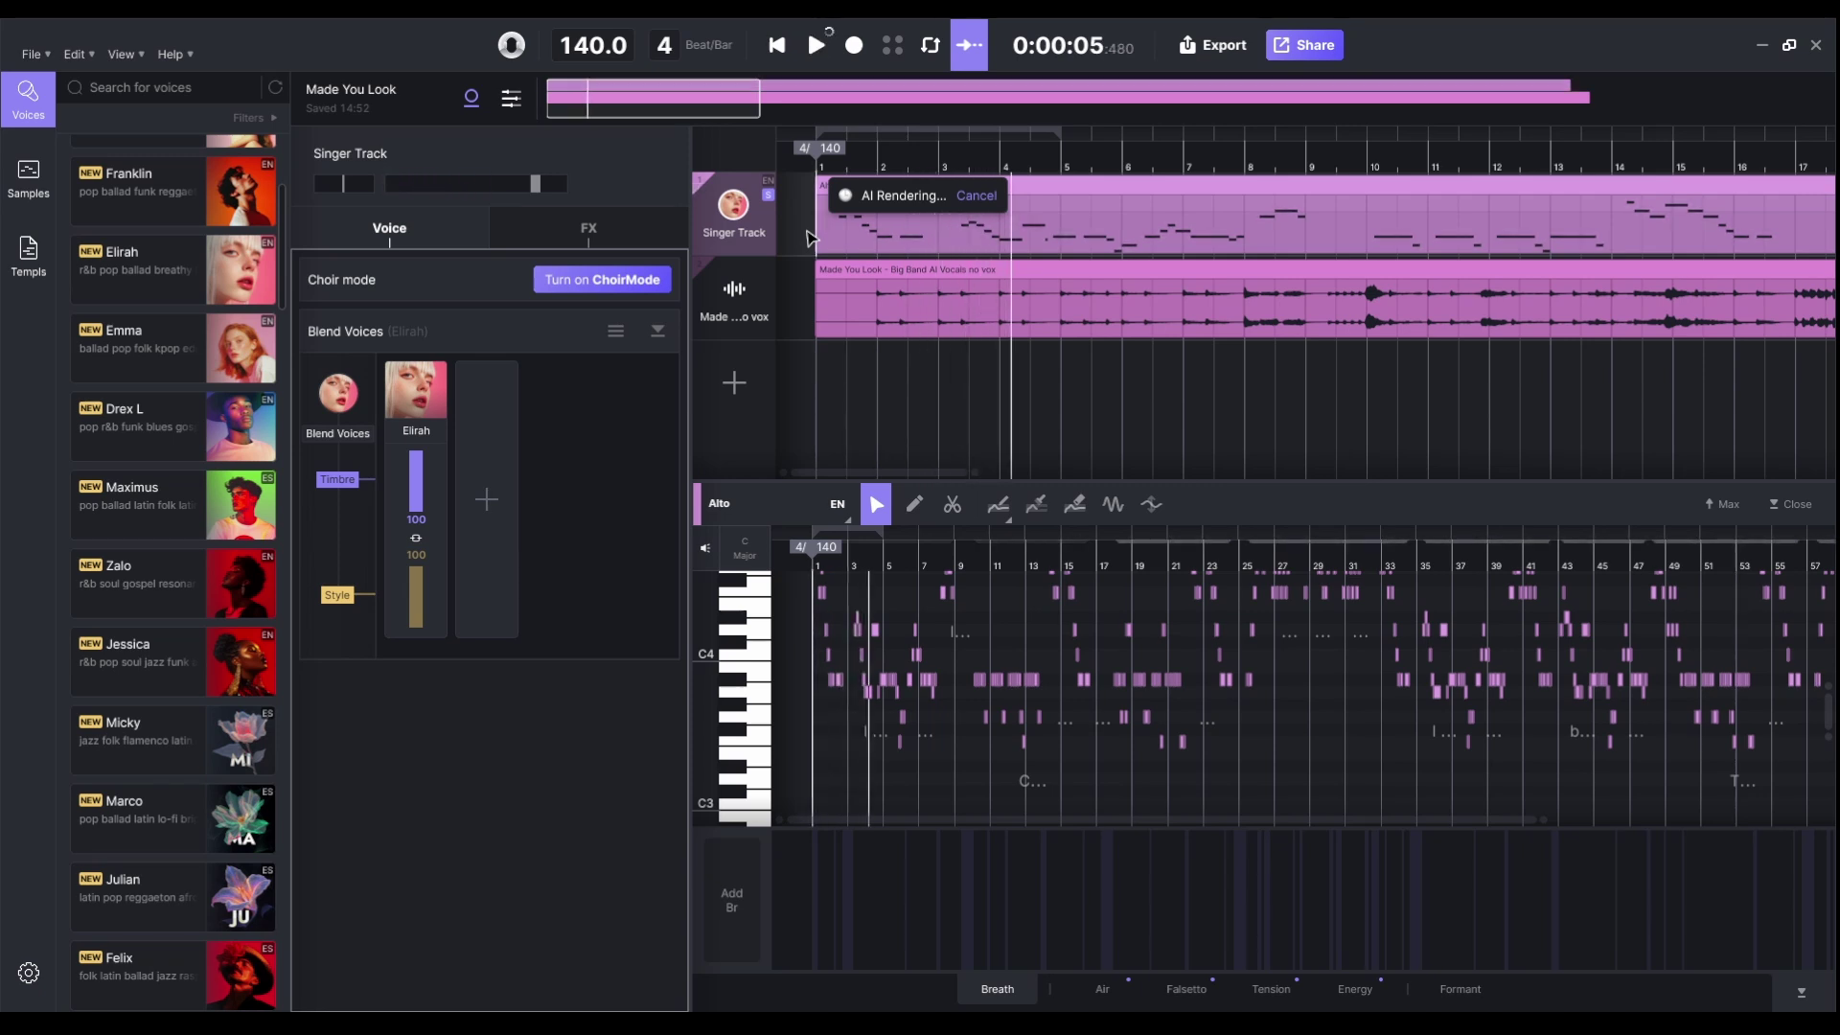
pyautogui.scroll(1, 172, 220)
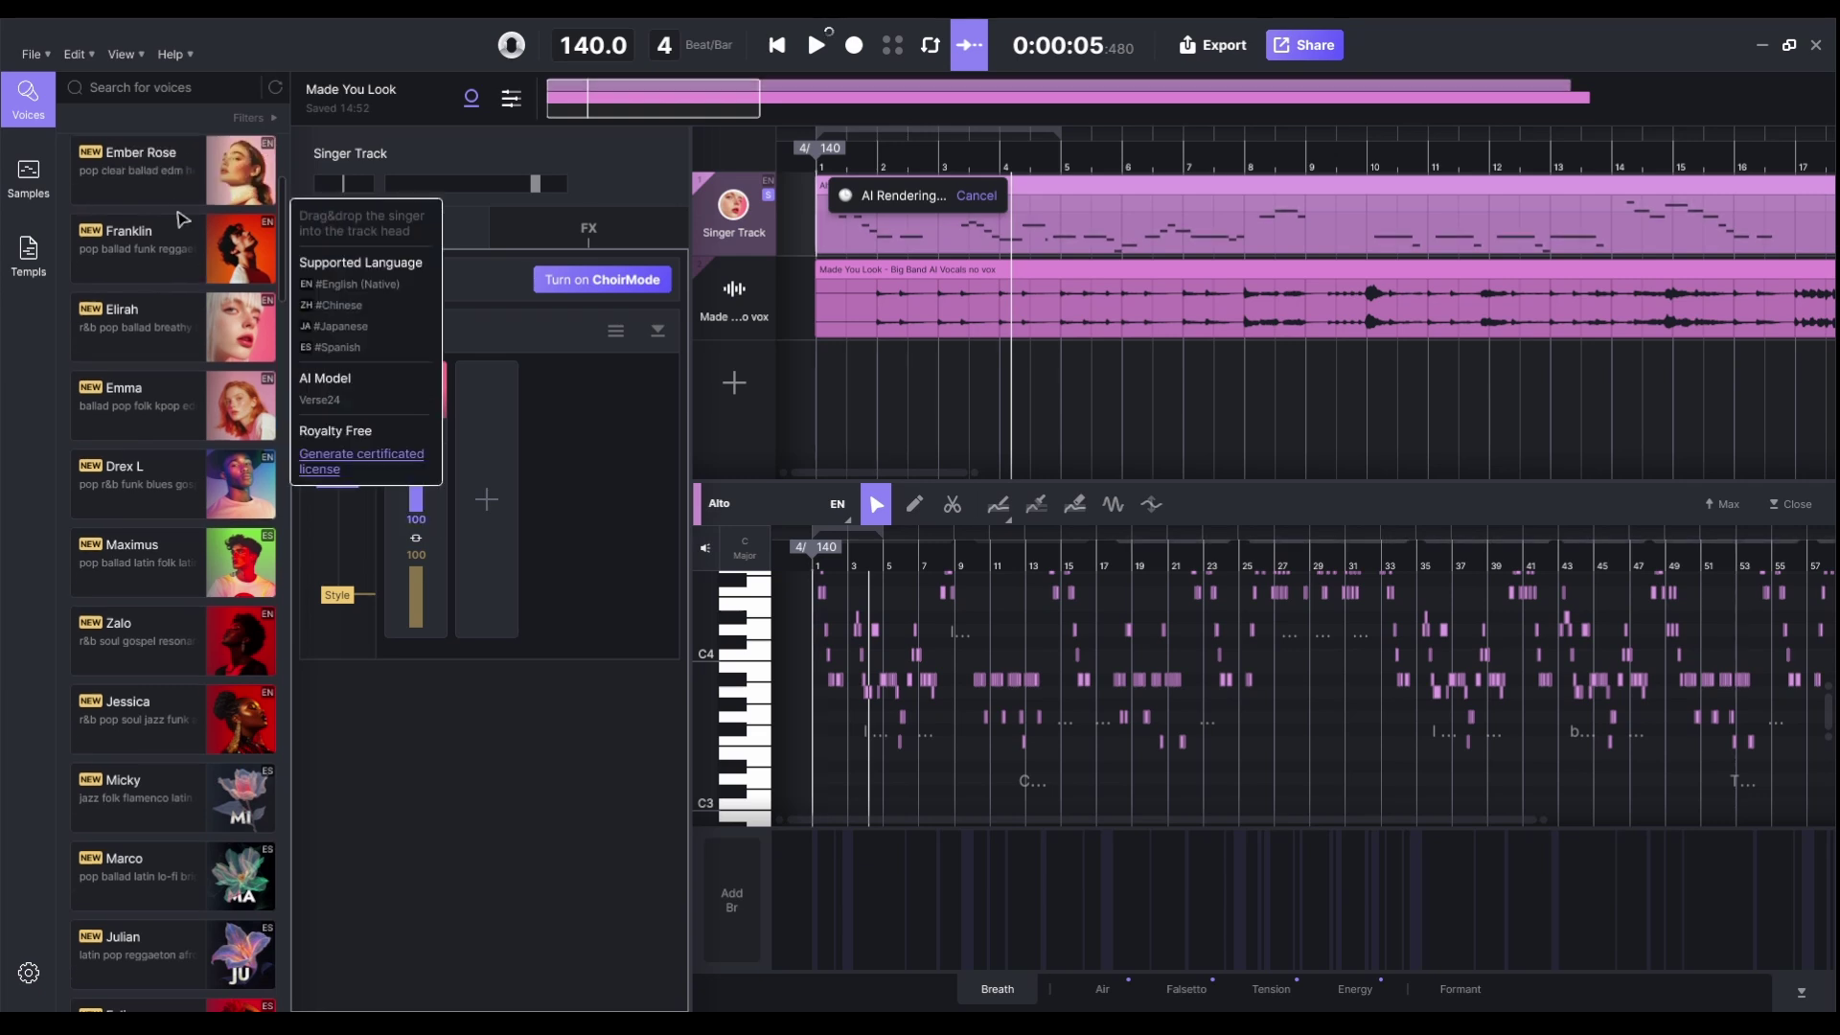
pyautogui.moveTo(173, 587)
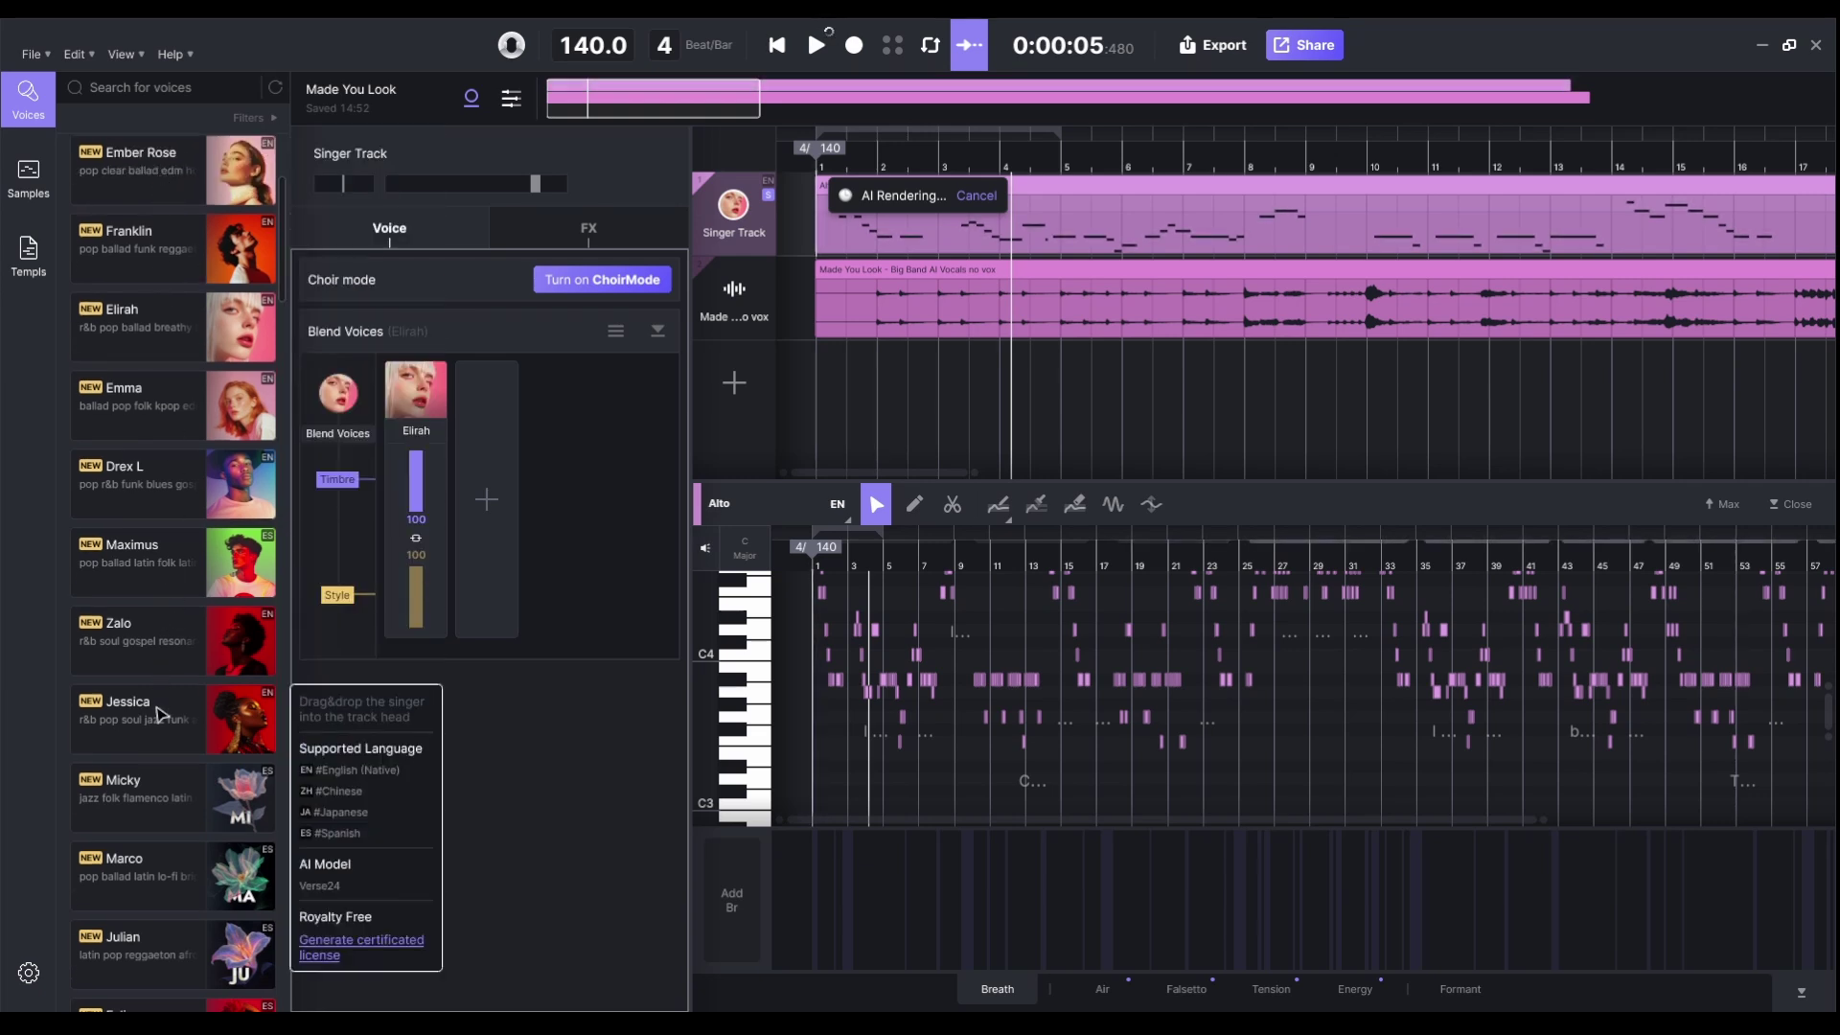
pyautogui.moveTo(146, 641); pyautogui.dragTo(571, 499)
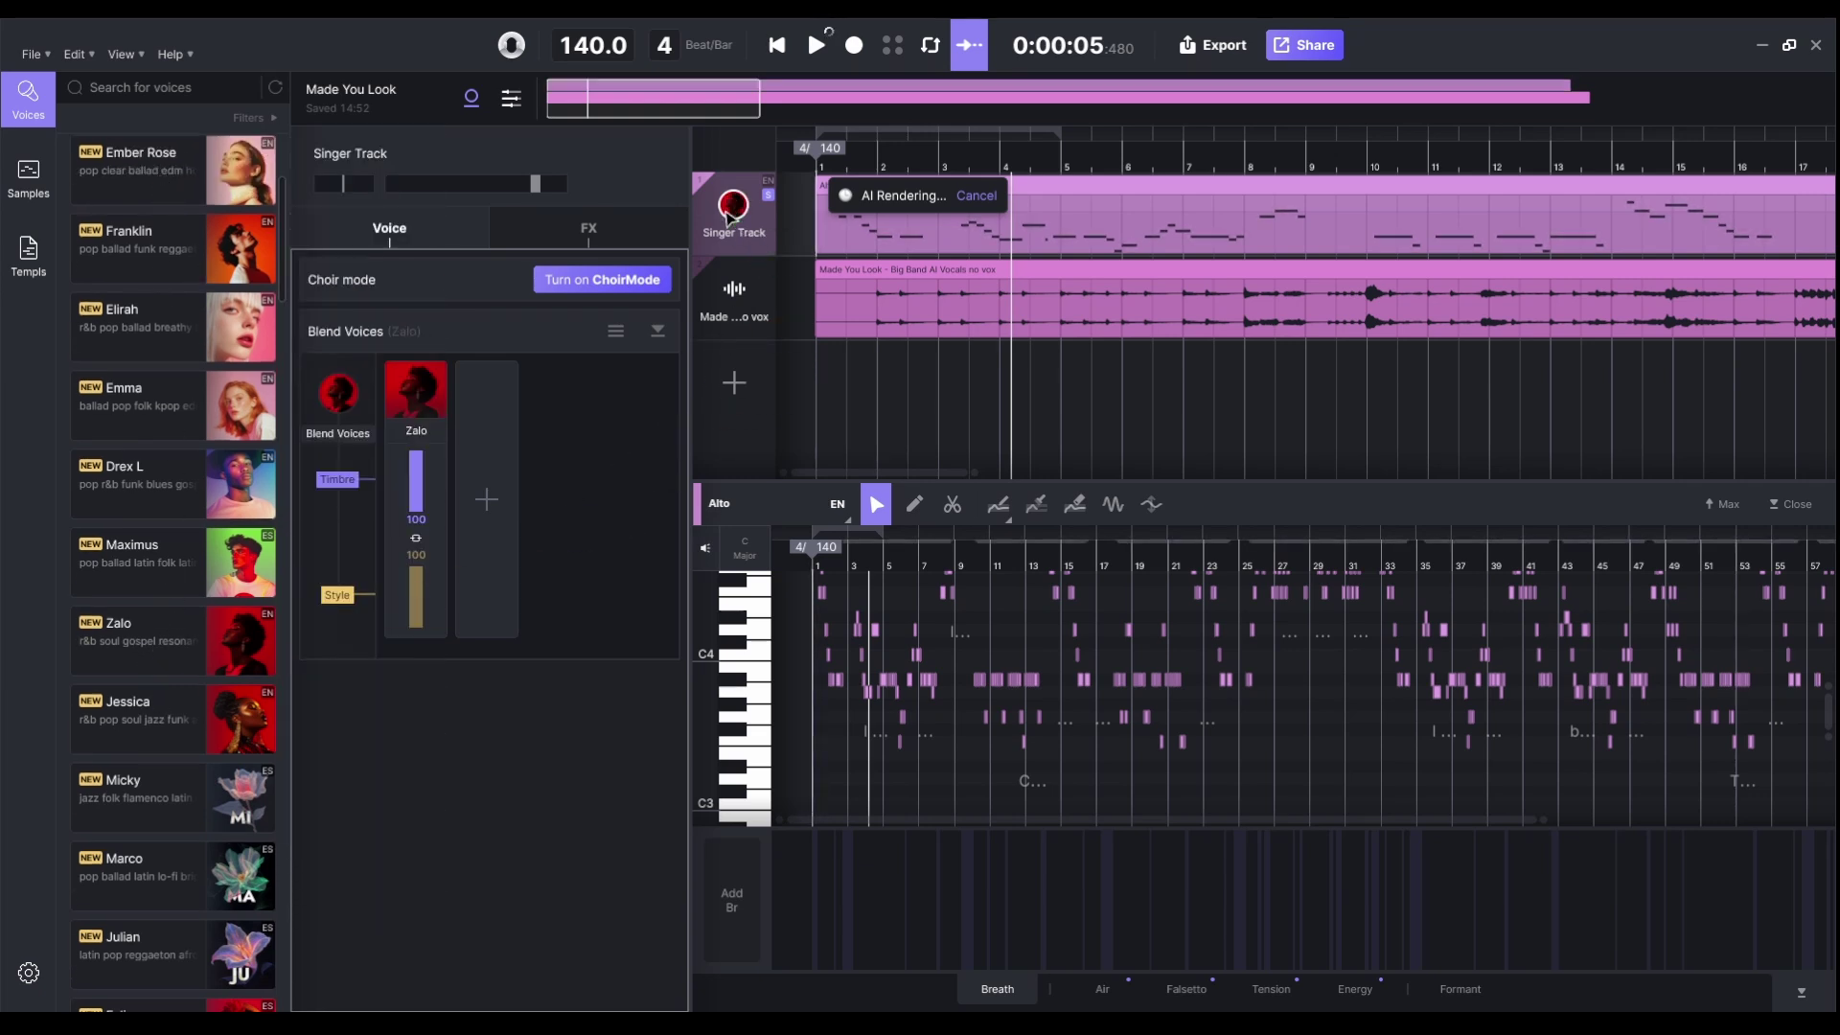
# - Add Ember Rose and Jessica to the Zalo blend, raising Jessica's share to 100
pyautogui.moveTo(174, 662)
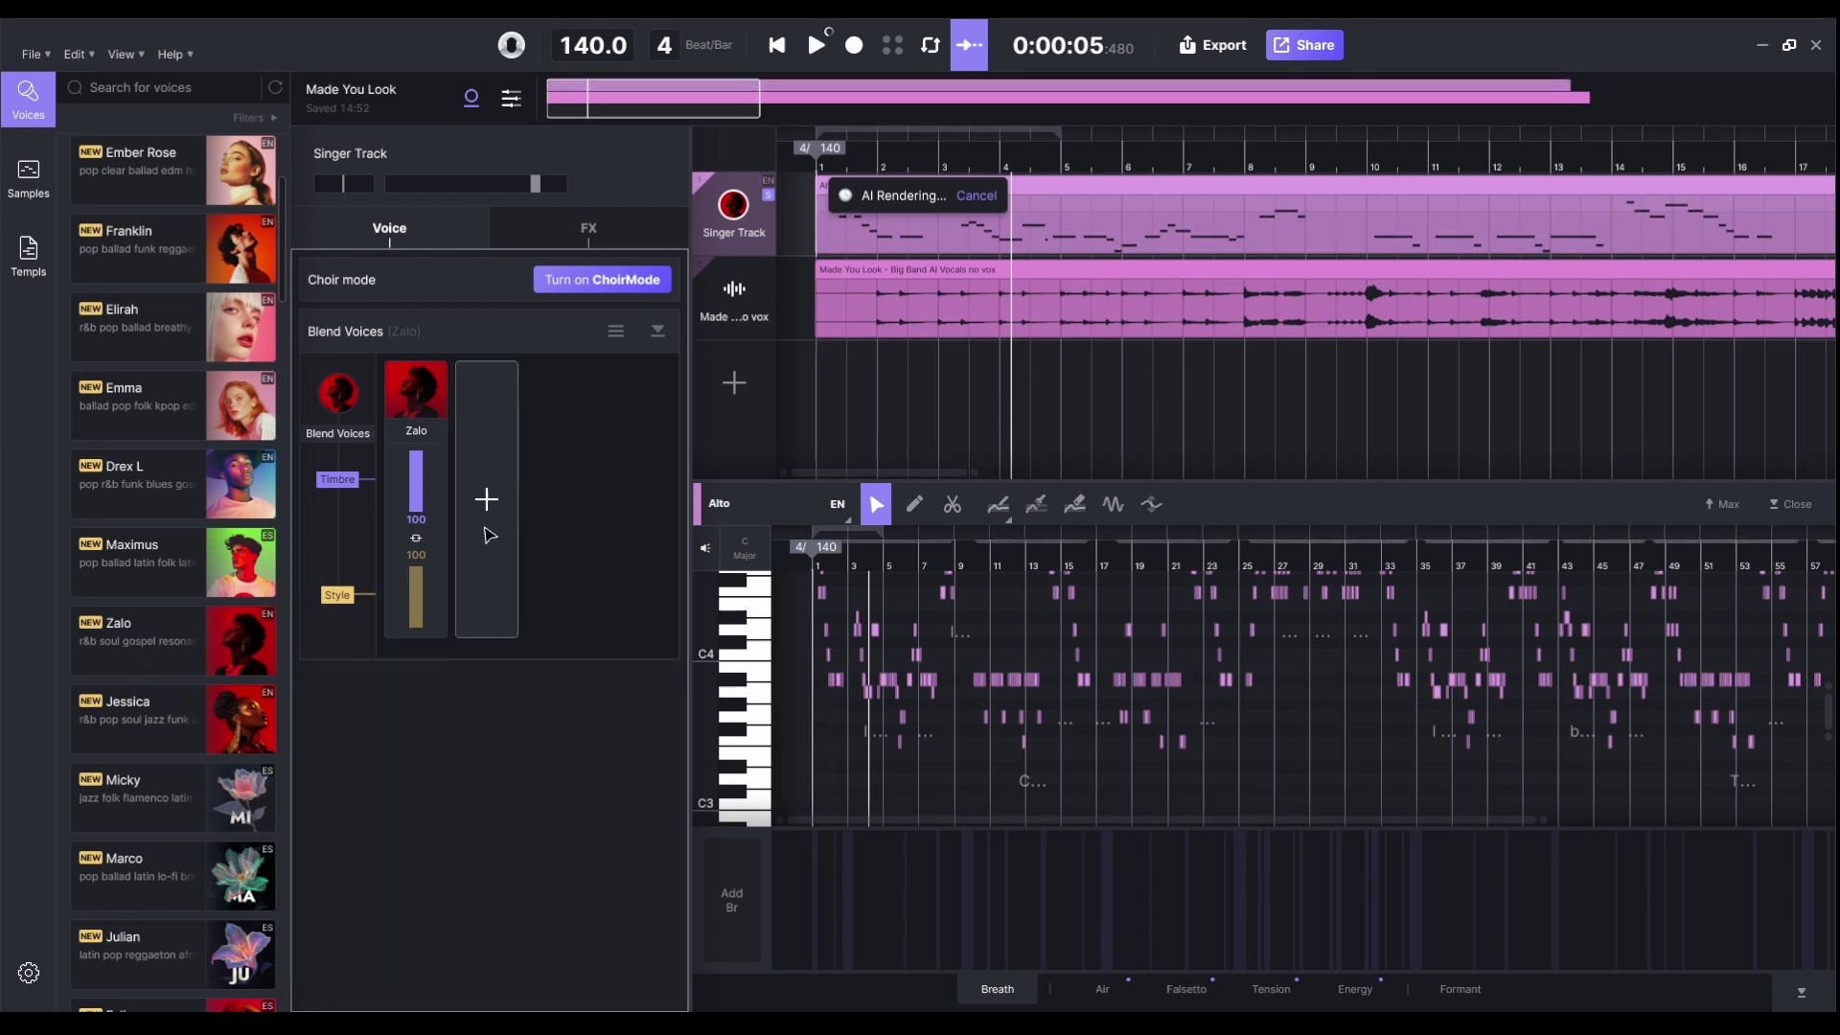
pyautogui.click(512, 498)
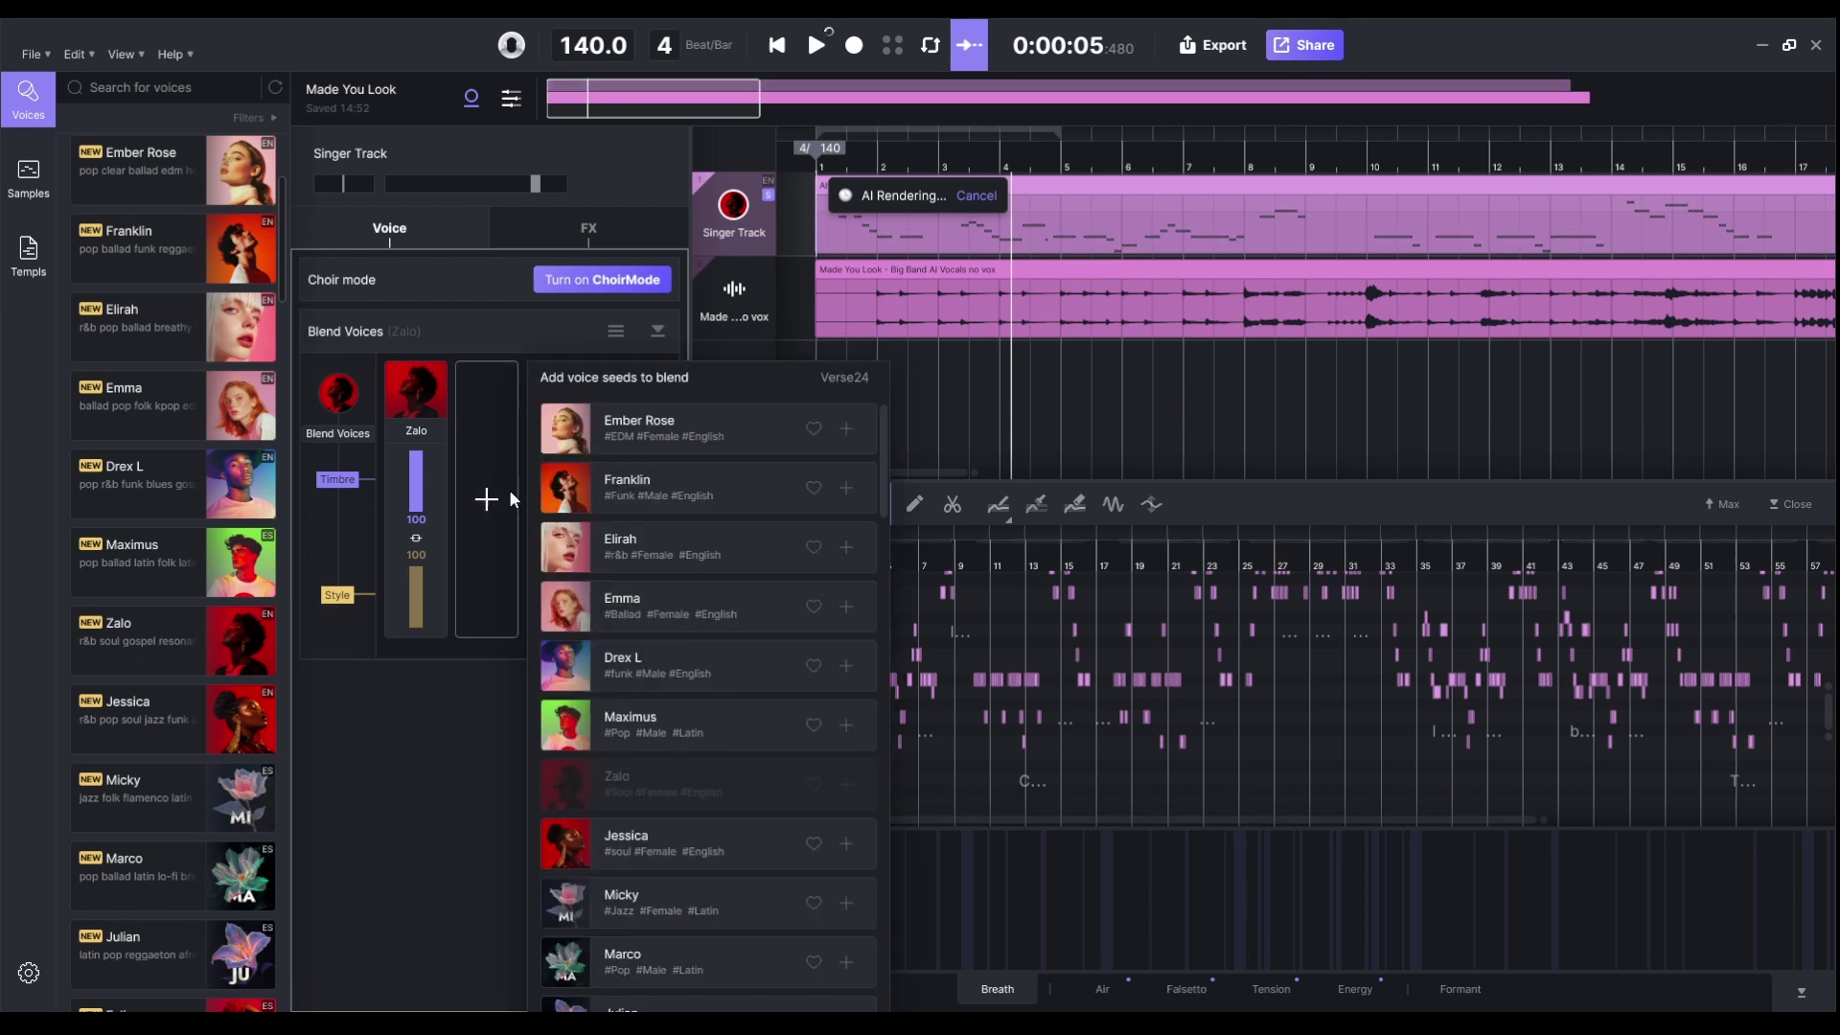
pyautogui.click(647, 422)
pyautogui.click(556, 499)
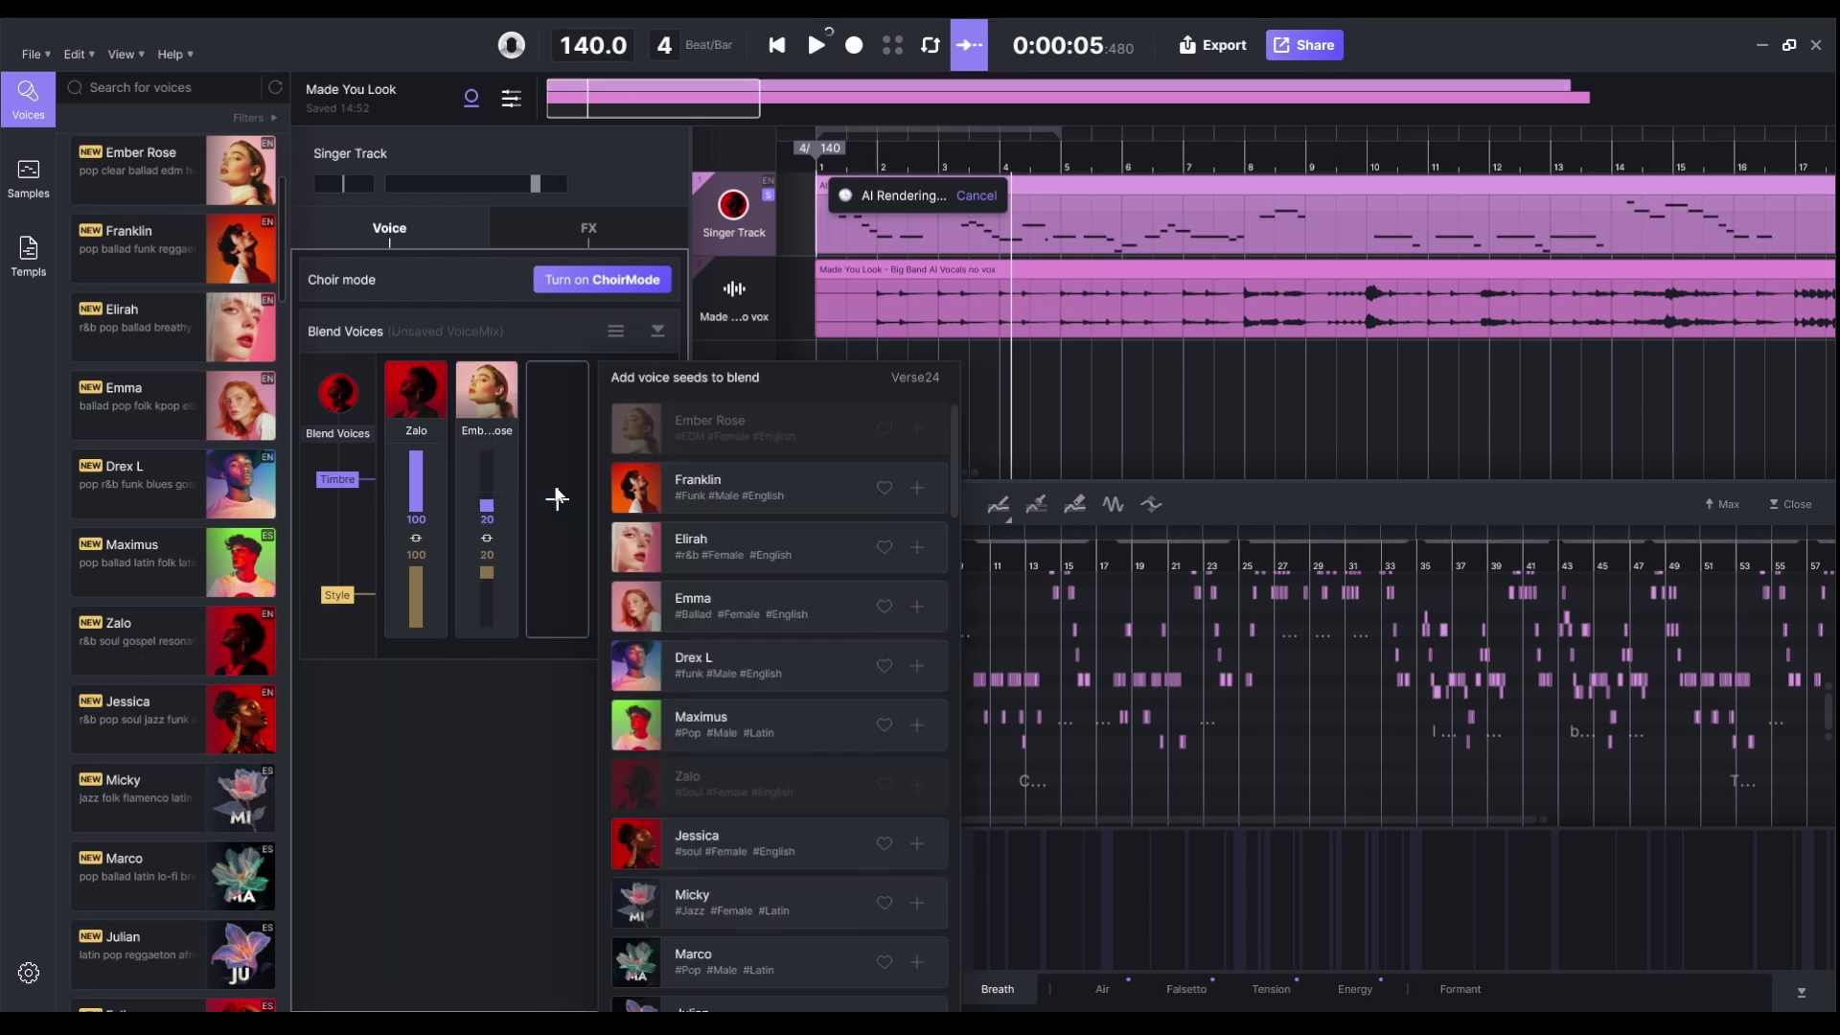
pyautogui.scroll(-5, 728, 661)
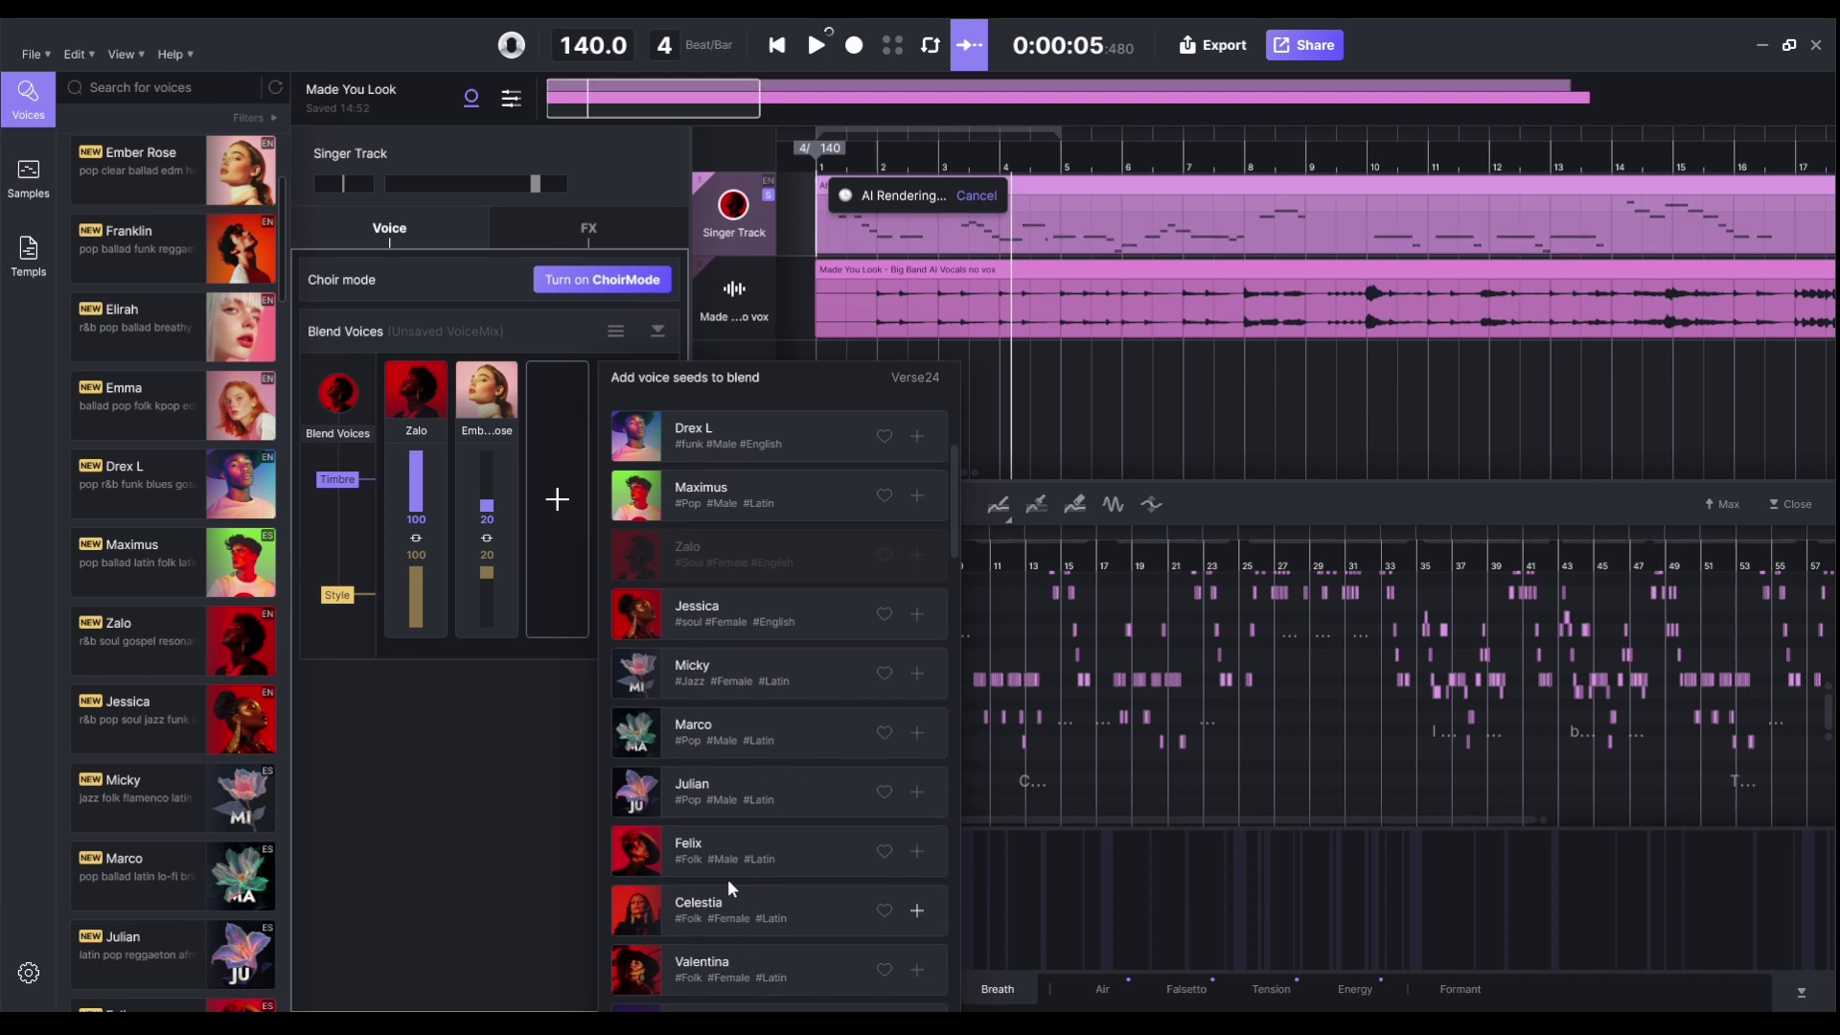
pyautogui.click(760, 641)
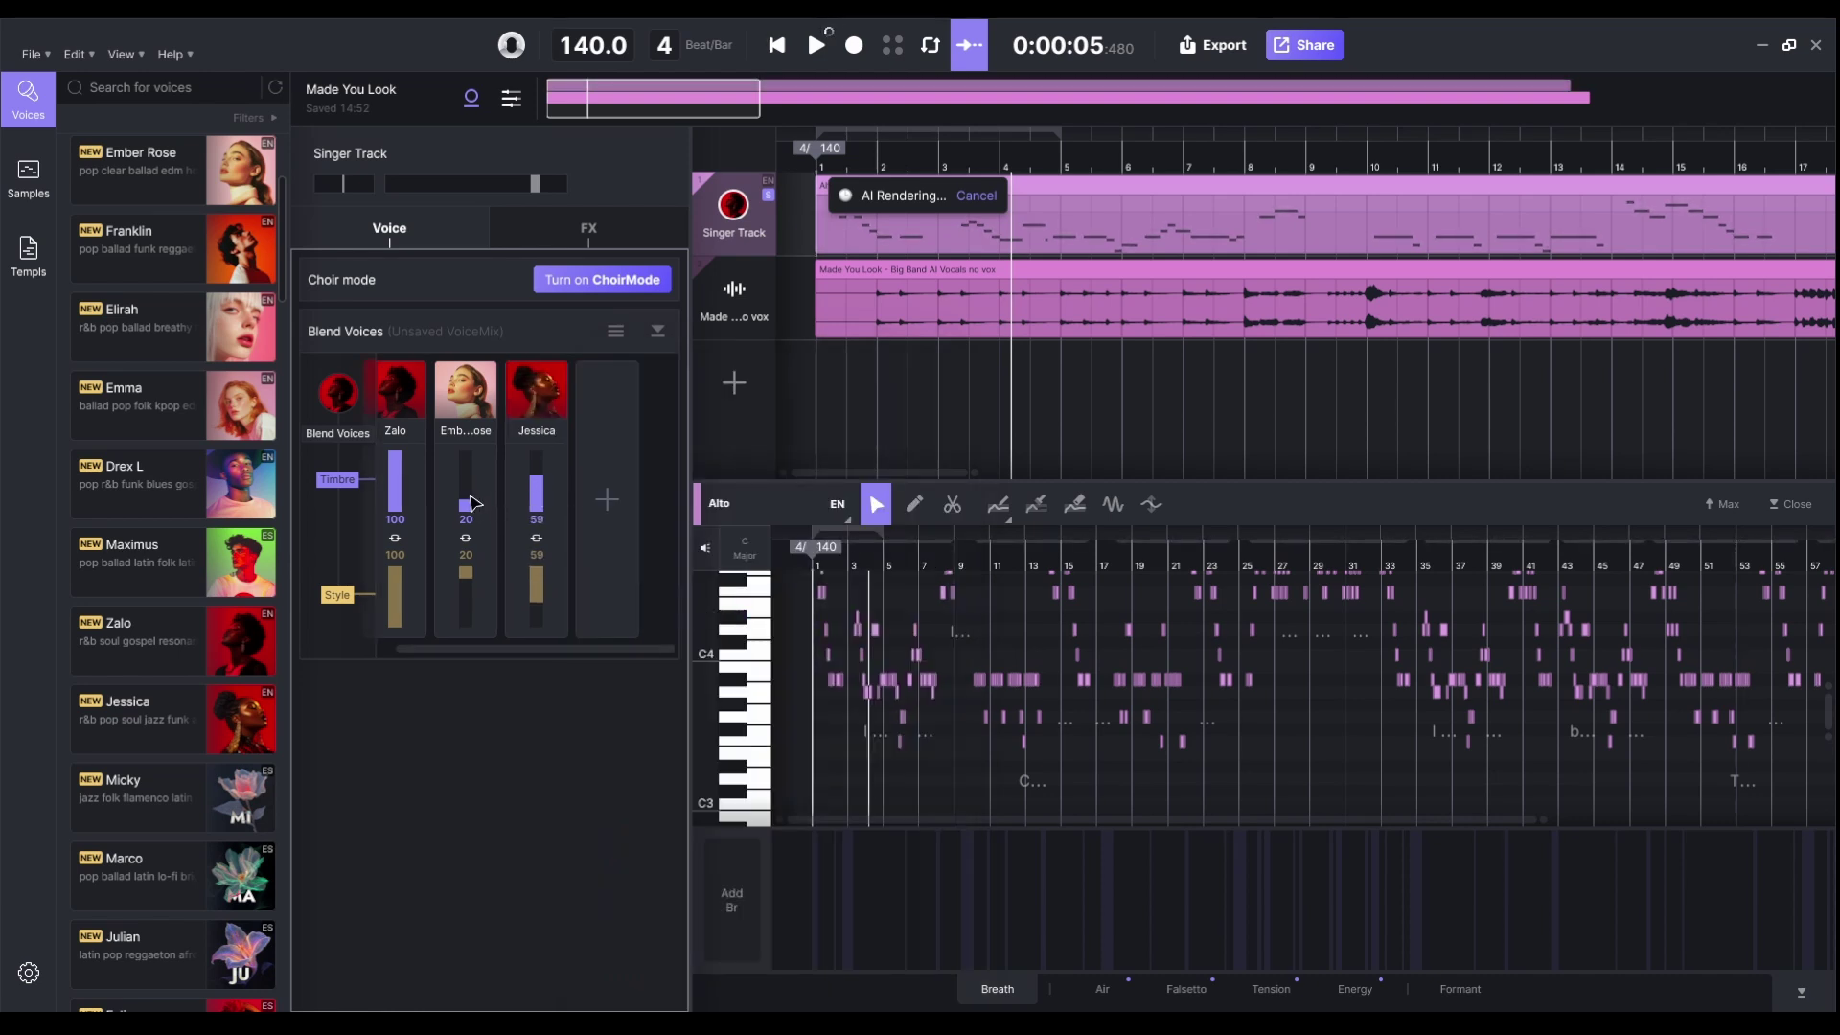
pyautogui.moveTo(530, 508); pyautogui.dragTo(535, 451)
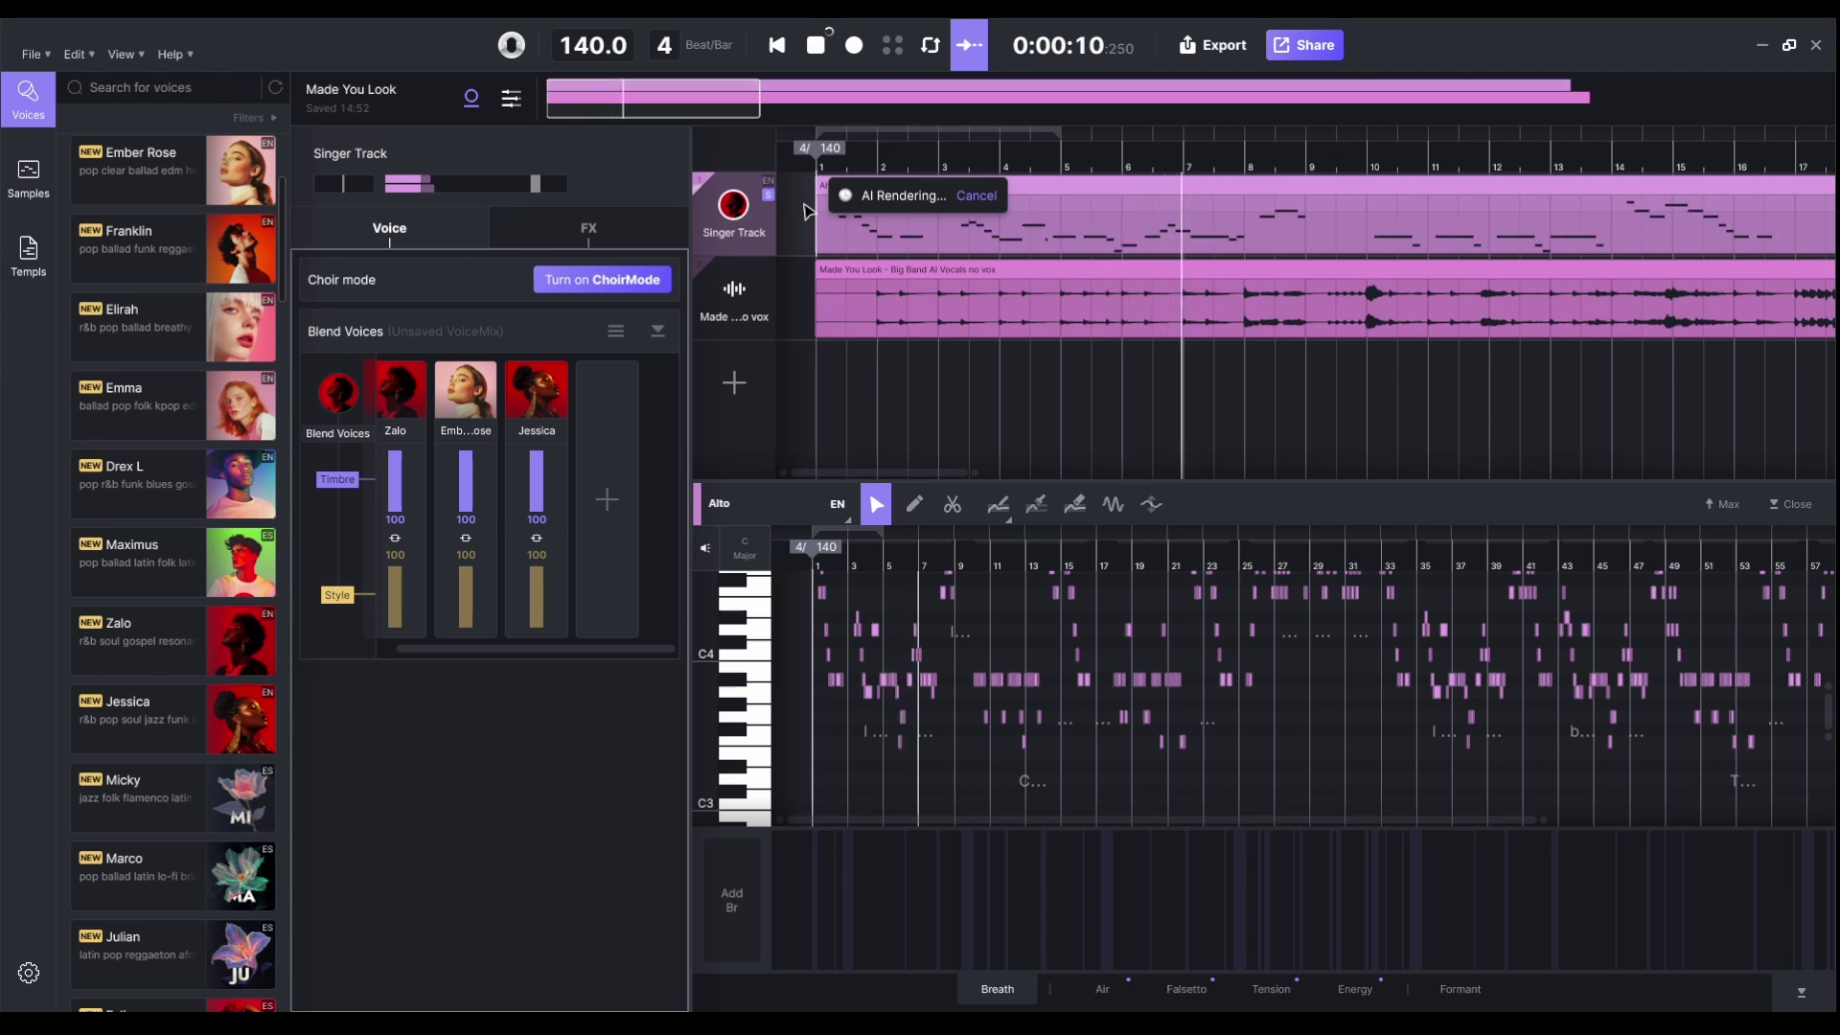
# - Set Ember Rose to 54 and Jessica to 59 in the blend, then audition it
pyautogui.press('space')
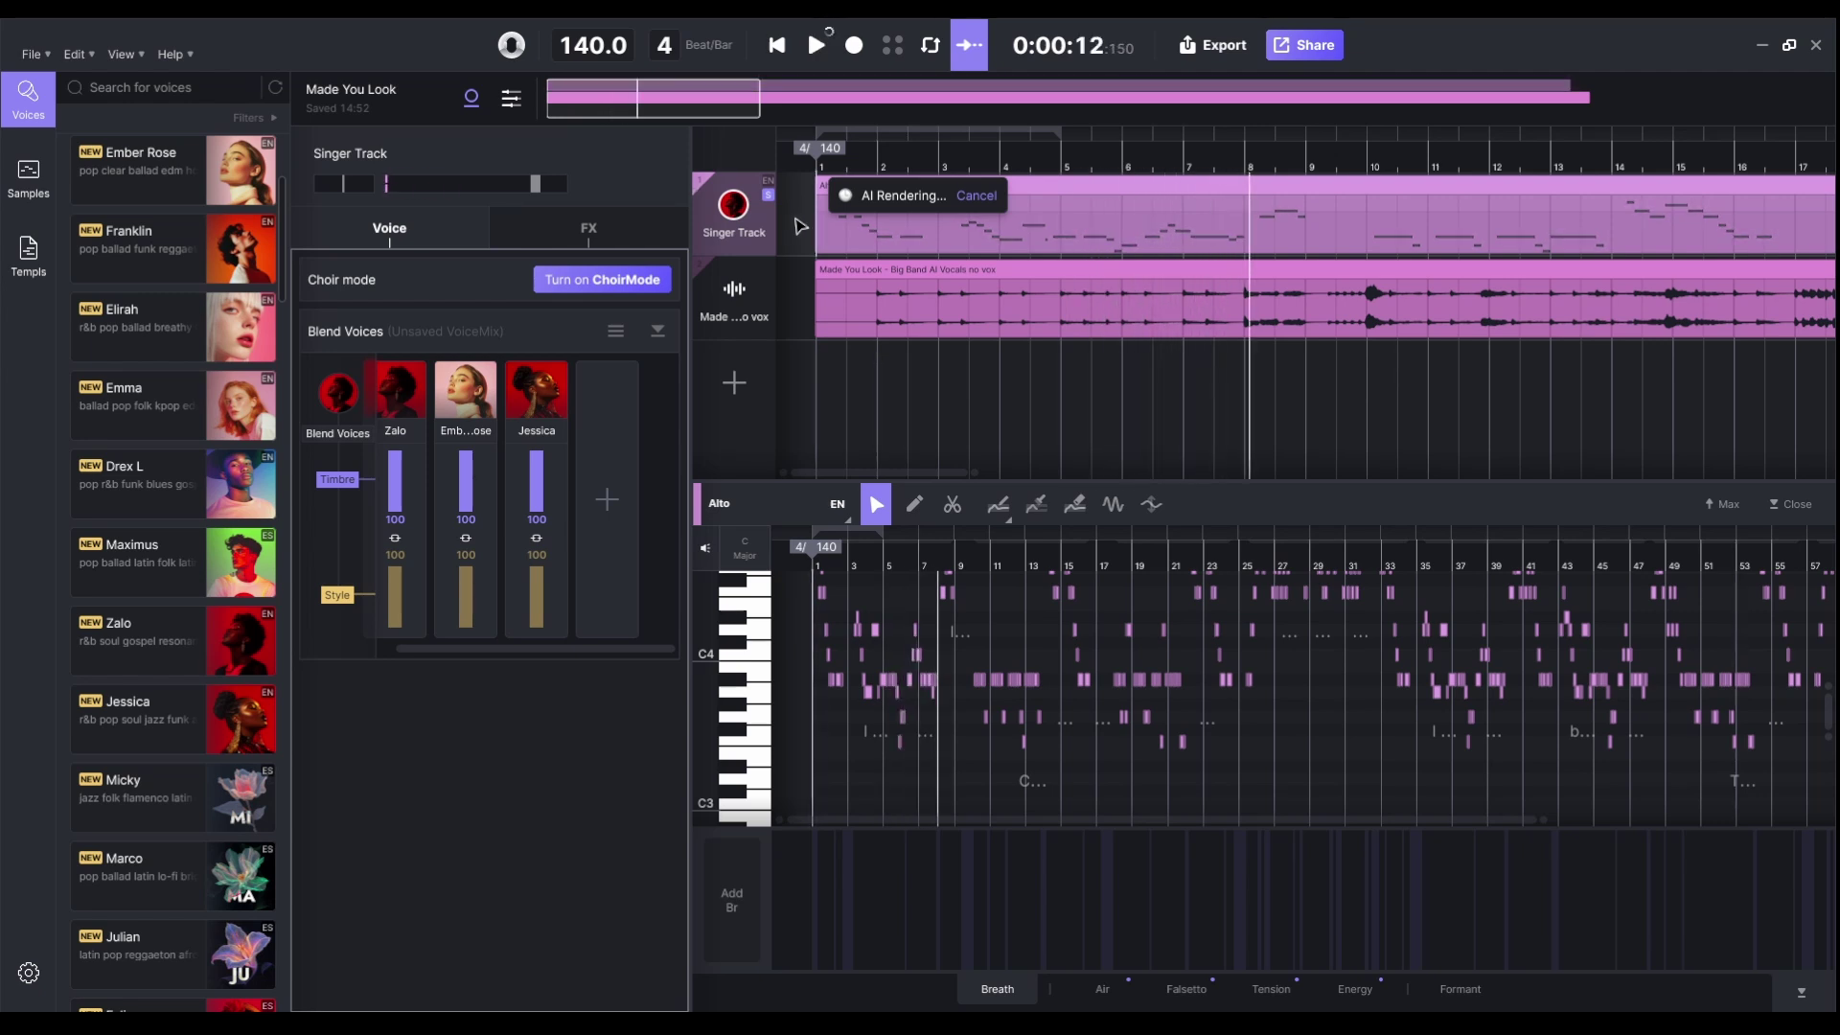
pyautogui.click(471, 487)
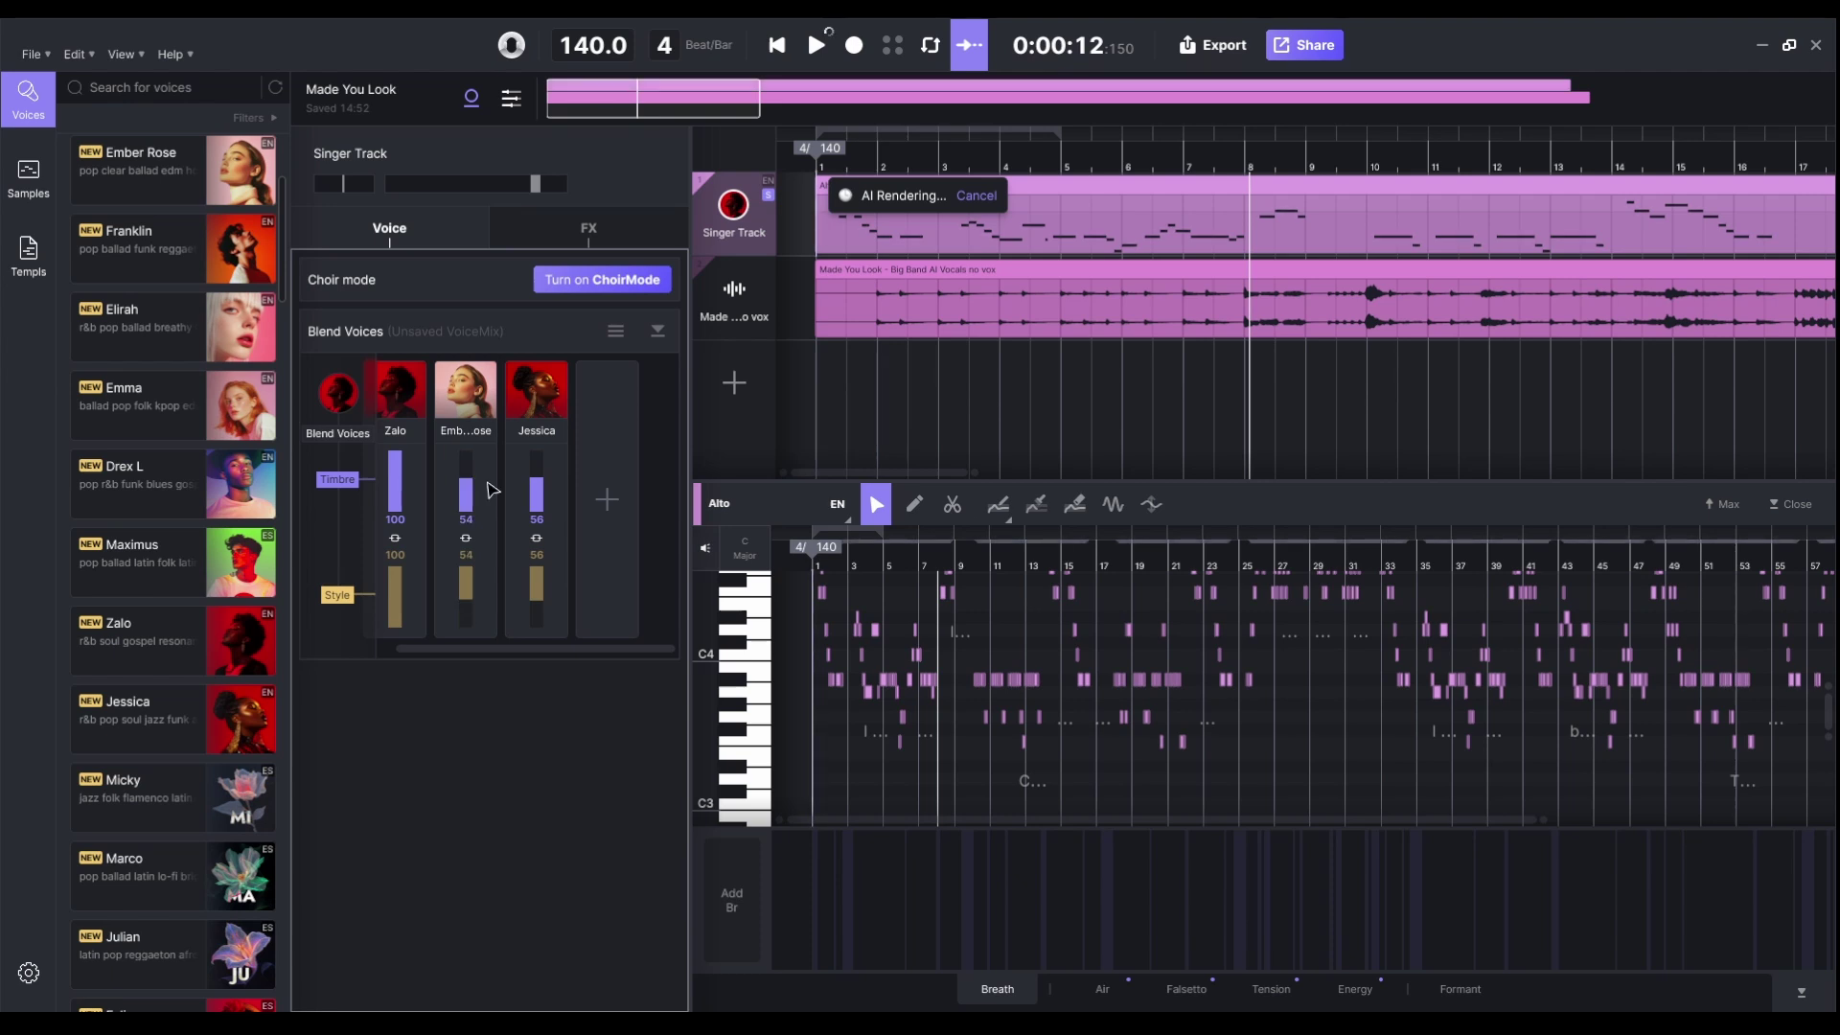
pyautogui.click(538, 486)
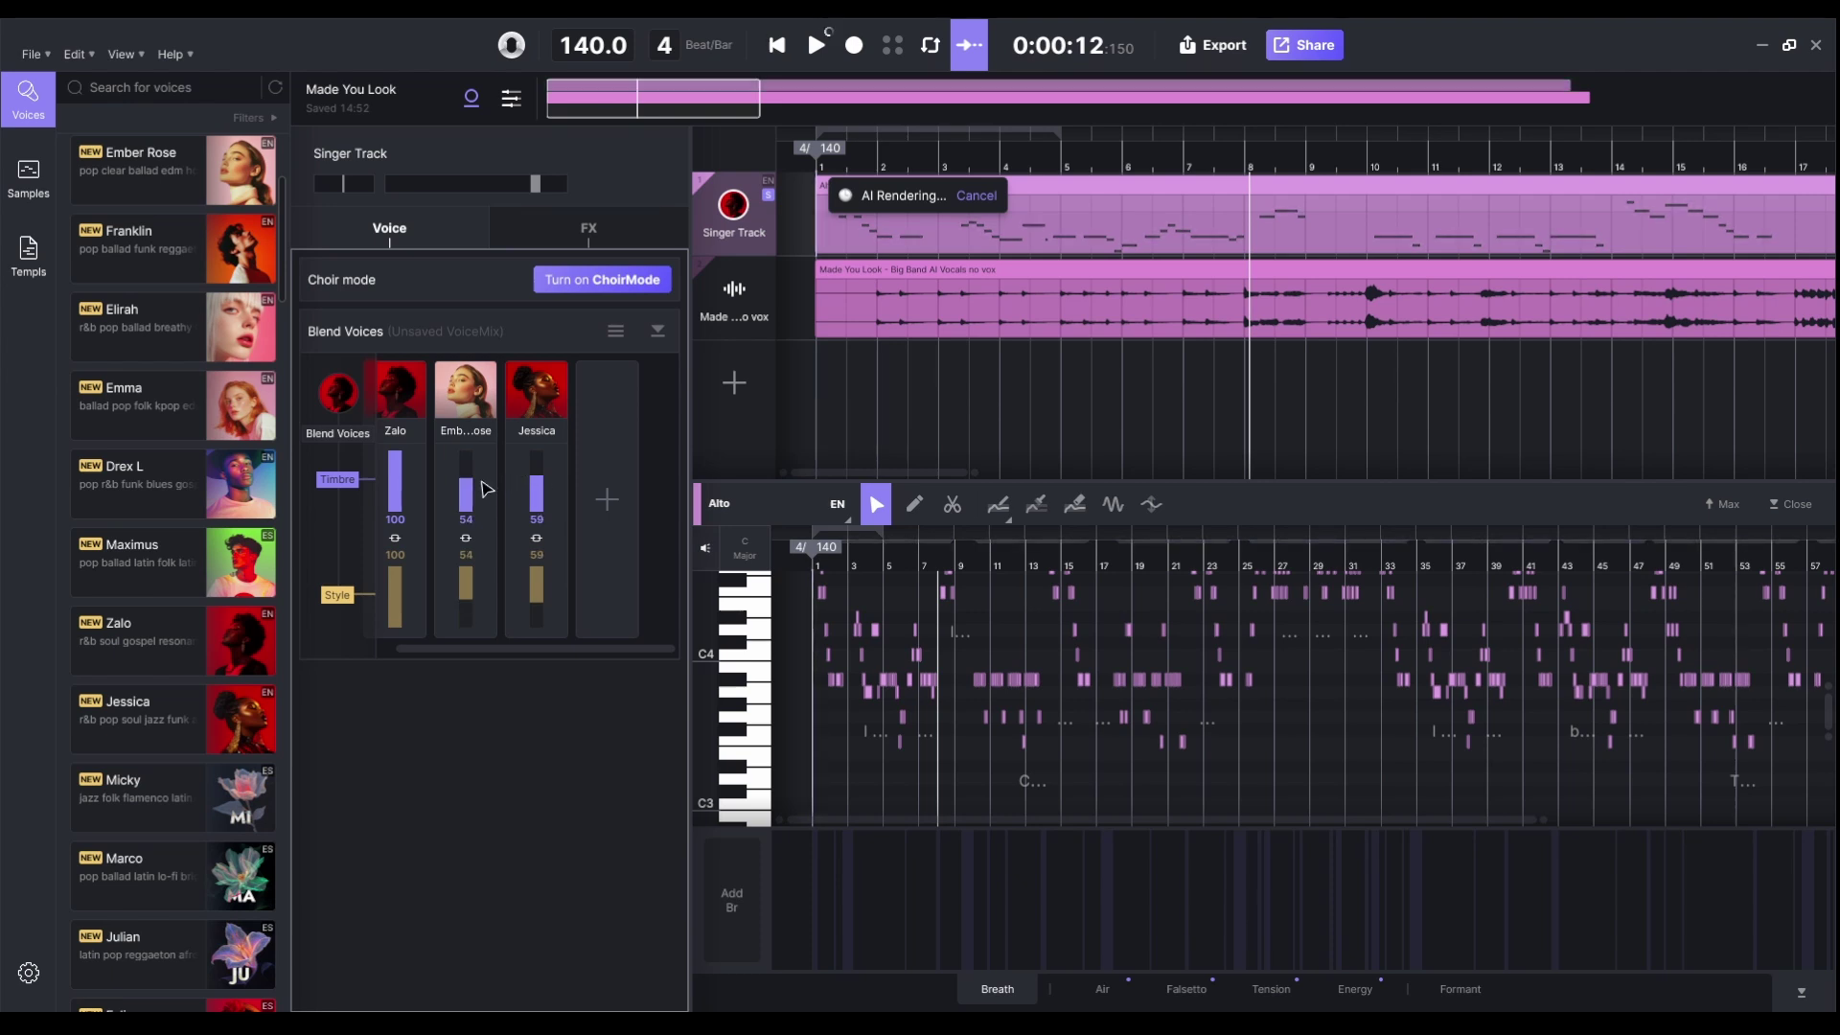
pyautogui.press('space')
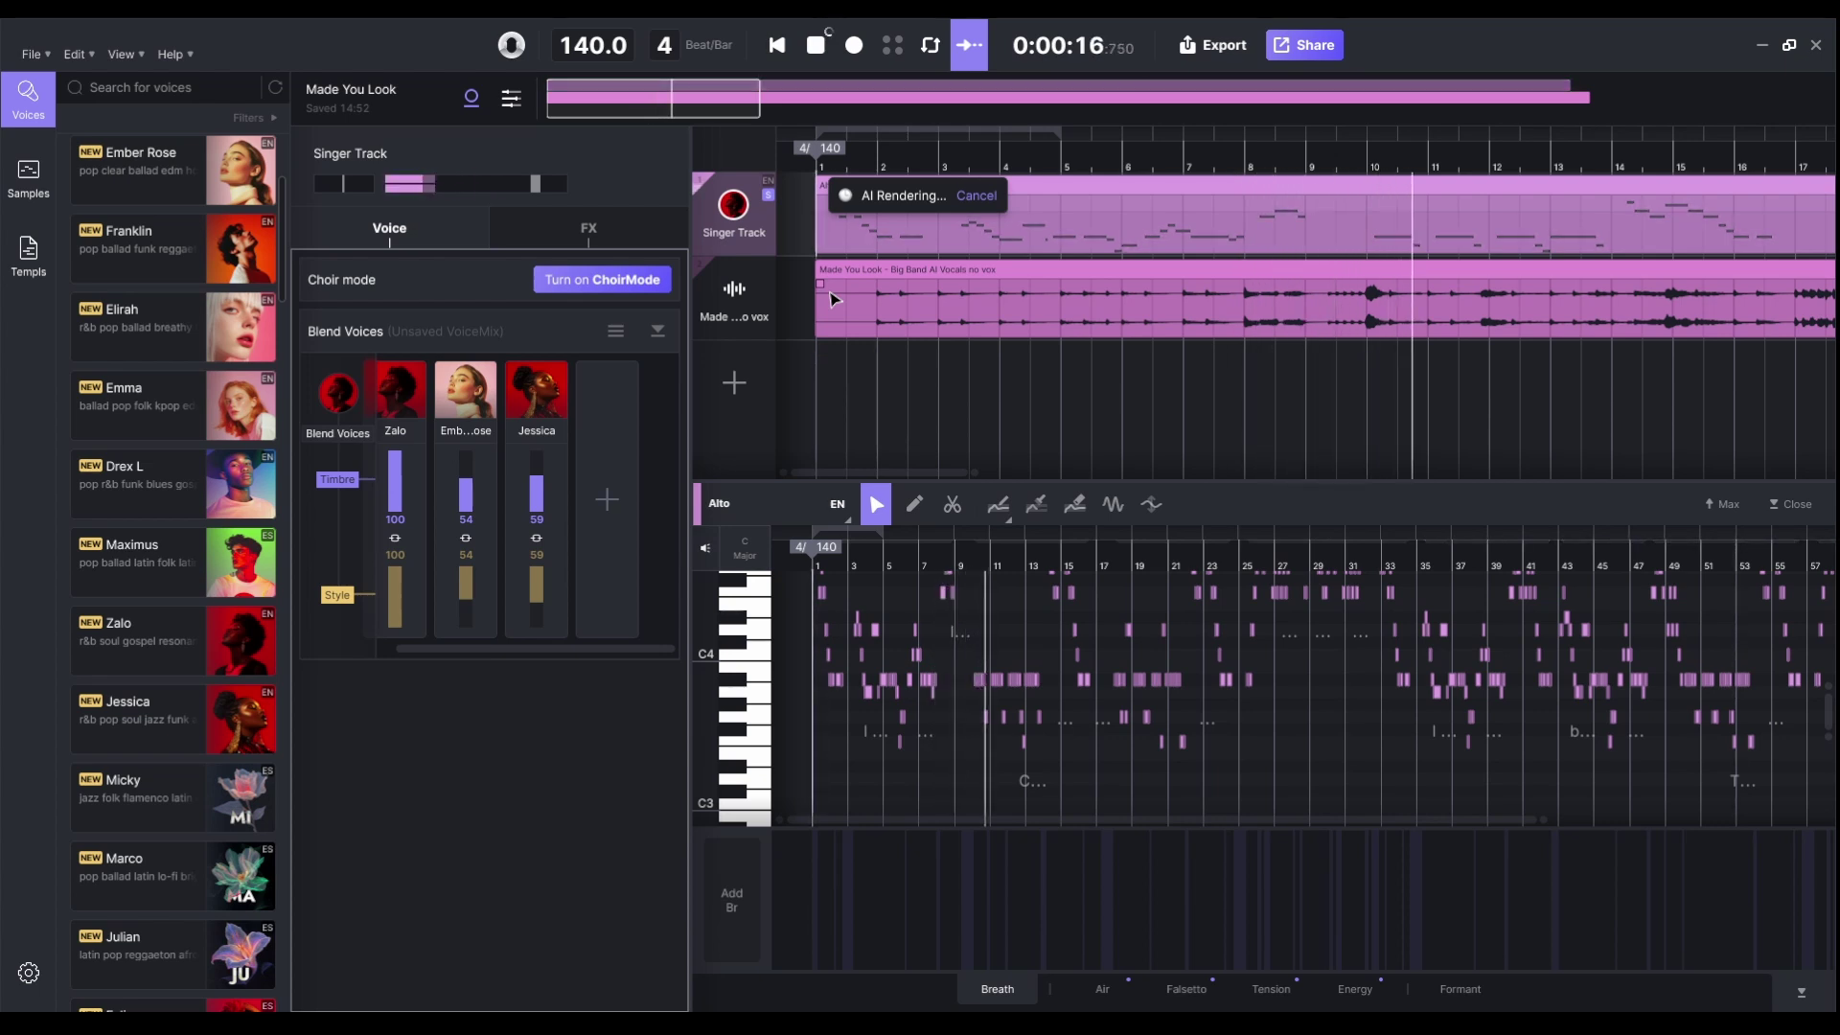
pyautogui.press('space')
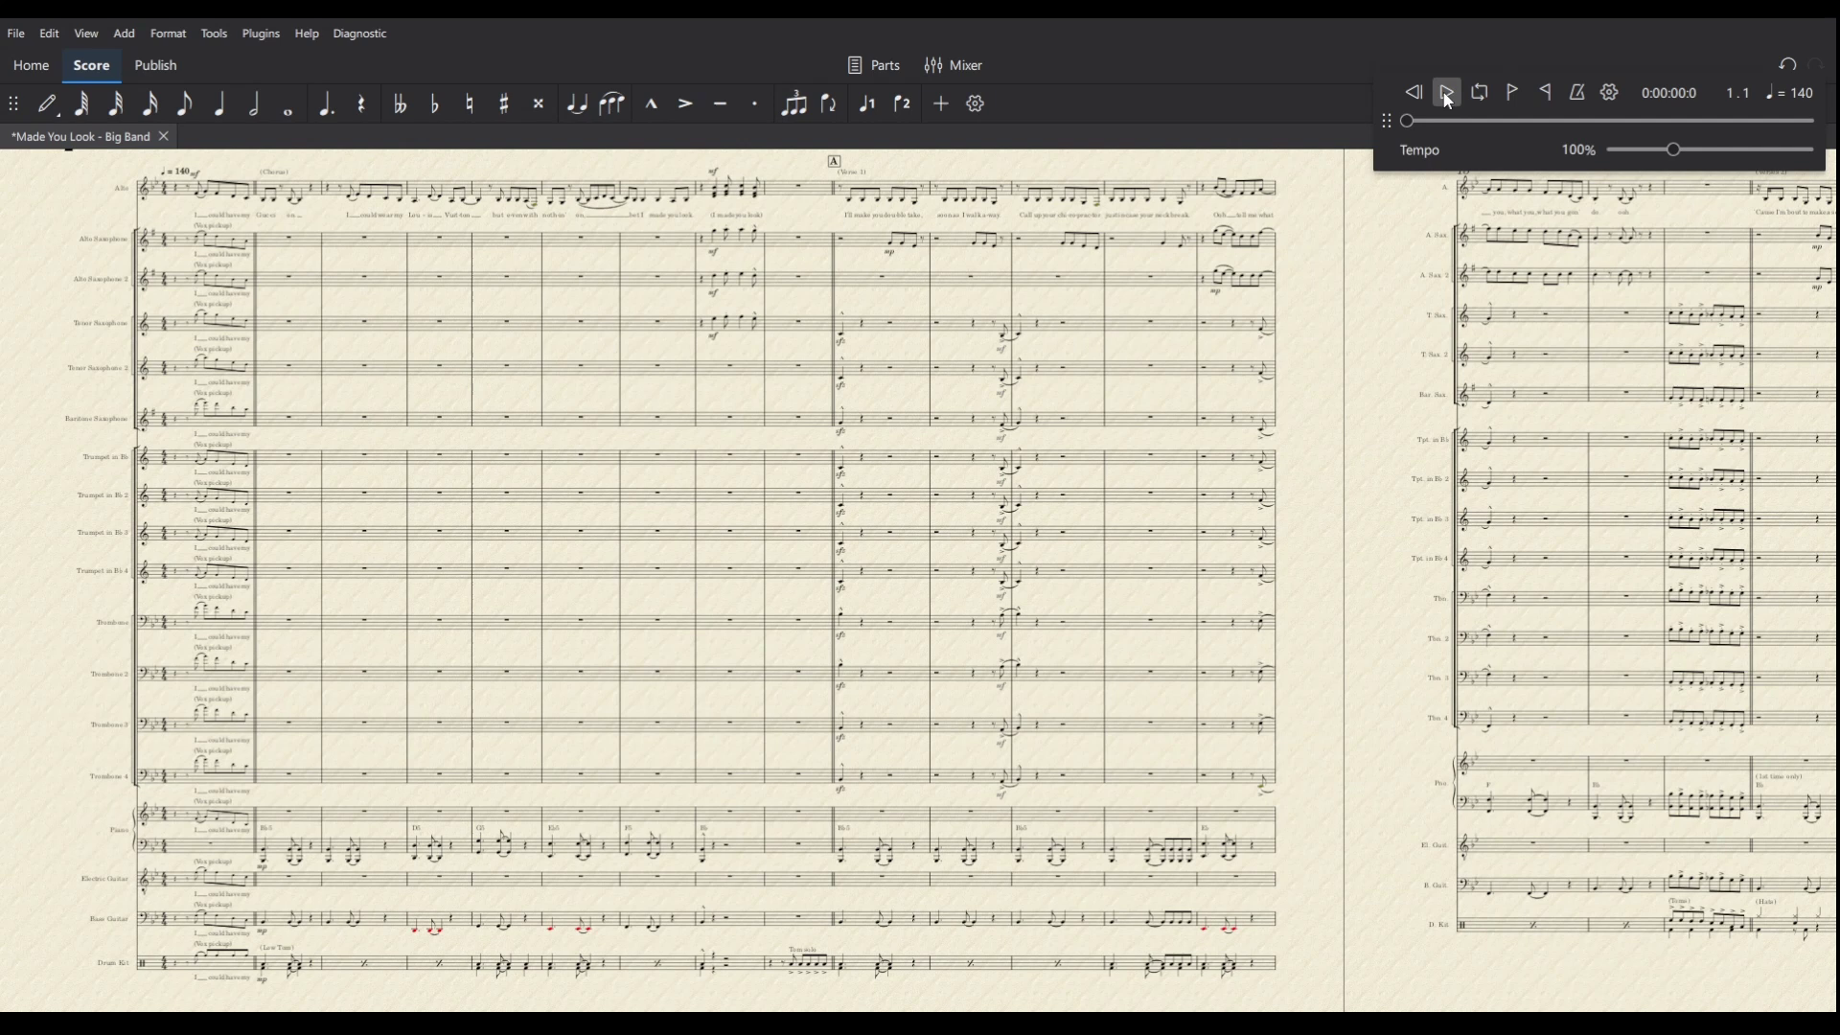
# - Start playback of the 'Made You Look - Big Band' score in MuseScore Studio
pyautogui.click(1447, 93)
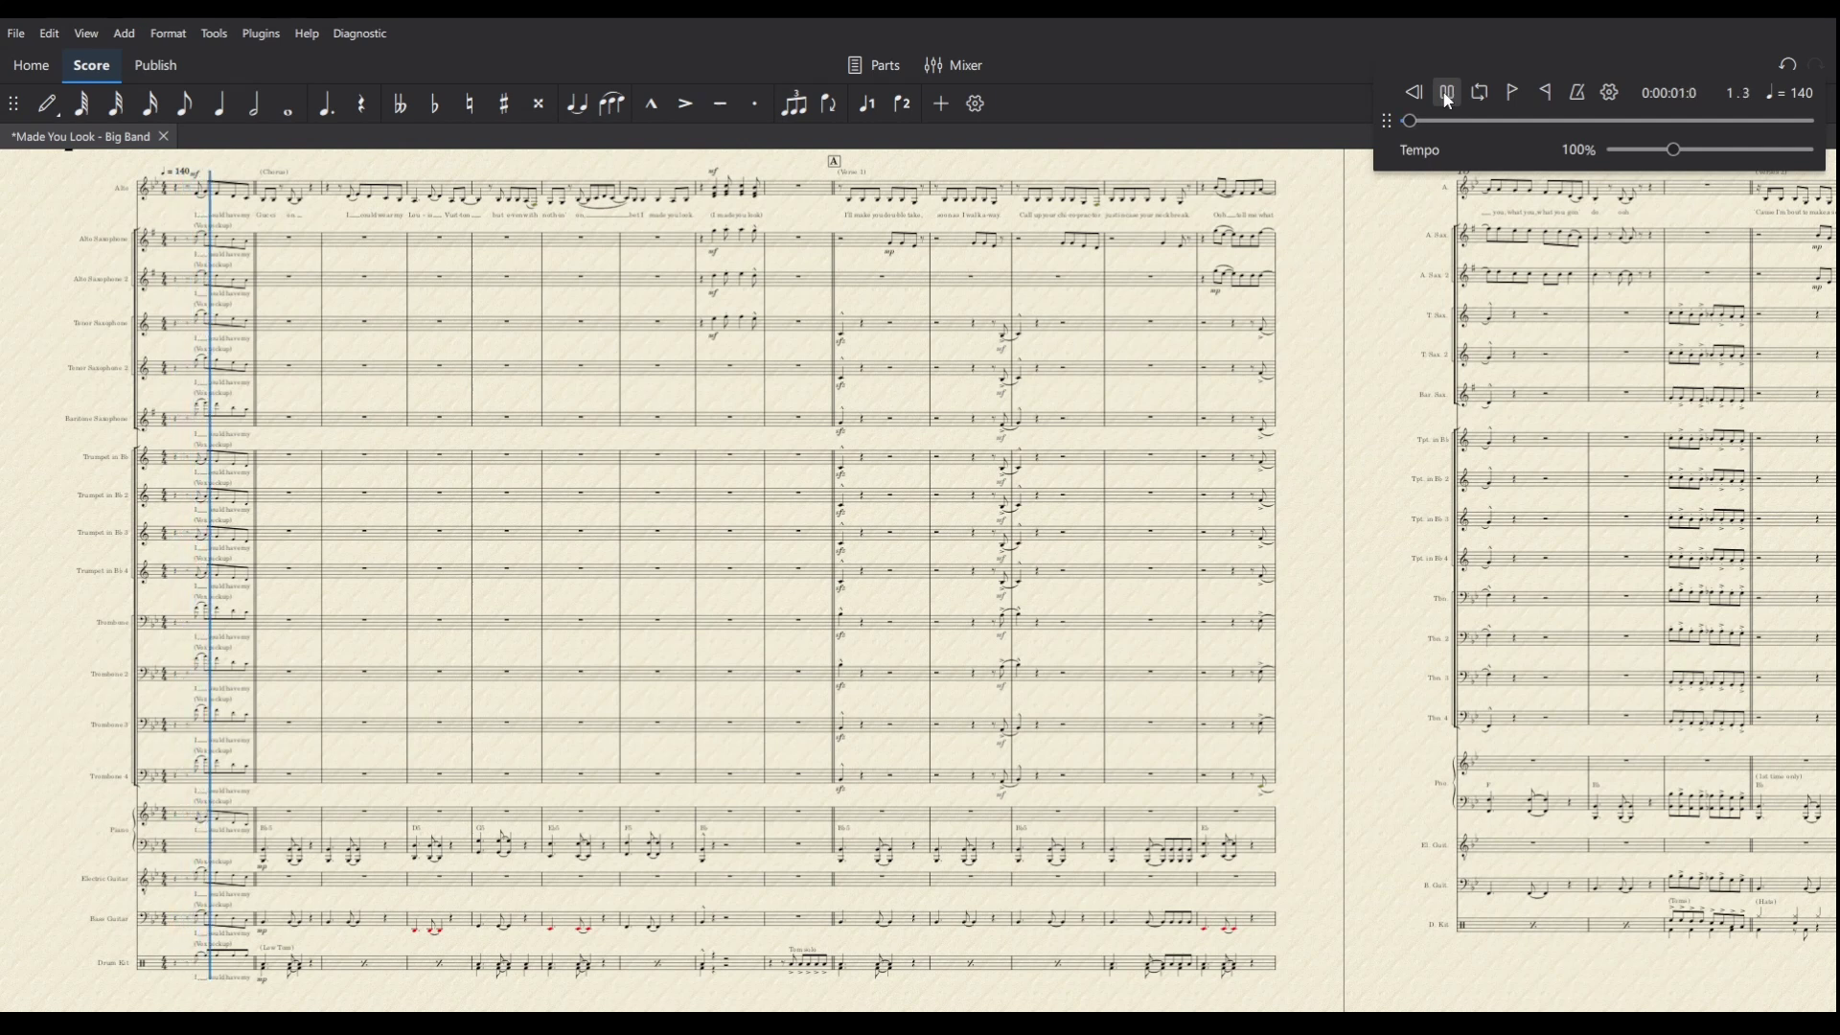